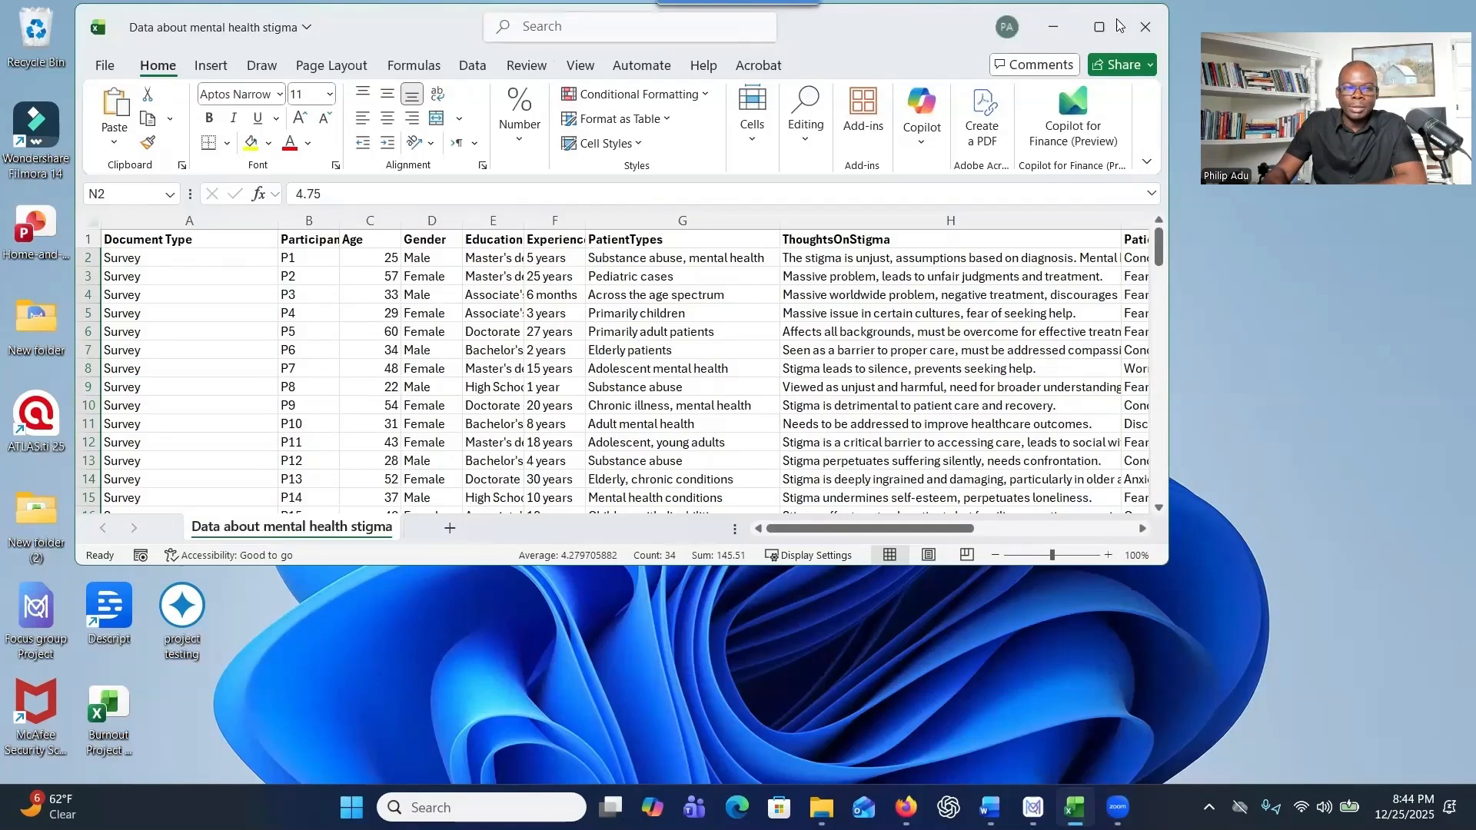
# Maximize the survey workbook and look over its demographic columns, open-ended responses and the CulturalIntelligenceScore column.
pyautogui.click(1100, 29)
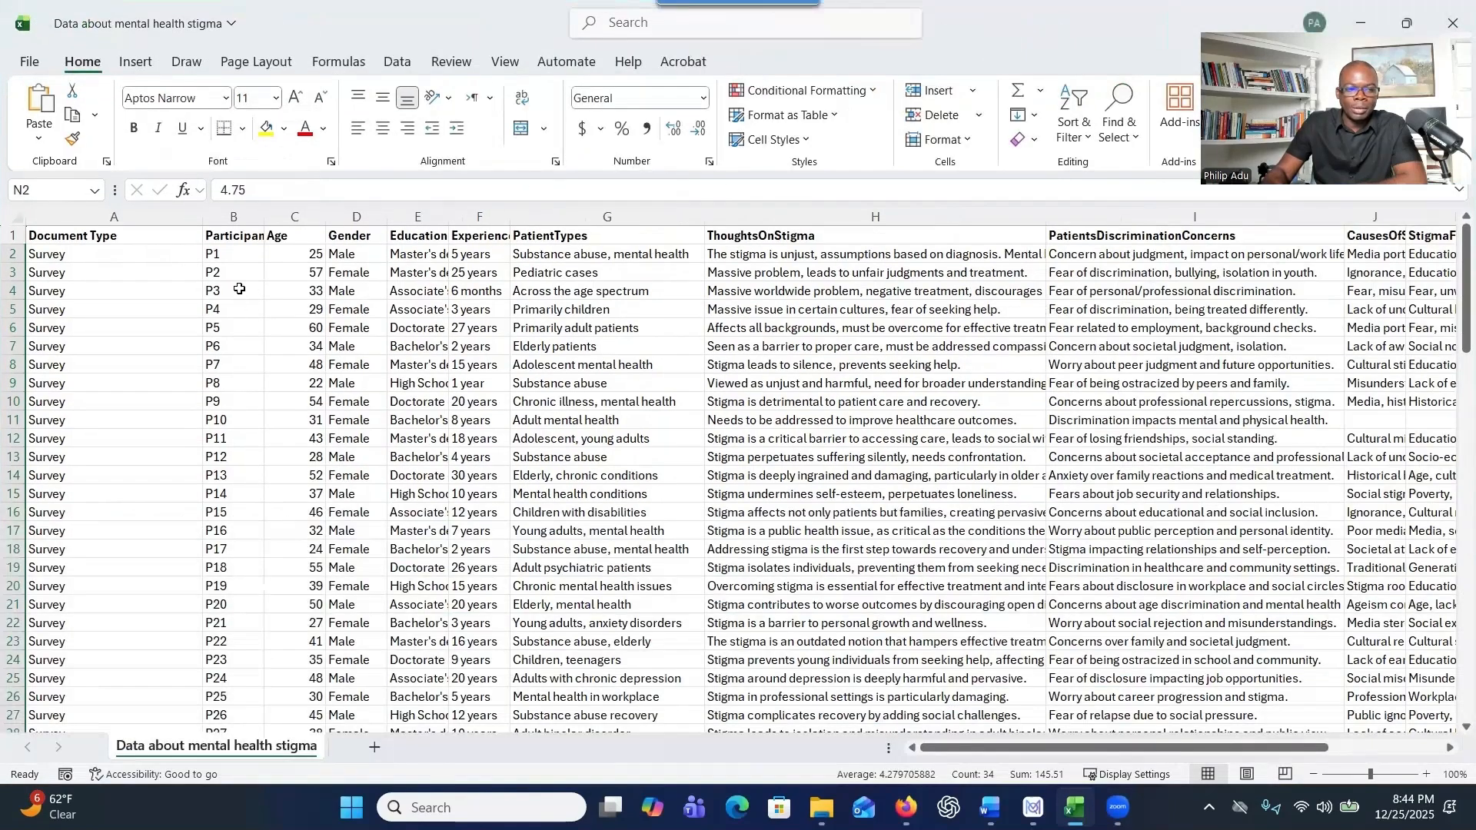
pyautogui.moveTo(337, 269)
pyautogui.mouseDown()
pyautogui.moveTo(359, 391)
pyautogui.moveTo(427, 549)
pyautogui.moveTo(496, 575)
pyautogui.mouseUp()
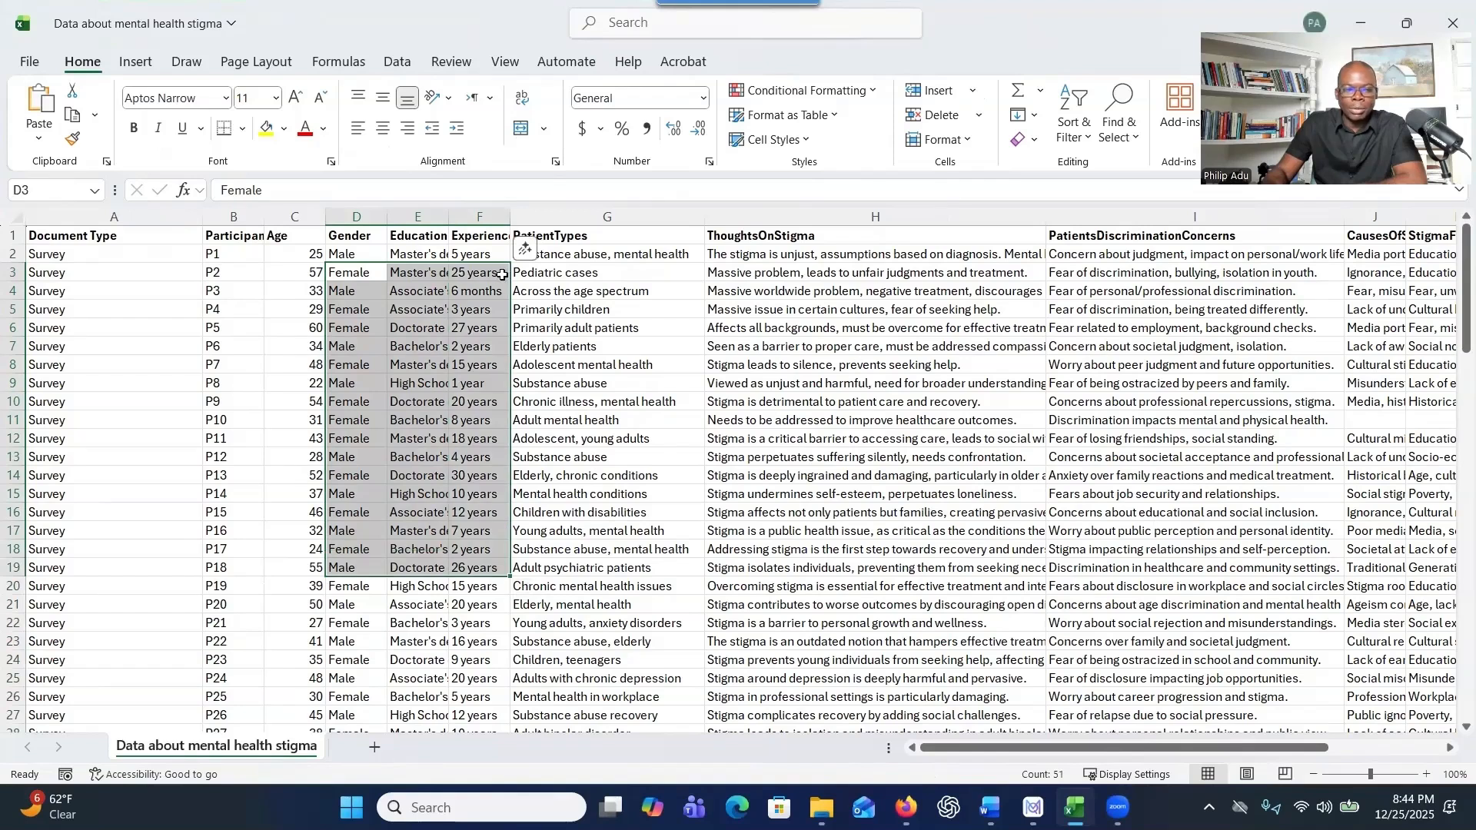
pyautogui.moveTo(288, 255); pyautogui.dragTo(495, 573)
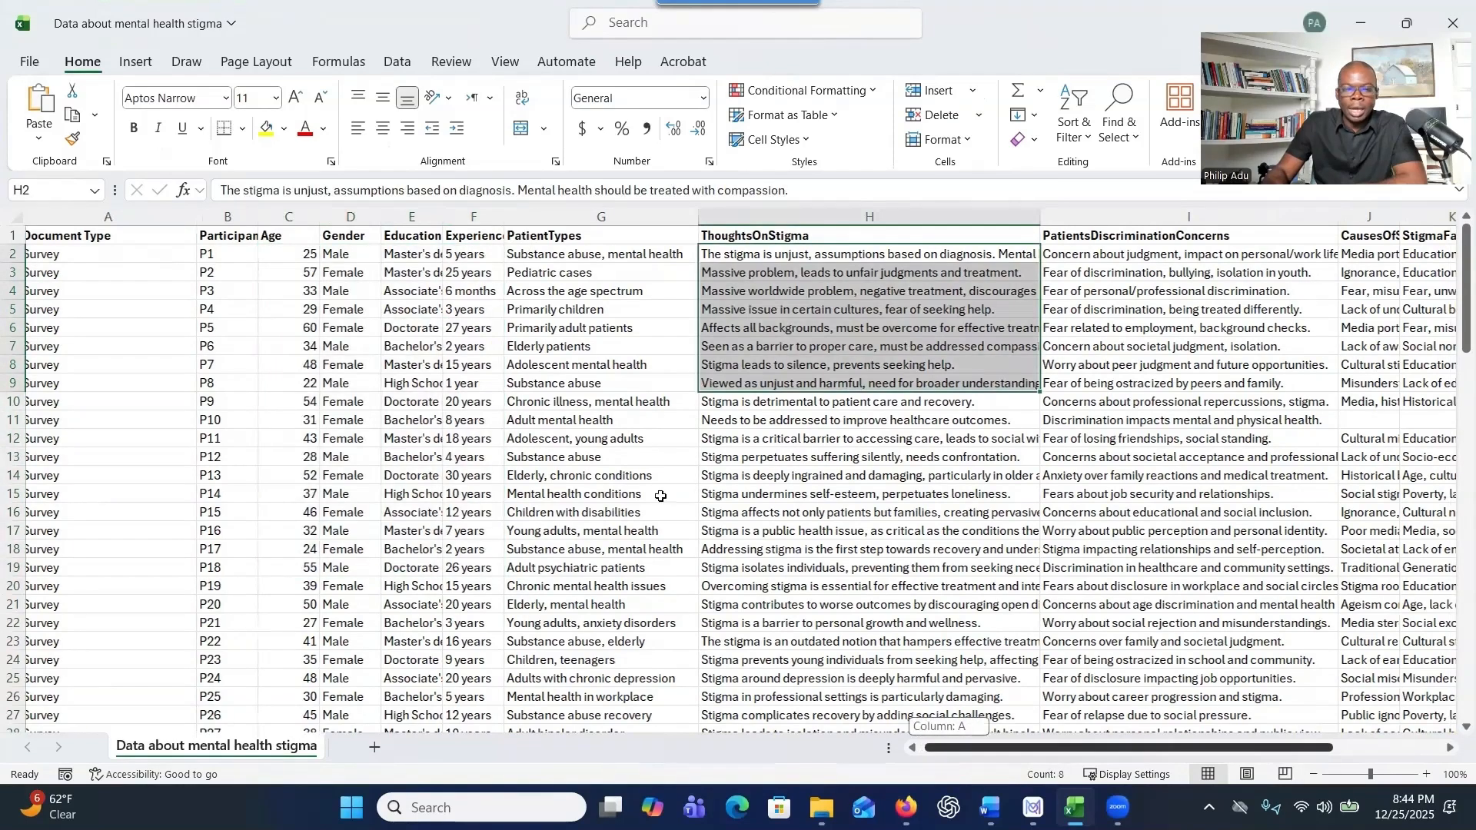
pyautogui.hscroll(3, 481, 300)
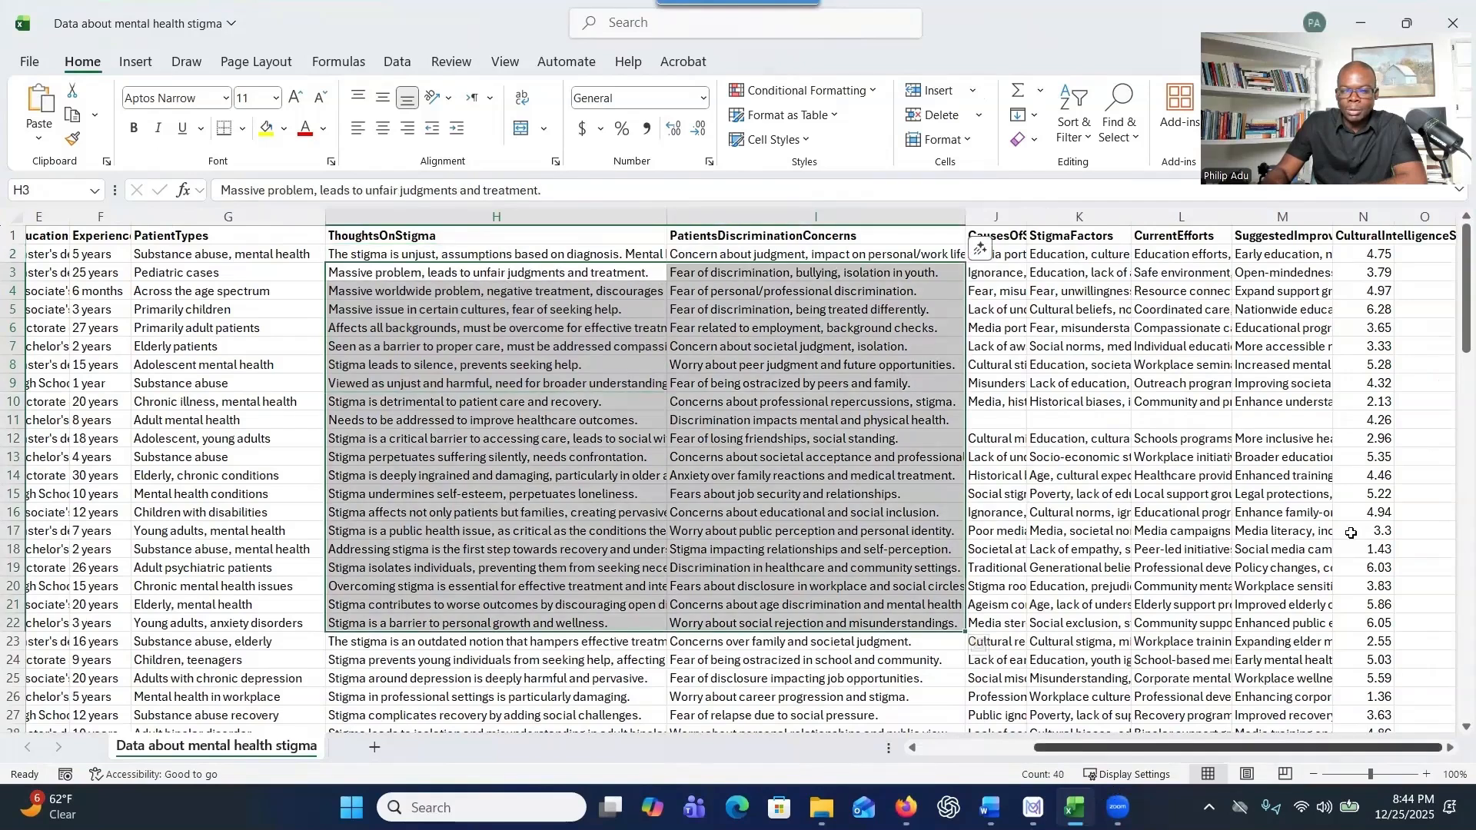
pyautogui.click(1365, 237)
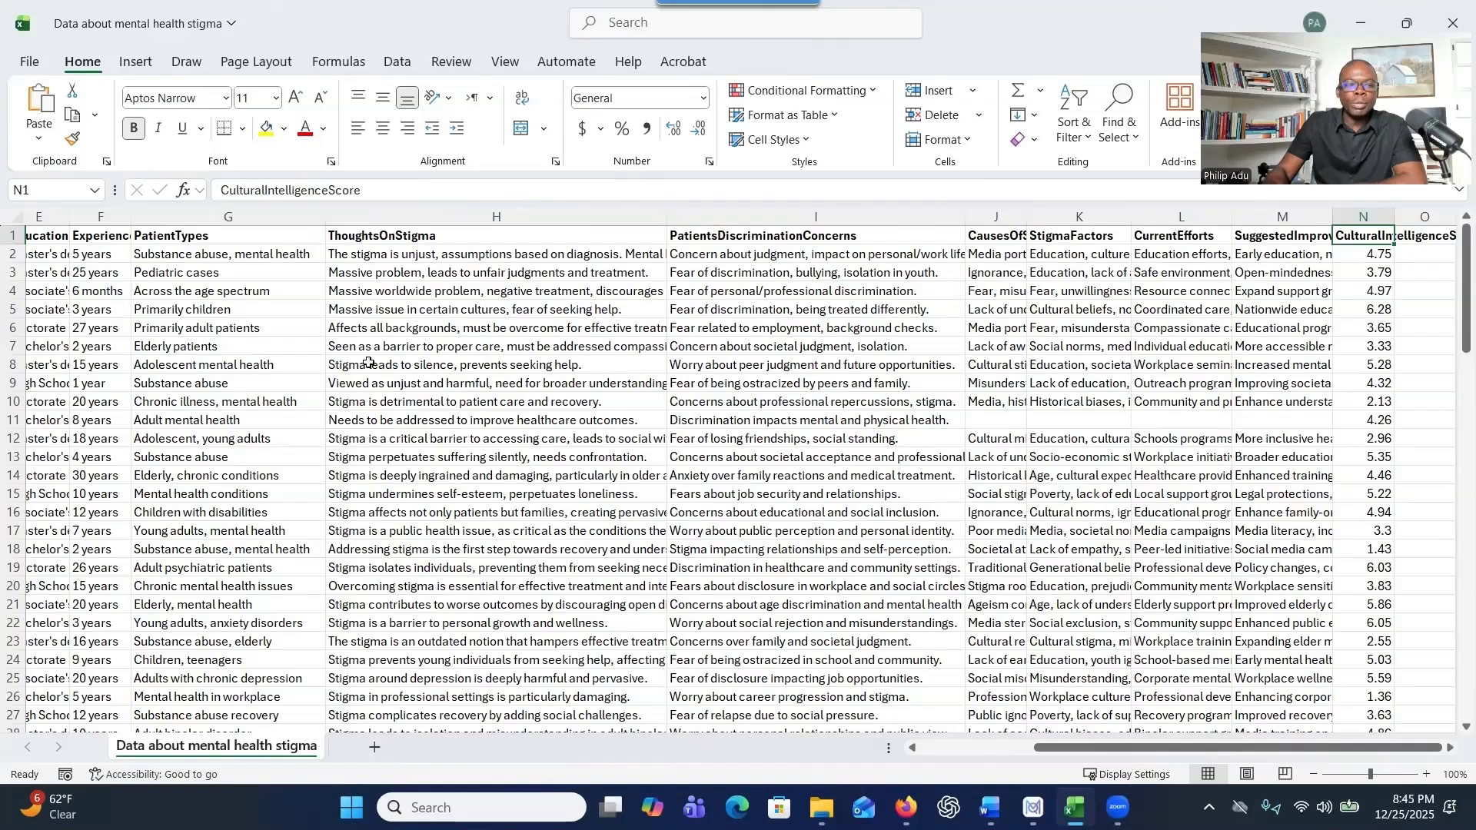
pyautogui.moveTo(1014, 748); pyautogui.dragTo(925, 755)
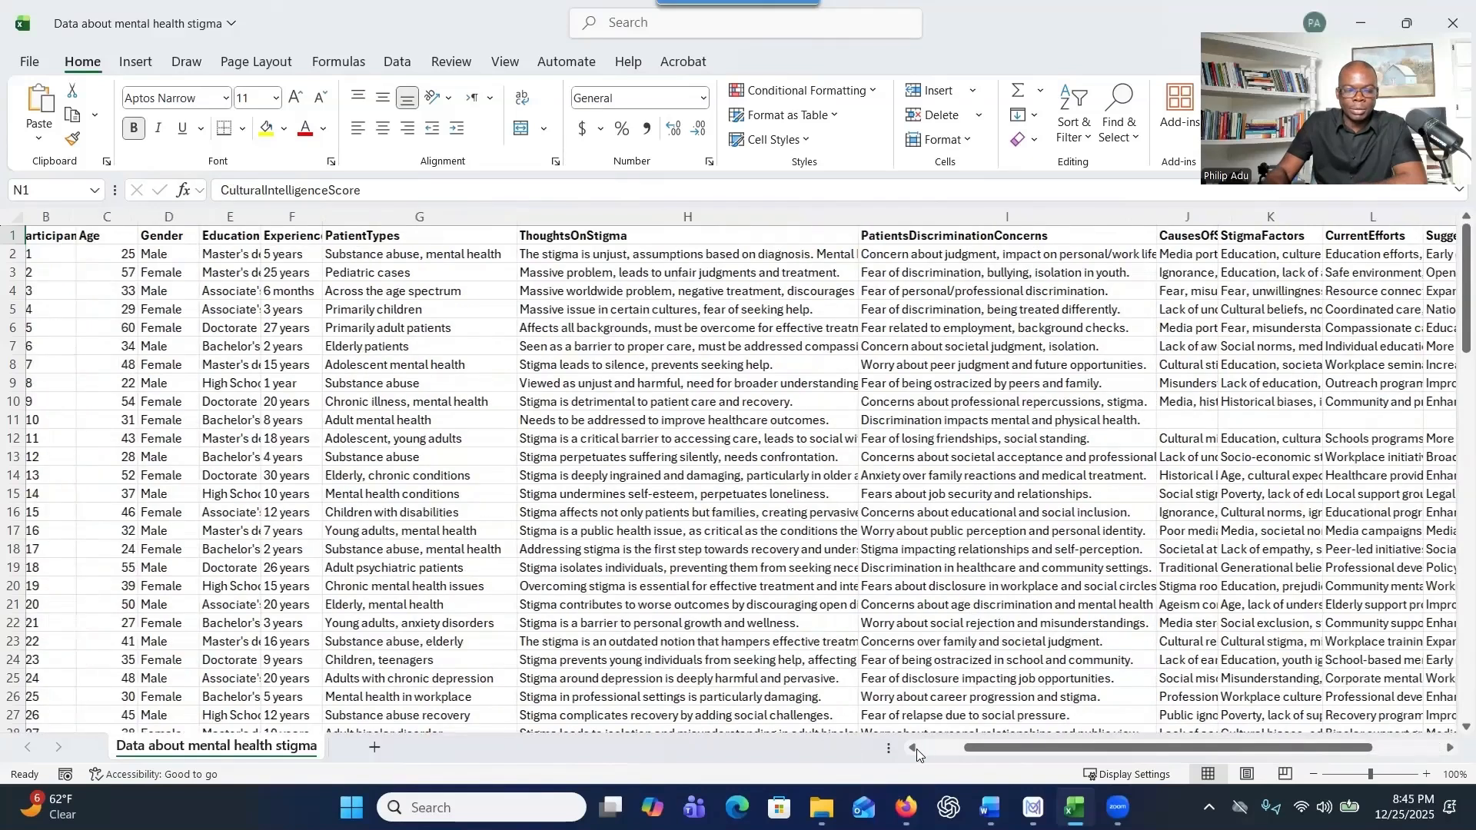
pyautogui.click(914, 748)
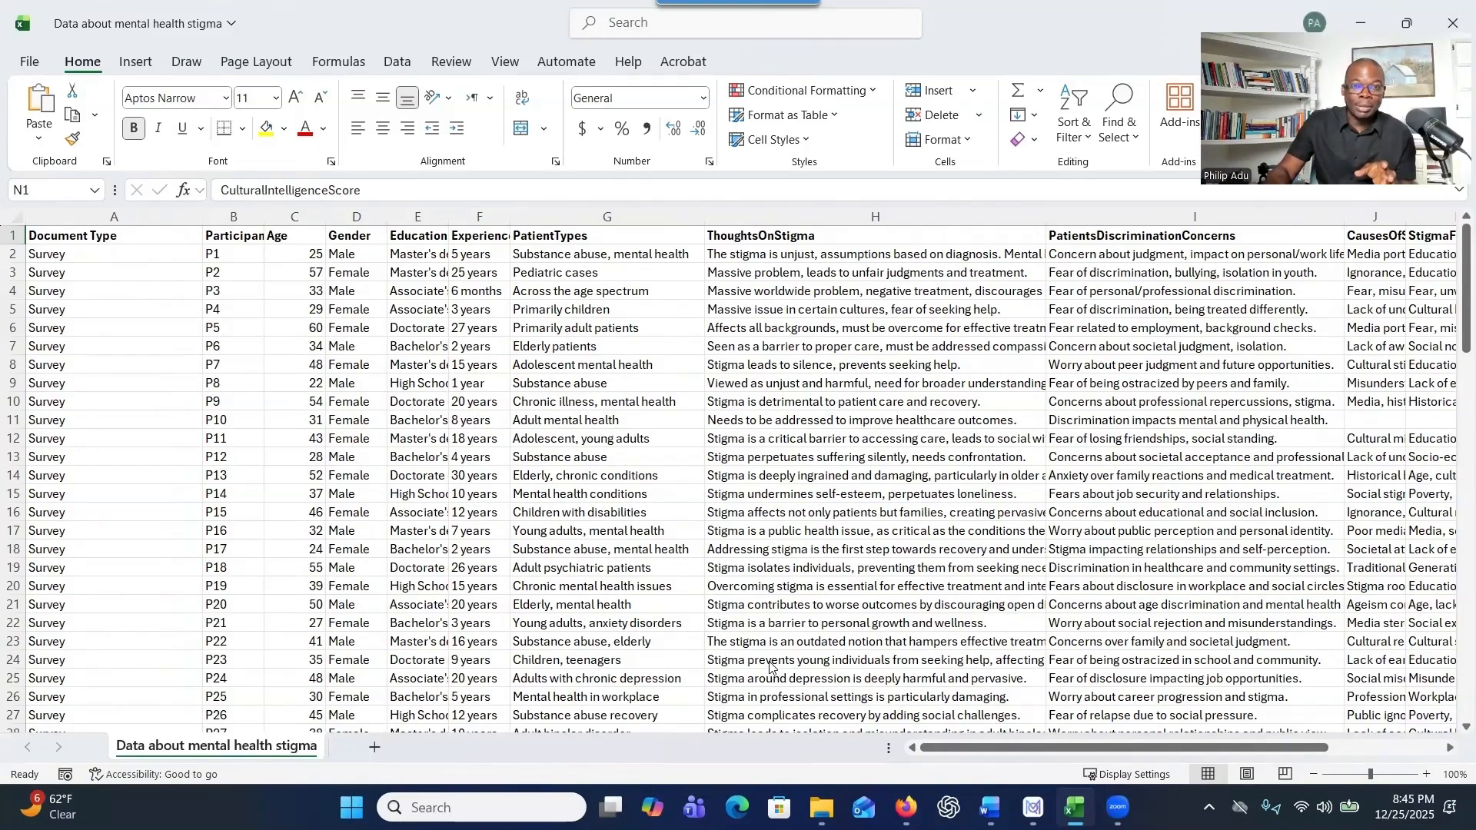
pyautogui.moveTo(939, 750); pyautogui.dragTo(1307, 752)
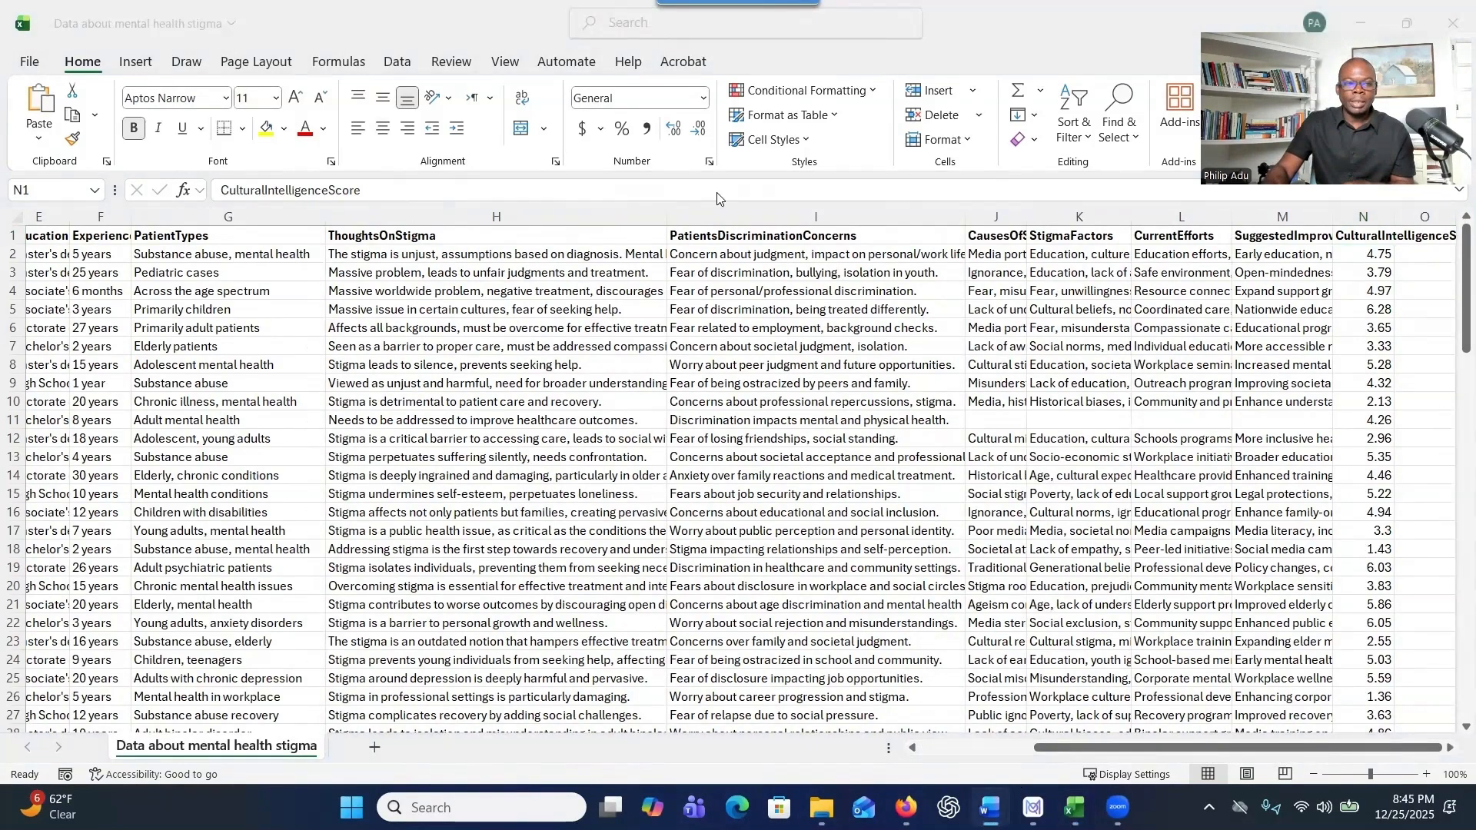
# Switch to the About MAXQDA Survey Process document in Word and review its outline from Data Preparation Process to Creating words cloud.
pyautogui.click(990, 807)
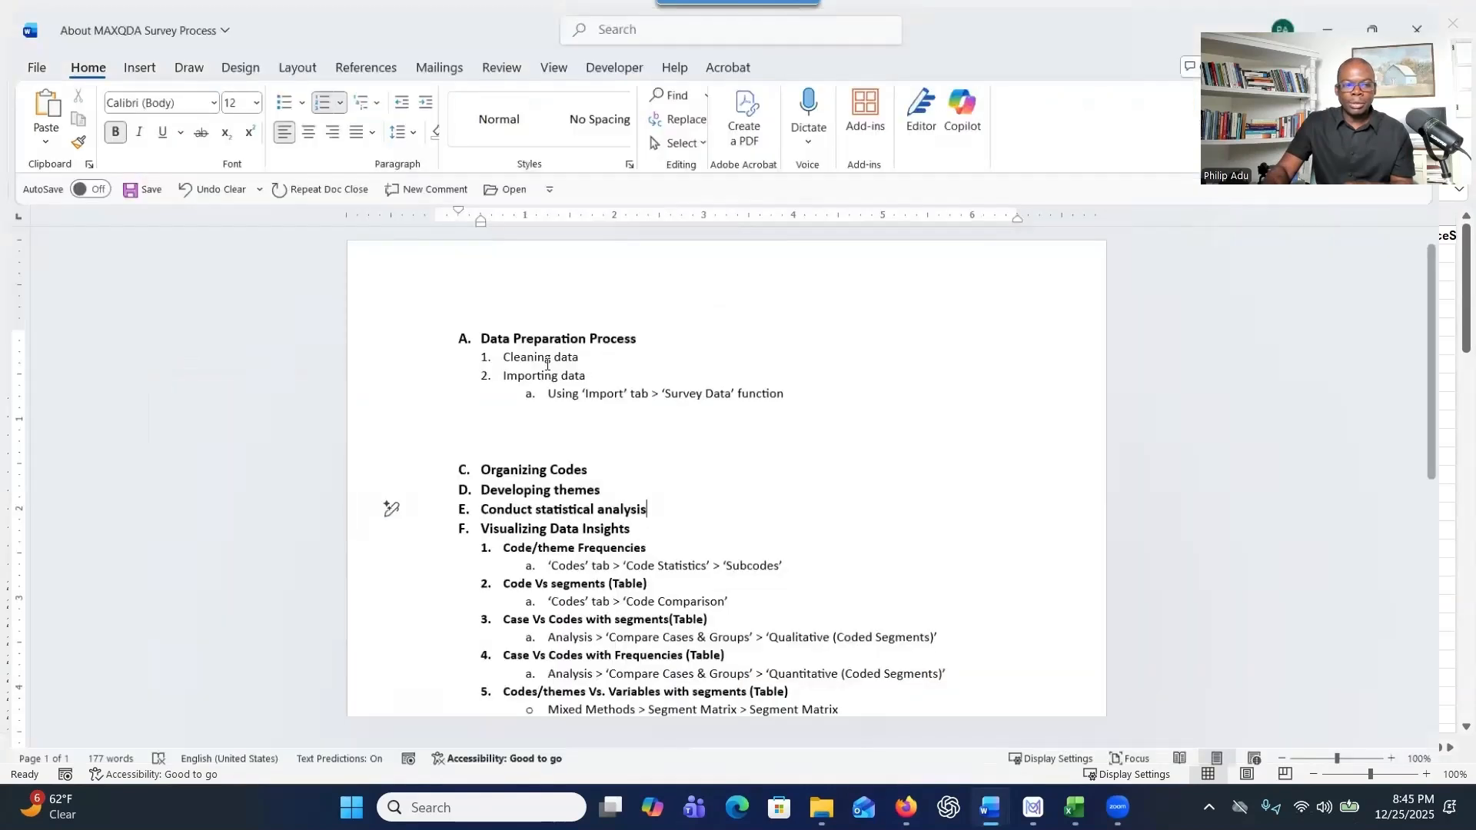
pyautogui.moveTo(488, 340); pyautogui.dragTo(647, 353)
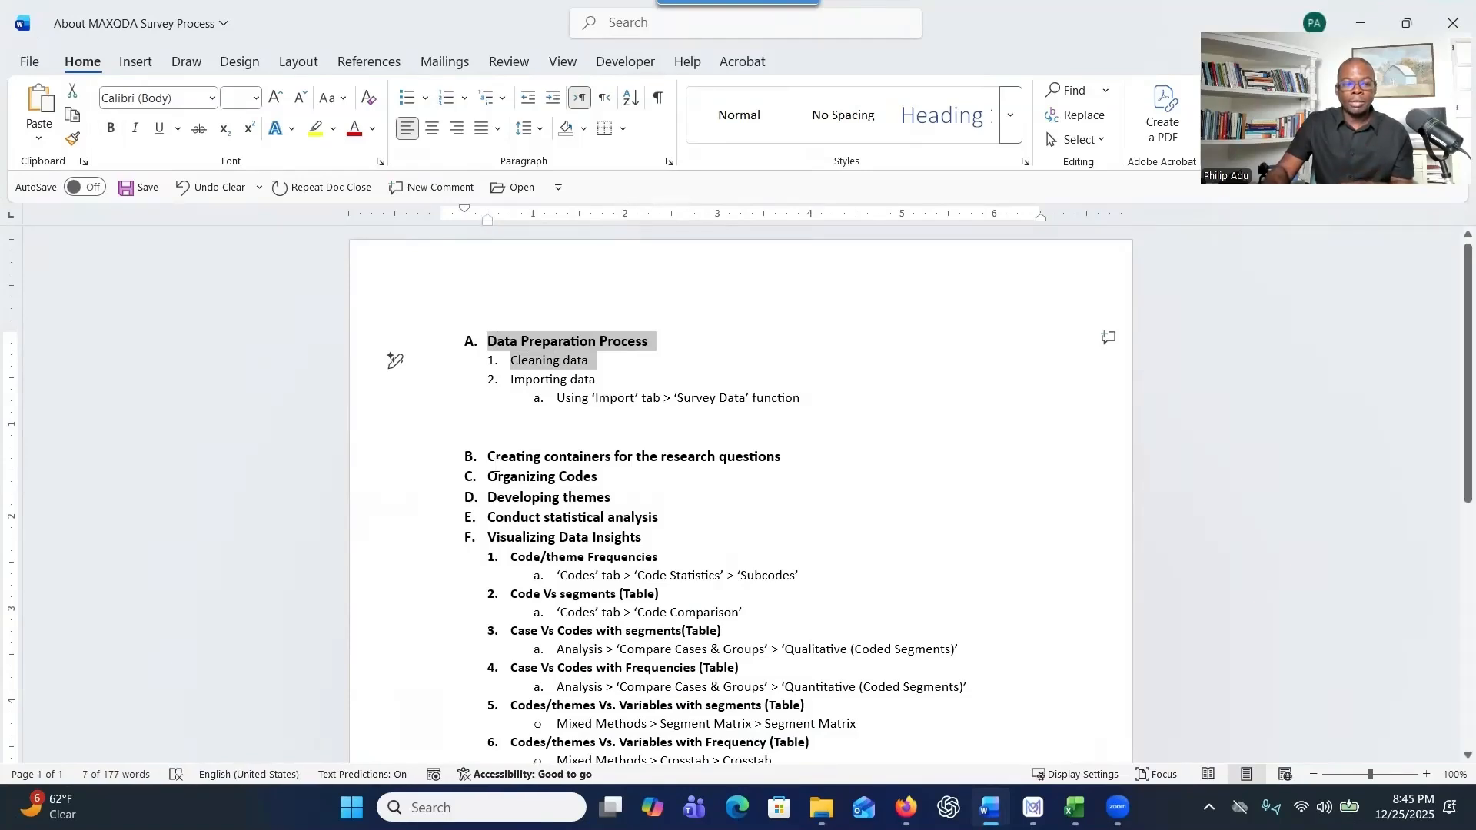
pyautogui.moveTo(388, 456)
pyautogui.mouseDown()
pyautogui.moveTo(389, 471)
pyautogui.moveTo(389, 459)
pyautogui.mouseUp()
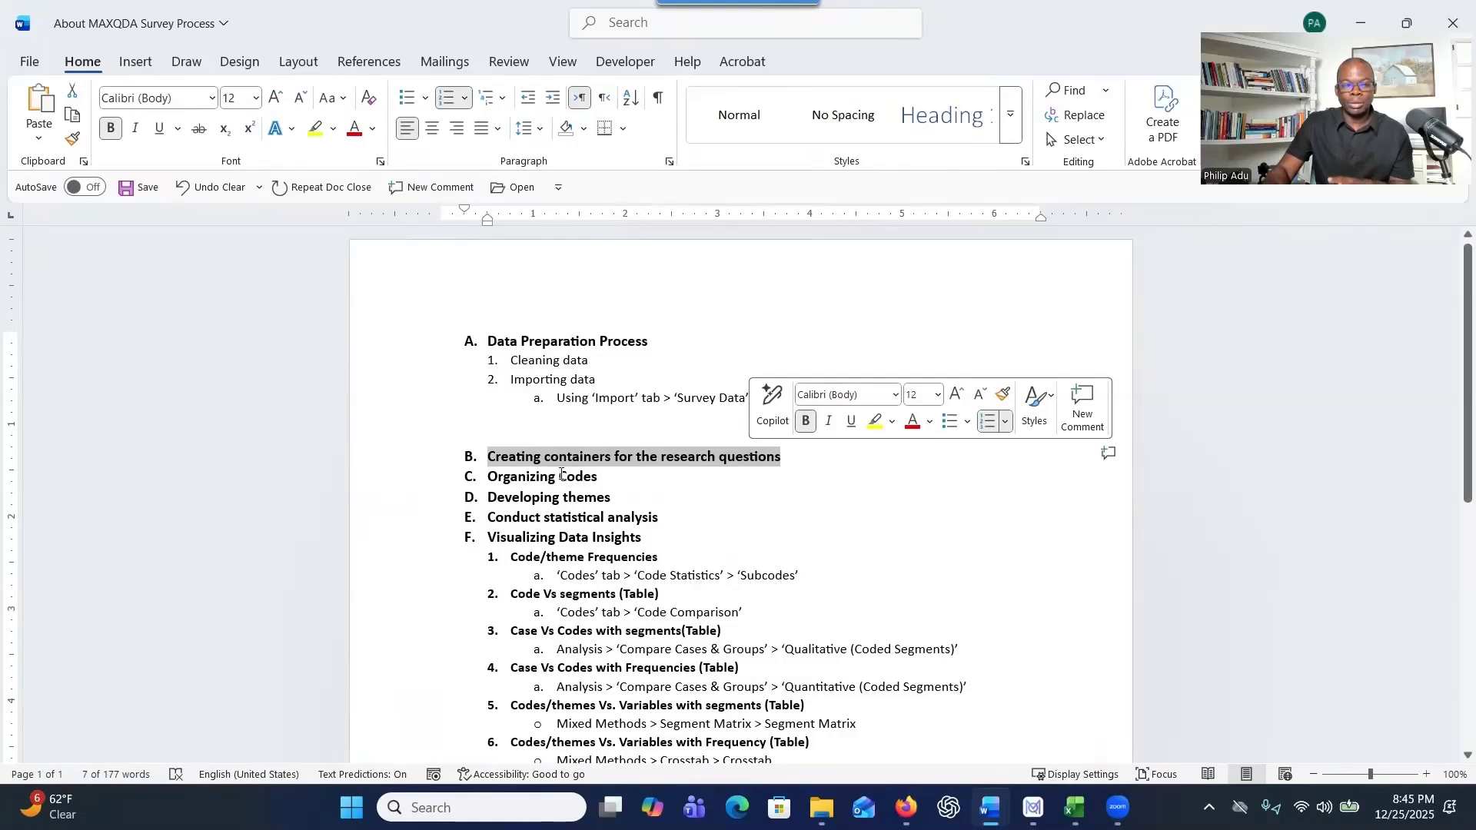
pyautogui.moveTo(498, 480); pyautogui.dragTo(643, 519)
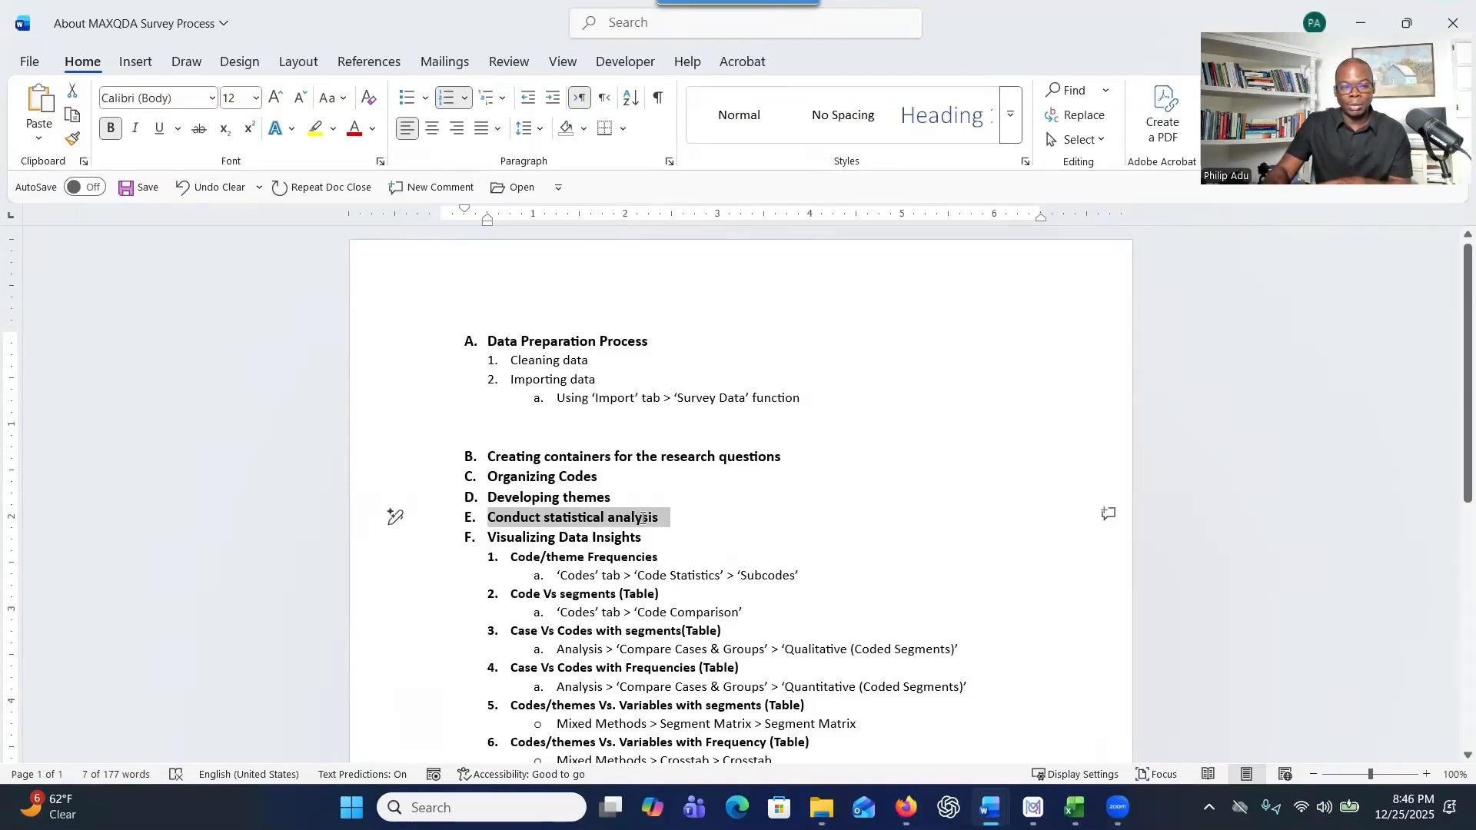
pyautogui.moveTo(489, 538); pyautogui.dragTo(631, 534)
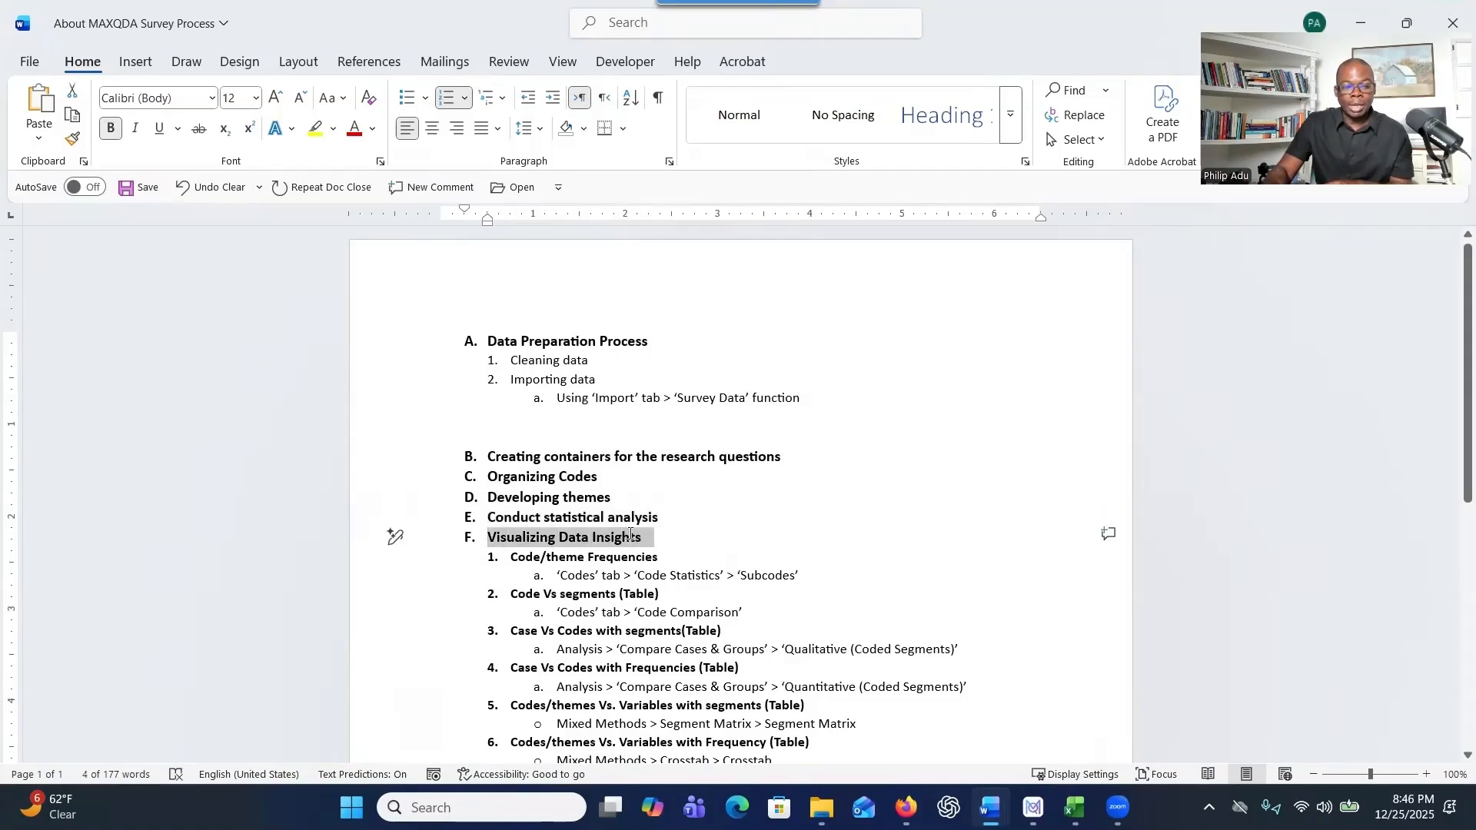
pyautogui.scroll(-3, 599, 461)
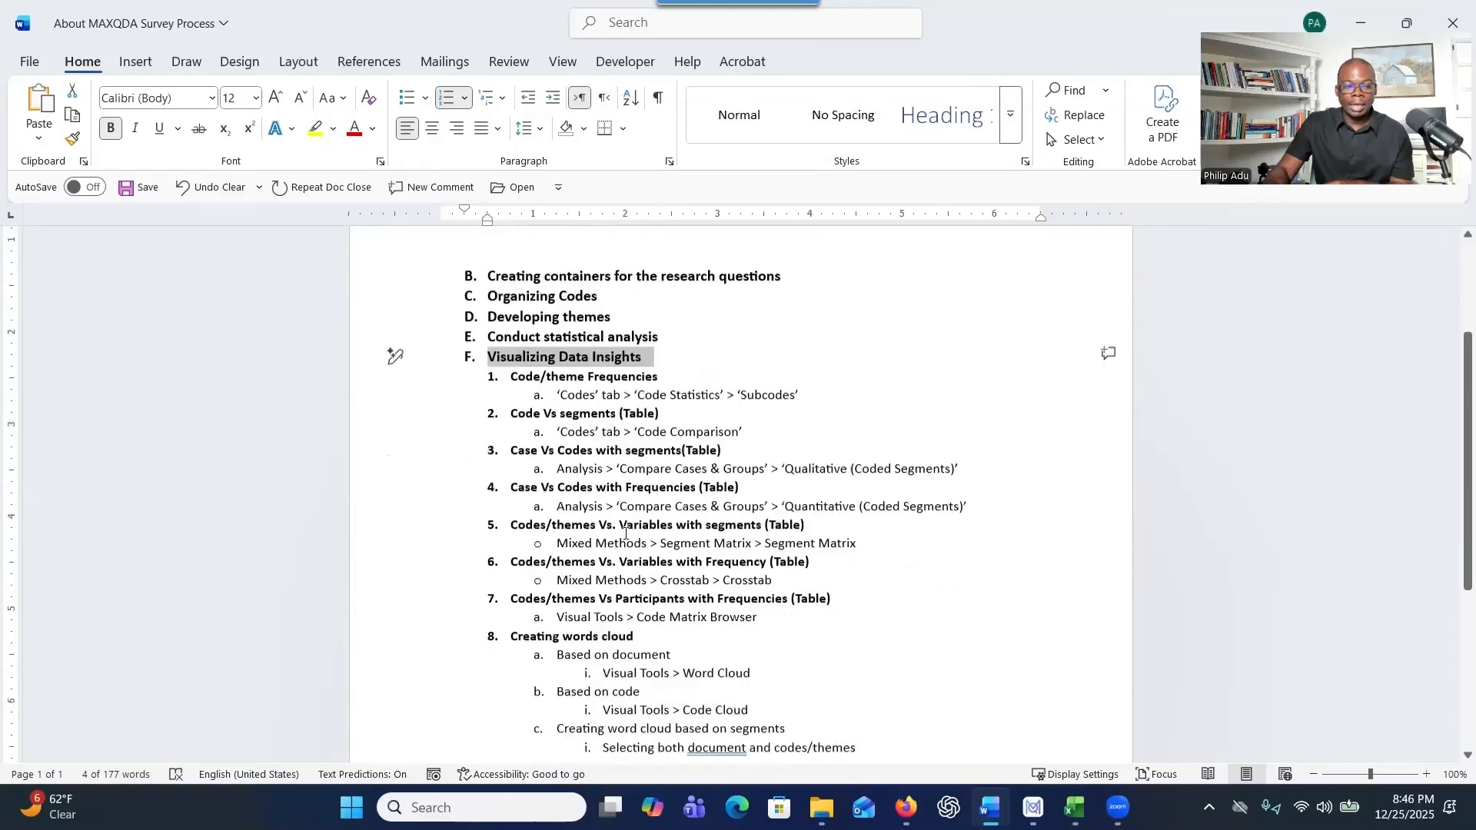
pyautogui.moveTo(510, 372); pyautogui.dragTo(622, 633)
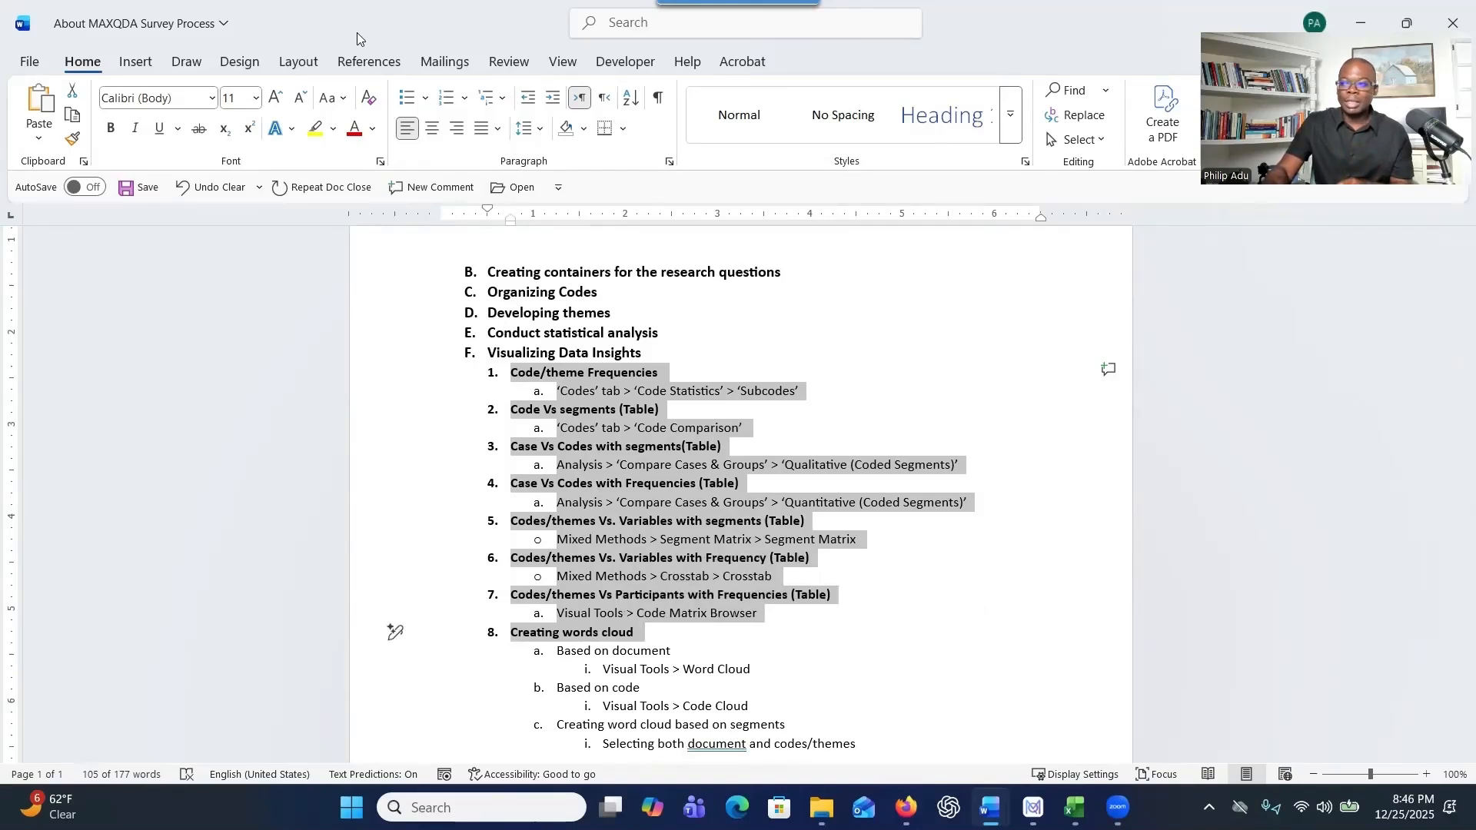
# Switch to the About Mental Health Stigma Data document and review the four research questions, including the RQ2 label and the cultural intelligence questions.
pyautogui.hotkey('alt', 'Tab')
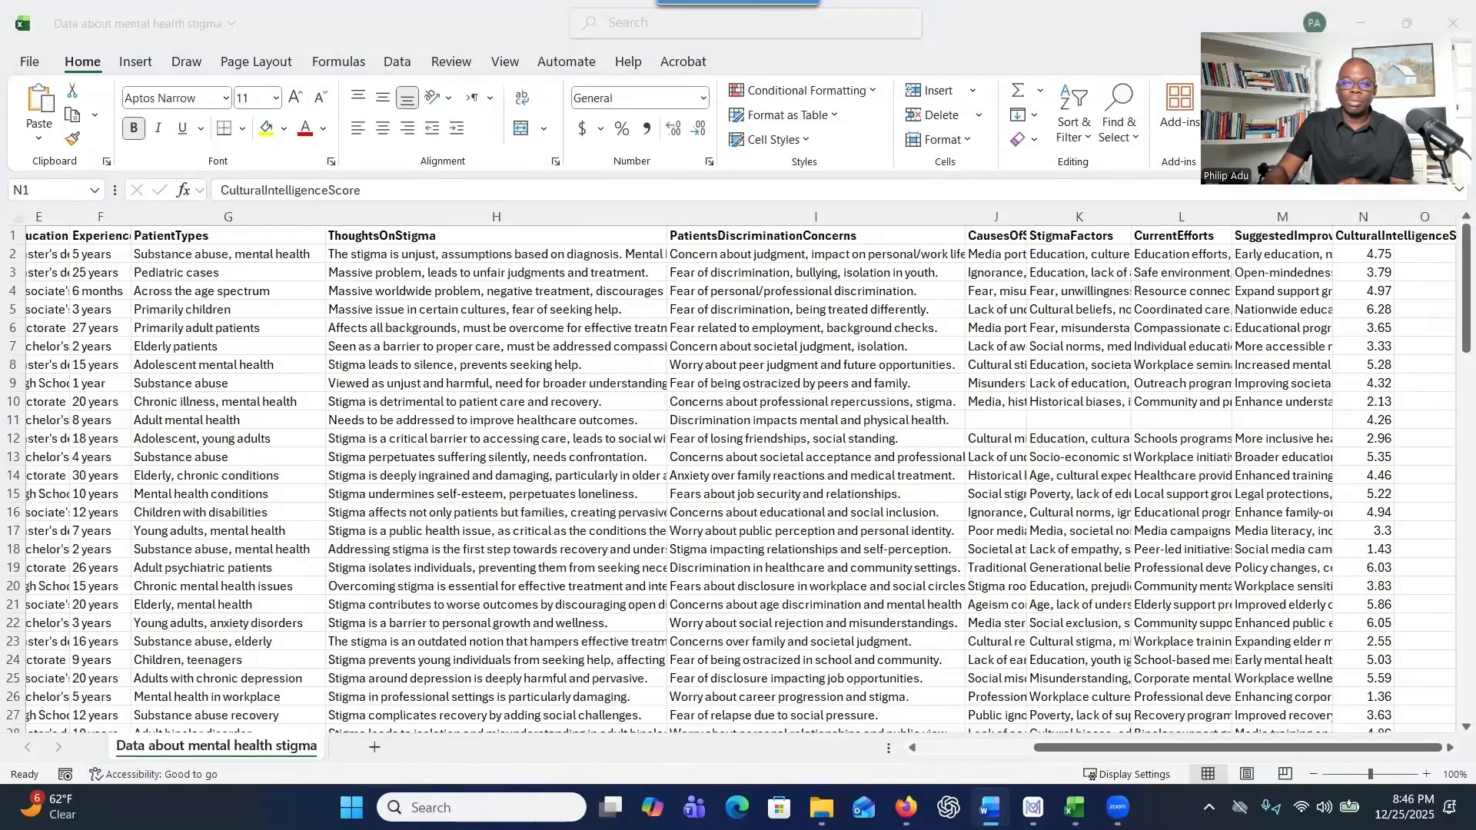
pyautogui.hotkey('alt', 'Tab')
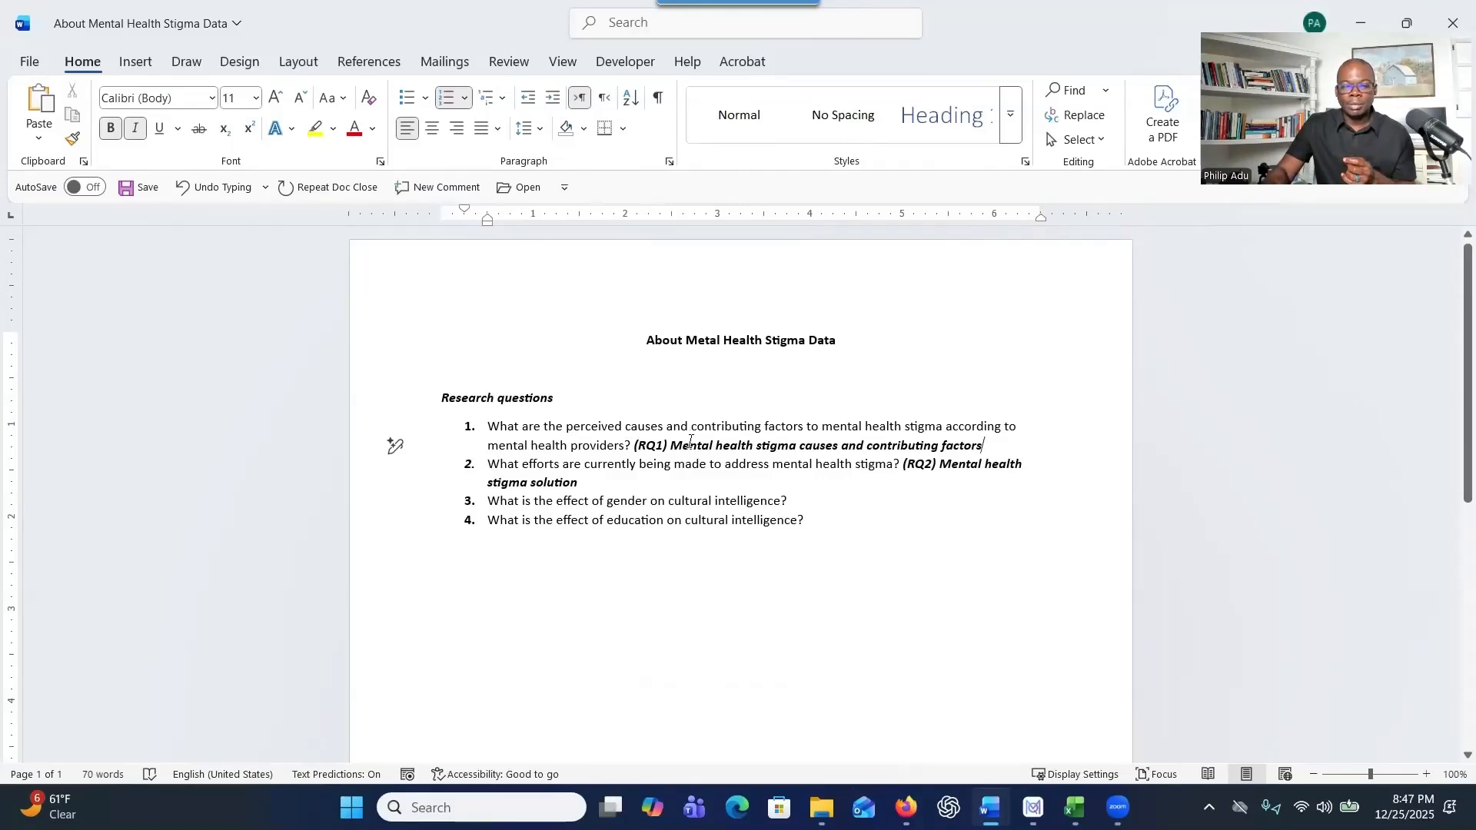
pyautogui.moveTo(906, 472); pyautogui.dragTo(931, 477)
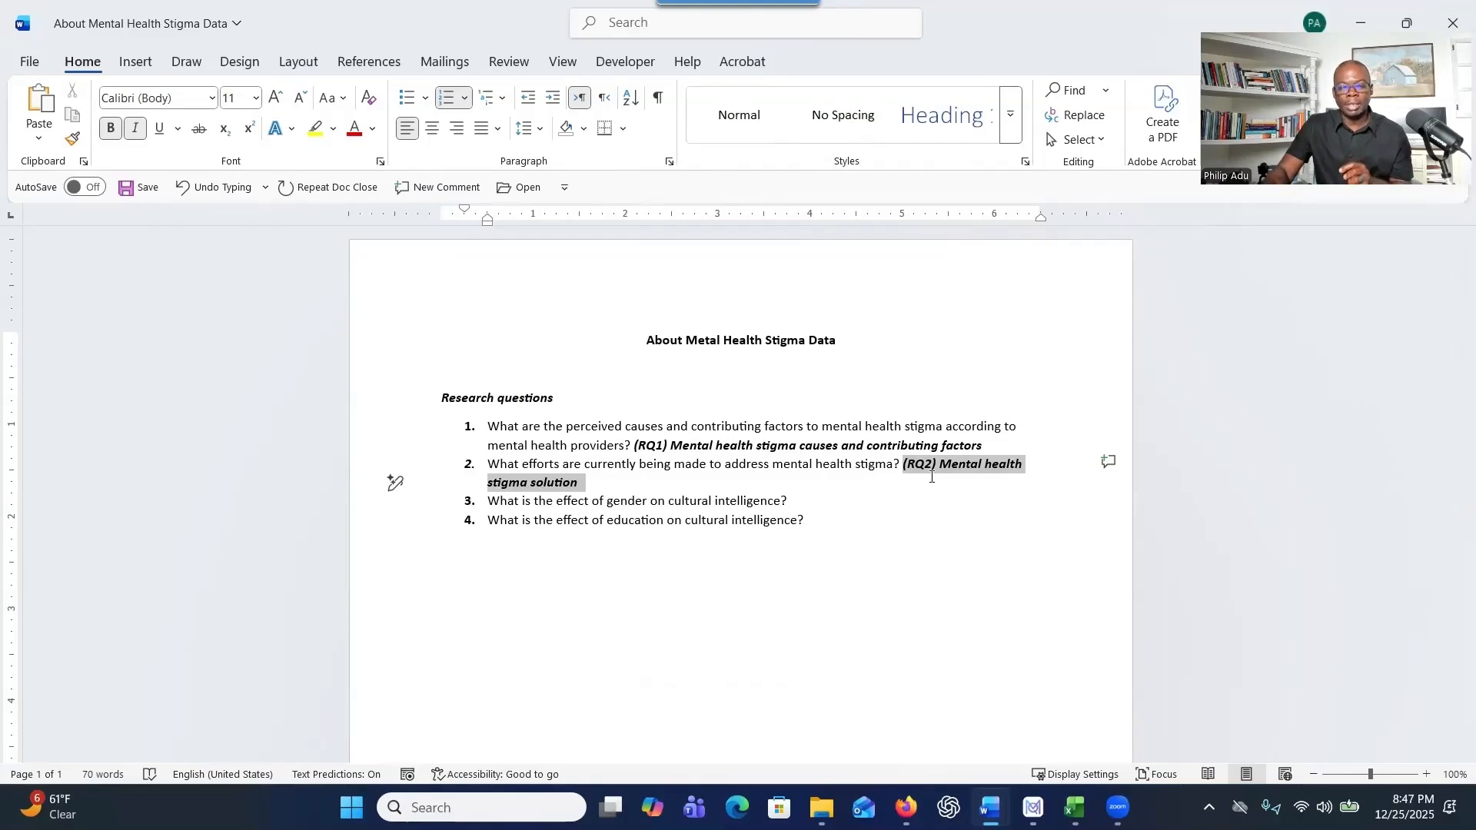
pyautogui.moveTo(931, 477); pyautogui.dragTo(932, 481)
pyautogui.scroll(-2, 735, 517)
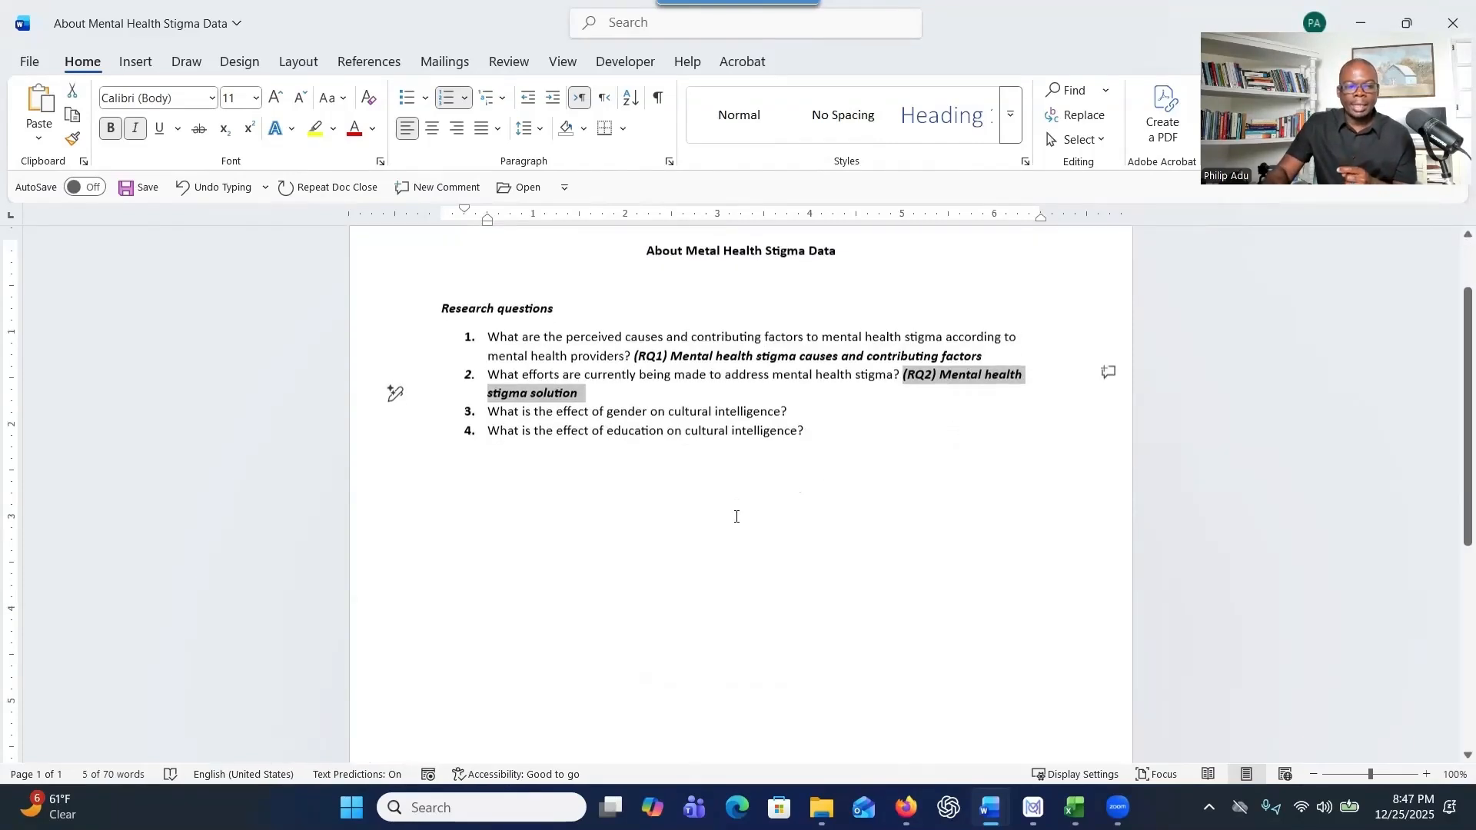
pyautogui.moveTo(503, 410); pyautogui.dragTo(838, 435)
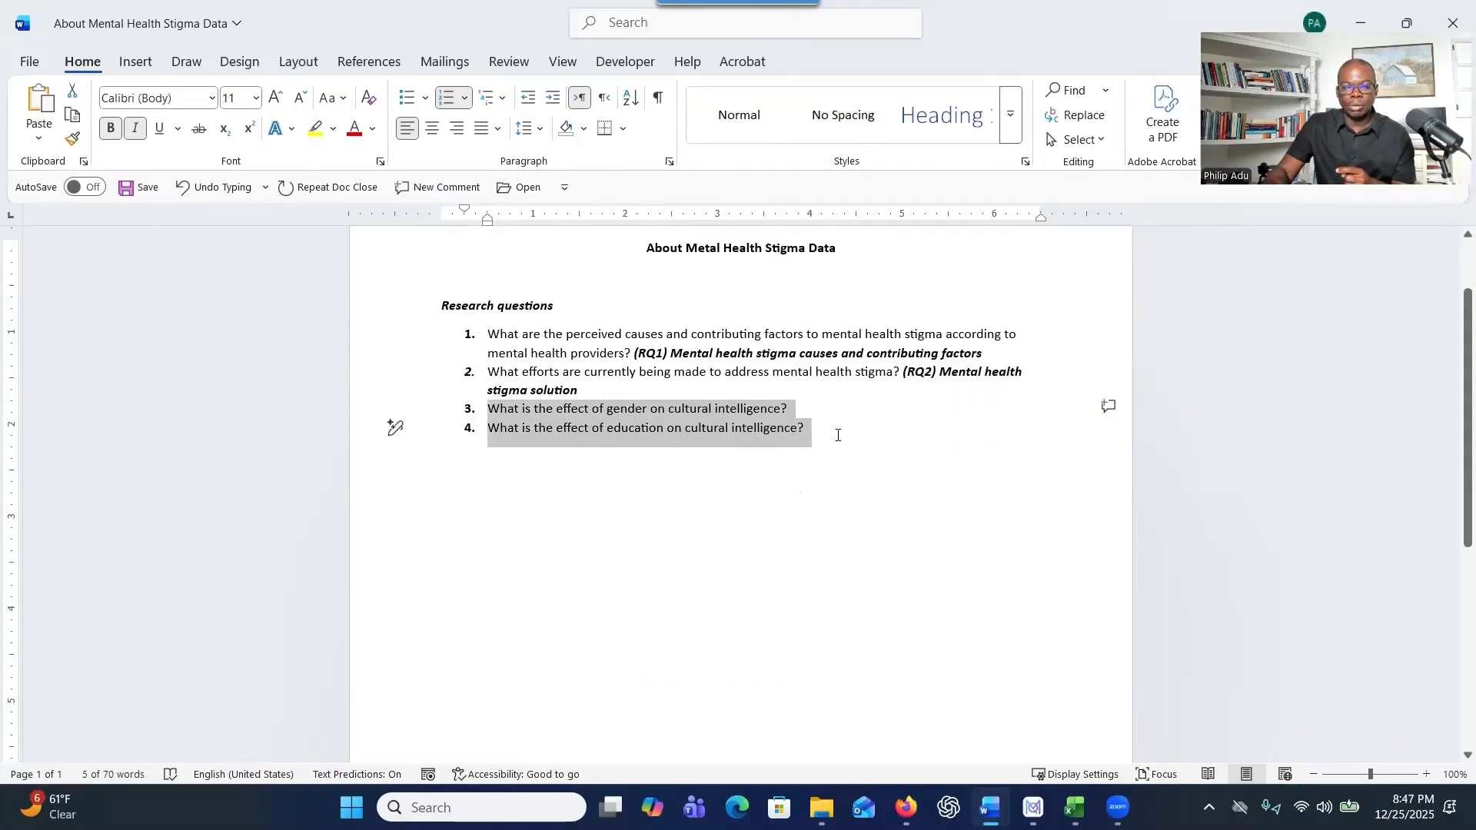
pyautogui.click(579, 410)
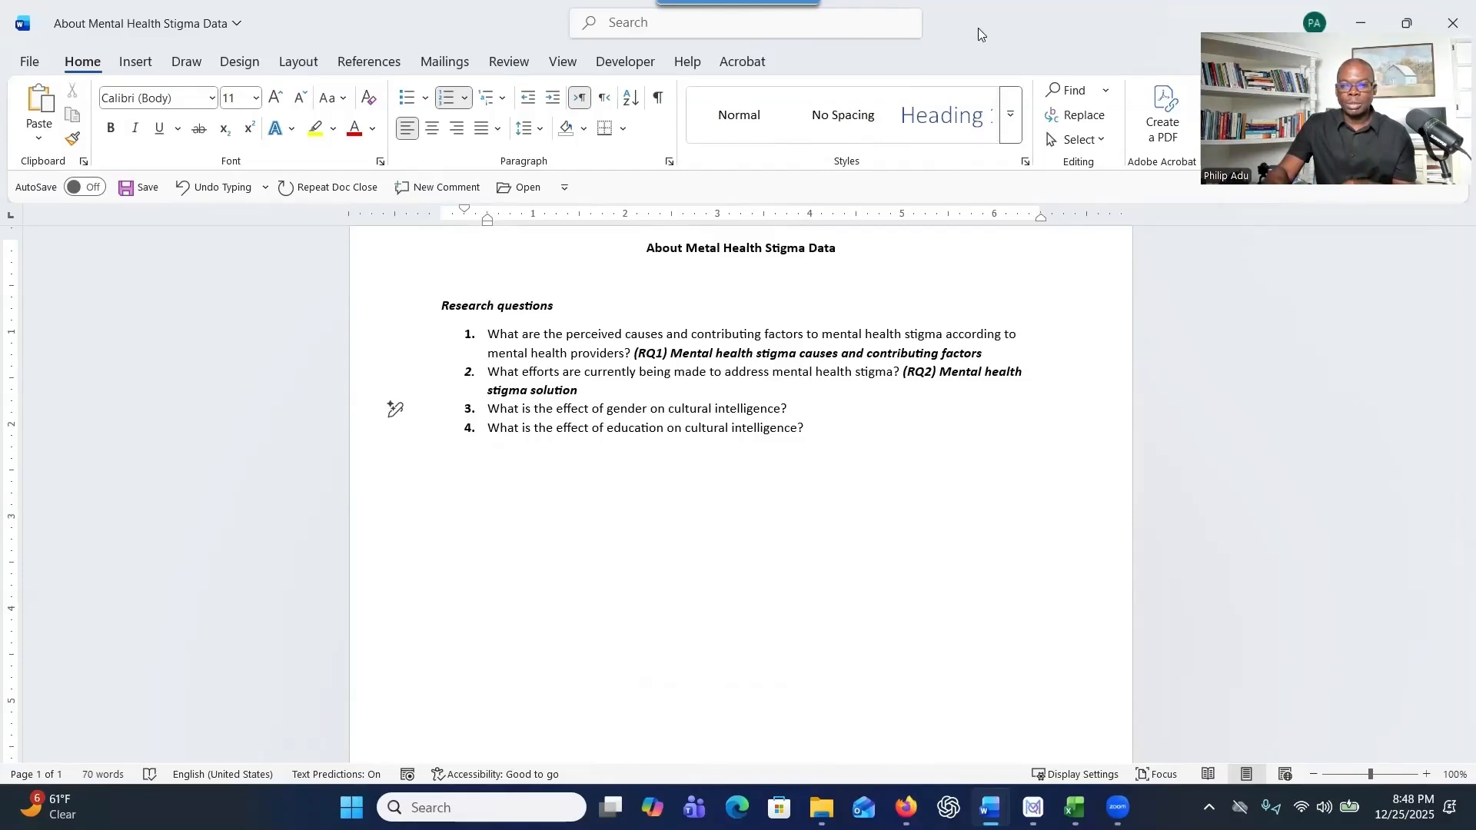
# Return to the survey workbook in Excel and examine the Document Type column from the header down to the last participant row.
pyautogui.hotkey('alt', 'Tab')
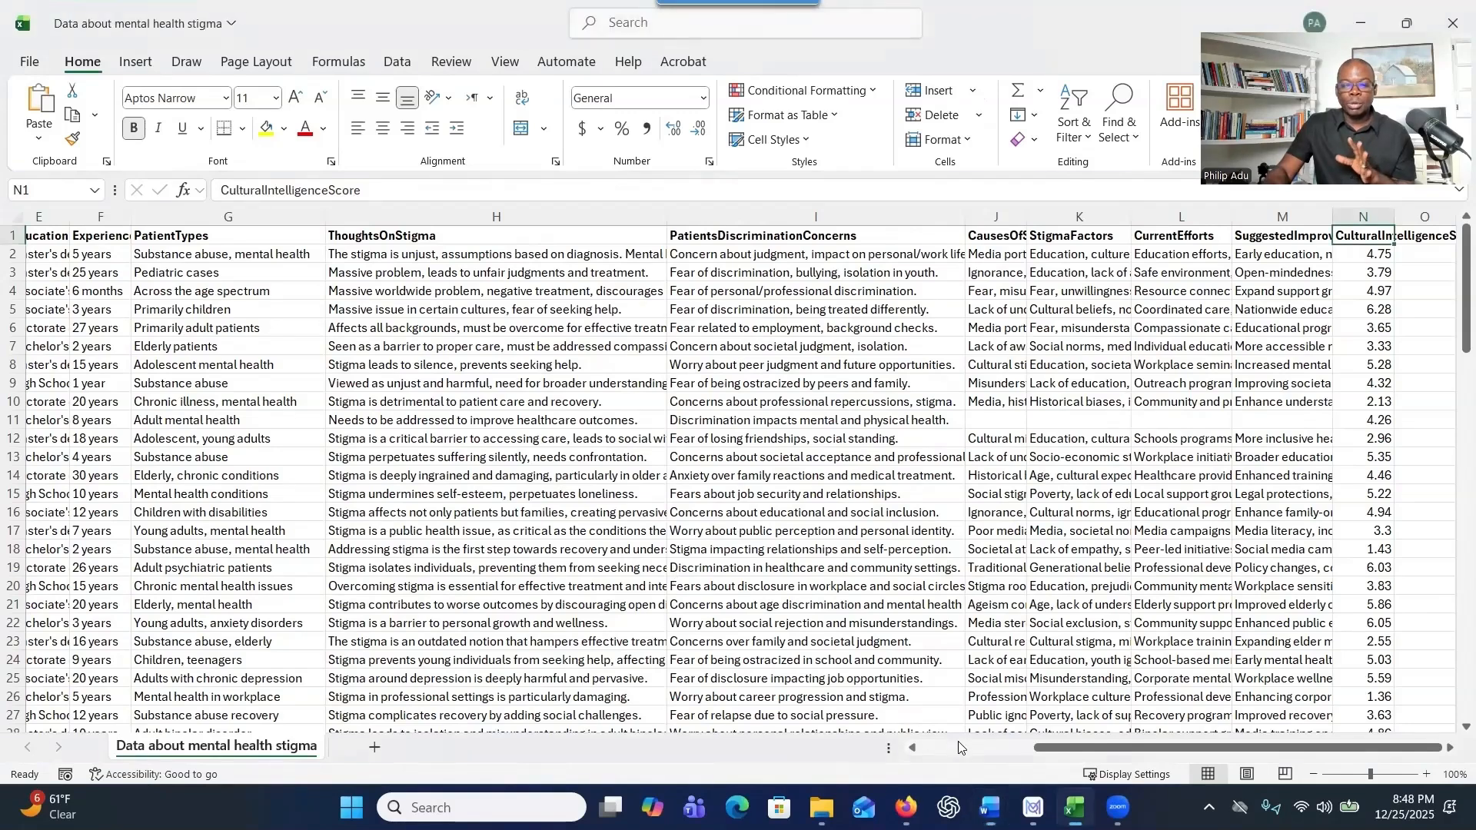
pyautogui.hscroll(-2, 949, 747)
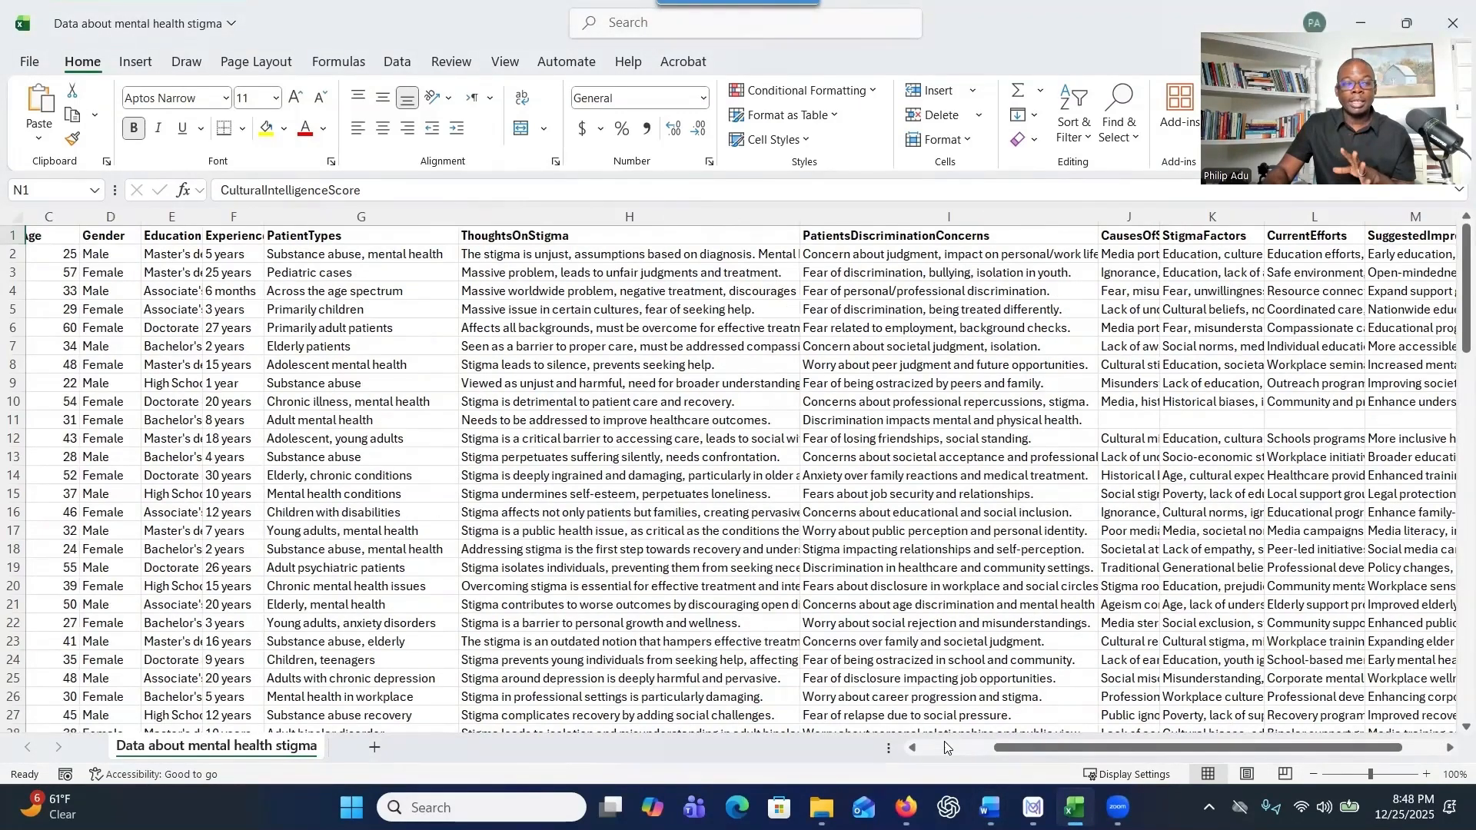
pyautogui.hscroll(-2, 945, 744)
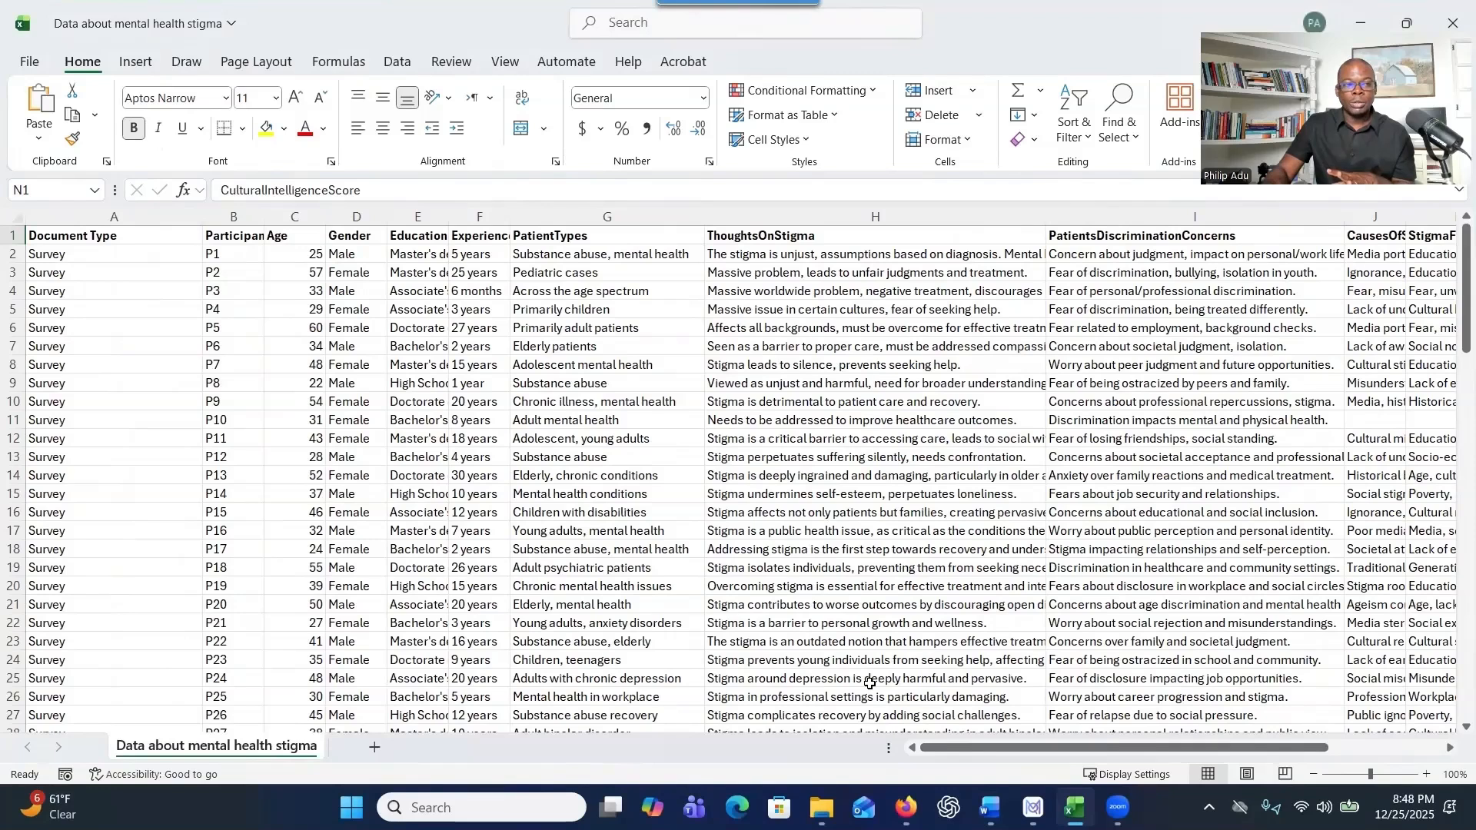
pyautogui.click(111, 218)
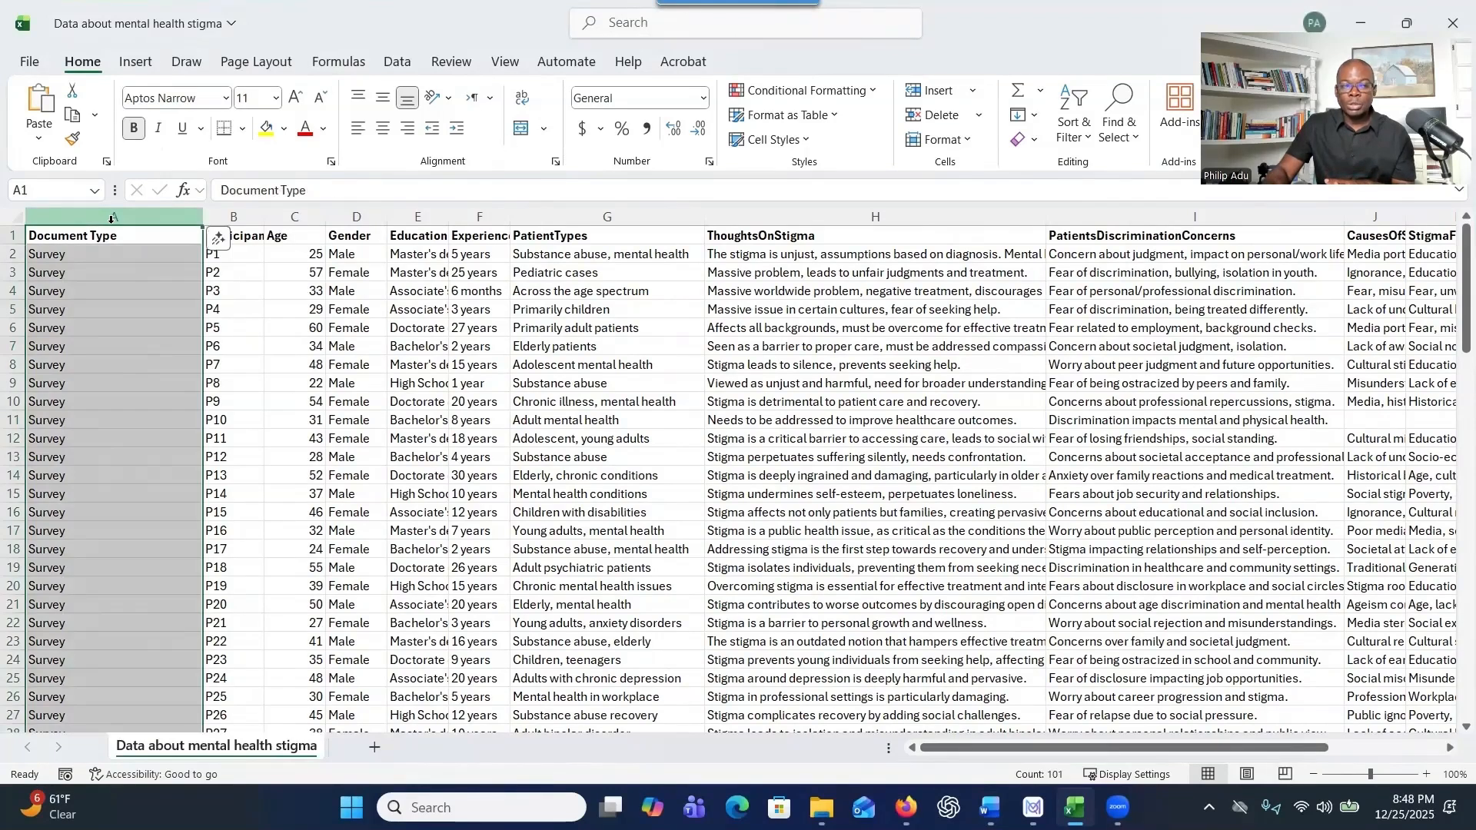
pyautogui.click(87, 241)
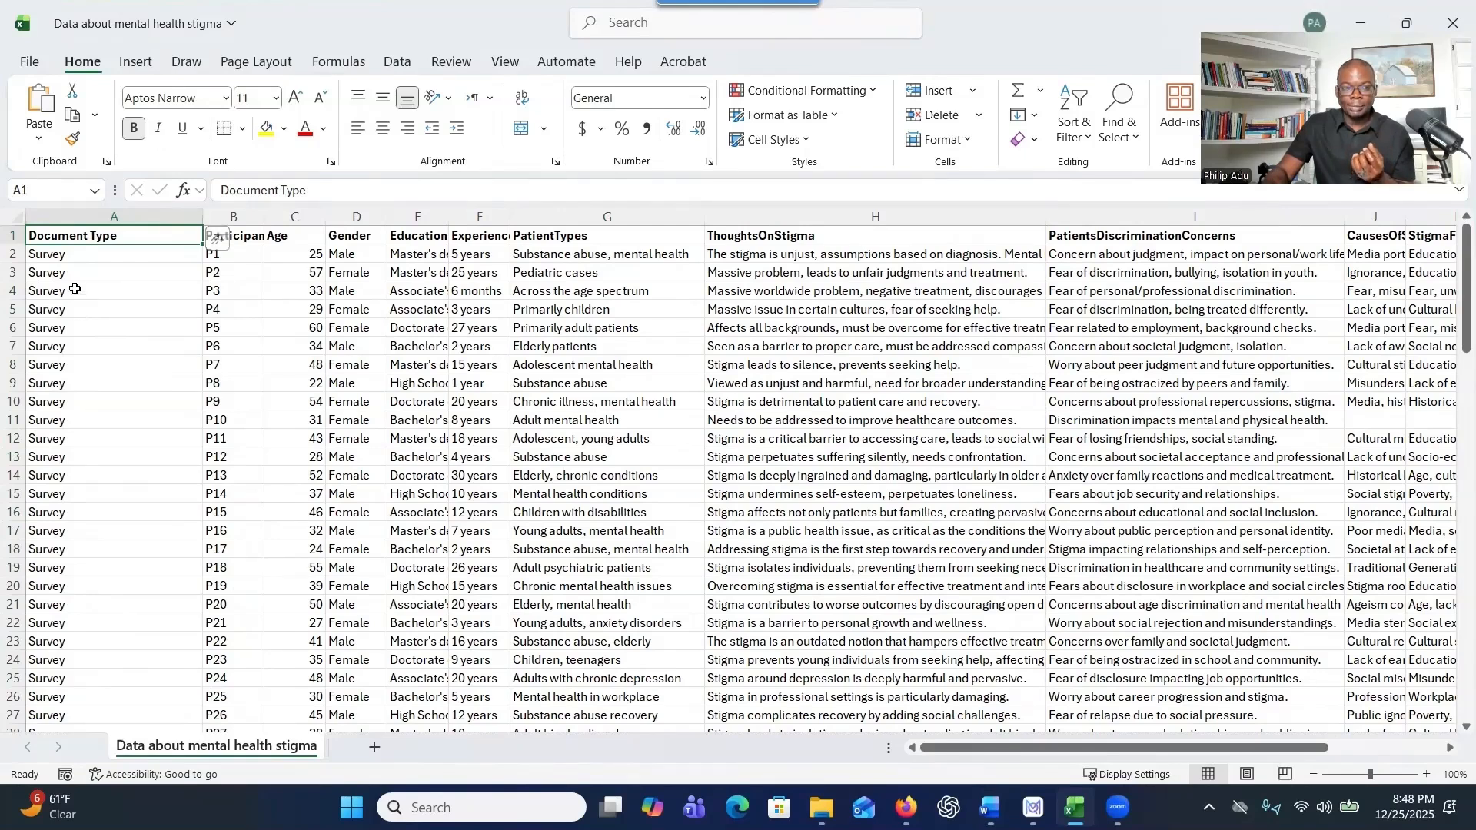
pyautogui.click(84, 255)
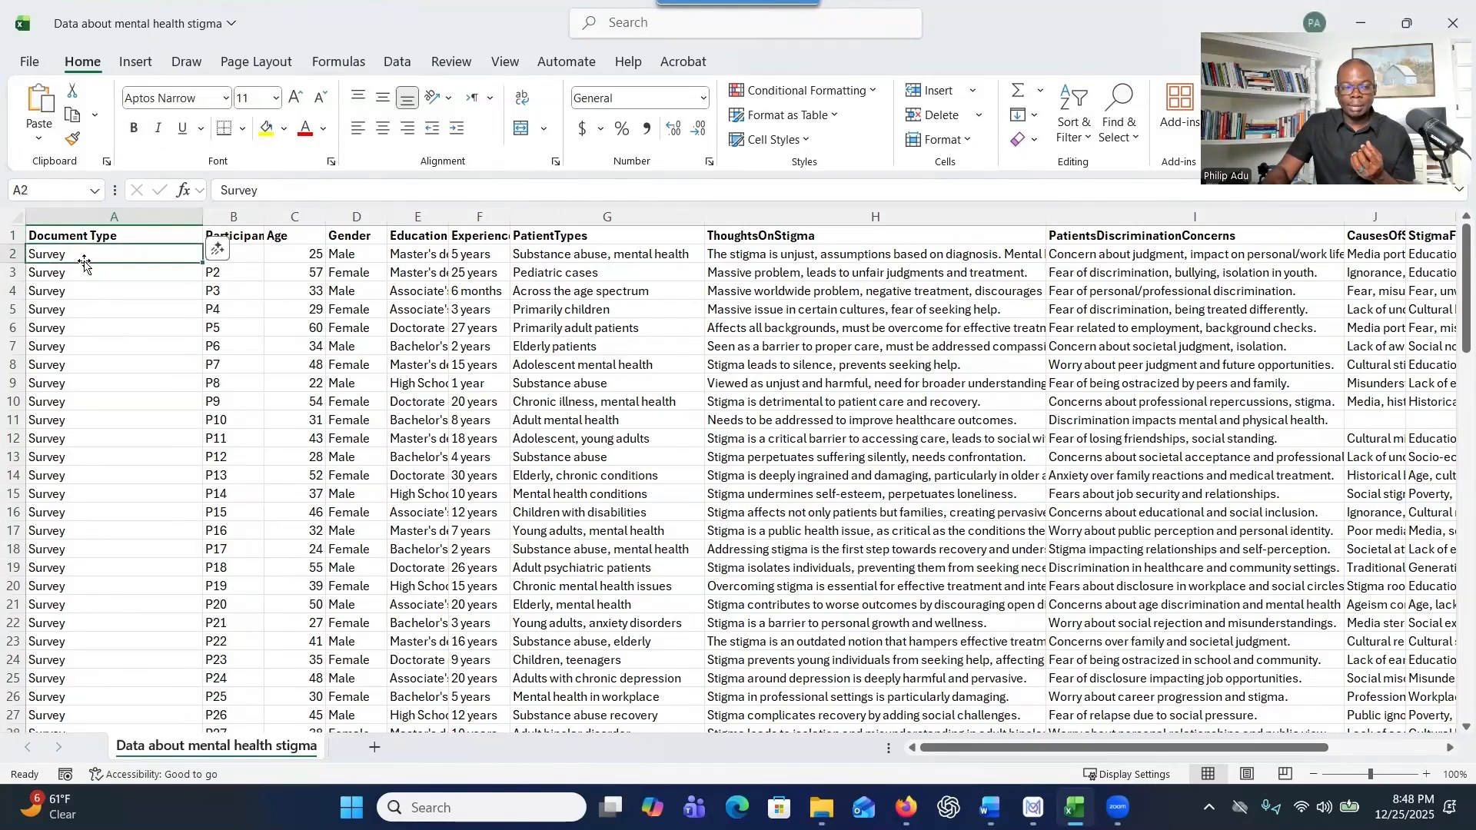
pyautogui.moveTo(85, 273); pyautogui.dragTo(86, 715)
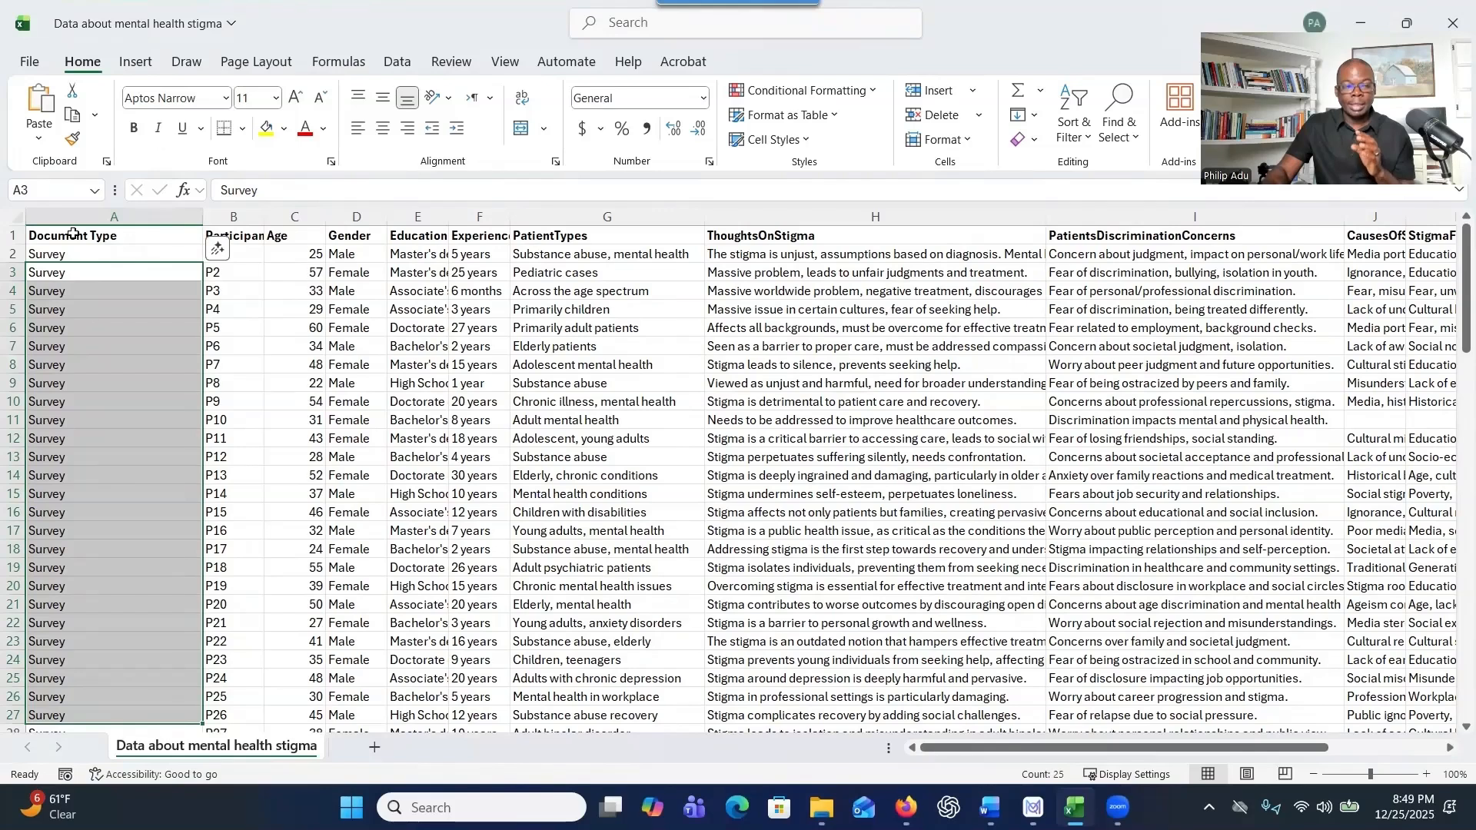
pyautogui.scroll(-1, 73, 279)
pyautogui.scroll(-8, 73, 279)
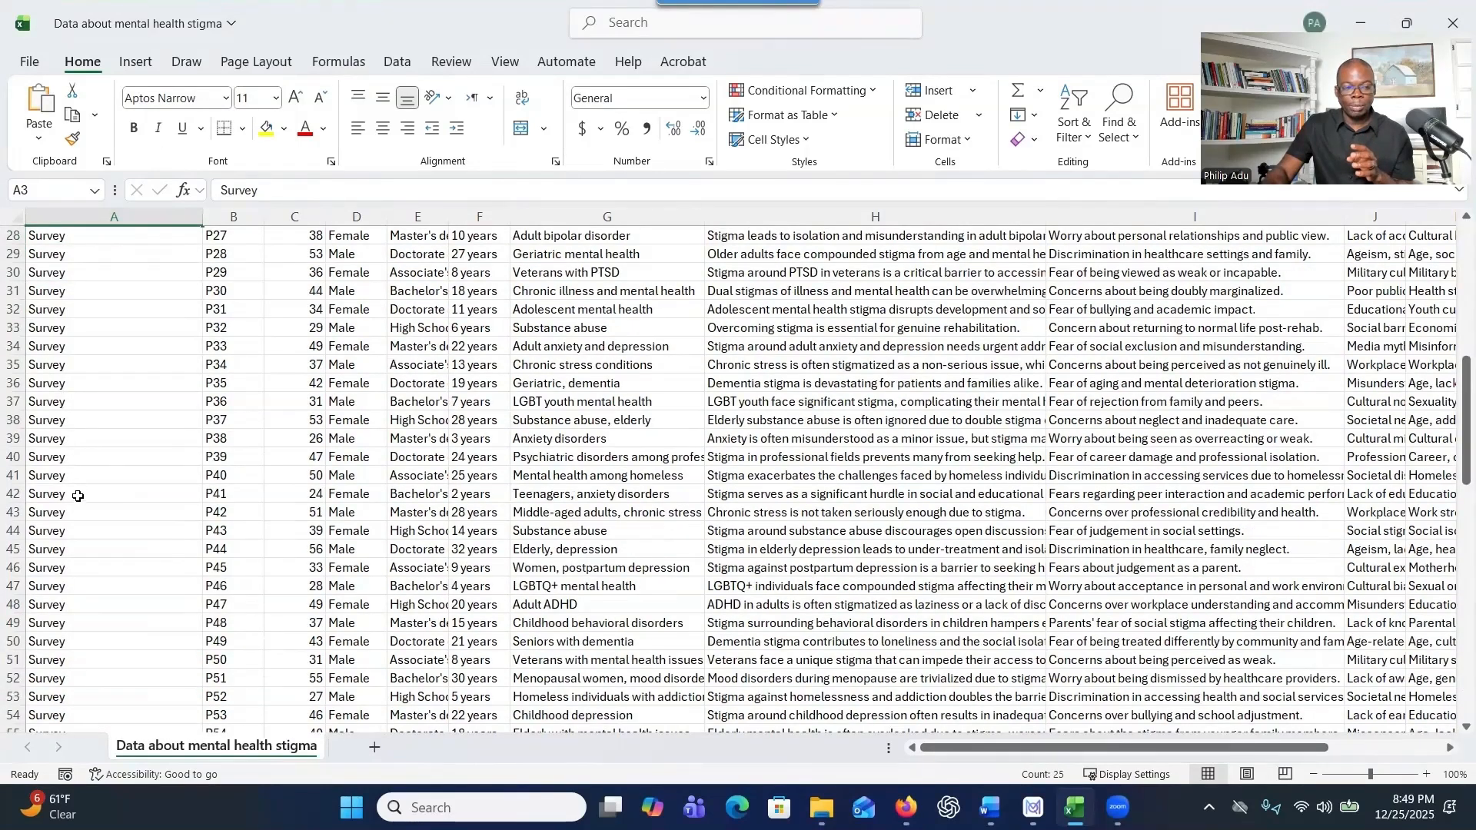
pyautogui.scroll(-20, 69, 425)
pyautogui.scroll(5, 34, 346)
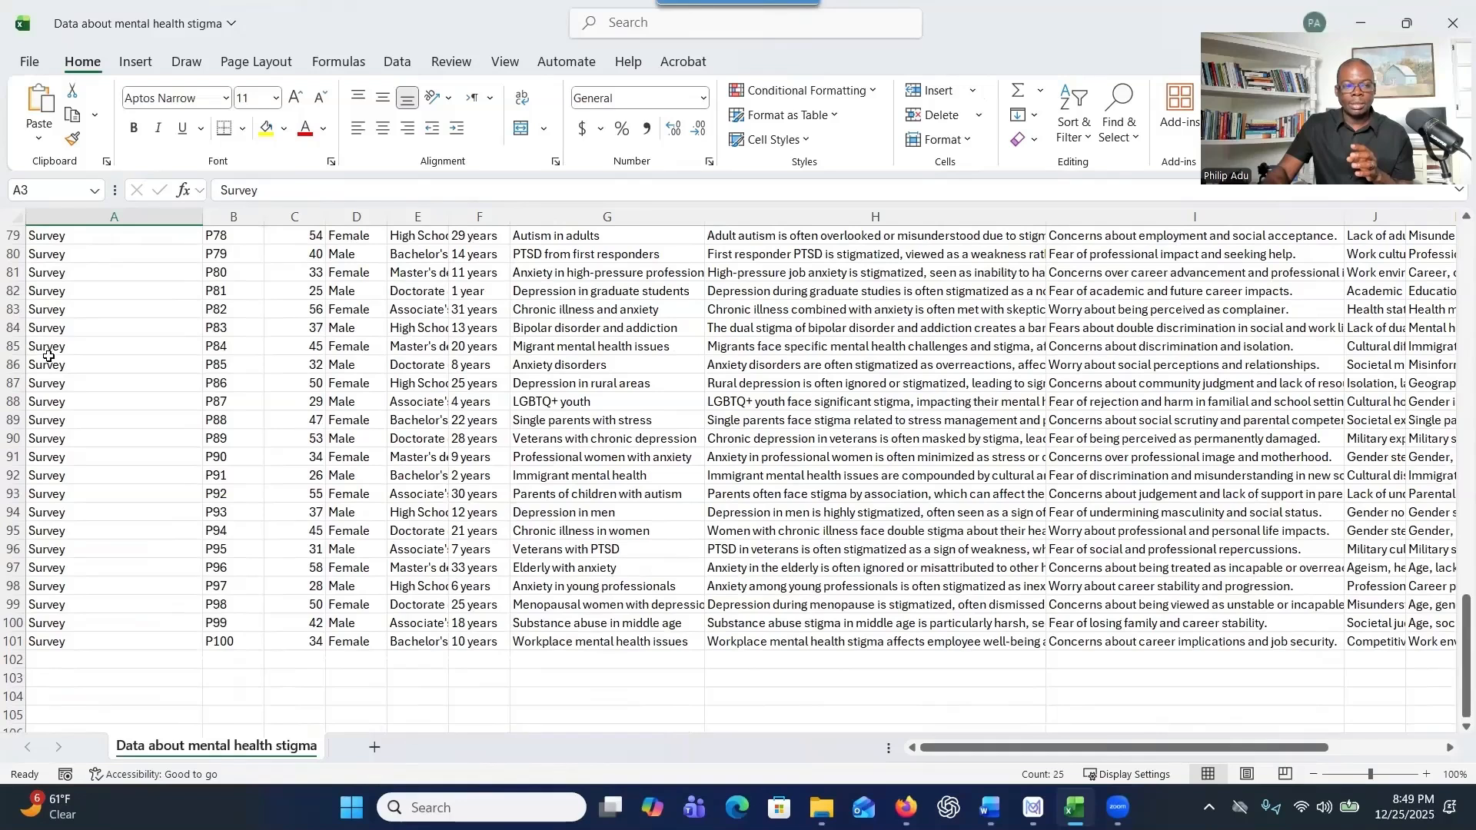
pyautogui.scroll(19, 46, 355)
pyautogui.scroll(7, 65, 339)
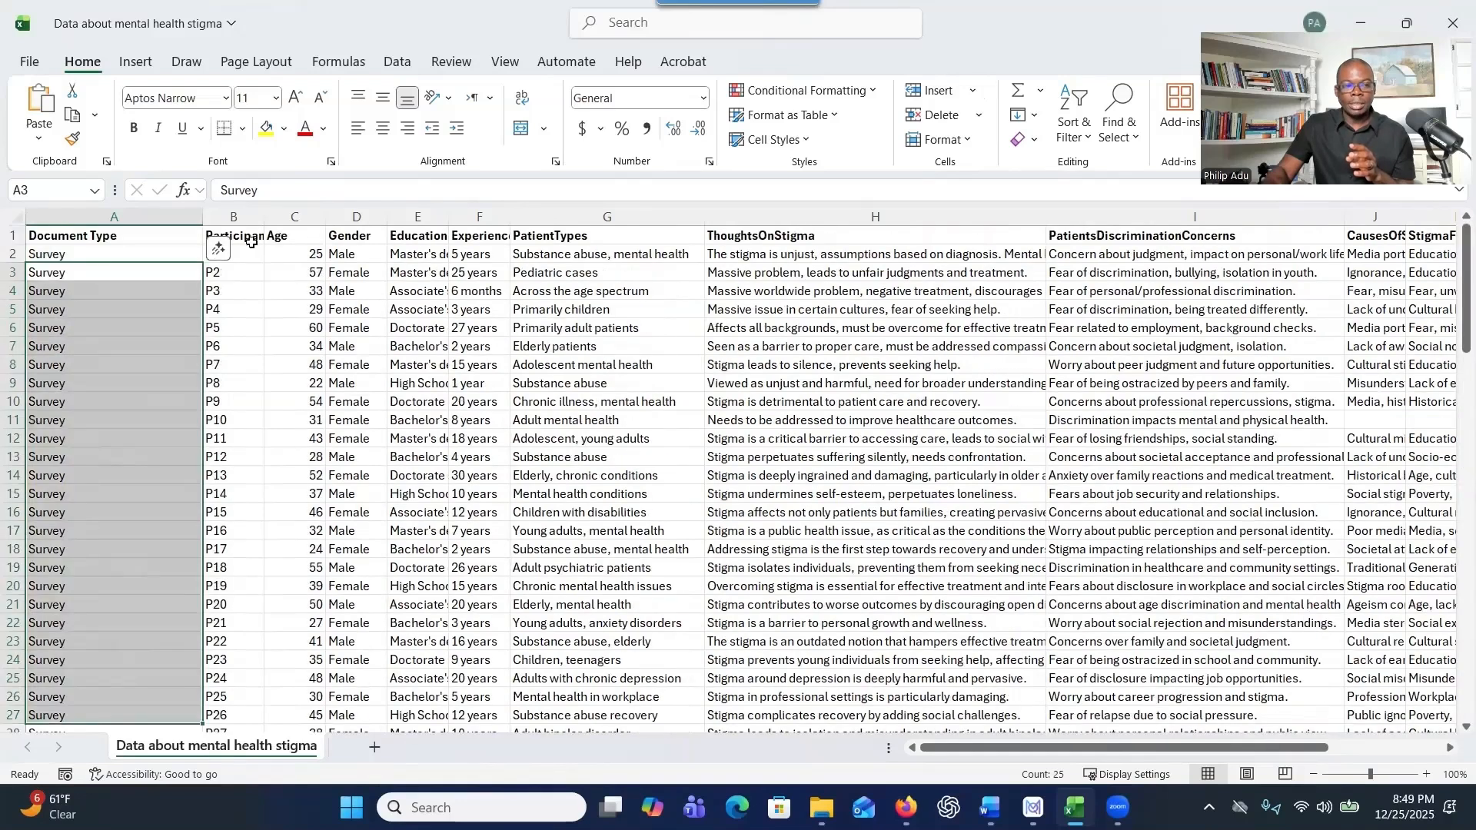
# Widen column B until the full Participant ID header fits, and check the participant IDs down to the last row.
pyautogui.moveTo(264, 218); pyautogui.dragTo(314, 221)
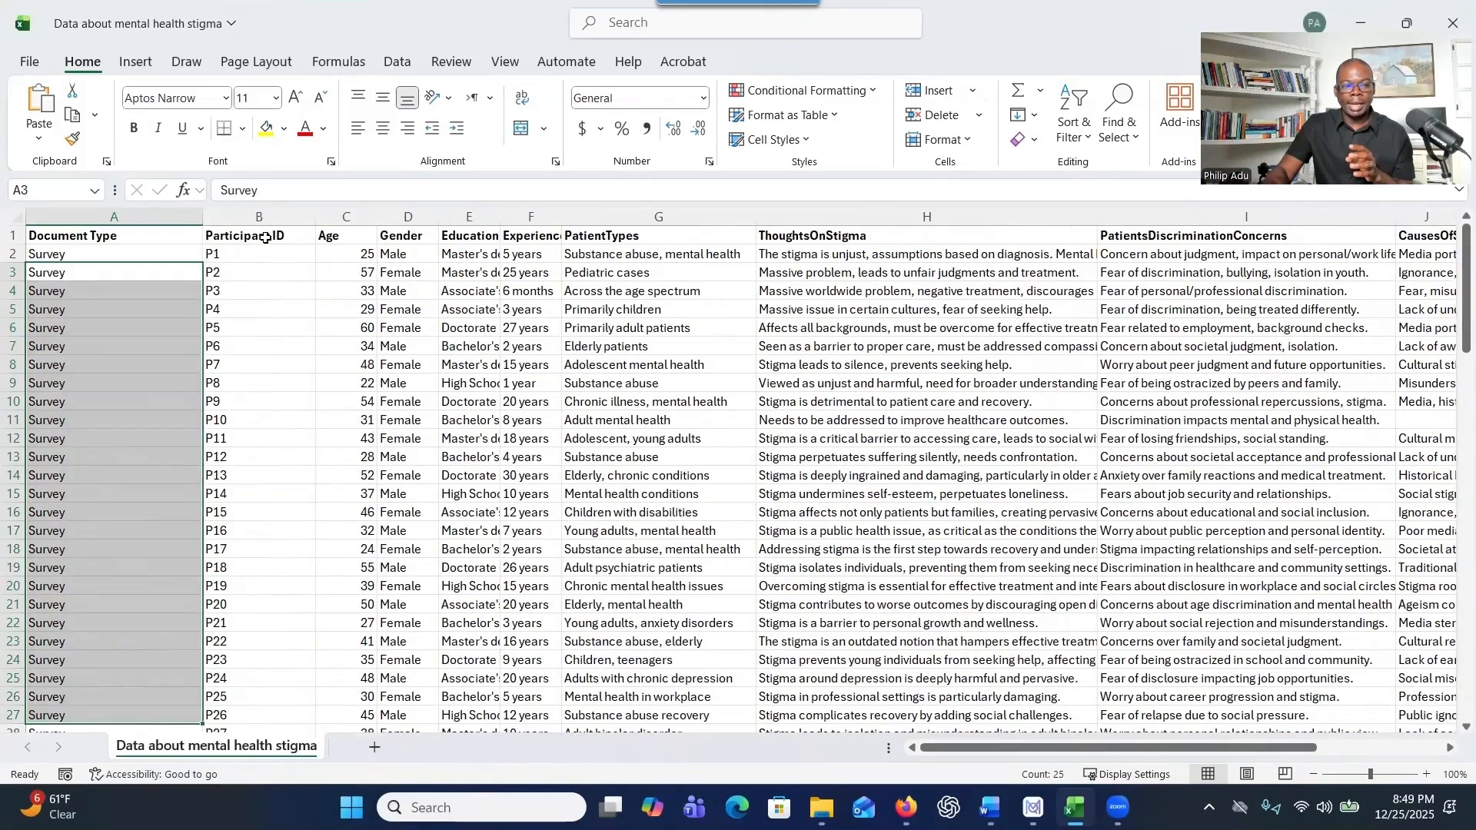
pyautogui.moveTo(236, 272); pyautogui.dragTo(242, 621)
pyautogui.moveTo(239, 252); pyautogui.dragTo(246, 550)
pyautogui.scroll(-20, 246, 550)
pyautogui.scroll(3, 241, 546)
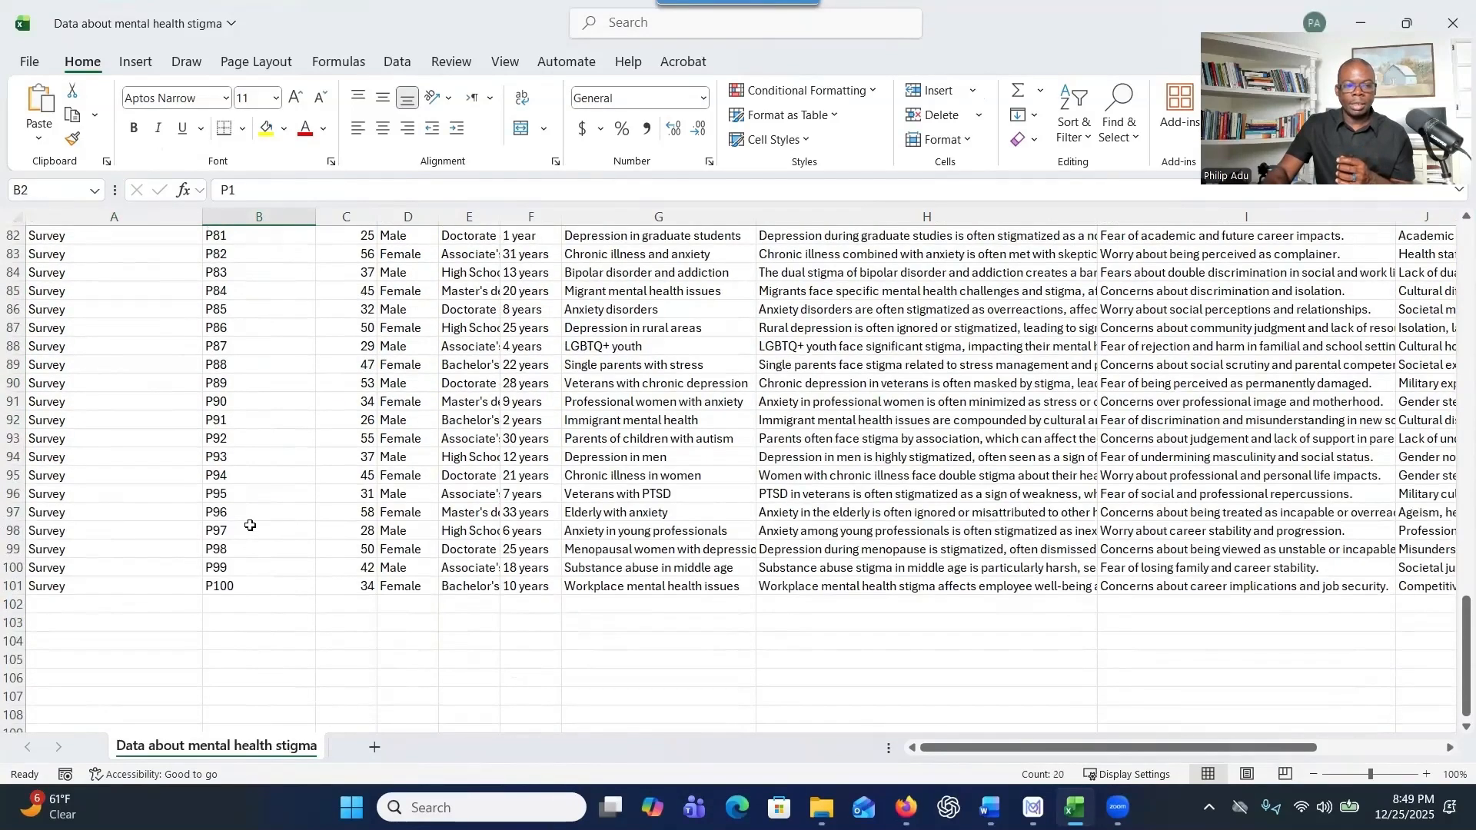
pyautogui.scroll(20, 246, 515)
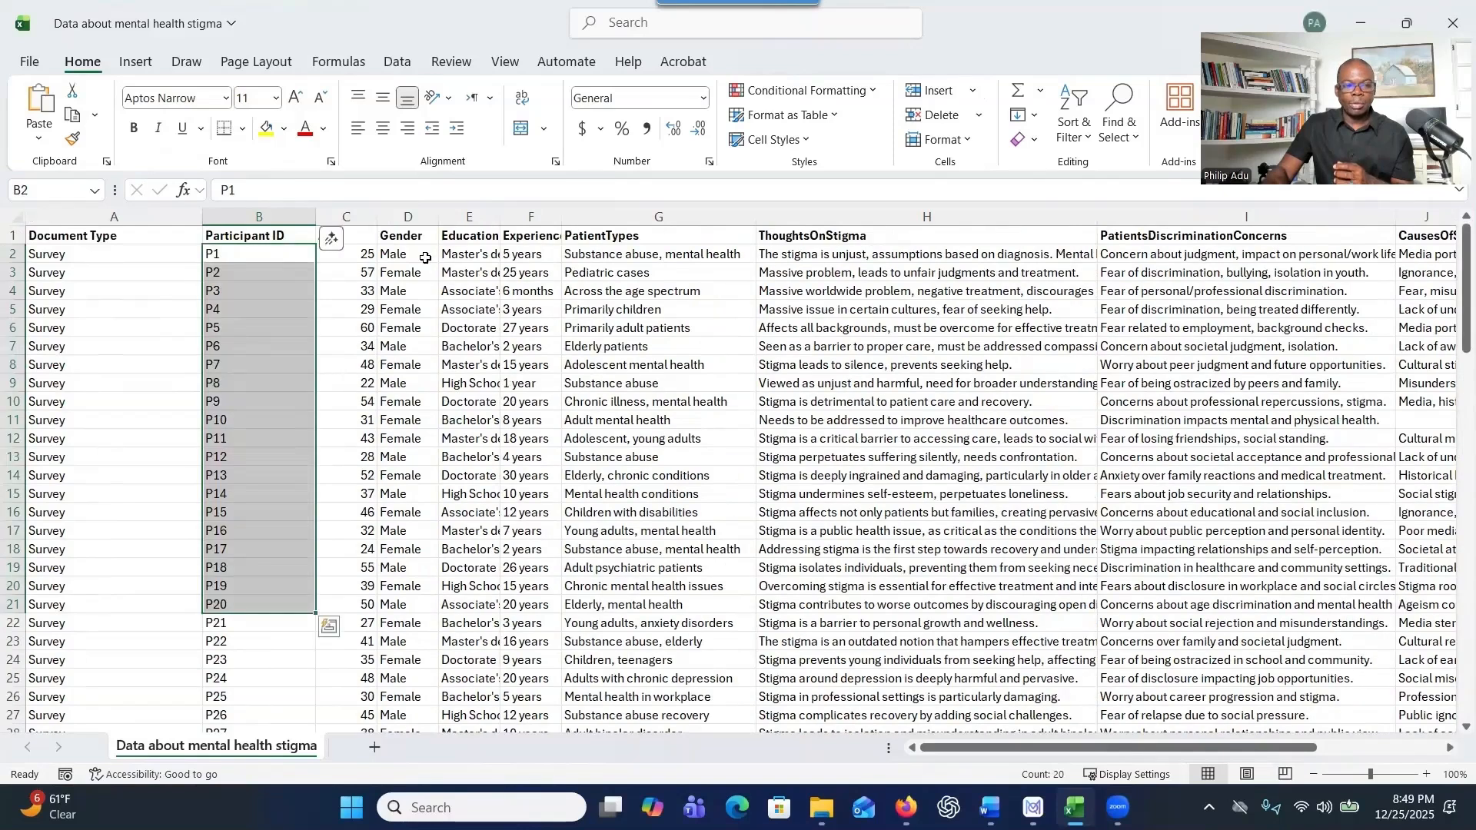
# Examine the demographic columns from Age to PatientTypes by selecting their headers and first data row.
pyautogui.click(389, 238)
pyautogui.click(359, 239)
pyautogui.moveTo(392, 239); pyautogui.dragTo(634, 260)
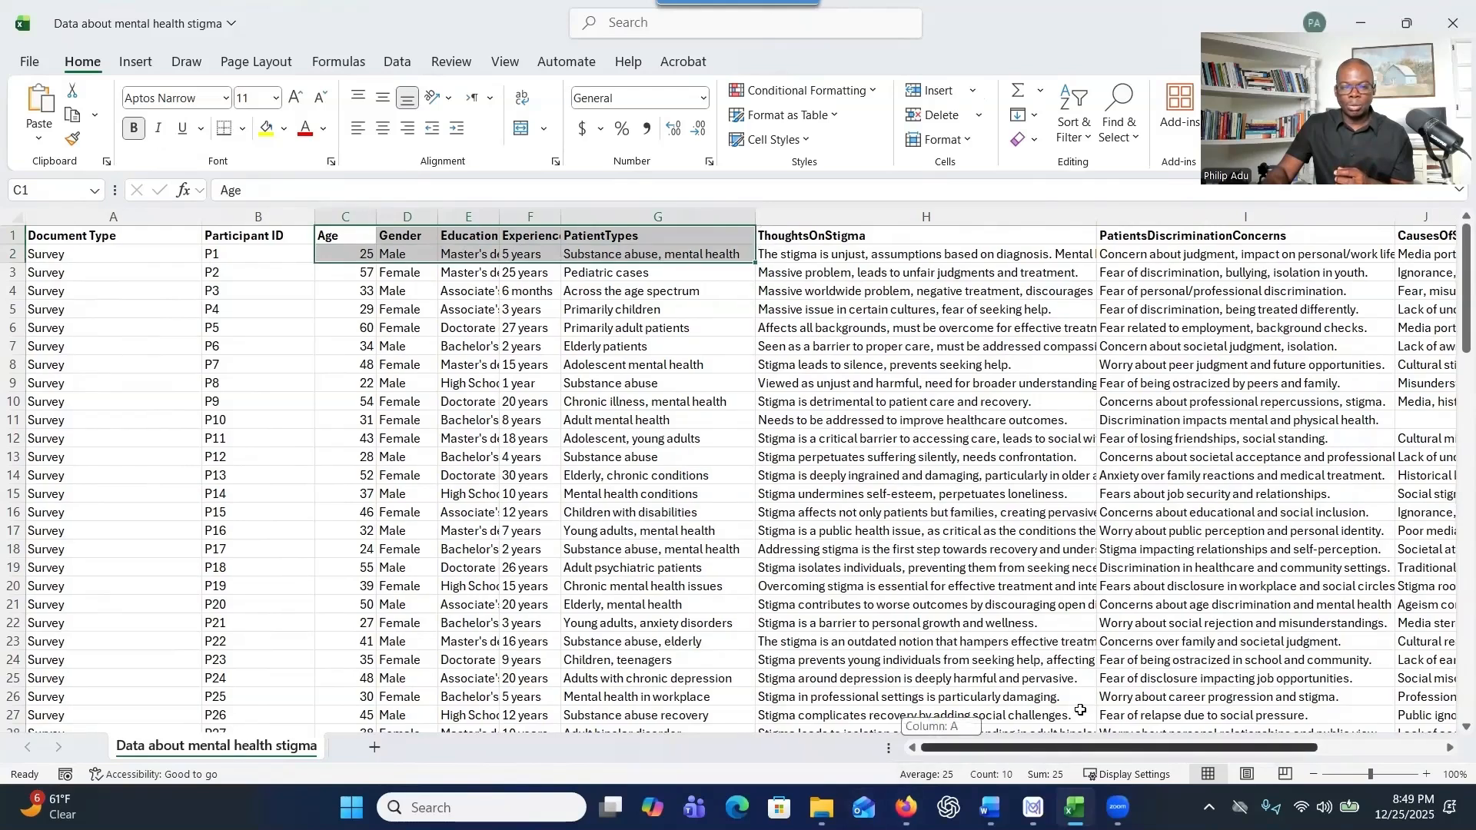
# Examine the remaining survey columns through CulturalIntelligenceScore, and return to the Document Type header.
pyautogui.hscroll(4, 1080, 710)
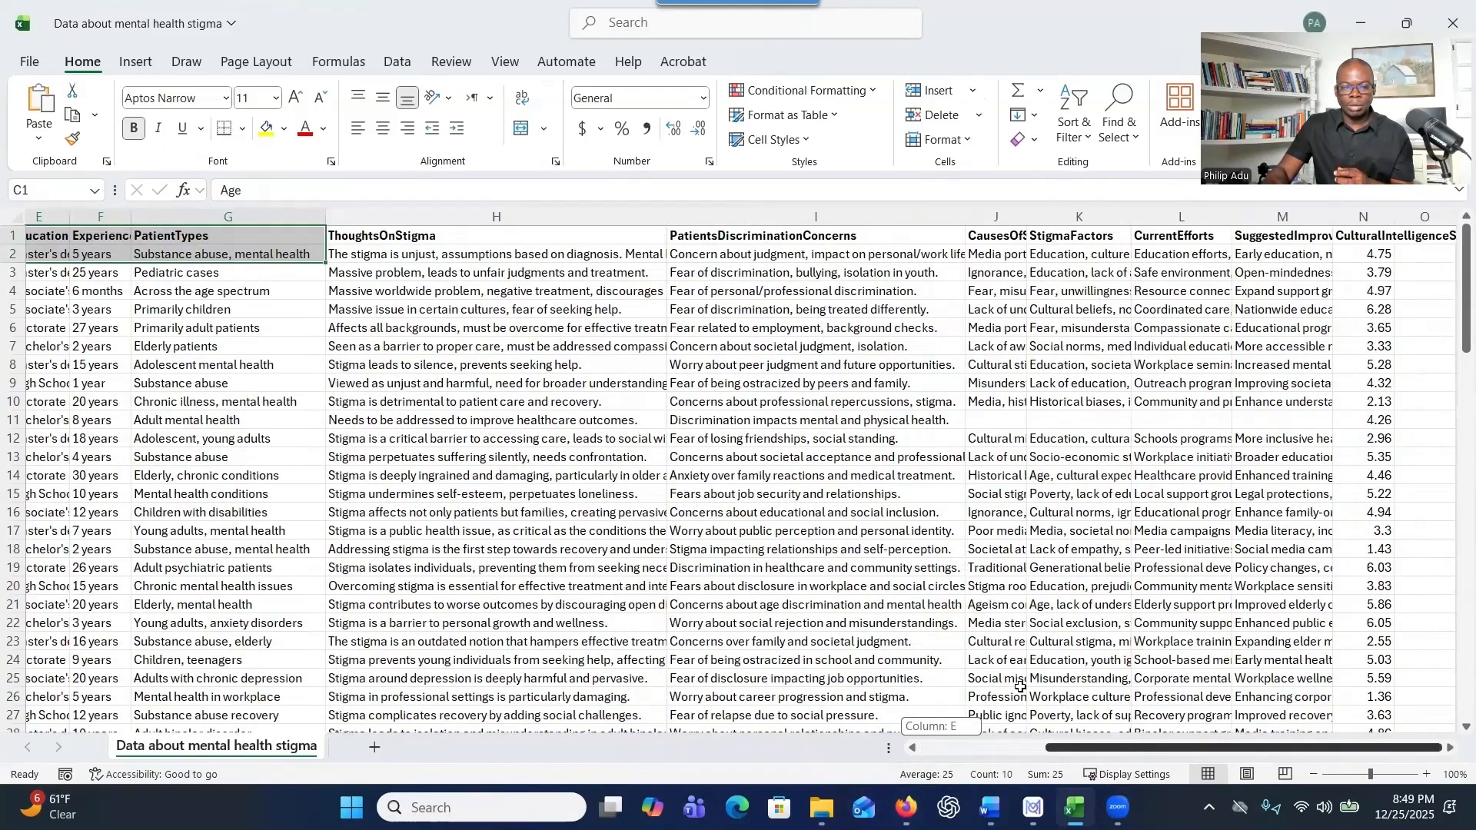
pyautogui.click(1359, 238)
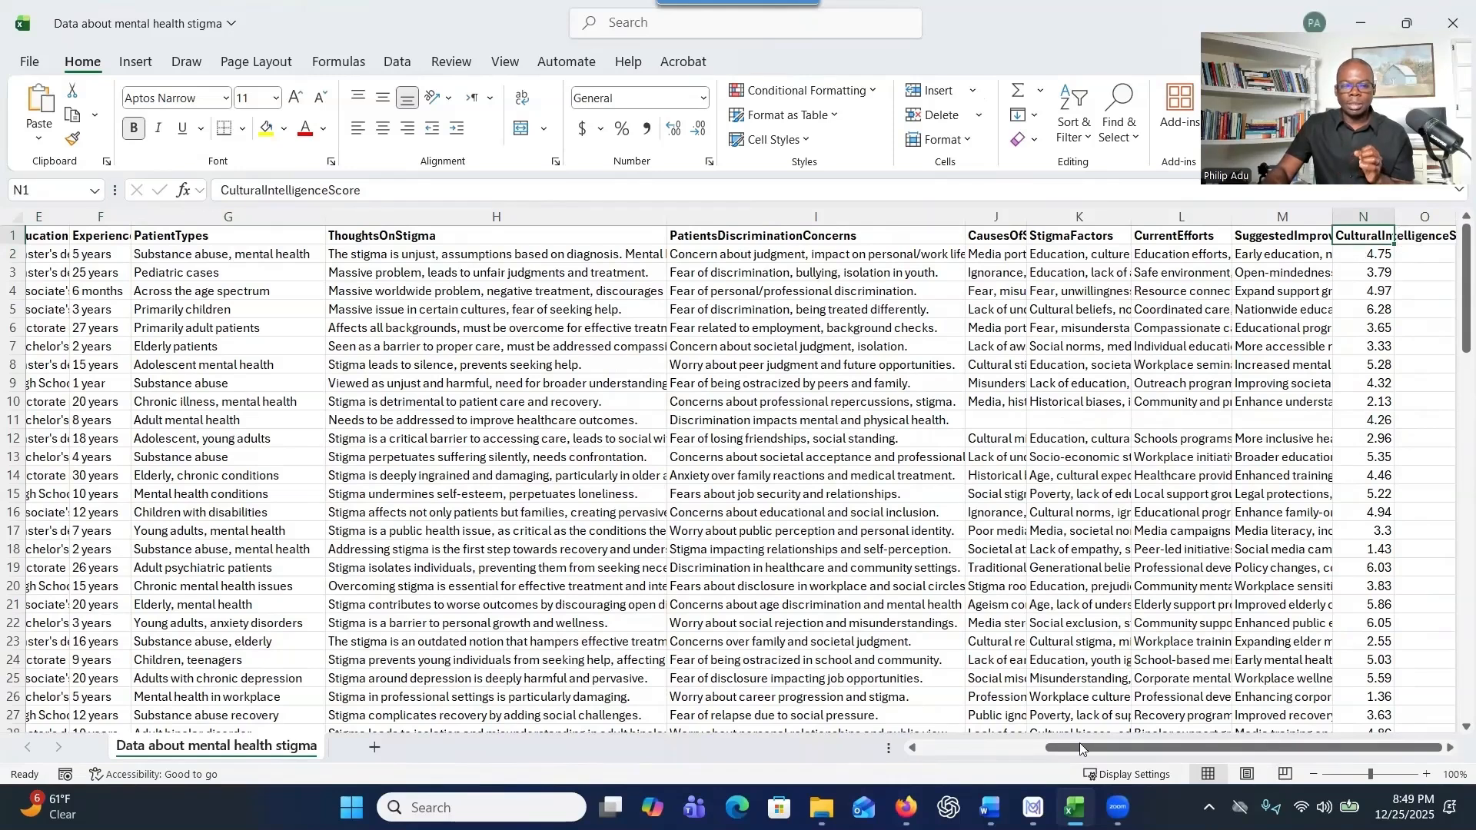
pyautogui.moveTo(1080, 745); pyautogui.dragTo(981, 722)
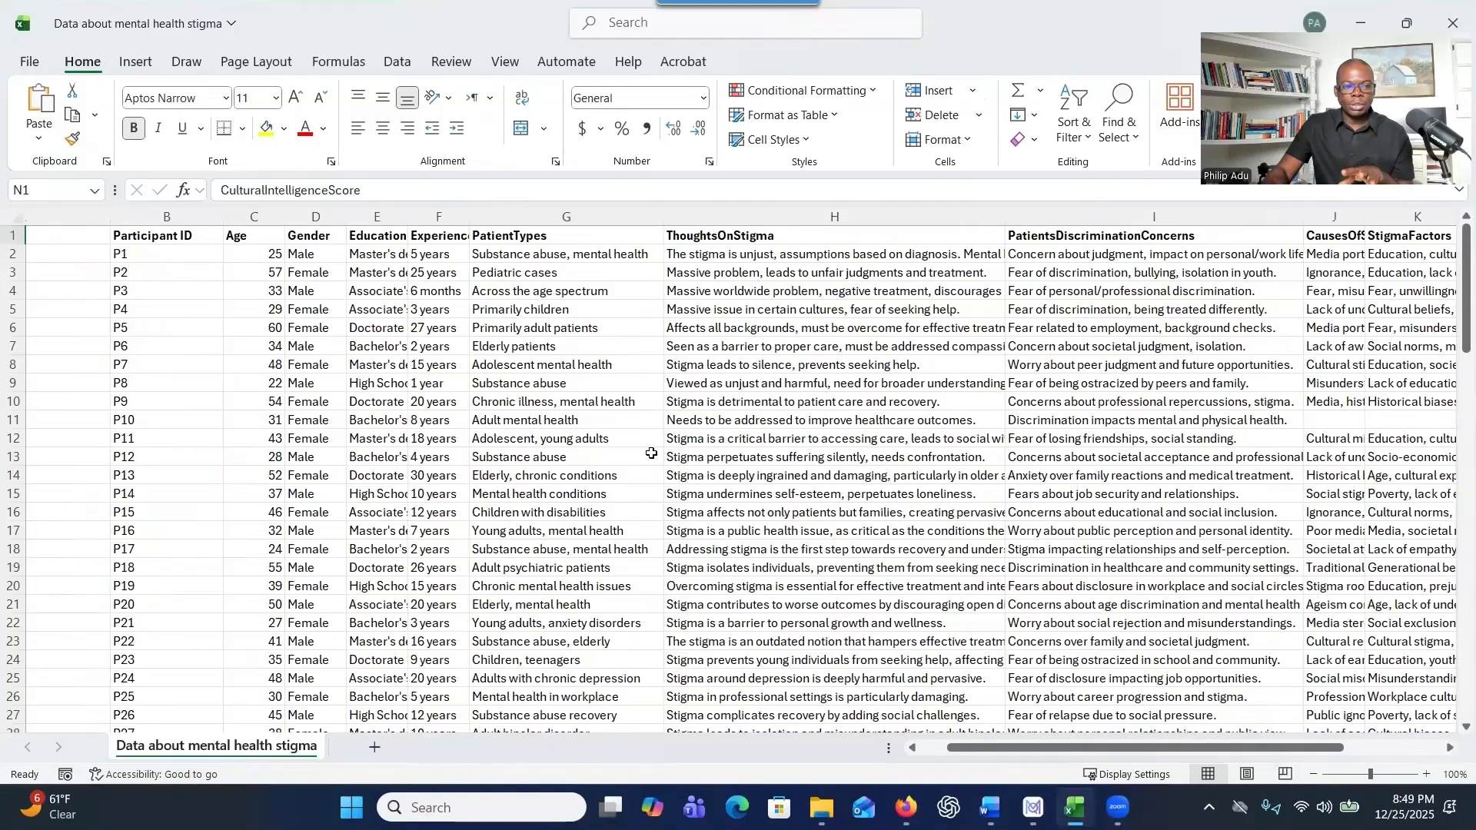
pyautogui.moveTo(956, 754); pyautogui.dragTo(930, 750)
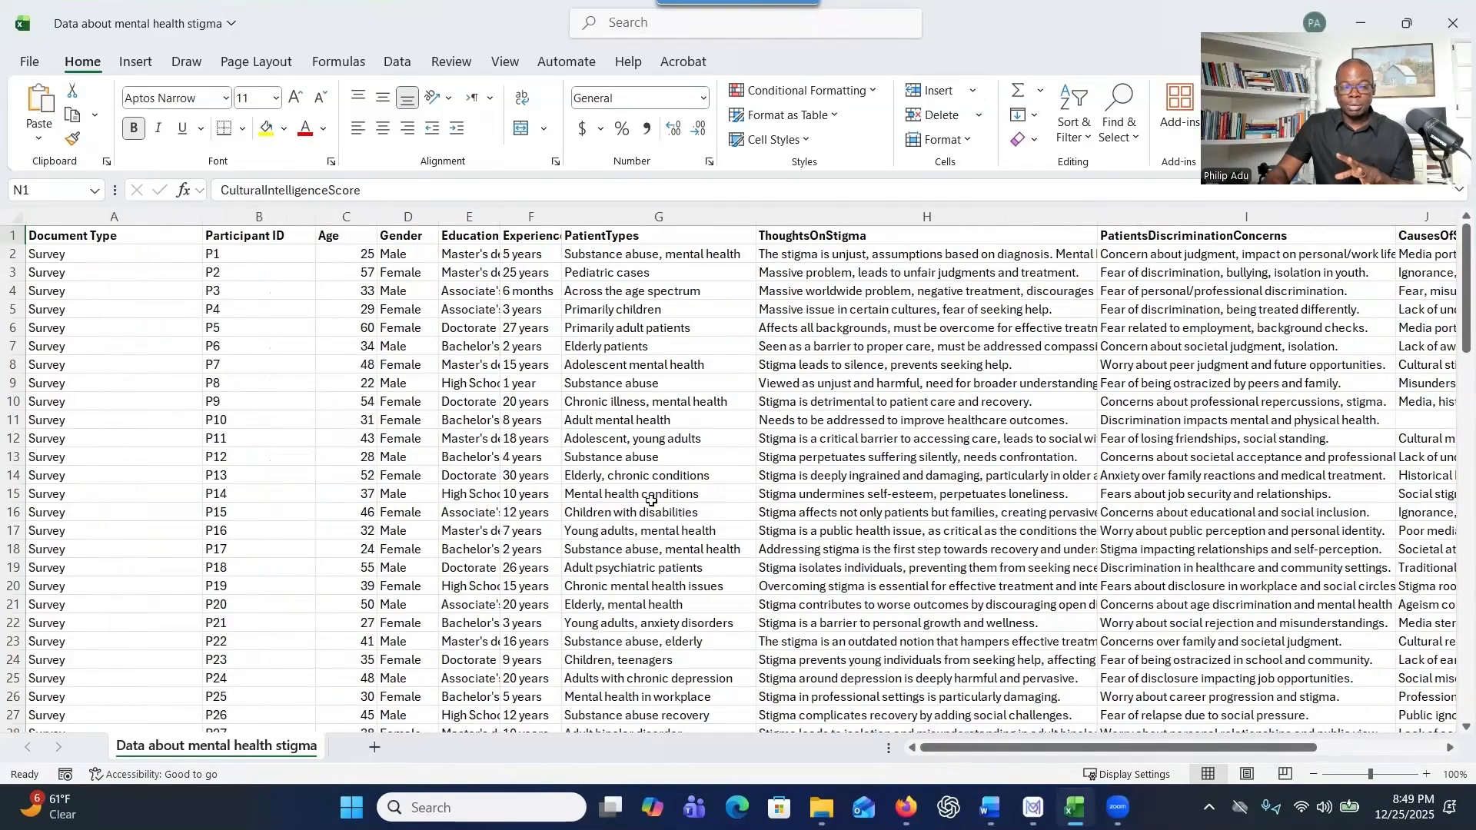
pyautogui.click(112, 236)
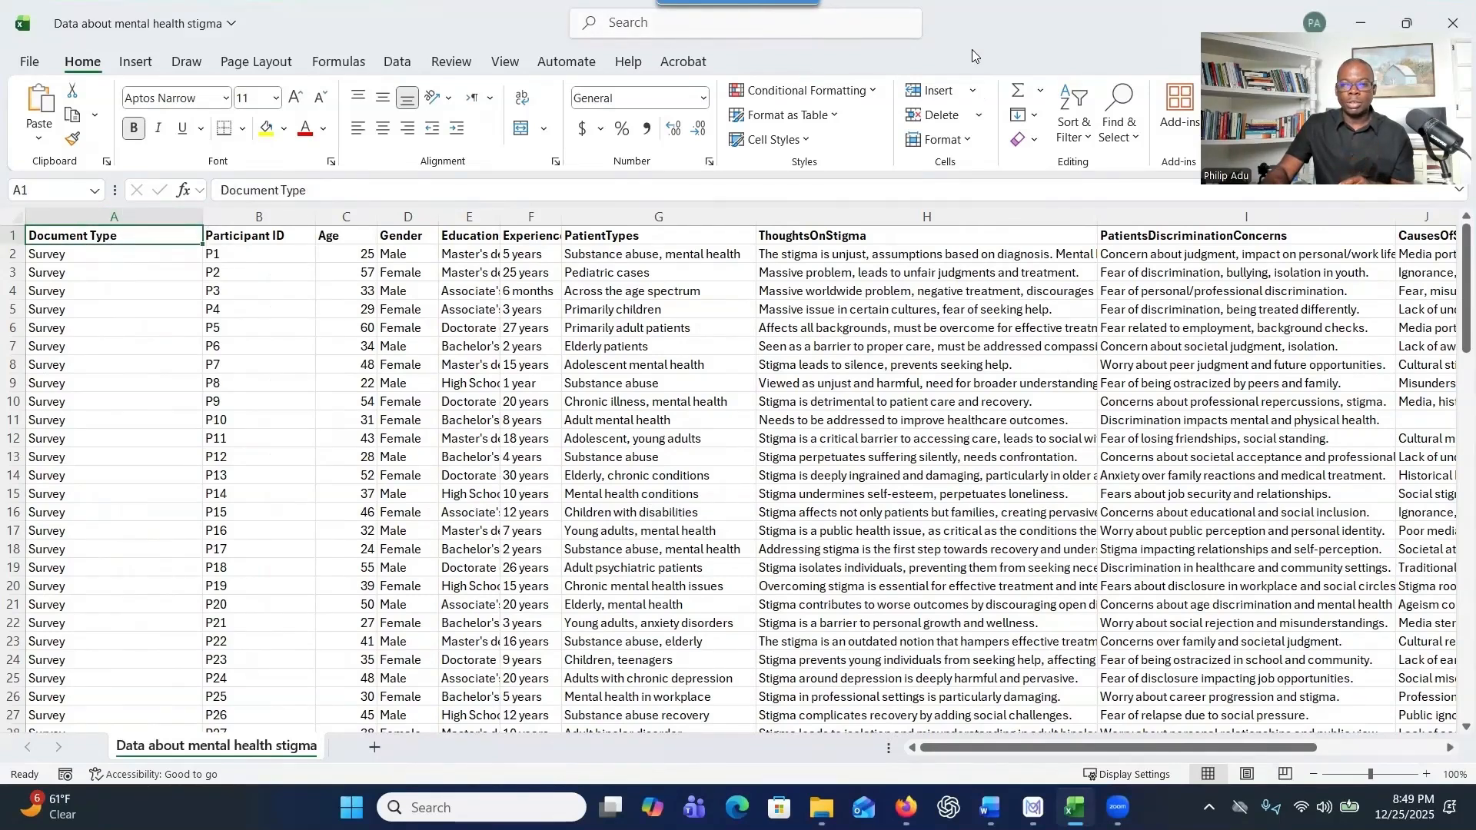
# Switch to MAXQDA and create a new project named "Mental health stigma project" in the Documents MAXQDA folder.
pyautogui.doubleClick(1195, 42)
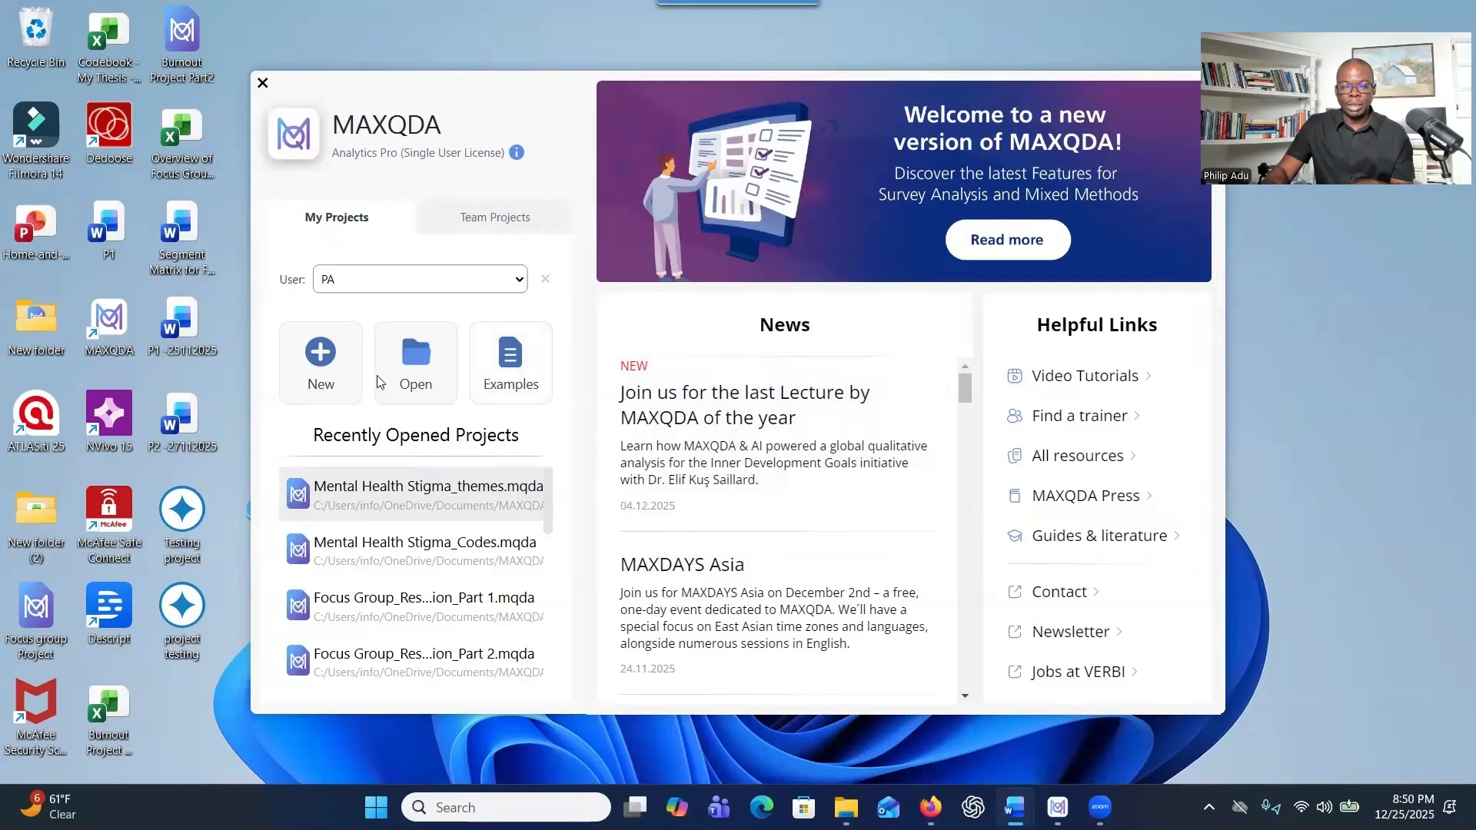
pyautogui.click(320, 361)
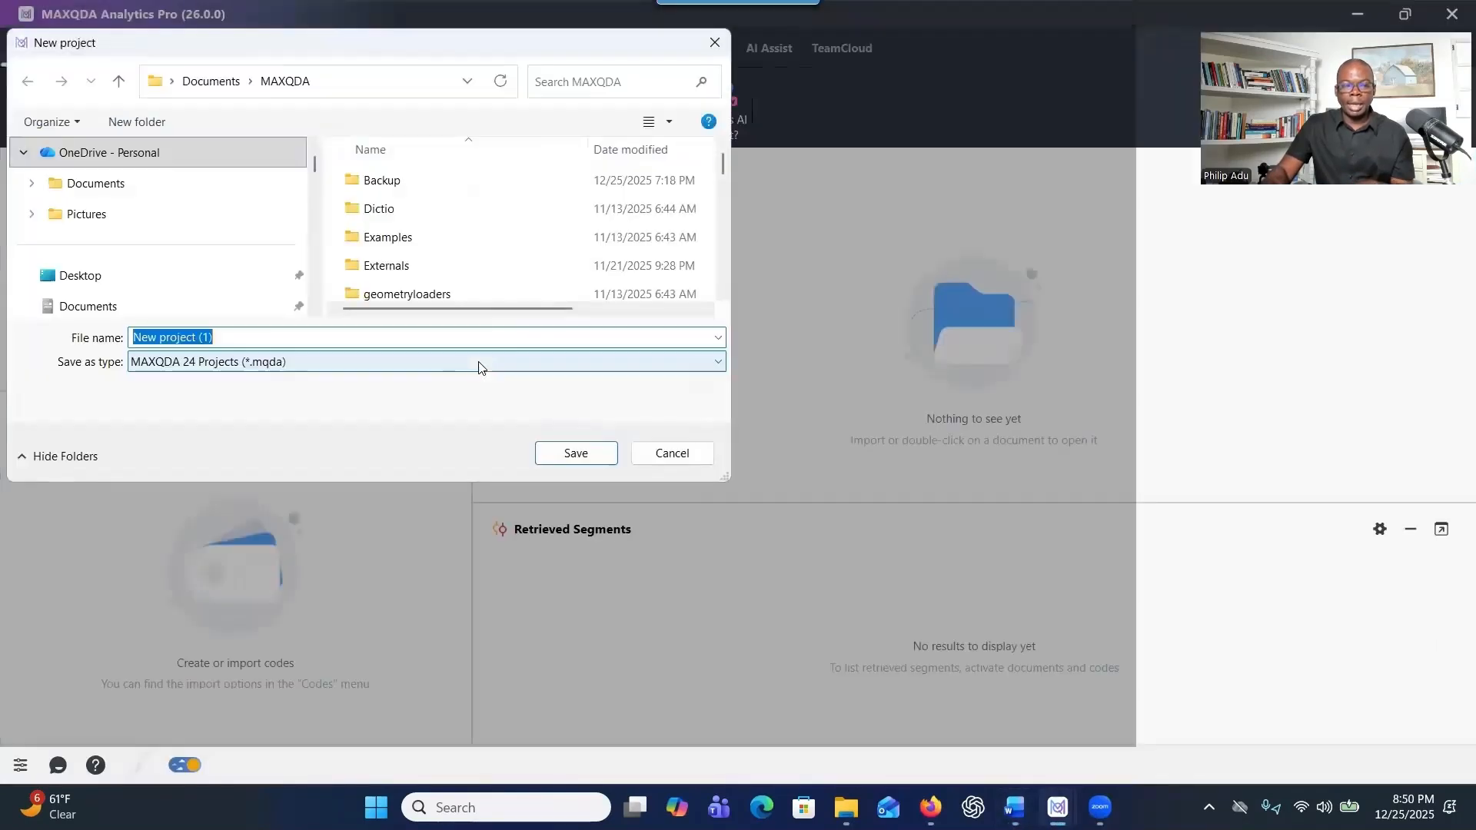
pyautogui.click(333, 336)
pyautogui.moveTo(333, 336); pyautogui.dragTo(132, 310)
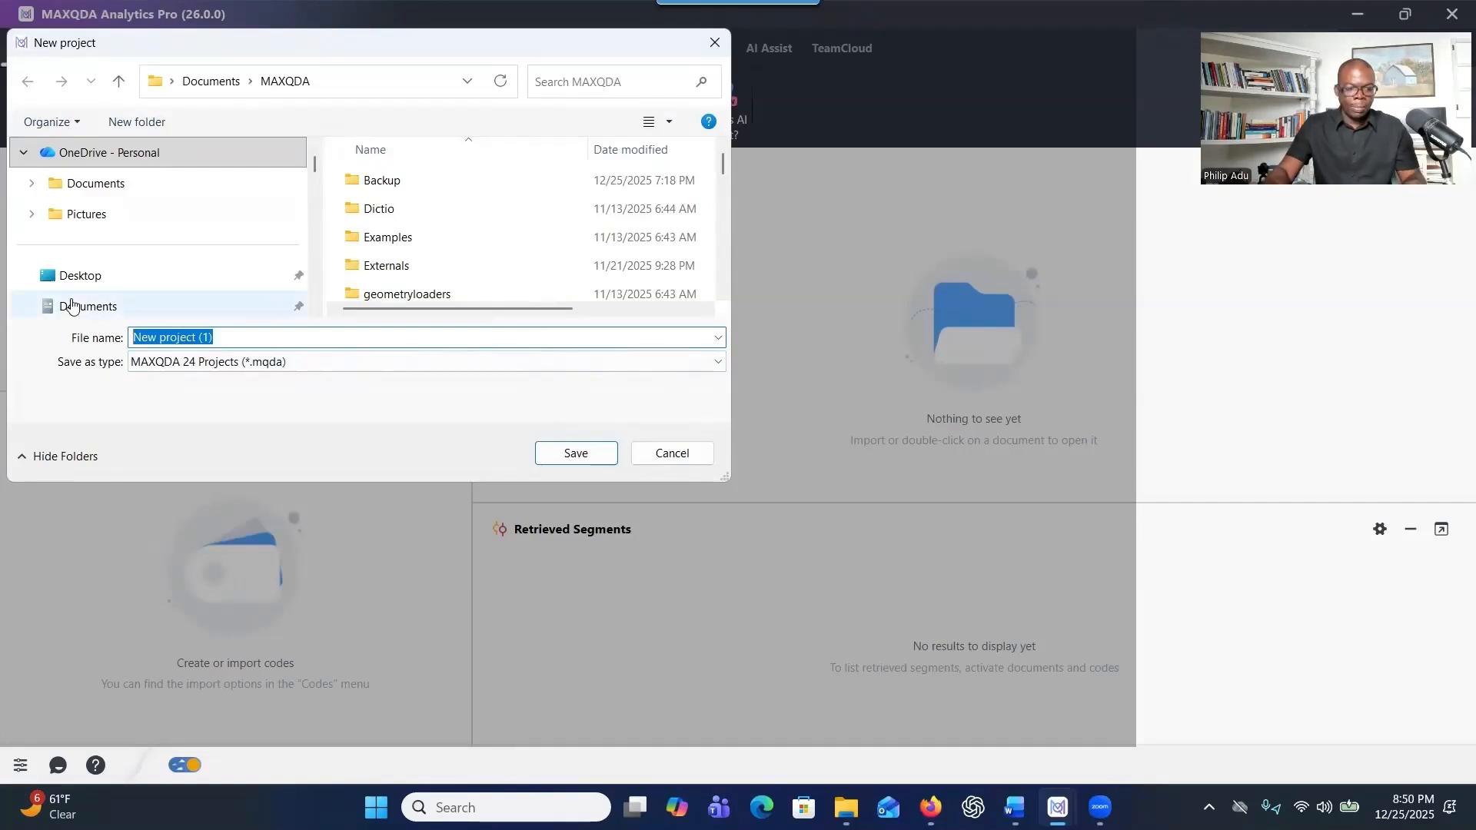
pyautogui.write('Mental health stigma ')
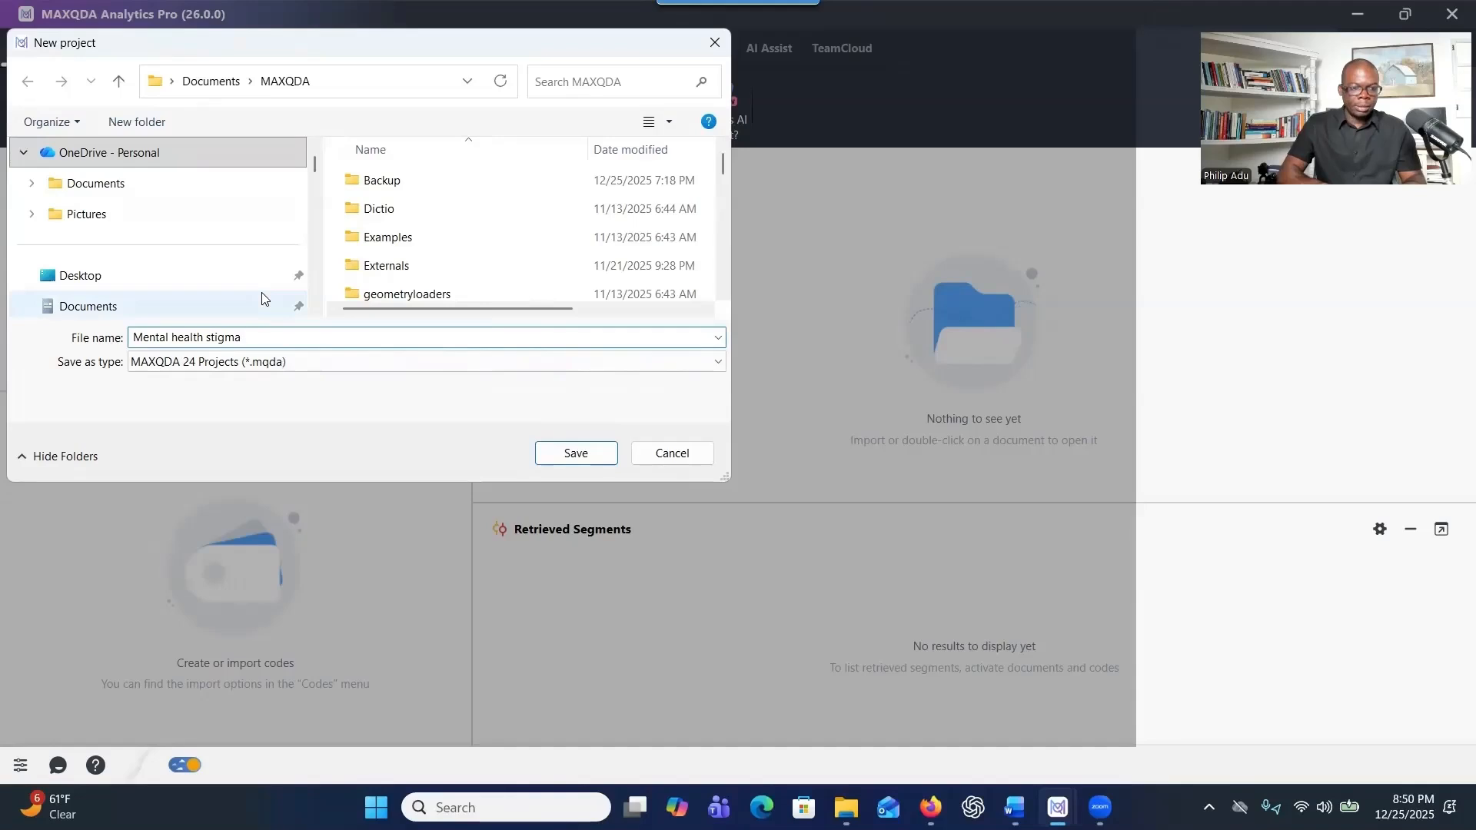
pyautogui.write('project')
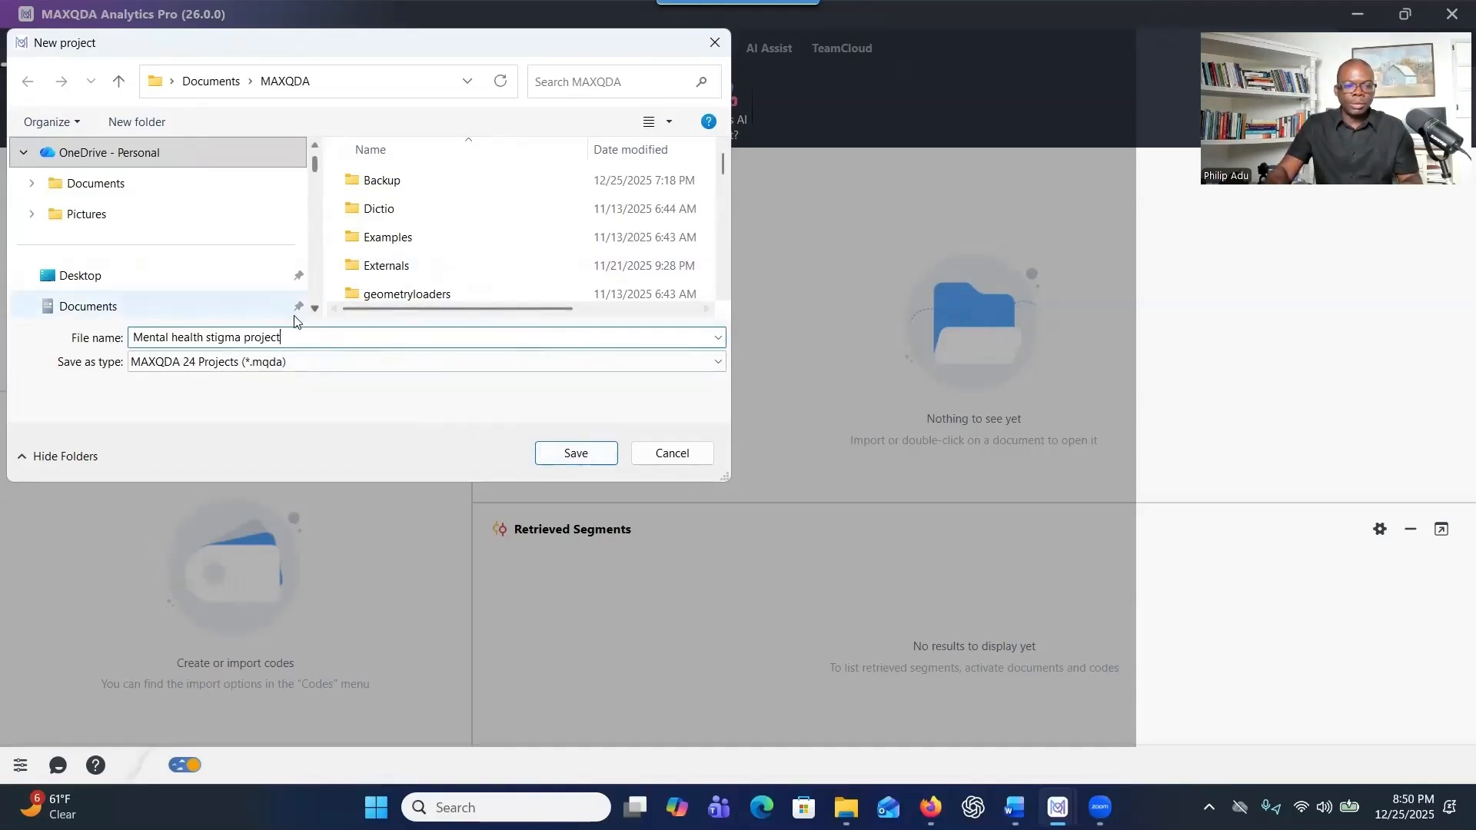
pyautogui.click(569, 455)
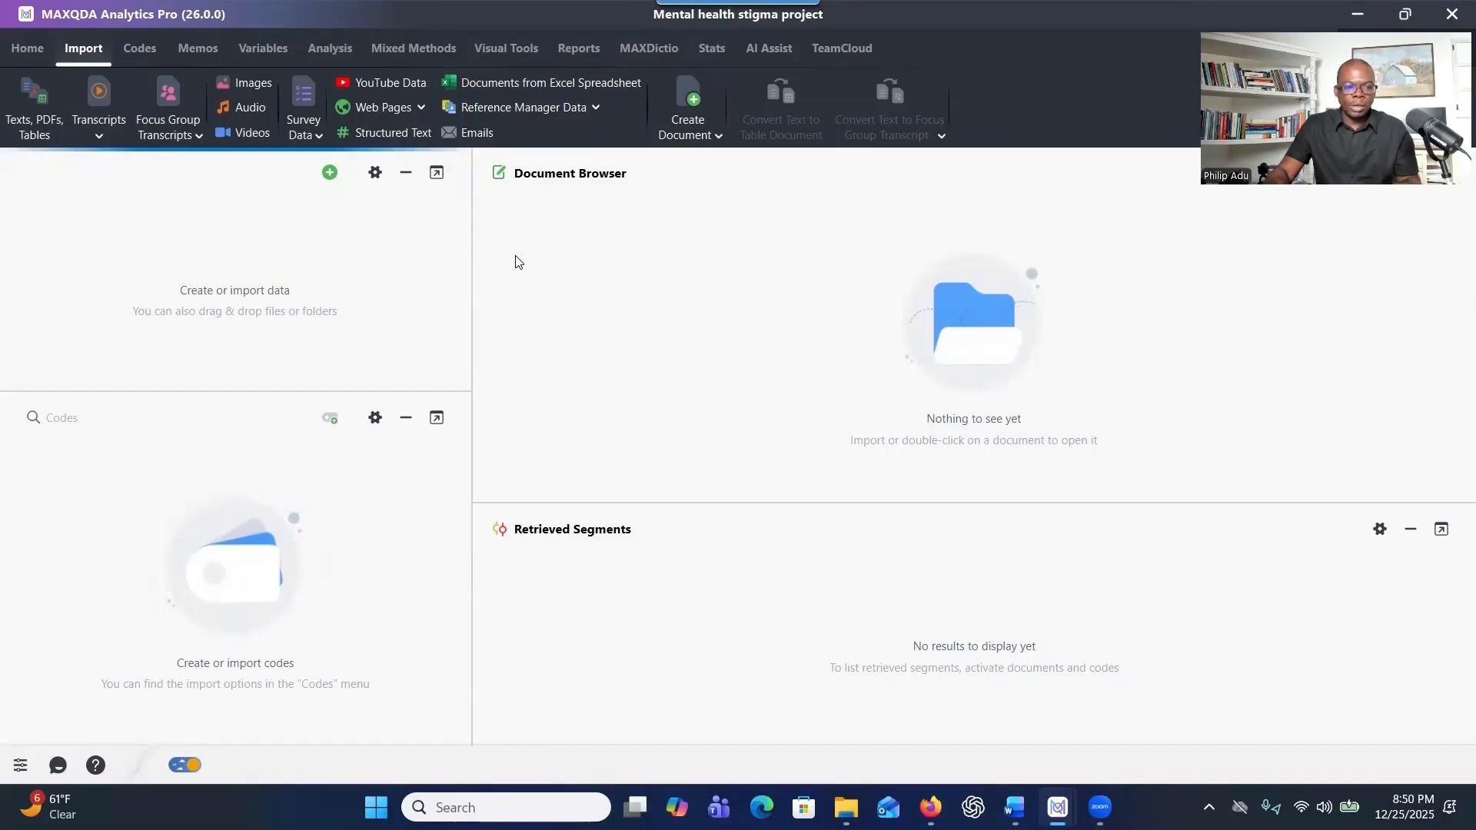
# Start a survey data import from an Excel spreadsheet, using the "Data about mental health stigma" workbook.
pyautogui.click(330, 172)
pyautogui.click(74, 55)
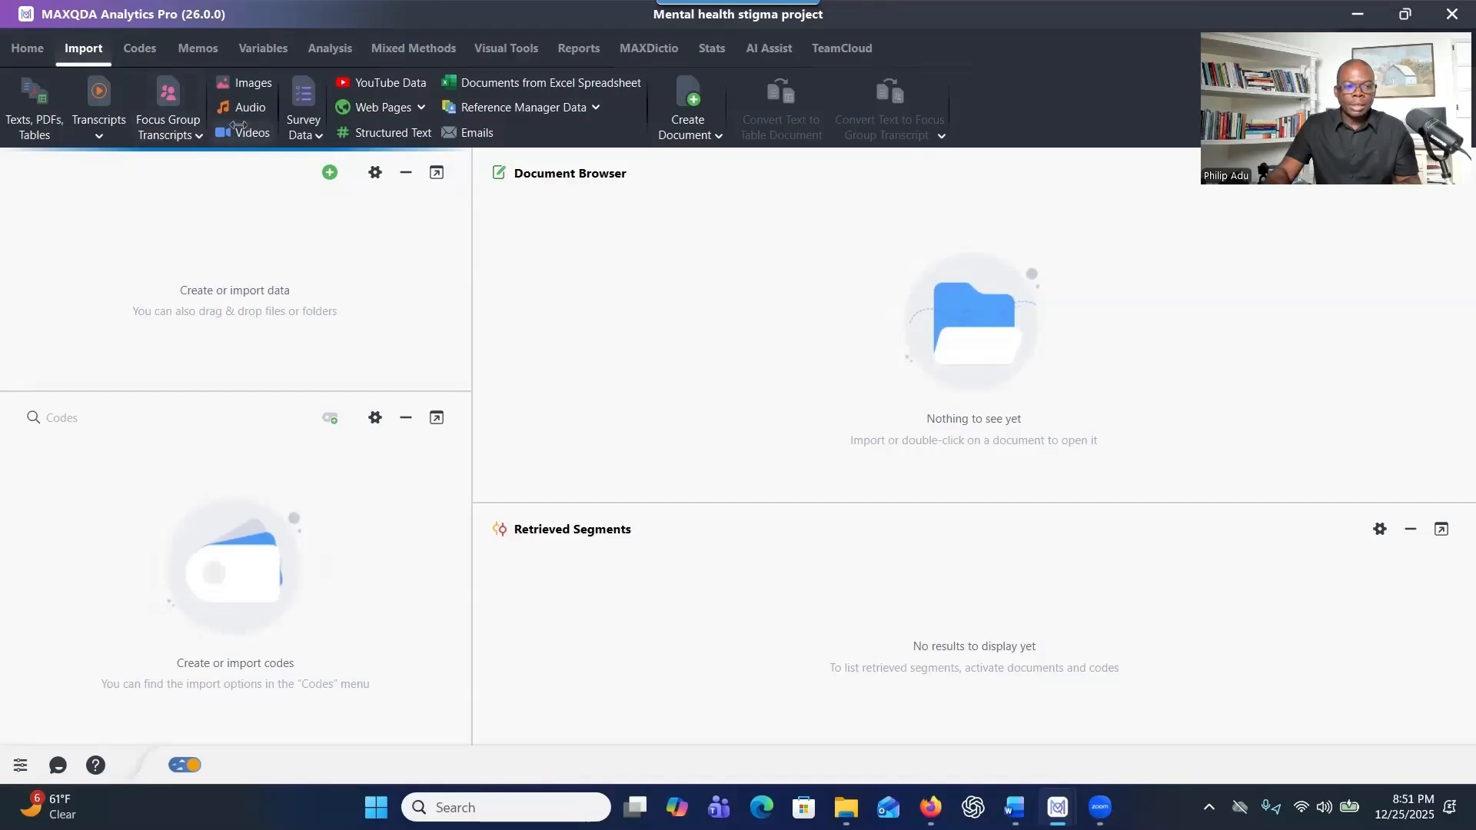
pyautogui.click(308, 133)
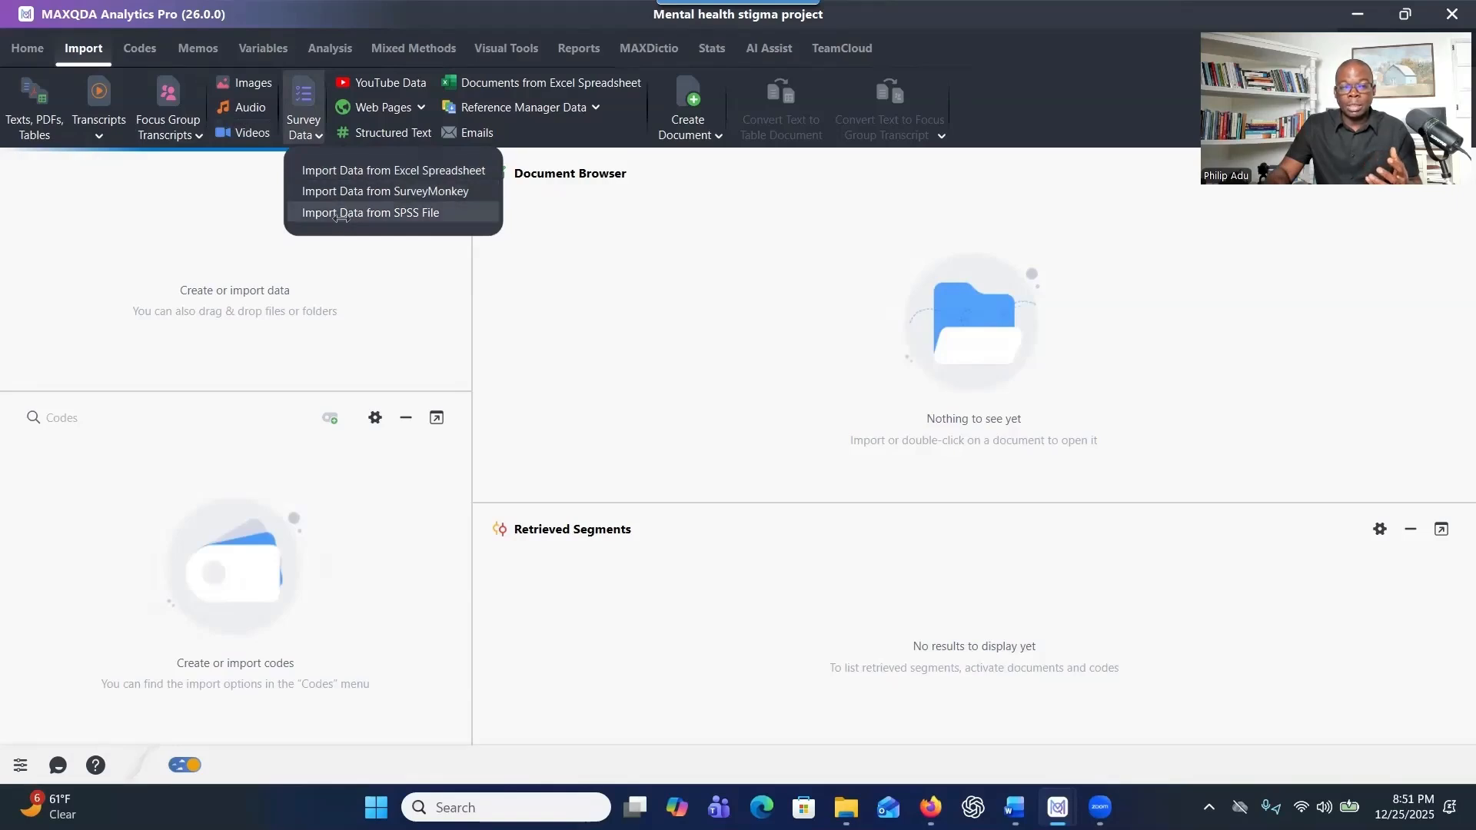
pyautogui.click(338, 169)
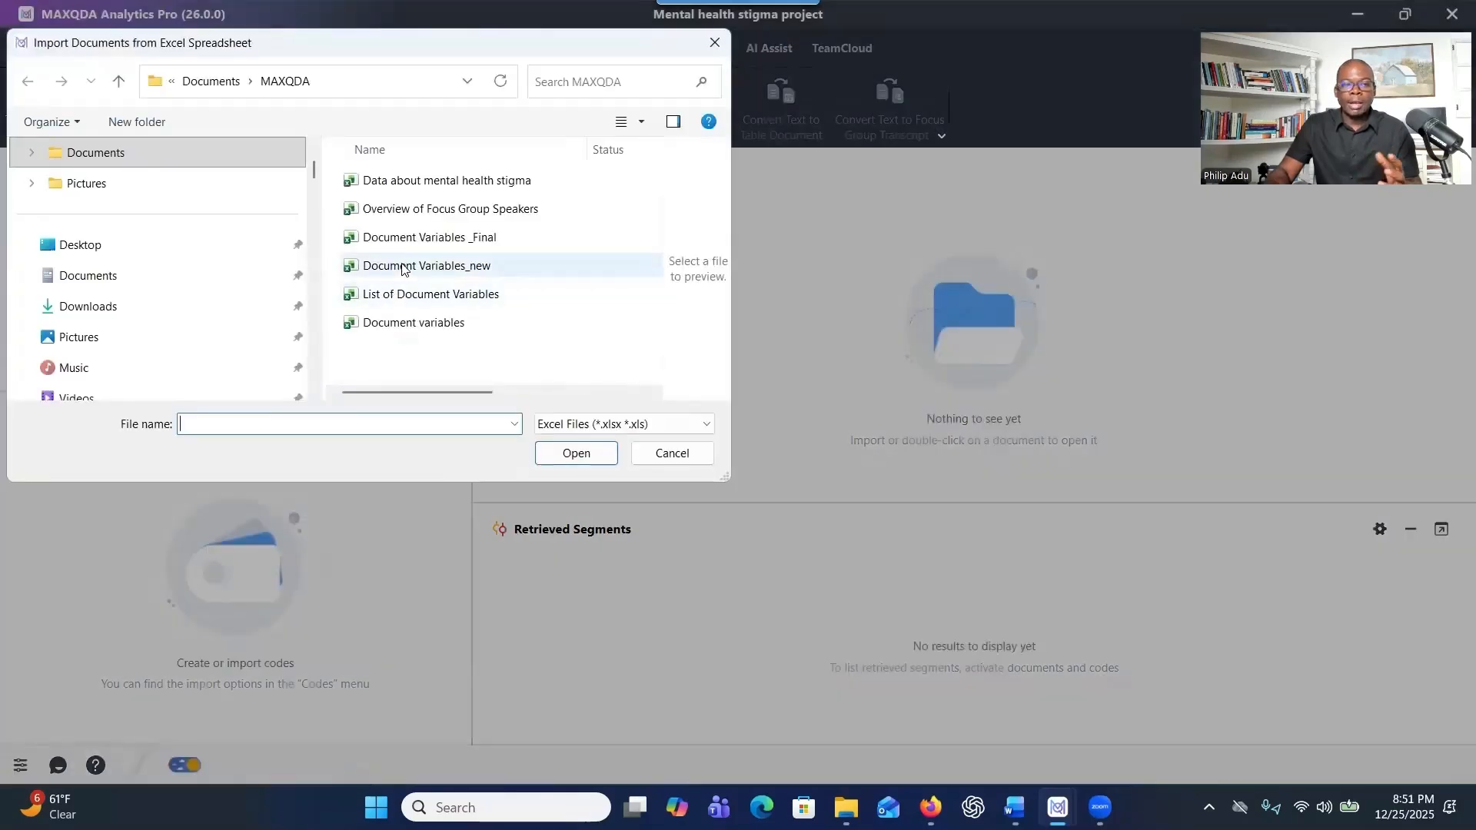
pyautogui.click(429, 181)
pyautogui.click(569, 453)
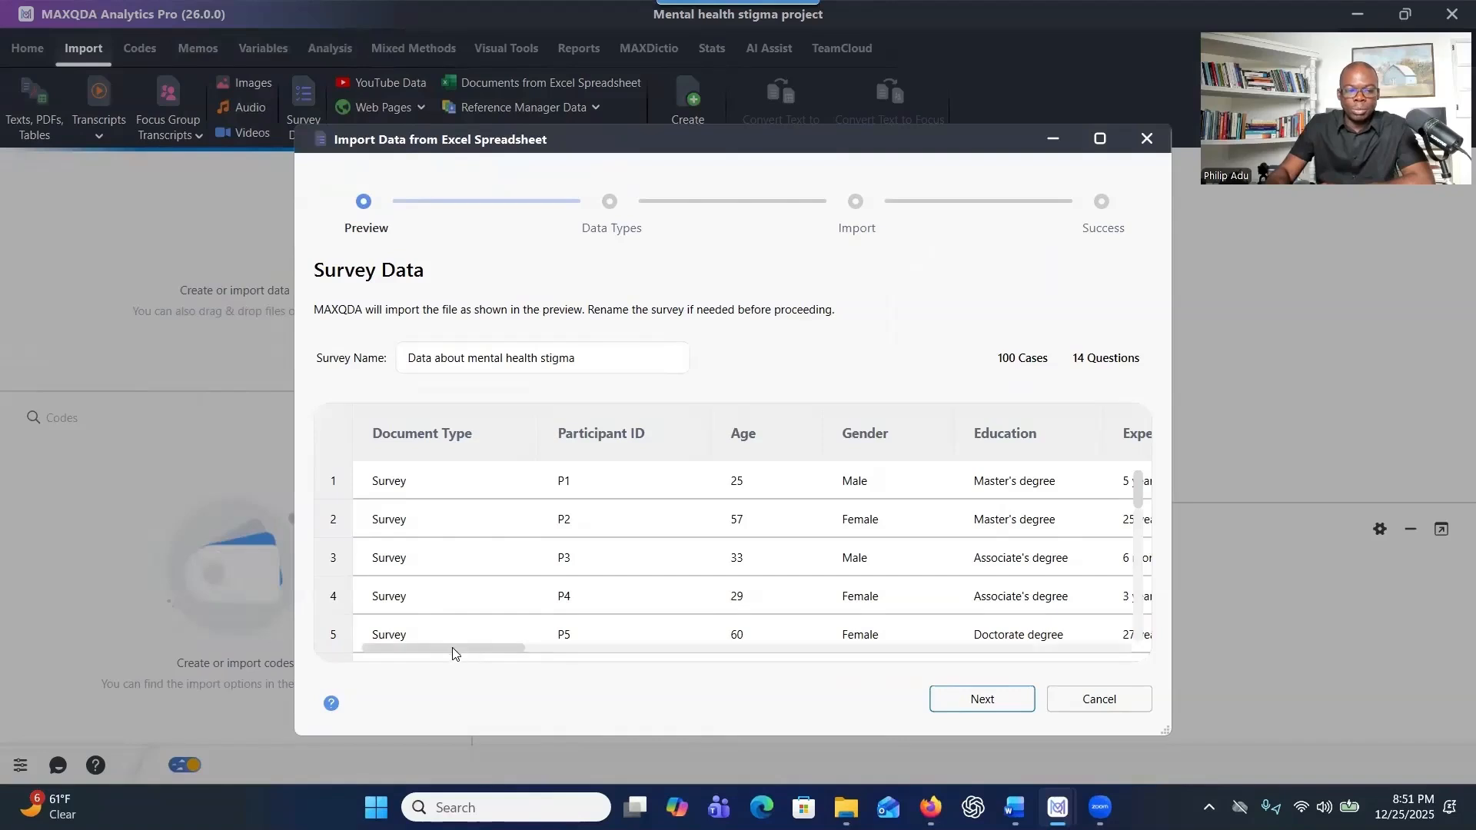
# Check the import preview of the survey data across participant rows and columns, including the ThoughtsOnStigma responses.
pyautogui.moveTo(451, 647); pyautogui.dragTo(419, 668)
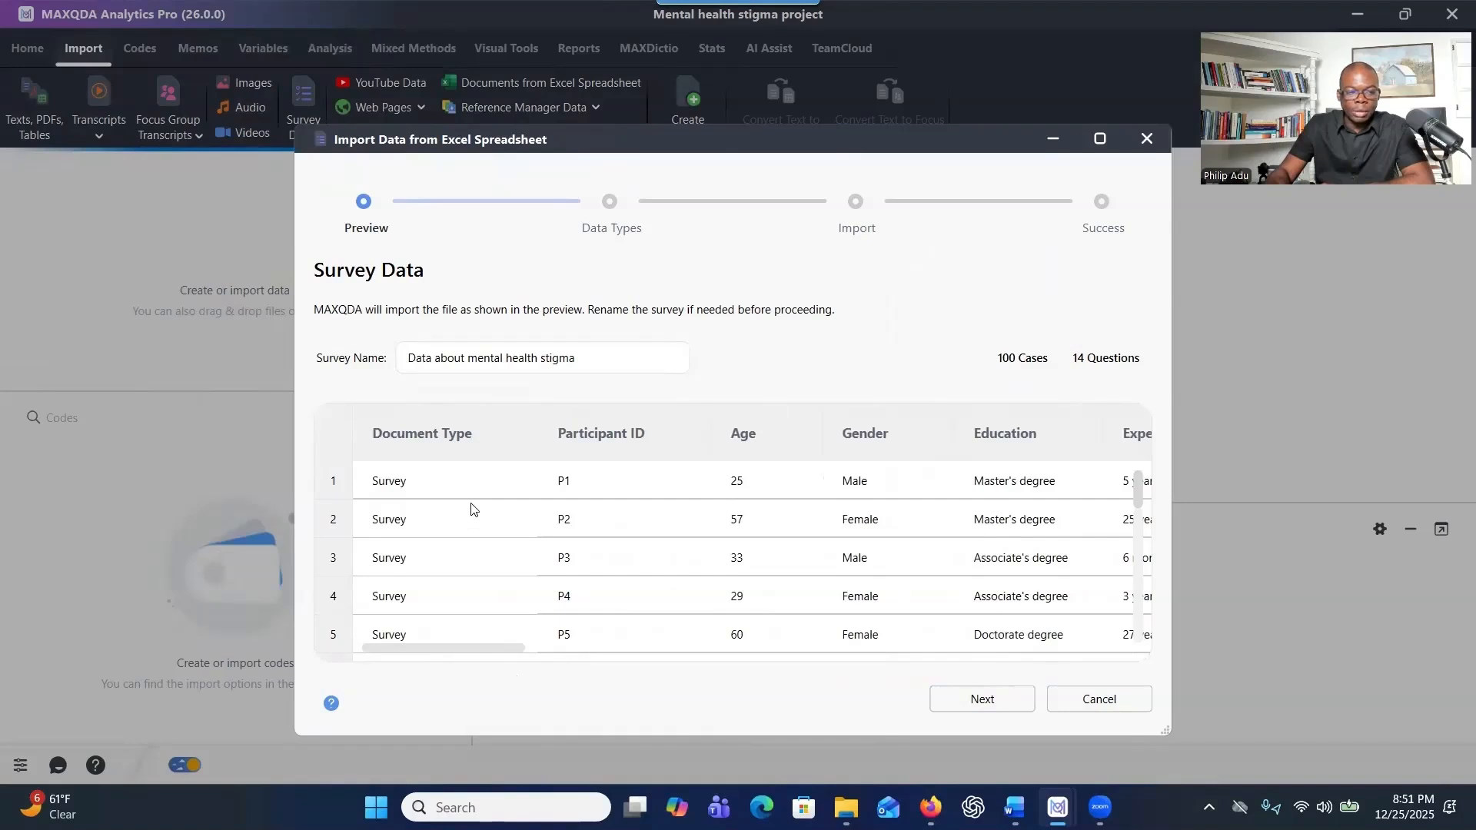
pyautogui.scroll(-3, 471, 509)
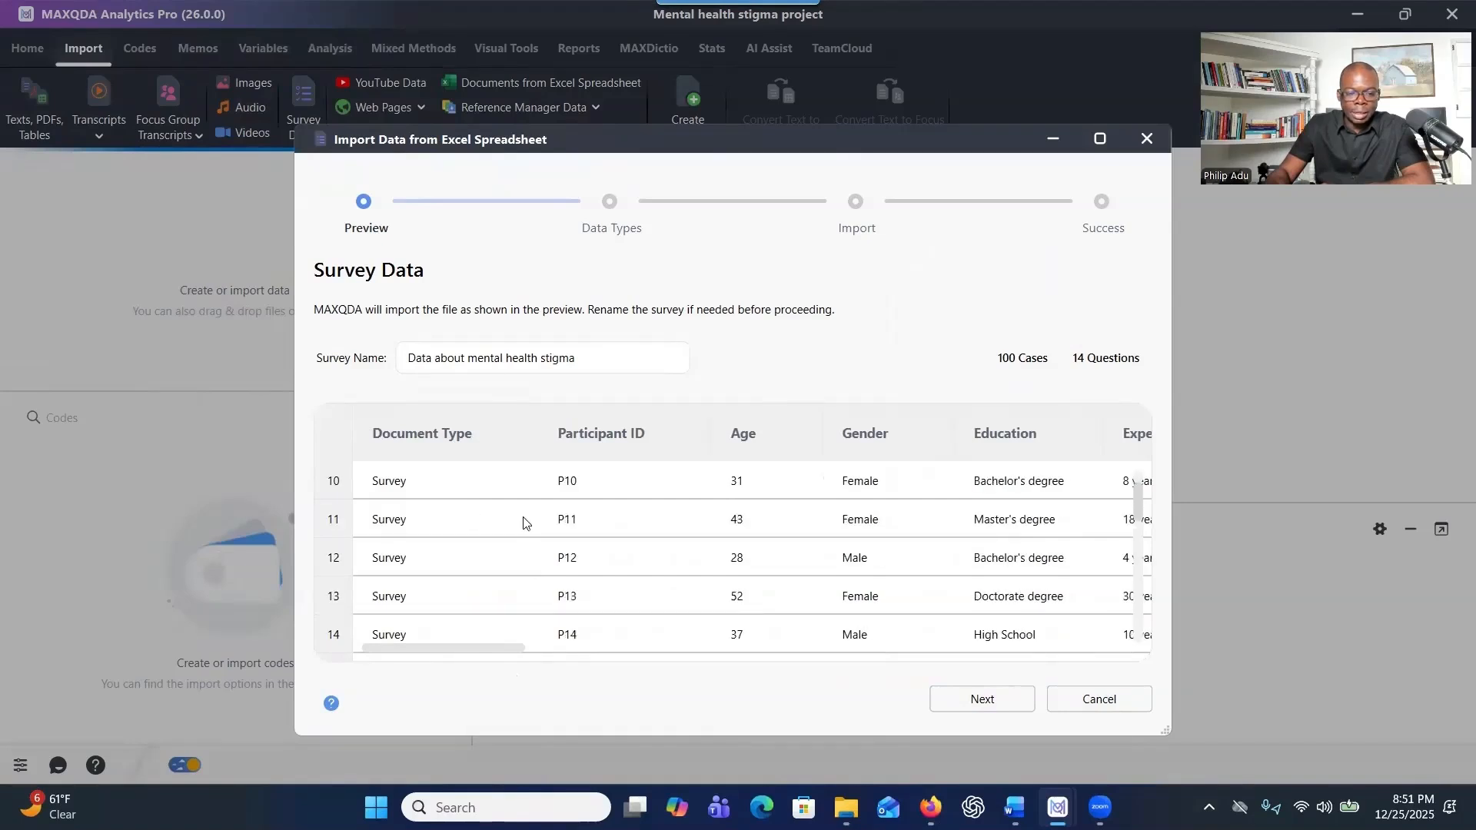
pyautogui.scroll(3, 520, 521)
pyautogui.moveTo(454, 649); pyautogui.dragTo(672, 643)
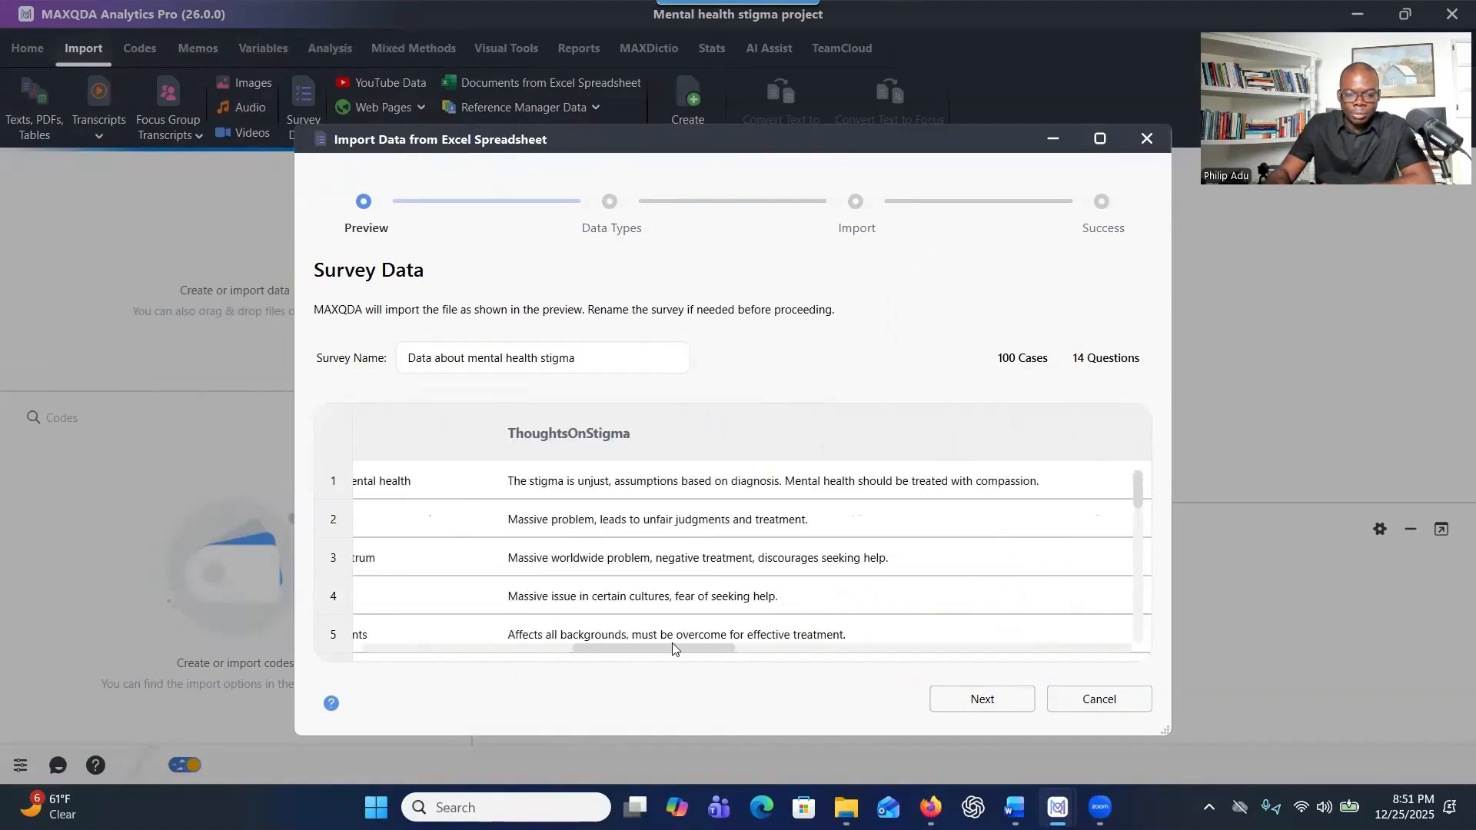
pyautogui.scroll(-4, 744, 492)
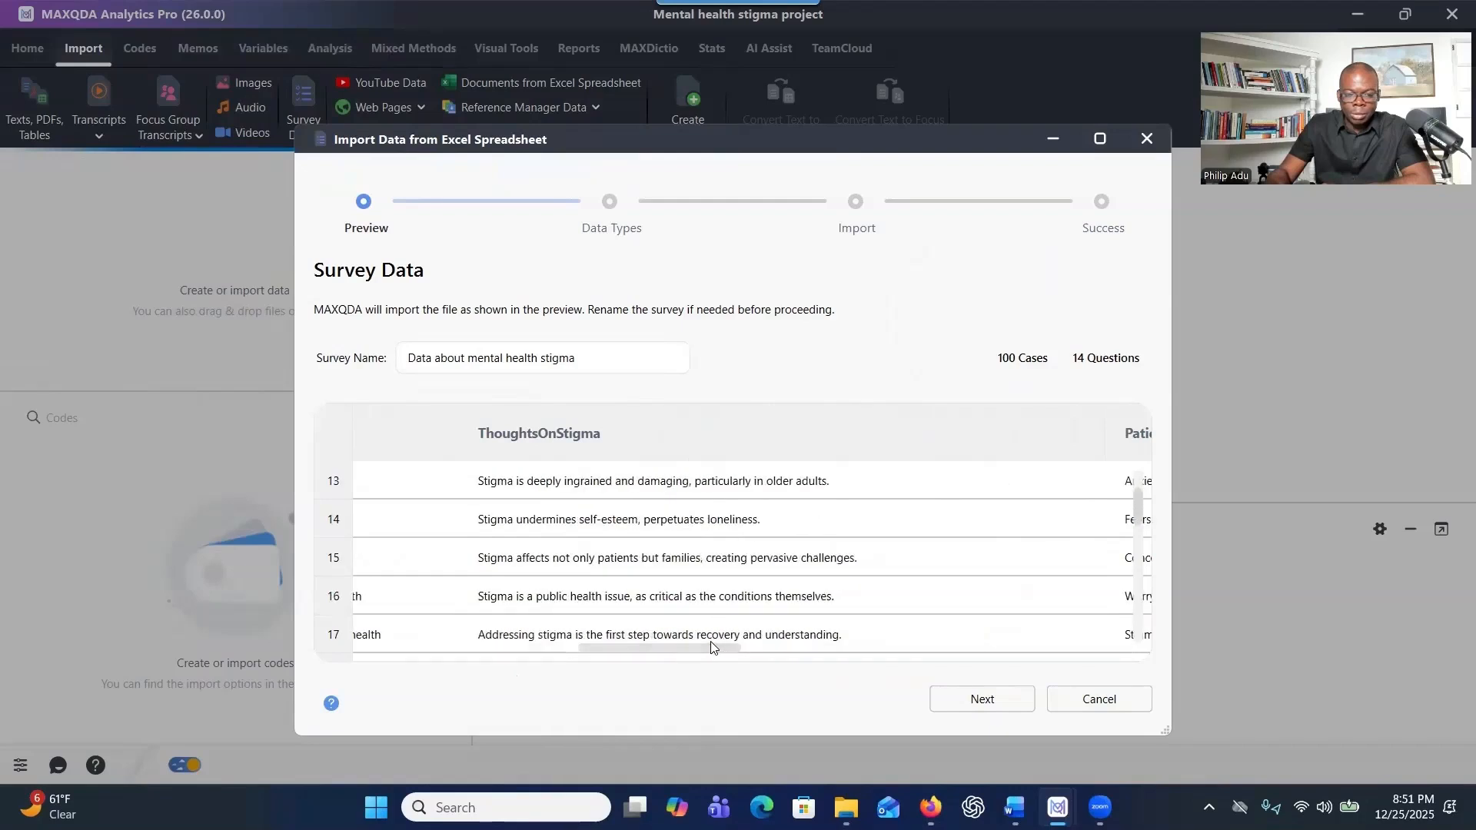
# Proceed to the data types and review each column's qualitative or quantitative assignment, including the CulturalIntelligenceScore variable type, keeping the defaults.
pyautogui.click(960, 702)
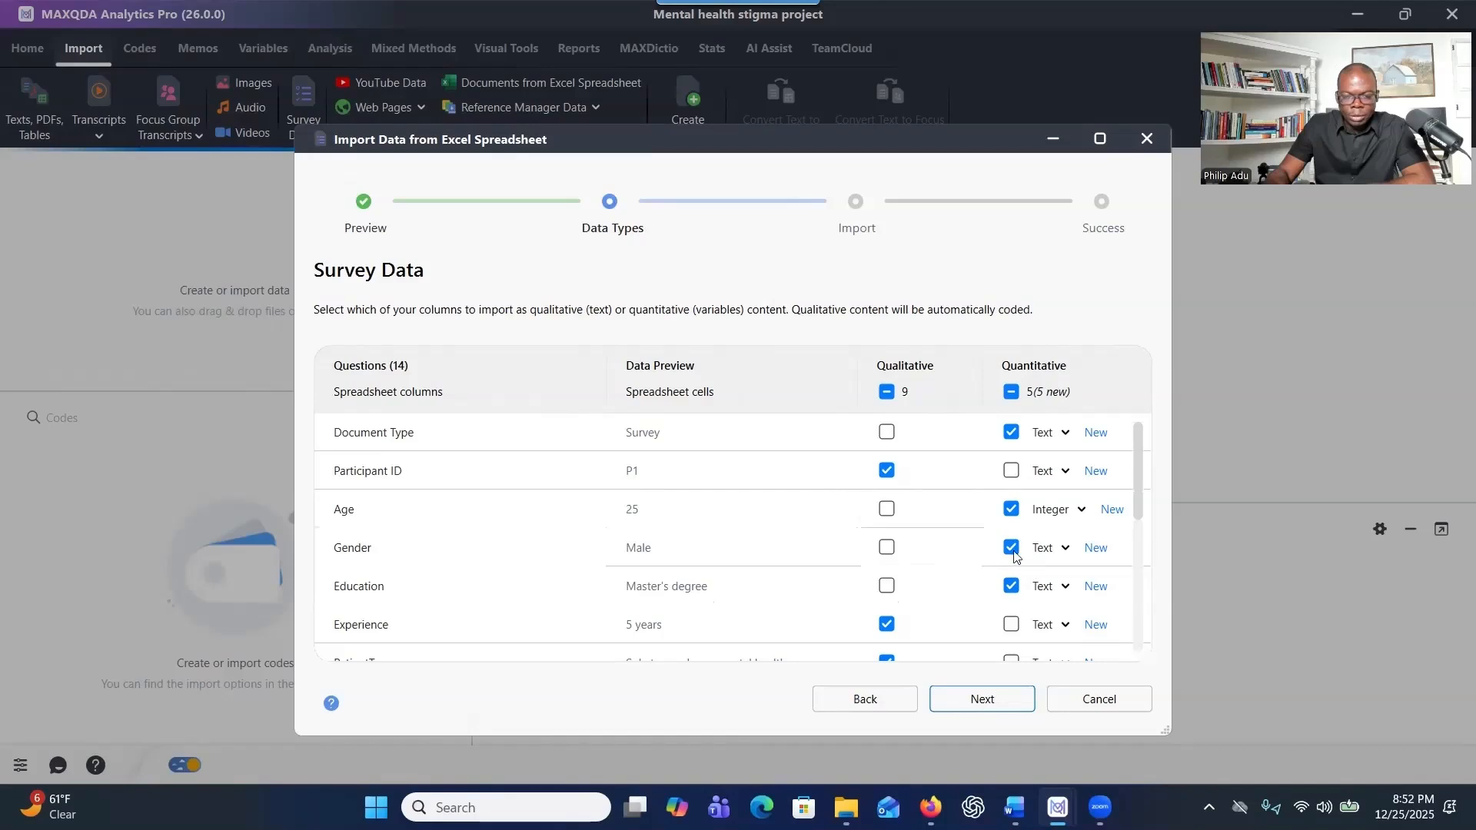
pyautogui.scroll(-5, 858, 605)
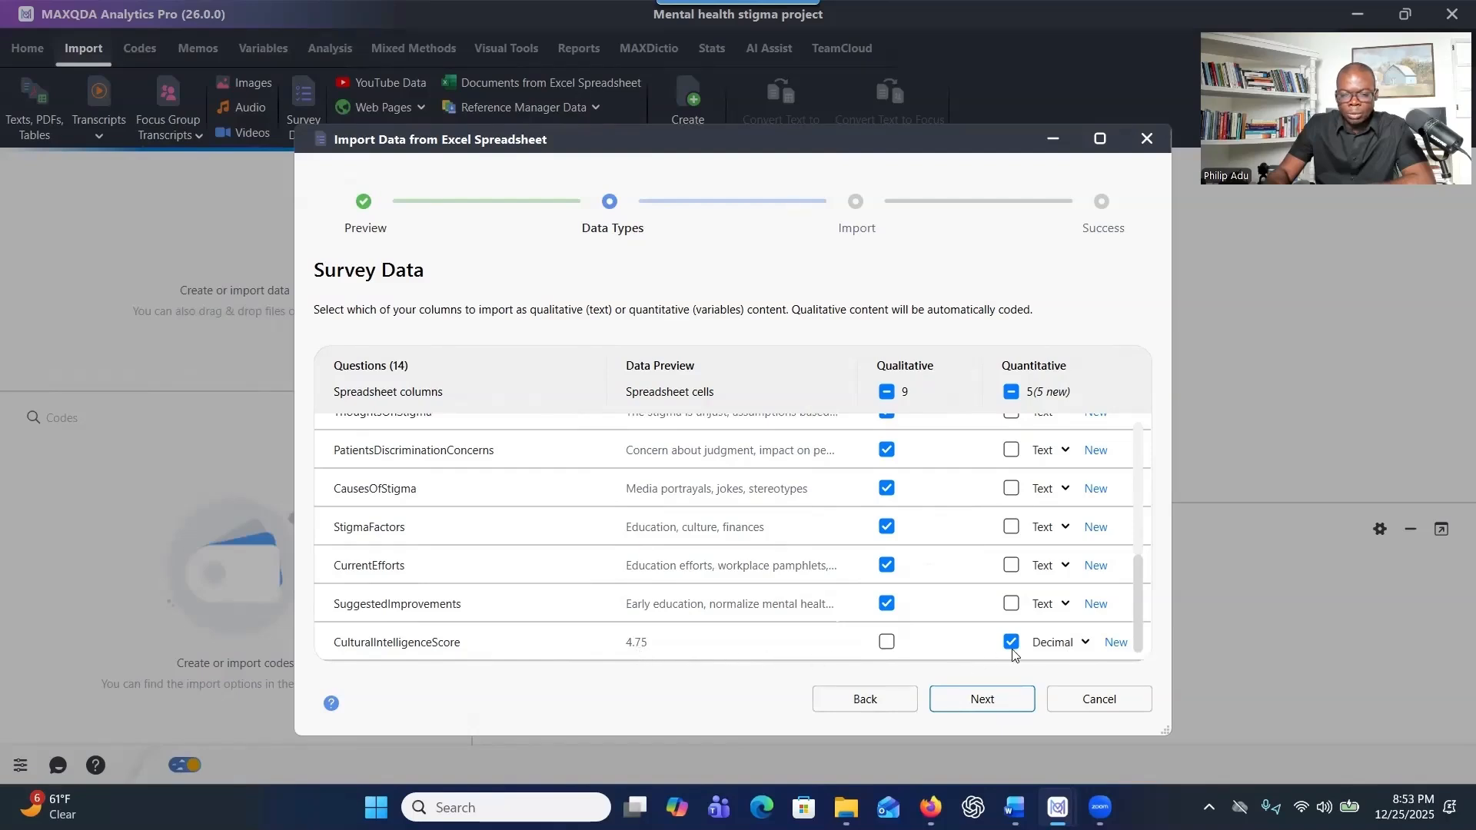
pyautogui.click(1053, 651)
pyautogui.click(967, 645)
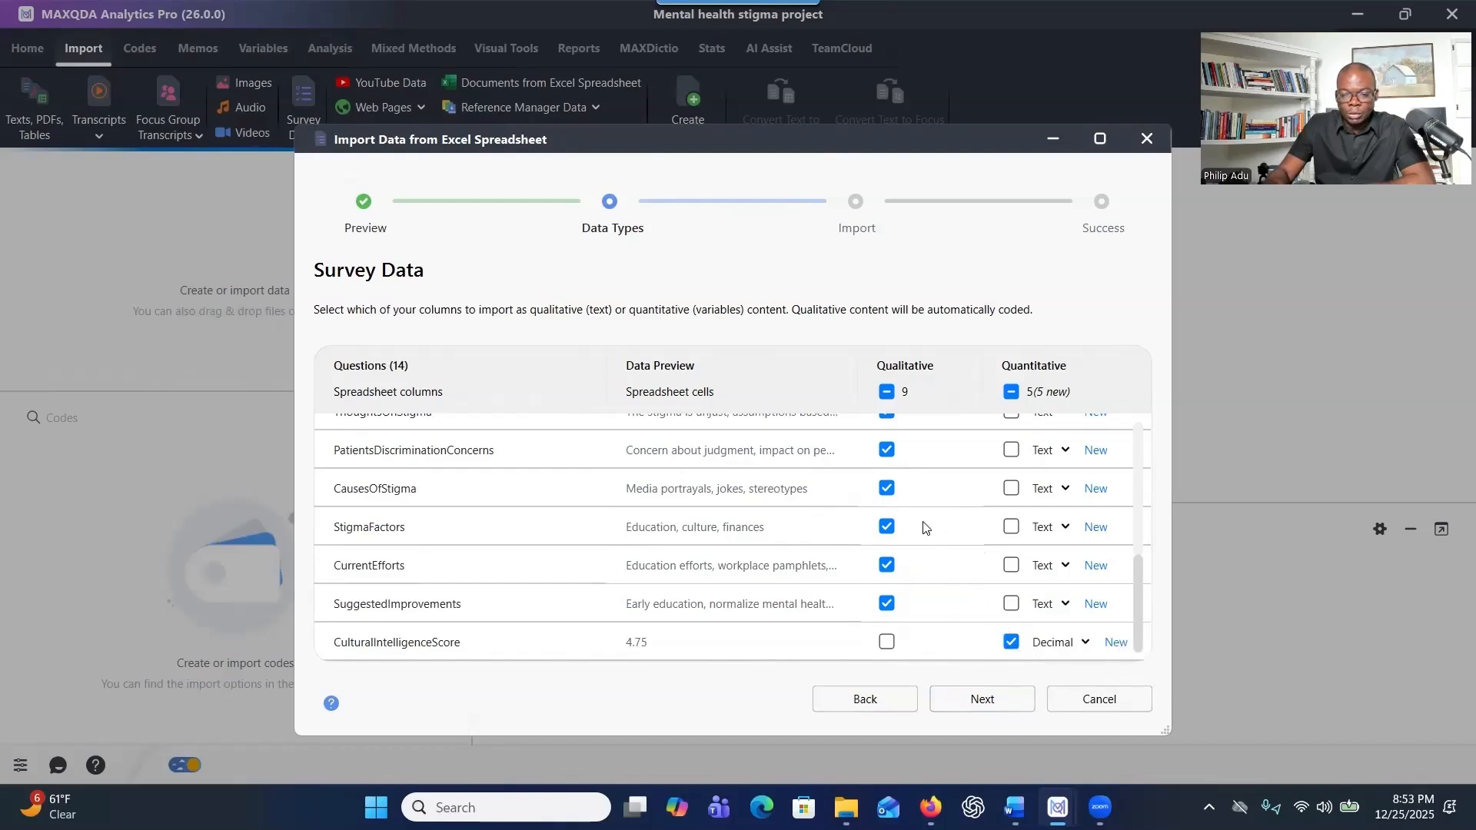
pyautogui.scroll(3, 923, 527)
pyautogui.scroll(-2, 921, 527)
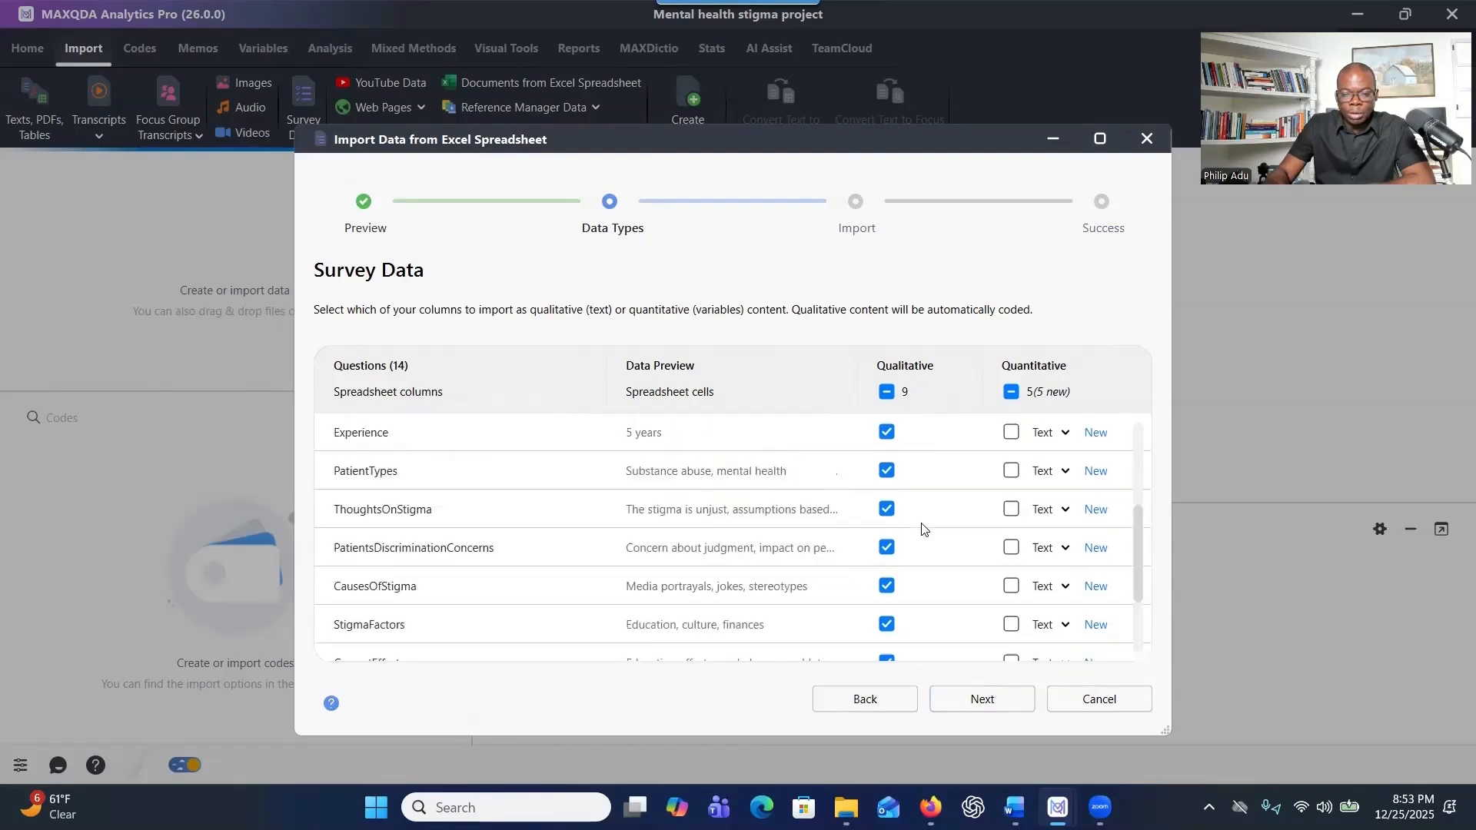
pyautogui.scroll(3, 923, 529)
pyautogui.scroll(-5, 870, 547)
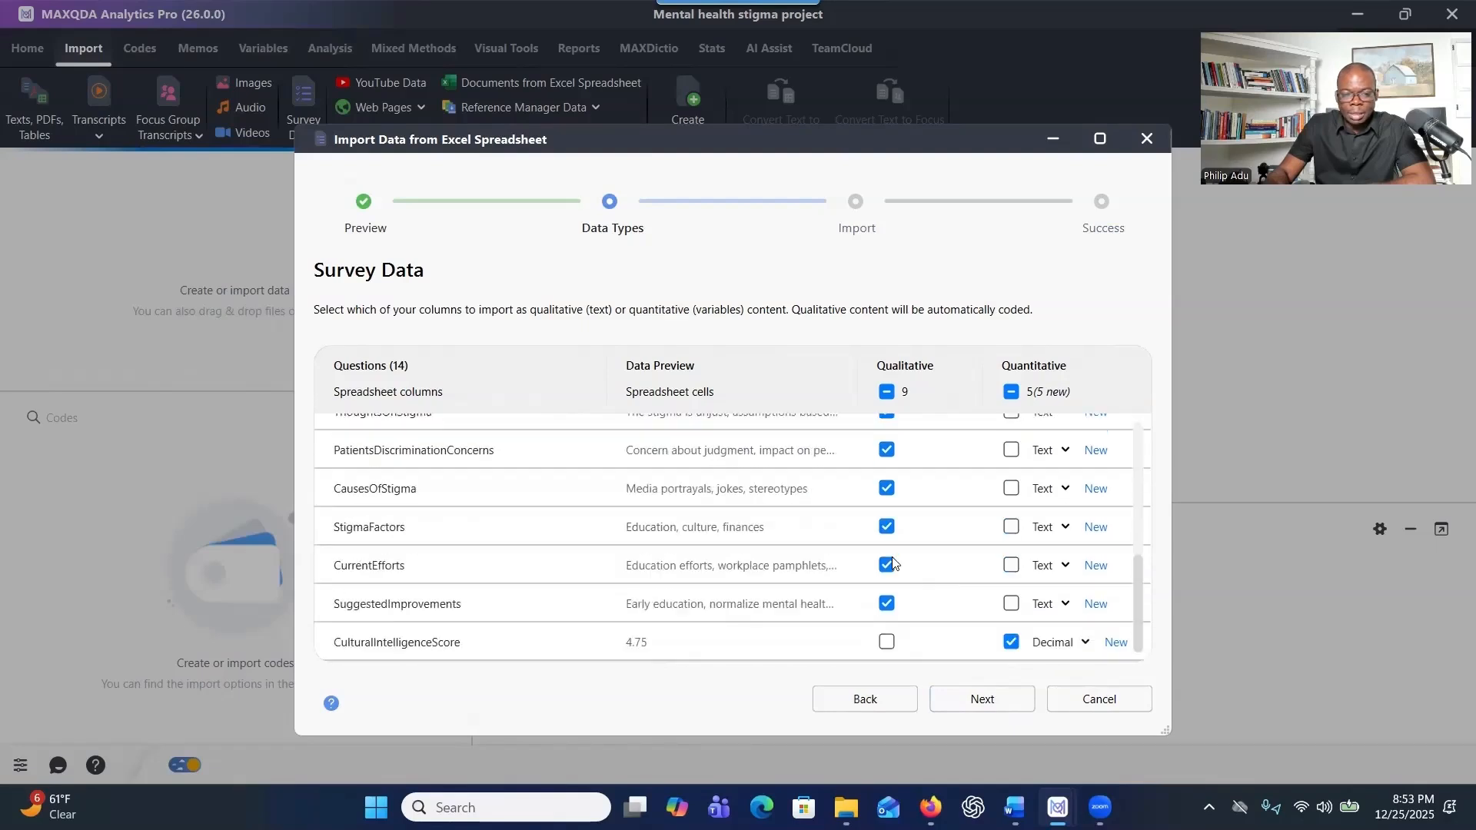
# Accept the data types, take the case IDs from the Participant ID column, and import the survey data without grouping.
pyautogui.click(994, 700)
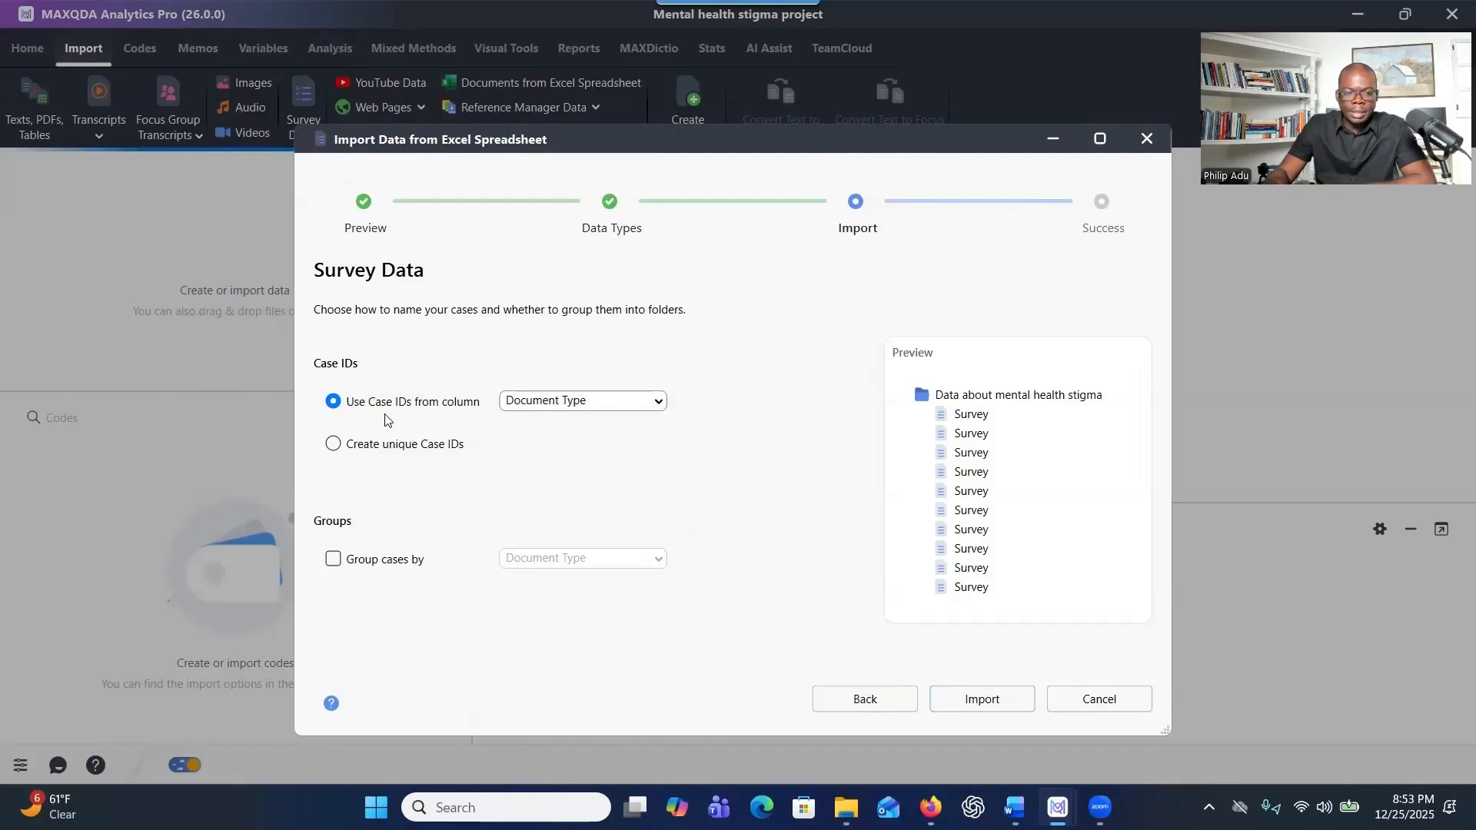
pyautogui.click(580, 403)
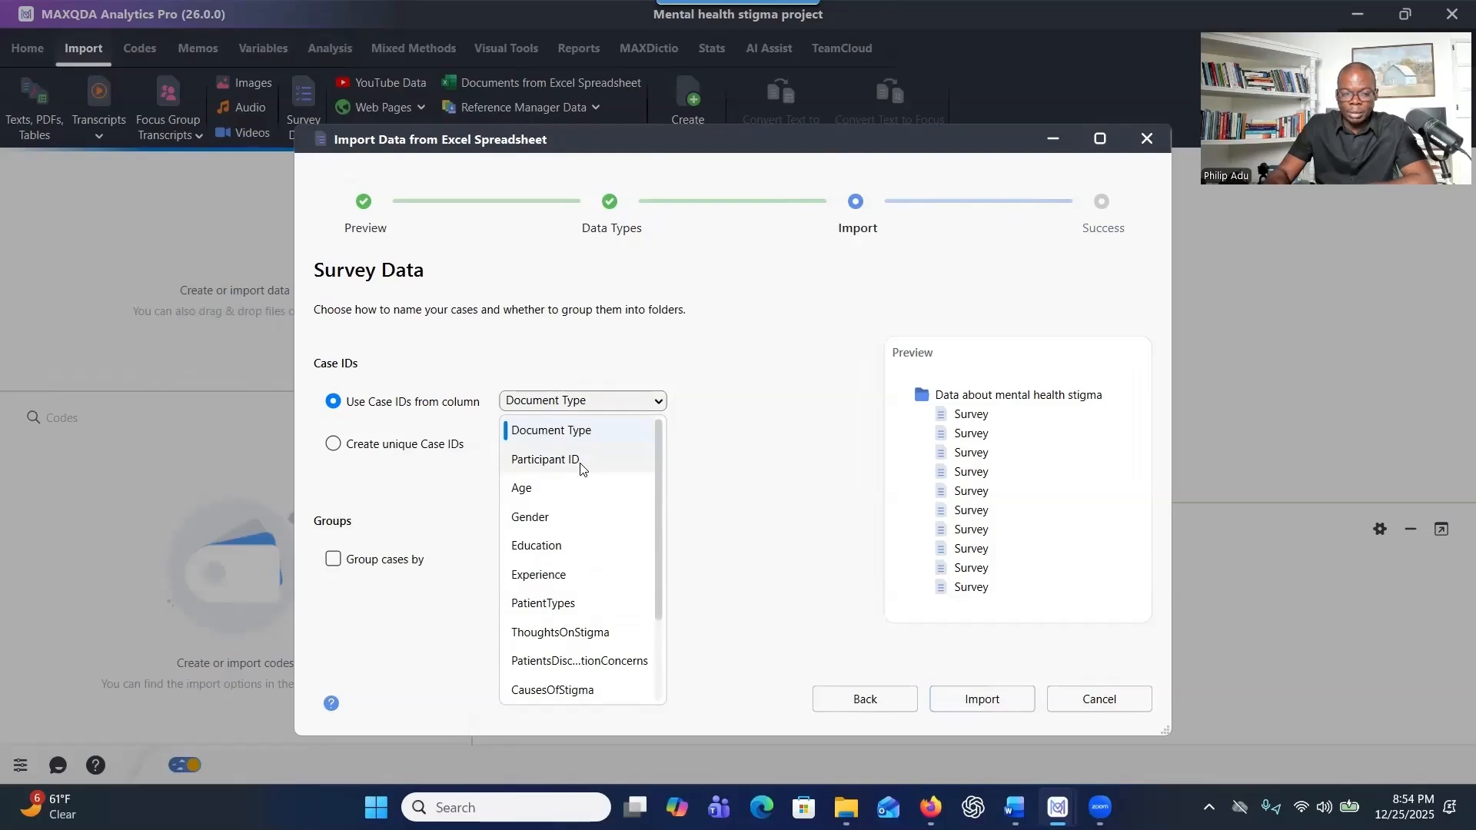
pyautogui.click(582, 461)
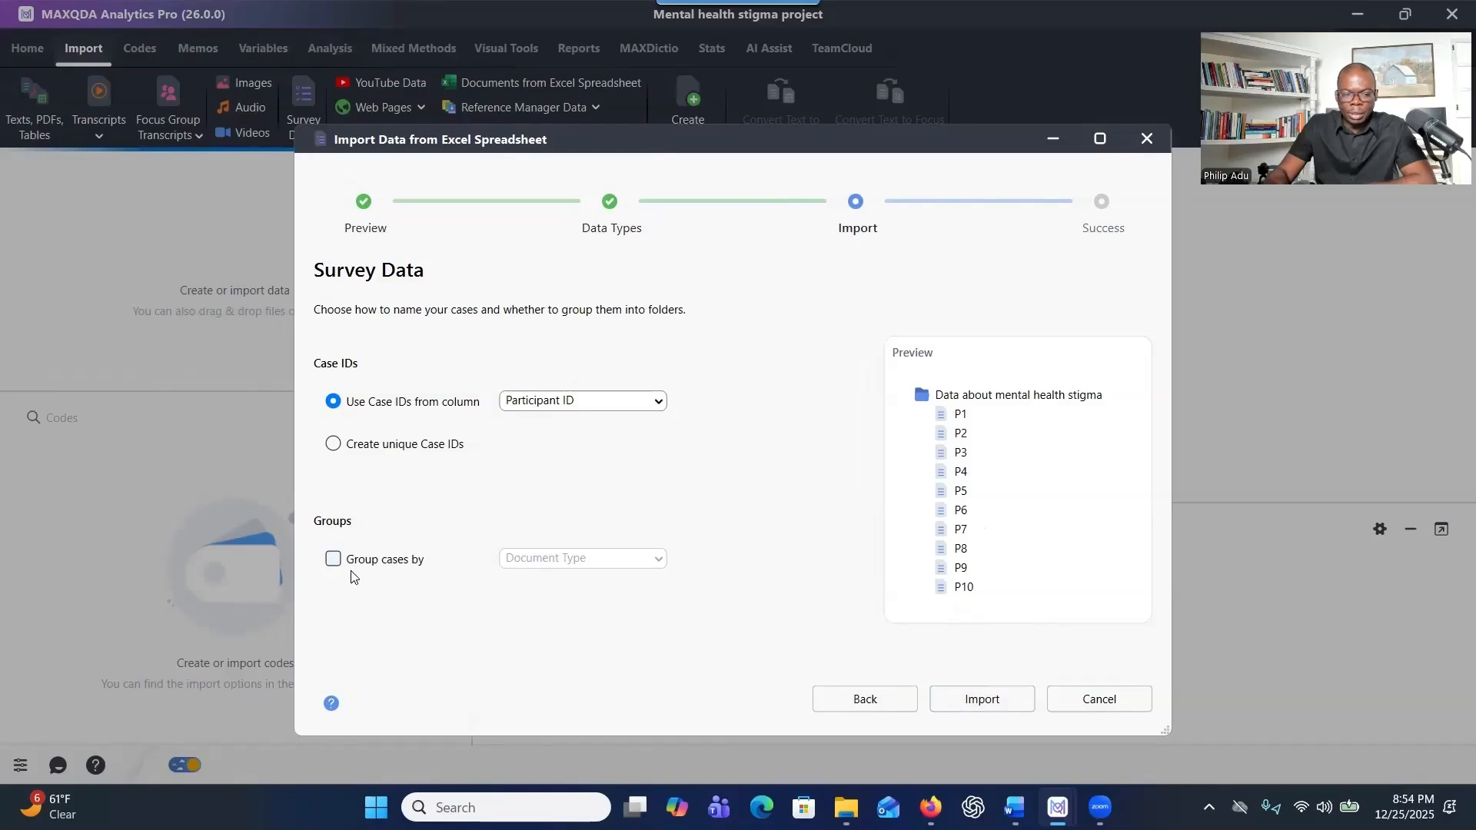
pyautogui.click(980, 700)
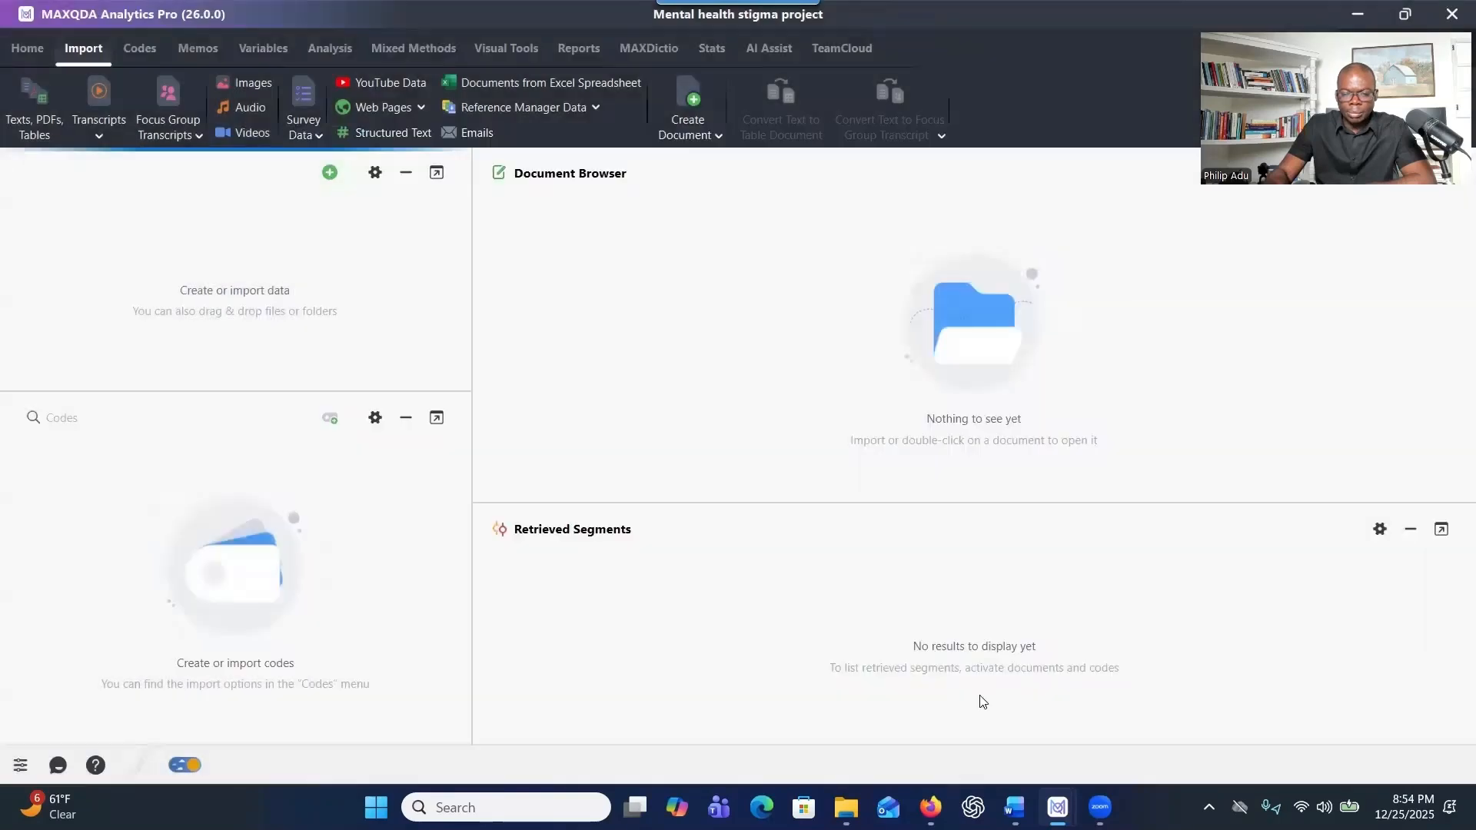
# Open participant P1's document and check the list of imported participant documents in the survey folder.
pyautogui.doubleClick(103, 243)
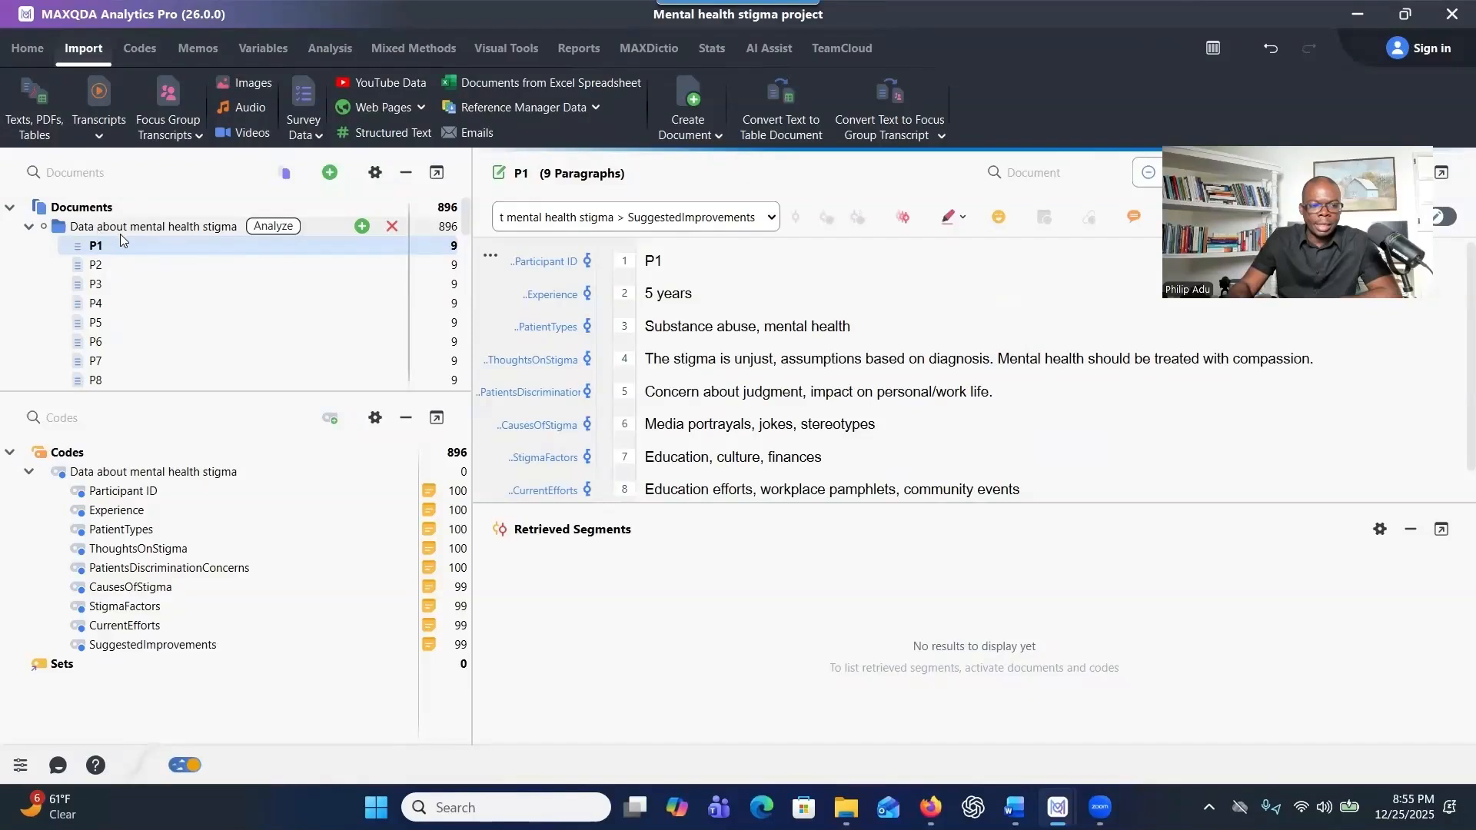
pyautogui.click(30, 227)
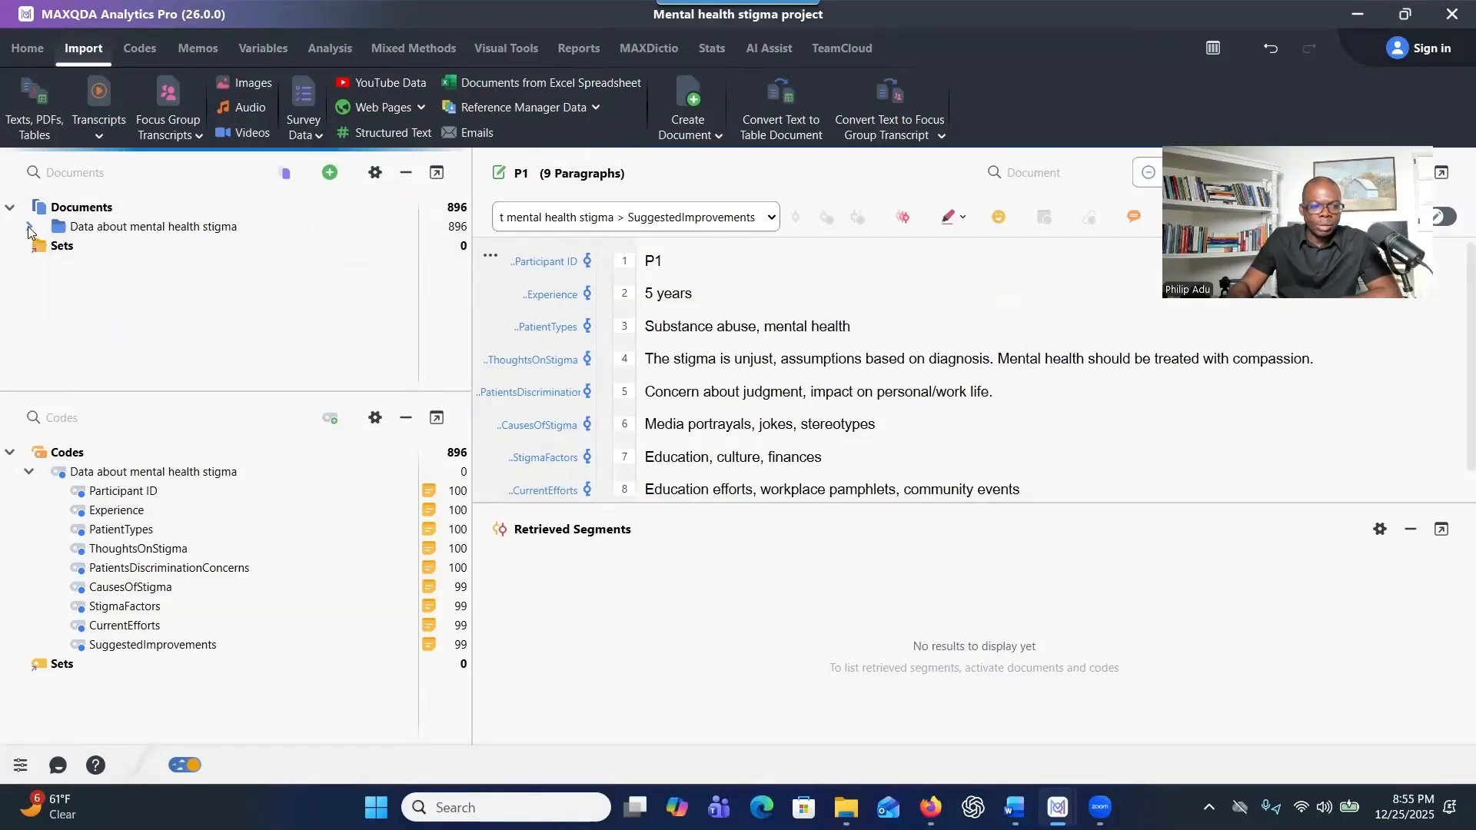
pyautogui.click(28, 227)
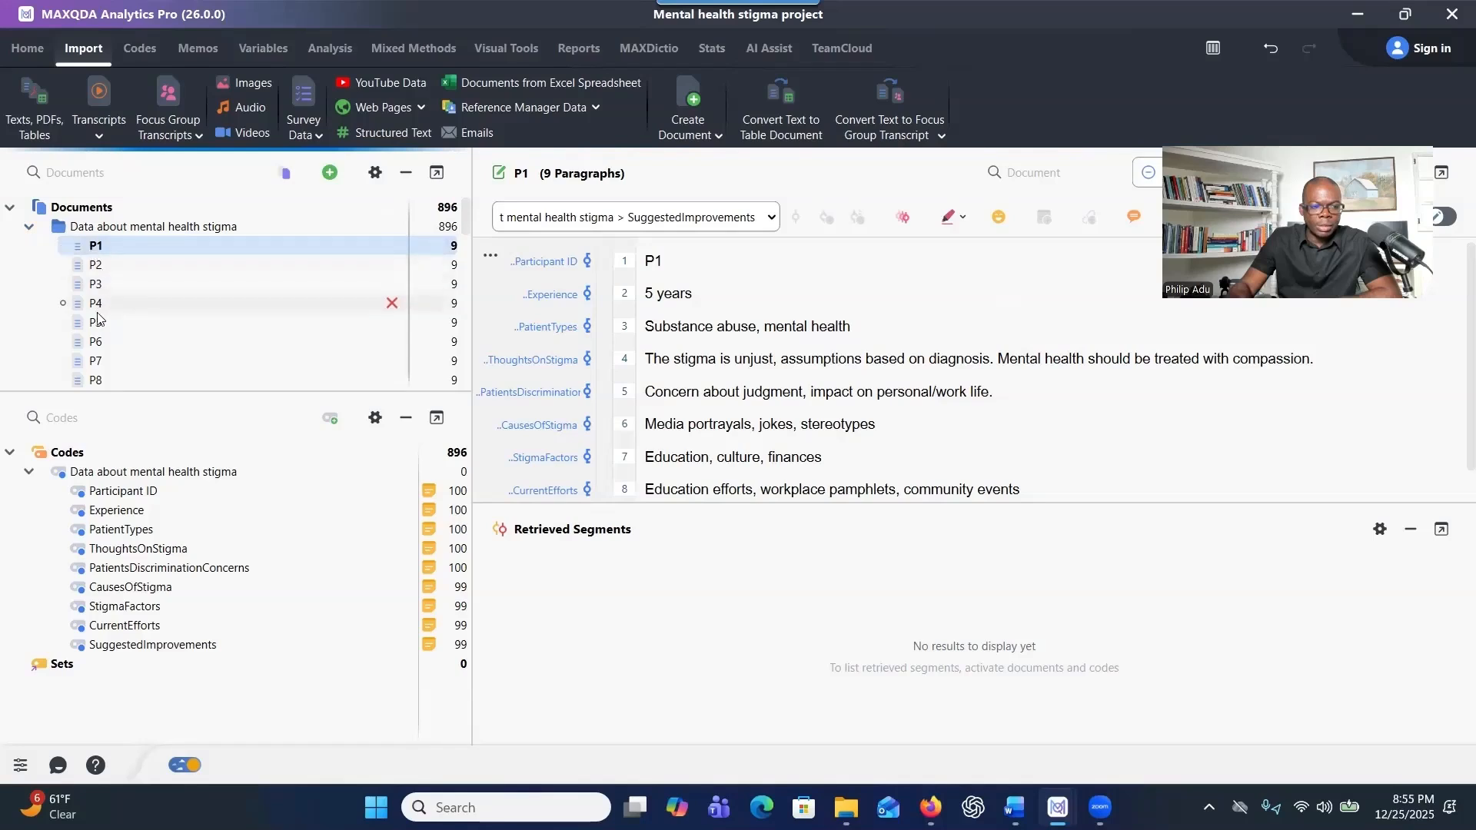
pyautogui.scroll(-12, 112, 365)
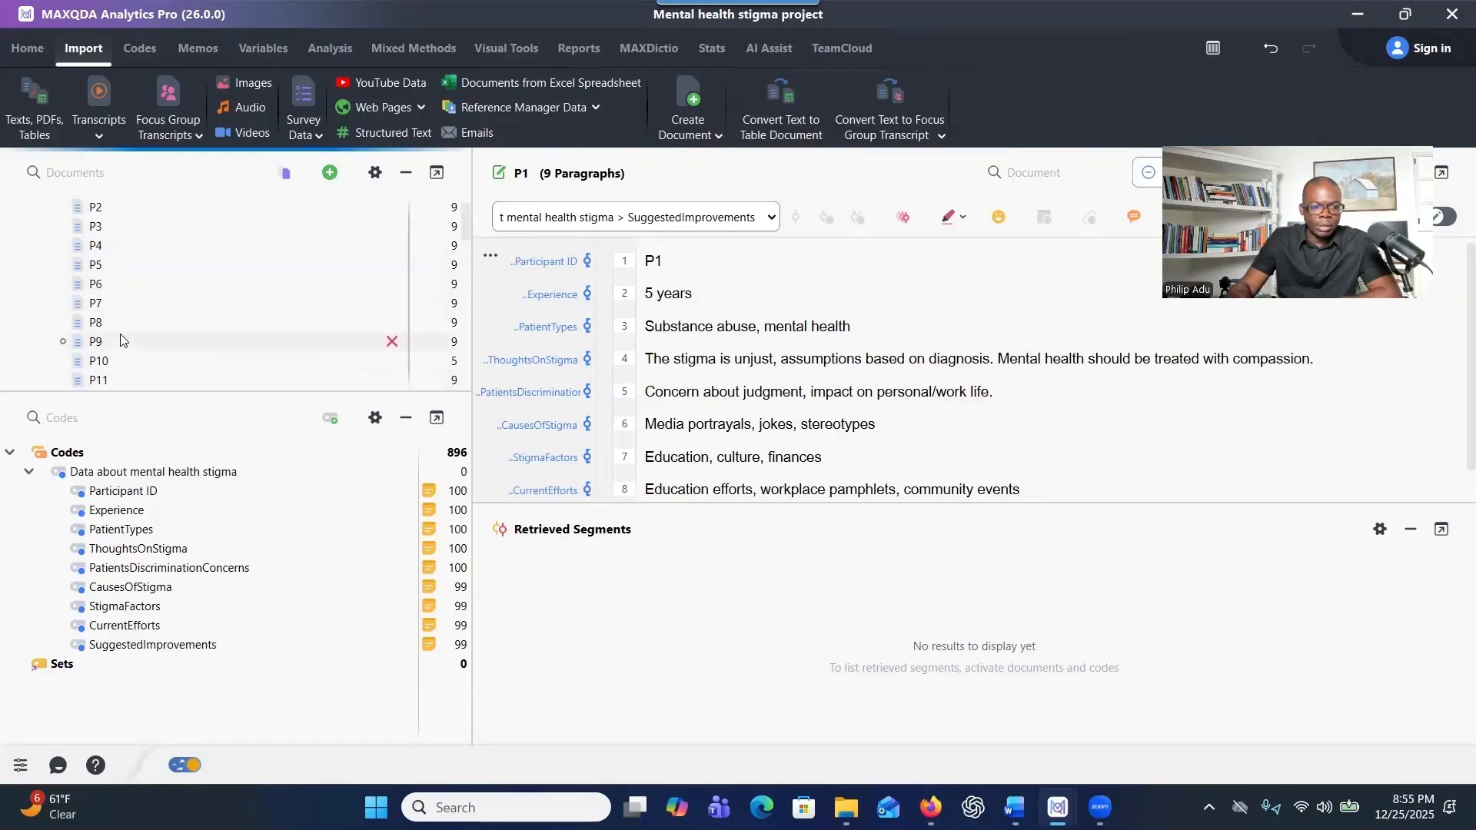
pyautogui.scroll(12, 119, 339)
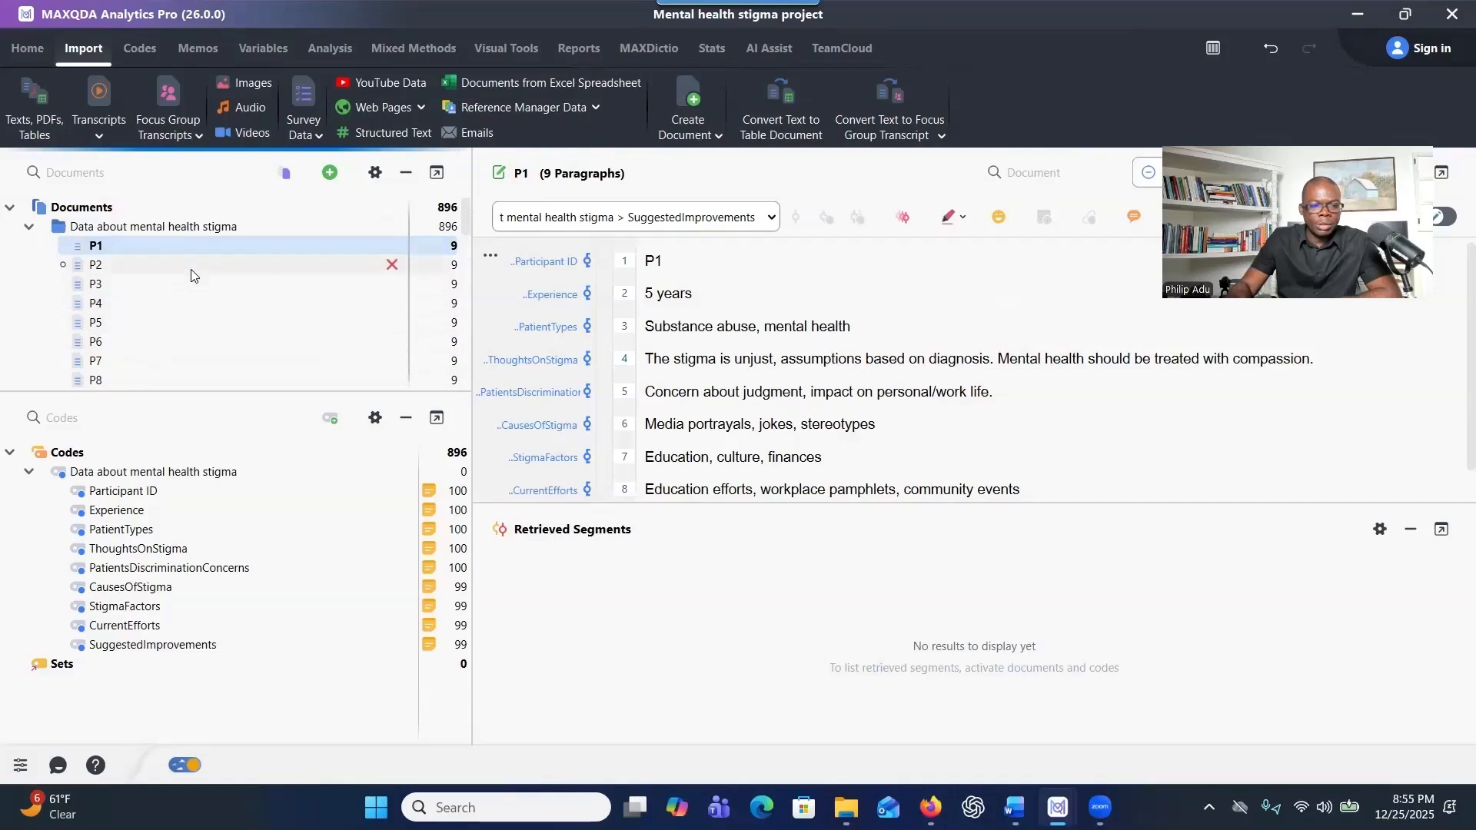
# Open the documents of participants P2 and P3 and review P3's coded survey responses.
pyautogui.click(112, 266)
pyautogui.click(103, 286)
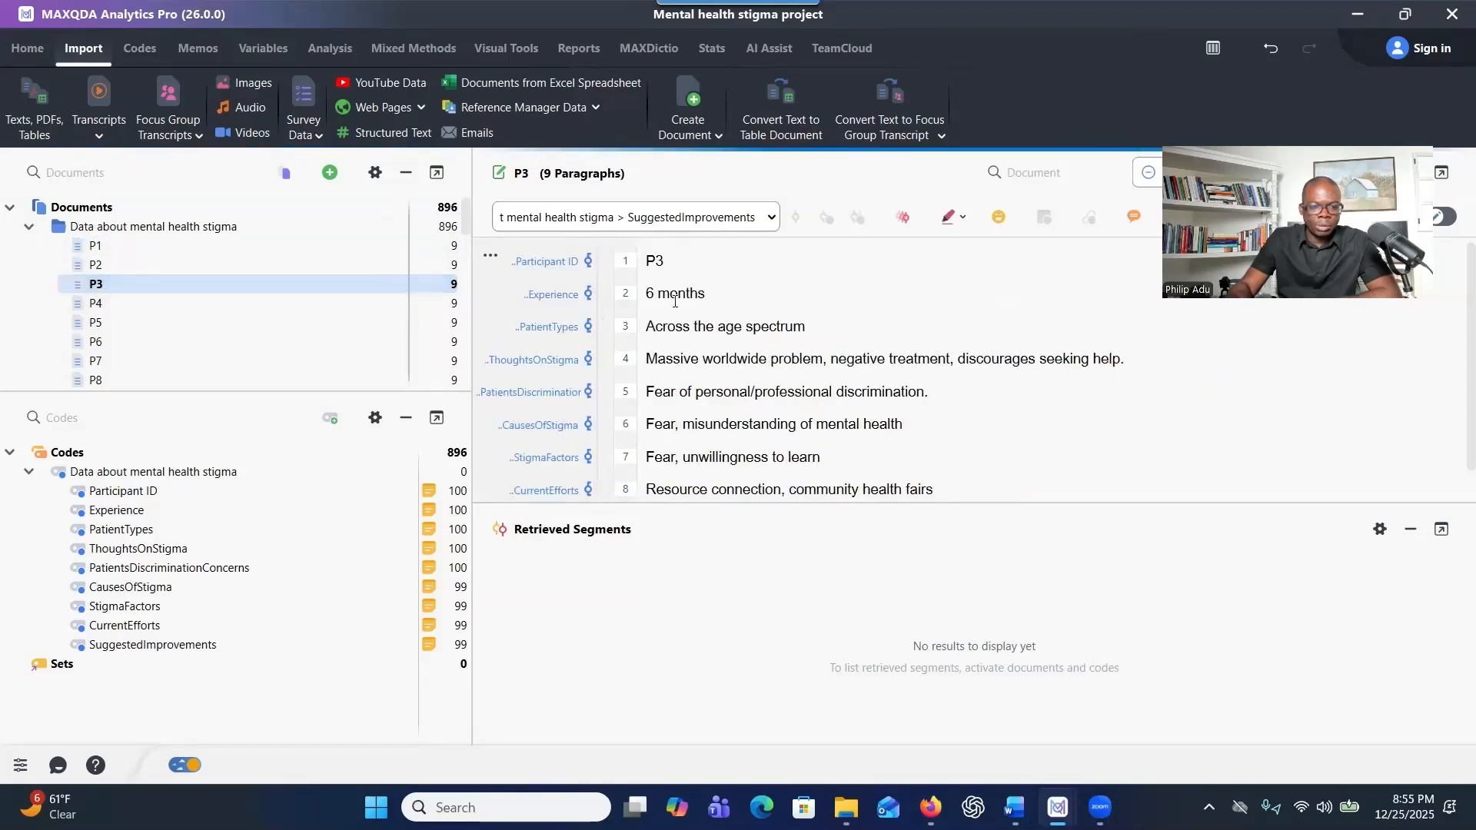
pyautogui.scroll(-1, 685, 424)
pyautogui.scroll(1, 668, 300)
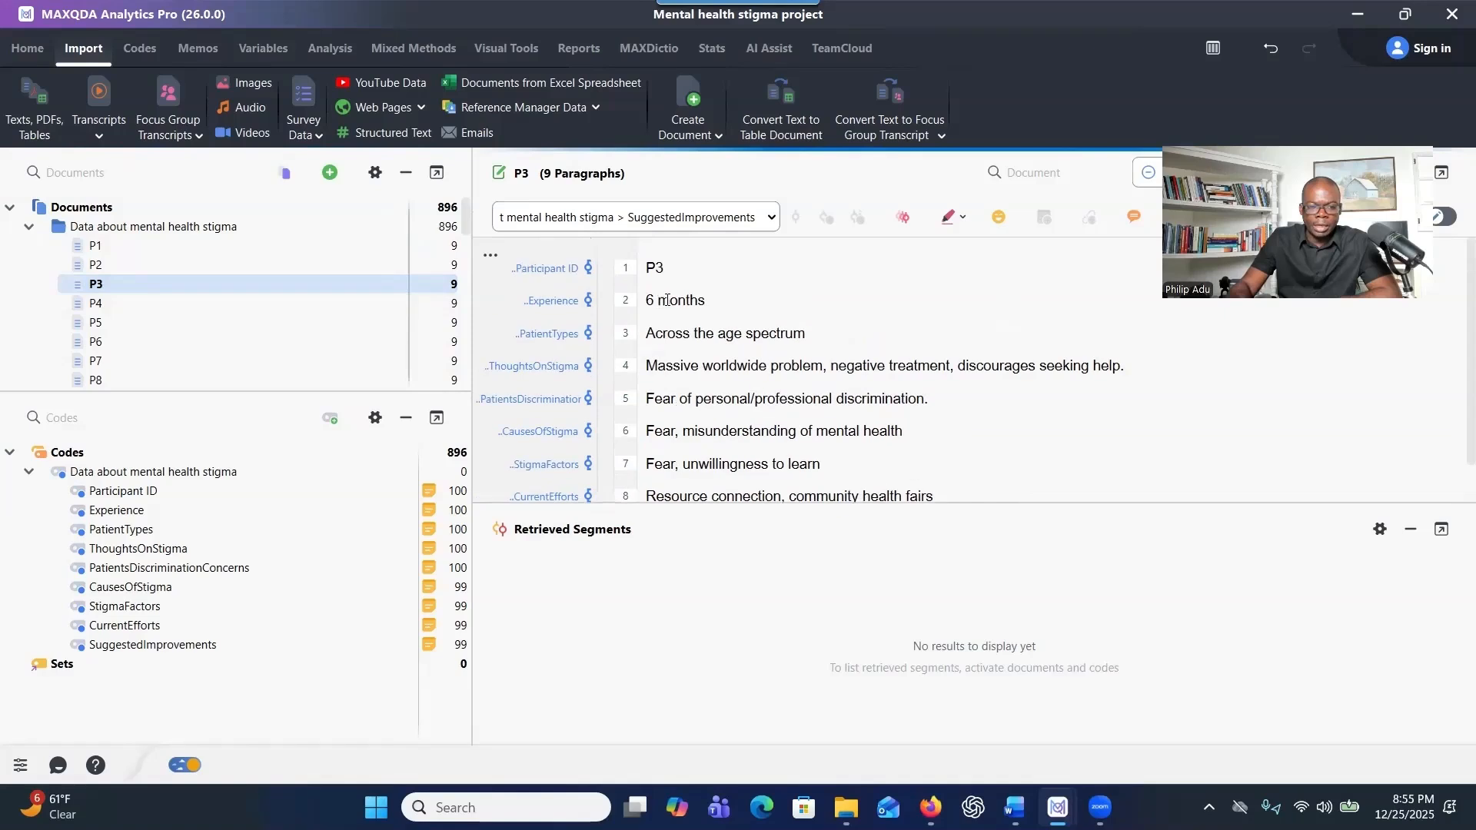
# Read through the rest of participant P3's survey responses, and open the documents of P4 and P1 for review.
pyautogui.scroll(-1, 672, 462)
pyautogui.scroll(-1, 672, 469)
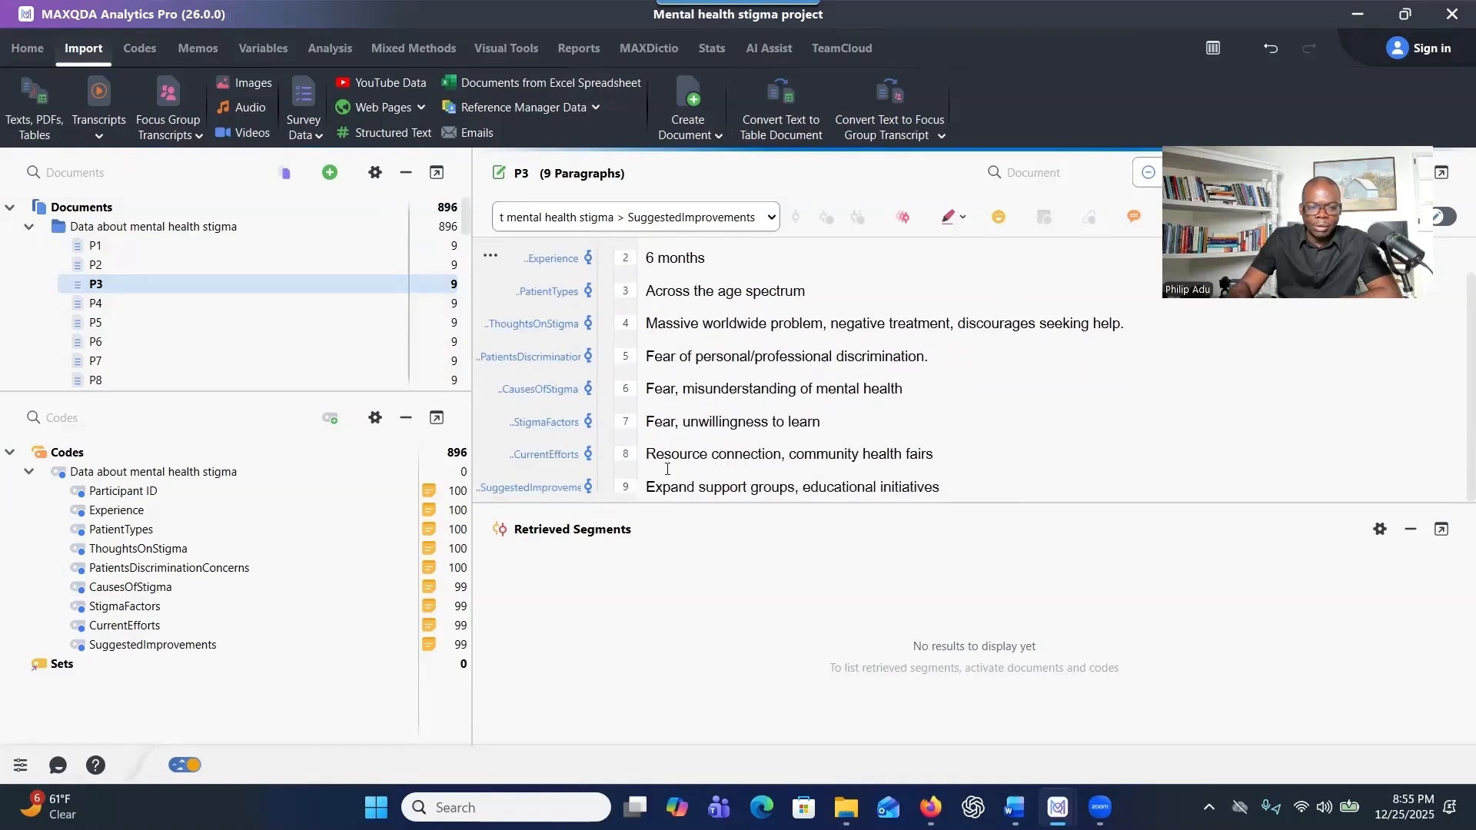
pyautogui.scroll(1, 659, 420)
pyautogui.scroll(-1, 668, 419)
pyautogui.doubleClick(154, 303)
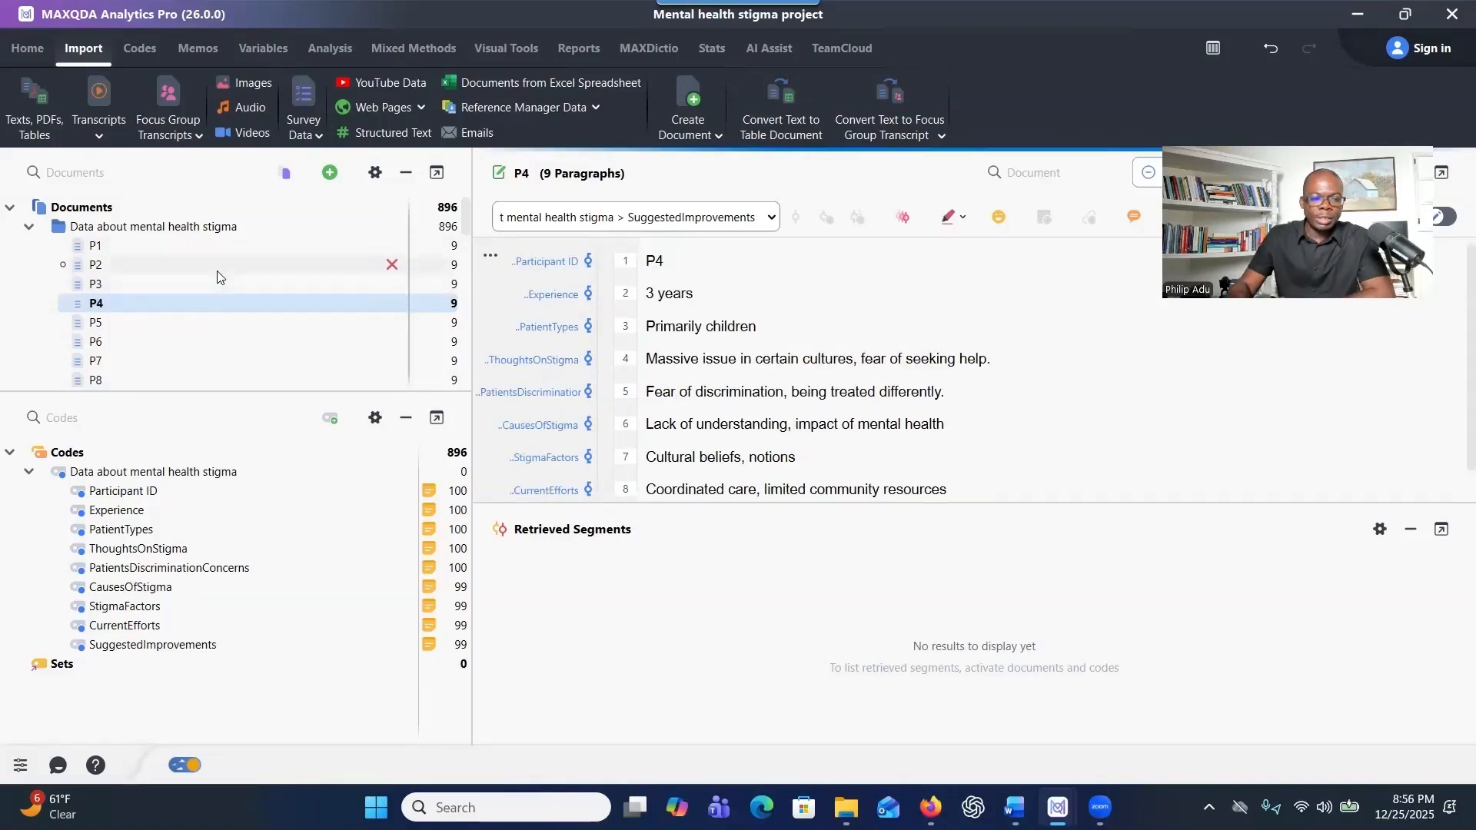
pyautogui.doubleClick(150, 247)
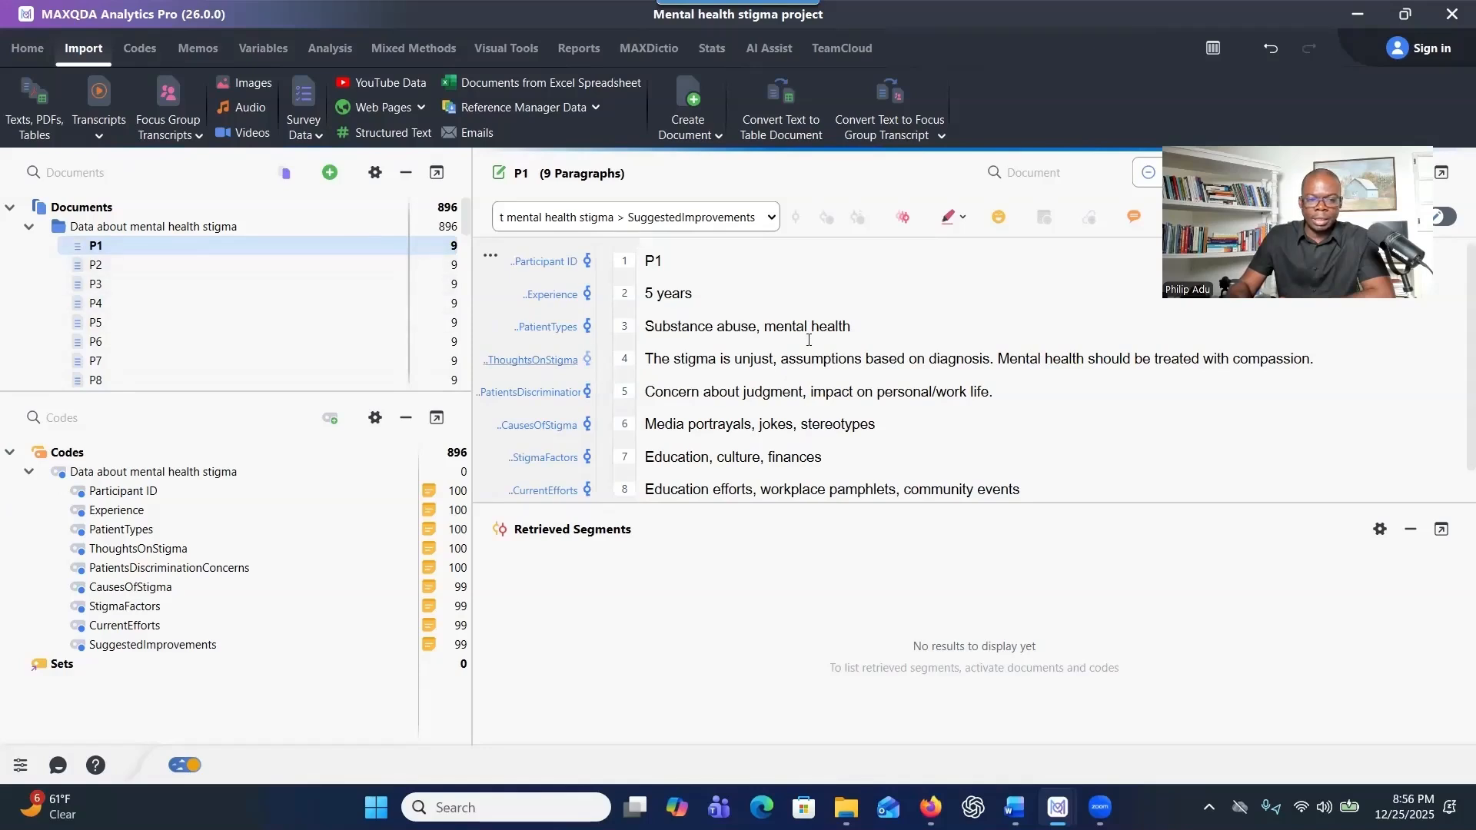
# Open the coded segments of the ThoughtsOnStigma code and review the responses of participants P39, P80, P42, P54 and P51.
pyautogui.doubleClick(119, 551)
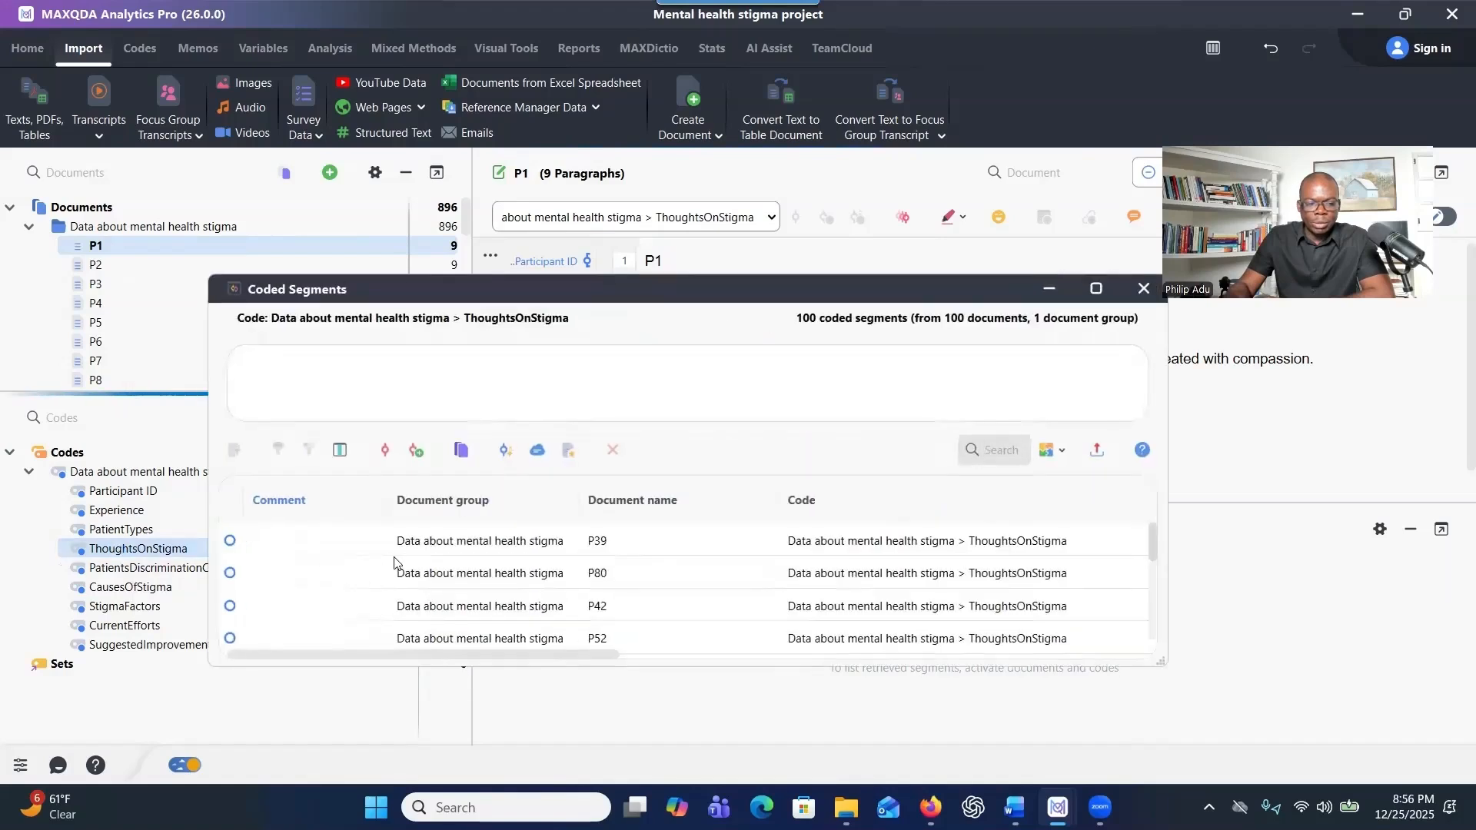
pyautogui.click(438, 550)
pyautogui.click(438, 575)
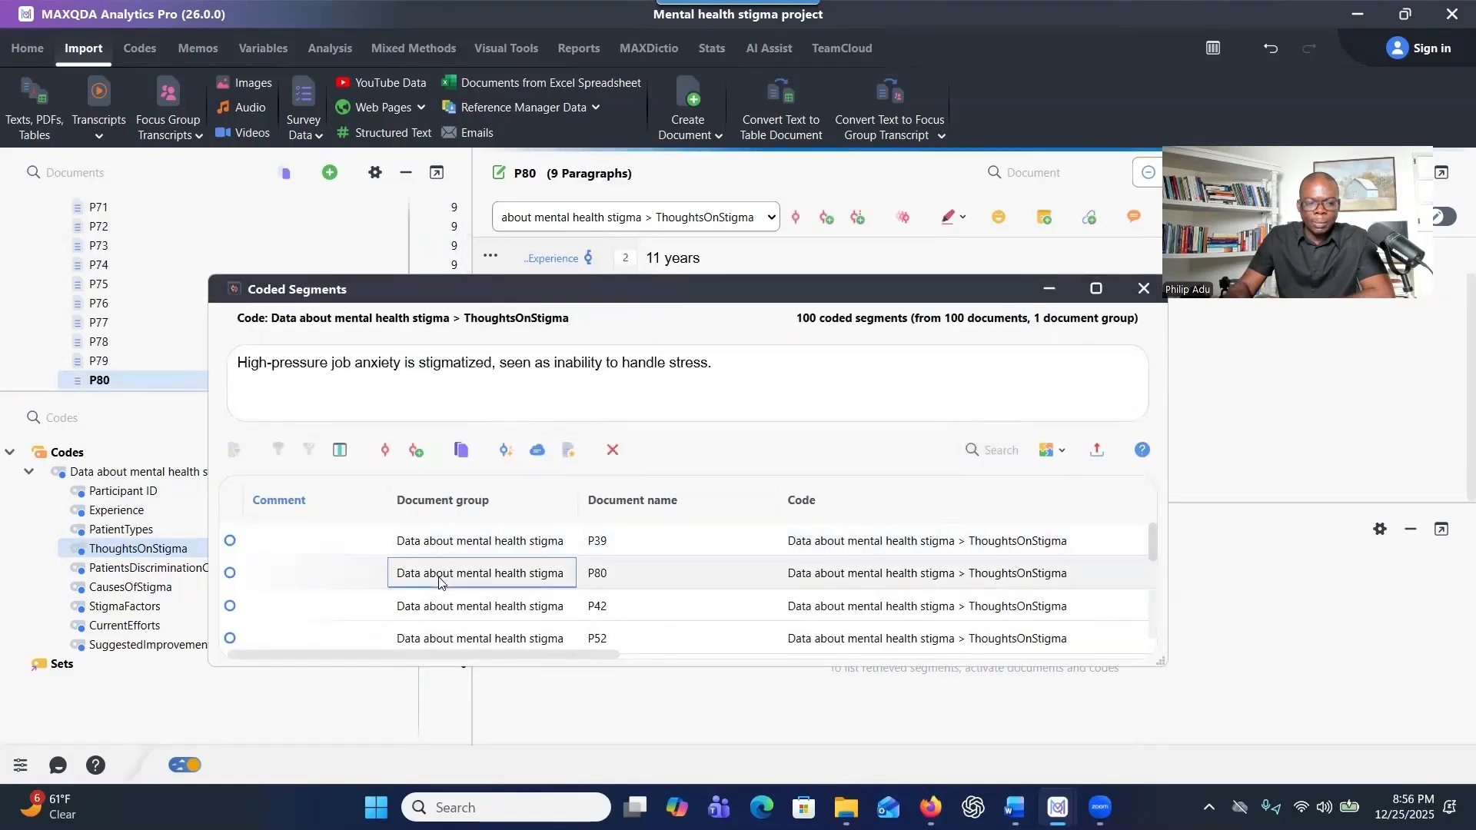
pyautogui.click(445, 607)
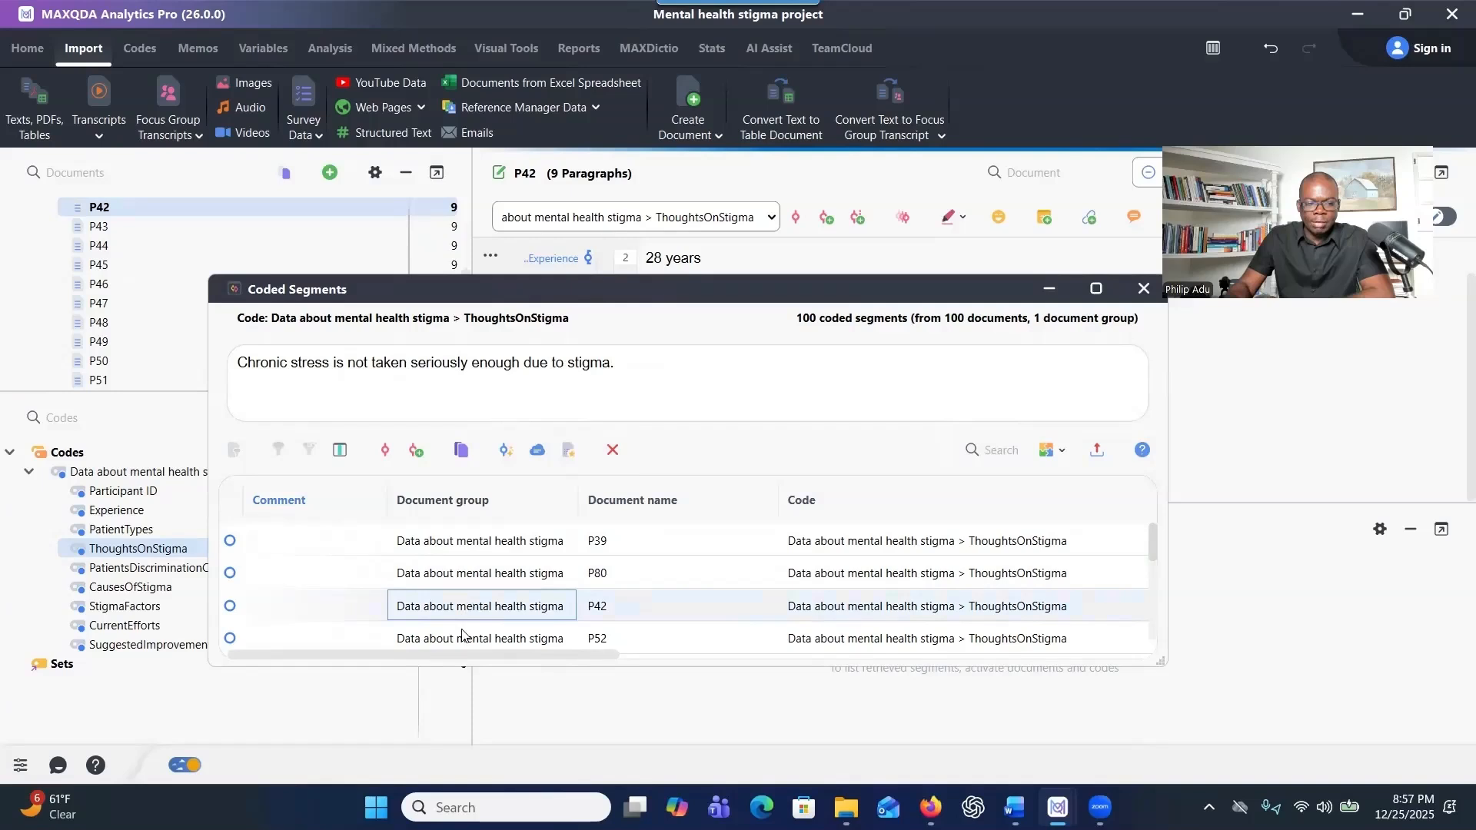
pyautogui.scroll(-2, 489, 607)
pyautogui.click(471, 578)
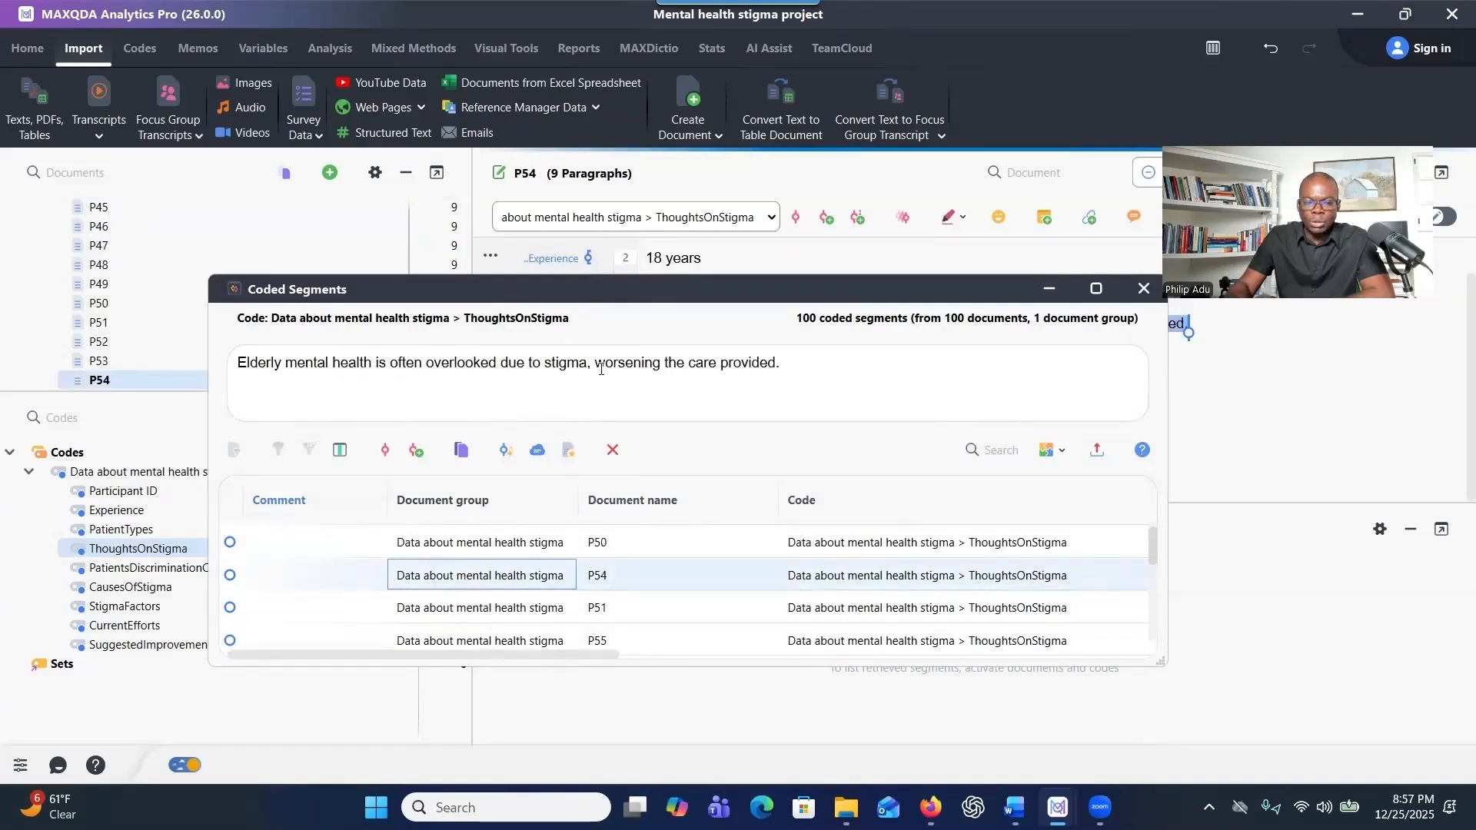
pyautogui.click(454, 605)
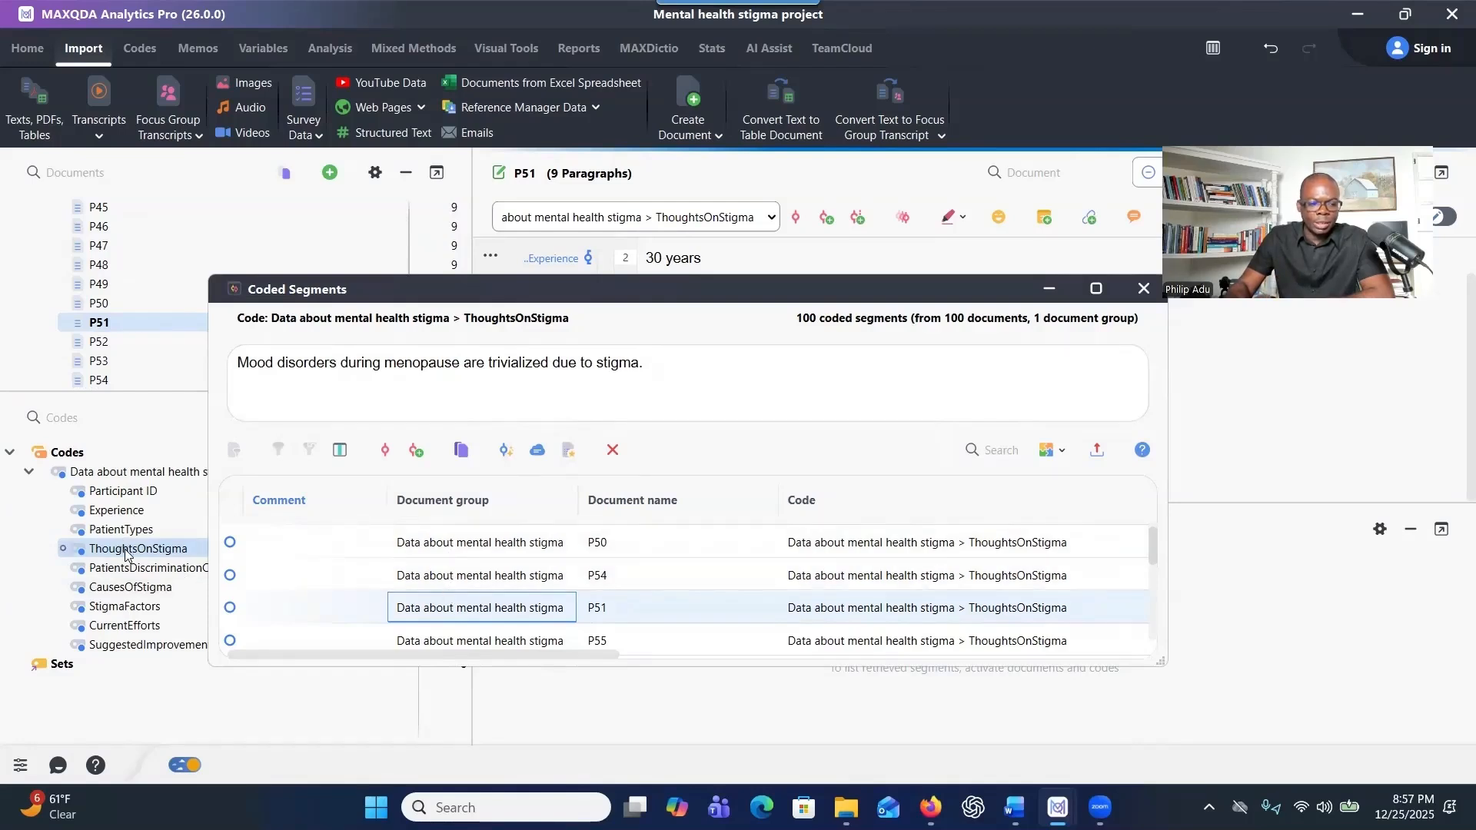
pyautogui.click(478, 578)
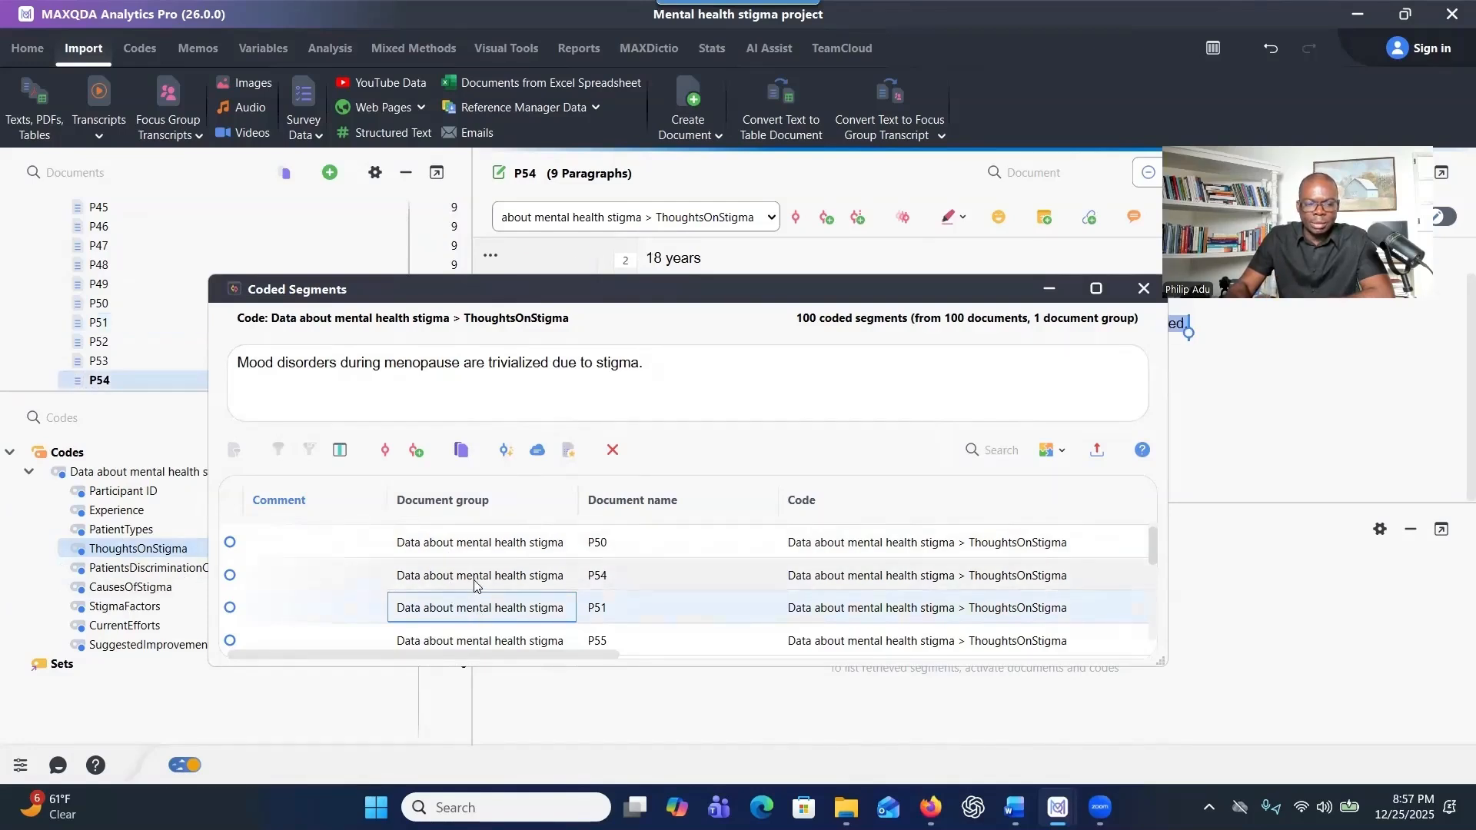
# Inspect the new-code and autocode options for P54's ThoughtsOnStigma segment without coding anything, and close the coded segments overview.
pyautogui.moveTo(238, 363); pyautogui.dragTo(780, 364)
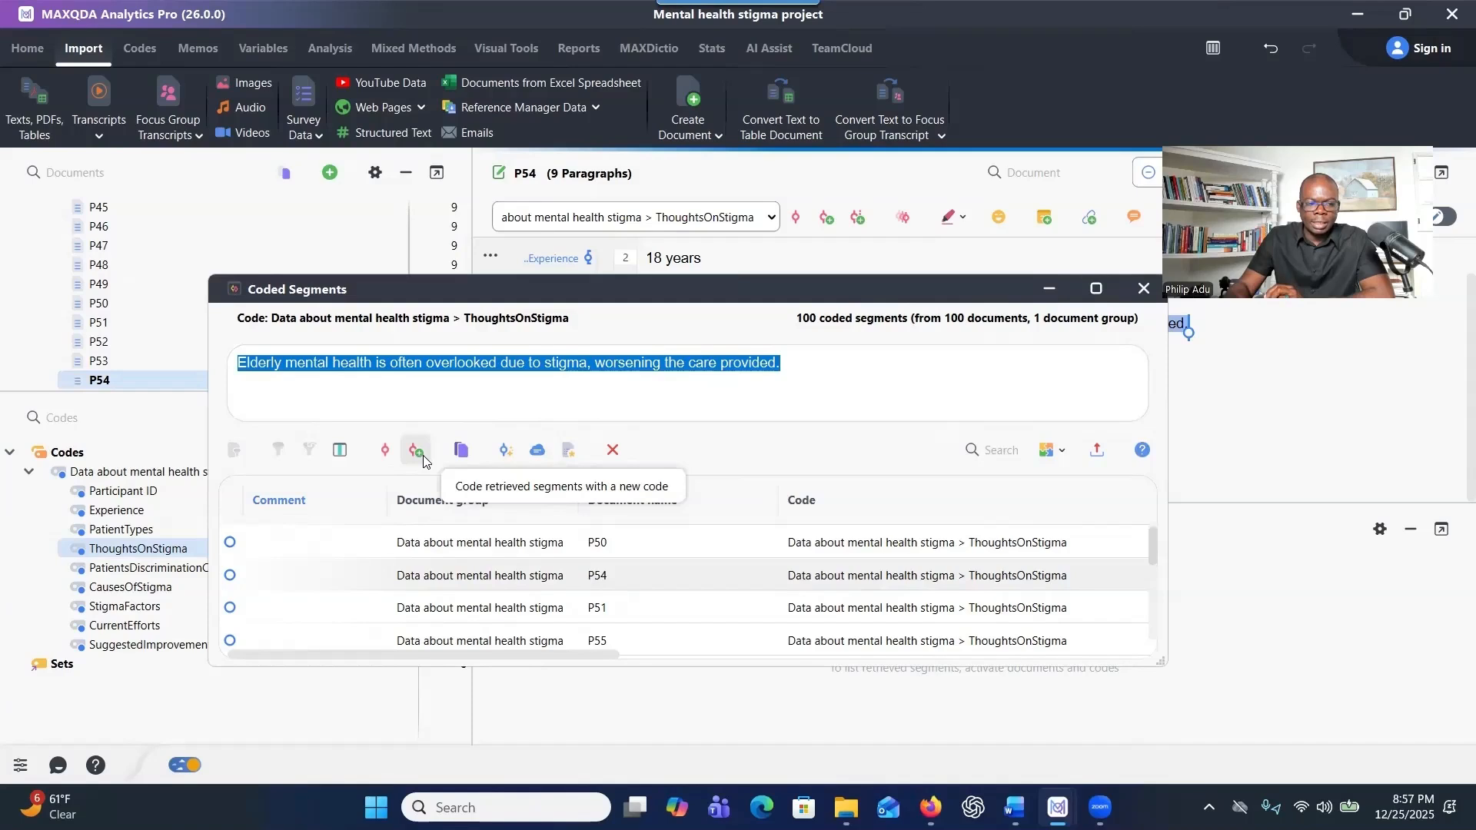
pyautogui.click(417, 451)
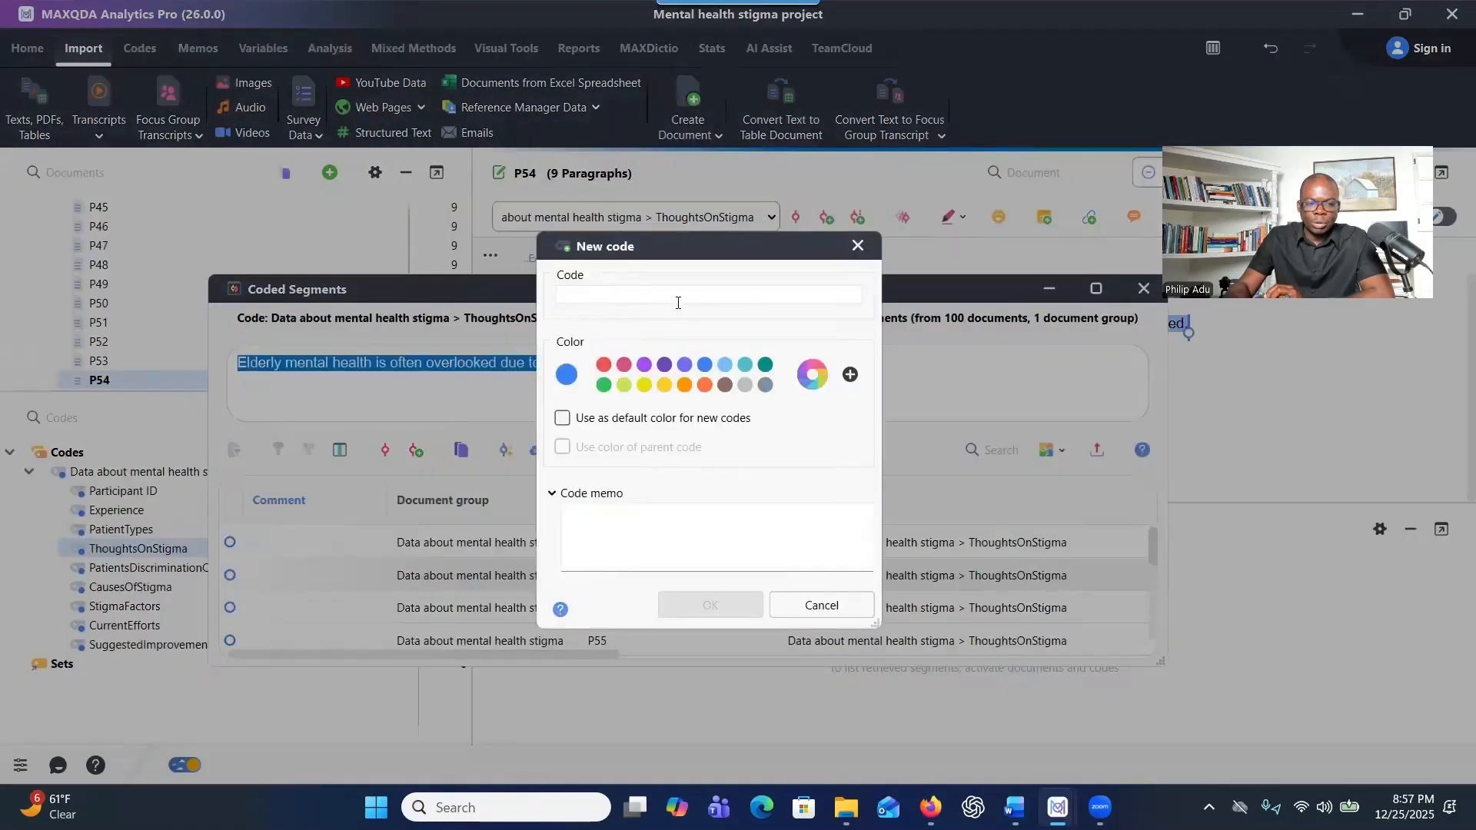
pyautogui.press('Escape')
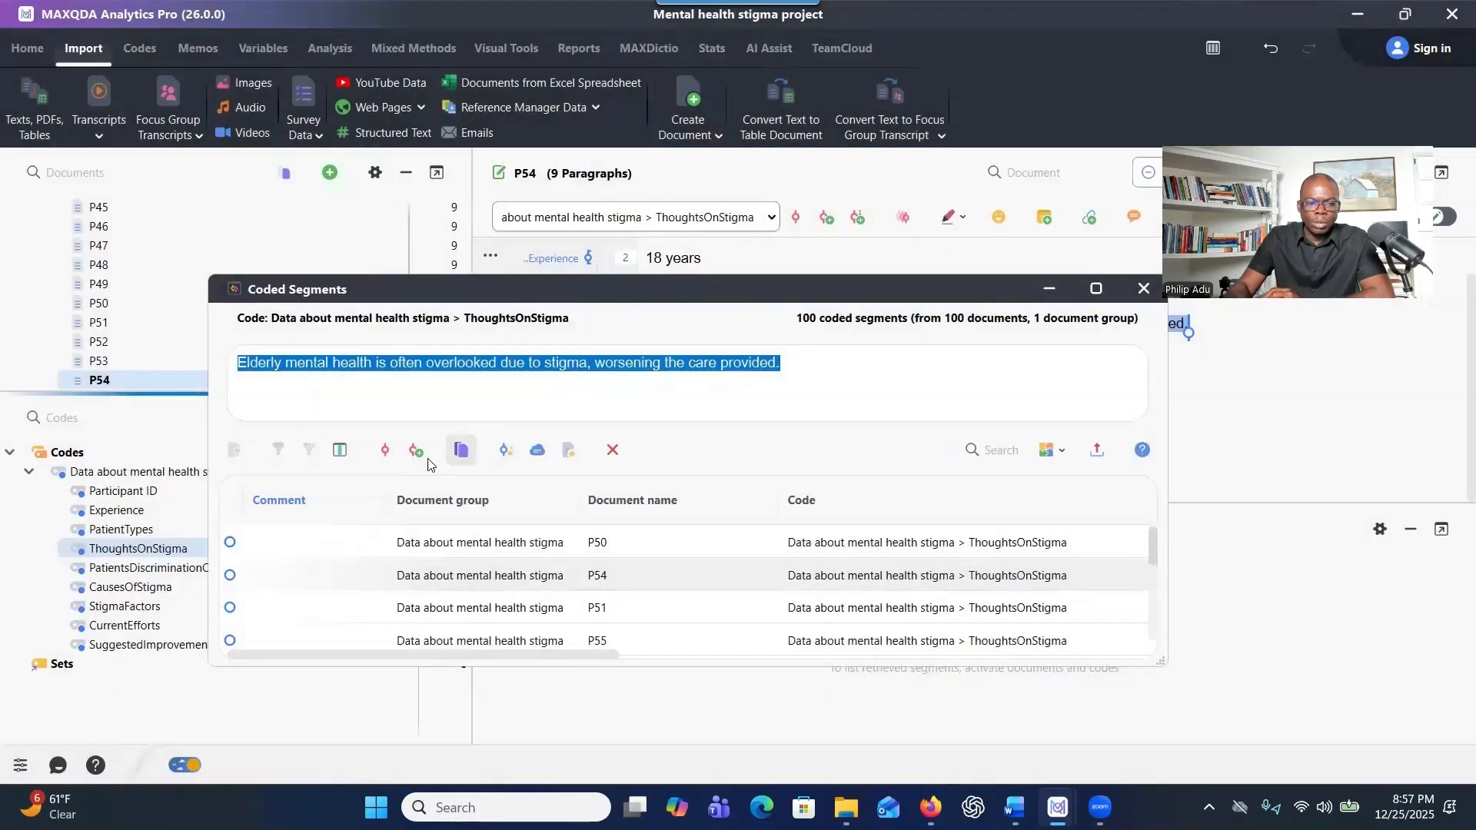
pyautogui.click(385, 450)
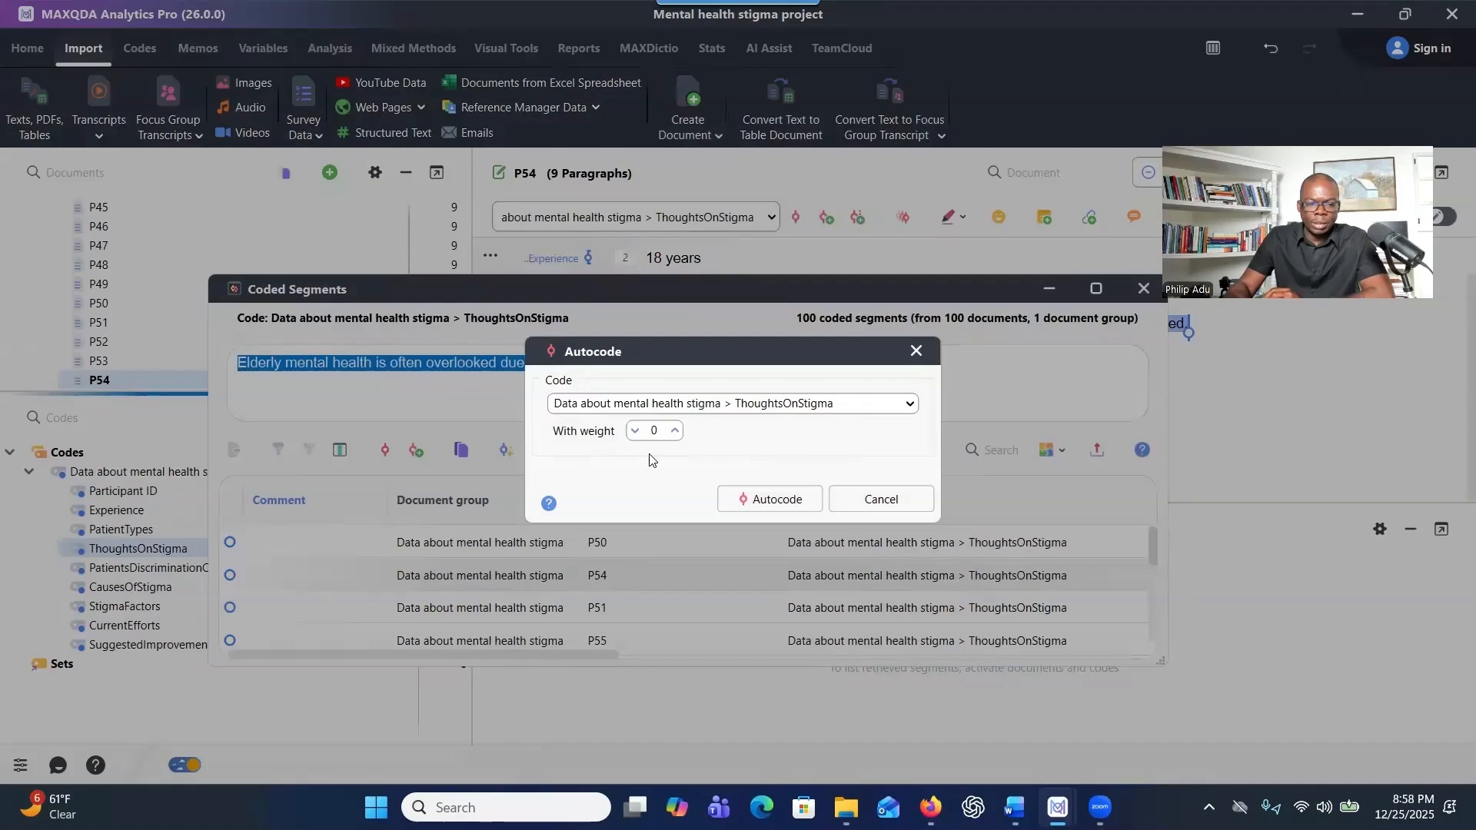
pyautogui.click(916, 408)
pyautogui.click(915, 408)
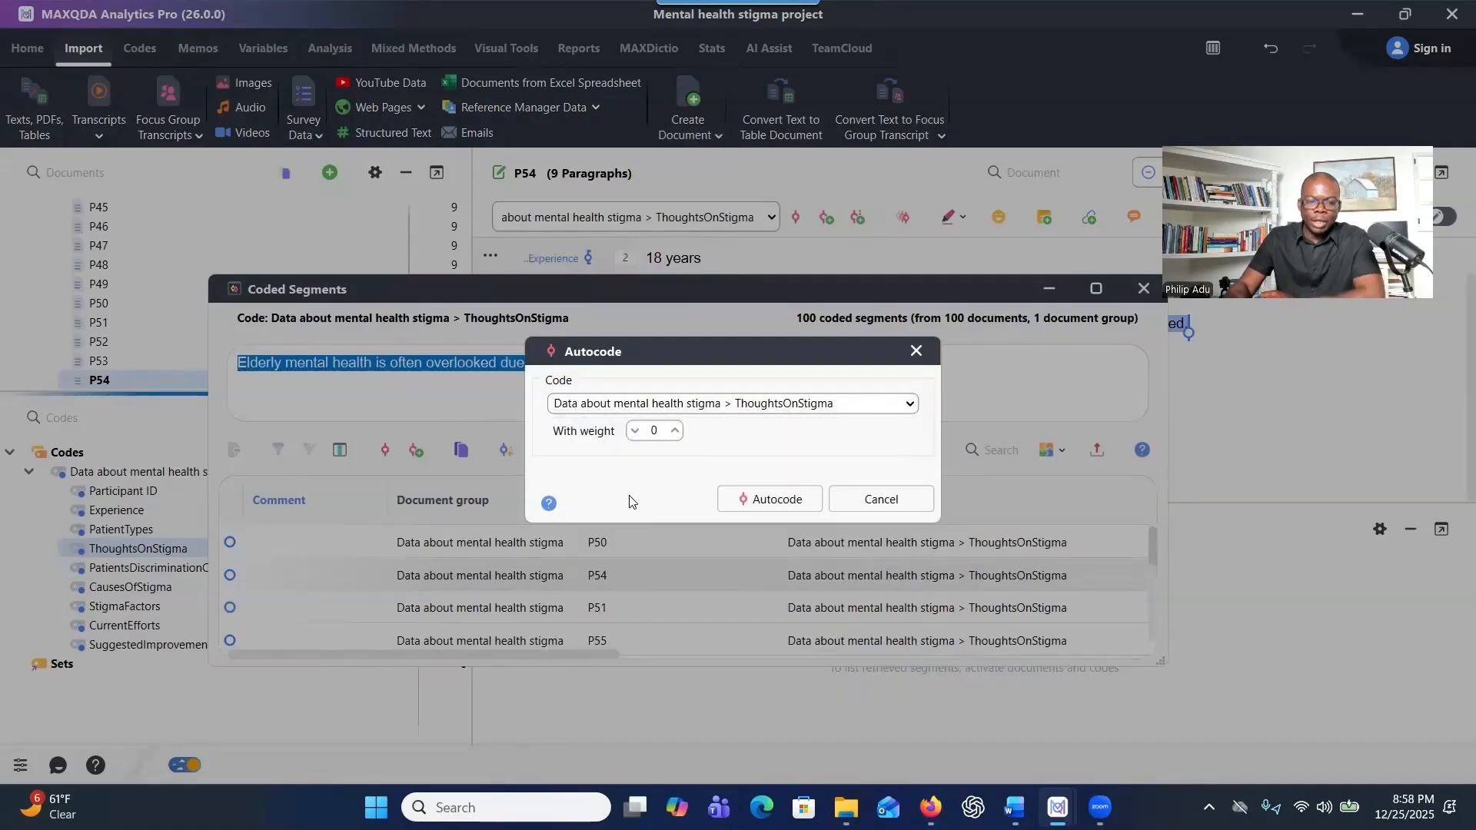
pyautogui.click(916, 352)
pyautogui.click(595, 400)
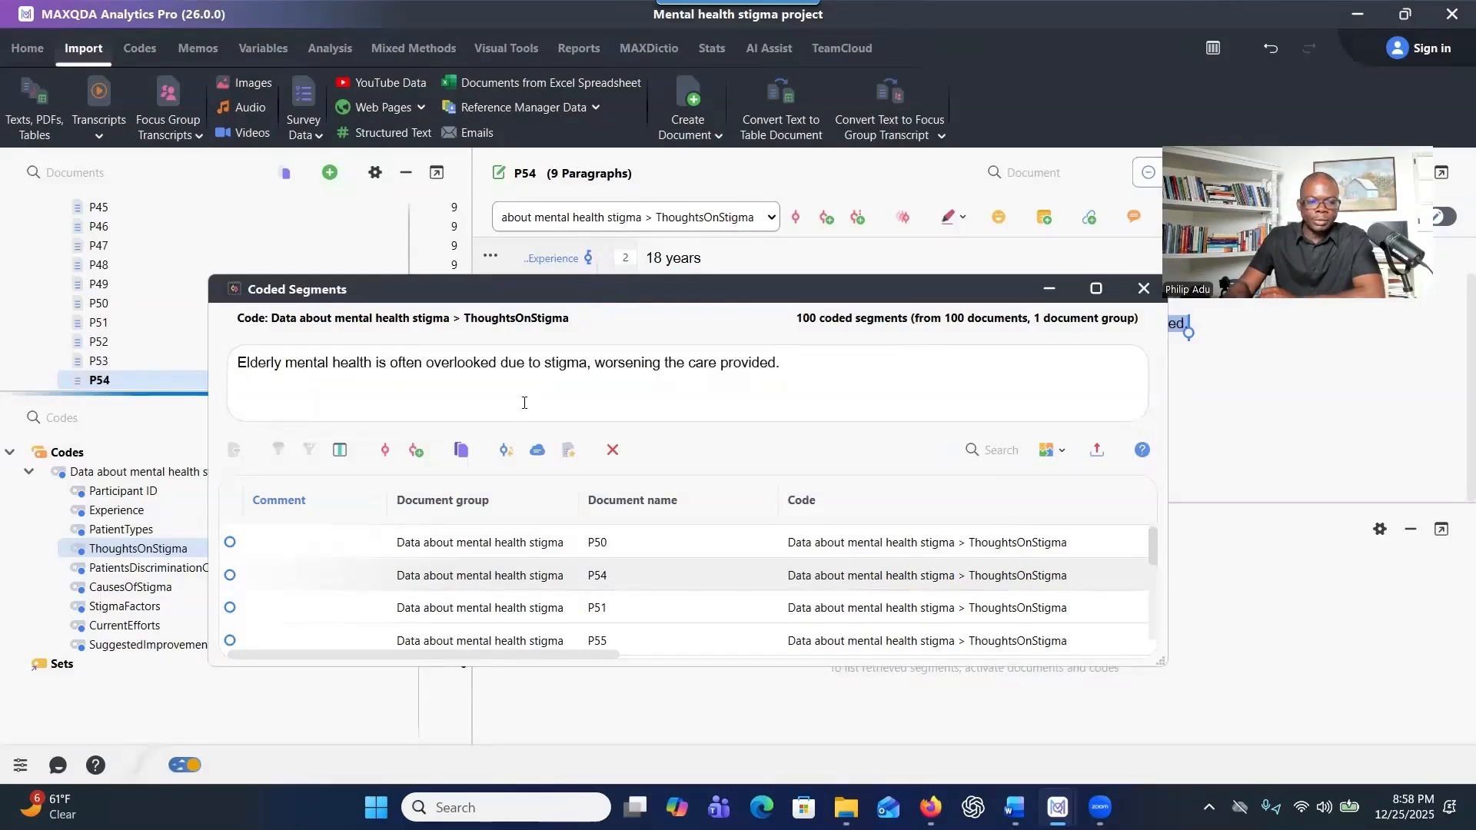
pyautogui.moveTo(745, 287); pyautogui.dragTo(595, 298)
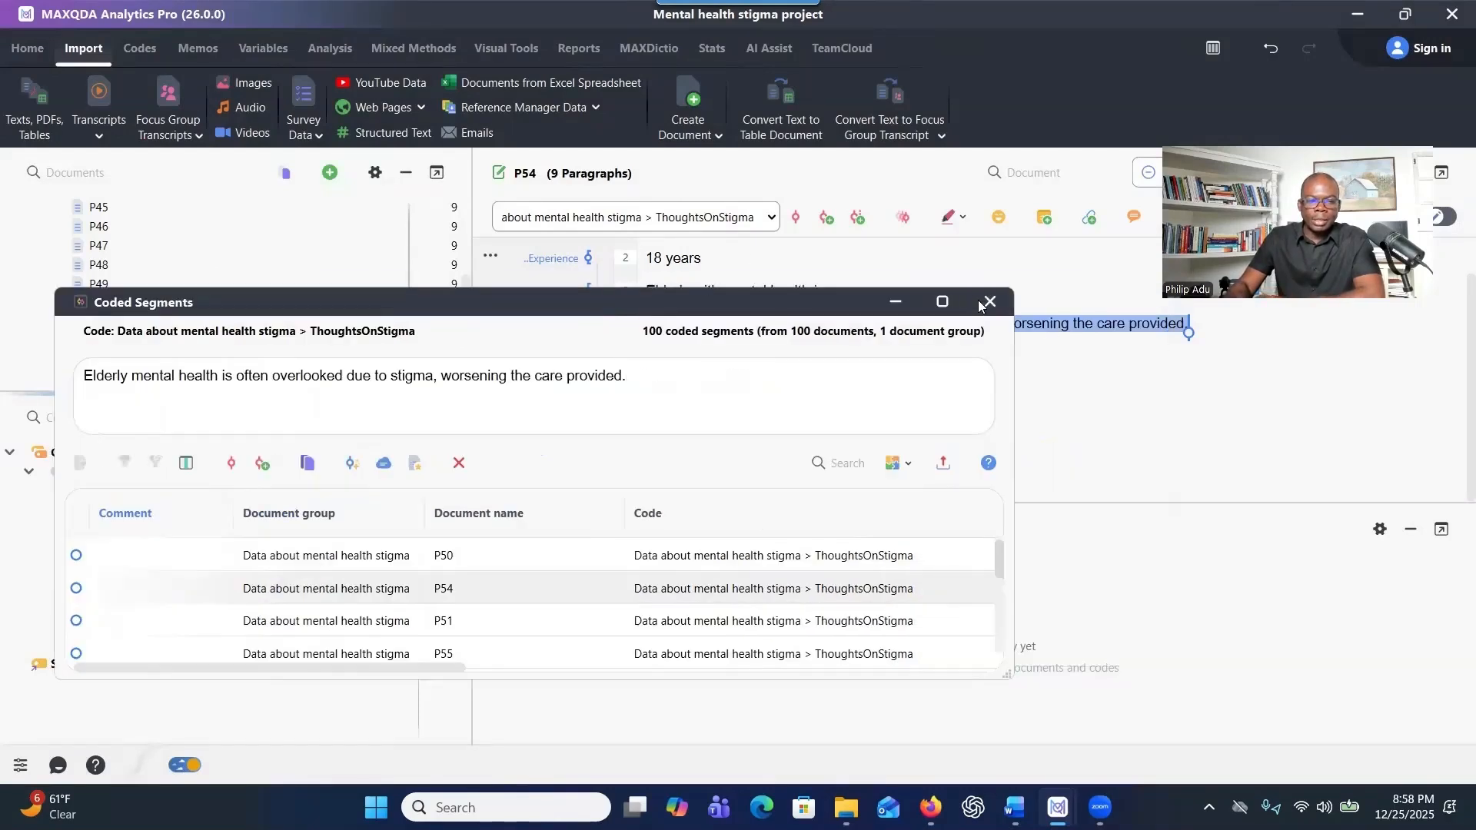
pyautogui.click(991, 300)
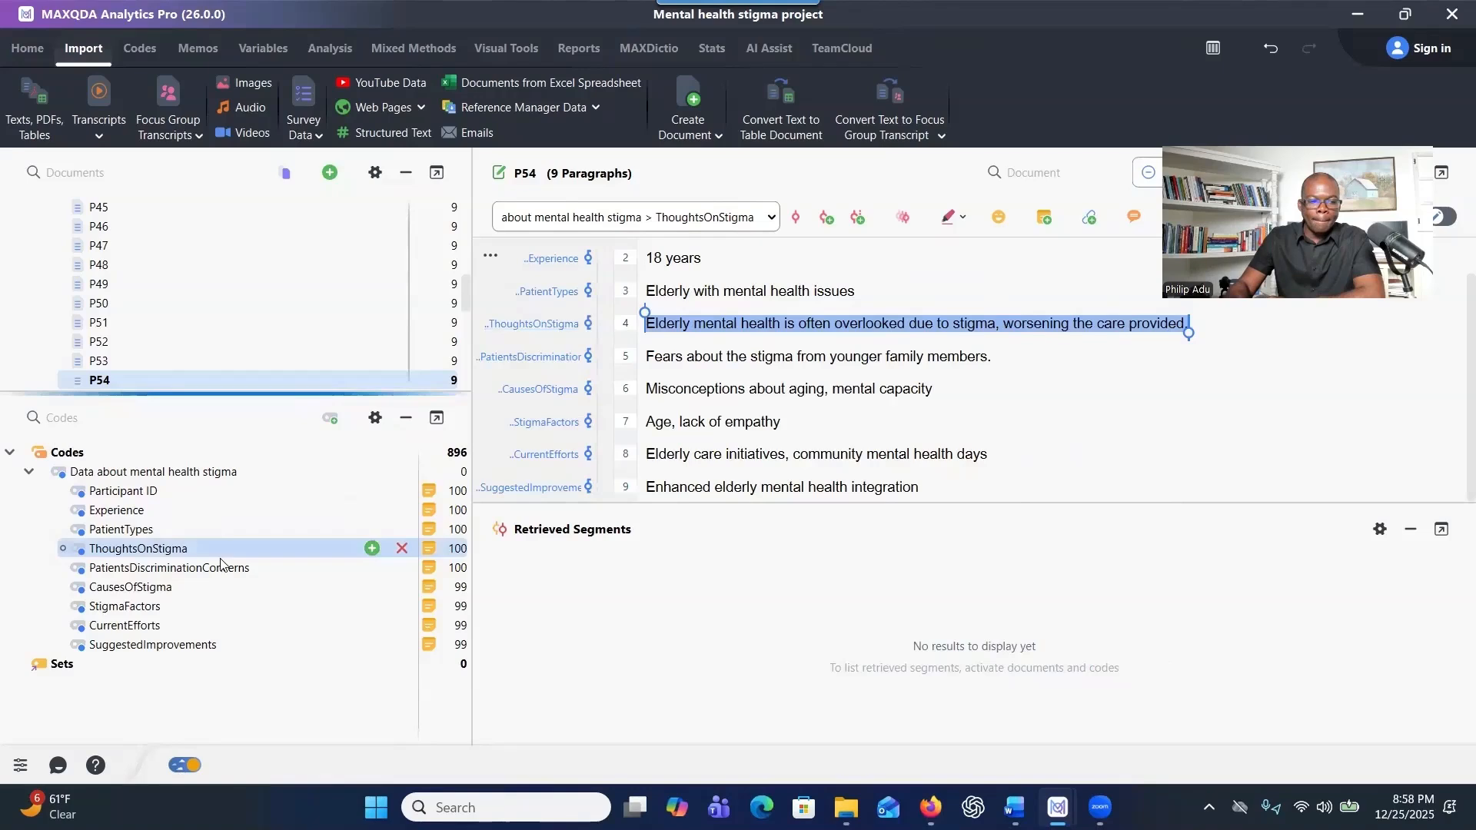
# Open the coded segments of the CausesOfStigma code, review the responses of P83 and P98, and close the overview.
pyautogui.doubleClick(186, 588)
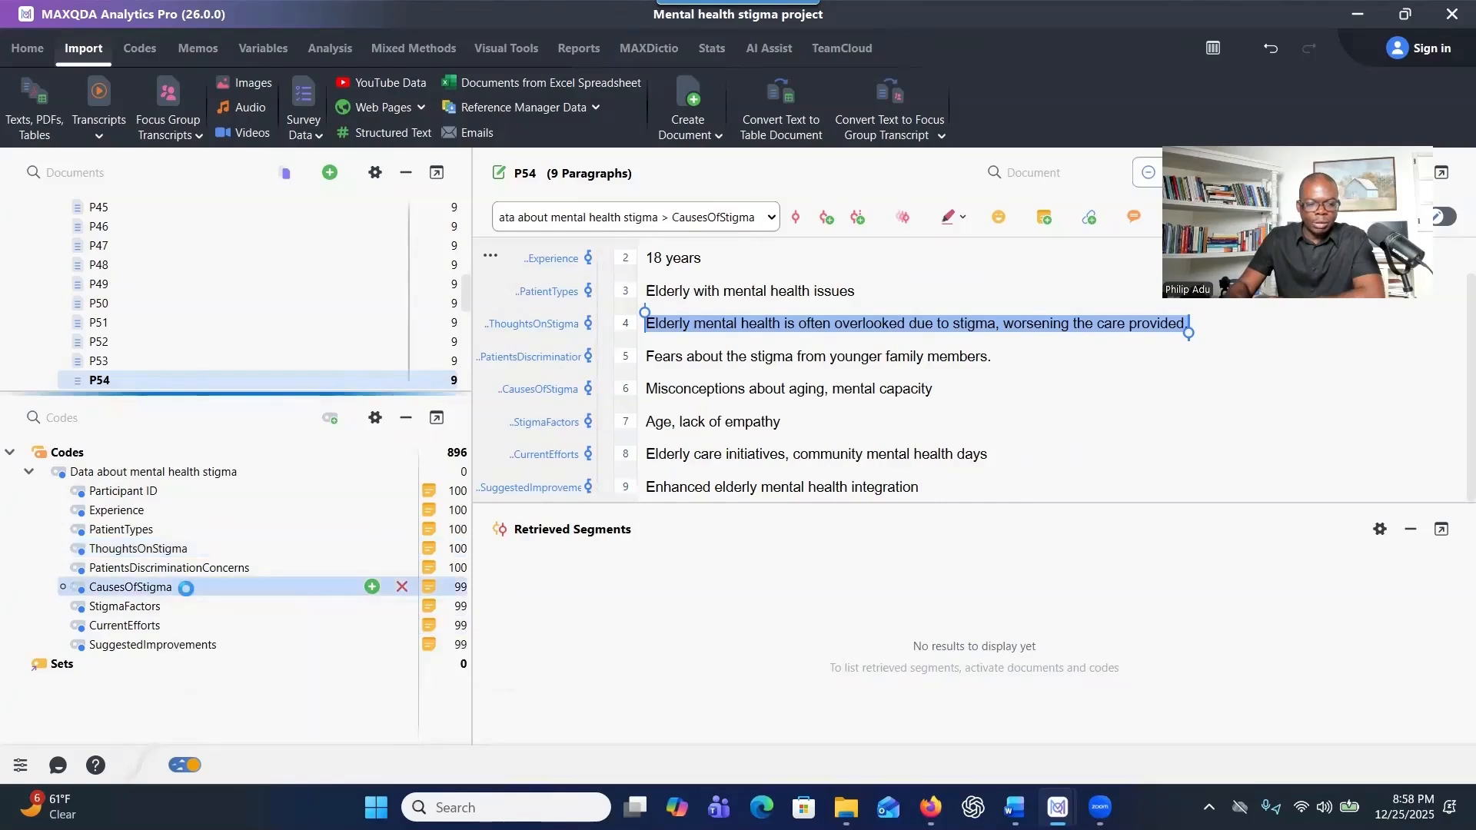
pyautogui.click(394, 588)
pyautogui.click(323, 619)
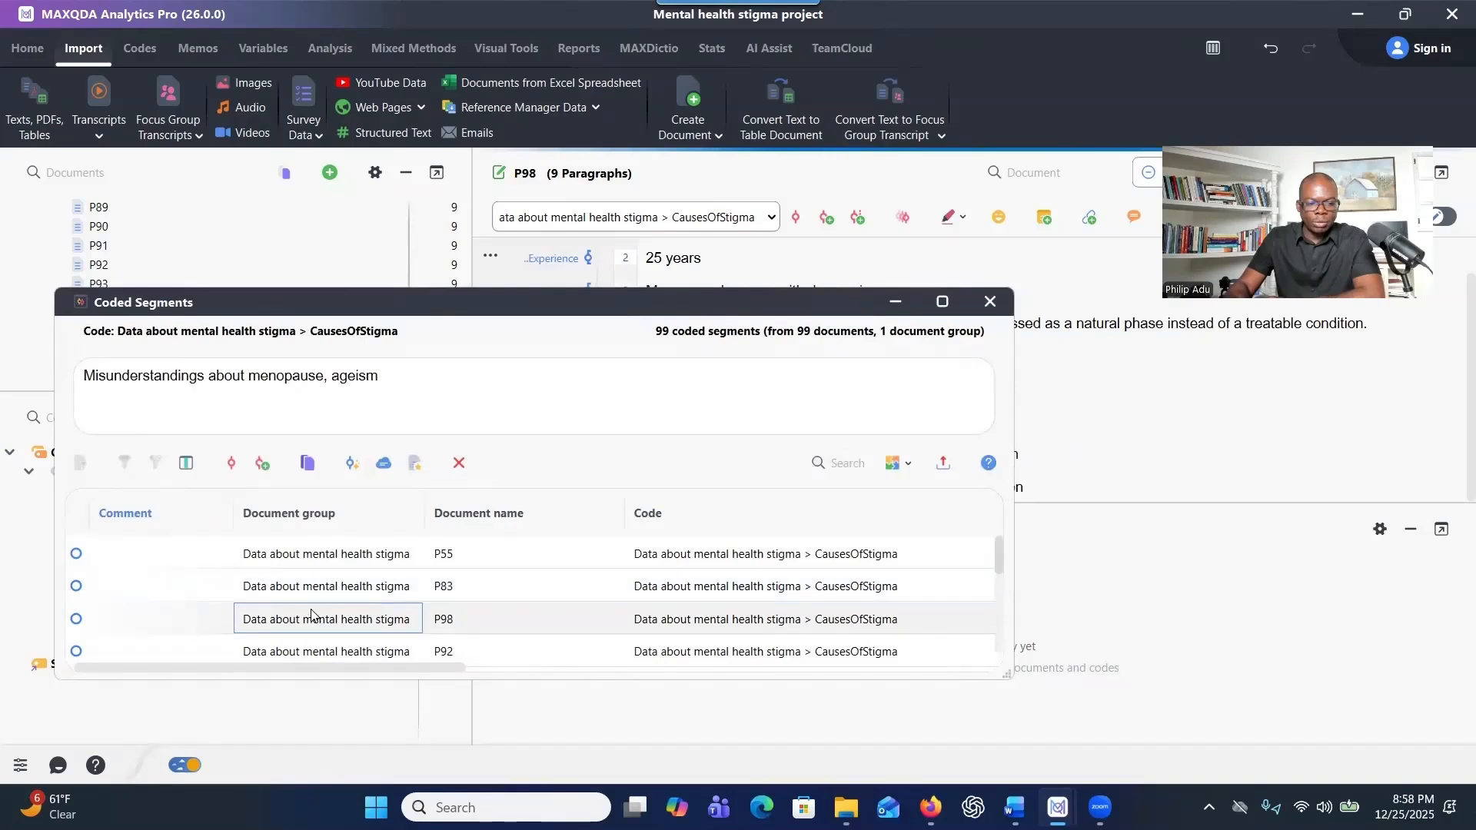
pyautogui.click(385, 385)
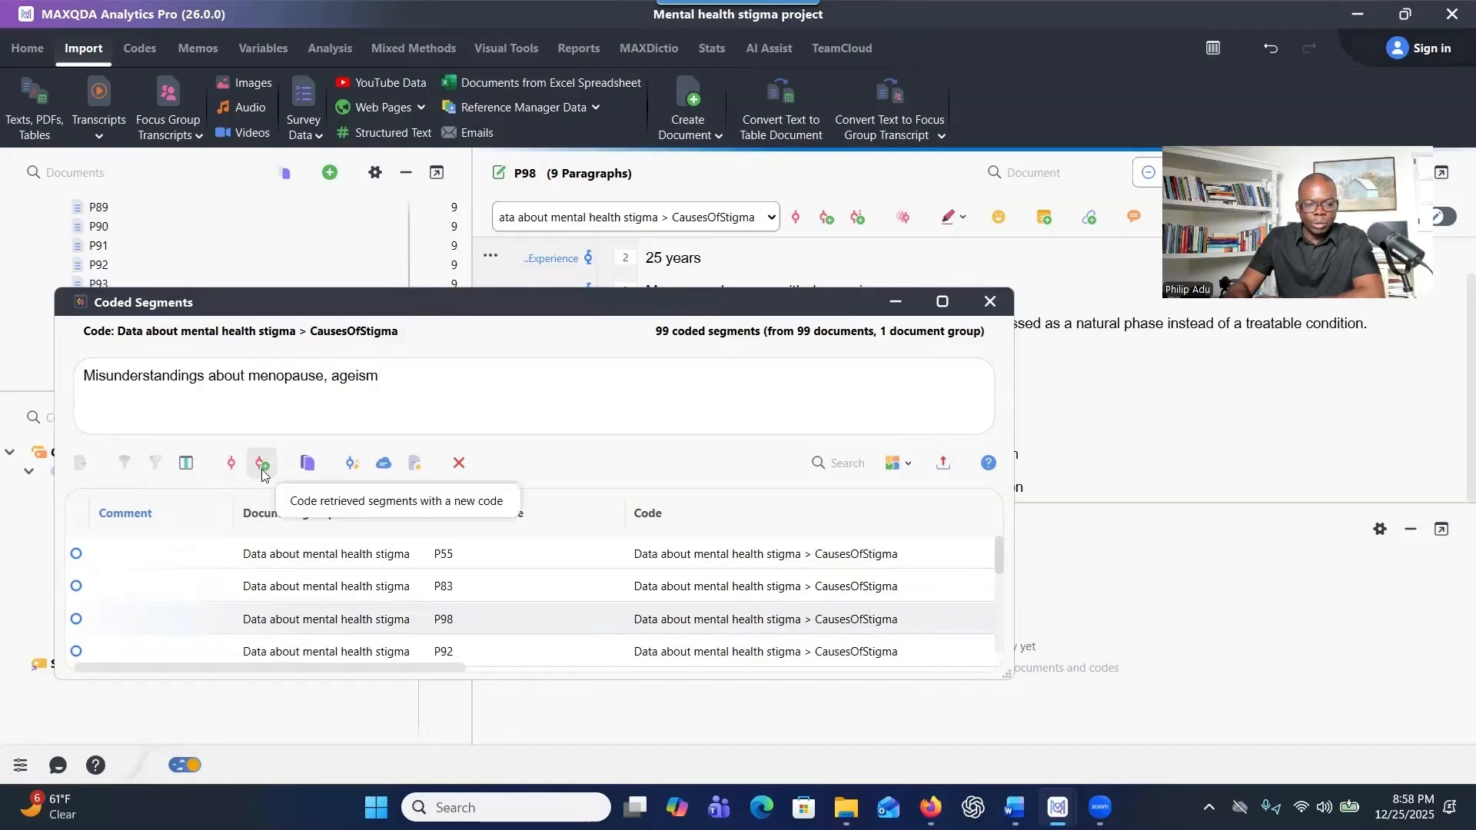
pyautogui.click(990, 302)
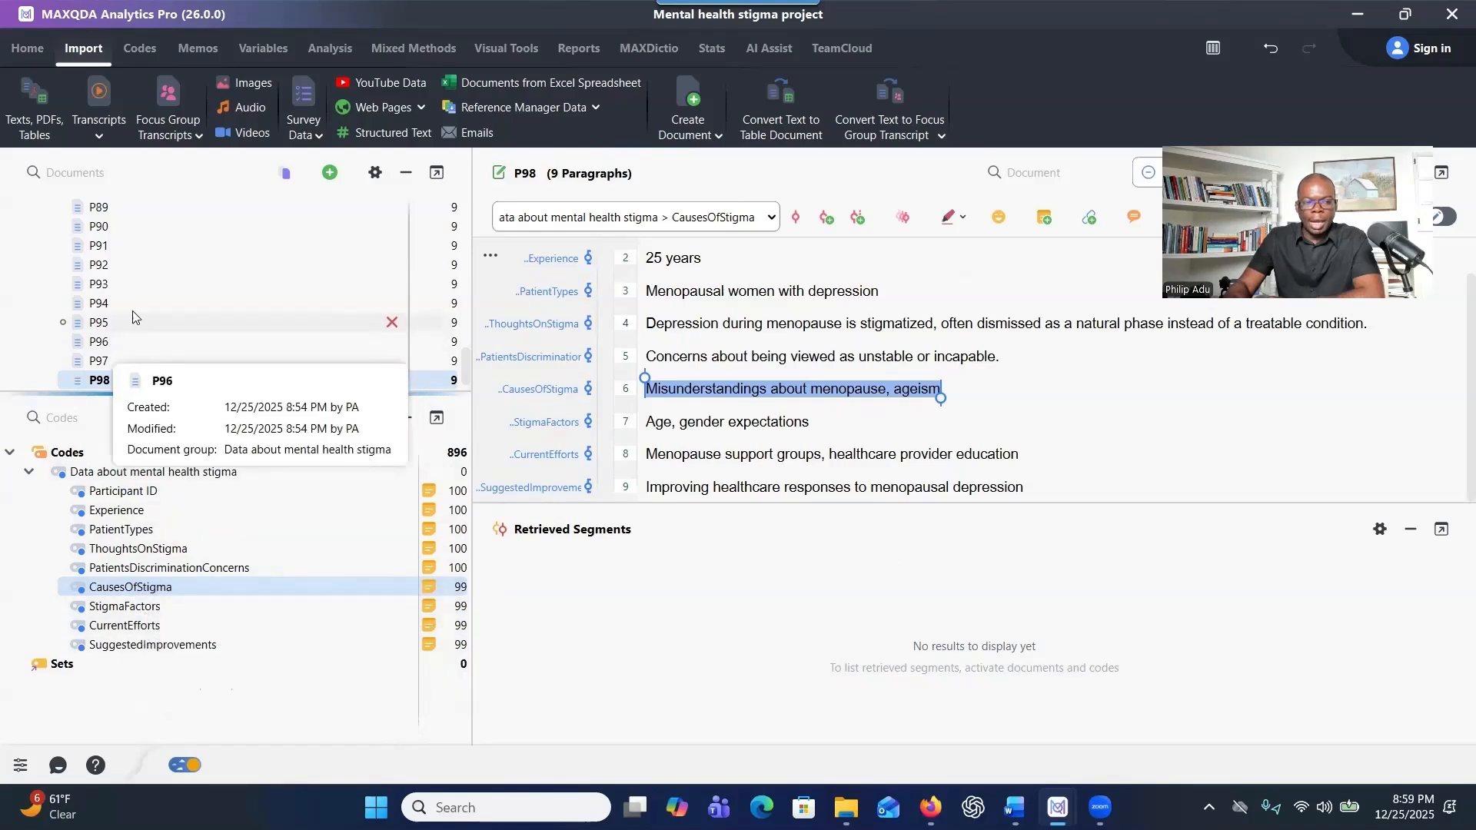
# Return to participant P1's document at the start of the survey folder and review its coded responses.
pyautogui.scroll(20, 139, 317)
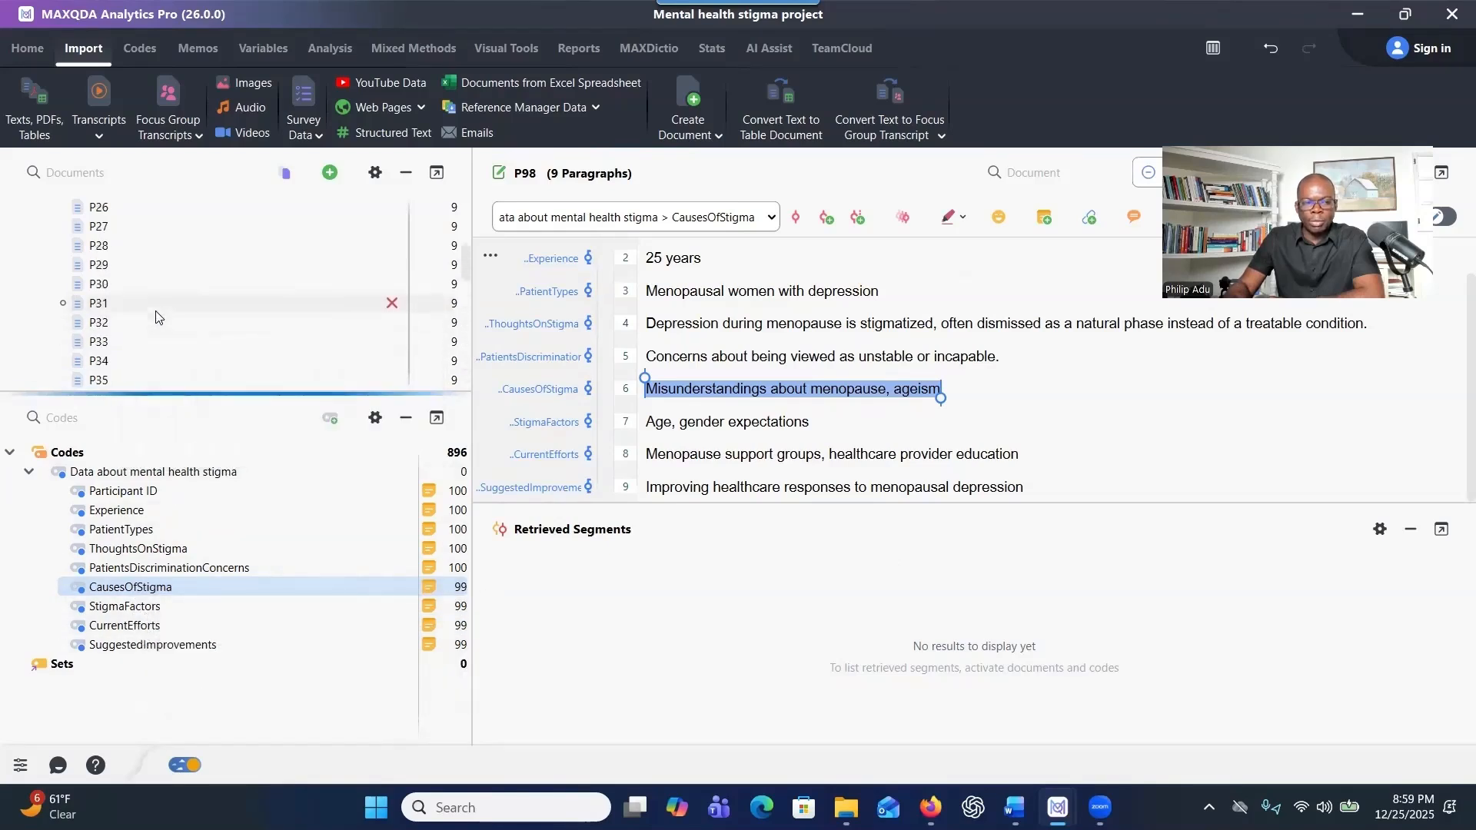
pyautogui.scroll(9, 156, 316)
pyautogui.click(107, 245)
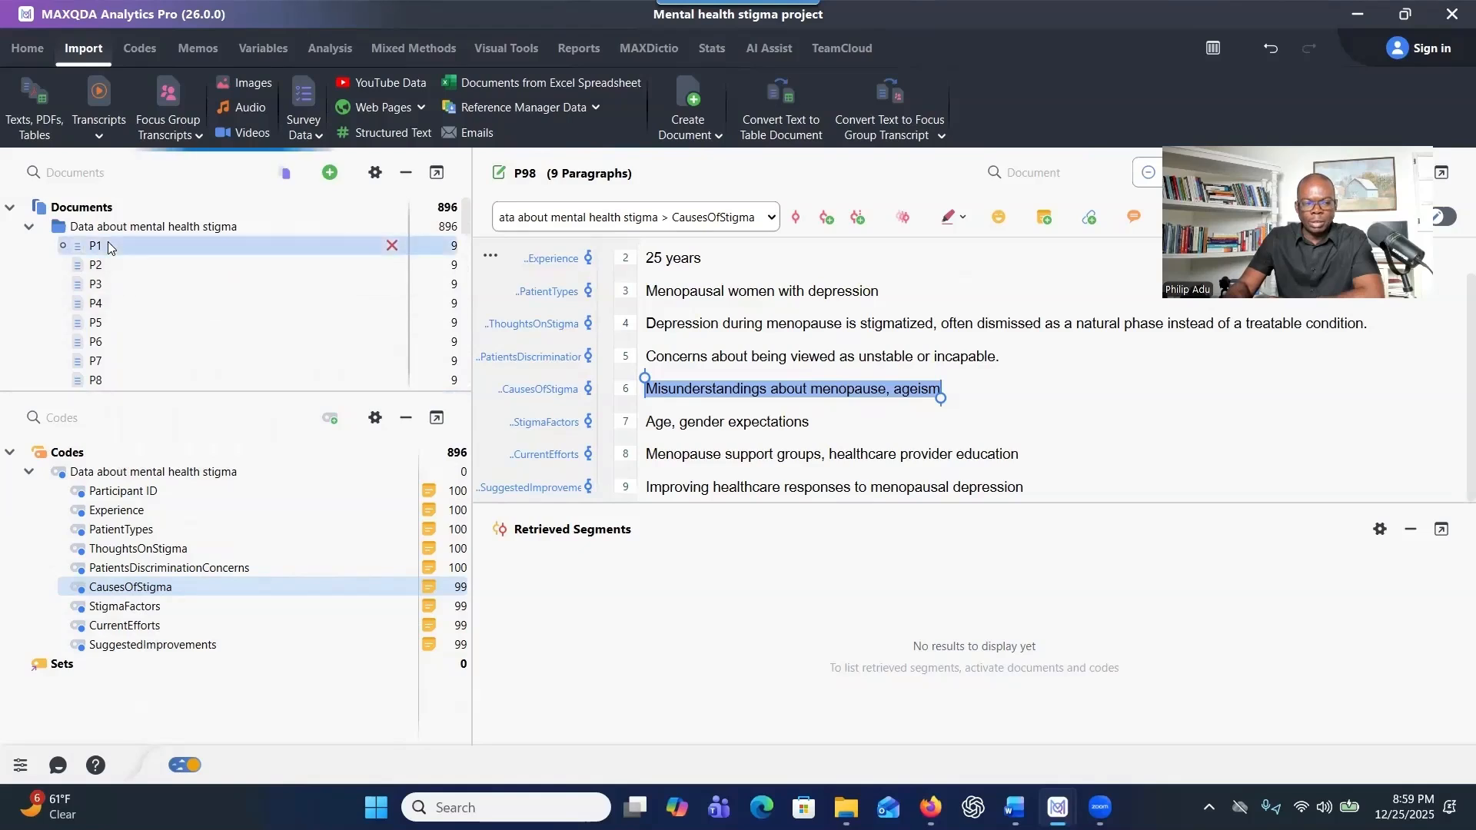
pyautogui.doubleClick(107, 245)
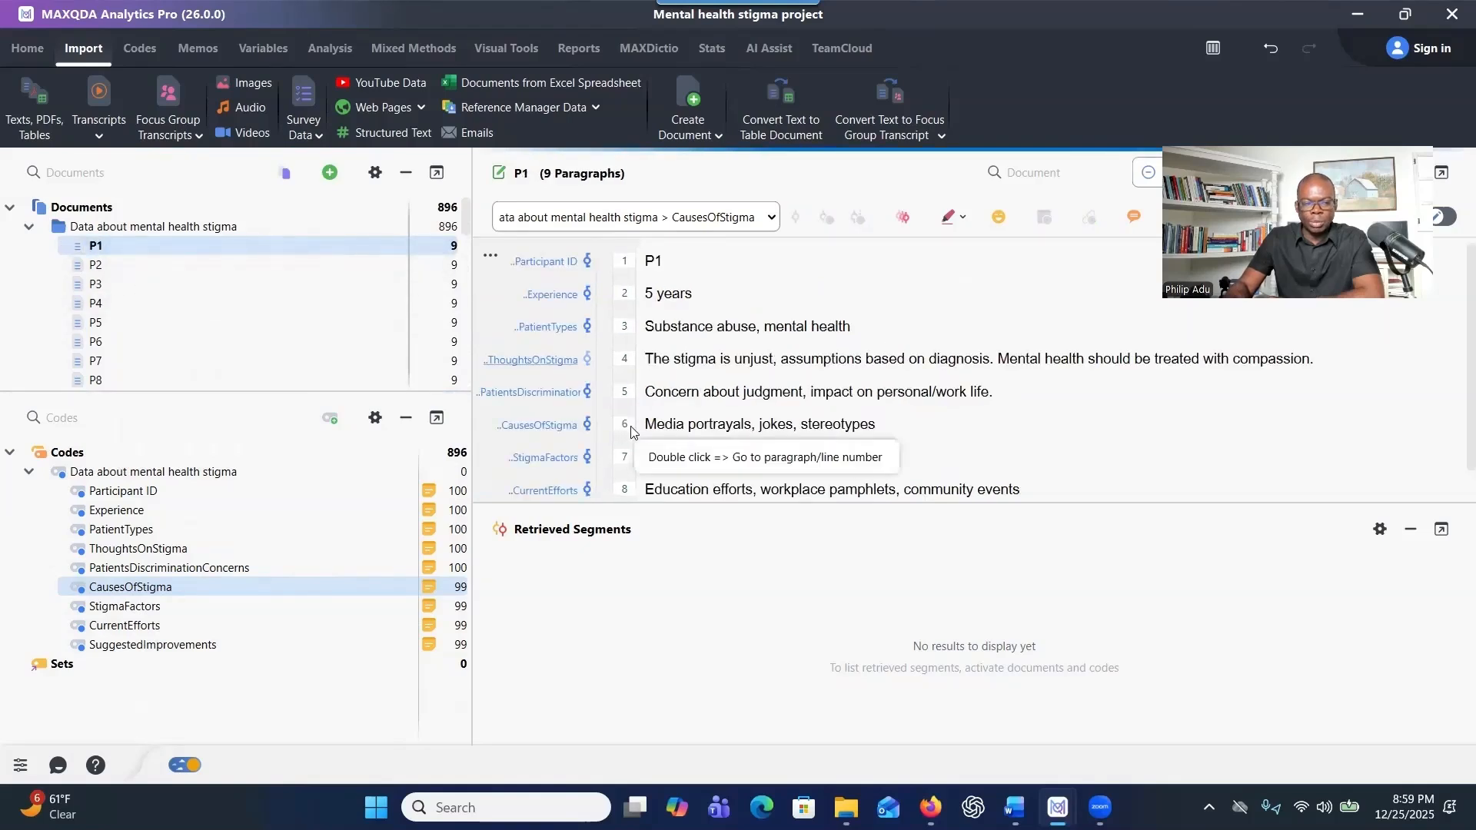
pyautogui.click(138, 265)
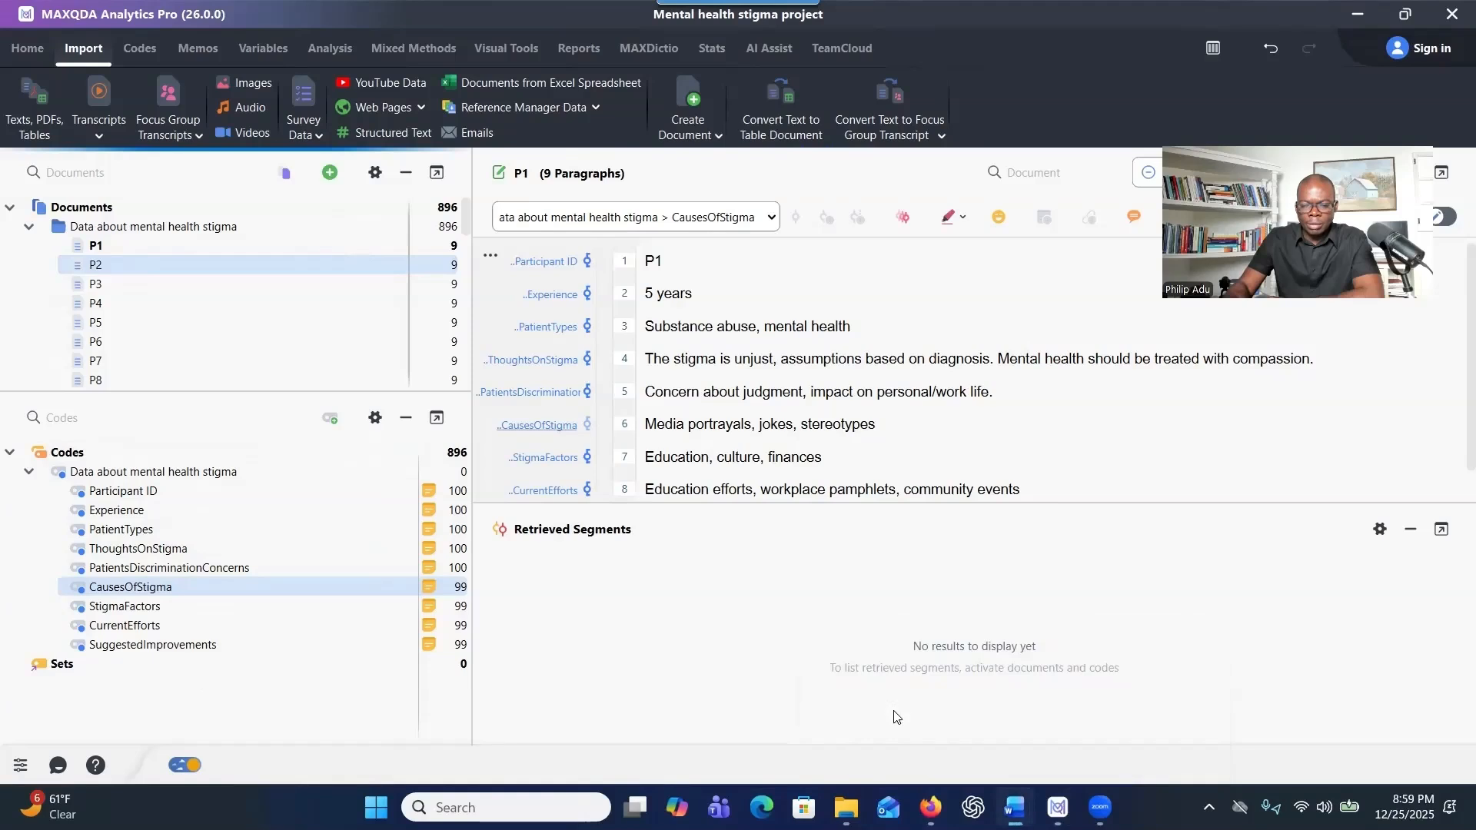
# Switch to the 'About MAXQDA Survey Process' document in Word and strike through the 'Data Preparation Process' heading.
pyautogui.moveTo(1015, 807)
pyautogui.click(1122, 692)
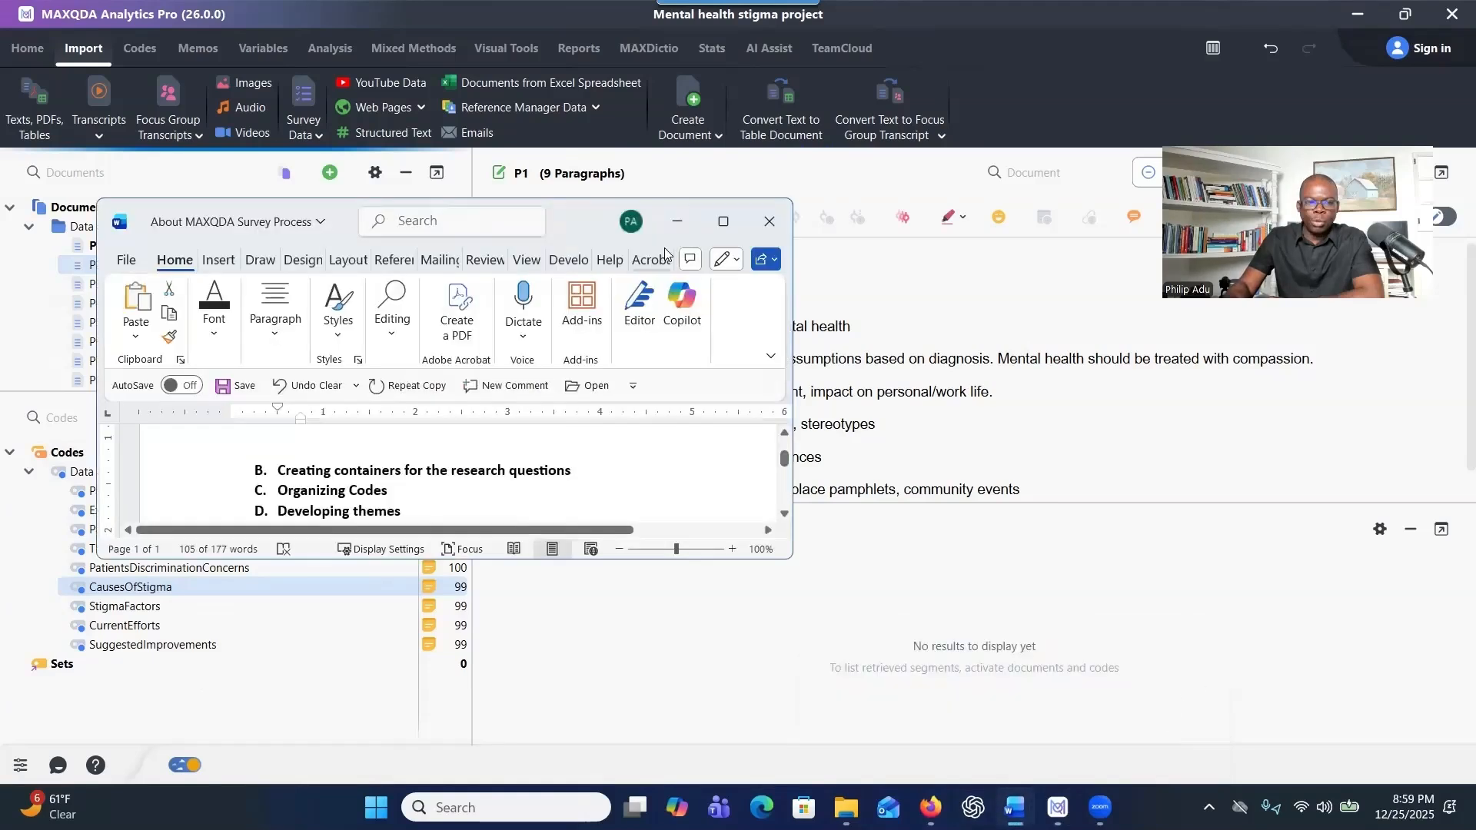
pyautogui.click(722, 220)
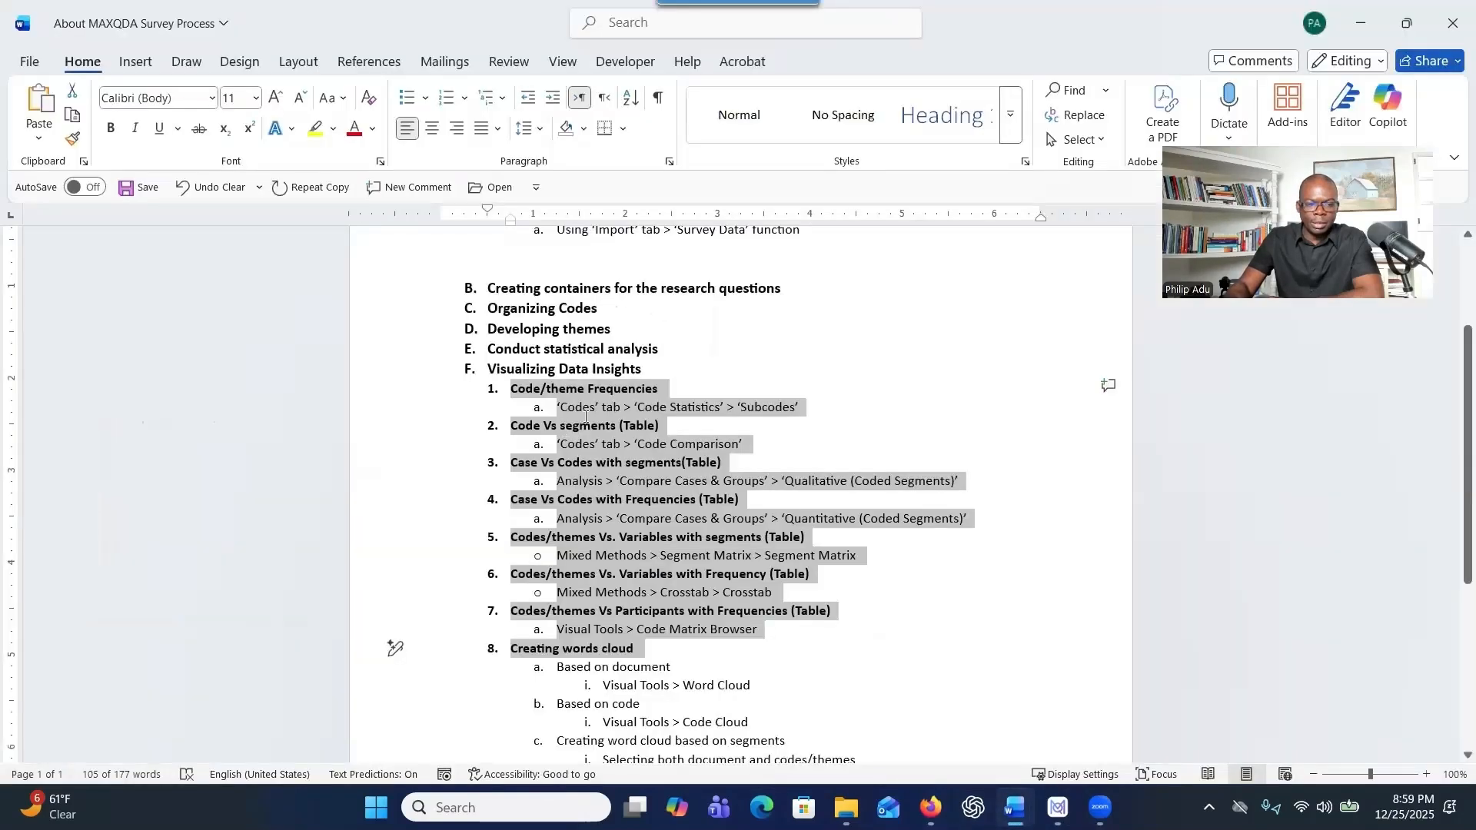
pyautogui.scroll(3, 586, 416)
pyautogui.click(389, 340)
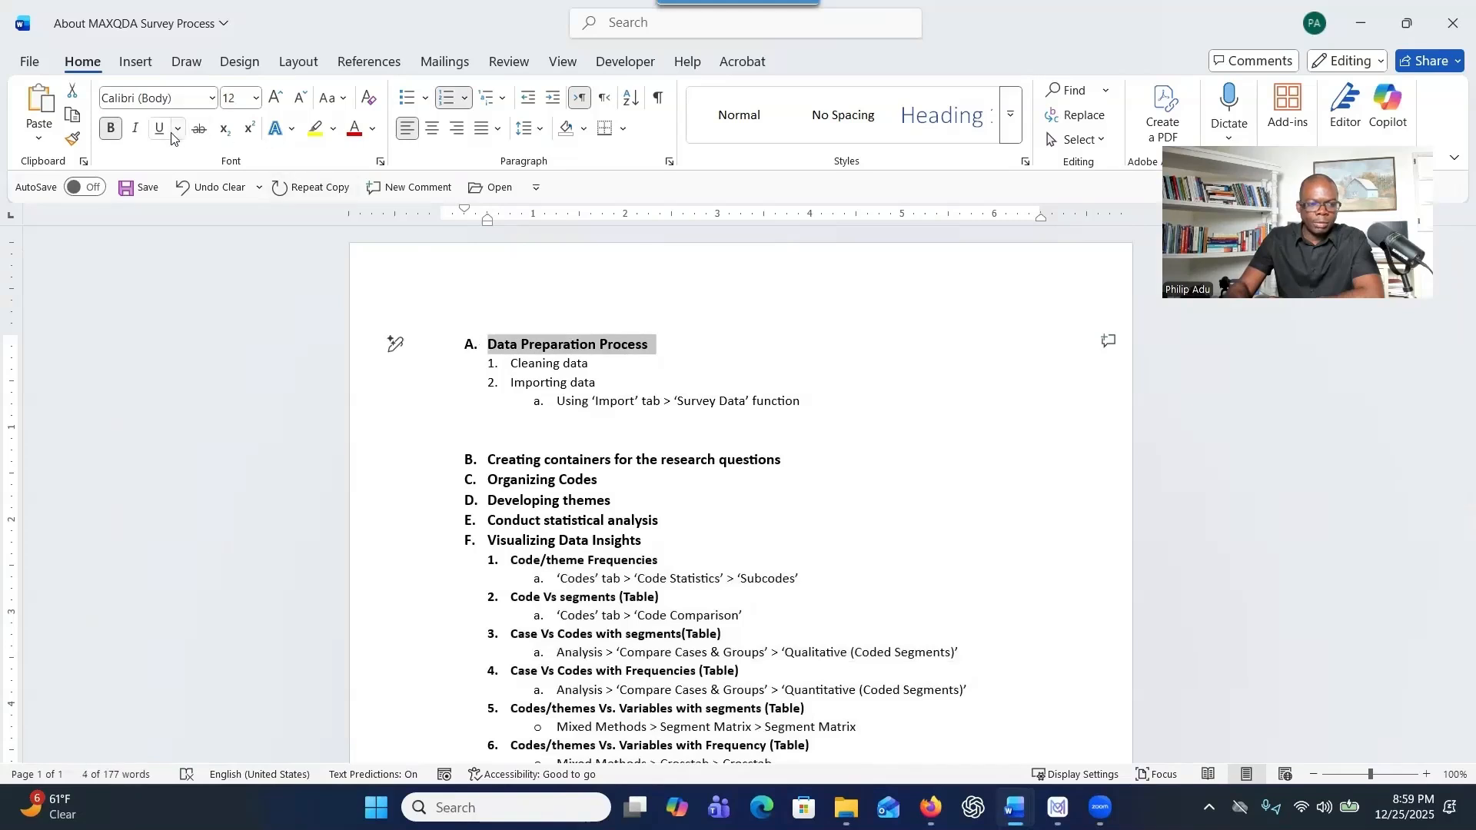
pyautogui.click(198, 128)
pyautogui.scroll(-1, 495, 419)
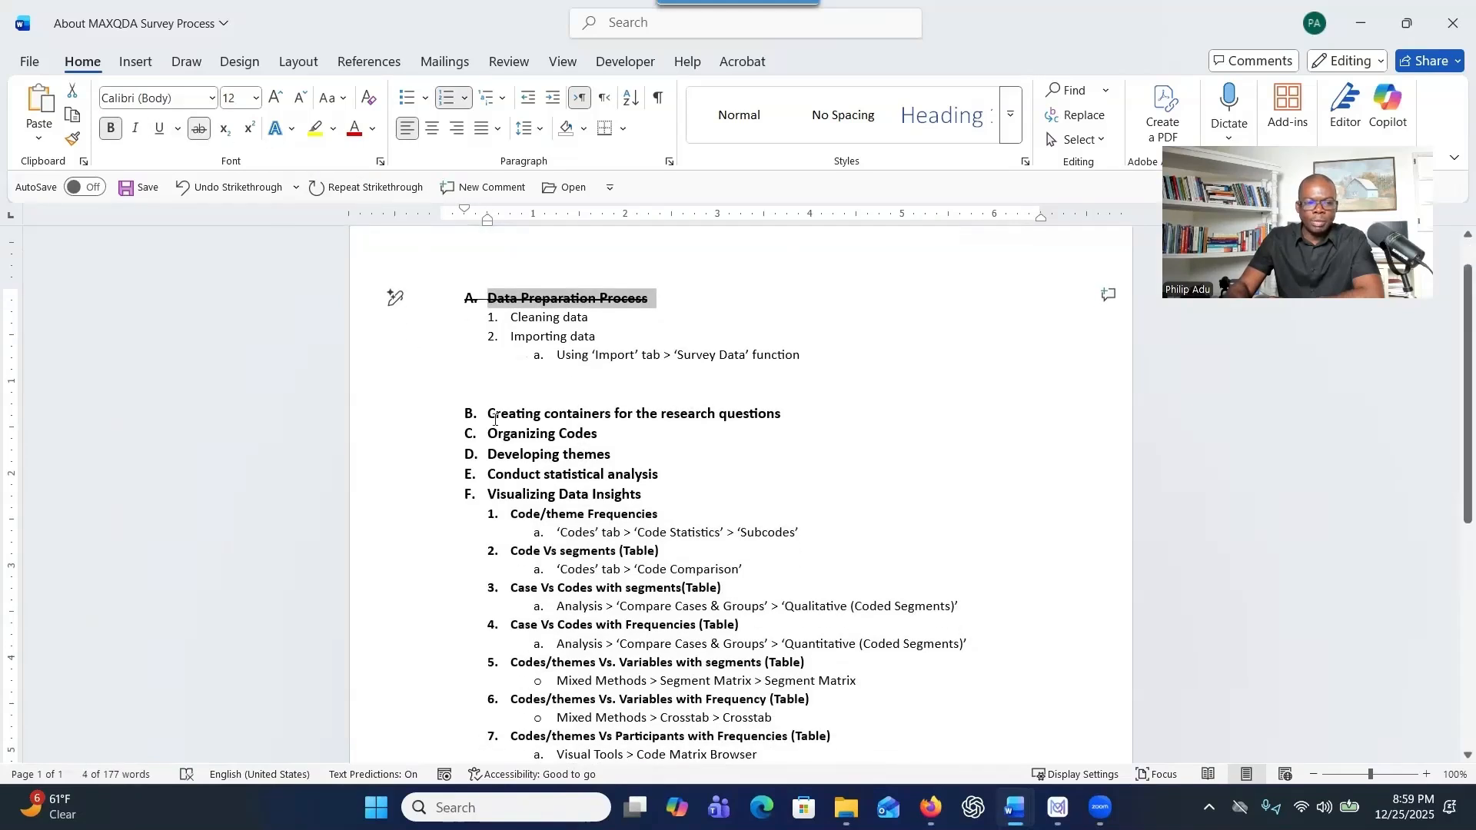
pyautogui.moveTo(392, 413); pyautogui.dragTo(392, 428)
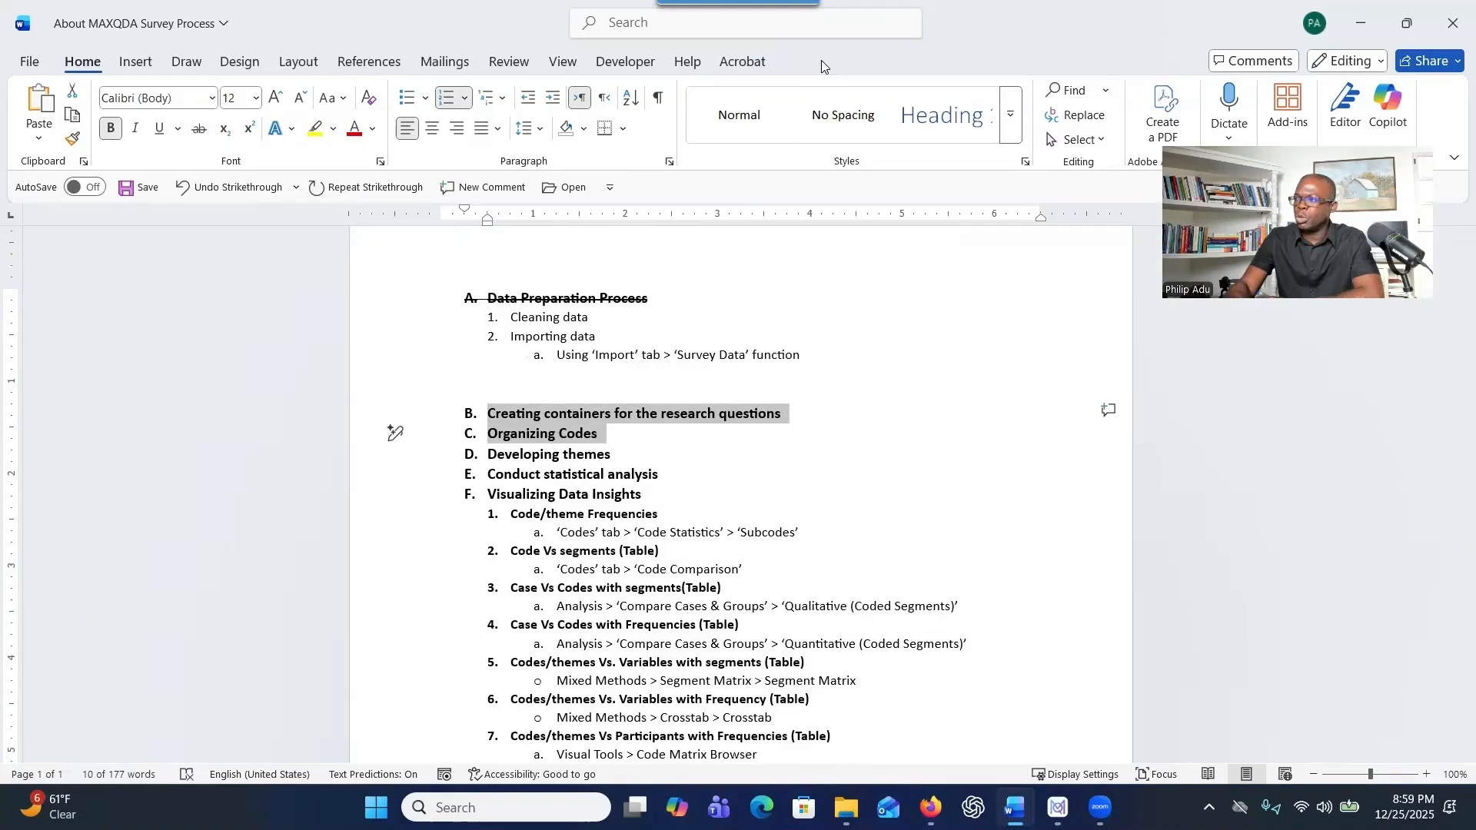
# Switch to the 'About Mental Health Stigma Data' document and review the research questions and the RQ1 and RQ2 labels.
pyautogui.hotkey('alt', 'Tab')
pyautogui.hotkey('alt', 'Tab')
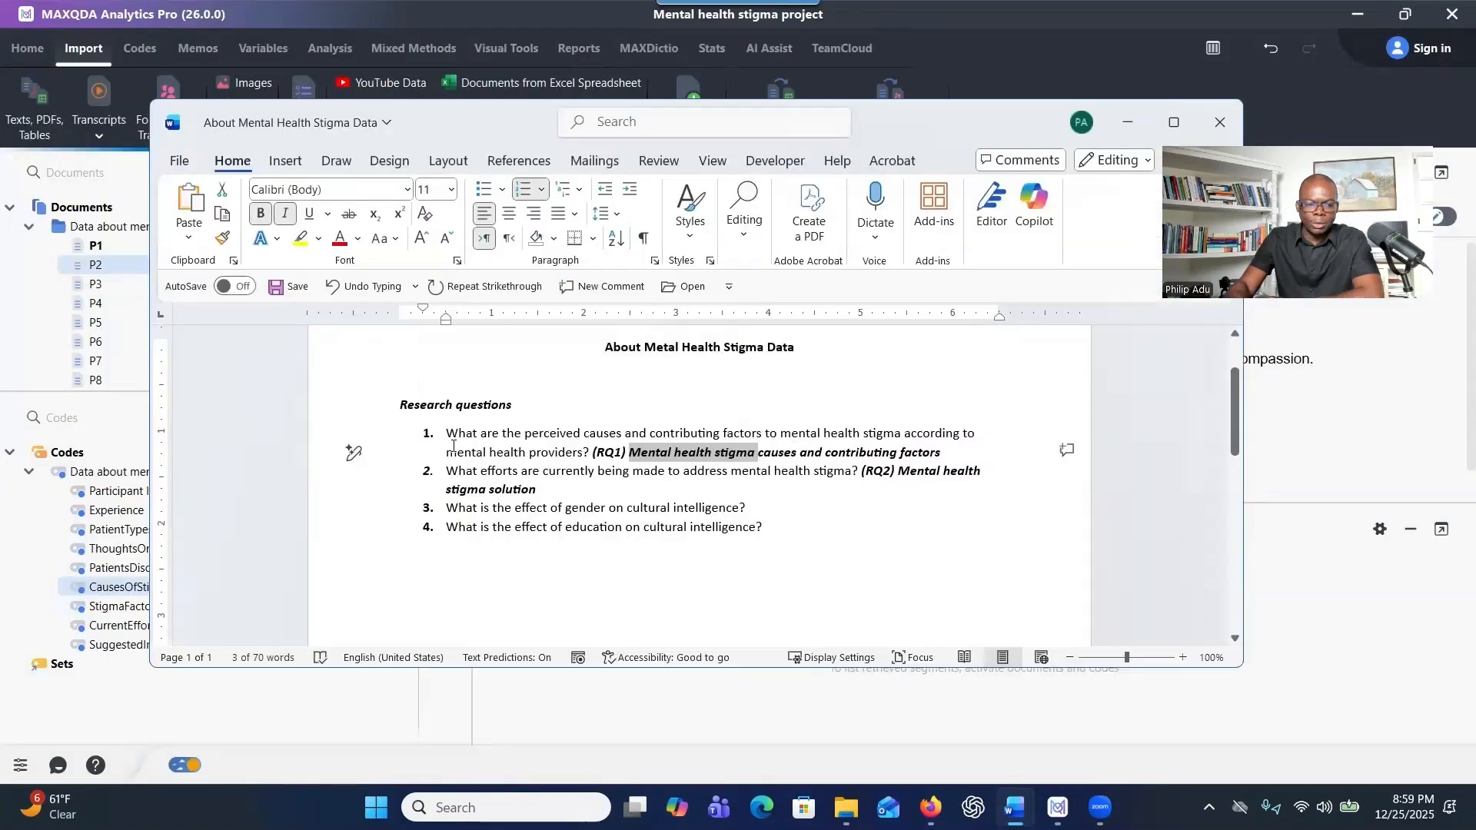
pyautogui.moveTo(446, 434)
pyautogui.mouseDown()
pyautogui.moveTo(618, 455)
pyautogui.moveTo(443, 416)
pyautogui.moveTo(538, 486)
pyautogui.mouseUp()
pyautogui.click(444, 435)
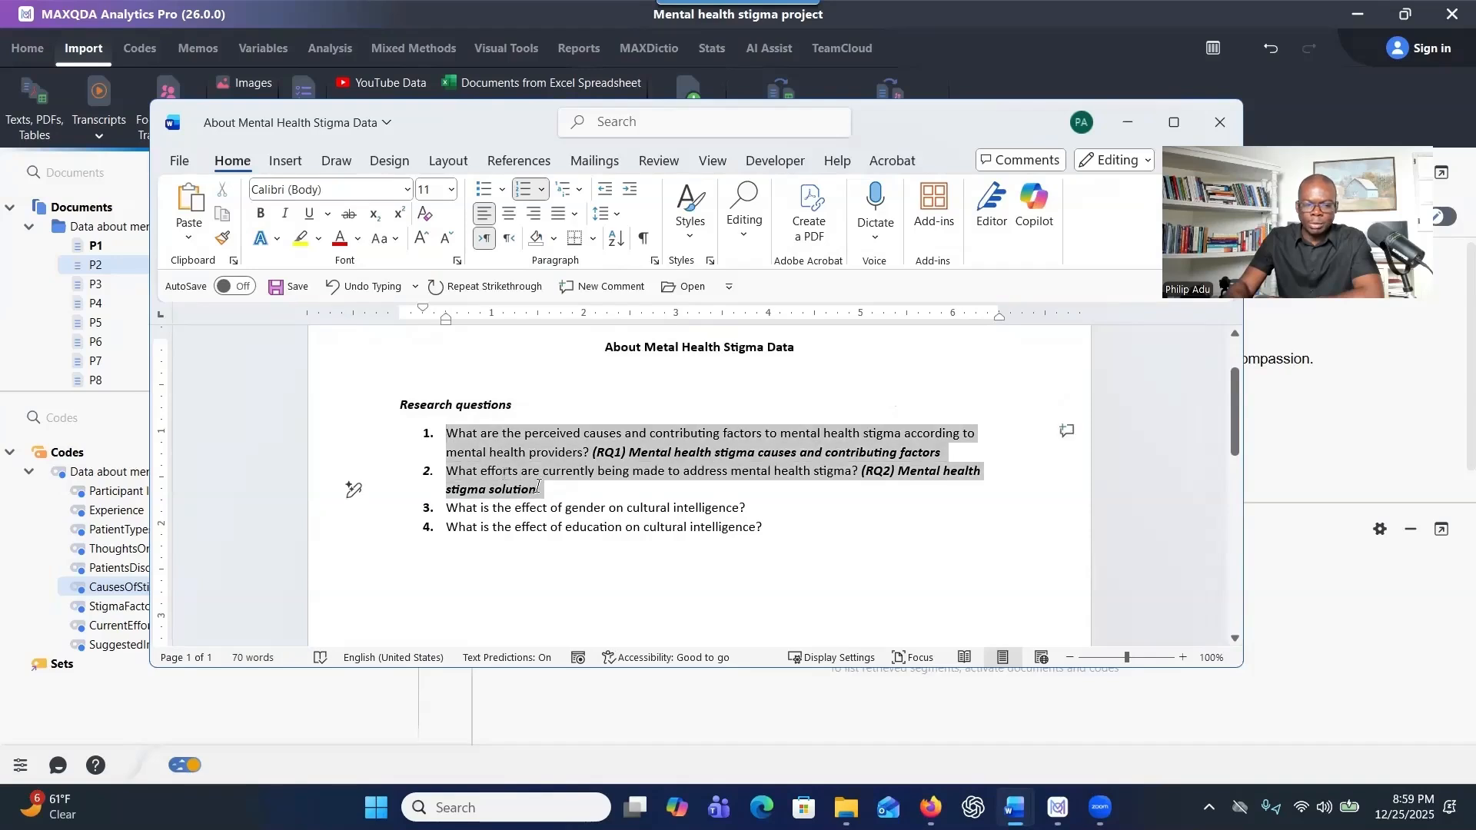
pyautogui.moveTo(446, 507); pyautogui.dragTo(690, 554)
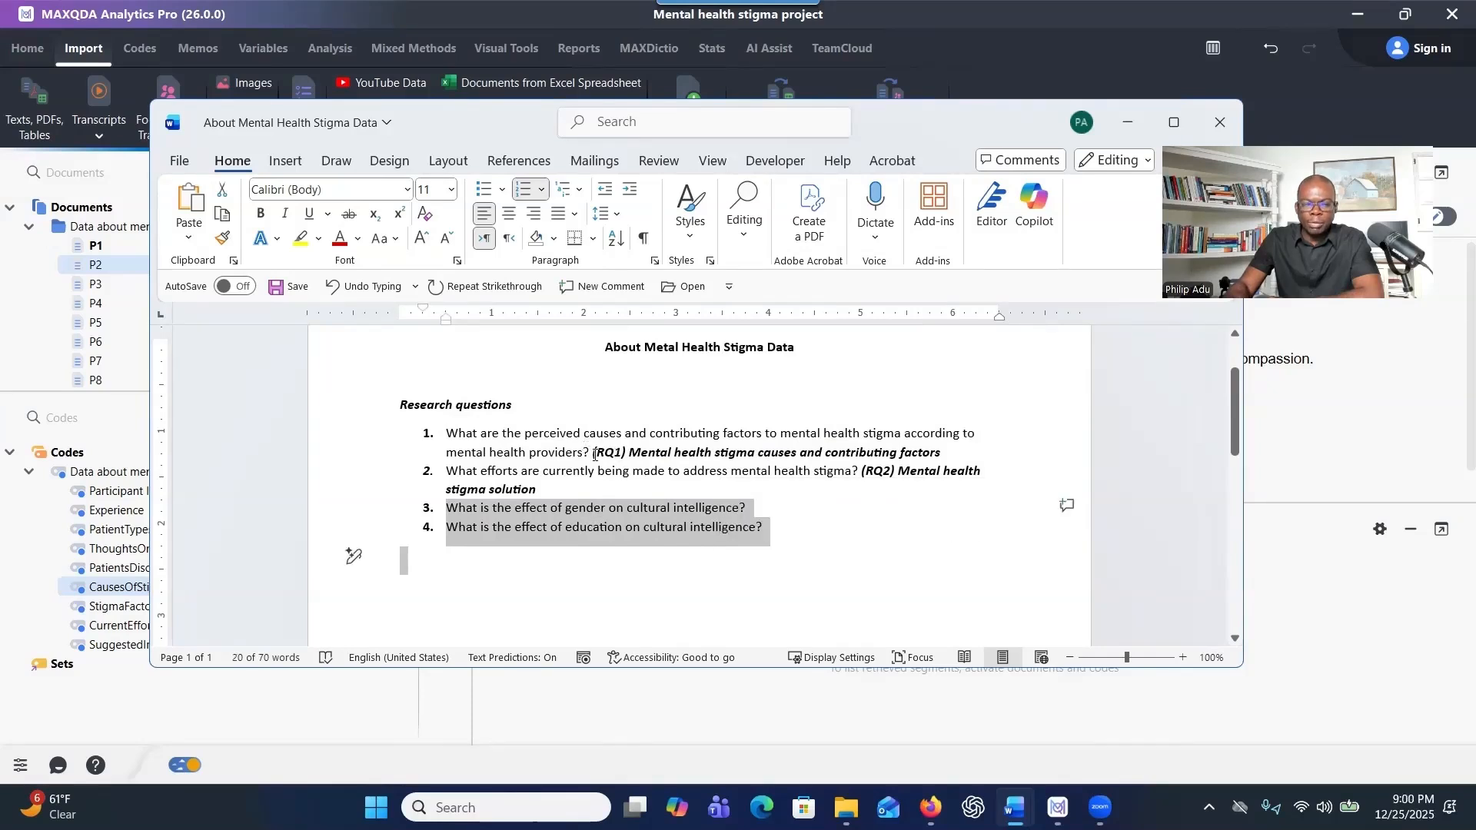
pyautogui.moveTo(594, 454)
pyautogui.mouseDown()
pyautogui.moveTo(973, 471)
pyautogui.moveTo(978, 452)
pyautogui.mouseUp()
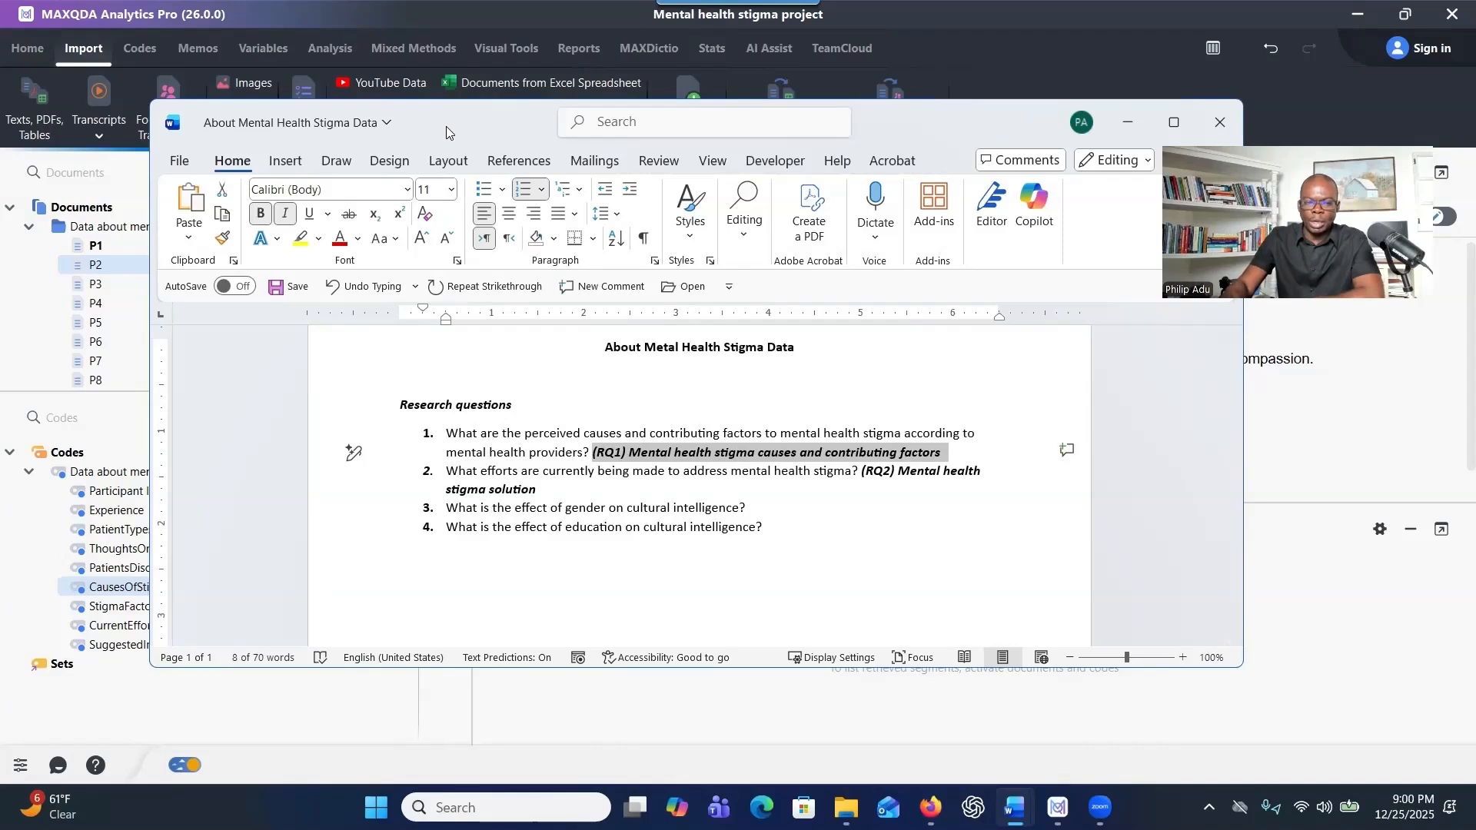
pyautogui.moveTo(446, 126); pyautogui.dragTo(1475, 126)
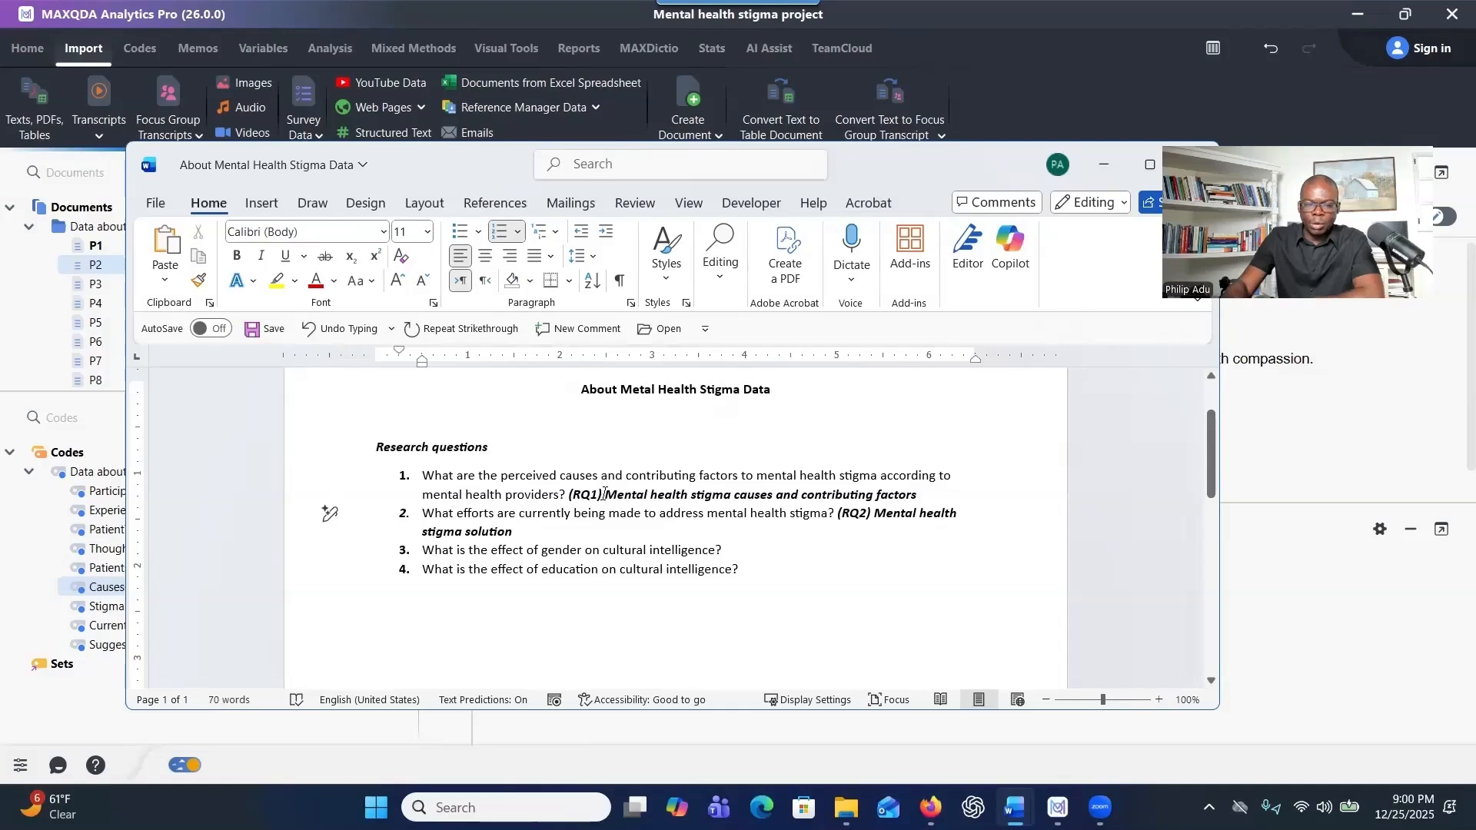
# Copy the research question label from Word and start a red top-level MAXQDA code named '(RQ1) Mental health stigma causes and contributing factors'.
pyautogui.moveTo(605, 493)
pyautogui.mouseDown()
pyautogui.moveTo(828, 513)
pyautogui.moveTo(875, 496)
pyautogui.moveTo(930, 526)
pyautogui.mouseUp()
pyautogui.hotkey('ctrl', 'c')
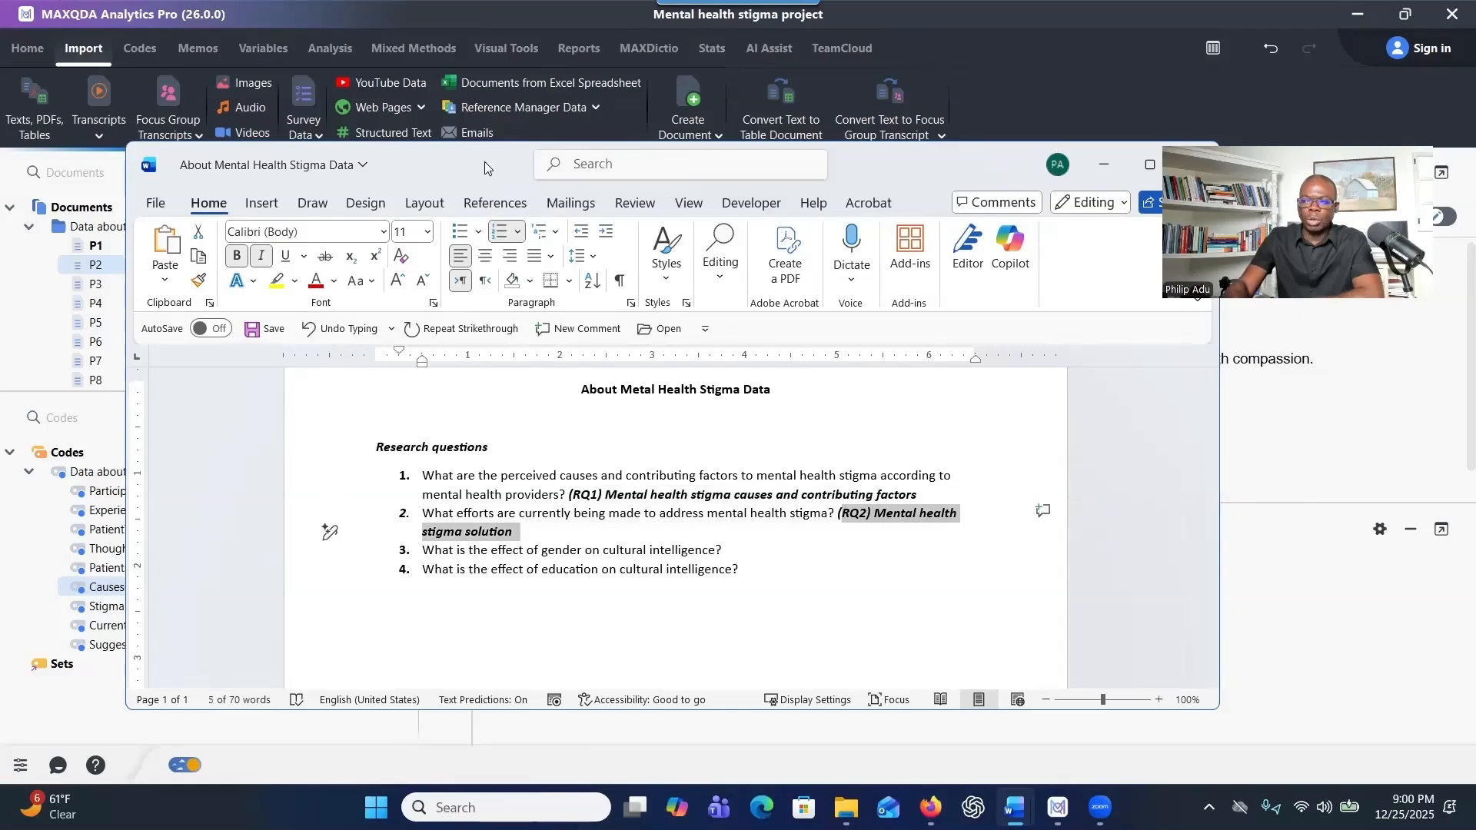
pyautogui.moveTo(488, 169); pyautogui.dragTo(0, 307)
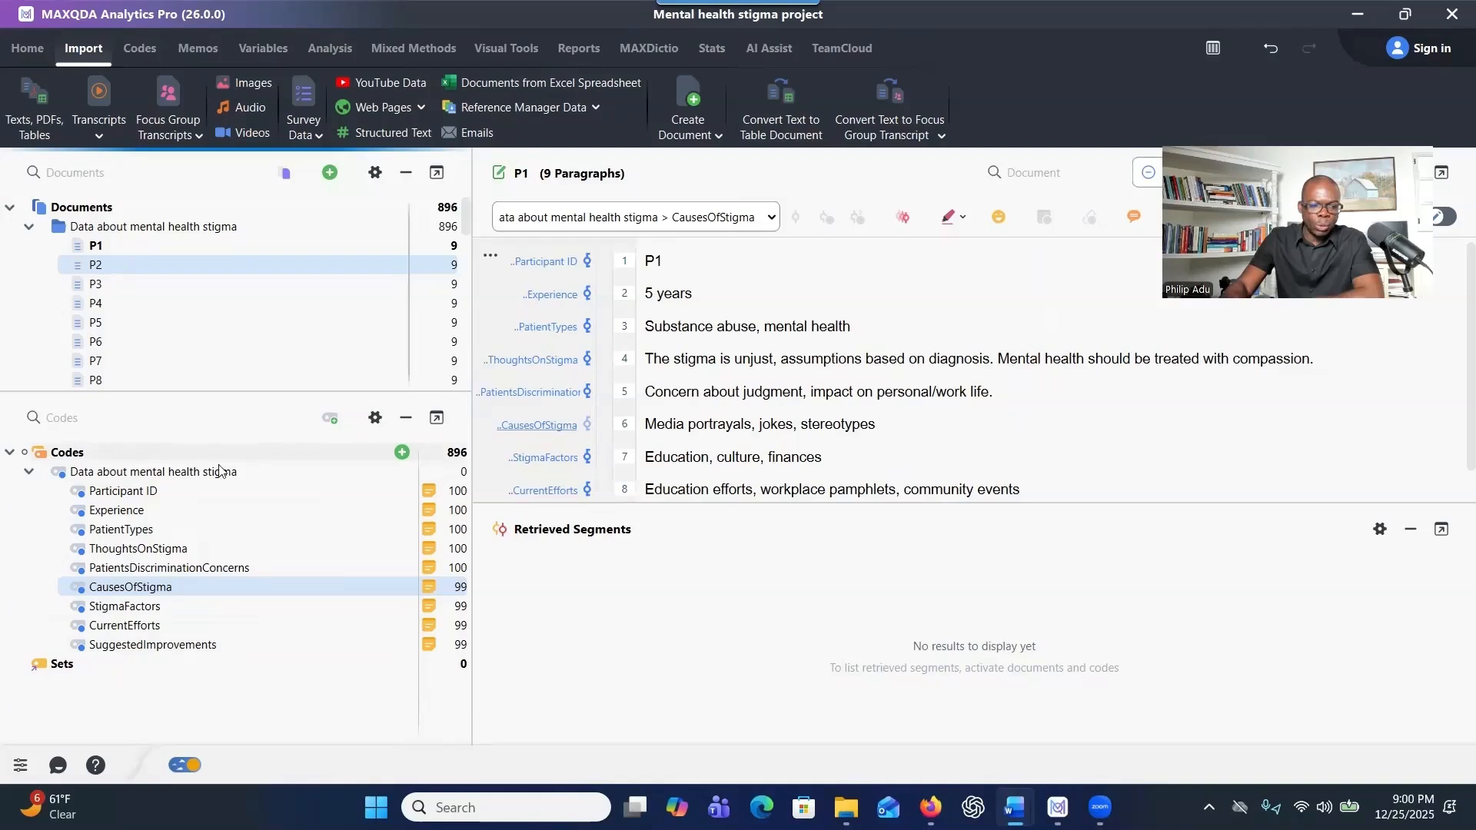
pyautogui.click(401, 452)
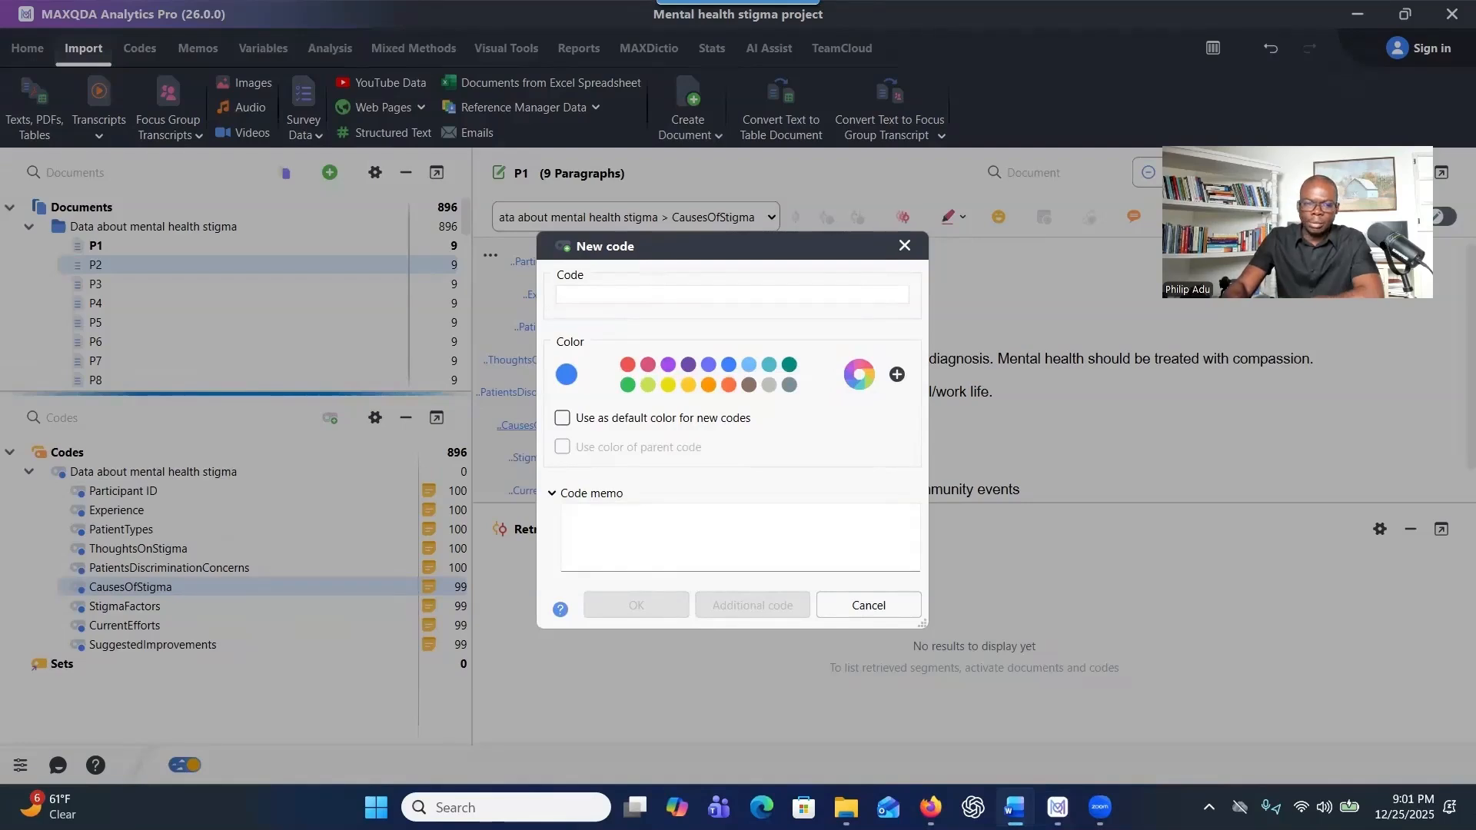
pyautogui.write('(RQ1) Mental health stigma causes and contributing factors')
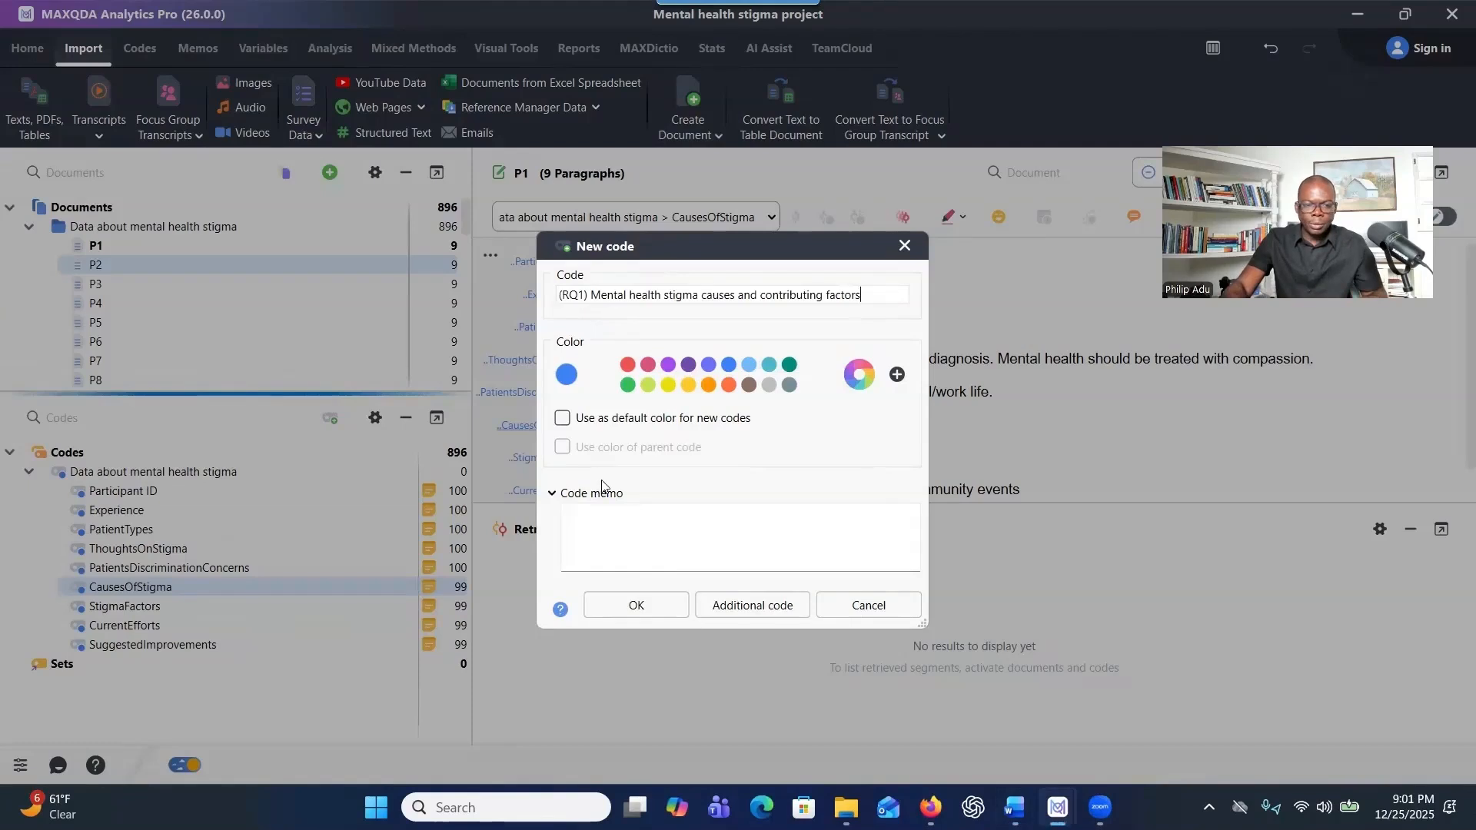
pyautogui.click(634, 370)
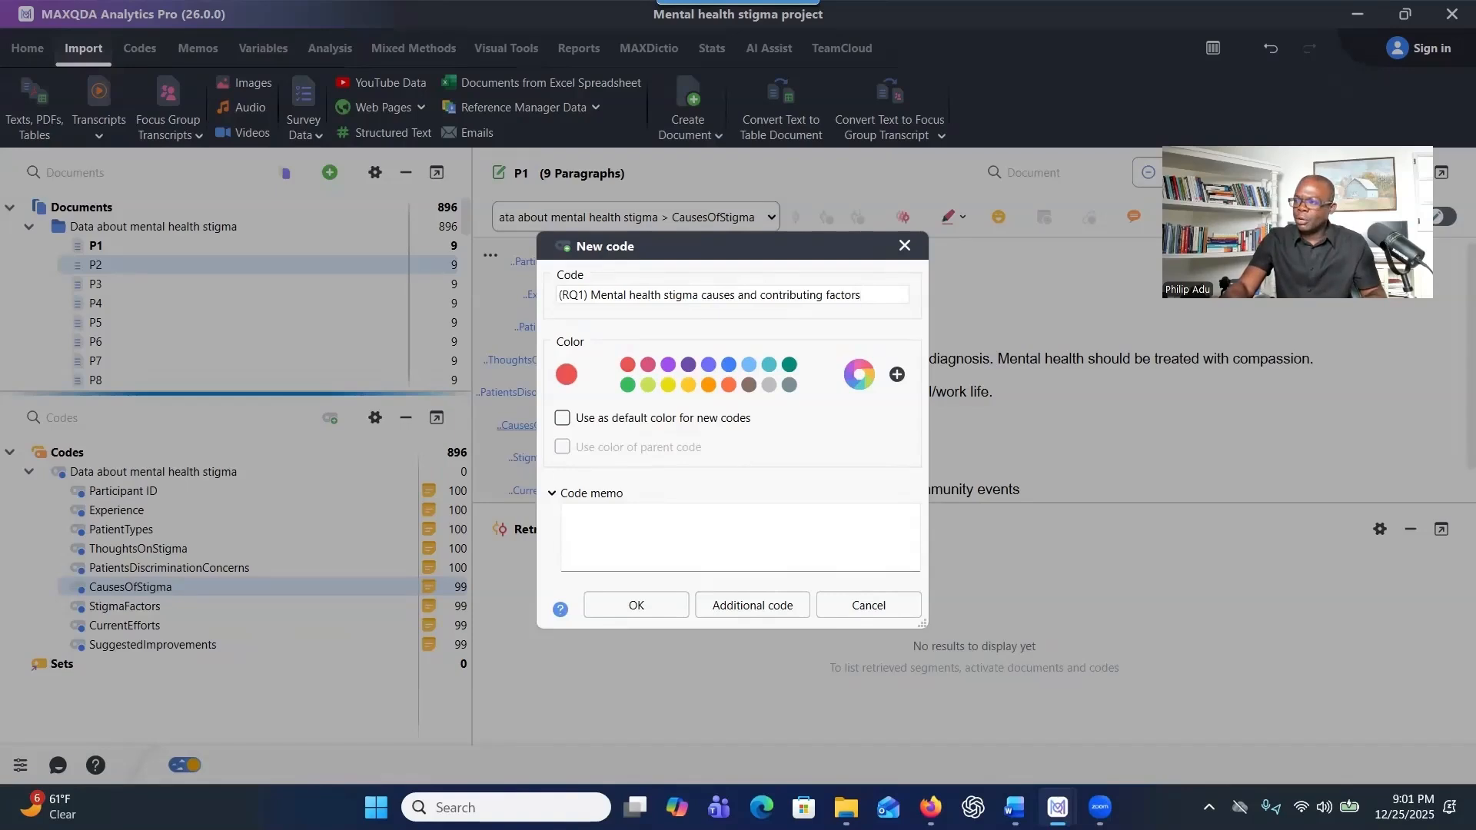
# Save the RQ1 code with the memo 'What are the perceived causes and contributing factors to mental health stigma according to mental health providers?'.
pyautogui.hotkey('alt', 'Tab')
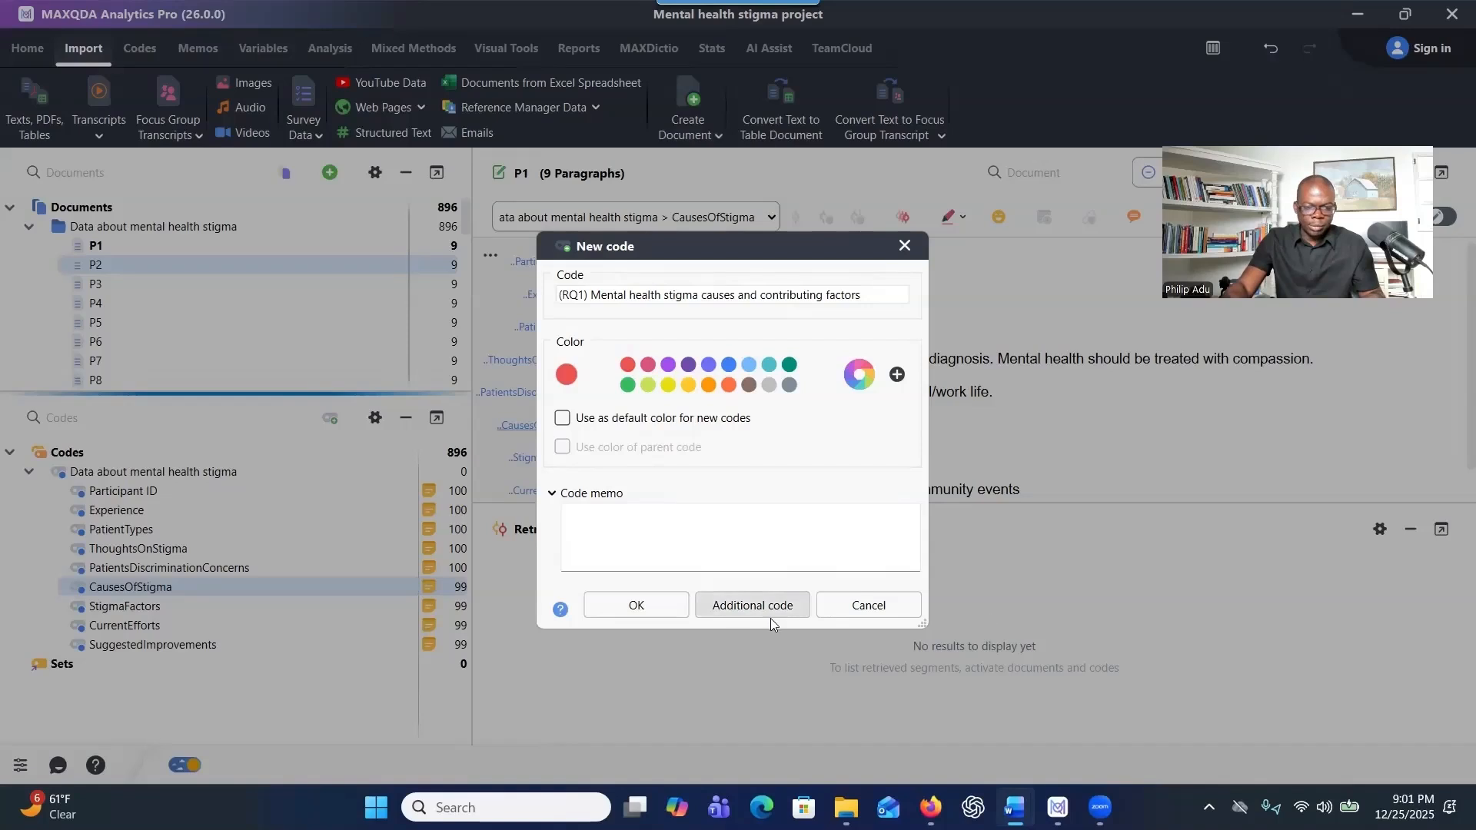
pyautogui.click(754, 538)
pyautogui.write('What are the perceived causes and contributing factors to mental health stigma according to mental health providers?')
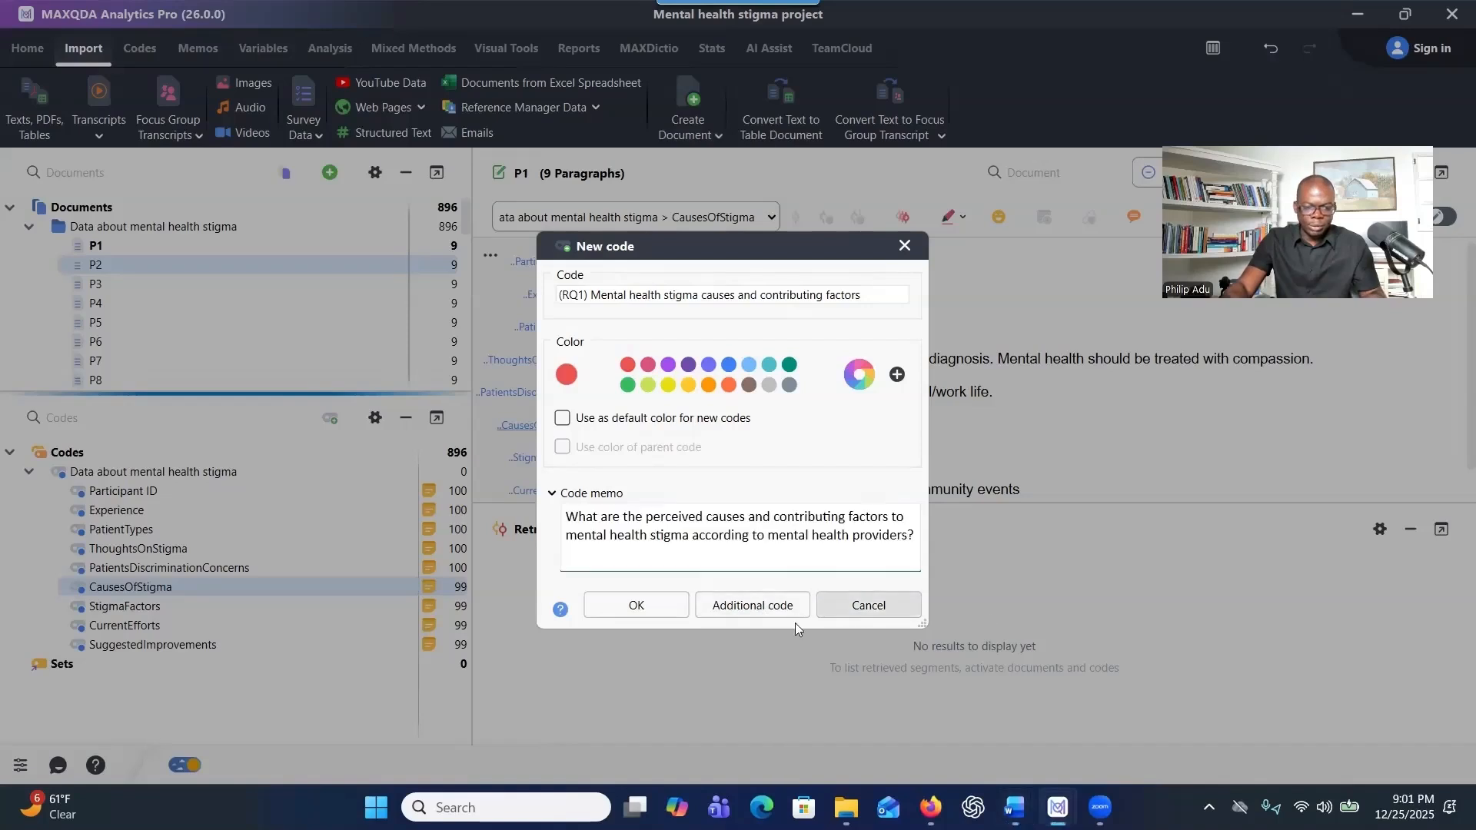
pyautogui.click(599, 614)
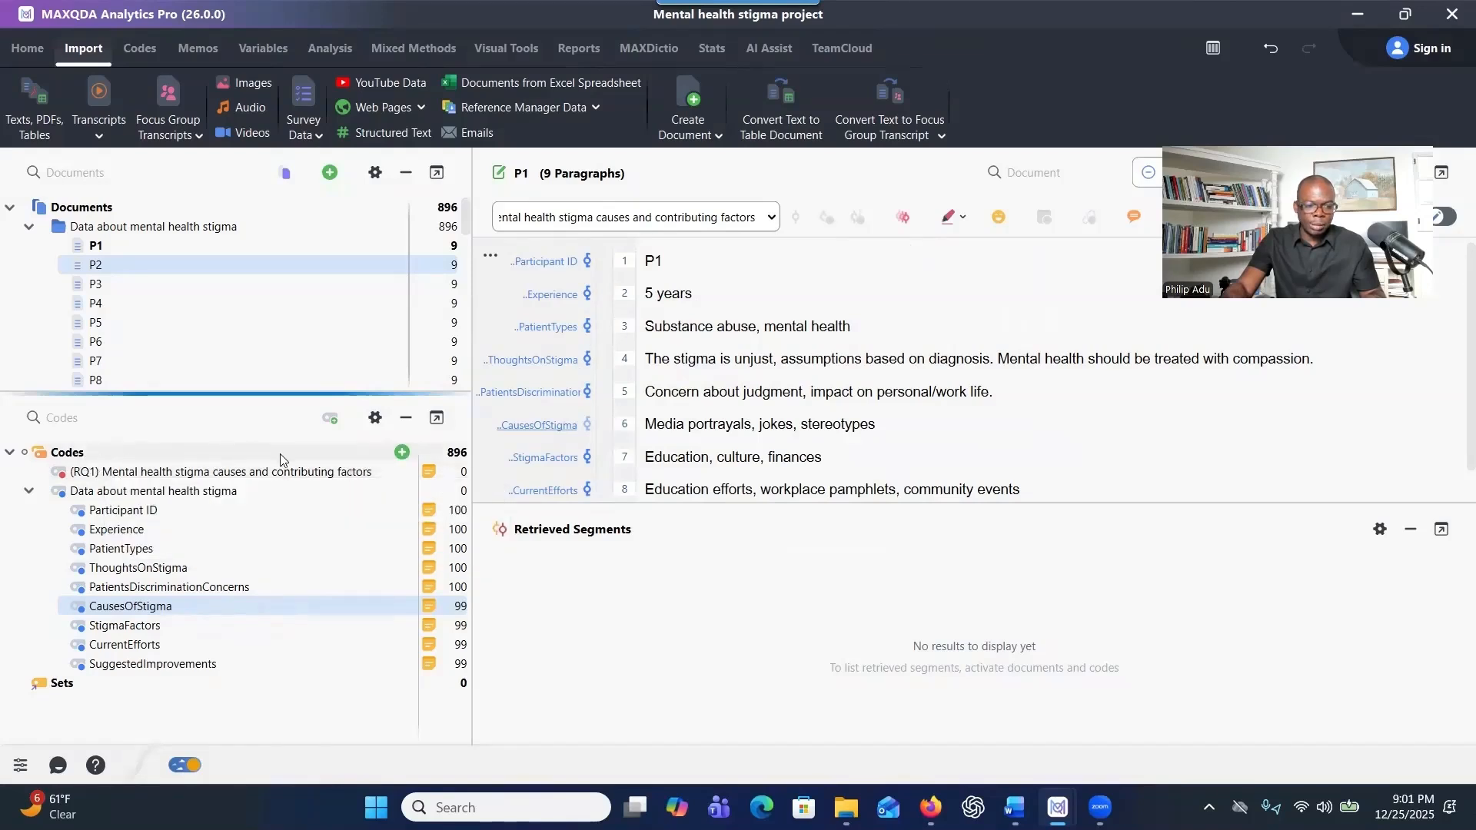
# Create a top-level code '(RQ2) Mental health stigma solution' with the memo 'What efforts are currently being made to address mental health stigma?'.
pyautogui.click(402, 452)
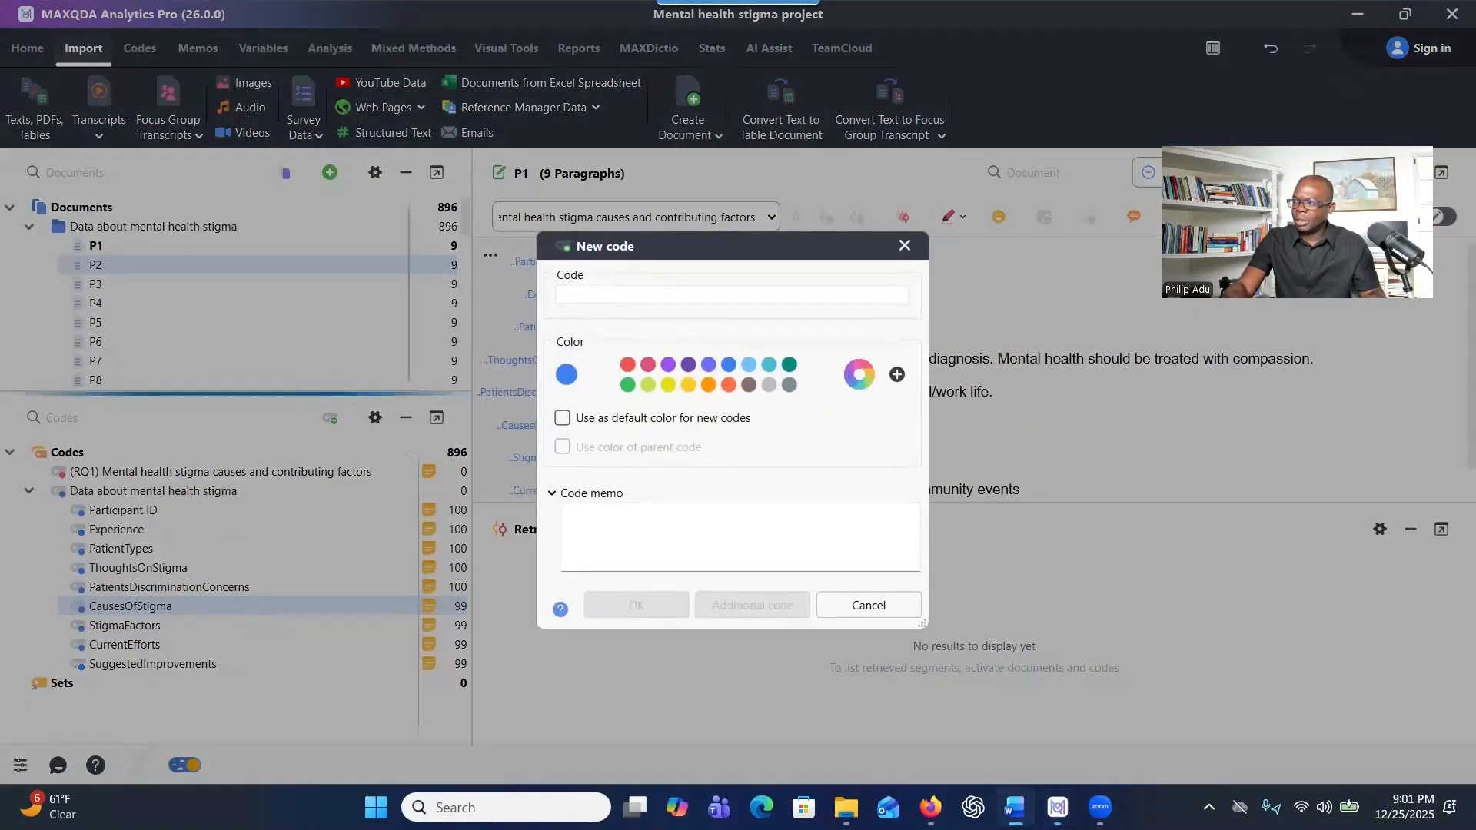
pyautogui.hotkey('ctrl', 'v')
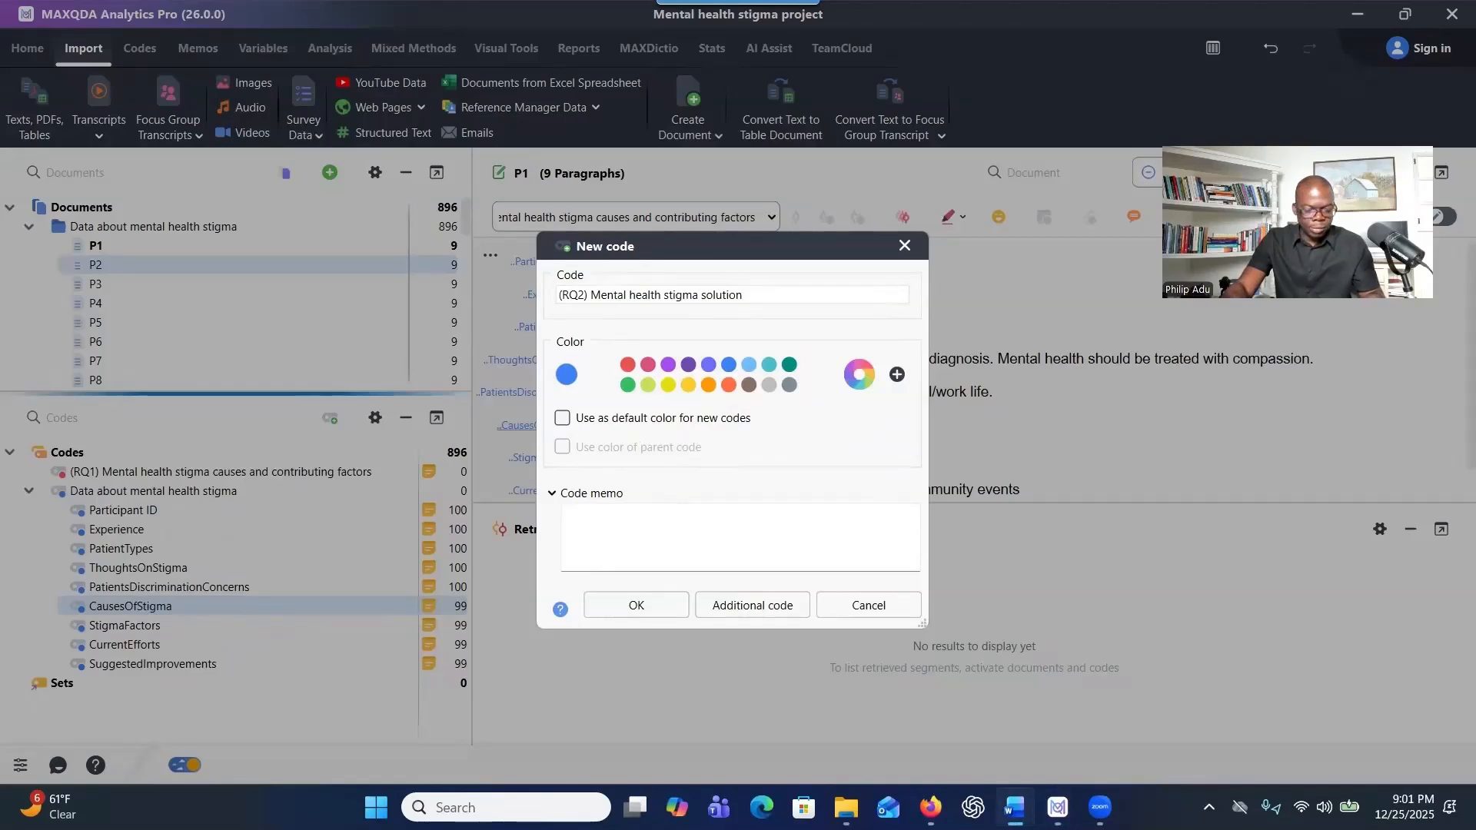
pyautogui.click(785, 537)
pyautogui.write('What efforts are currently being made to address mental health stigma?')
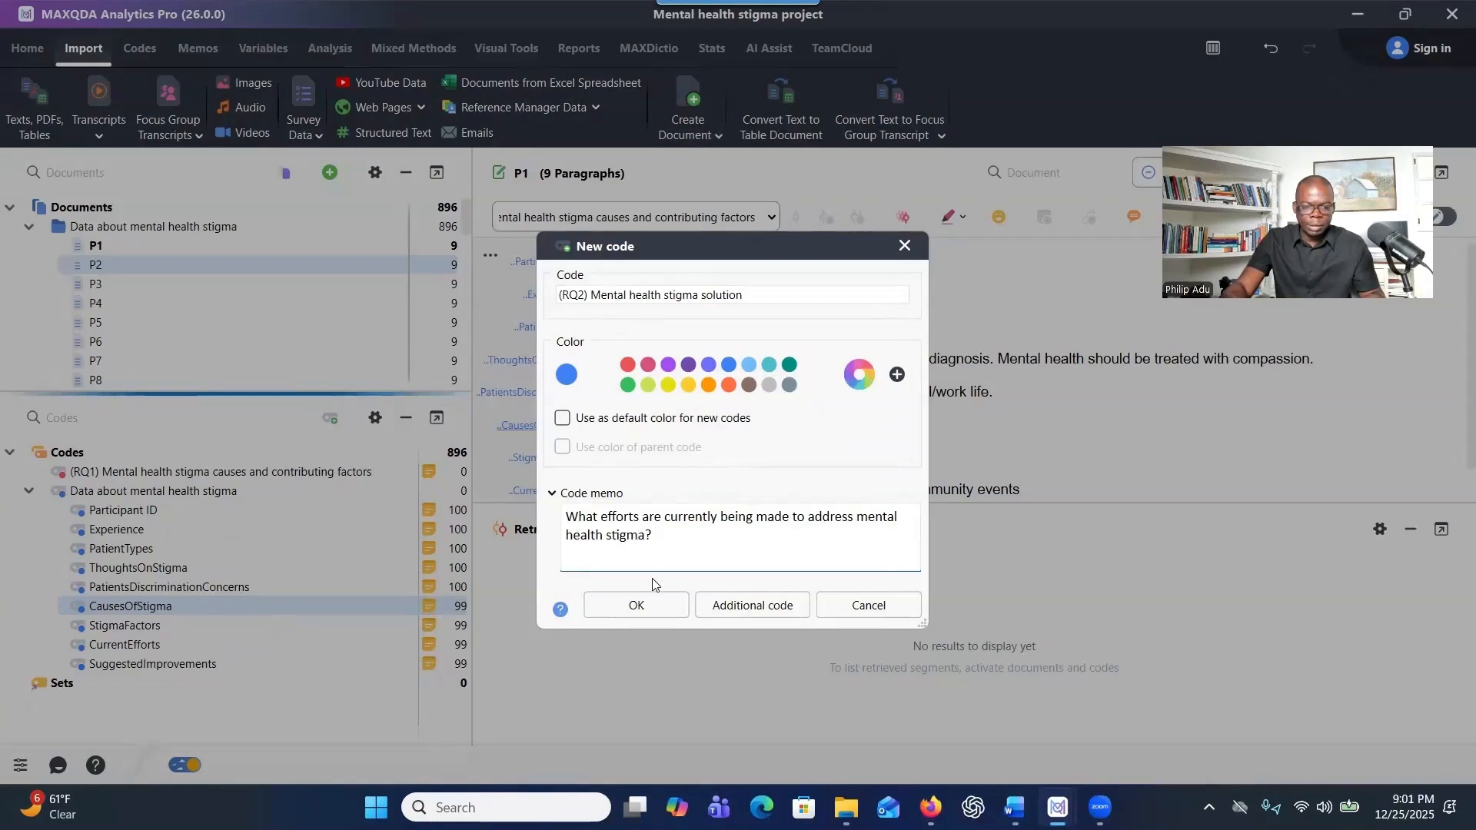
pyautogui.click(642, 603)
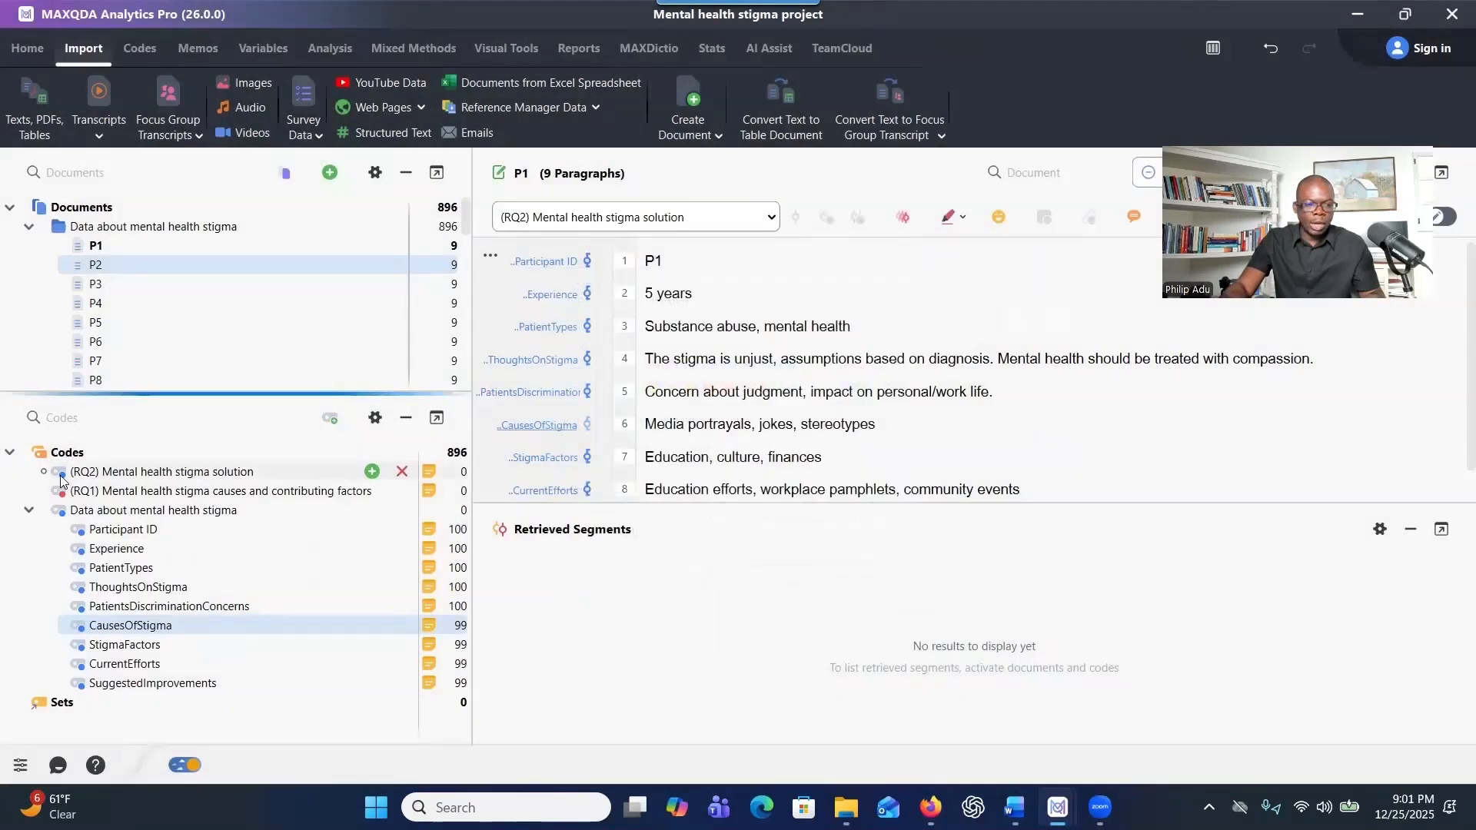
pyautogui.moveTo(96, 490)
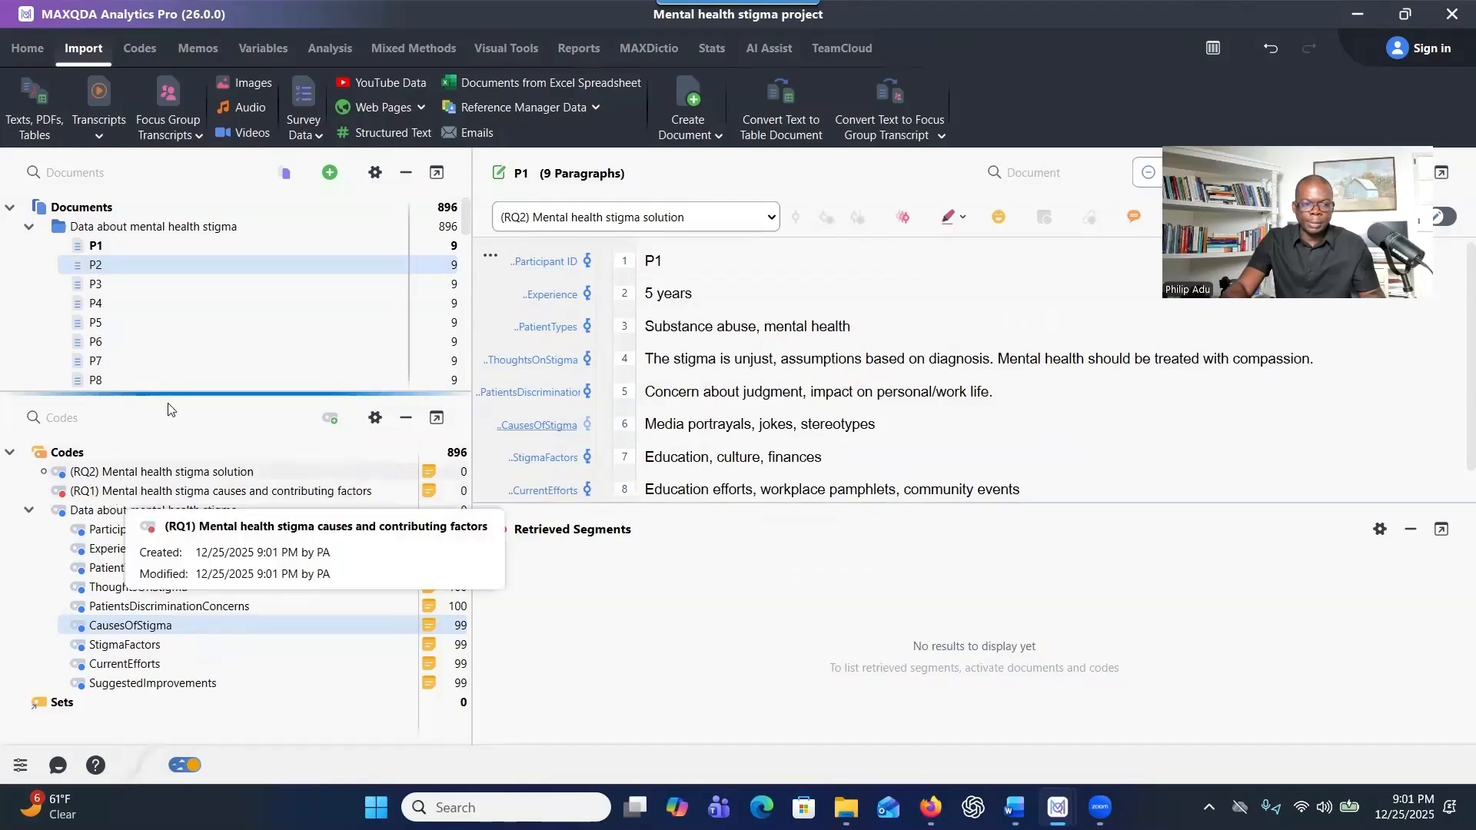
# Switch to the 'About MAXQDA Survey Process' document in Word, strike through 'Creating containers for the research questions', and select the 'Organizing Codes' heading.
pyautogui.moveTo(1015, 807)
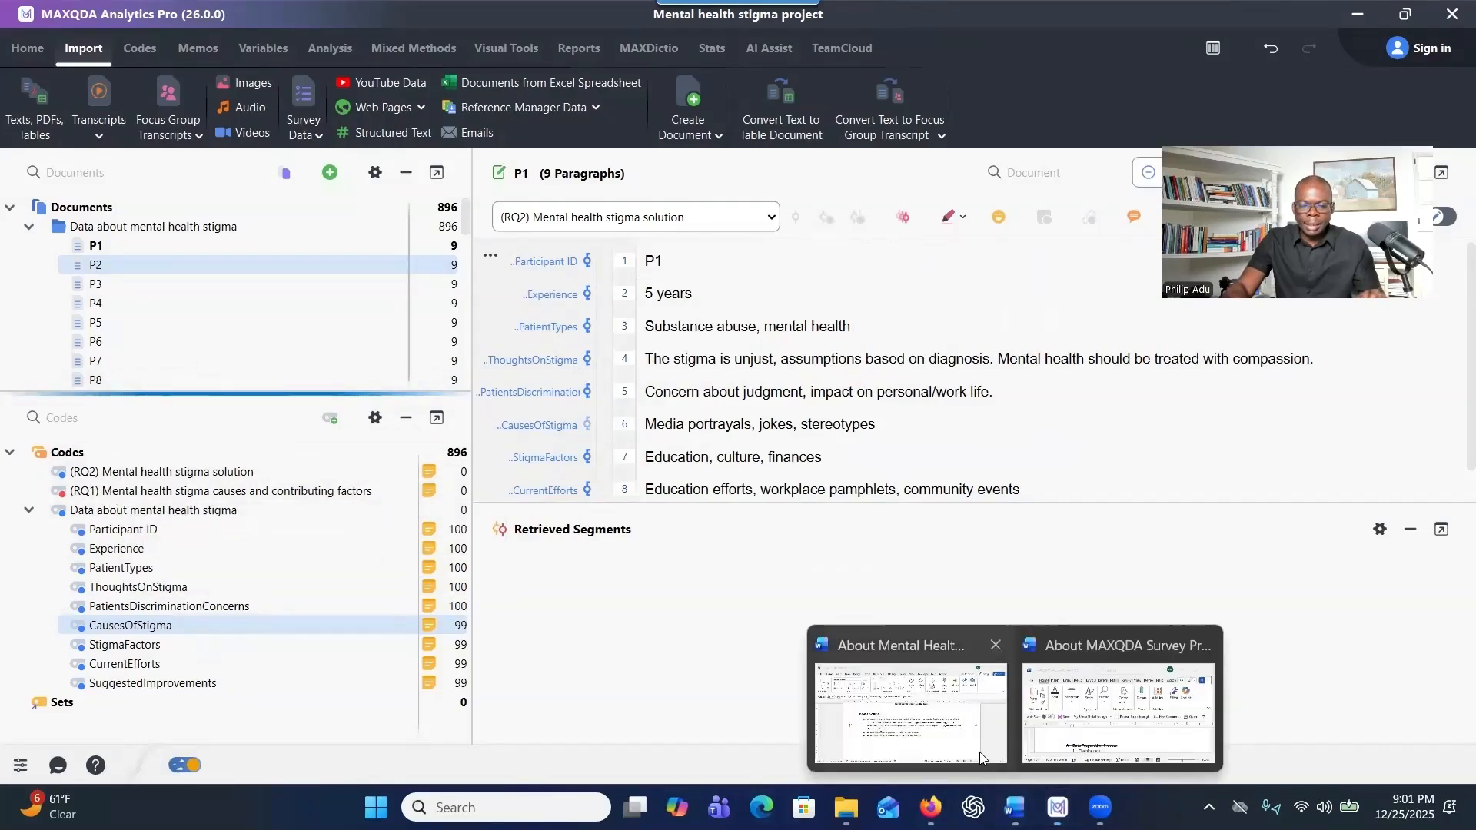
pyautogui.click(1053, 736)
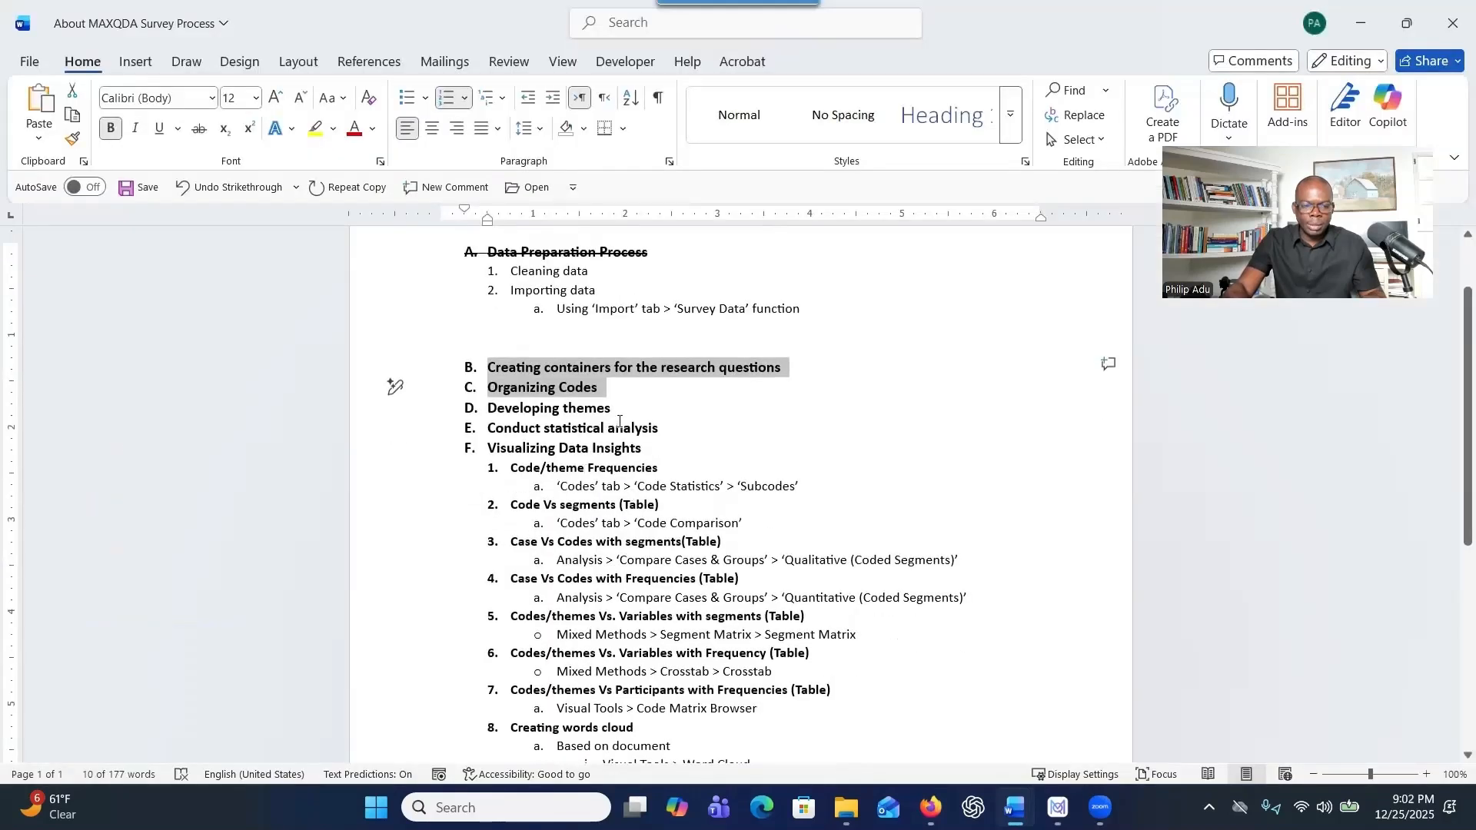
pyautogui.click(618, 421)
pyautogui.moveTo(489, 367); pyautogui.dragTo(786, 360)
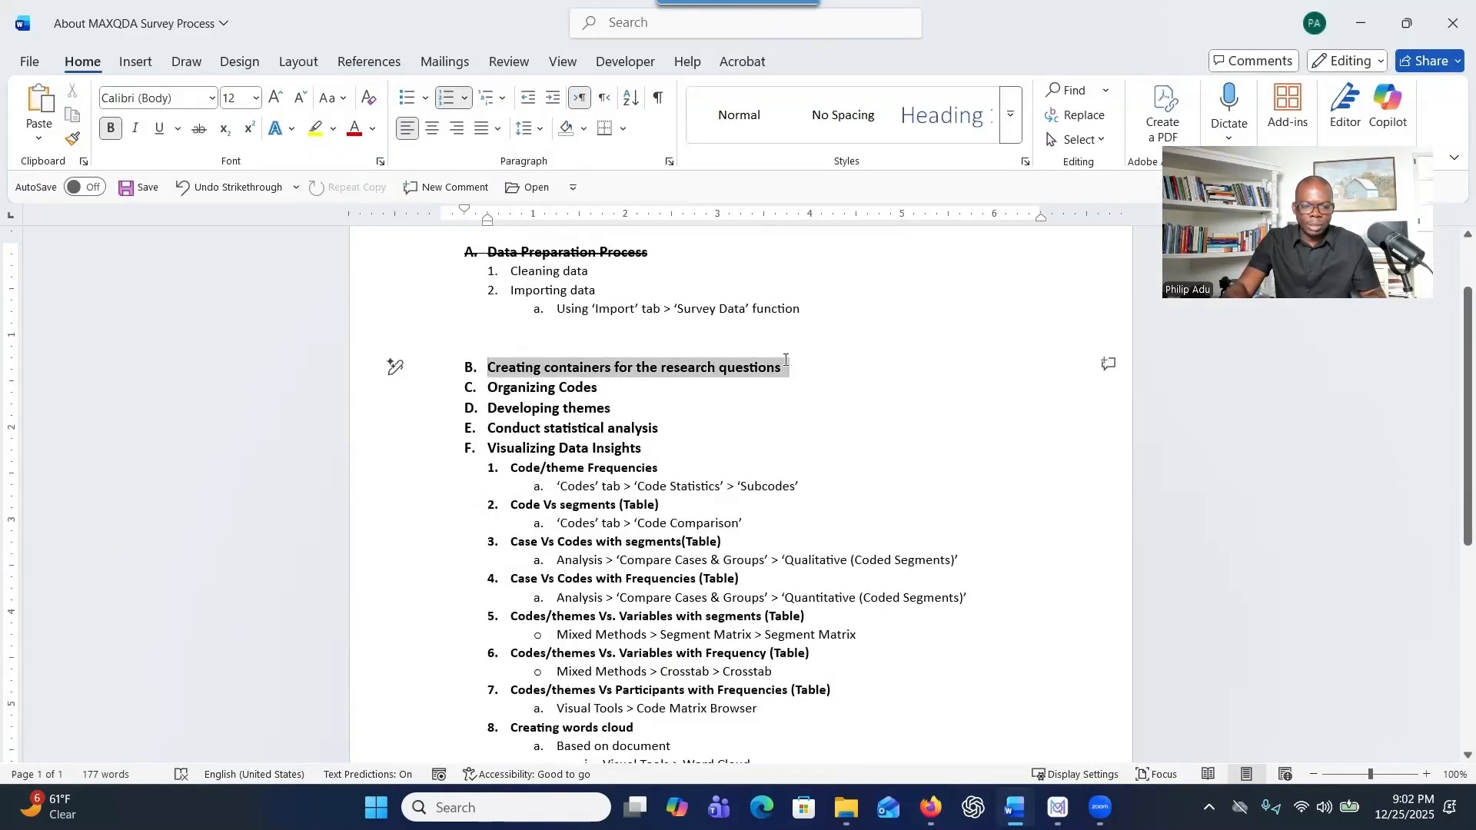
pyautogui.click(199, 128)
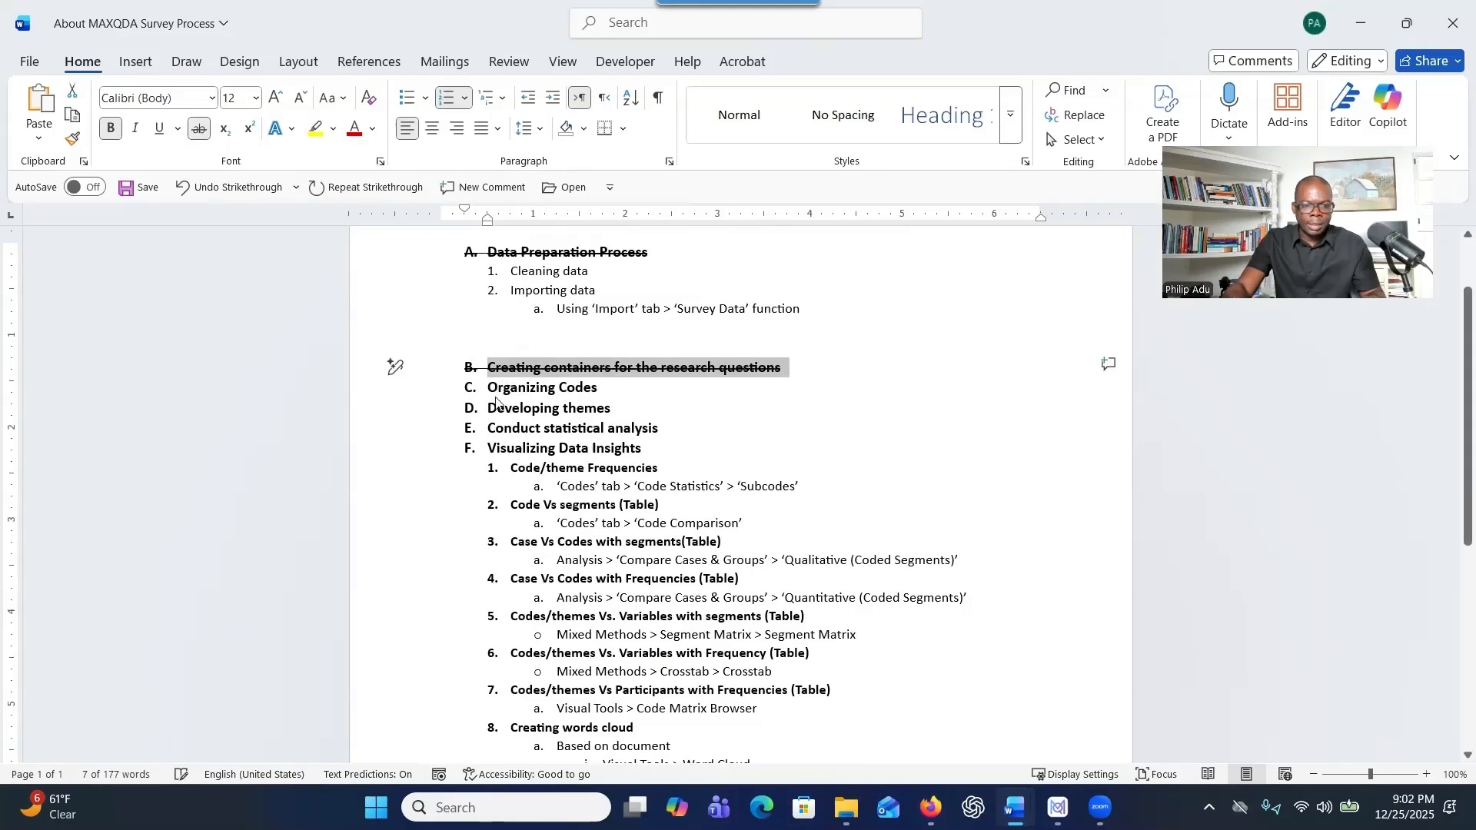
pyautogui.moveTo(490, 389); pyautogui.dragTo(601, 389)
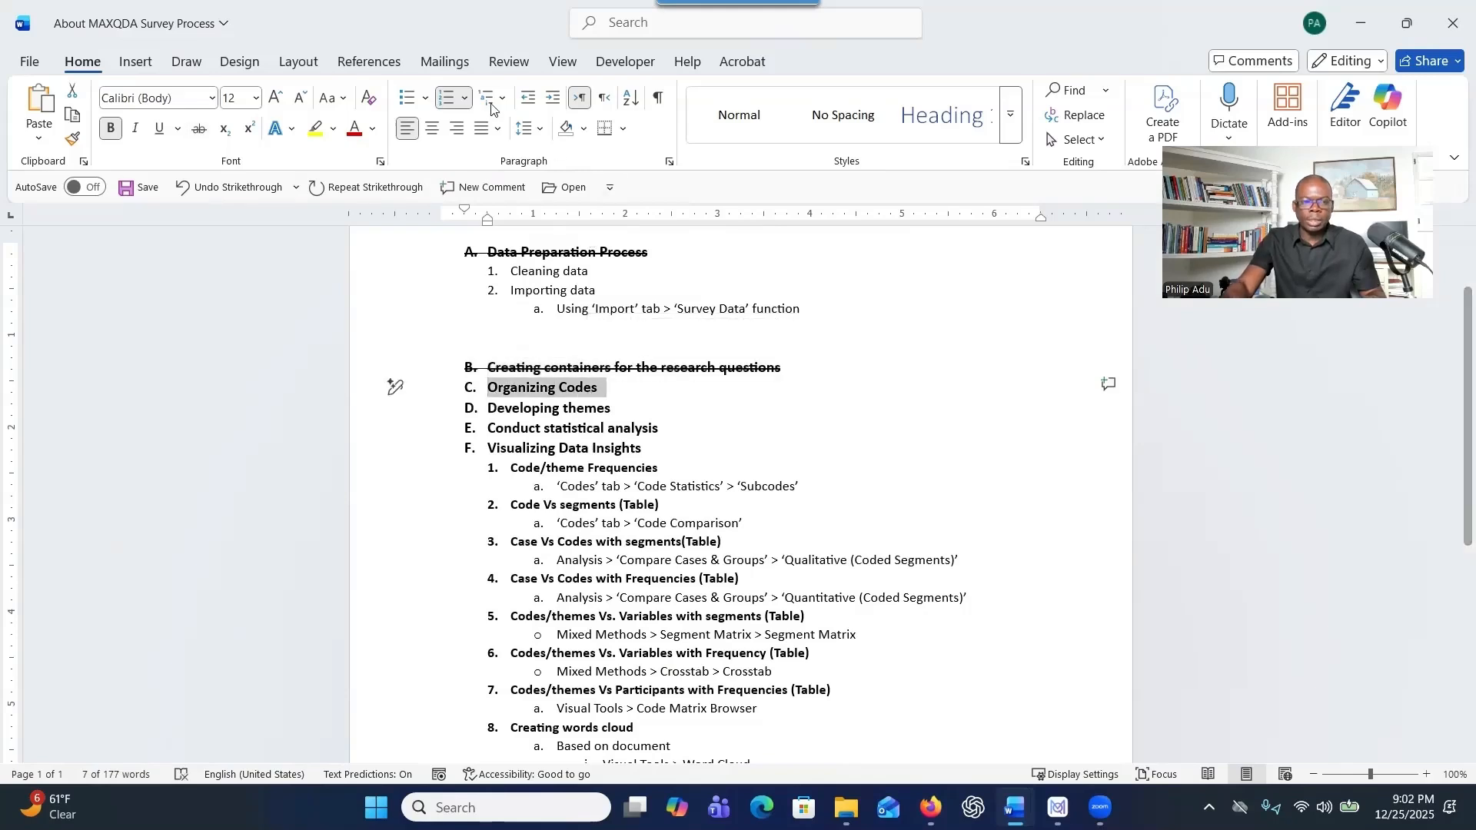
# Return to MAXQDA, select the RQ1 code, and mark P1's CausesOfStigma response 'Media portrayals, jokes, stereotypes' for coding.
pyautogui.hotkey('alt', 'Tab')
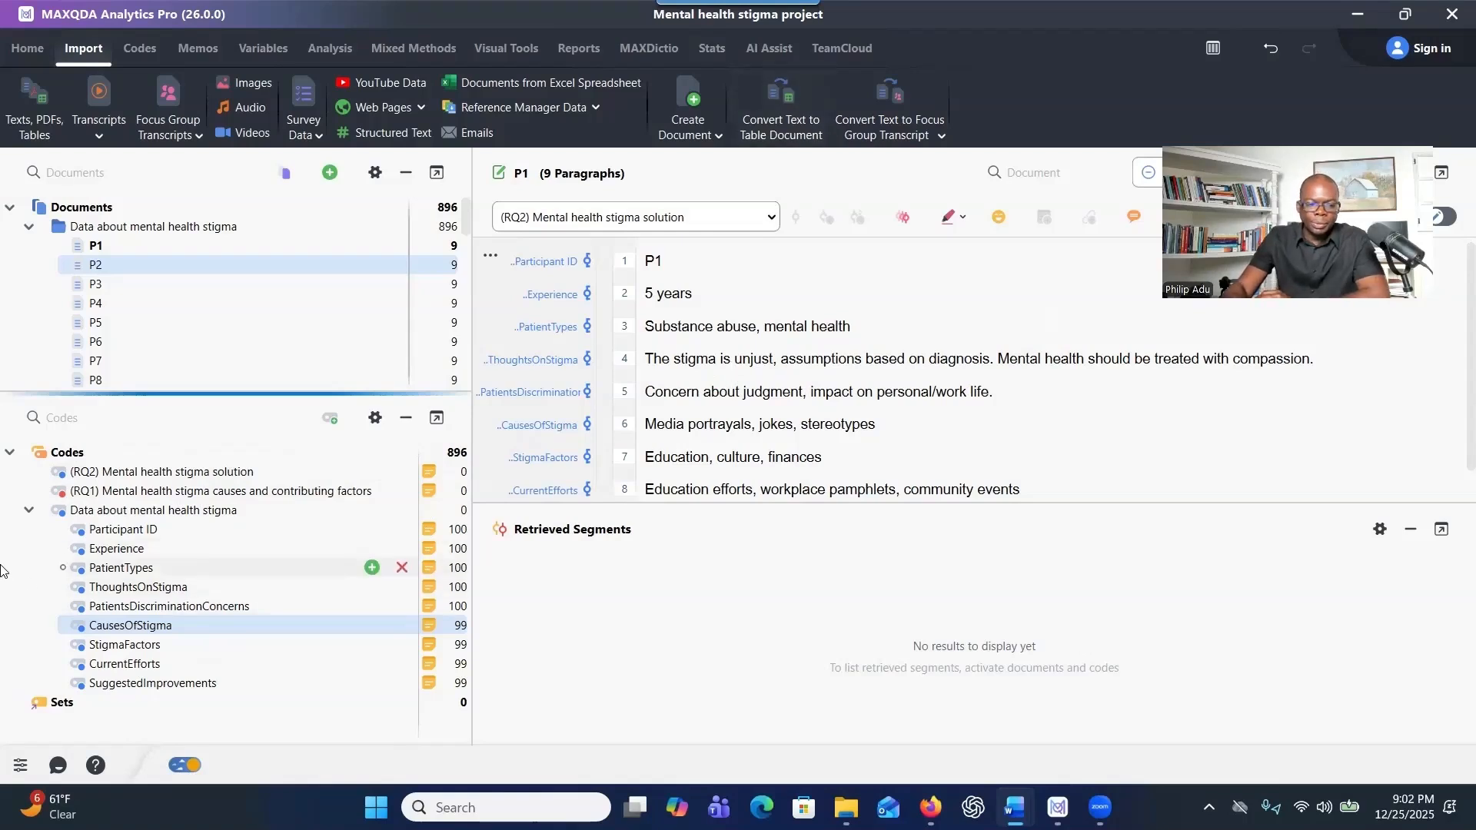
pyautogui.click(116, 498)
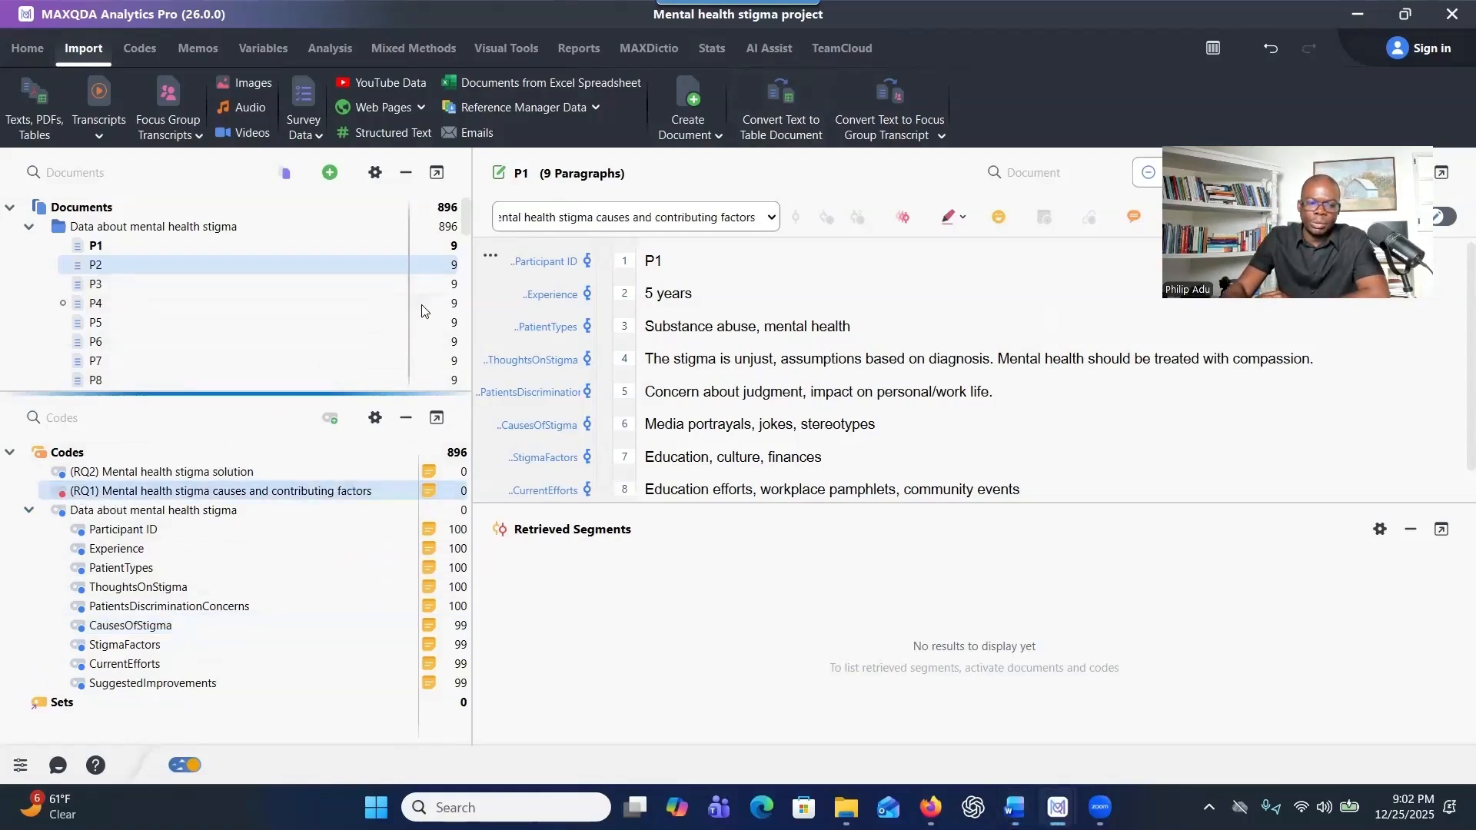
pyautogui.click(218, 478)
pyautogui.click(220, 491)
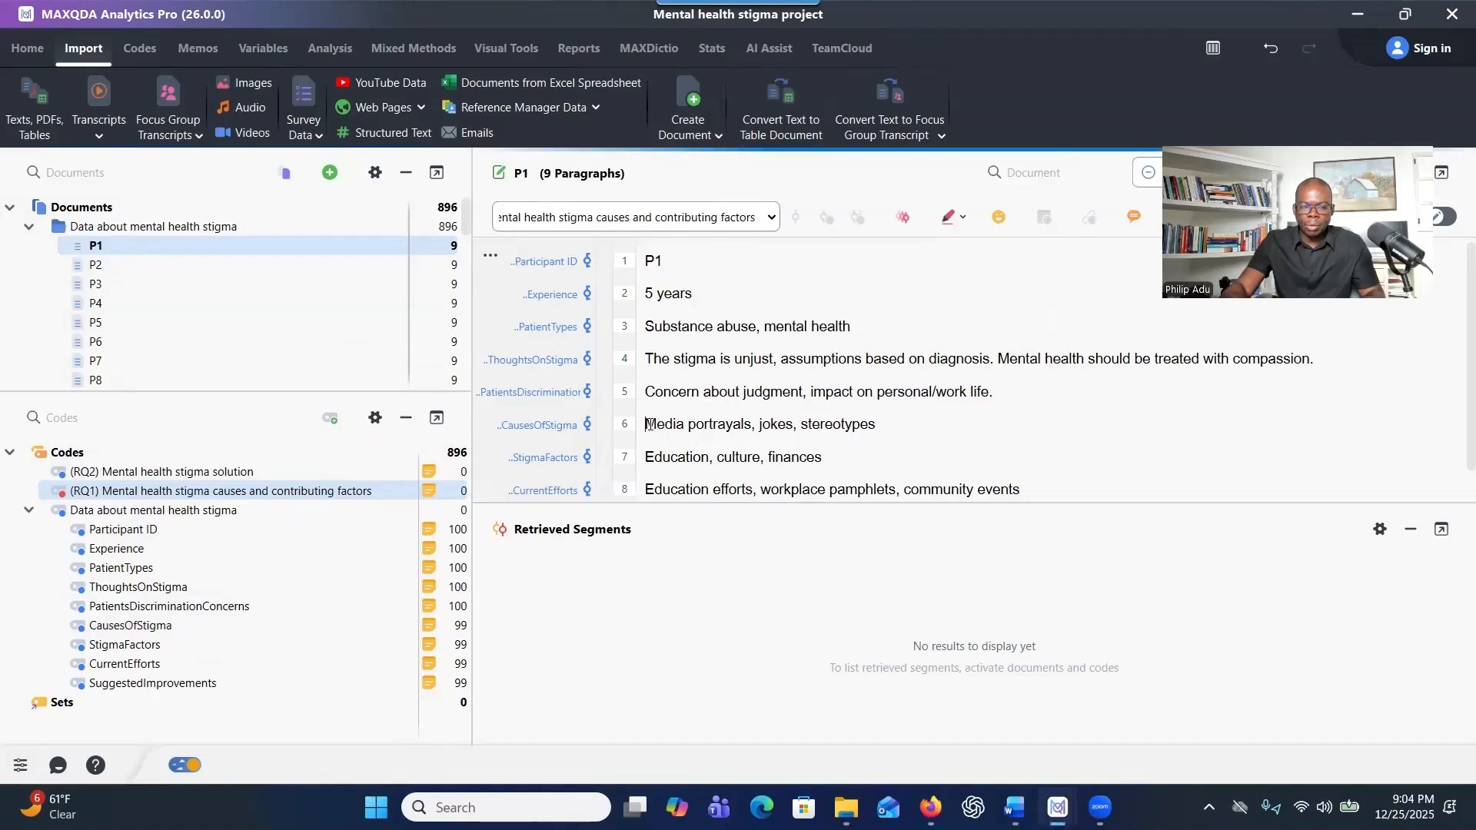
pyautogui.moveTo(646, 425); pyautogui.dragTo(904, 435)
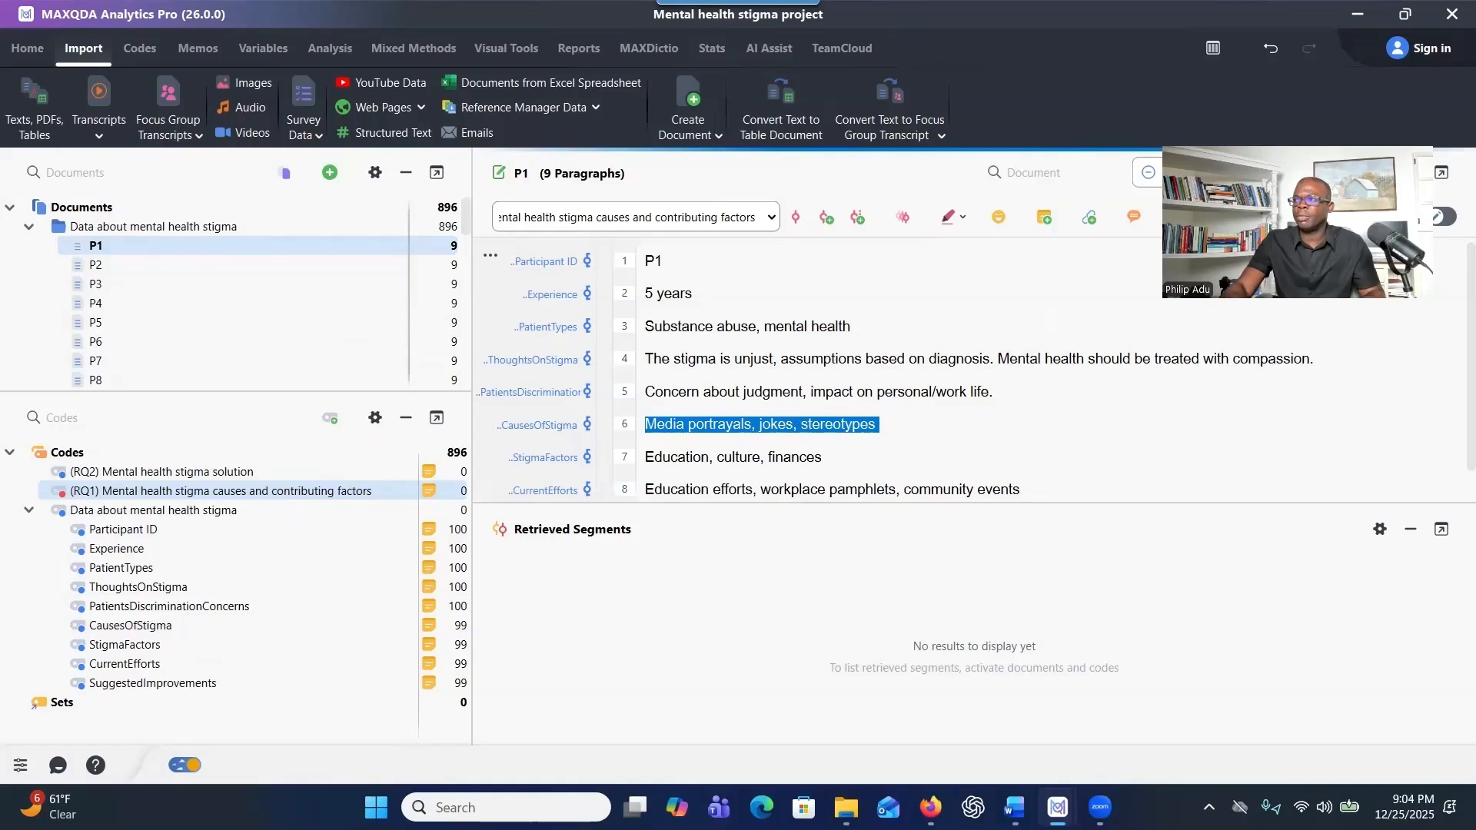
pyautogui.hotkey('alt', 'Tab')
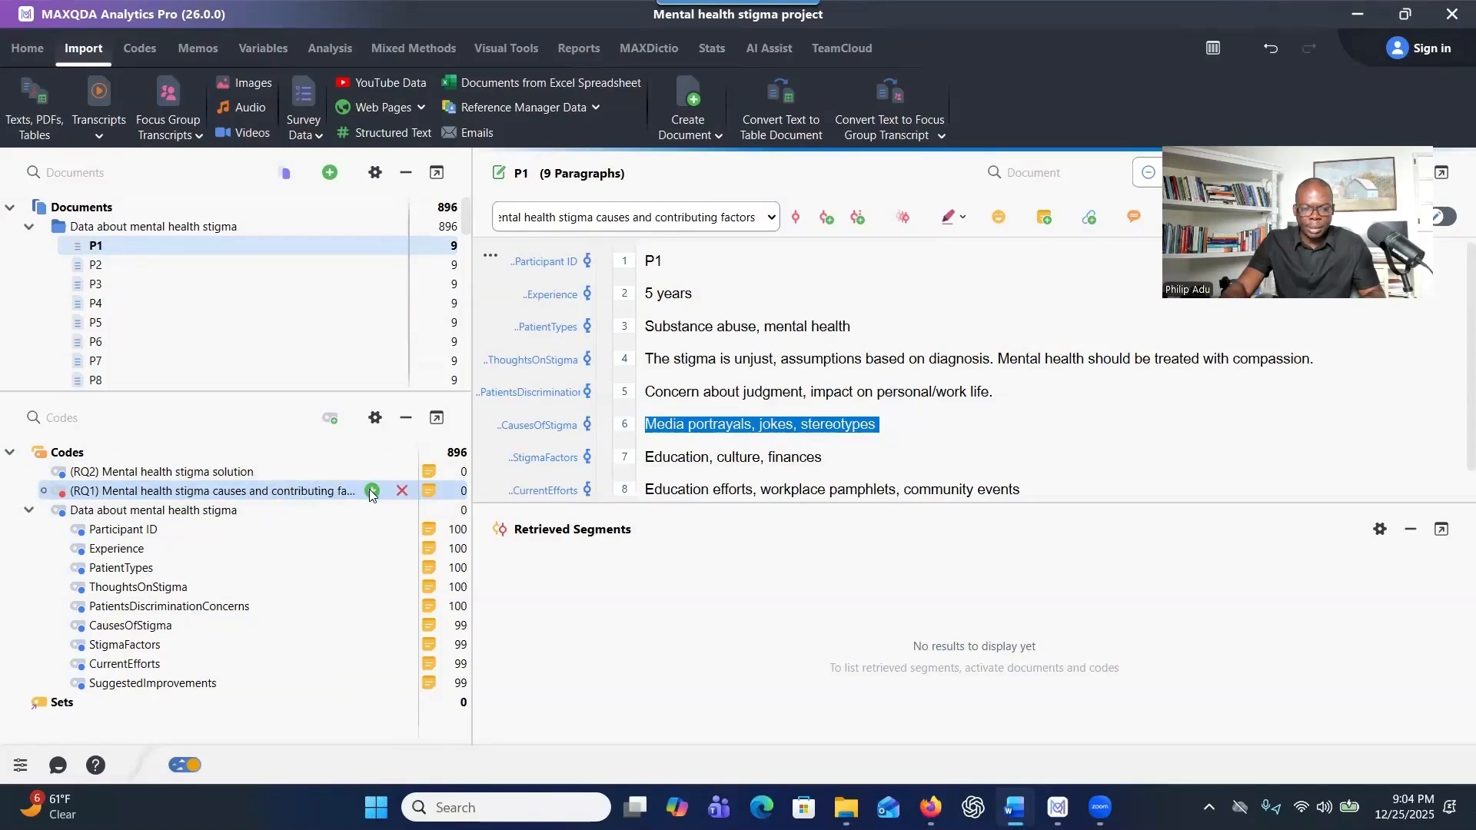
# Create a deep purple subcode 'Negative Media Portrayals' under the RQ1 code and assign P1's selected response to it.
pyautogui.click(372, 492)
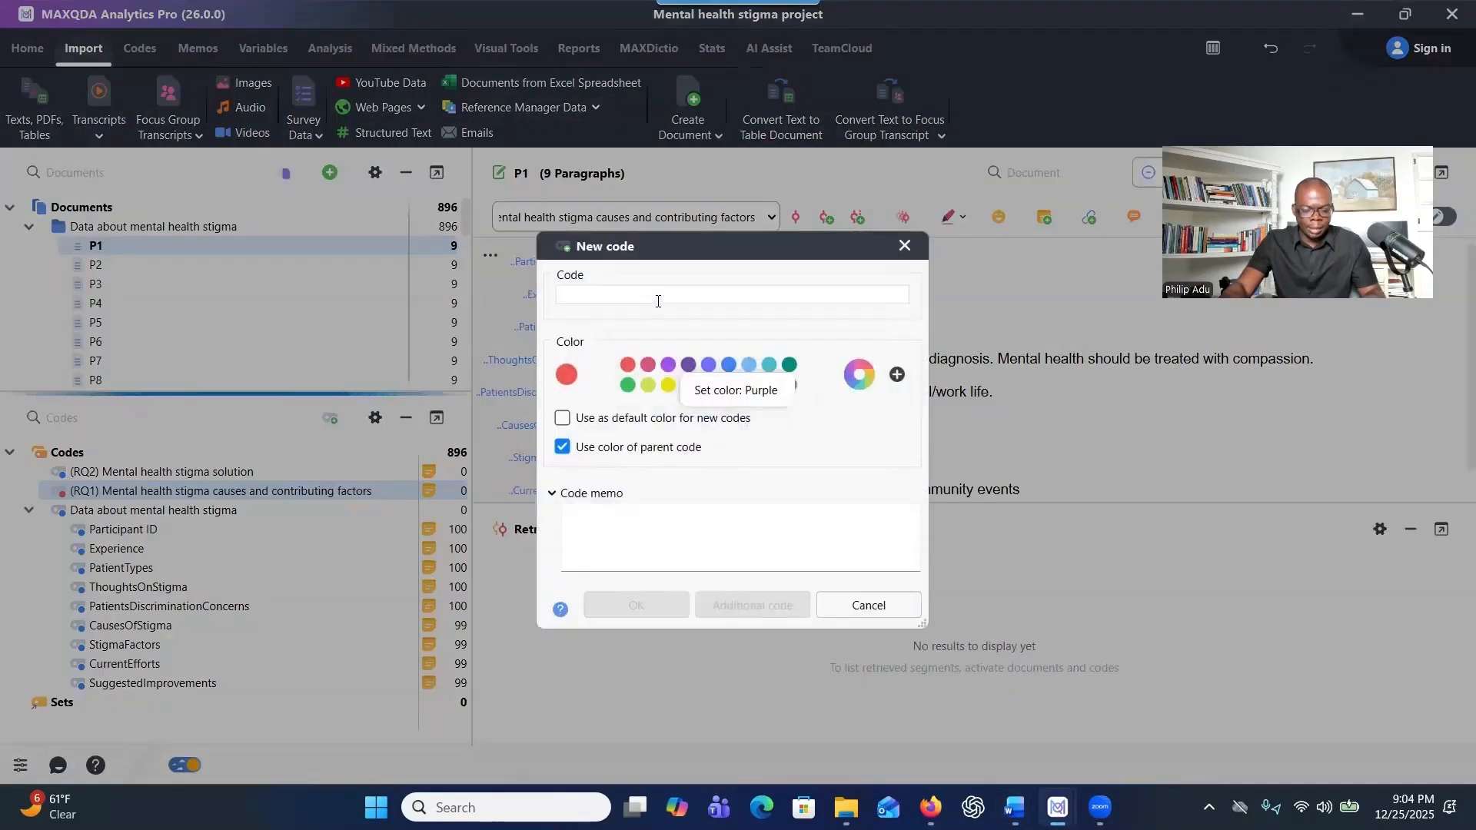
pyautogui.write('Negative Media Portrayals')
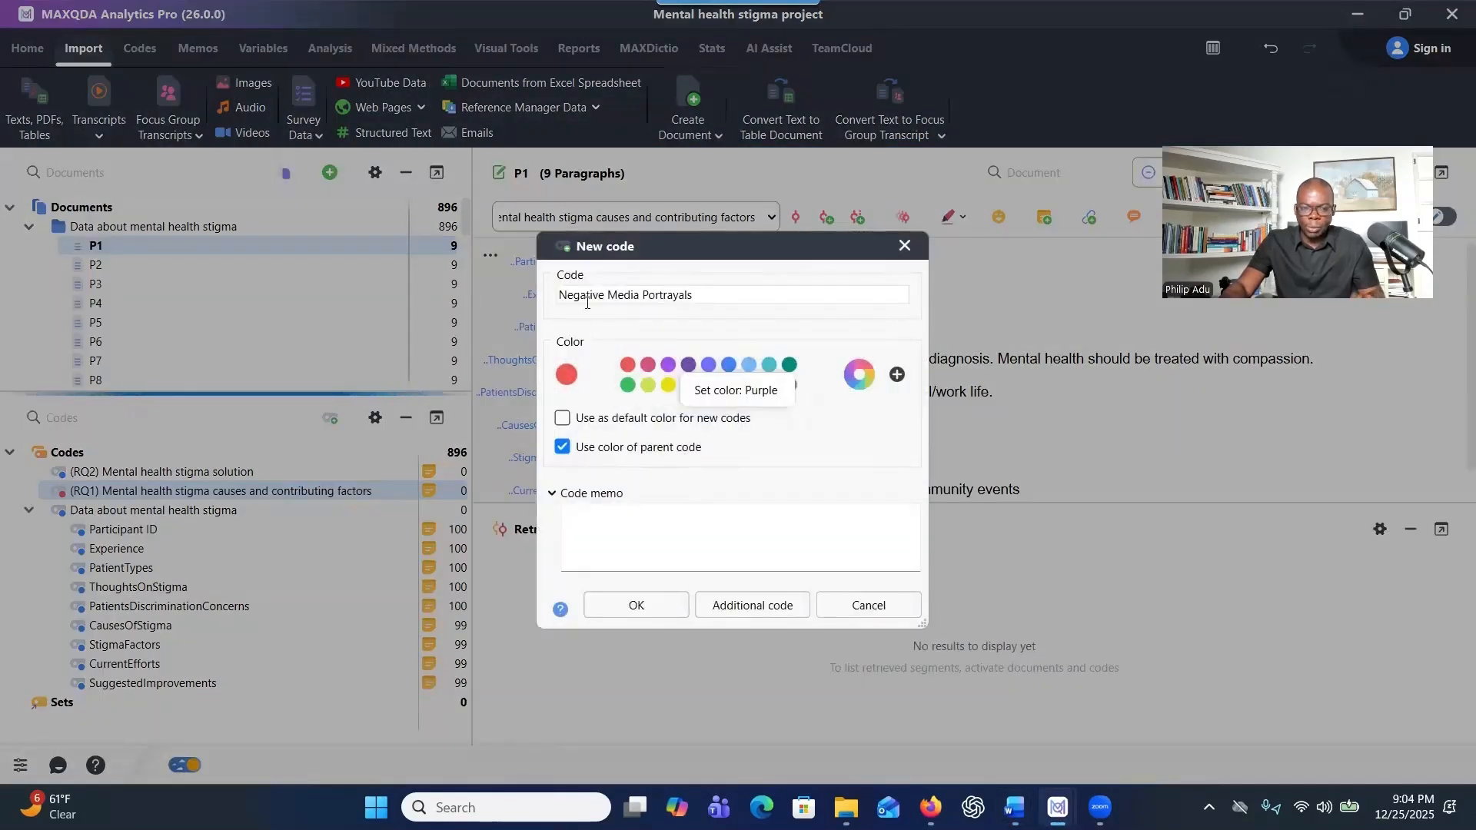
pyautogui.click(594, 512)
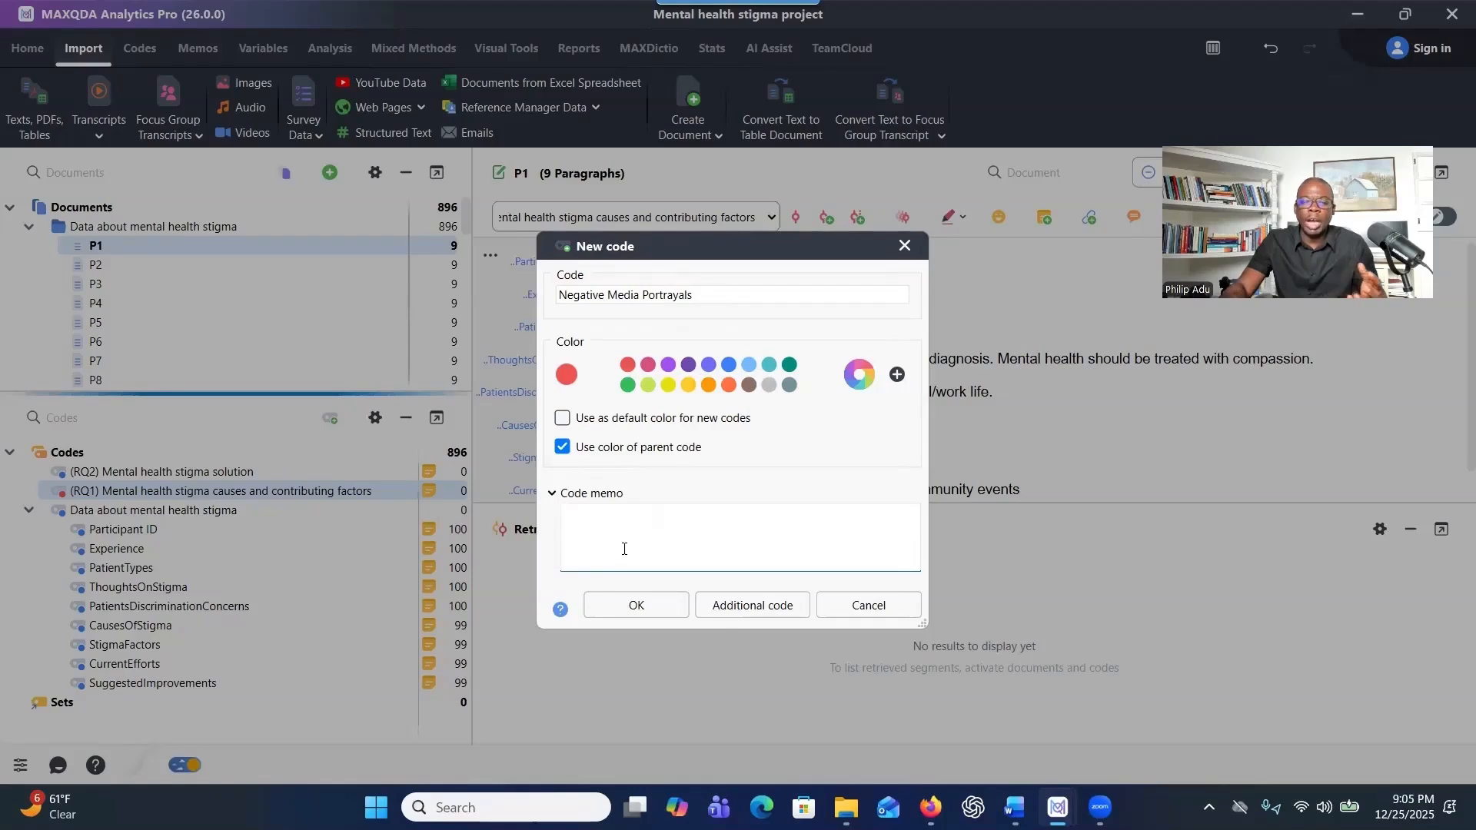
pyautogui.moveTo(736, 288); pyautogui.dragTo(536, 293)
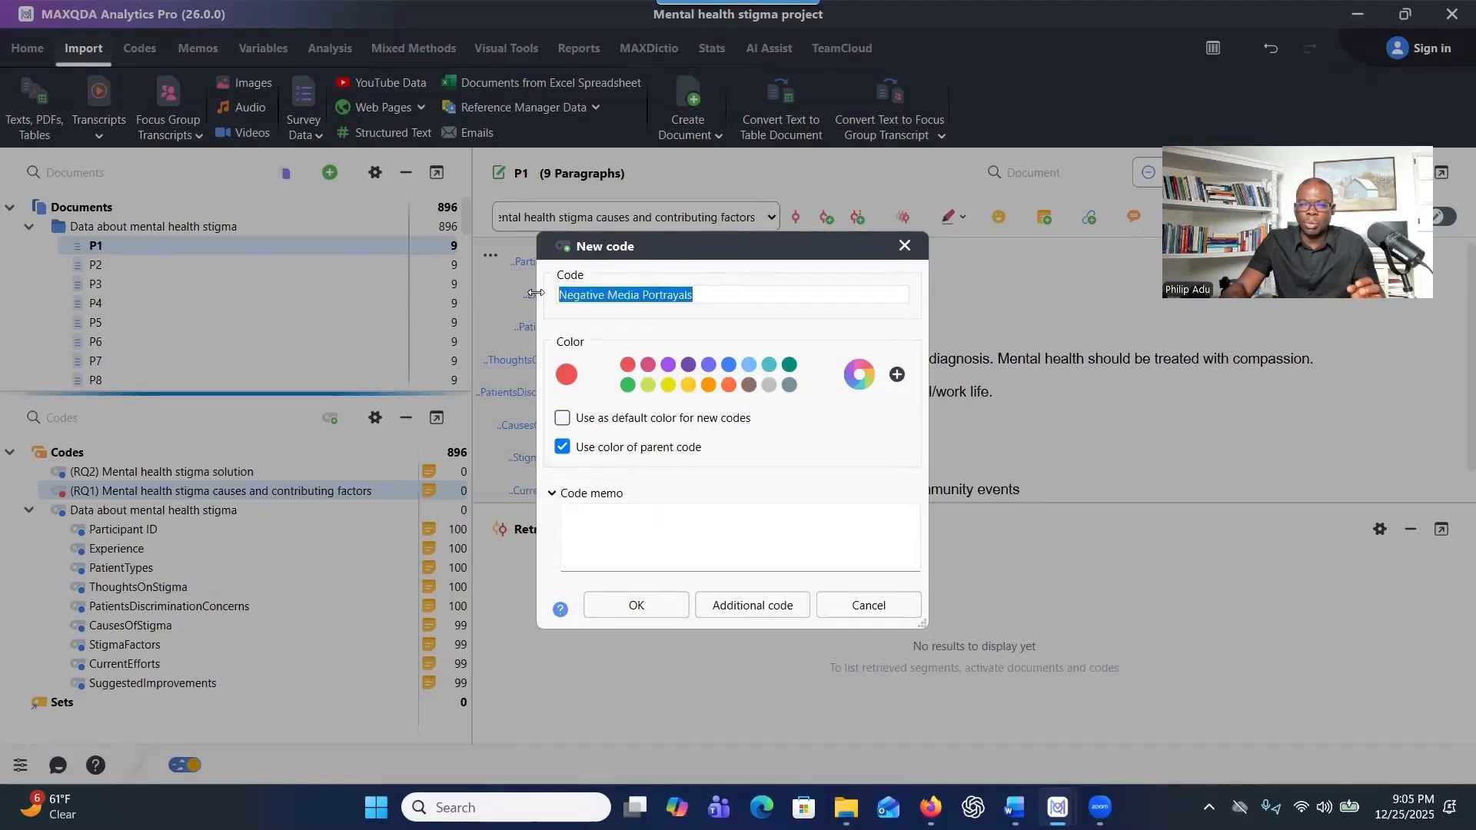
pyautogui.click(597, 524)
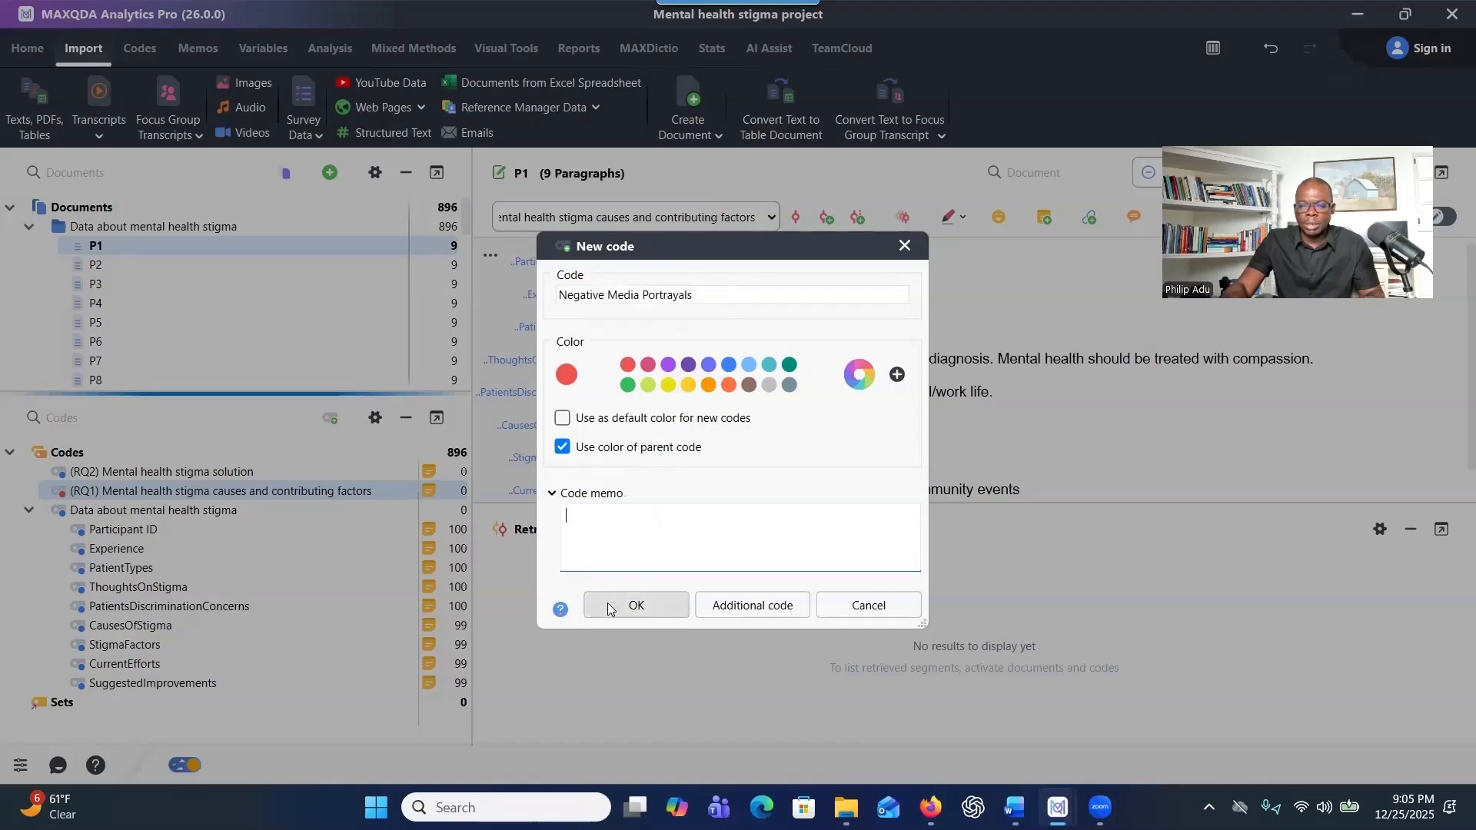
pyautogui.click(688, 365)
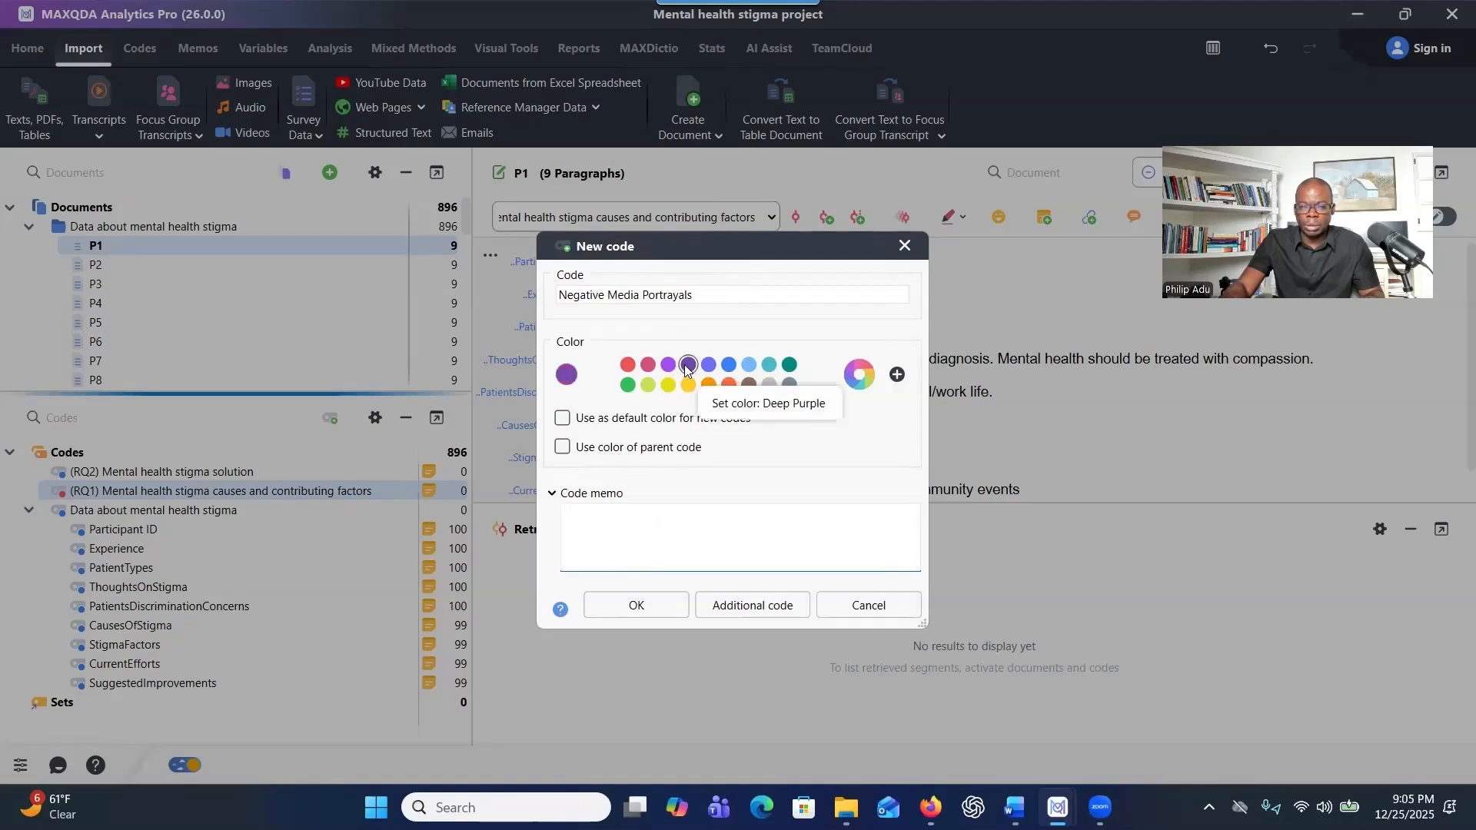
pyautogui.click(594, 604)
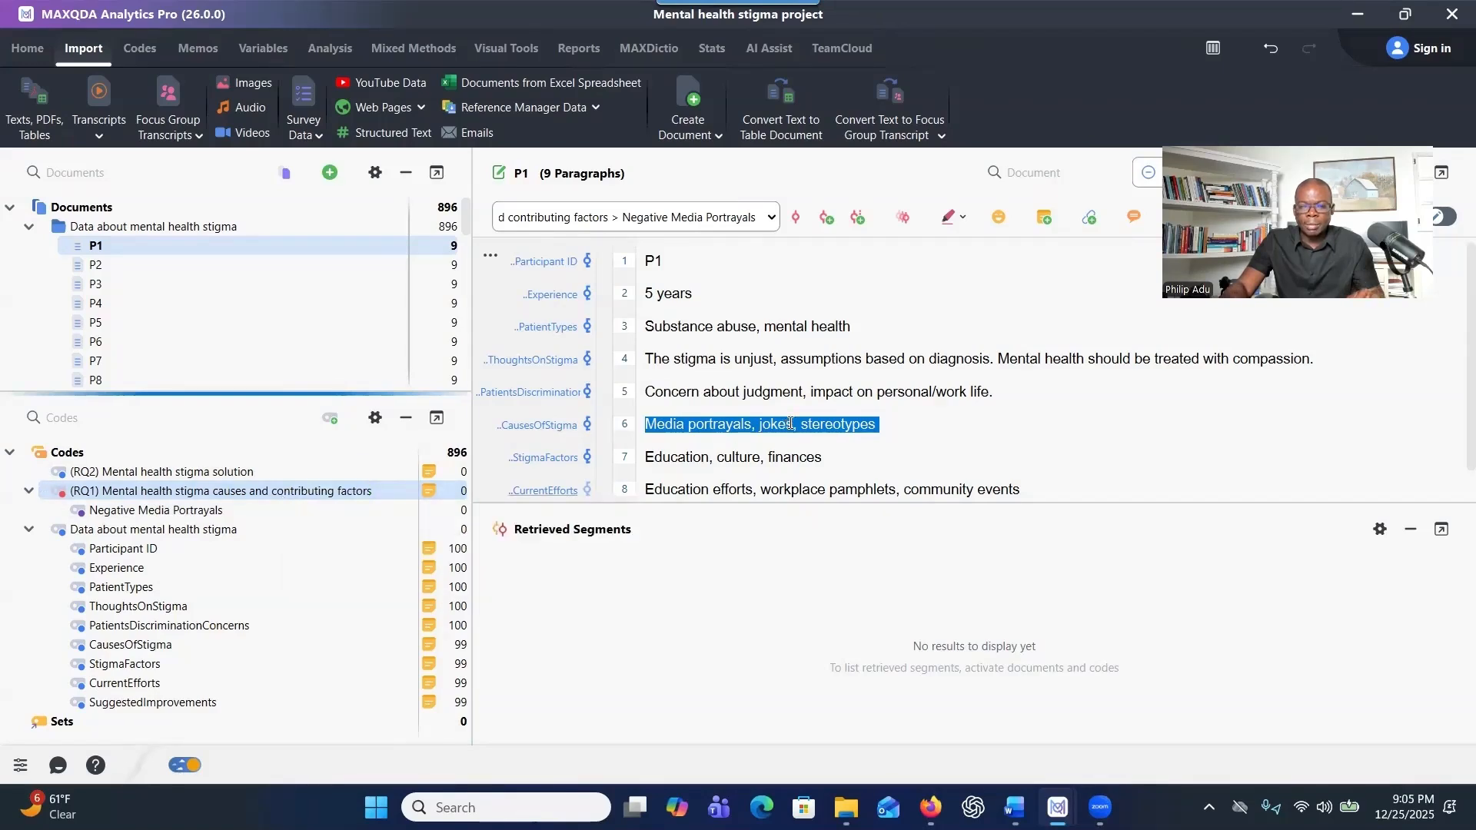
pyautogui.moveTo(786, 425); pyautogui.dragTo(315, 516)
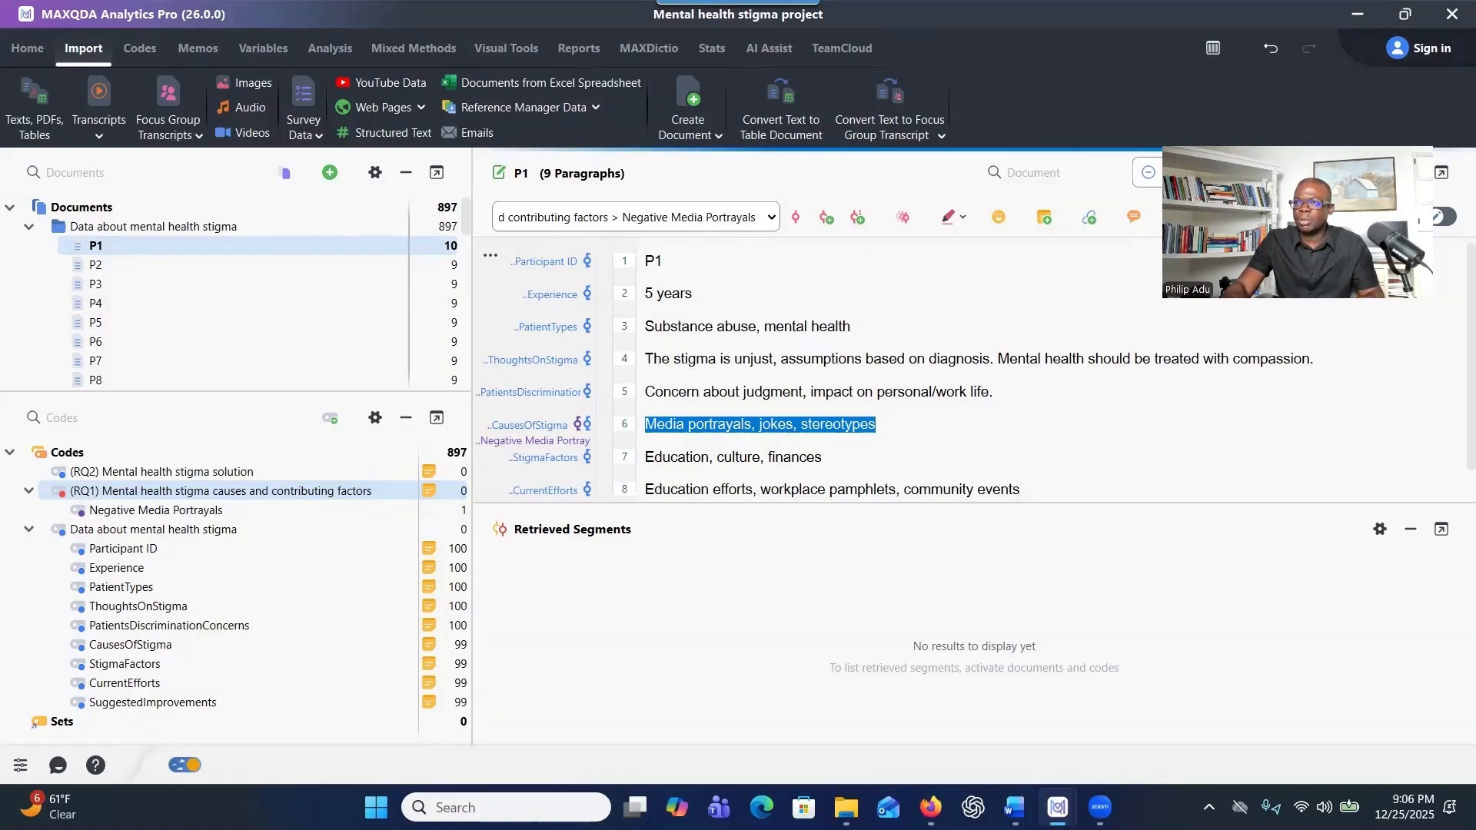
# Select P1's StigmaFactors response 'Education, culture, finances' and create the subcode 'Cultural Beliefs and Misconceptions' under the RQ1 code, using the parent color.
pyautogui.hotkey('alt', 'Tab')
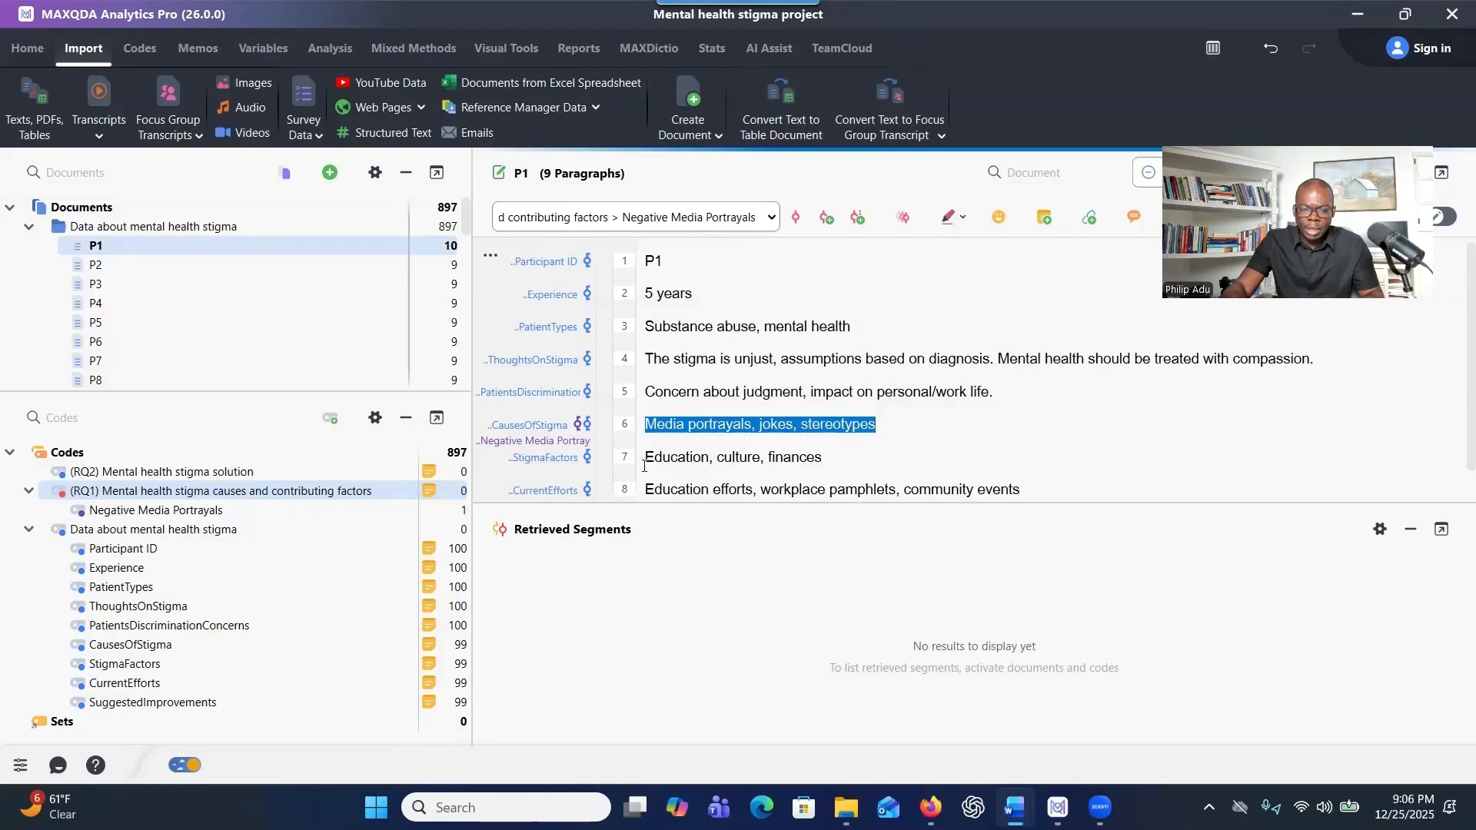
pyautogui.moveTo(644, 465); pyautogui.dragTo(824, 460)
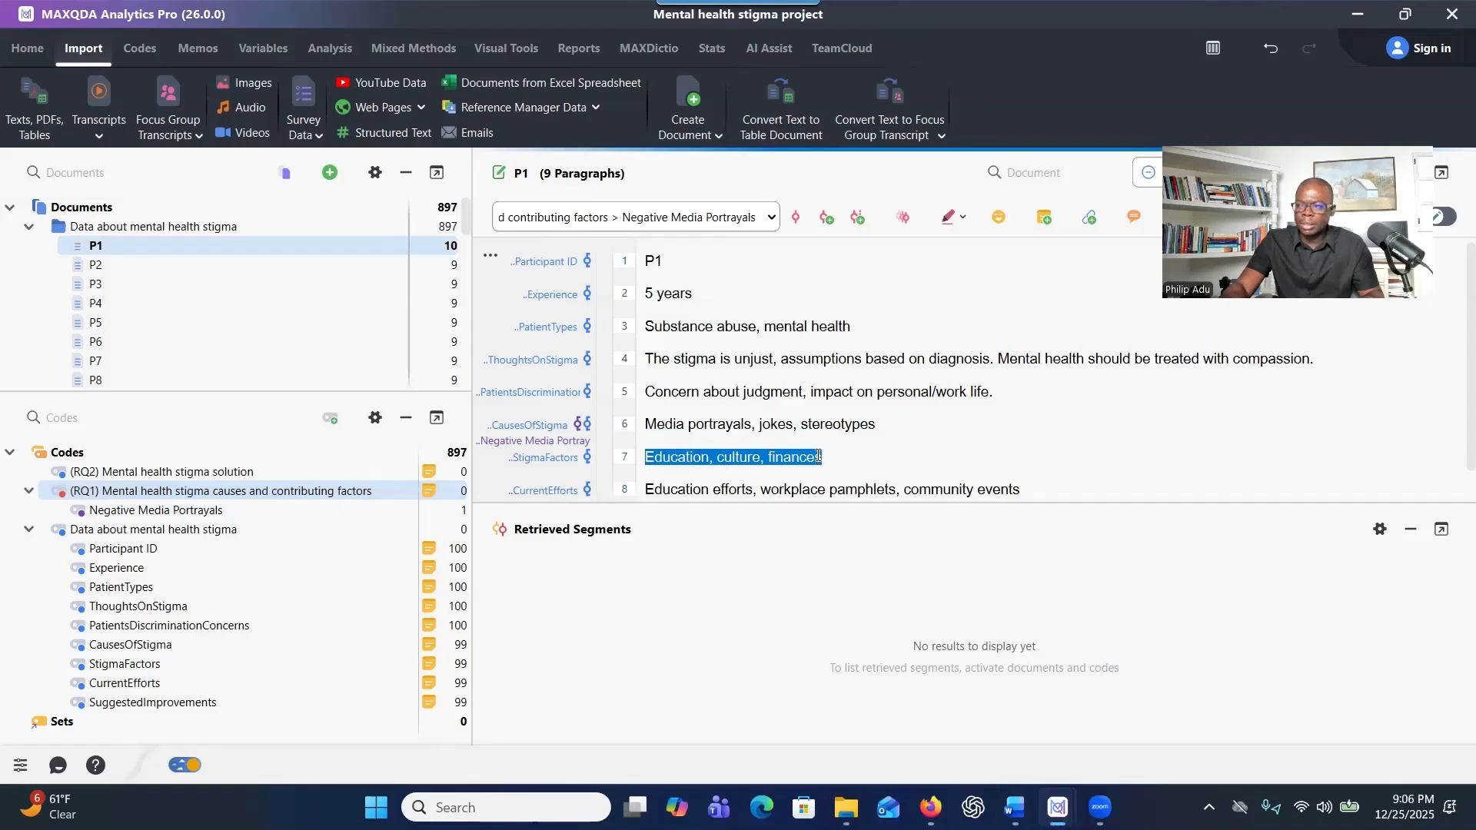
pyautogui.hotkey('alt', 'Tab')
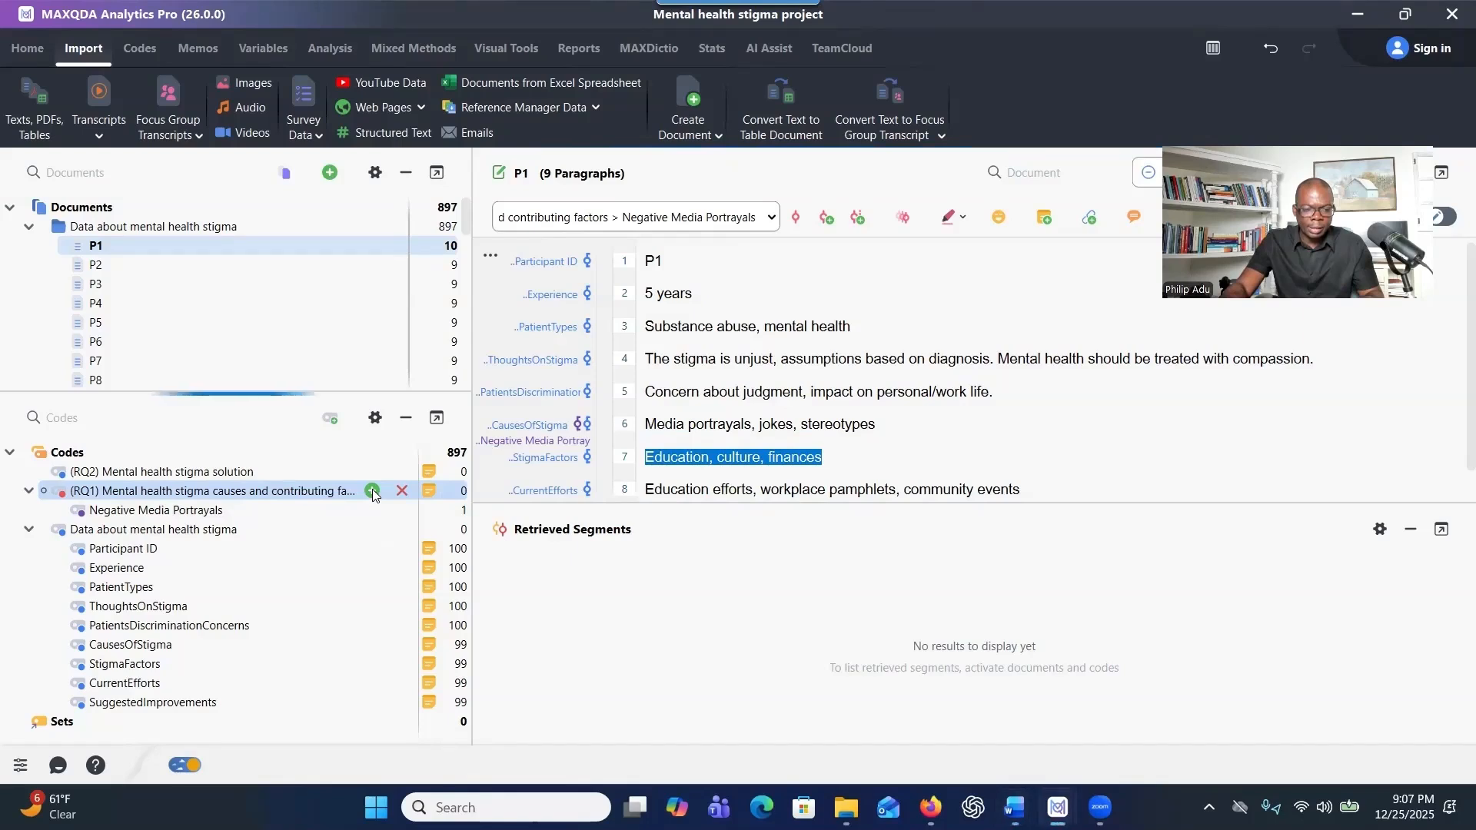
pyautogui.click(372, 492)
pyautogui.write('Cultural Beliefs and Misconceptions')
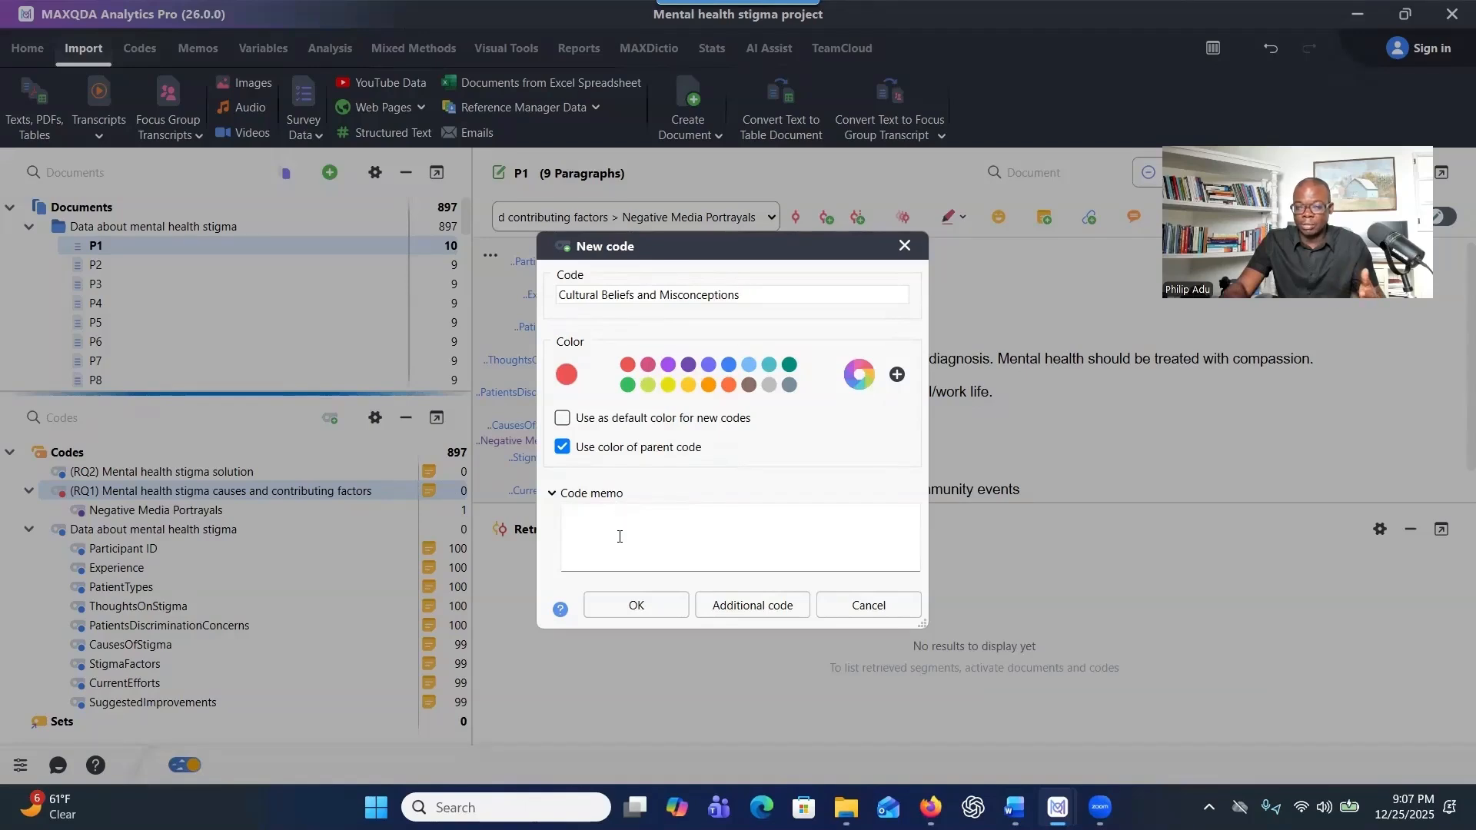
pyautogui.click(625, 605)
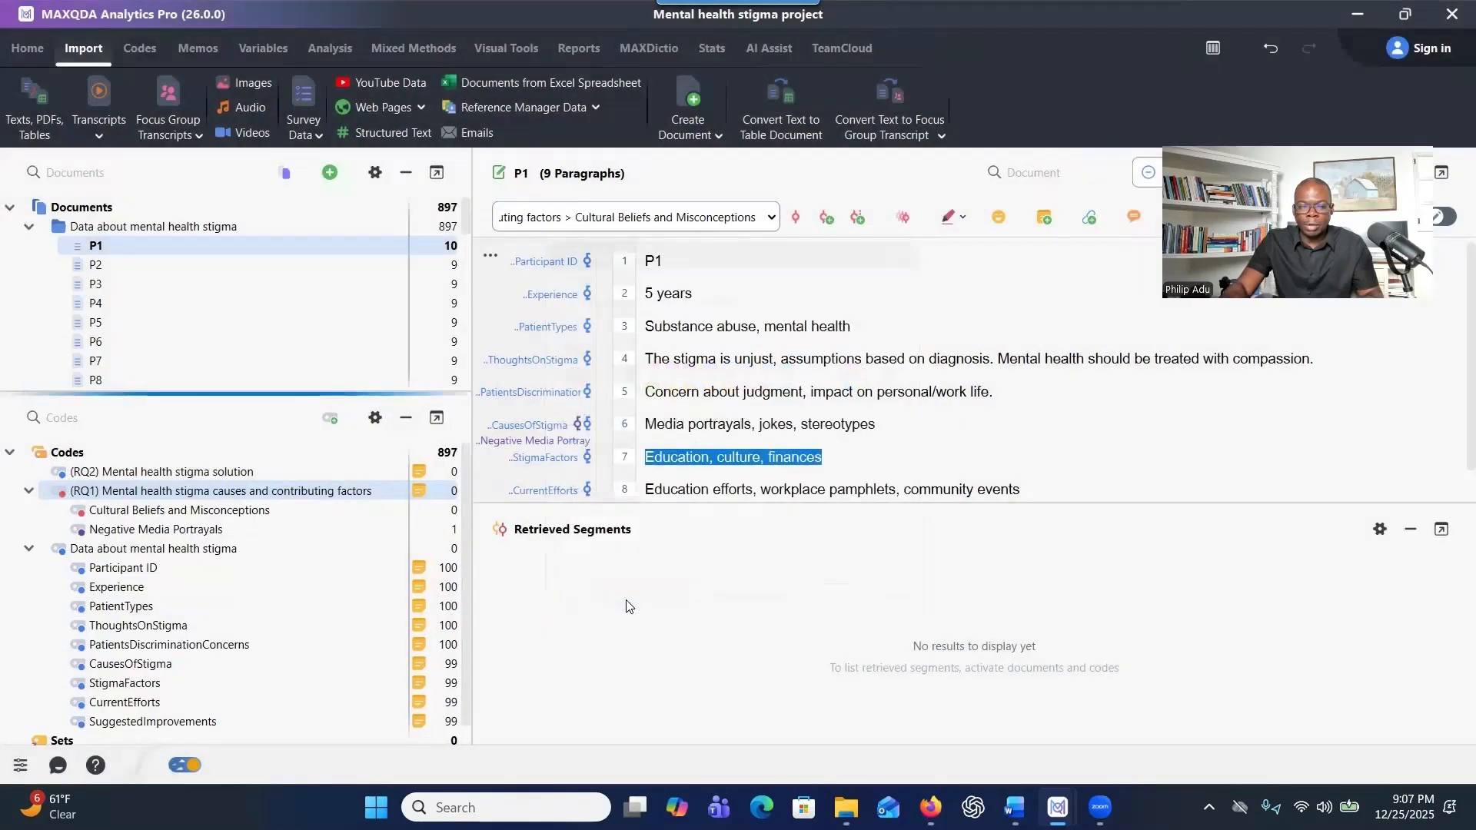
pyautogui.rightClick(259, 513)
pyautogui.click(316, 619)
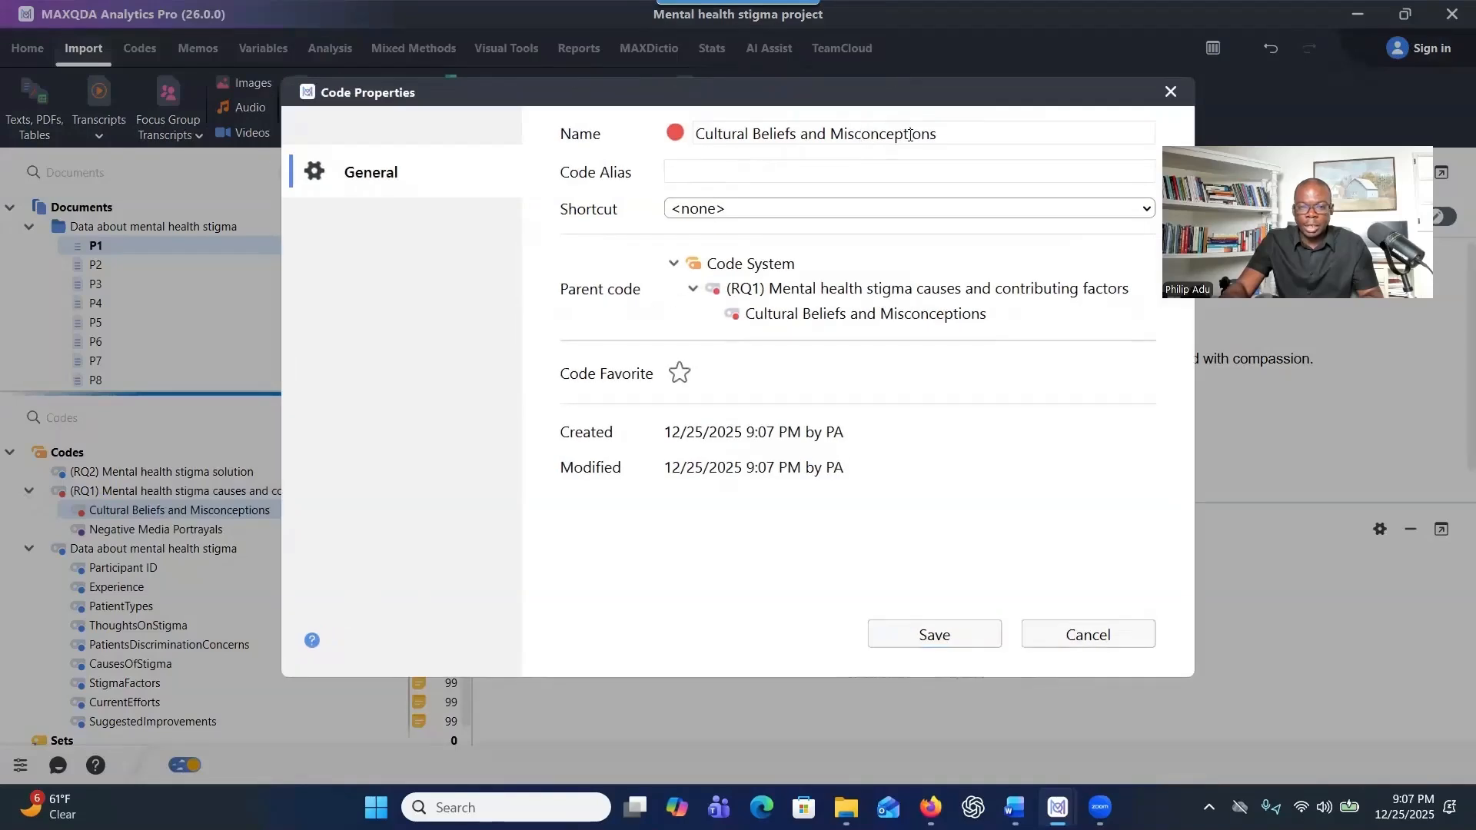
pyautogui.click(910, 135)
pyautogui.write('c')
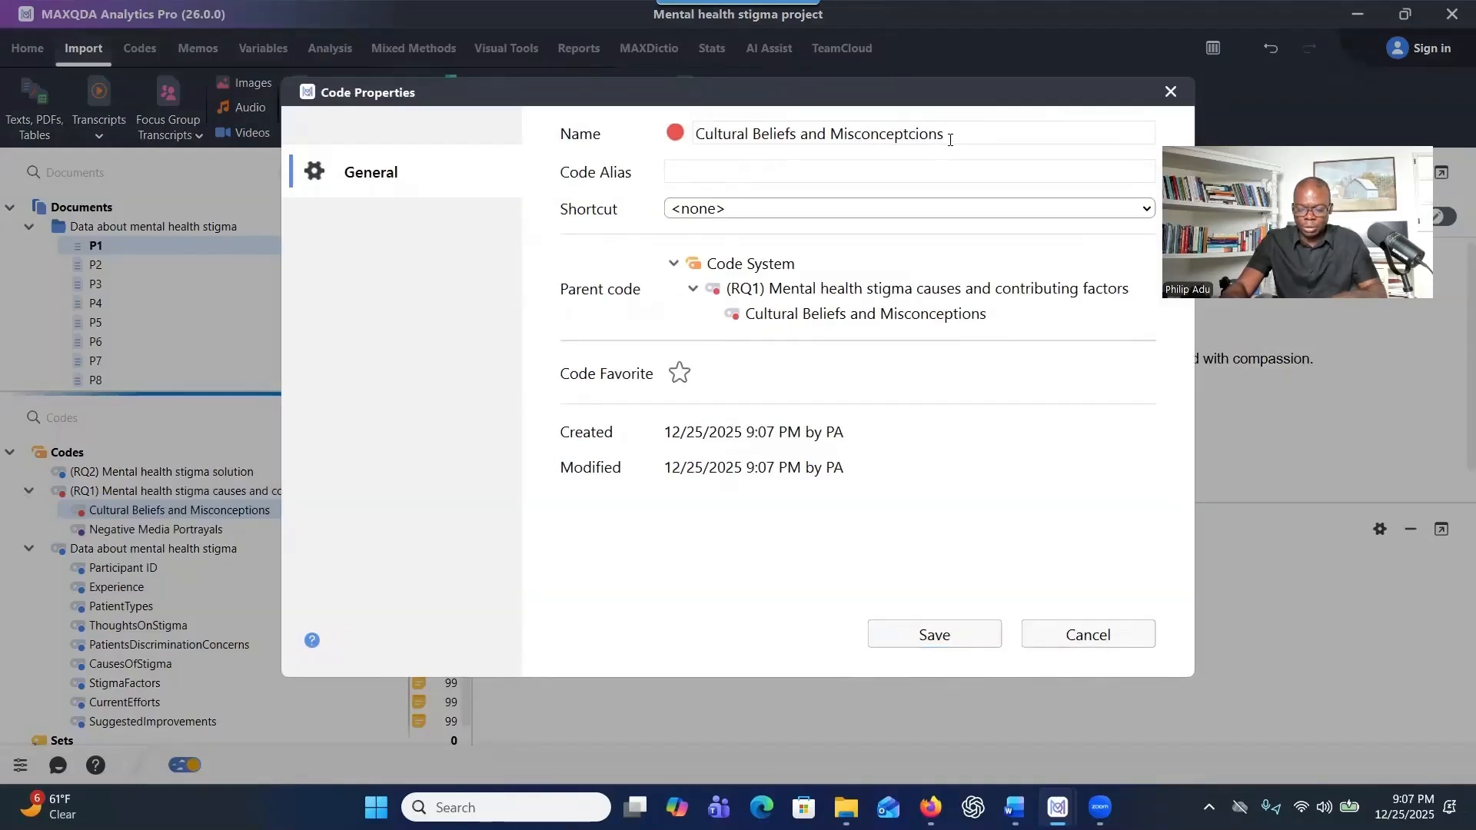
pyautogui.press('BackSpace')
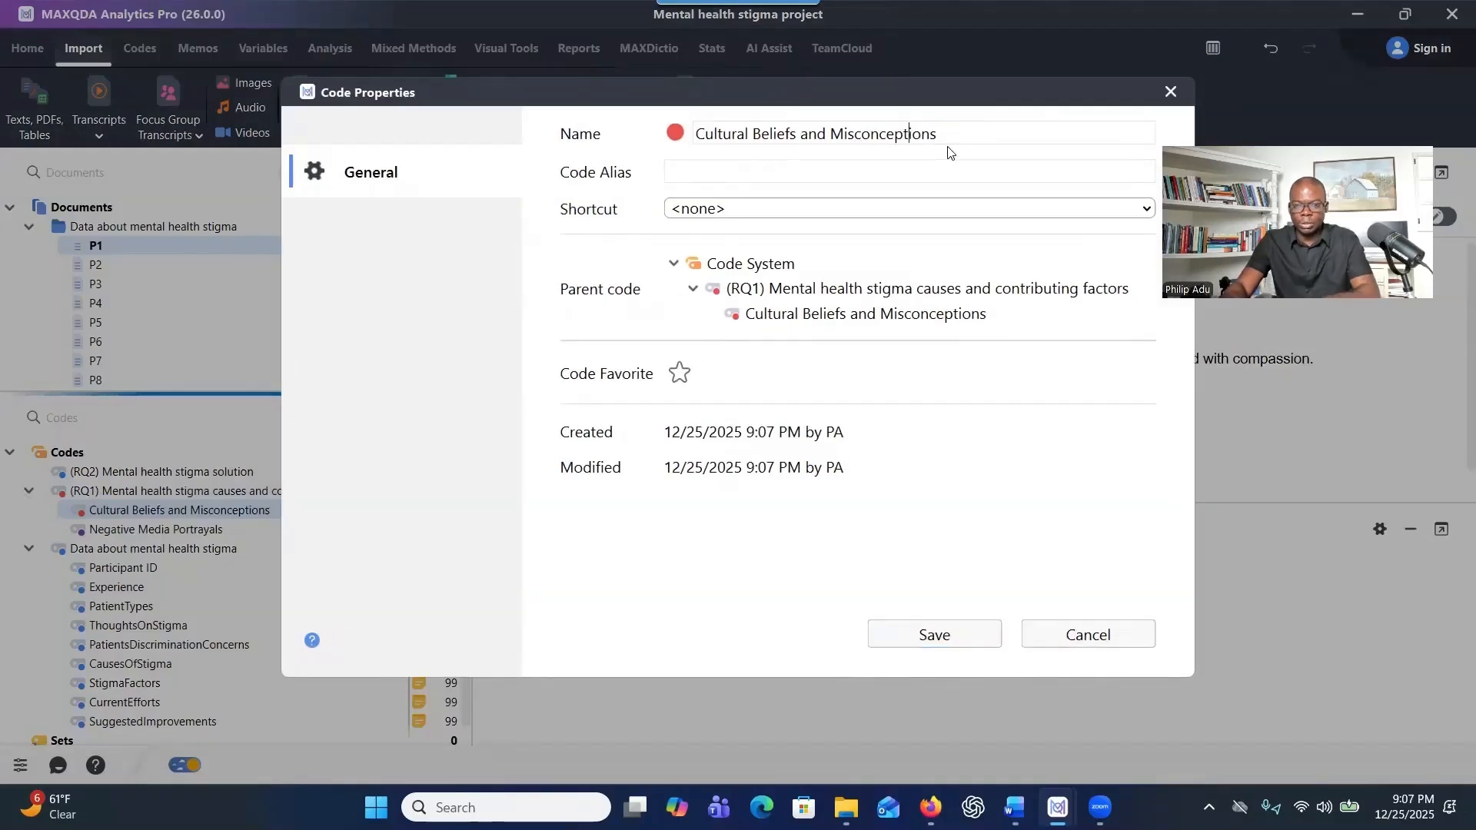
pyautogui.click(915, 640)
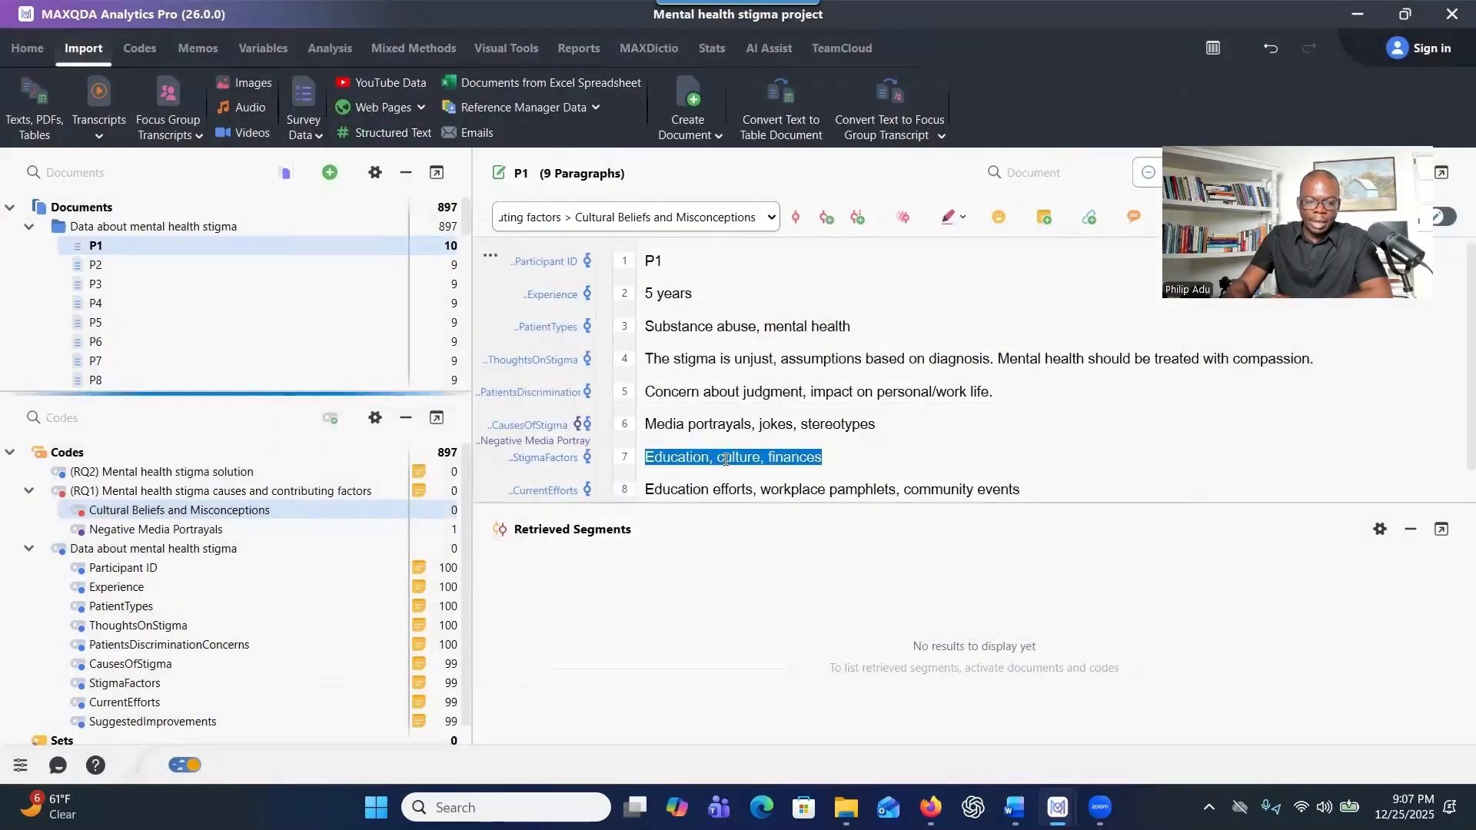
# Assign P1's selected StigmaFactors response to 'Cultural Beliefs and Misconceptions' and review that code's coded segments.
pyautogui.moveTo(729, 458); pyautogui.dragTo(248, 521)
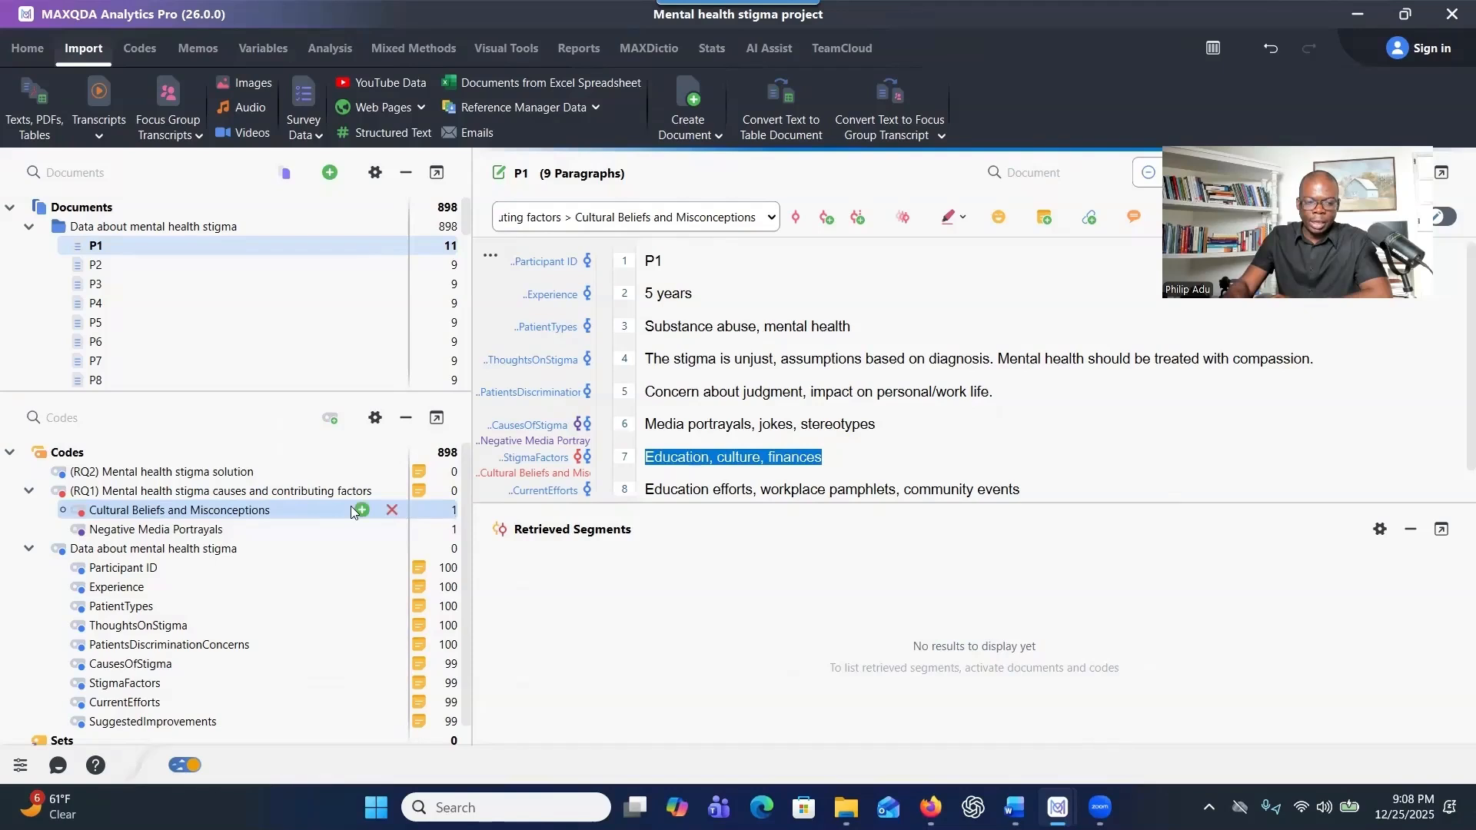
pyautogui.doubleClick(278, 510)
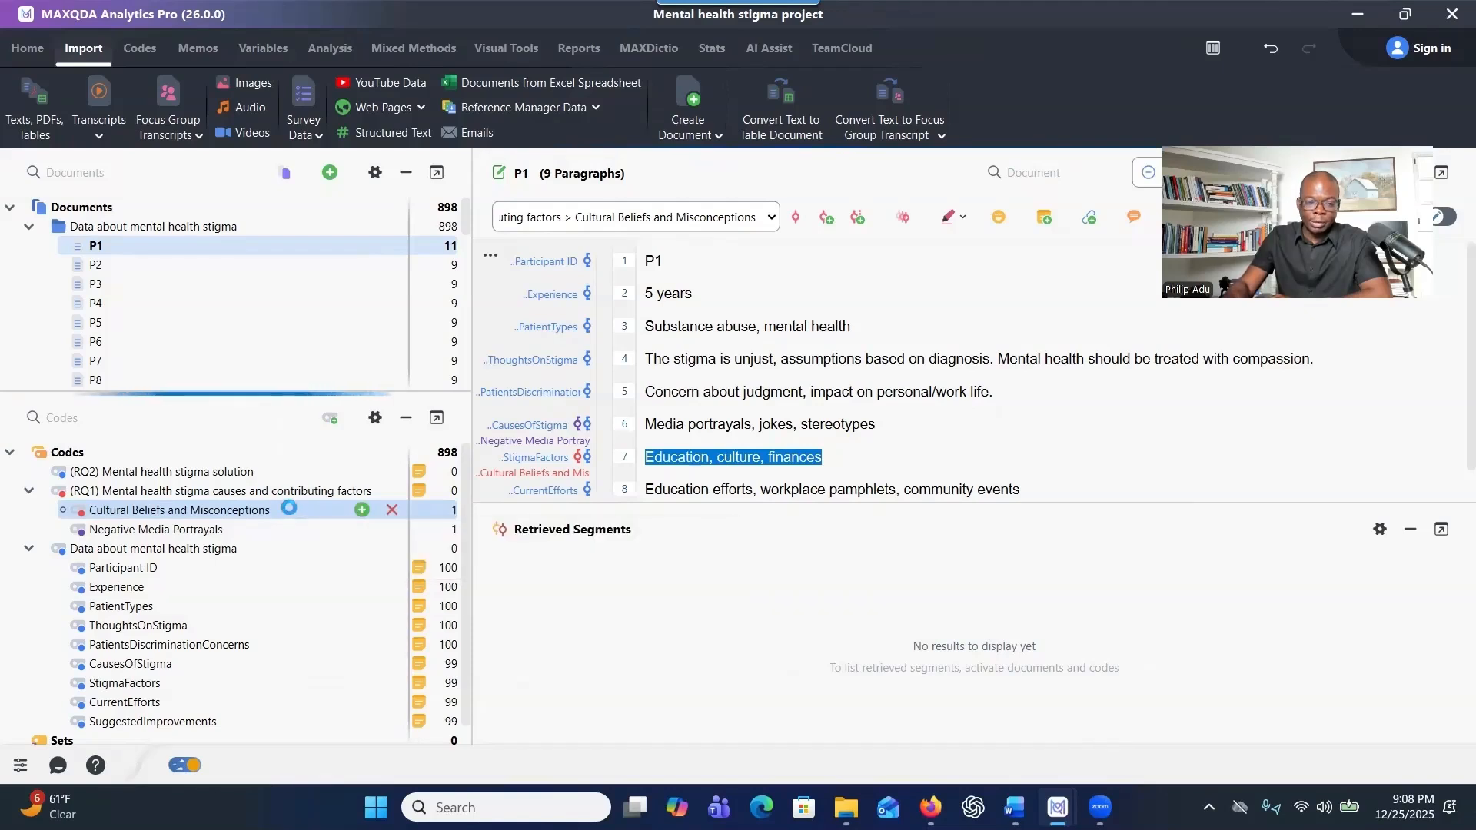
pyautogui.click(297, 566)
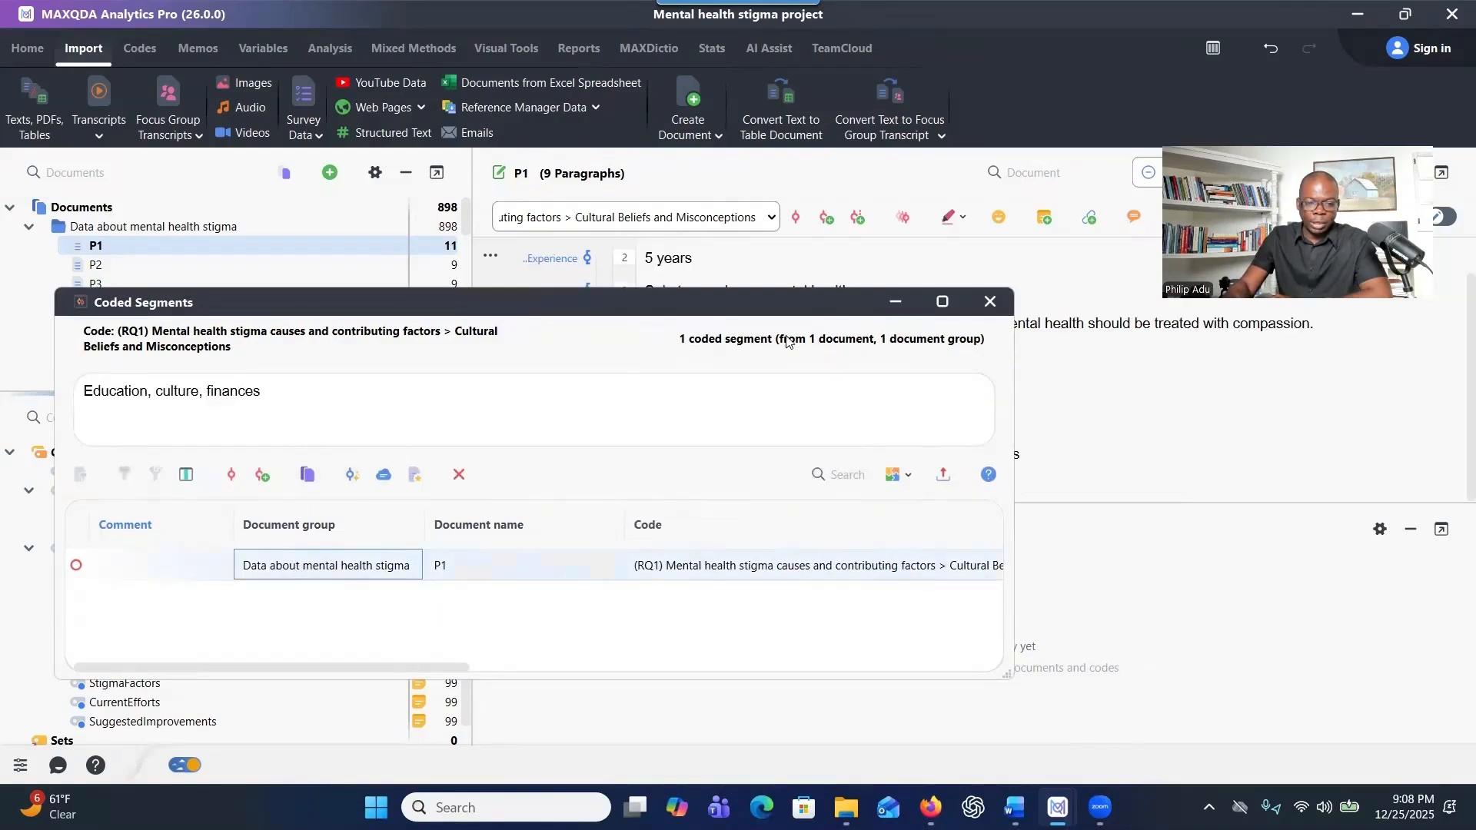
pyautogui.click(990, 301)
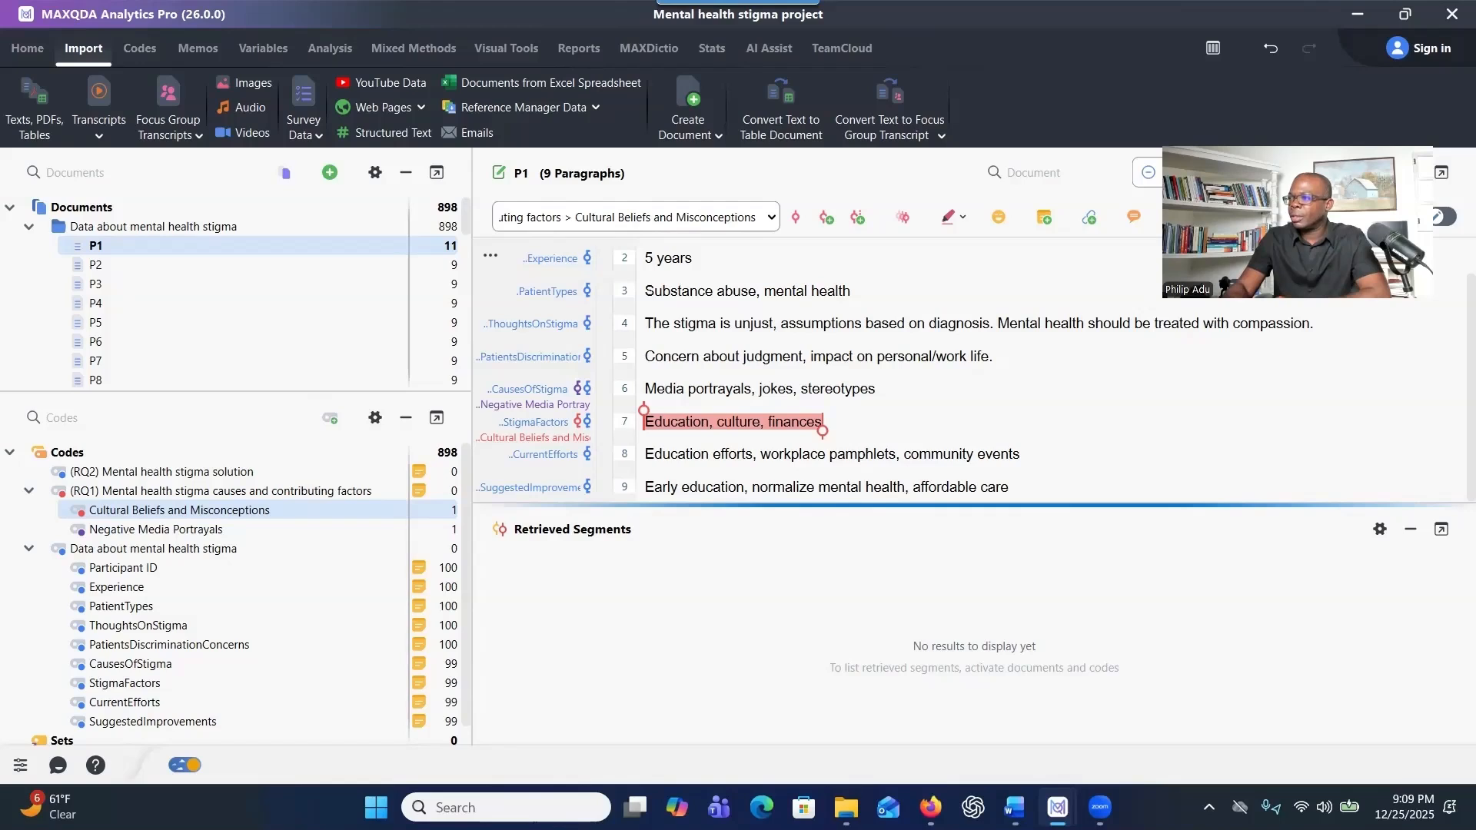
# In document P2, create the RQ1 subcode 'Education as a Structural Factor' and assign the StigmaFactors response 'Education, lack of awareness' to it.
pyautogui.hotkey('alt', 'Tab')
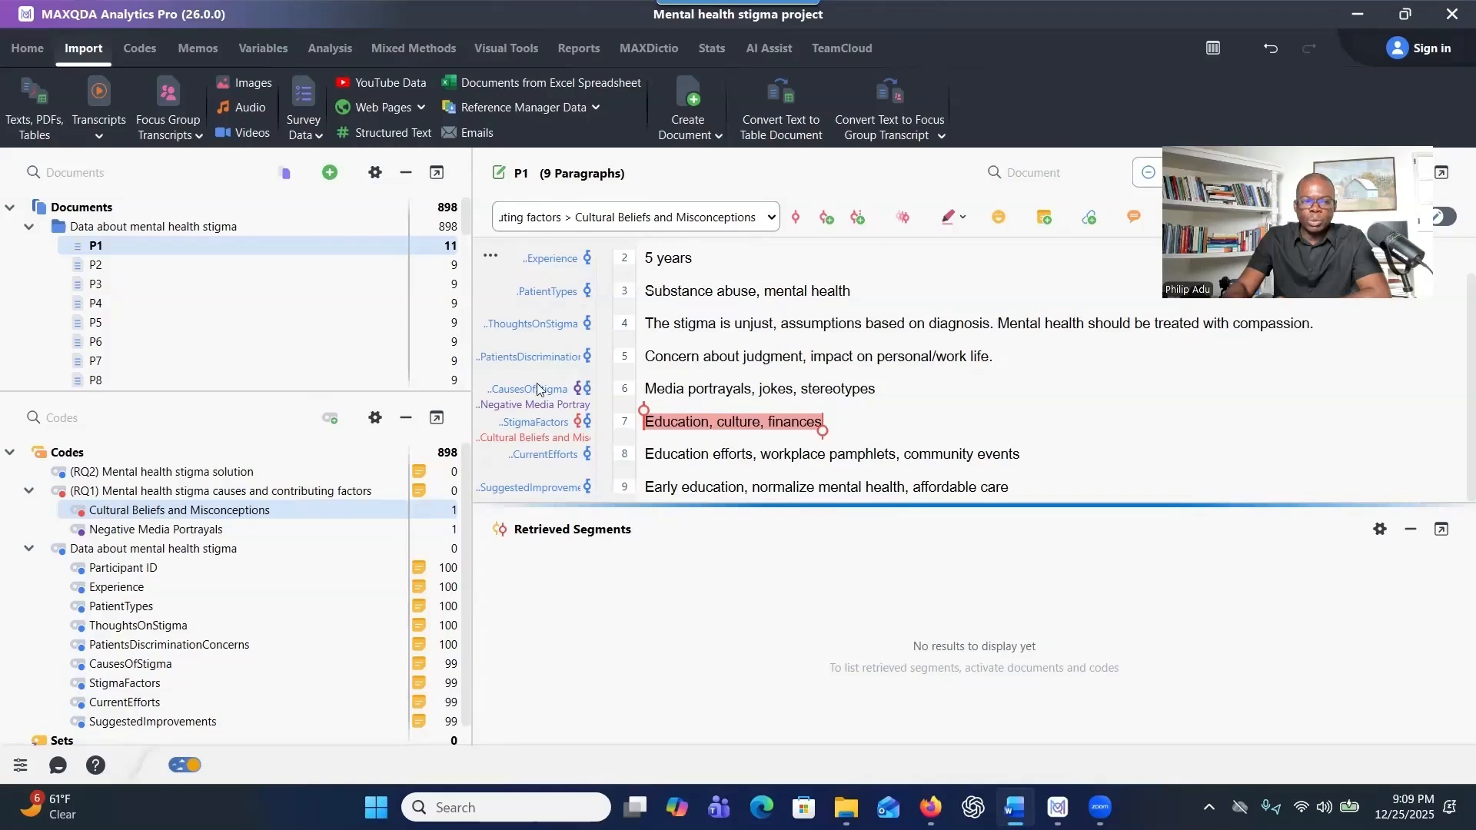
pyautogui.click(167, 273)
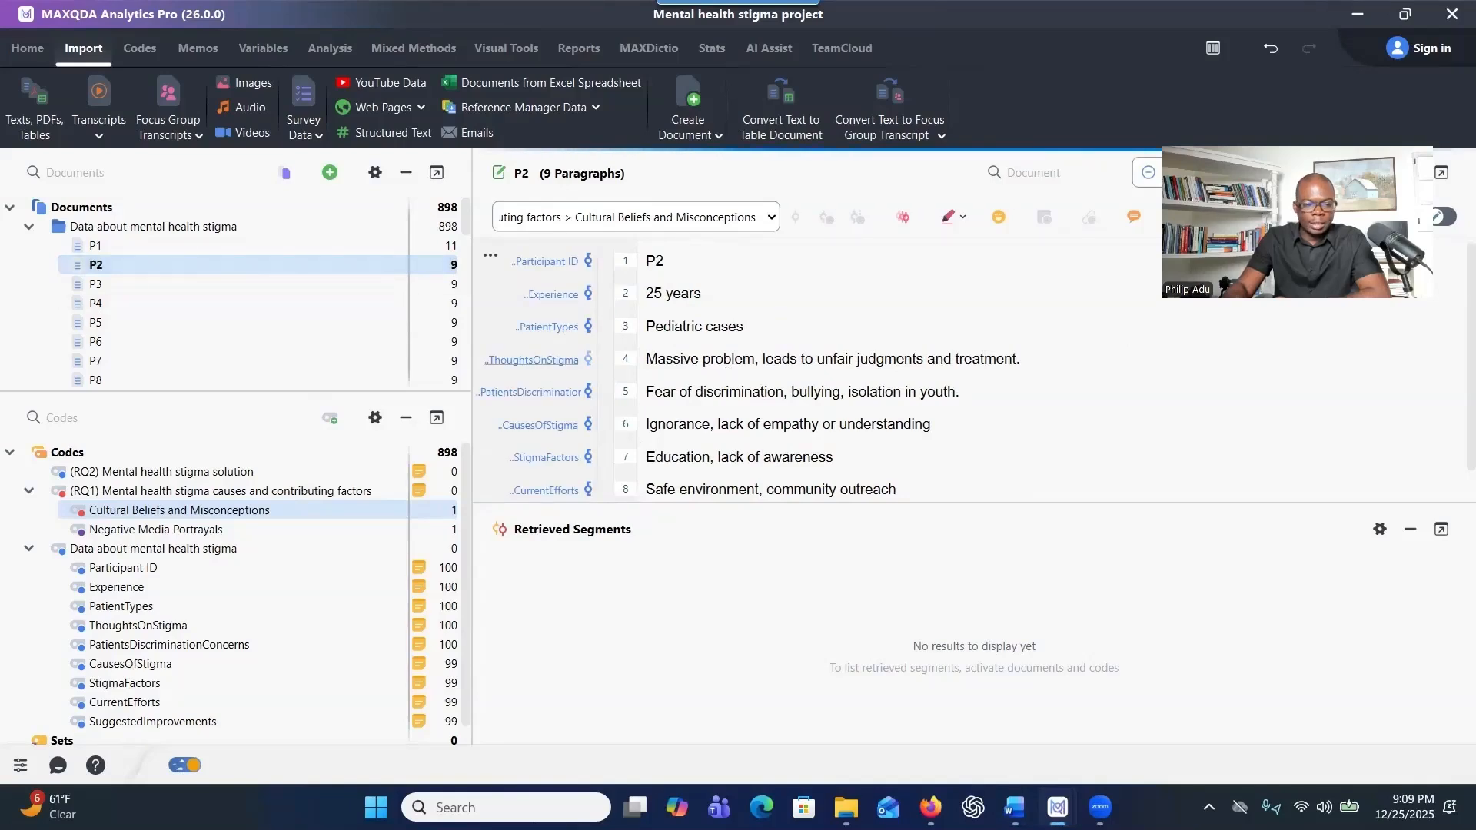
pyautogui.click(1015, 808)
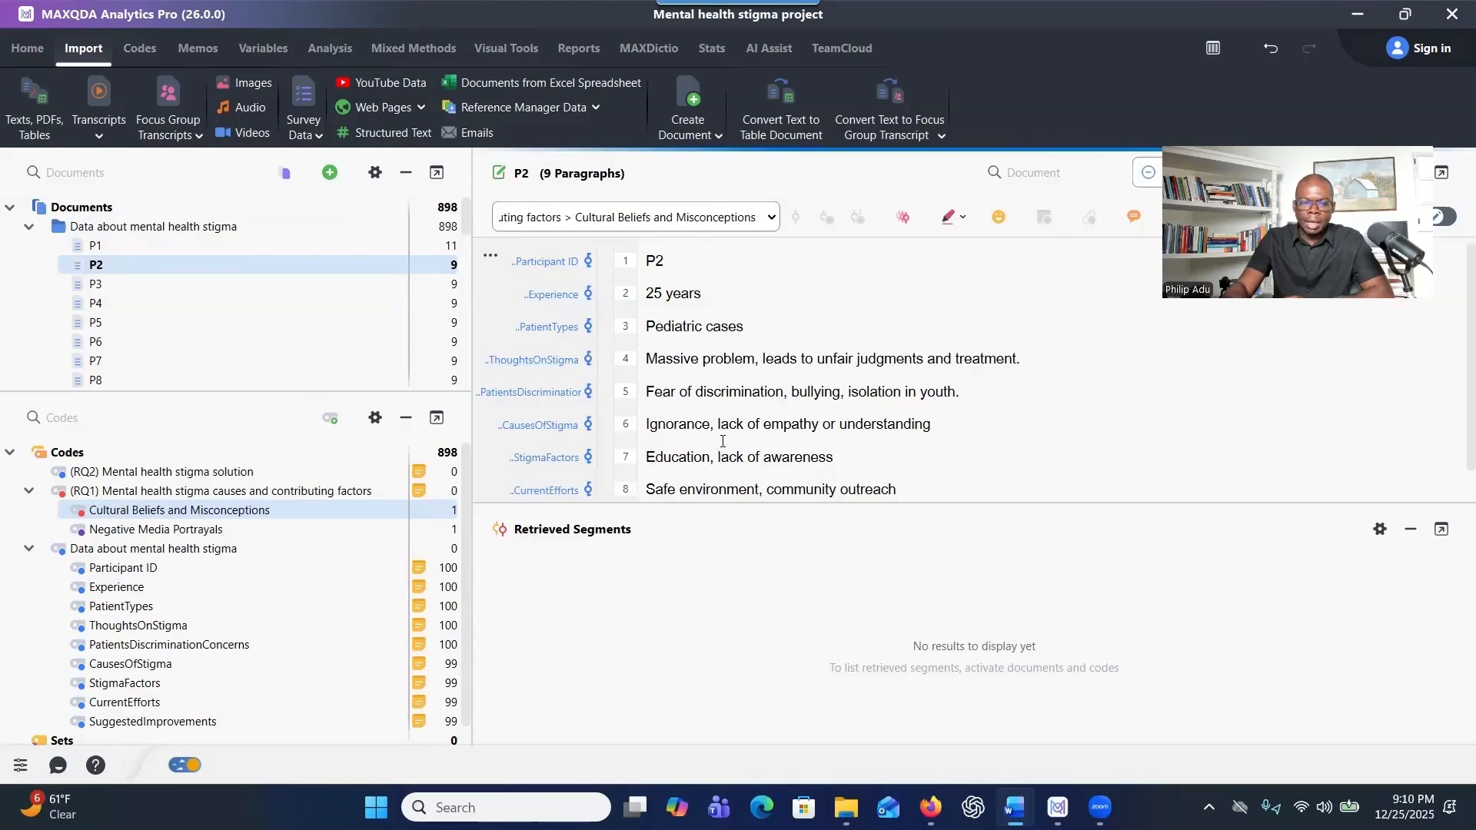
pyautogui.moveTo(650, 458); pyautogui.dragTo(842, 454)
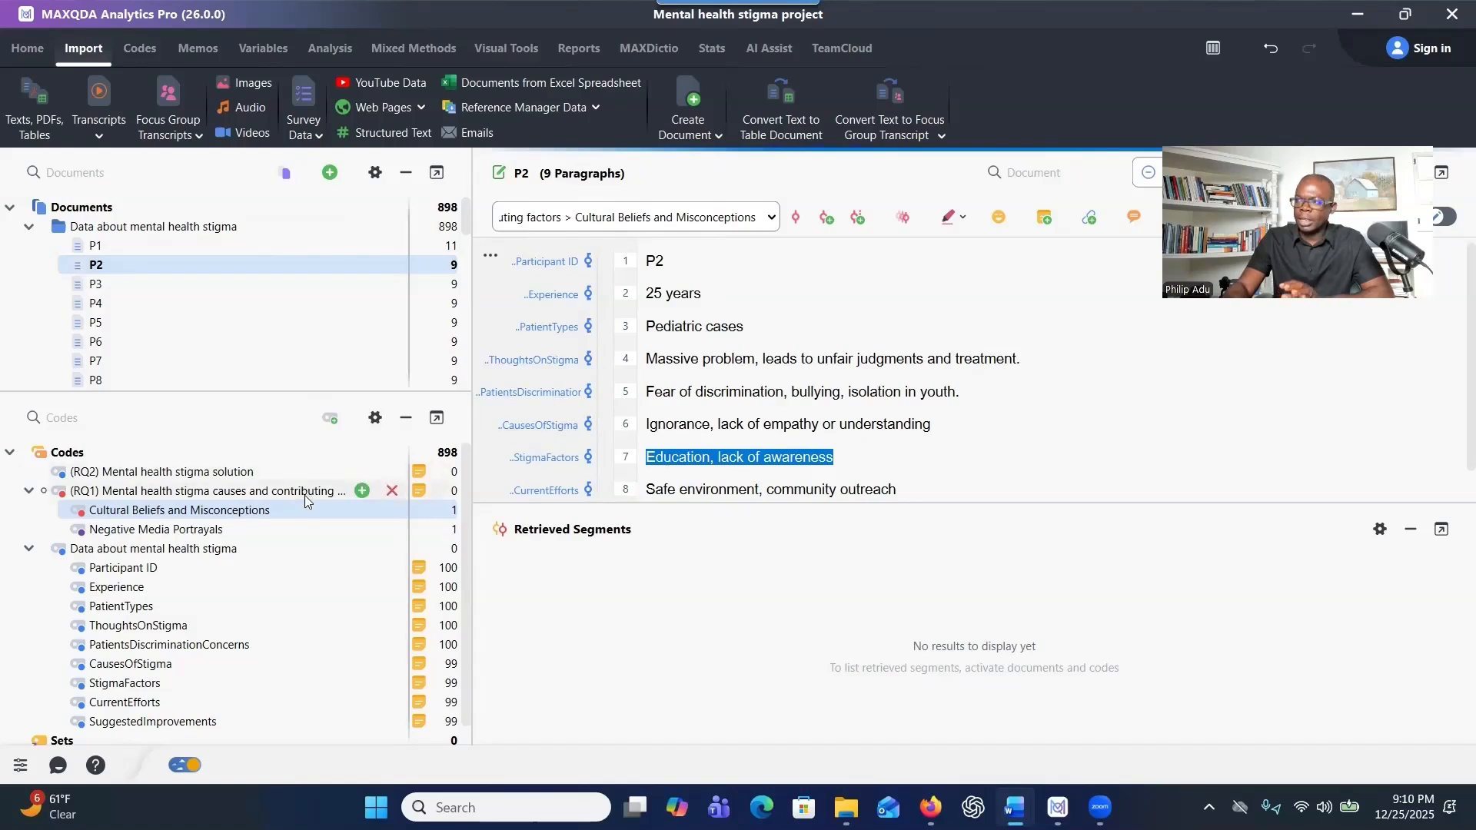
pyautogui.click(361, 491)
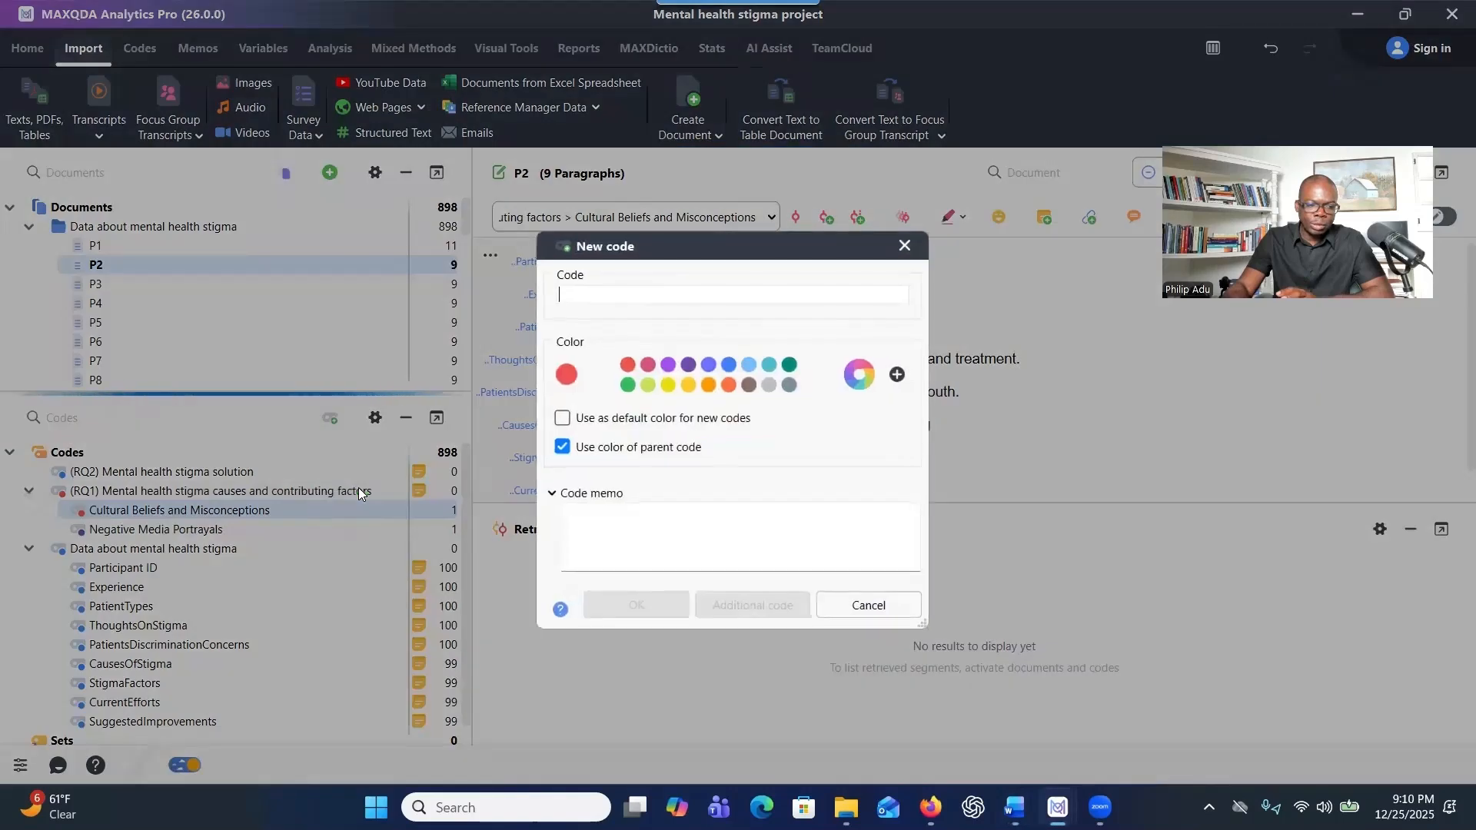
pyautogui.write('Education as a Structural Factor')
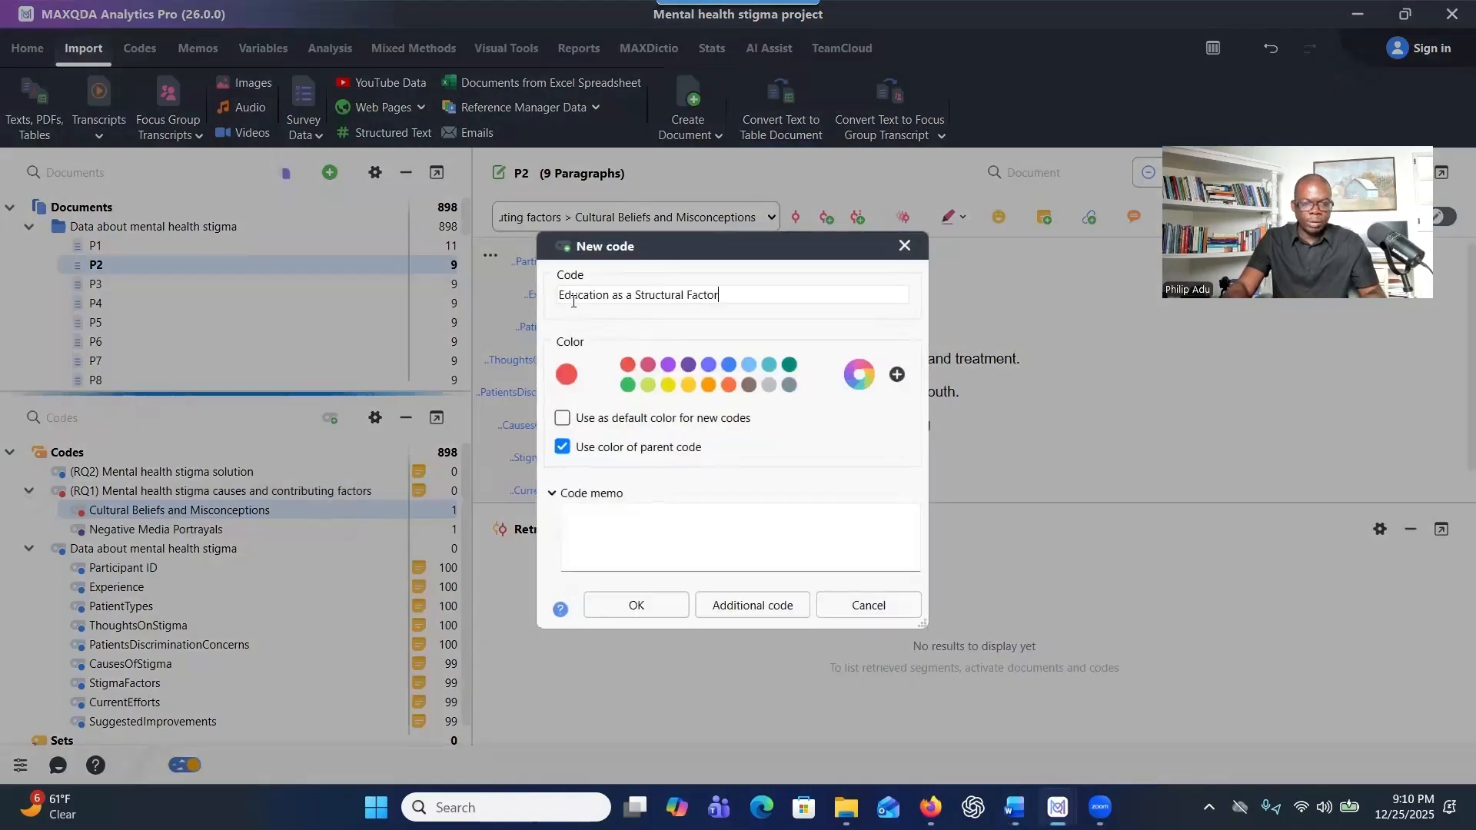
pyautogui.click(637, 605)
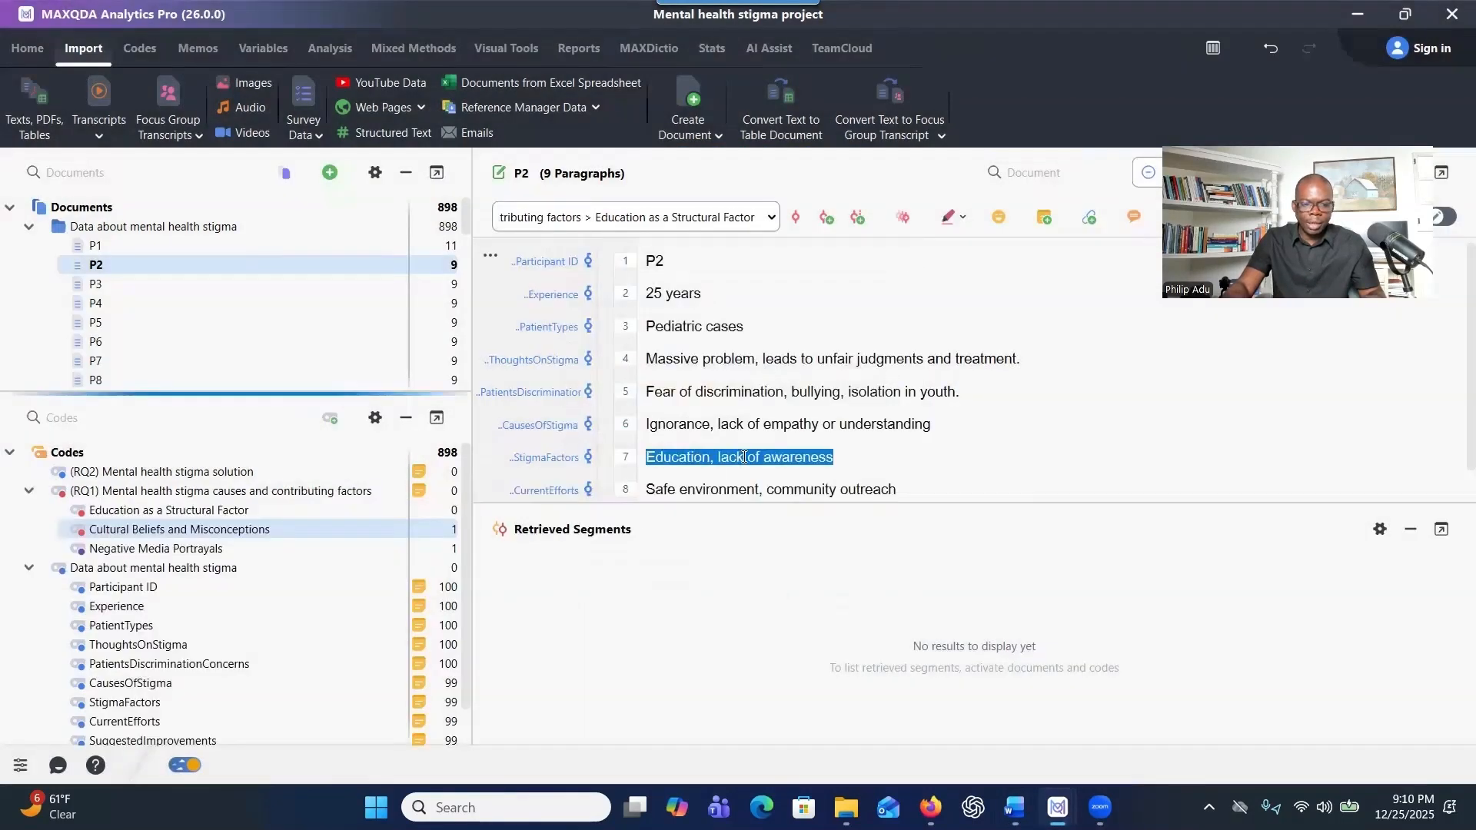
pyautogui.moveTo(751, 458); pyautogui.dragTo(341, 512)
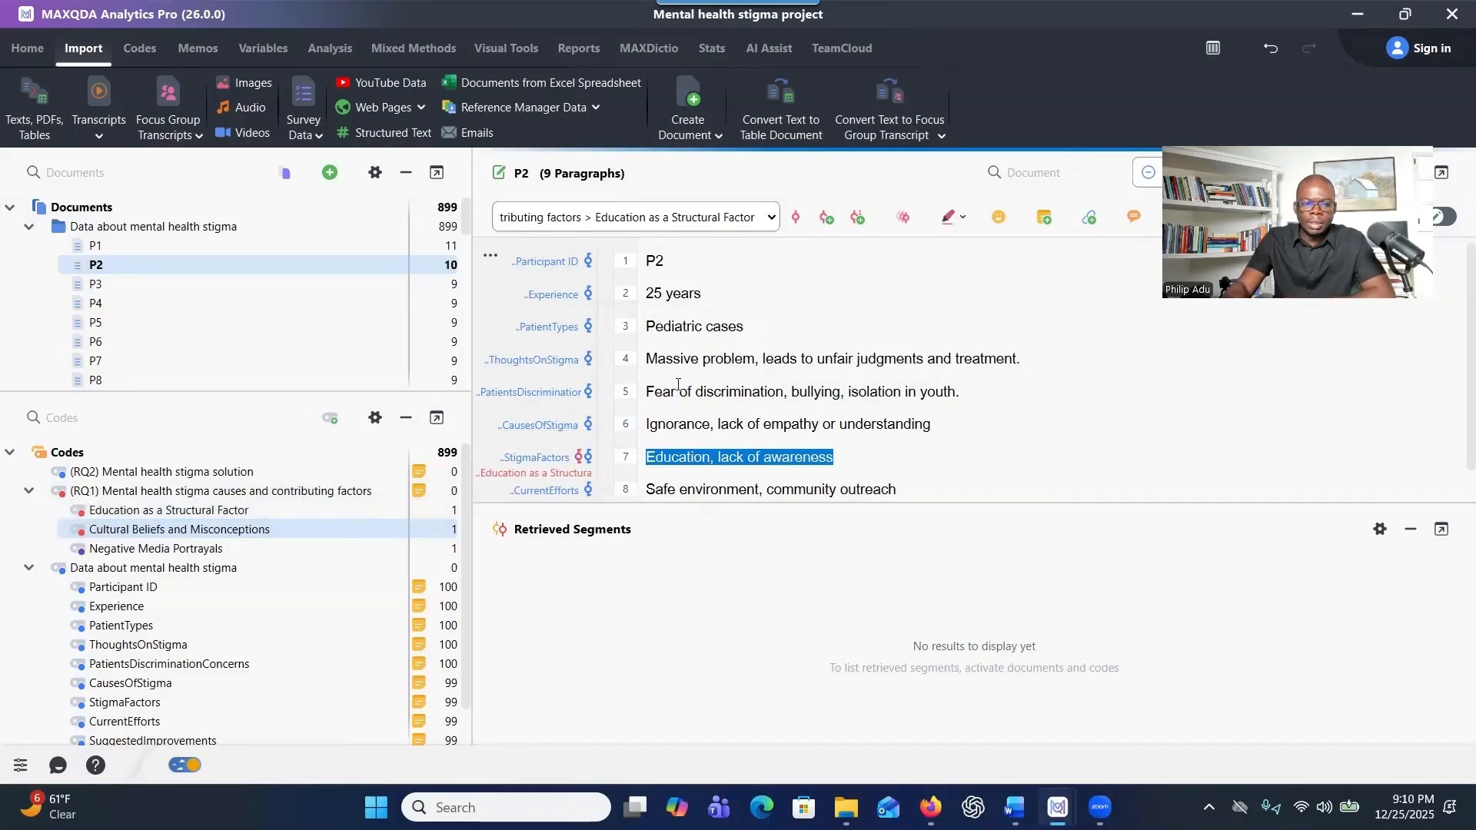
# Create the RQ1 subcode 'Ignorance and Lack of Understanding' and assign P2's CausesOfStigma response 'Ignorance, lack of empathy or understanding' to it.
pyautogui.moveTo(650, 393); pyautogui.dragTo(984, 390)
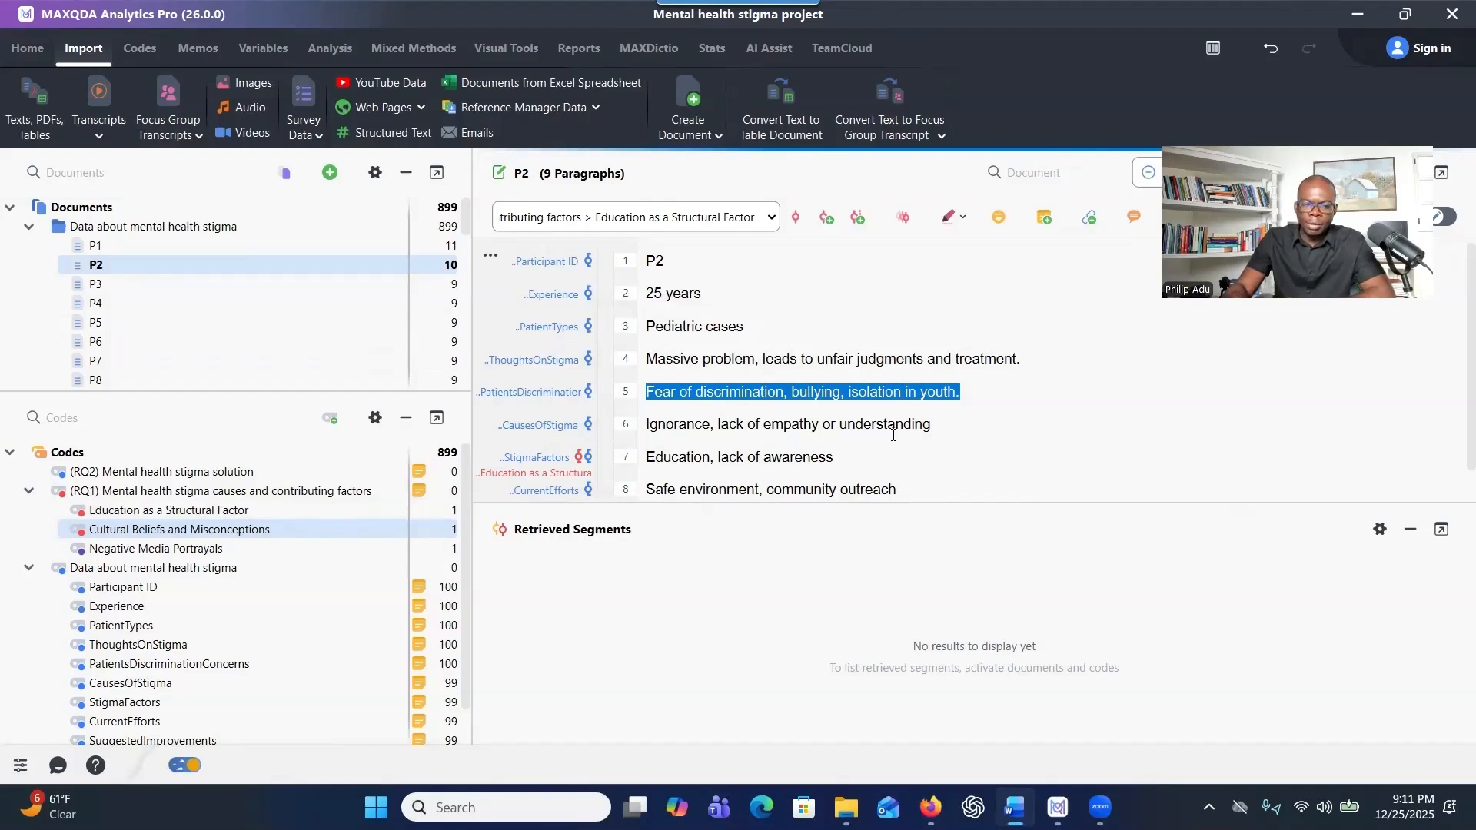
pyautogui.moveTo(947, 423); pyautogui.dragTo(635, 431)
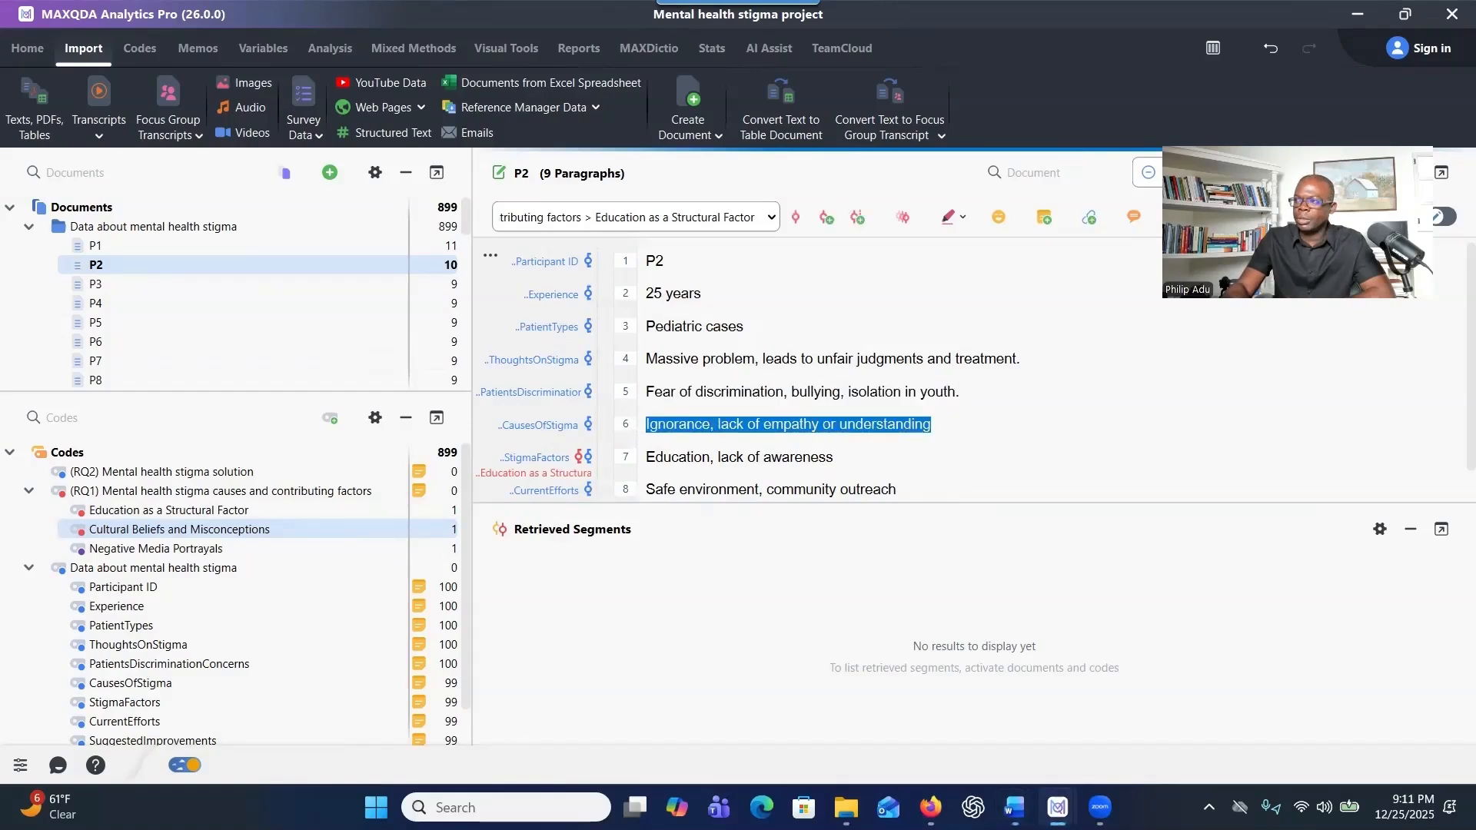
pyautogui.click(1014, 807)
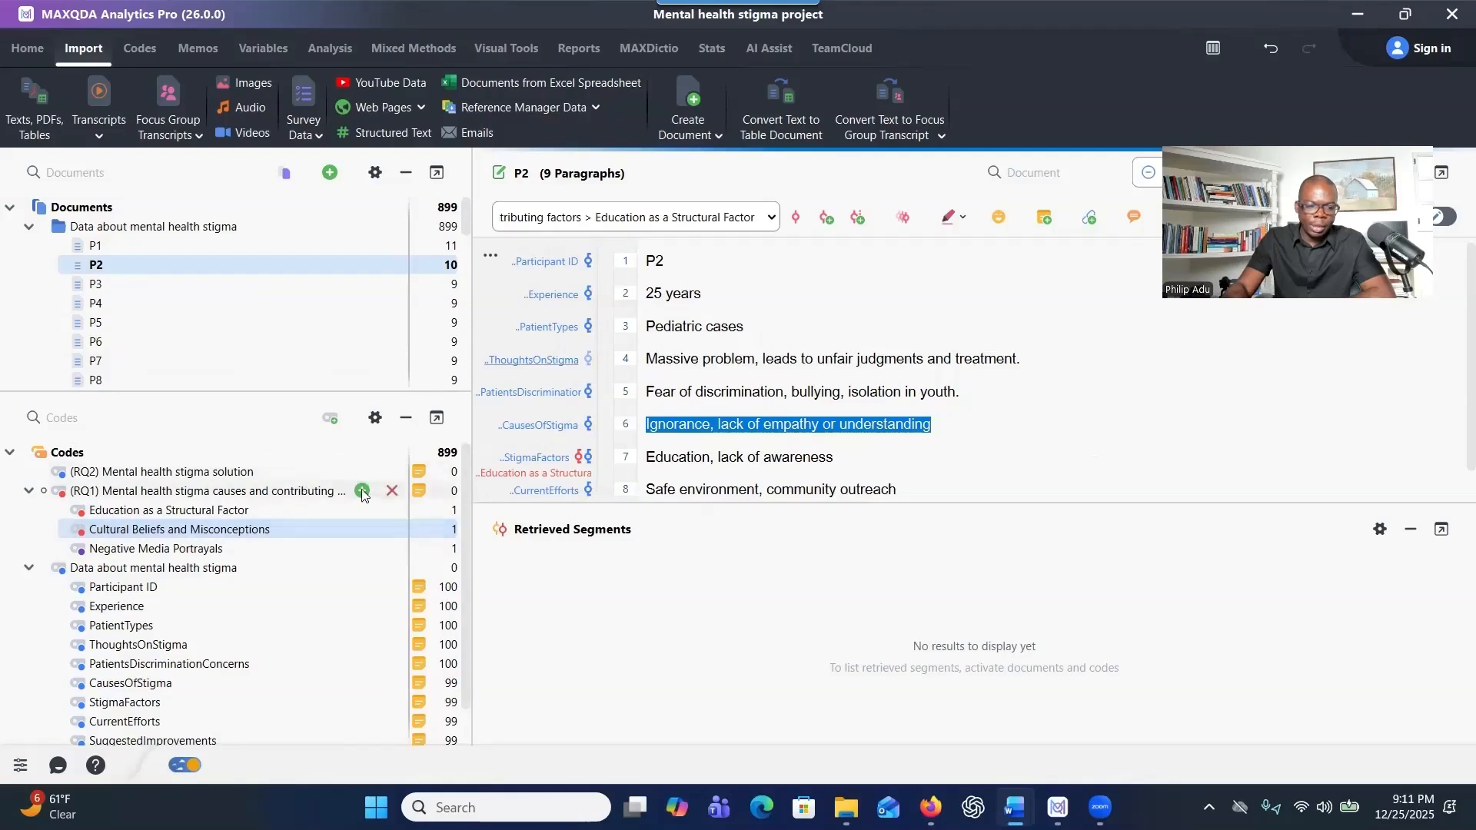
pyautogui.click(362, 494)
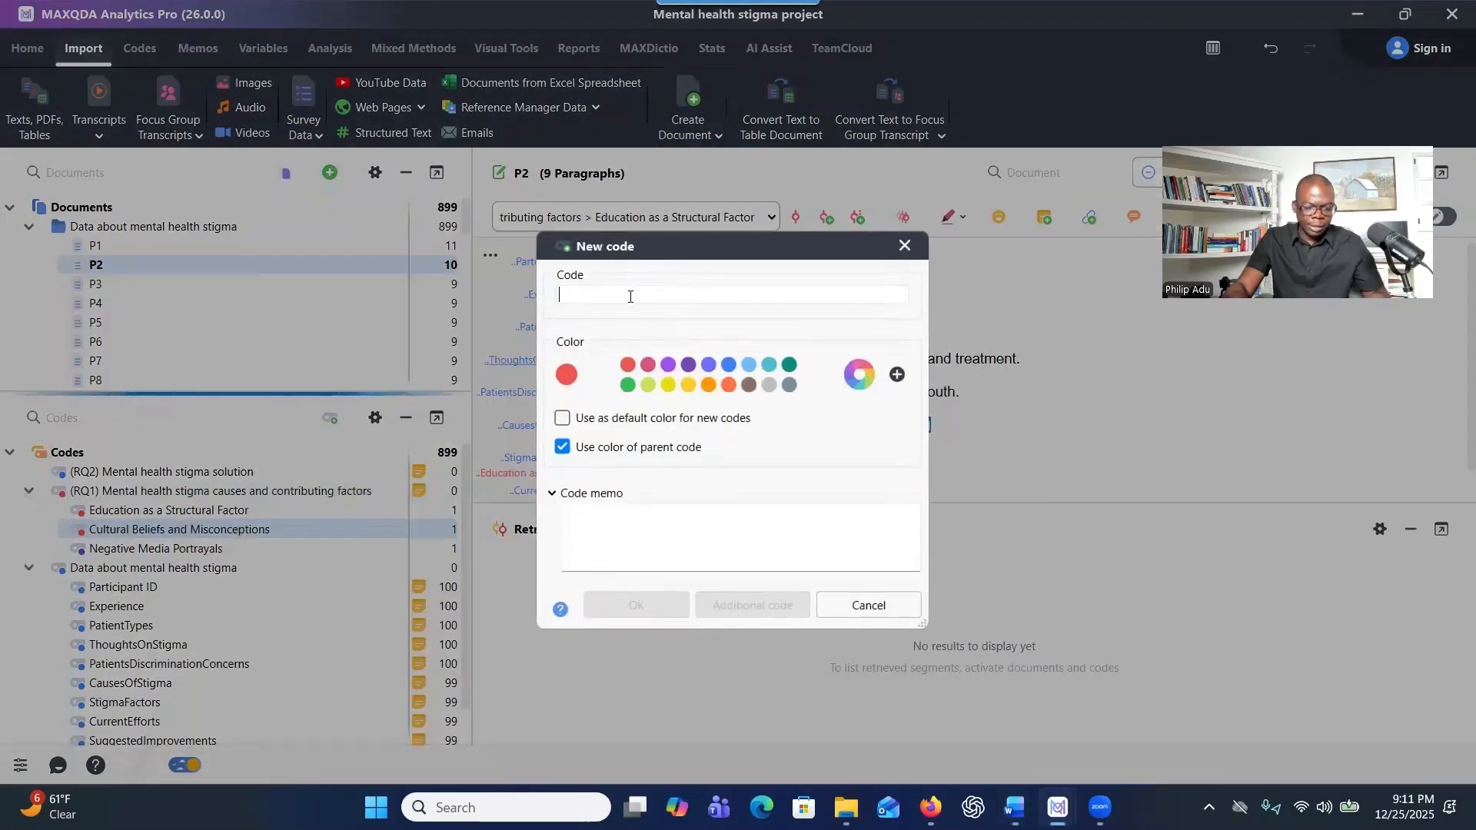
pyautogui.write('Ignorance and Lack of Understanding')
pyautogui.click(629, 604)
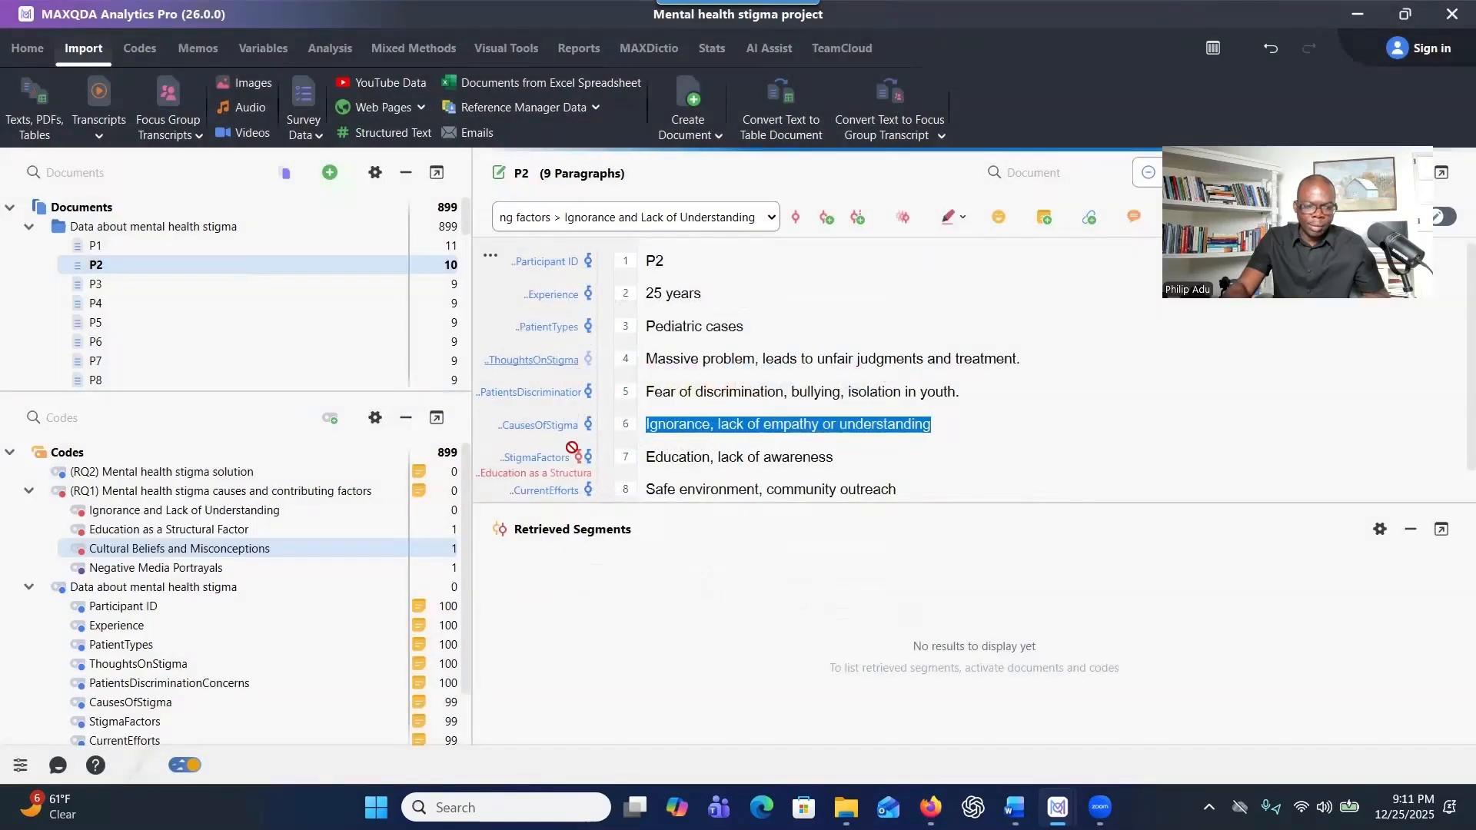
# In P3, code 'Fear, misunderstanding of mental health' as Ignorance and Lack of Understanding and 'Fear, unwillingness to learn' as Education as a Structural Factor.
pyautogui.doubleClick(164, 289)
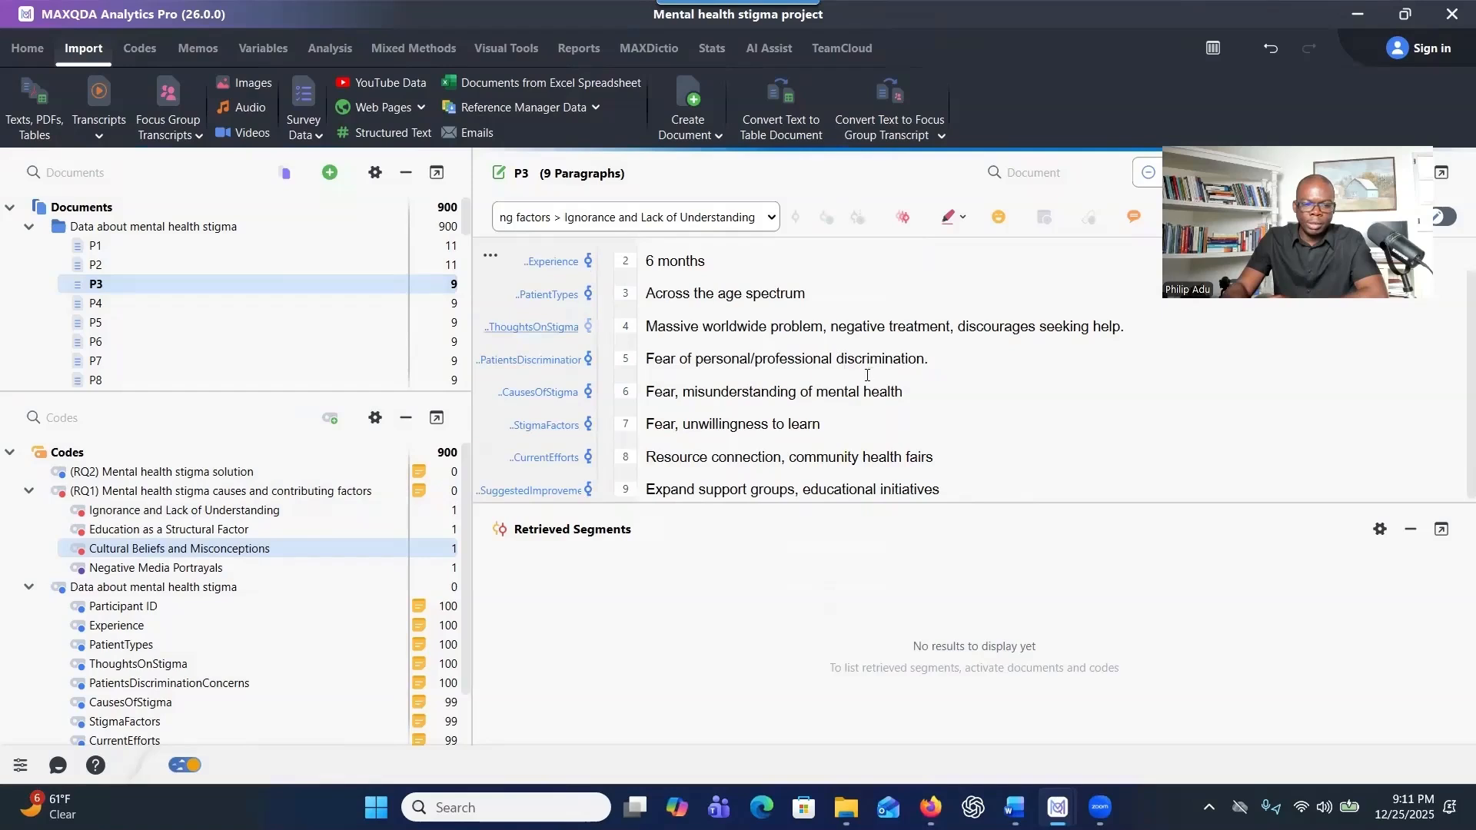
pyautogui.moveTo(906, 391)
pyautogui.mouseDown()
pyautogui.moveTo(646, 391)
pyautogui.moveTo(692, 397)
pyautogui.moveTo(482, 442)
pyautogui.moveTo(396, 512)
pyautogui.mouseUp()
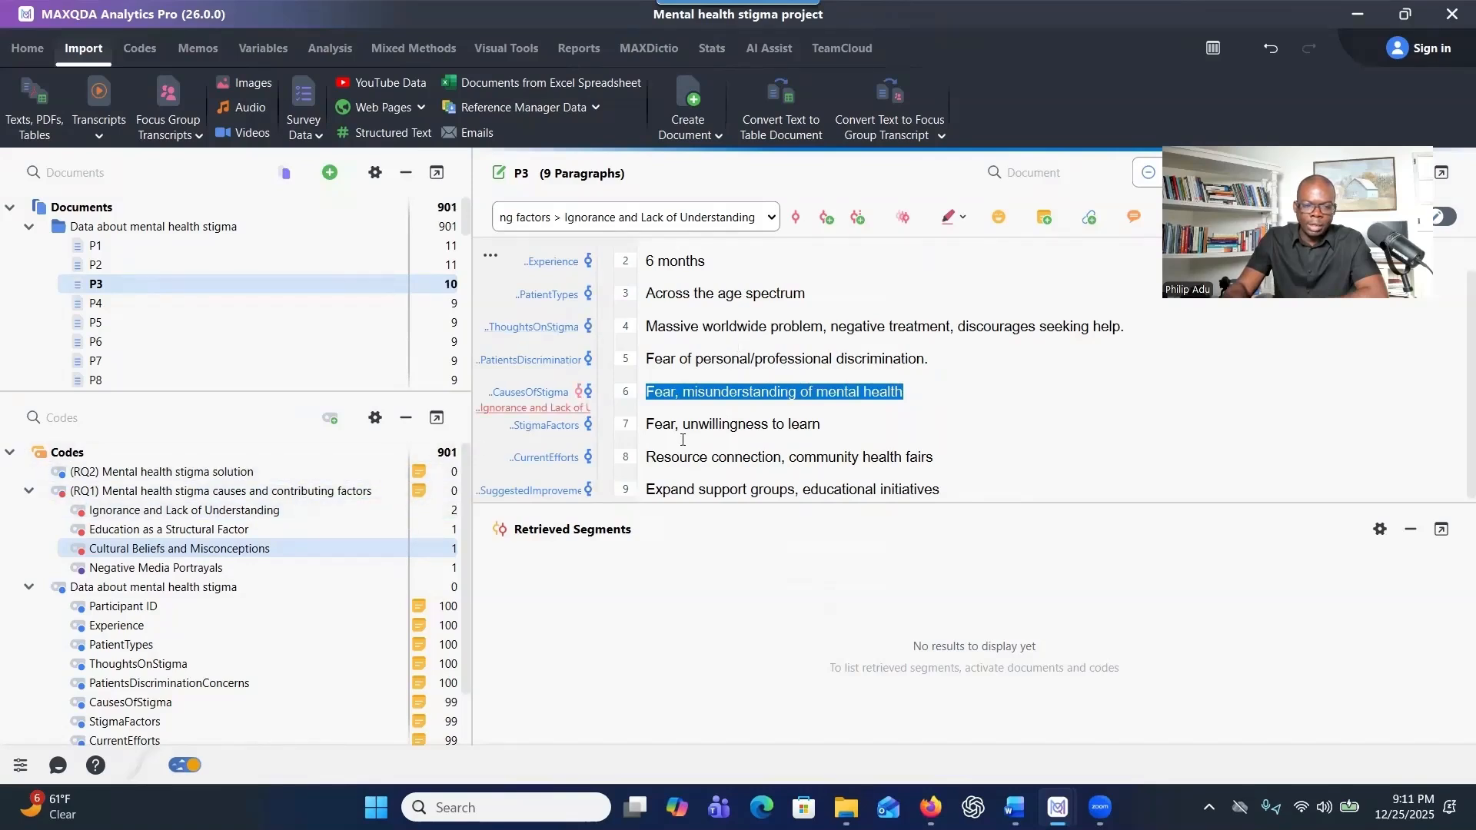
pyautogui.moveTo(647, 425); pyautogui.dragTo(335, 528)
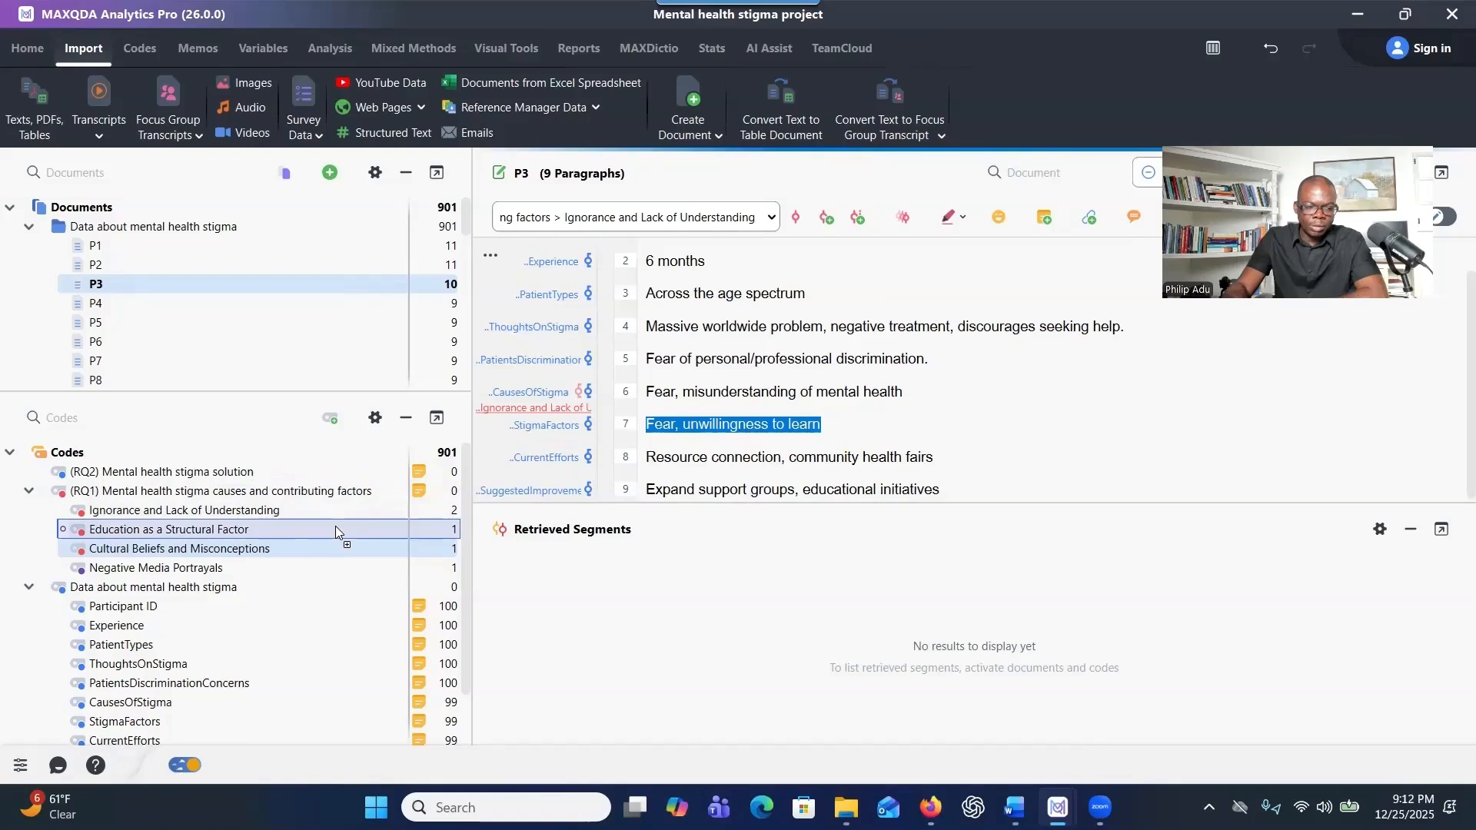
pyautogui.moveTo(335, 529); pyautogui.dragTo(335, 529)
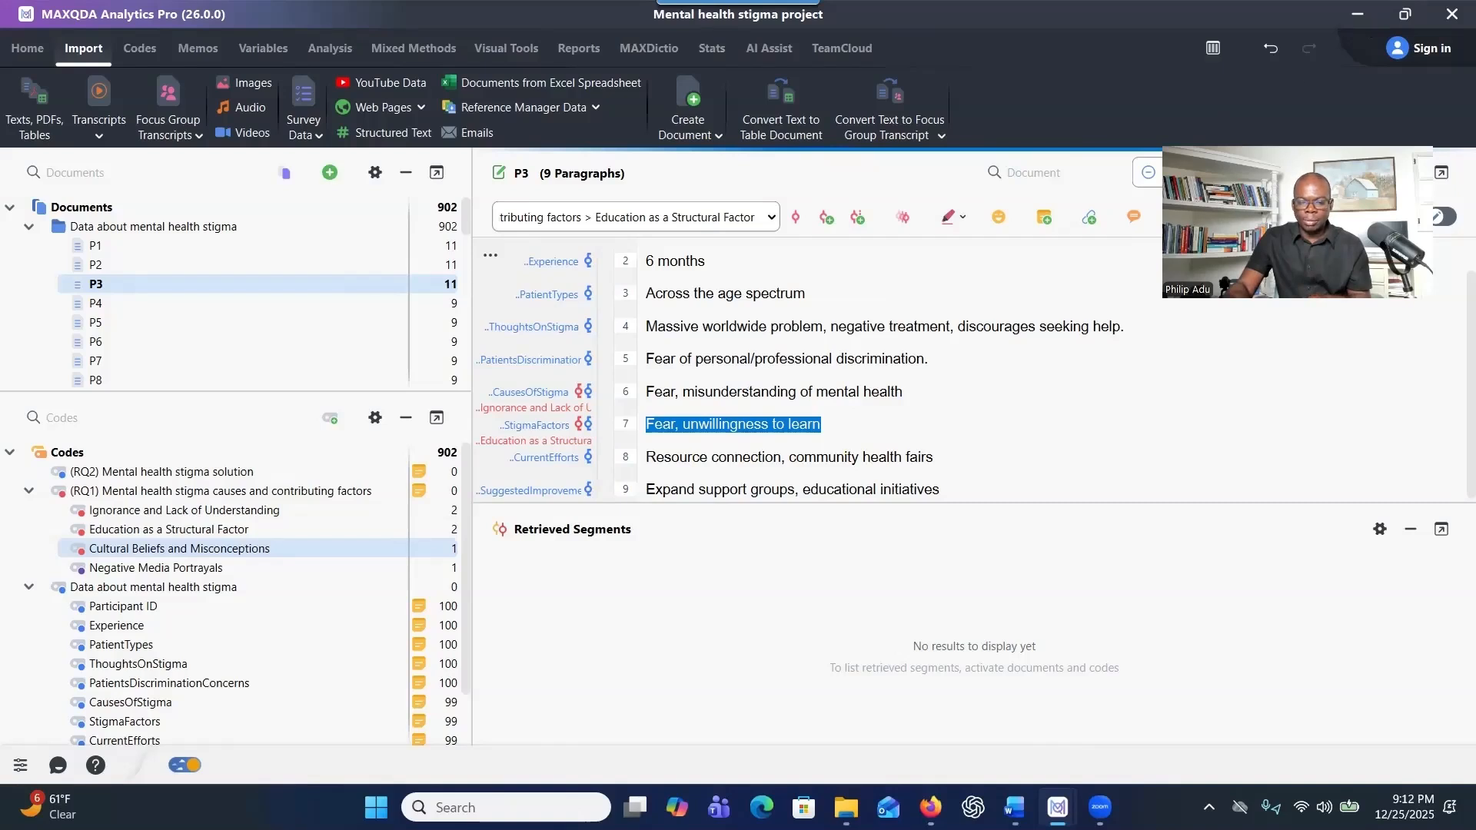
# Switch to the 'Mental Health Stigma_Codes' project and examine the list of subcodes beneath its RQ1 code.
pyautogui.moveTo(1070, 790)
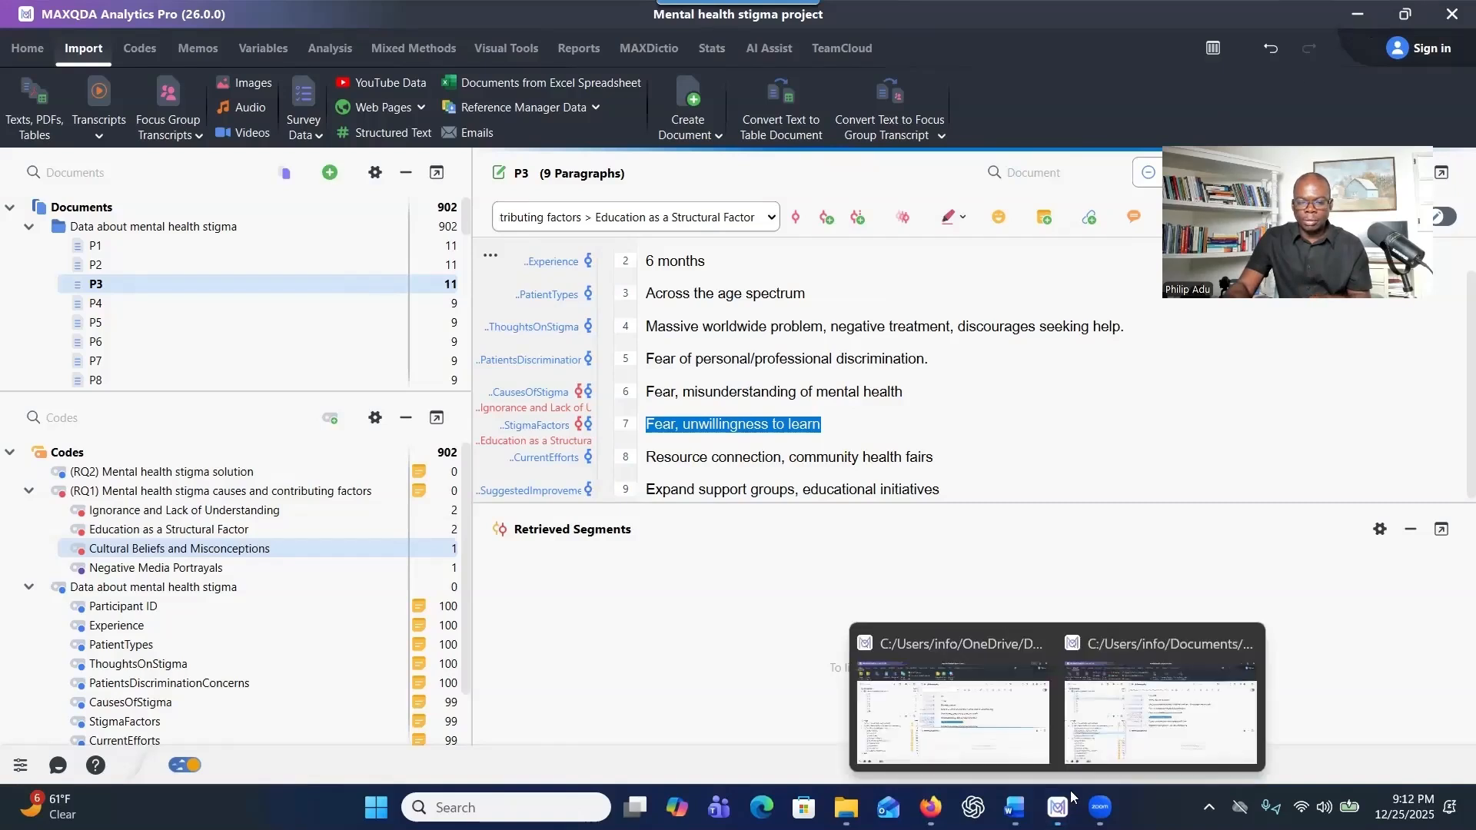
pyautogui.click(997, 724)
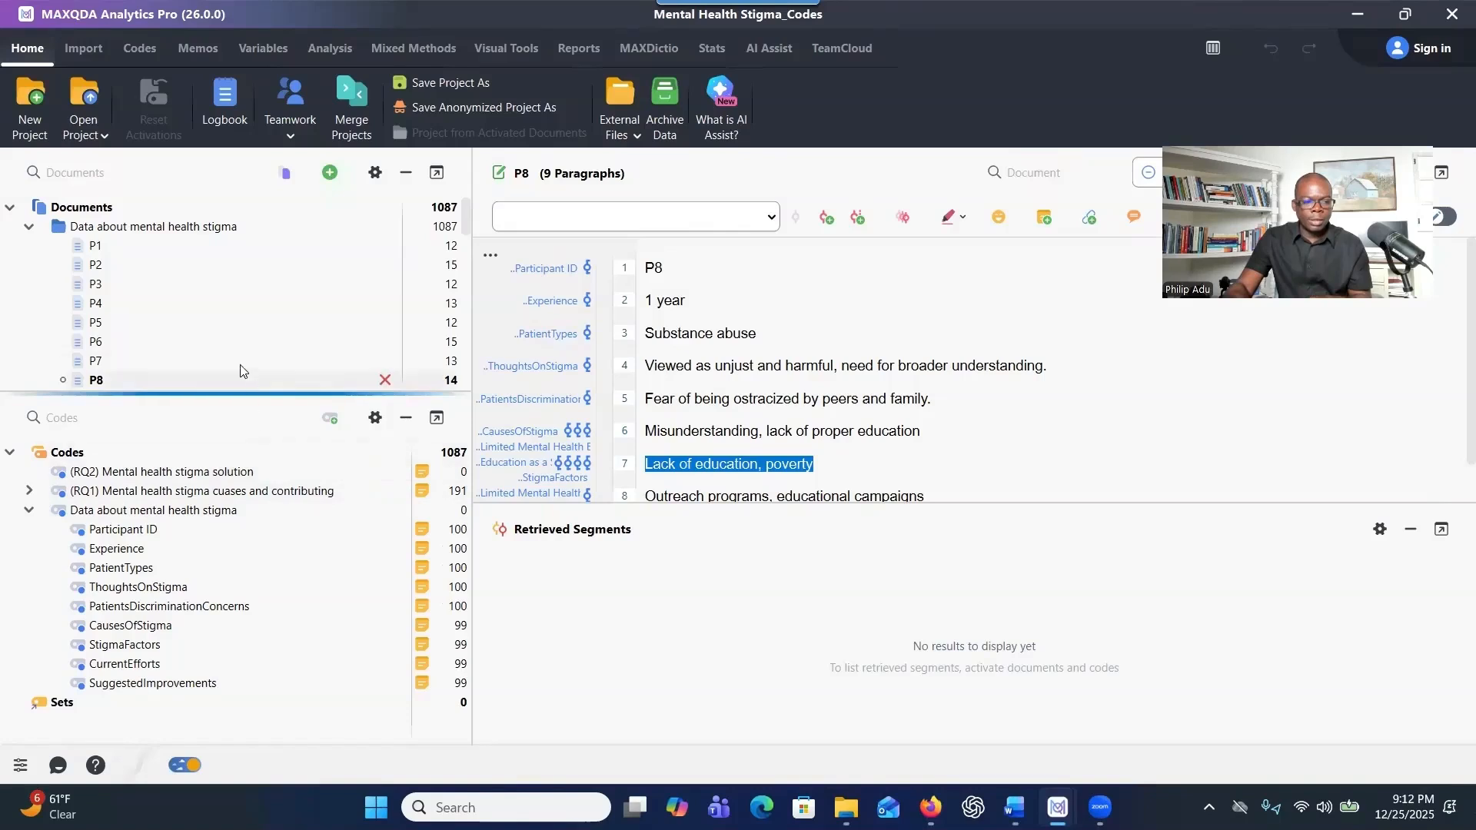
pyautogui.scroll(-3, 308, 381)
pyautogui.click(29, 490)
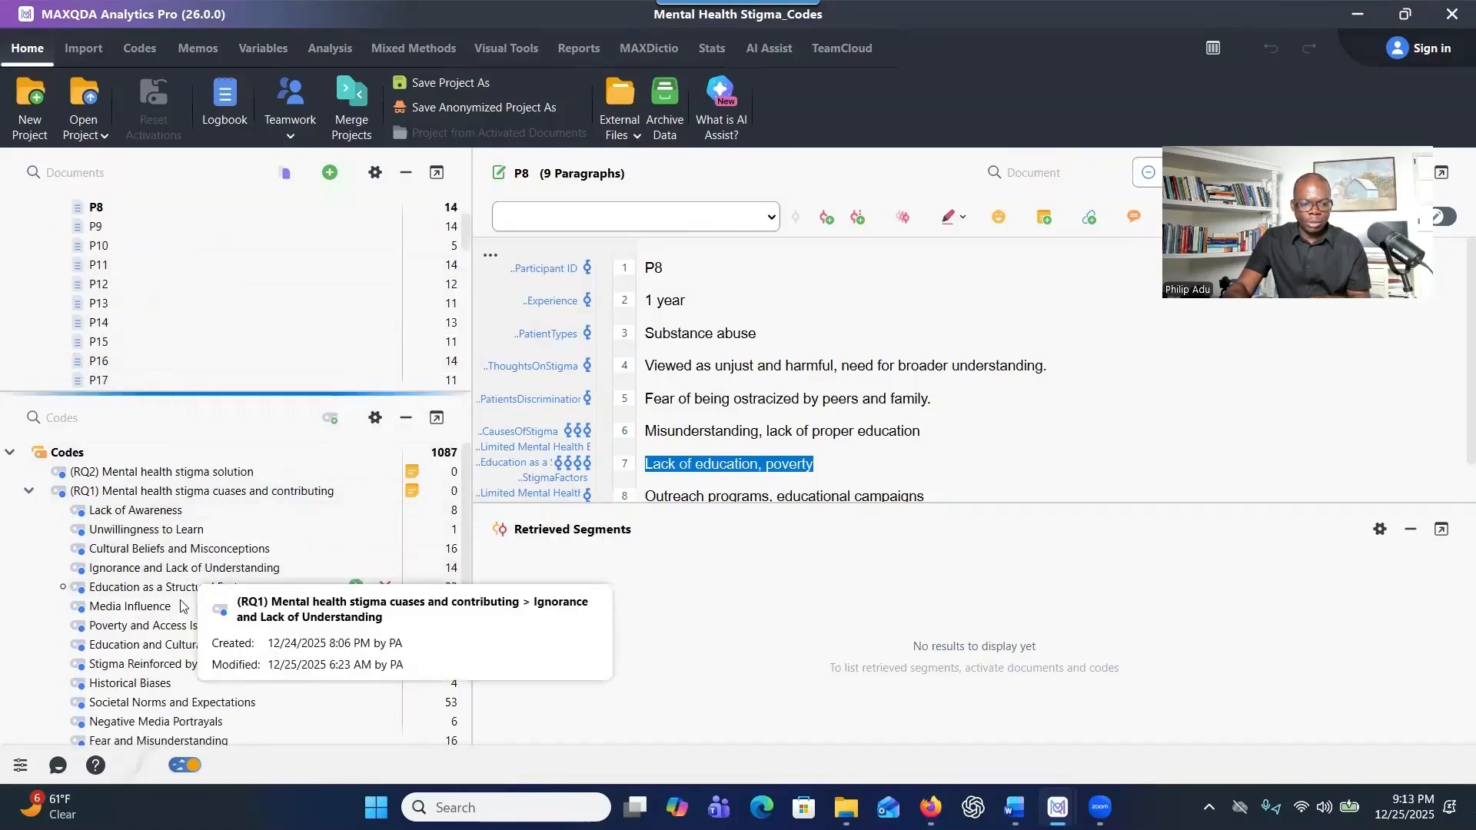
pyautogui.scroll(-1, 178, 559)
pyautogui.scroll(-3, 177, 559)
pyautogui.scroll(4, 181, 546)
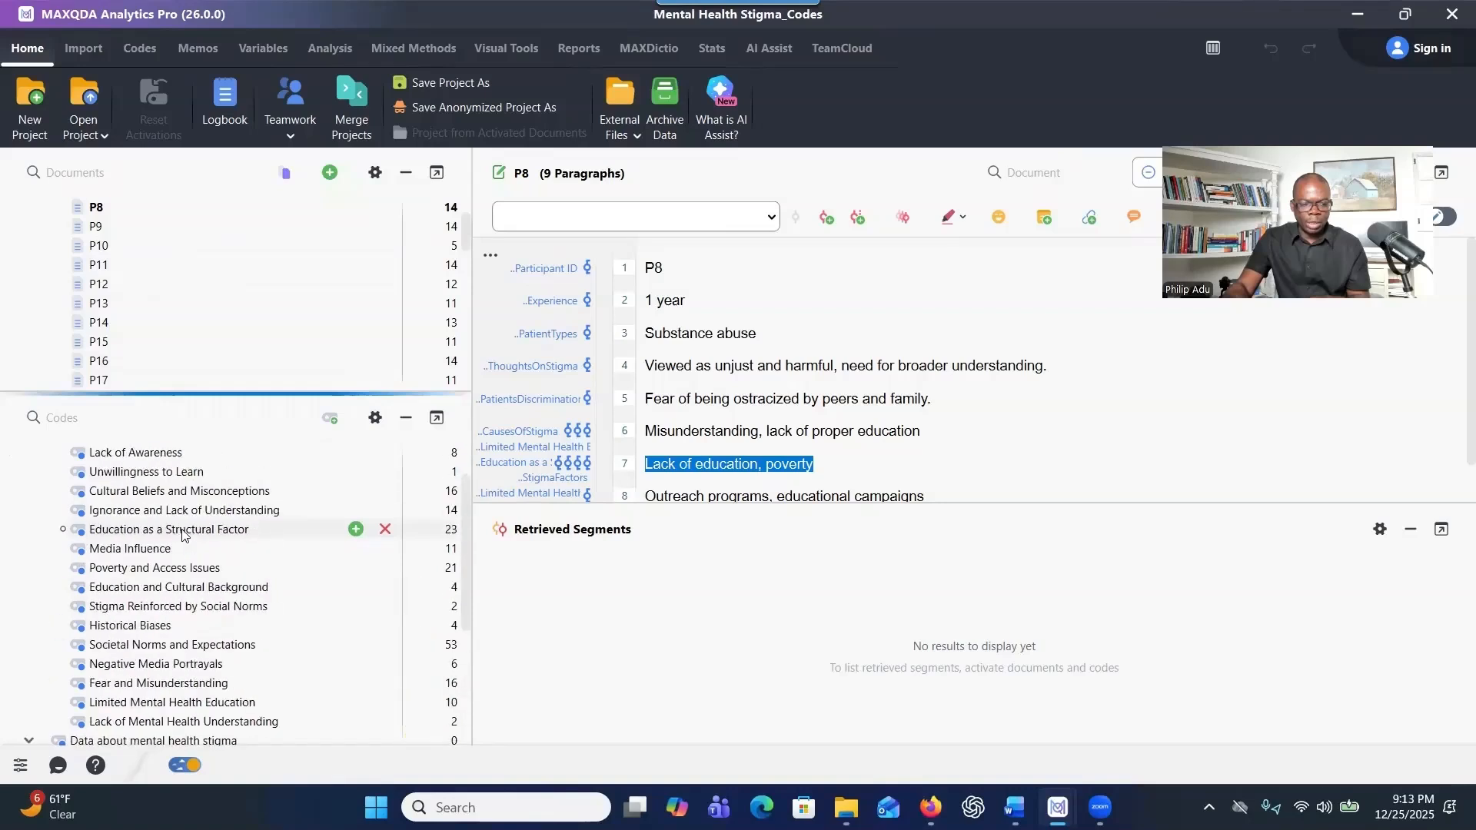
pyautogui.click(189, 569)
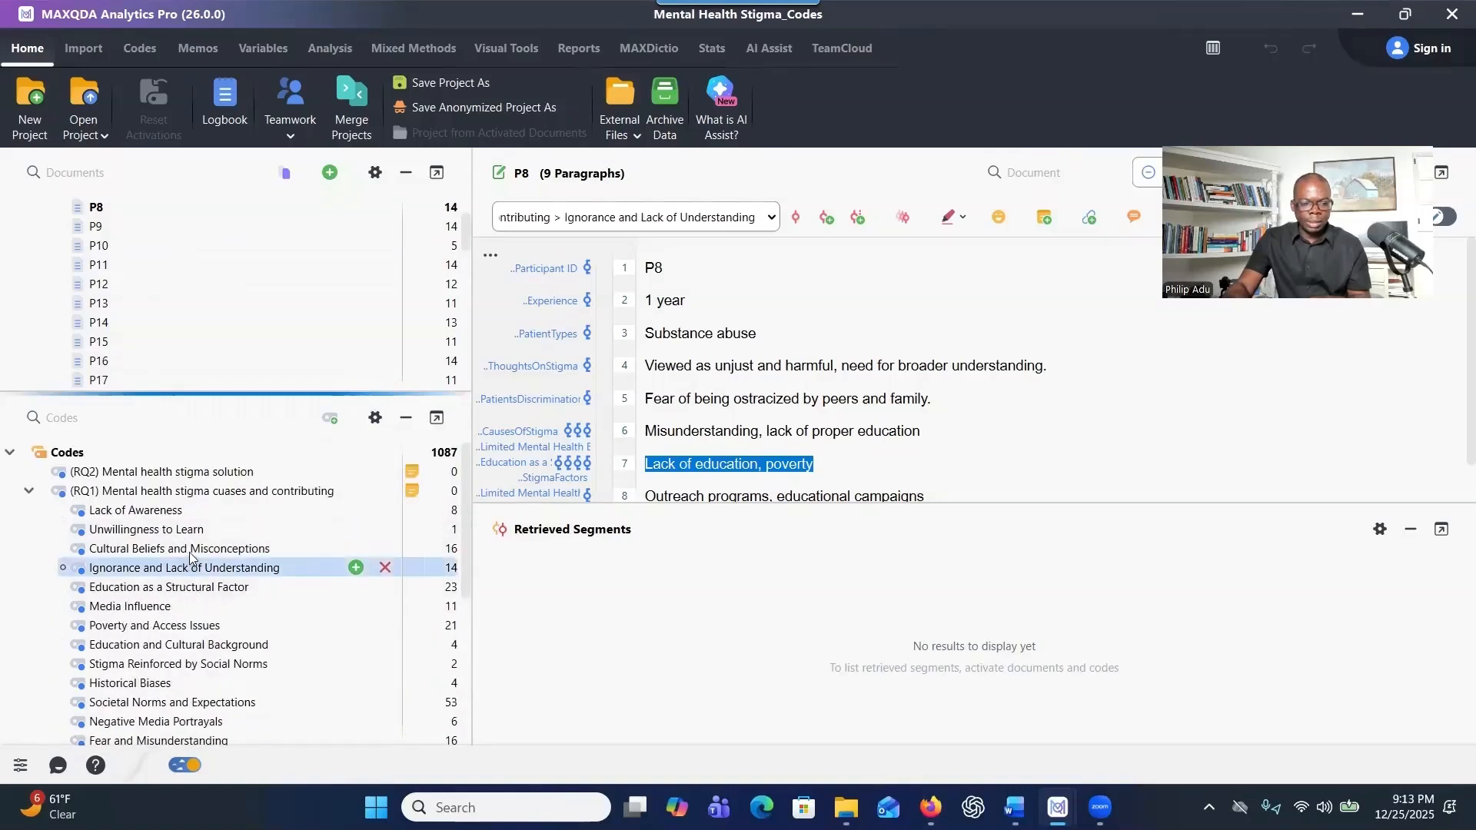
# Review the coded segments of the Cultural Beliefs and Misconceptions code, reading the excerpts from several documents such as P79, P69, P100 and P25.
pyautogui.click(163, 551)
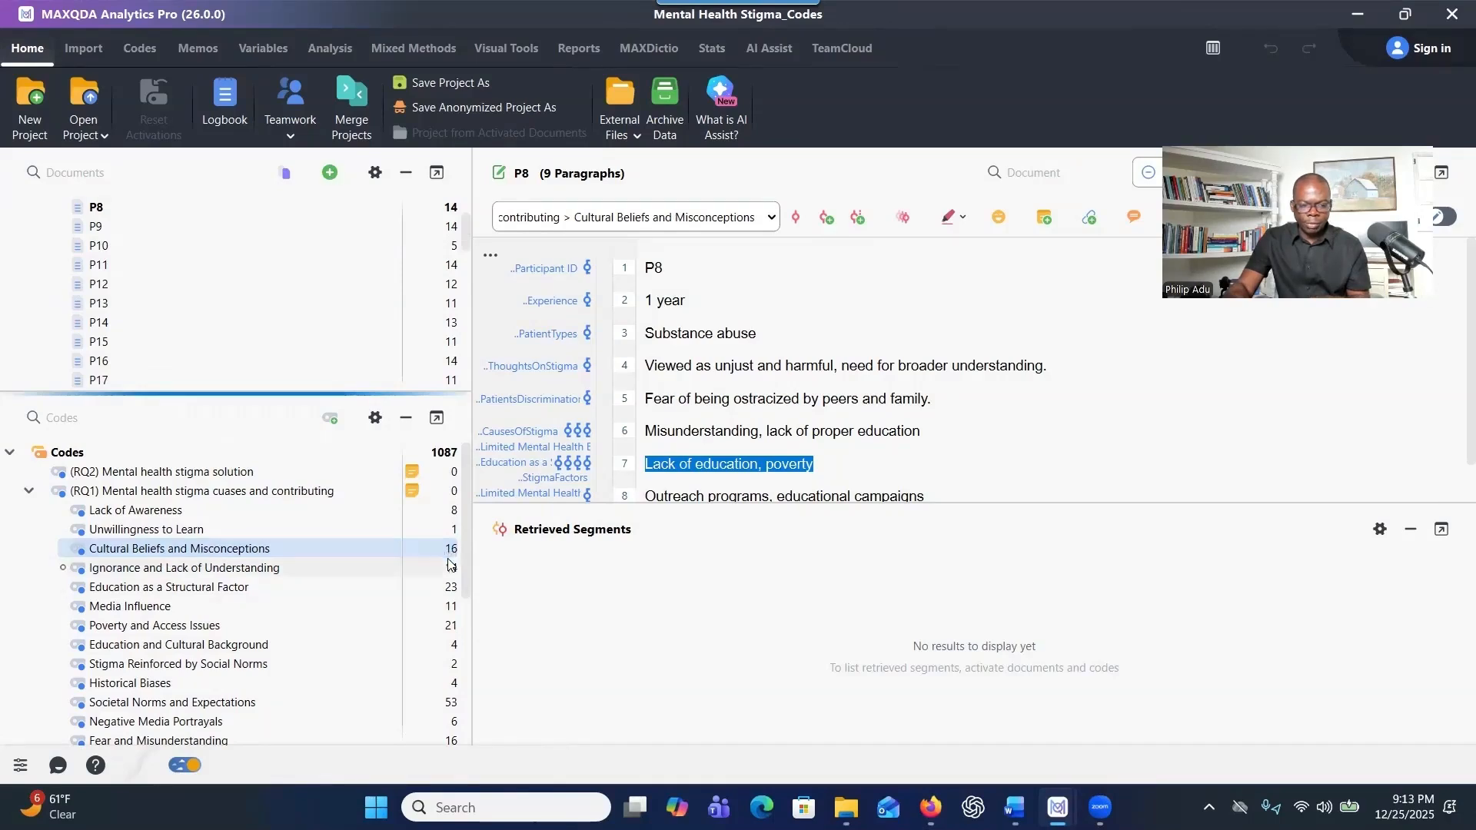
pyautogui.doubleClick(300, 549)
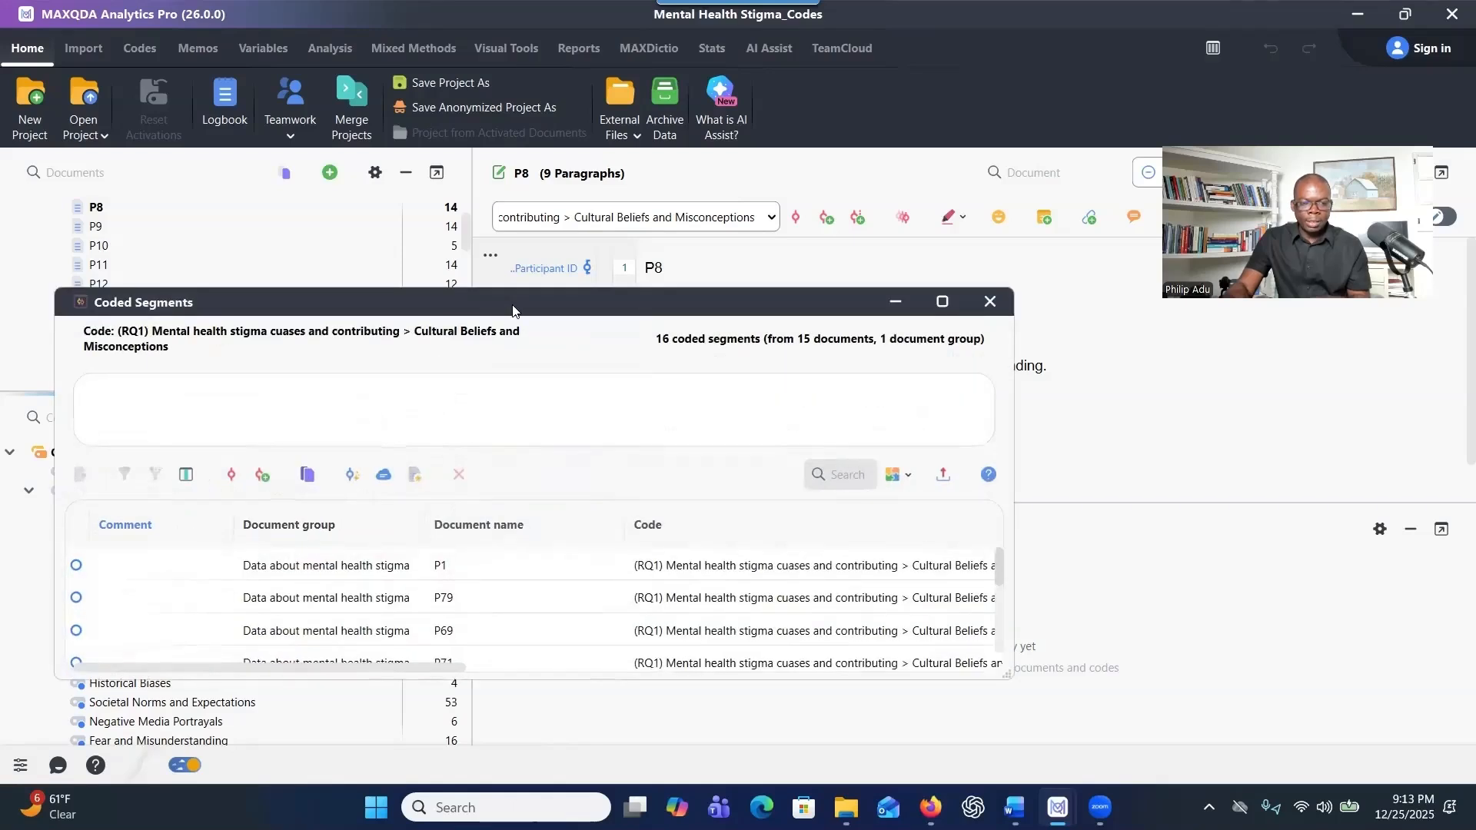
pyautogui.moveTo(513, 310); pyautogui.dragTo(609, 198)
pyautogui.click(487, 454)
pyautogui.click(487, 485)
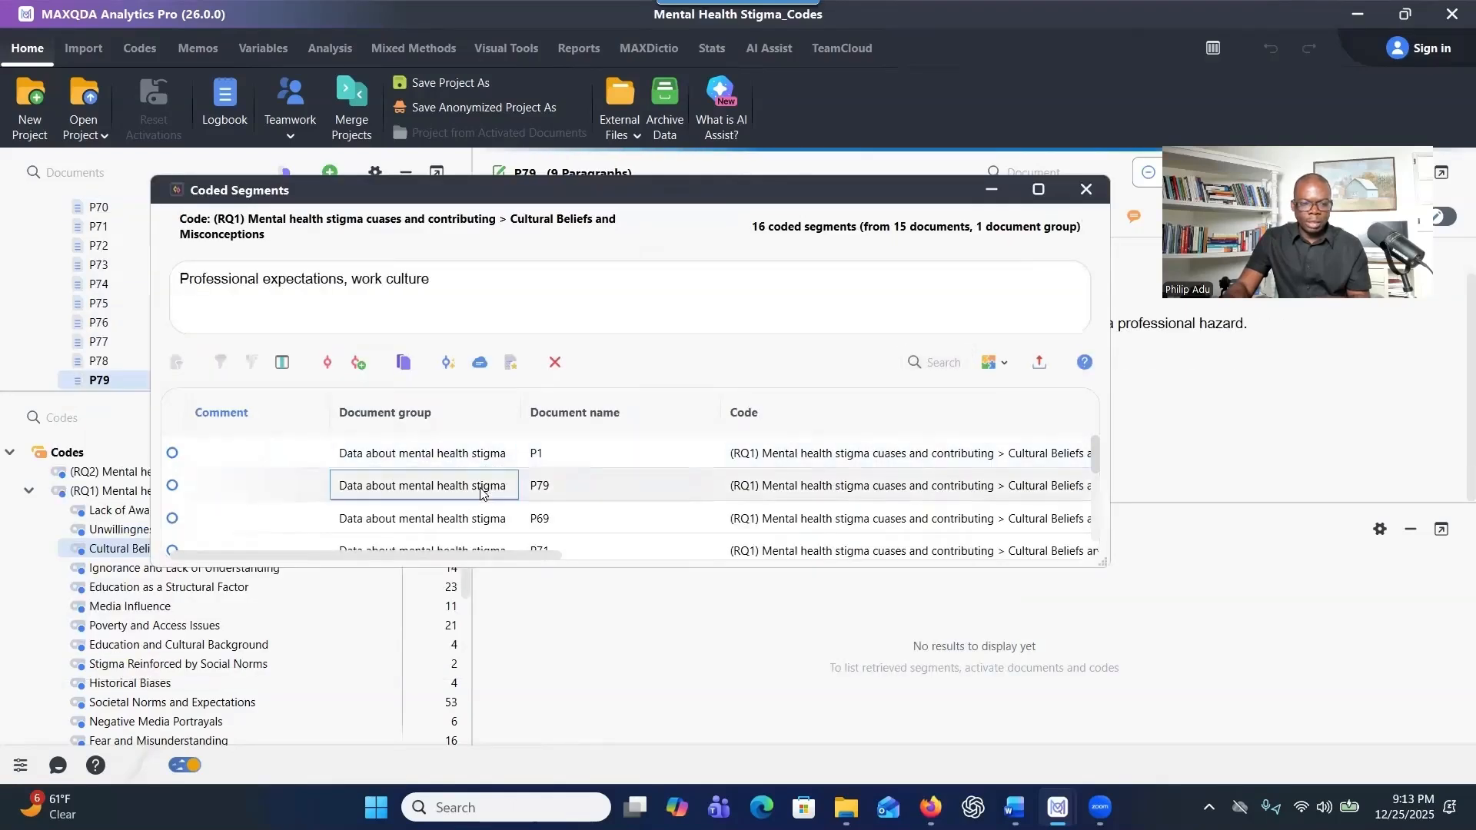
pyautogui.click(416, 513)
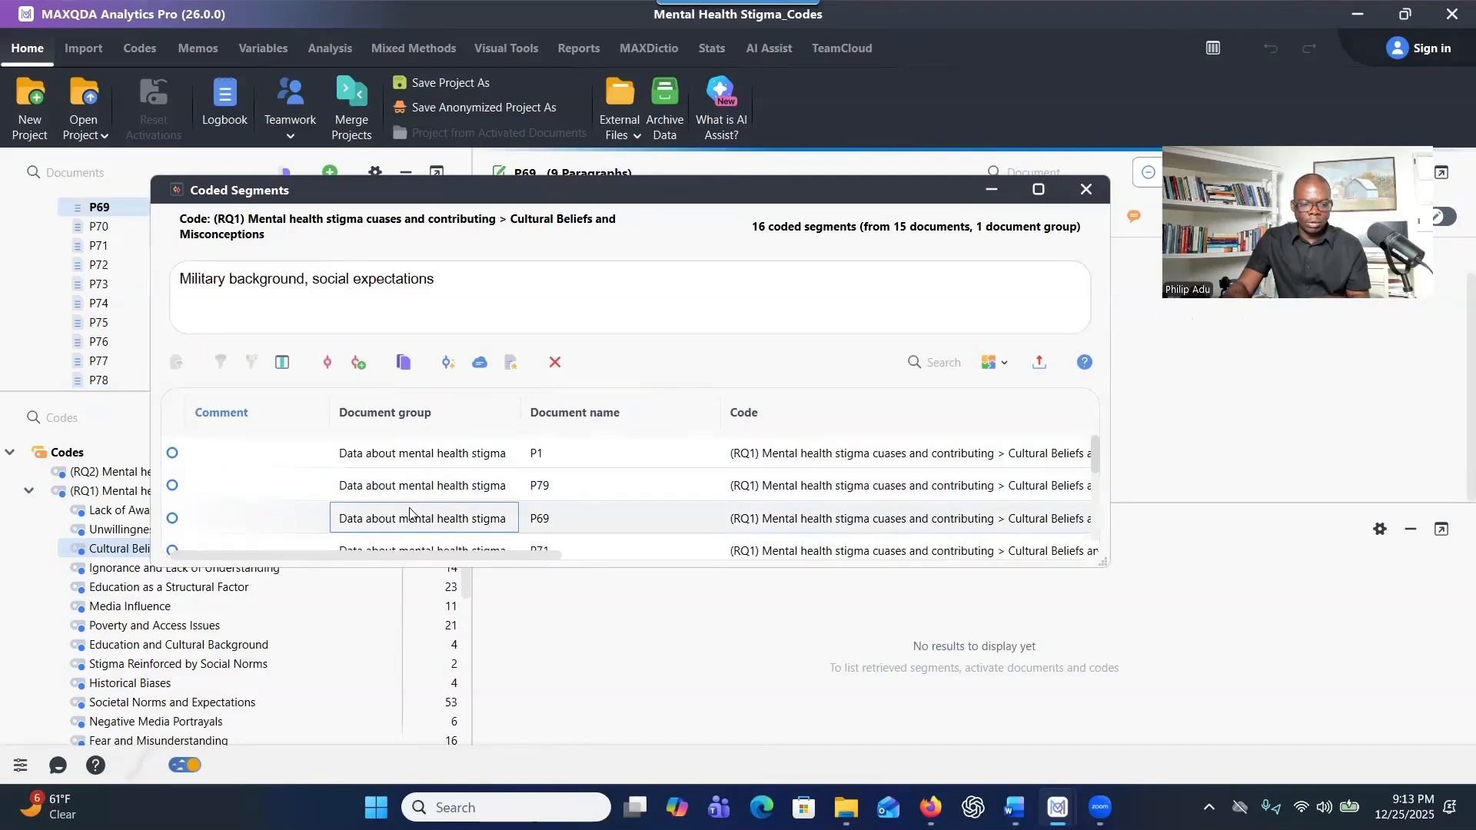
pyautogui.scroll(-3, 444, 478)
pyautogui.click(435, 496)
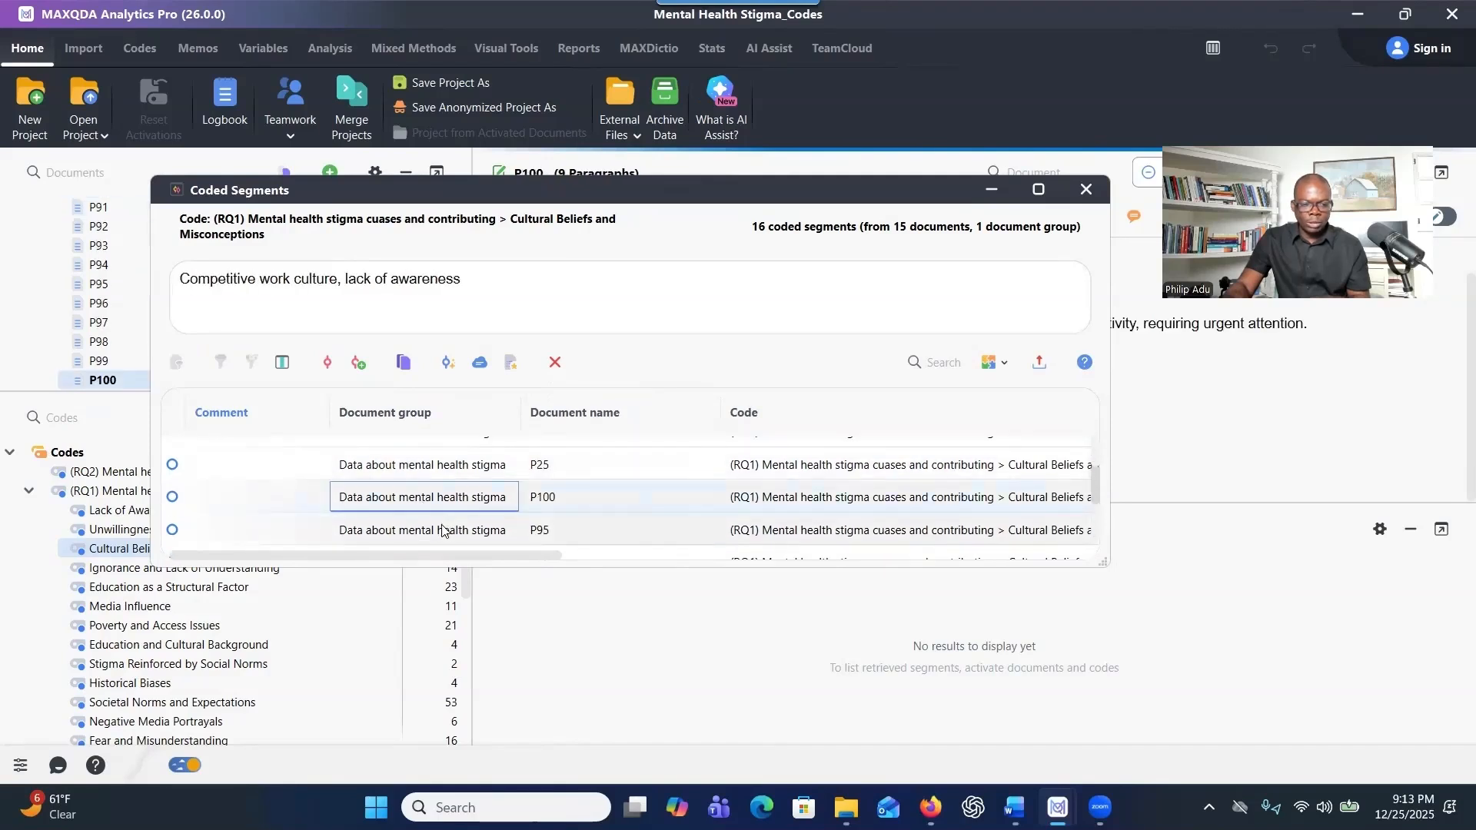
pyautogui.click(443, 527)
pyautogui.click(431, 471)
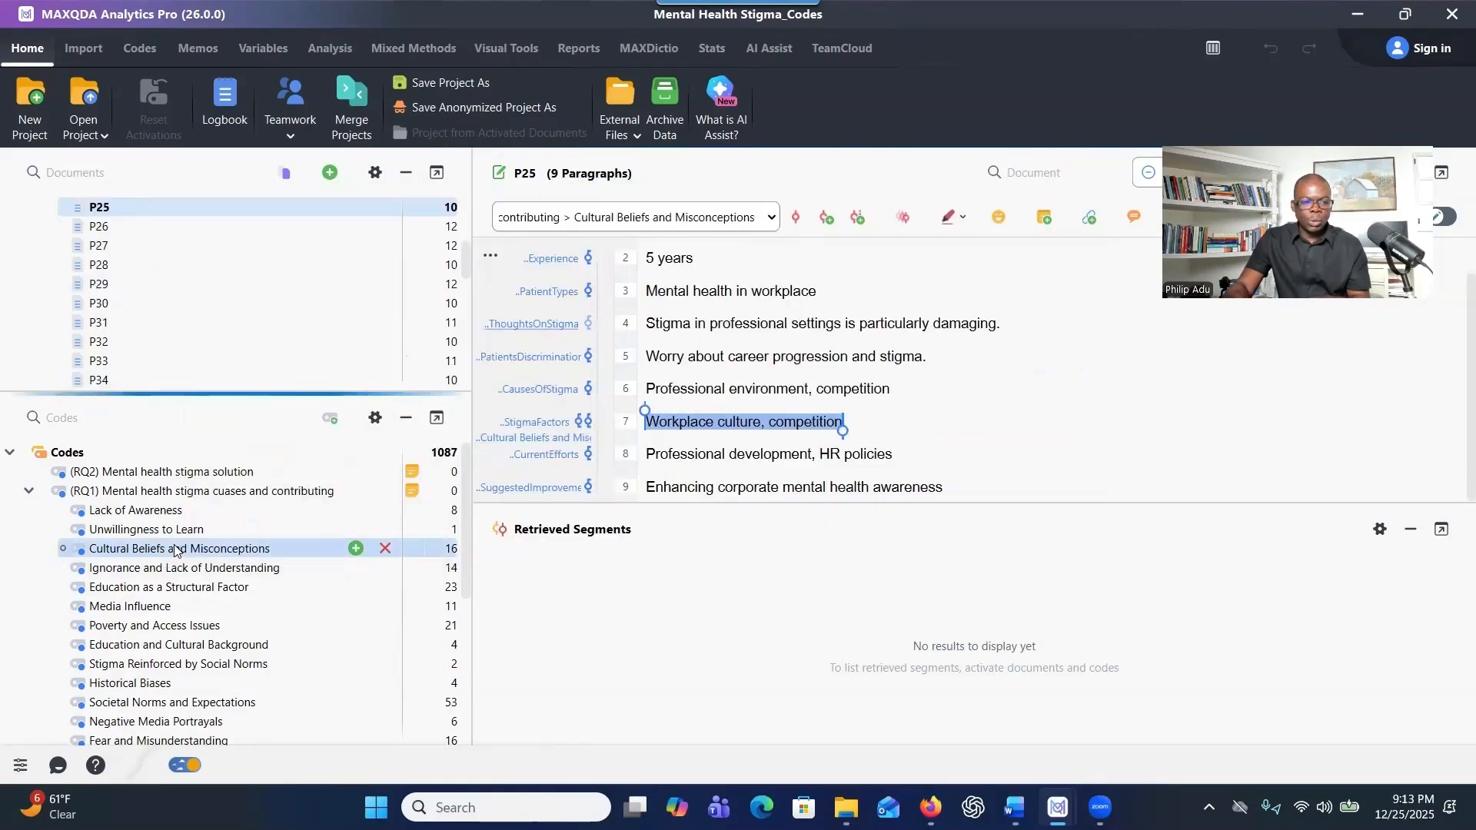
pyautogui.click(165, 516)
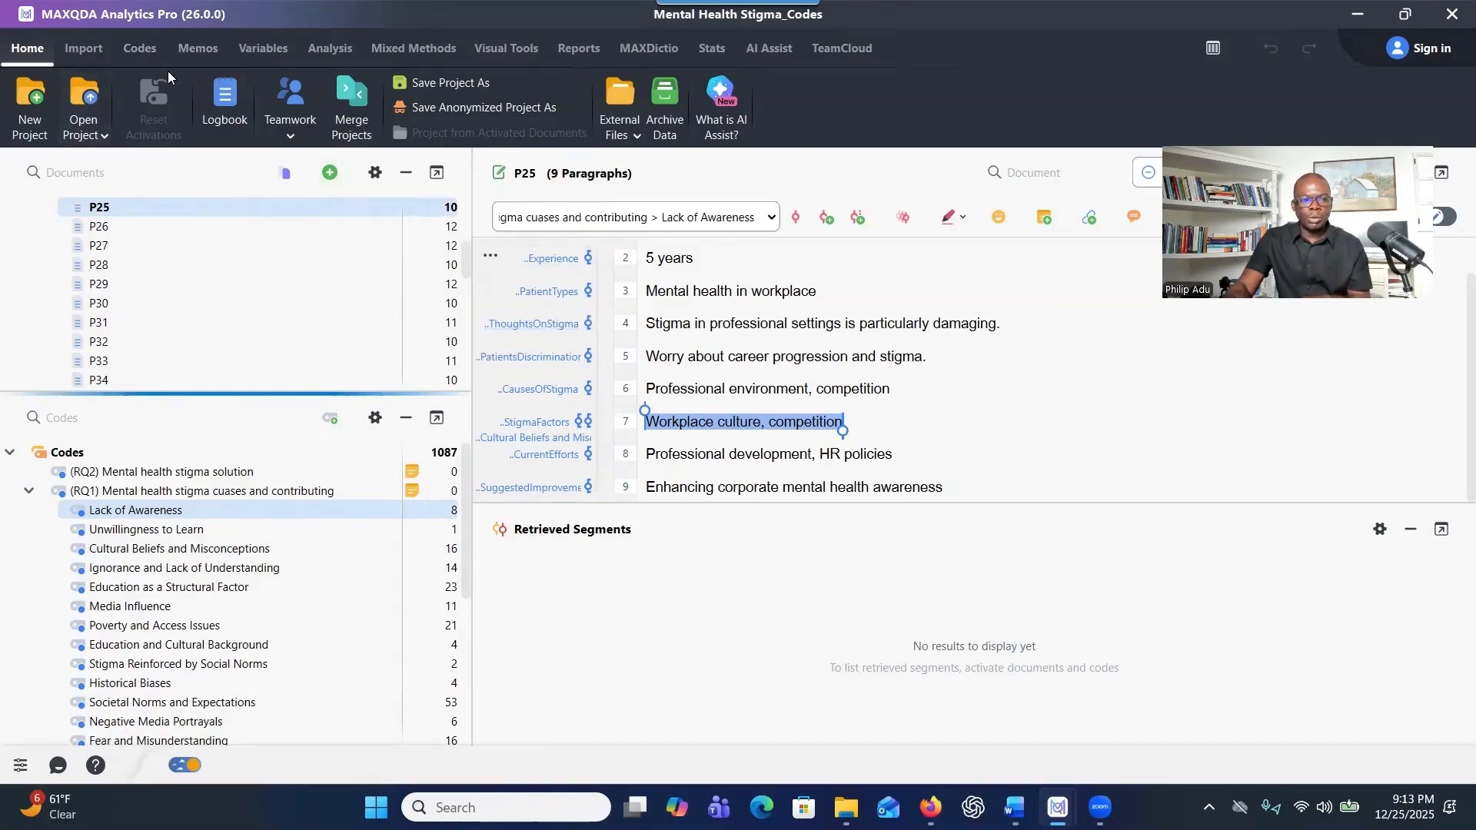
# Start Creative Coding and place the RQ1 code with all of its subcodes on the map.
pyautogui.click(145, 49)
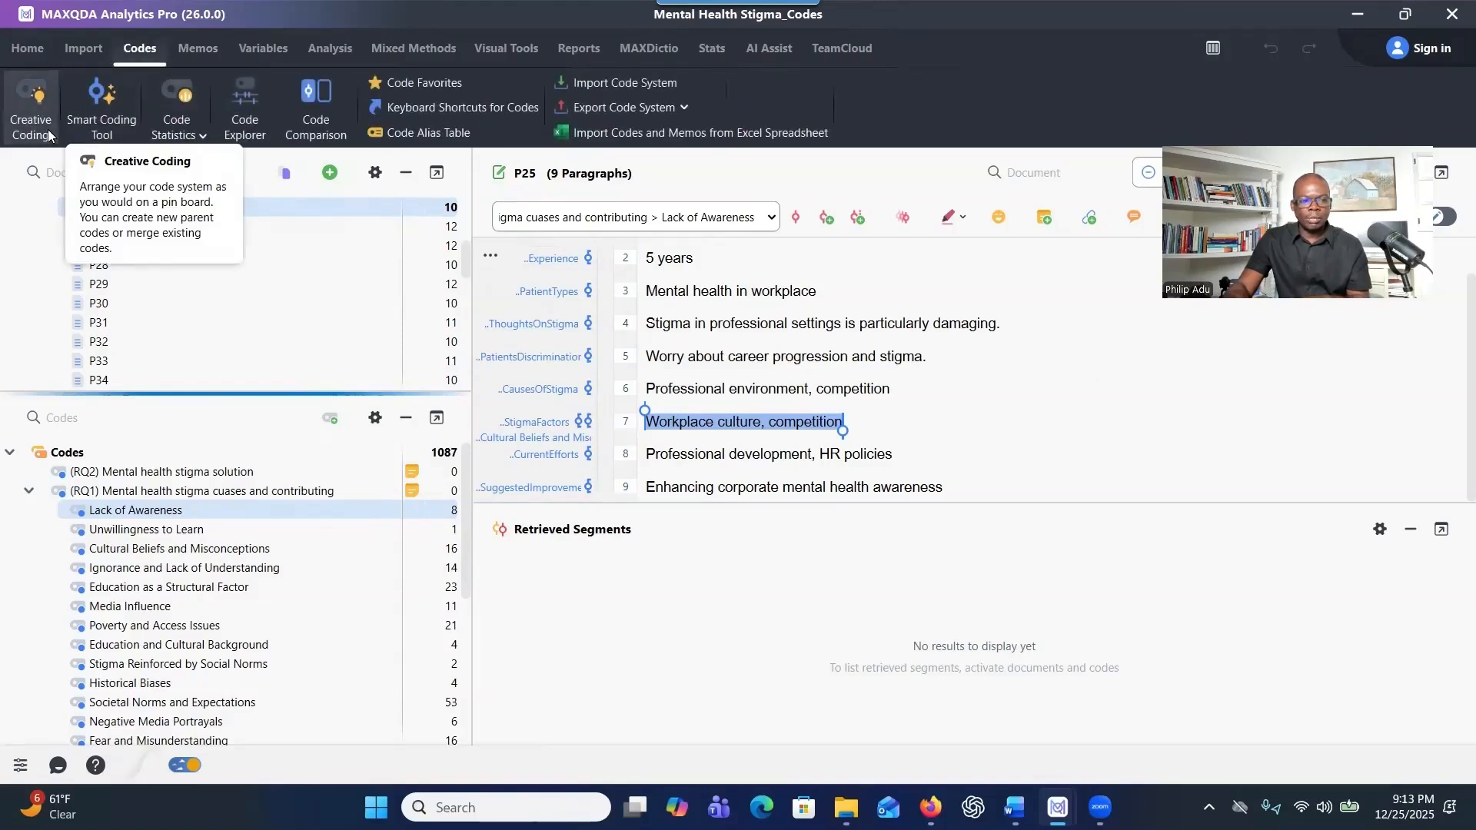
pyautogui.click(47, 129)
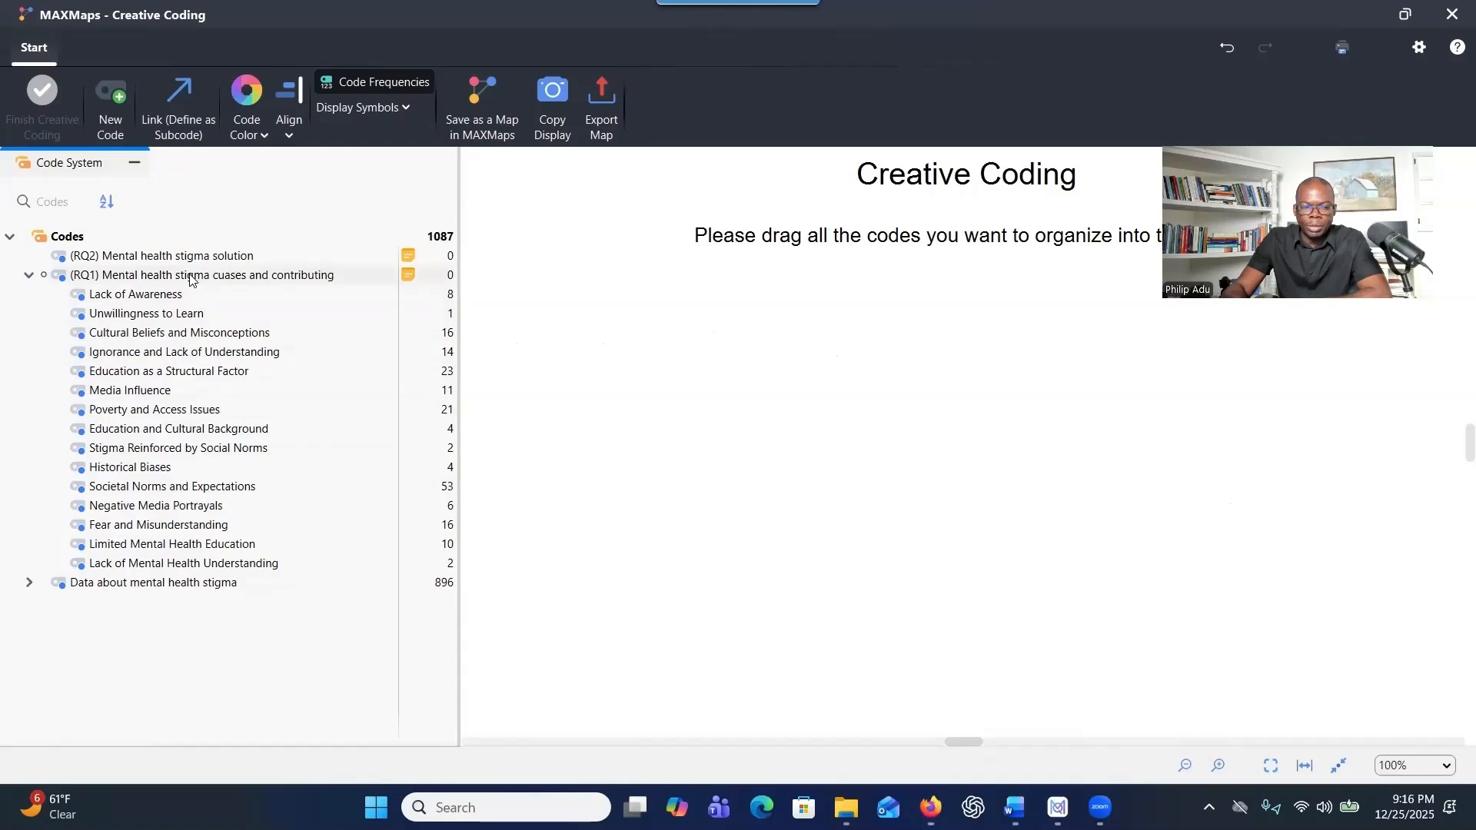
pyautogui.click(119, 277)
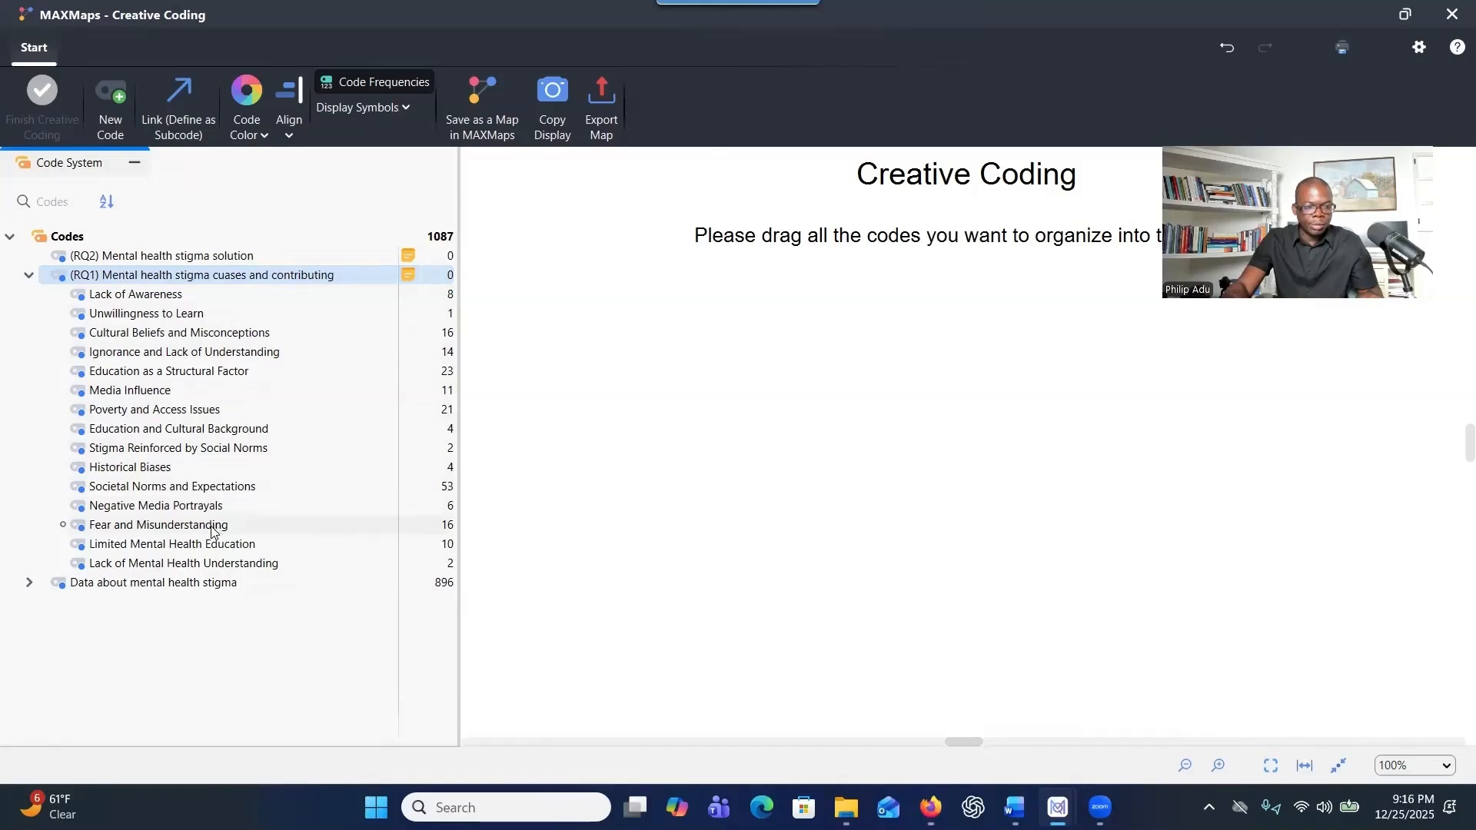
pyautogui.keyDown('shift'); pyautogui.click(166, 563); pyautogui.keyUp('shift')
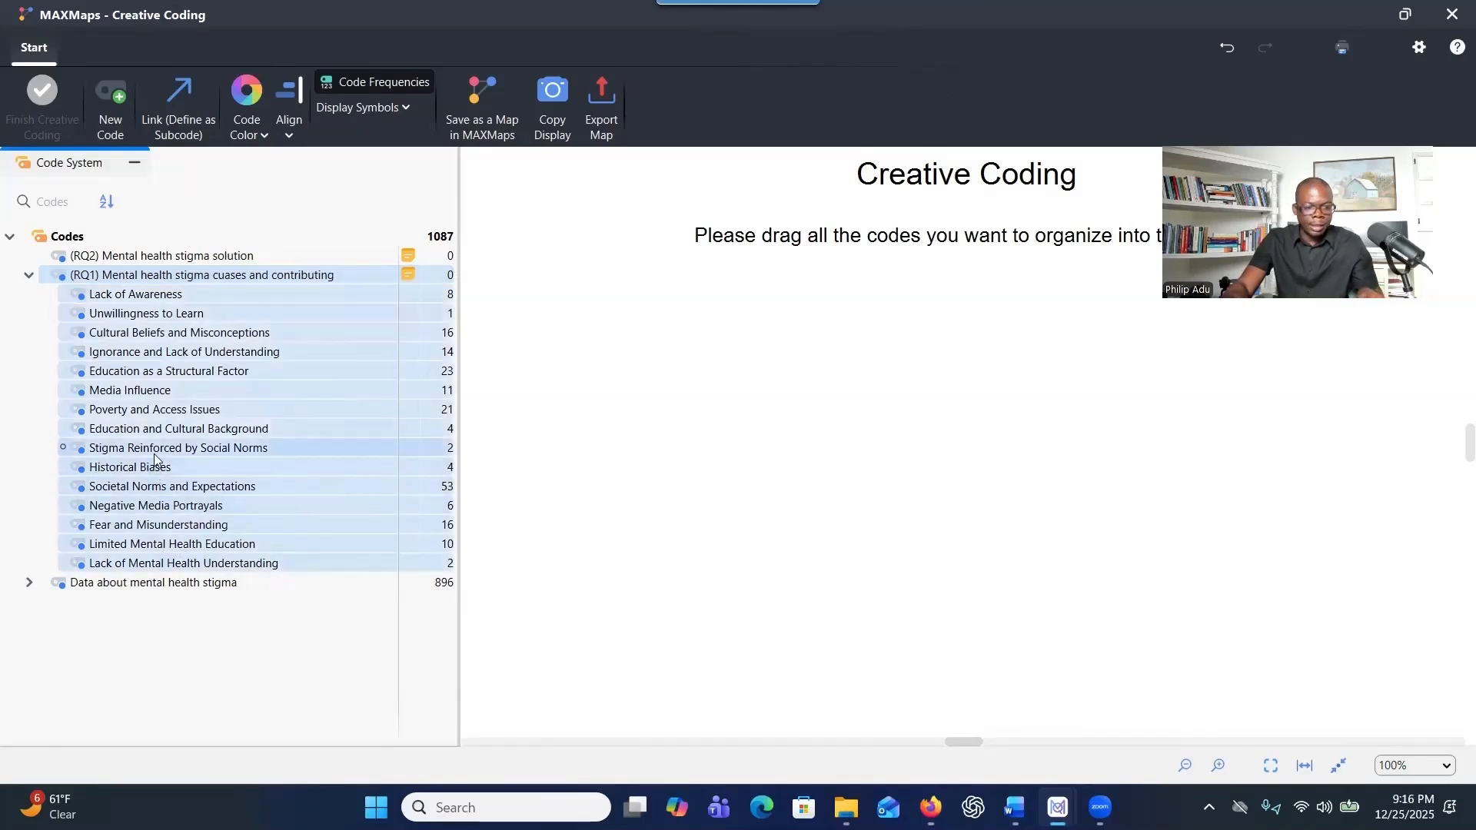
pyautogui.moveTo(154, 453); pyautogui.dragTo(787, 440)
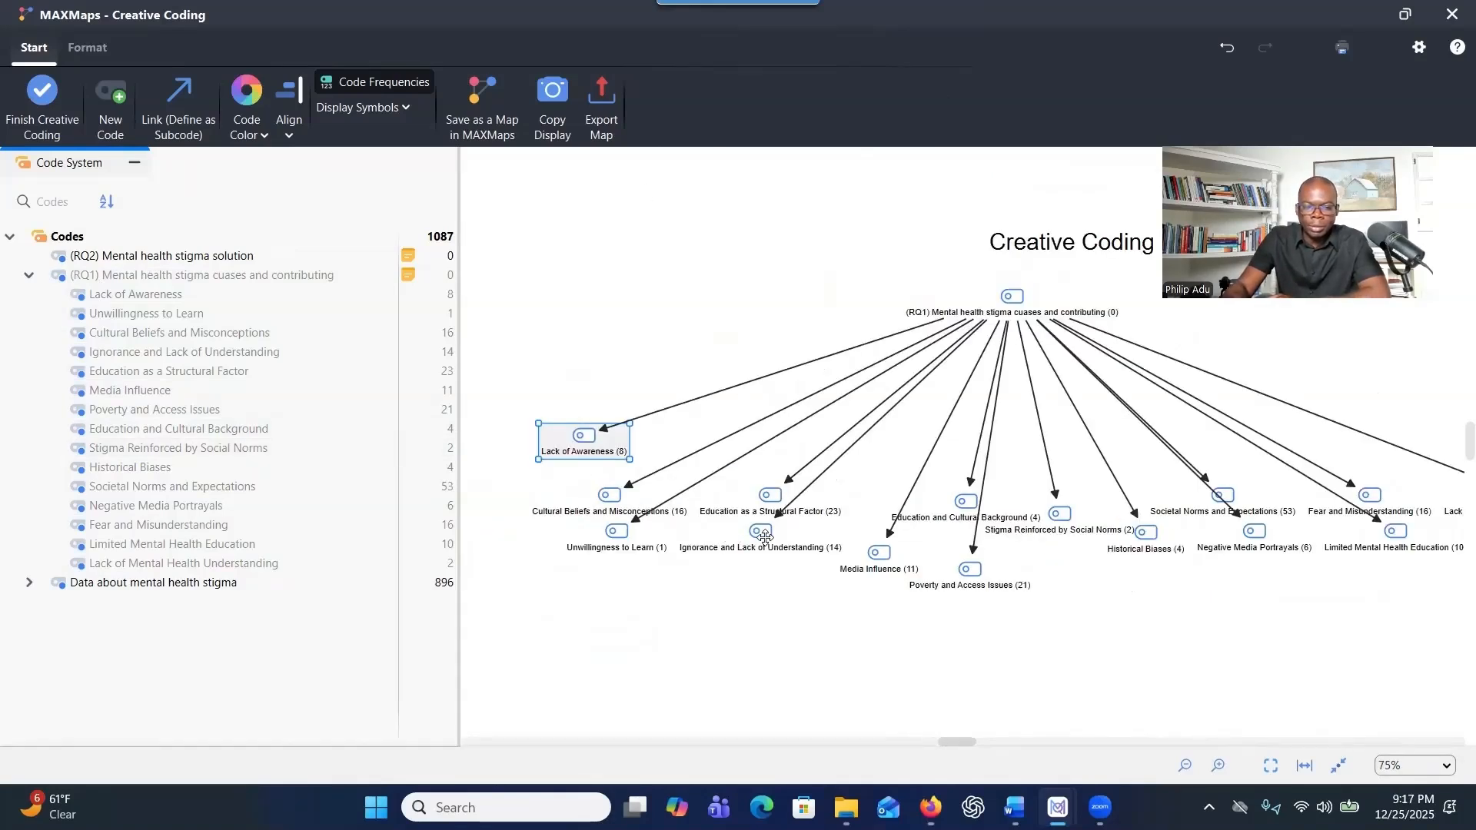
# Move the Ignorance and Lack of Understanding and Unwillingness to Learn codes below the other codes on the map.
pyautogui.moveTo(765, 537); pyautogui.dragTo(784, 588)
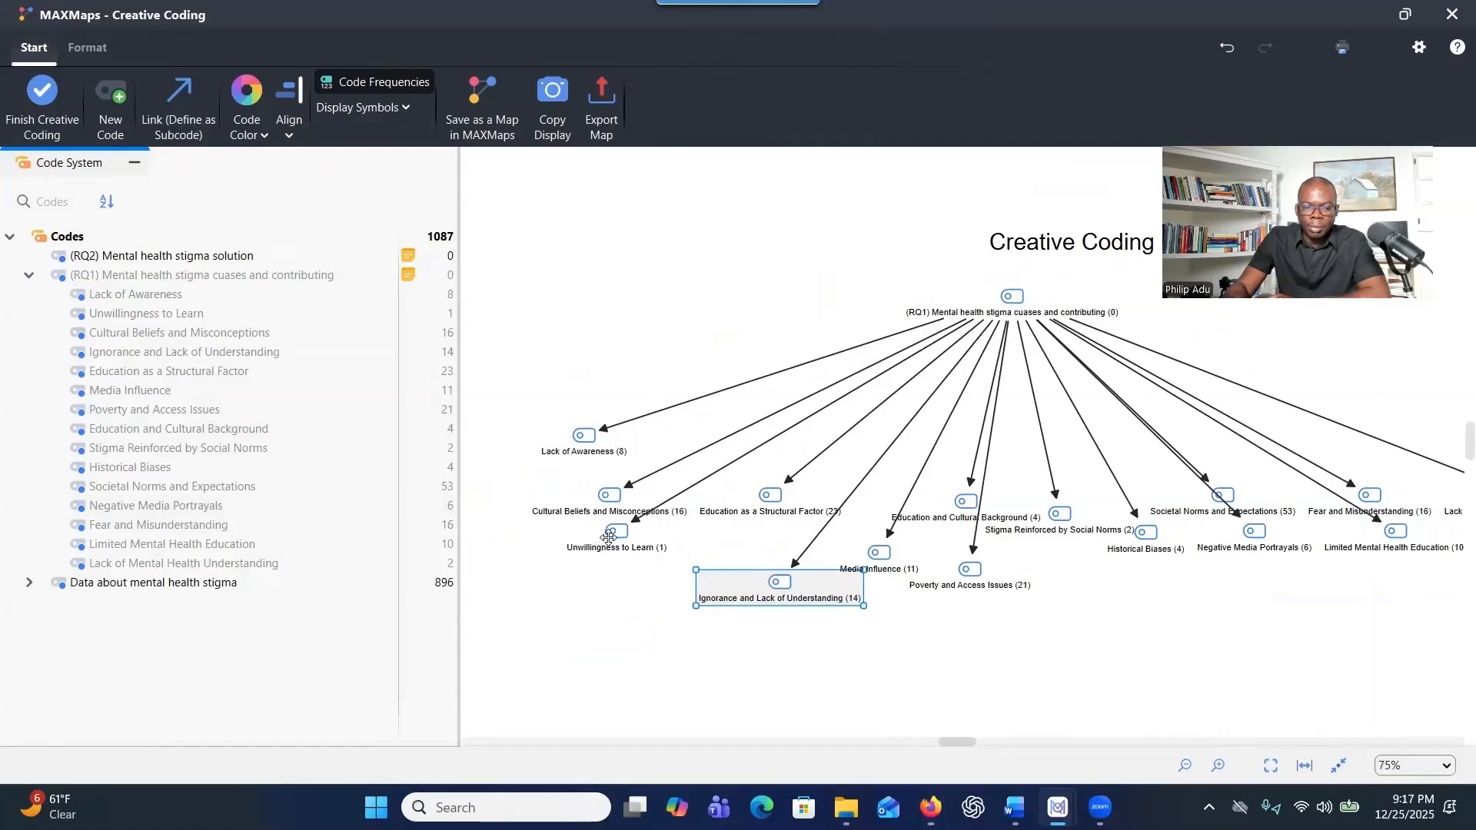
pyautogui.moveTo(604, 542); pyautogui.dragTo(988, 678)
pyautogui.moveTo(778, 591); pyautogui.dragTo(719, 606)
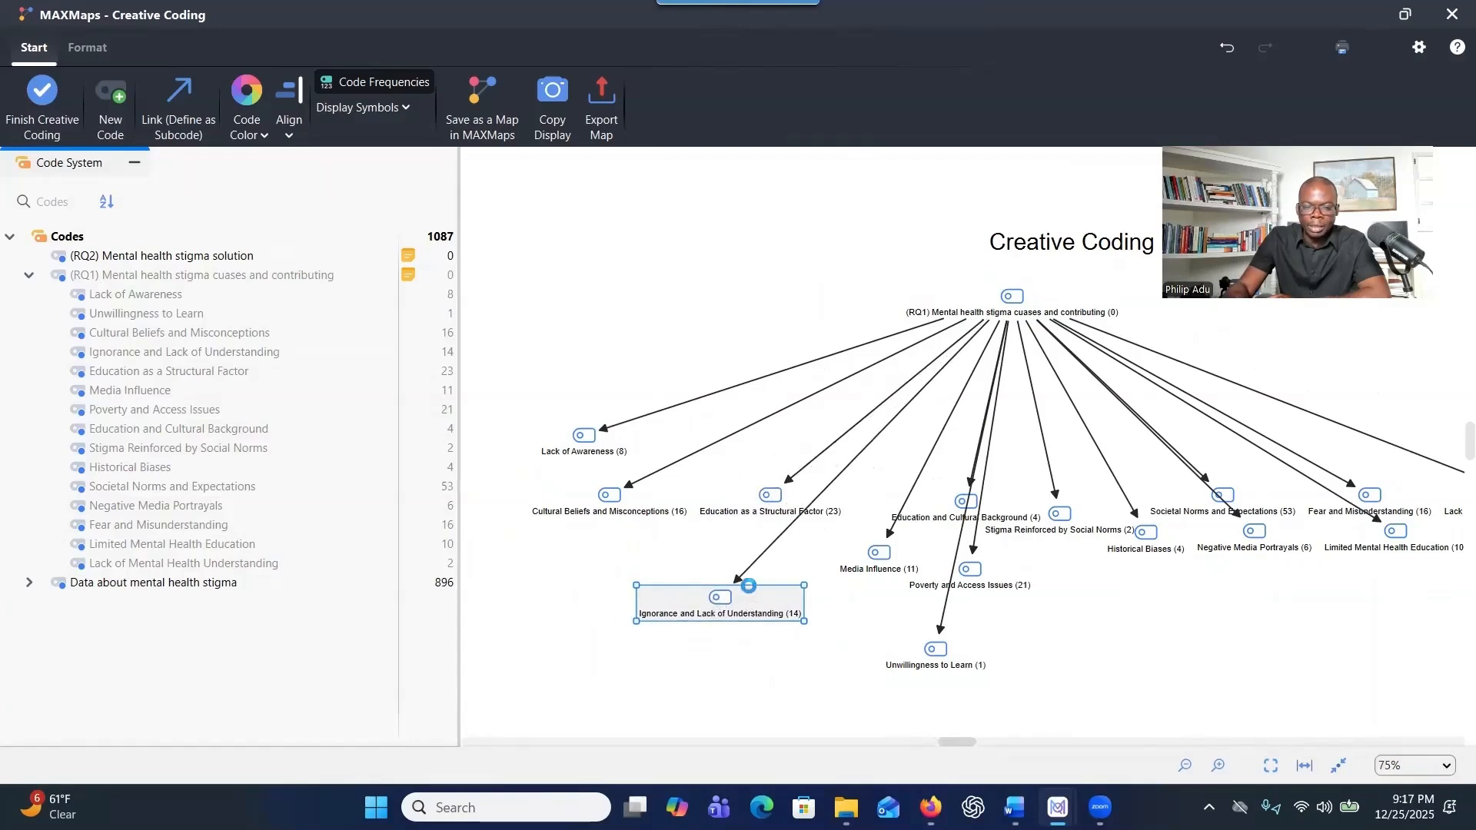
# View the coded segments behind the Ignorance and Lack of Understanding code from the map.
pyautogui.doubleClick(748, 586)
pyautogui.click(1091, 190)
pyautogui.click(694, 545)
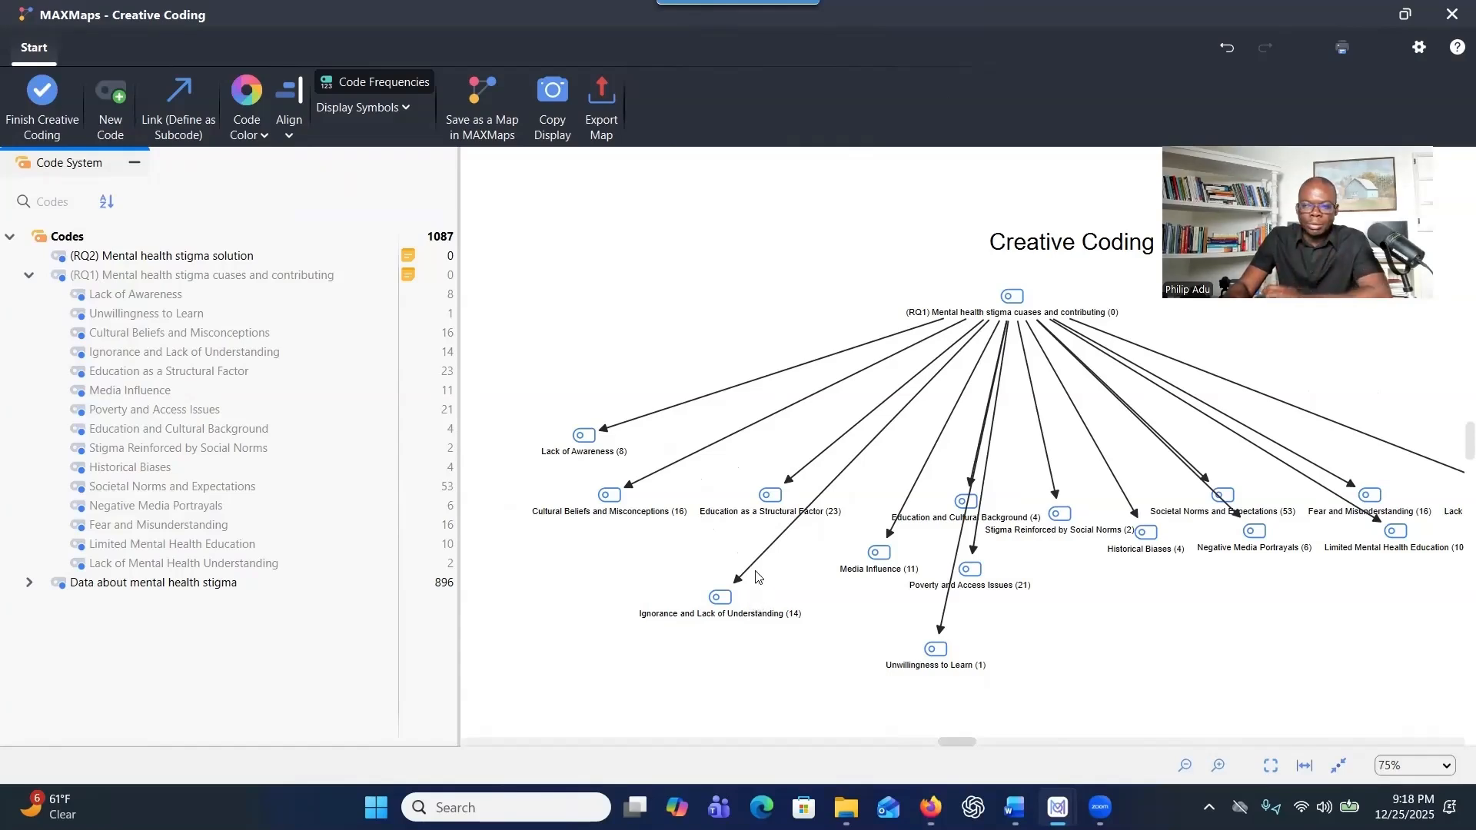
# Cluster Ignorance and Lack of Understanding, Lack of Awareness, Limited Mental Health Education, Unwillingness to Learn and Education as a Structural Factor along the map's left side.
pyautogui.moveTo(746, 613); pyautogui.dragTo(653, 260)
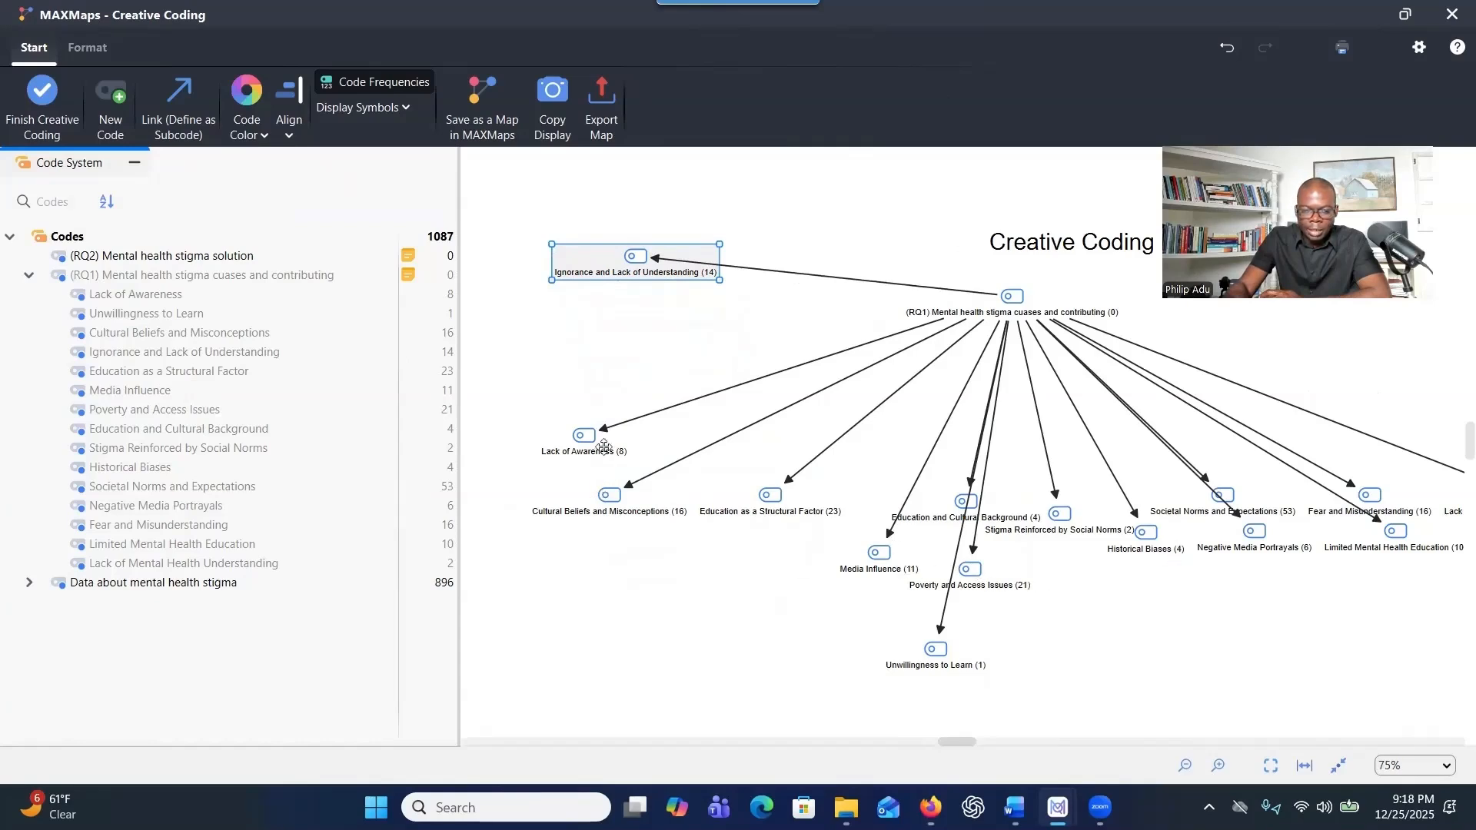
pyautogui.moveTo(604, 447); pyautogui.dragTo(568, 310)
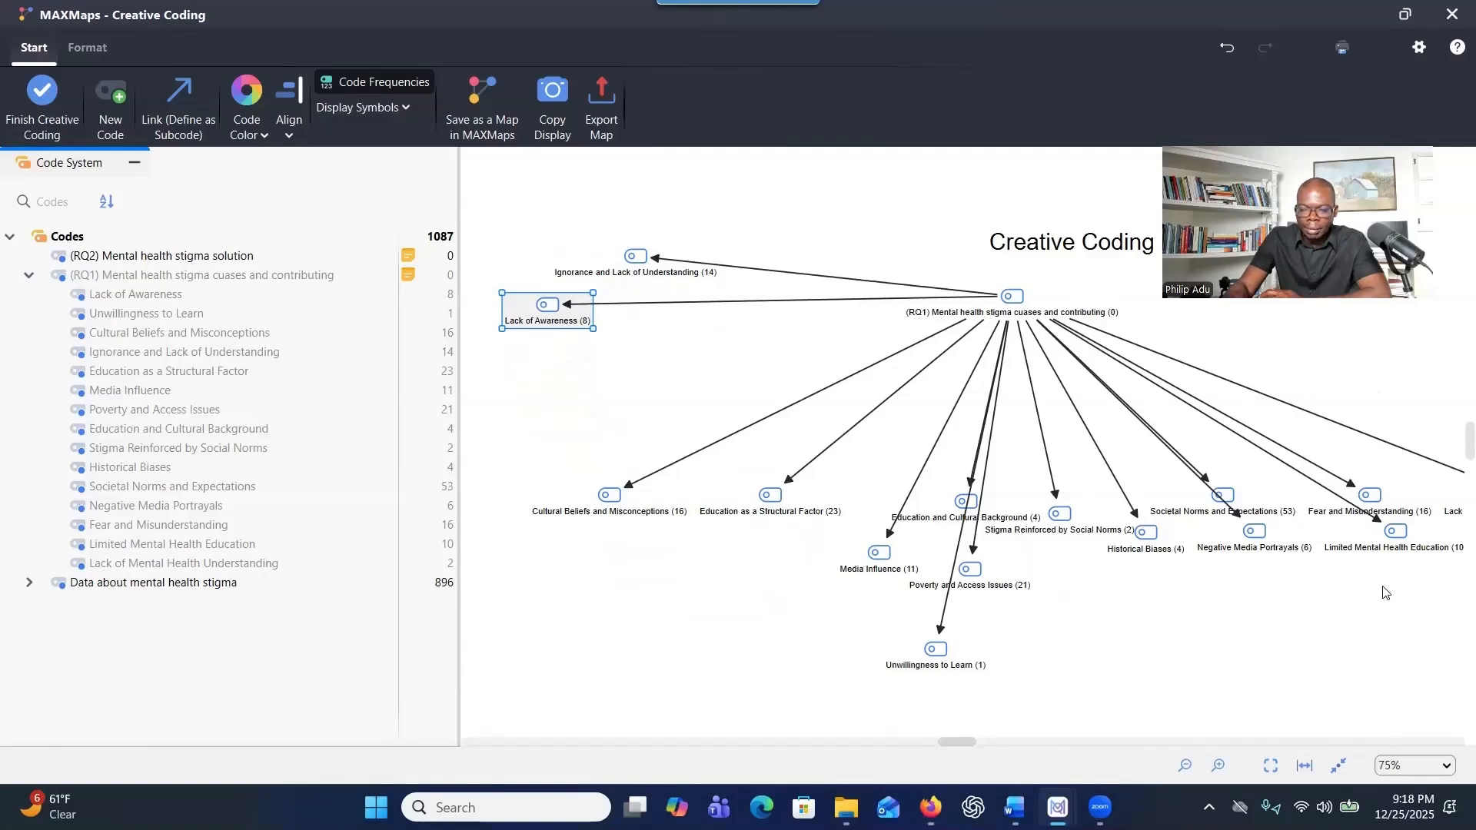
pyautogui.moveTo(1391, 540)
pyautogui.mouseDown()
pyautogui.moveTo(1238, 552)
pyautogui.moveTo(922, 469)
pyautogui.moveTo(685, 363)
pyautogui.moveTo(557, 356)
pyautogui.mouseUp()
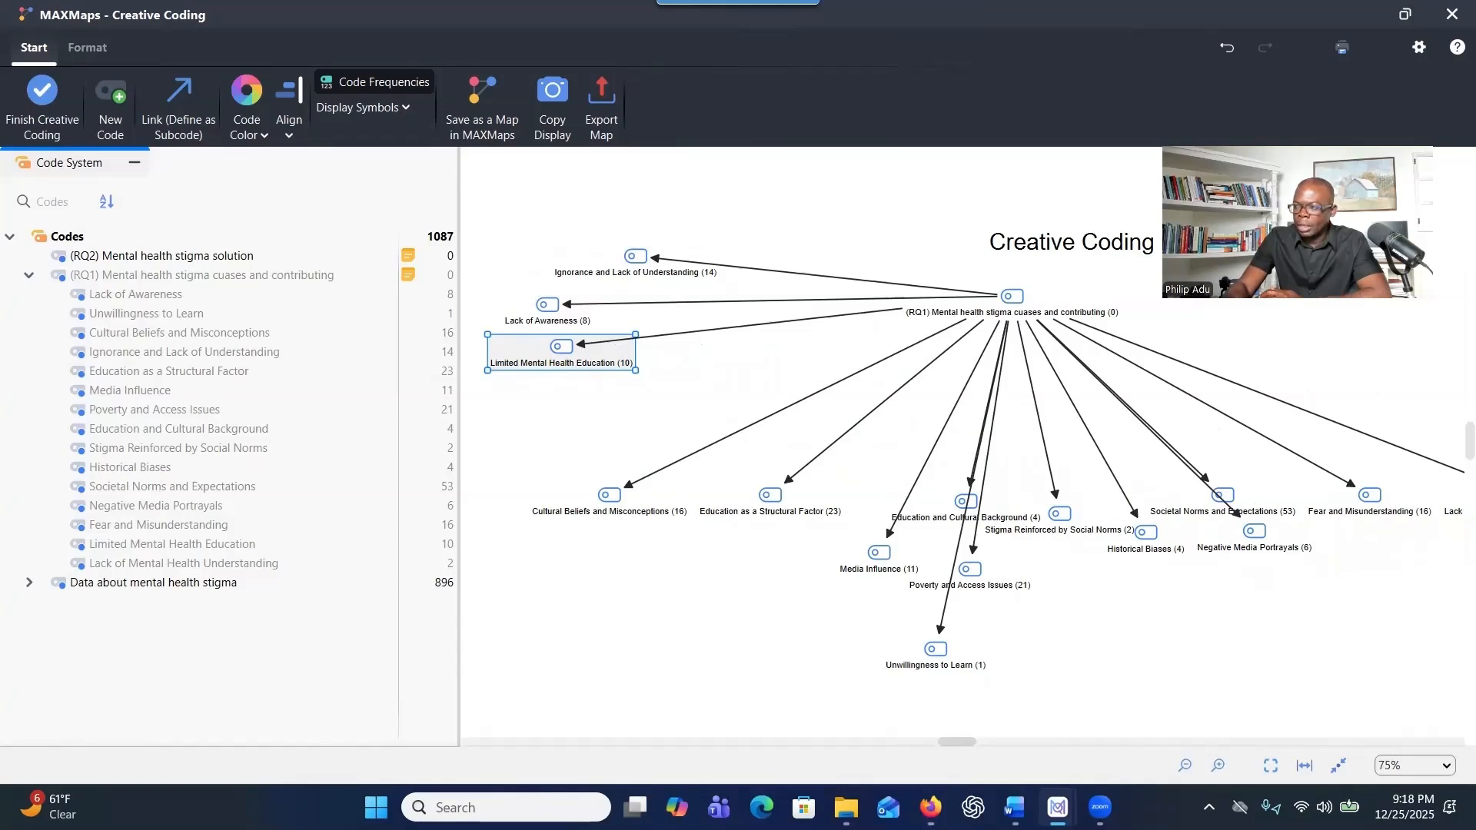
pyautogui.moveTo(938, 642); pyautogui.dragTo(532, 377)
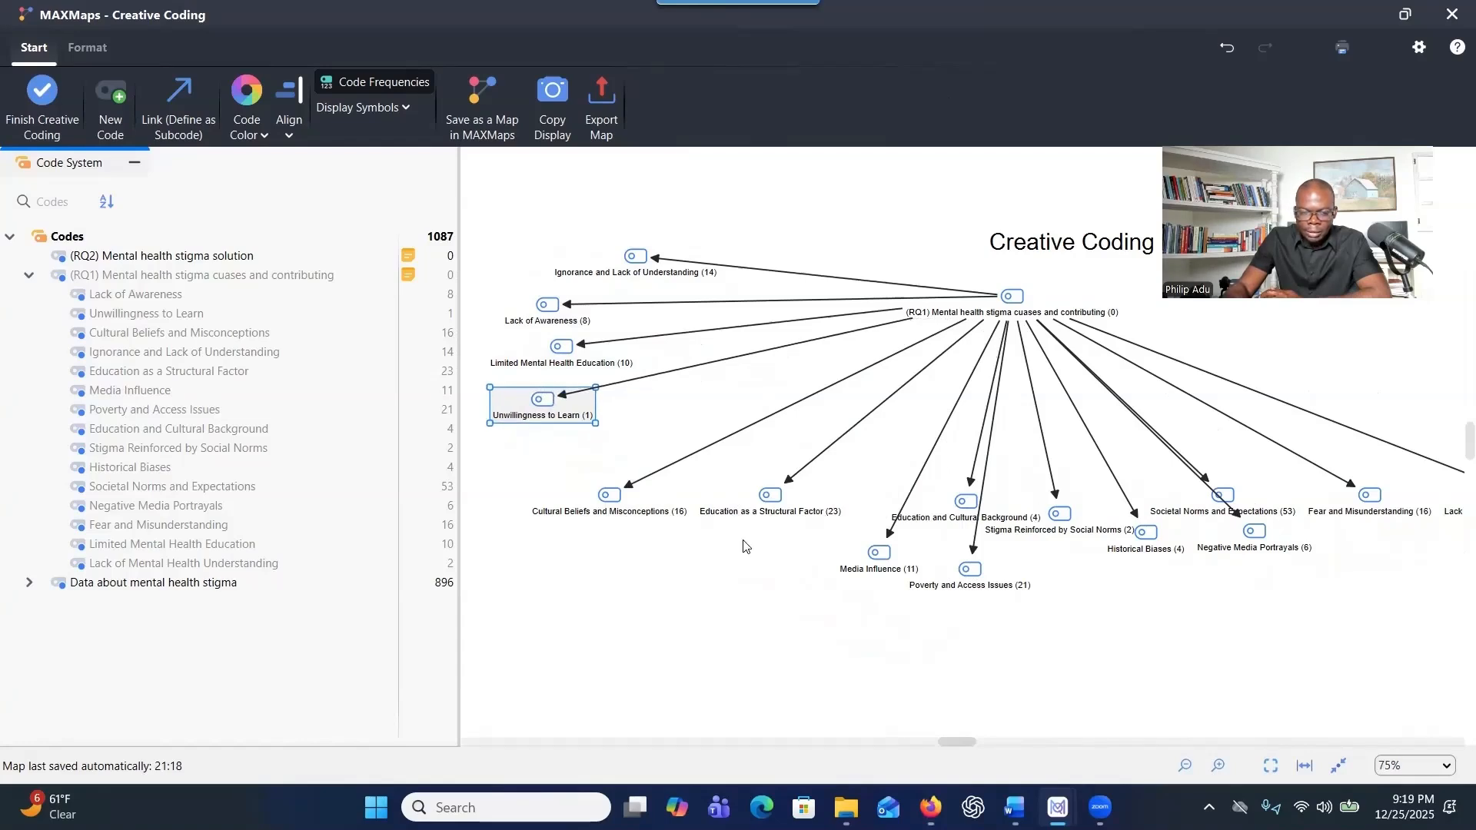
pyautogui.moveTo(769, 494); pyautogui.dragTo(562, 452)
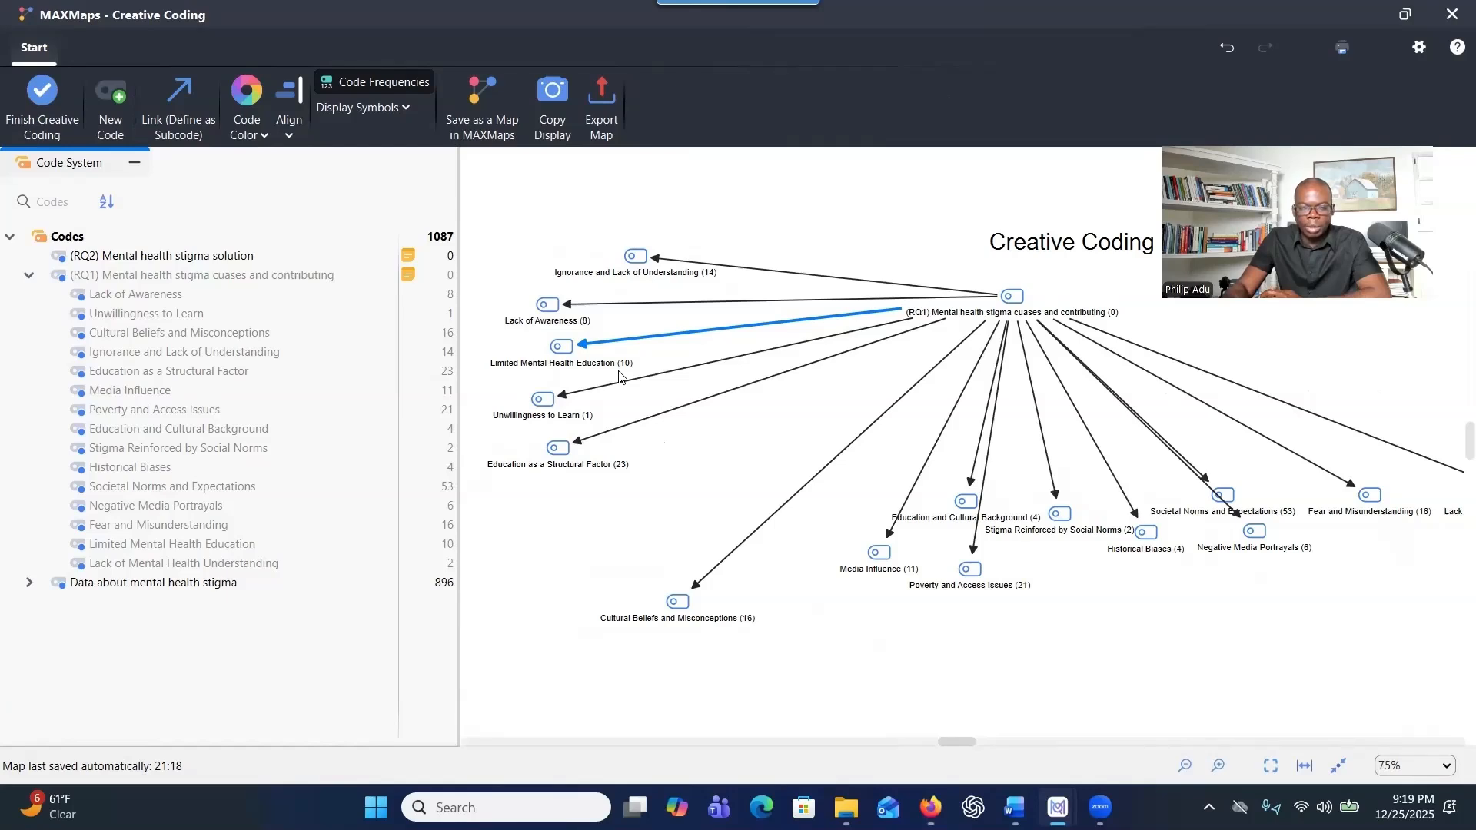
pyautogui.click(573, 268)
pyautogui.moveTo(573, 267); pyautogui.dragTo(559, 266)
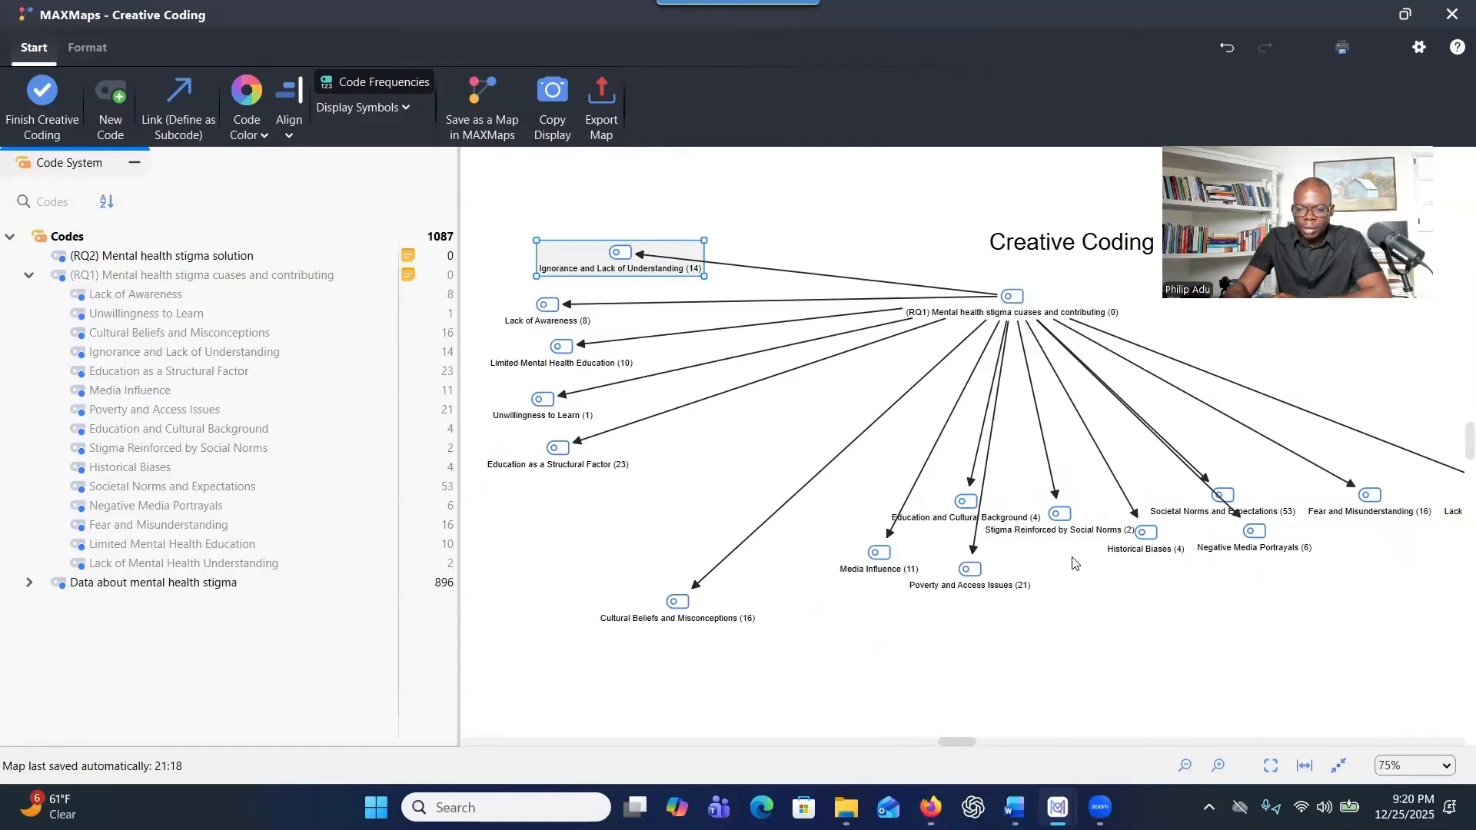
# Group Fear and Misunderstanding, Cultural Beliefs and Misconceptions, Societal Norms and Expectations, Historical Biases, and Education and Cultural Background along the bottom of the map.
pyautogui.moveTo(1370, 500); pyautogui.dragTo(531, 633)
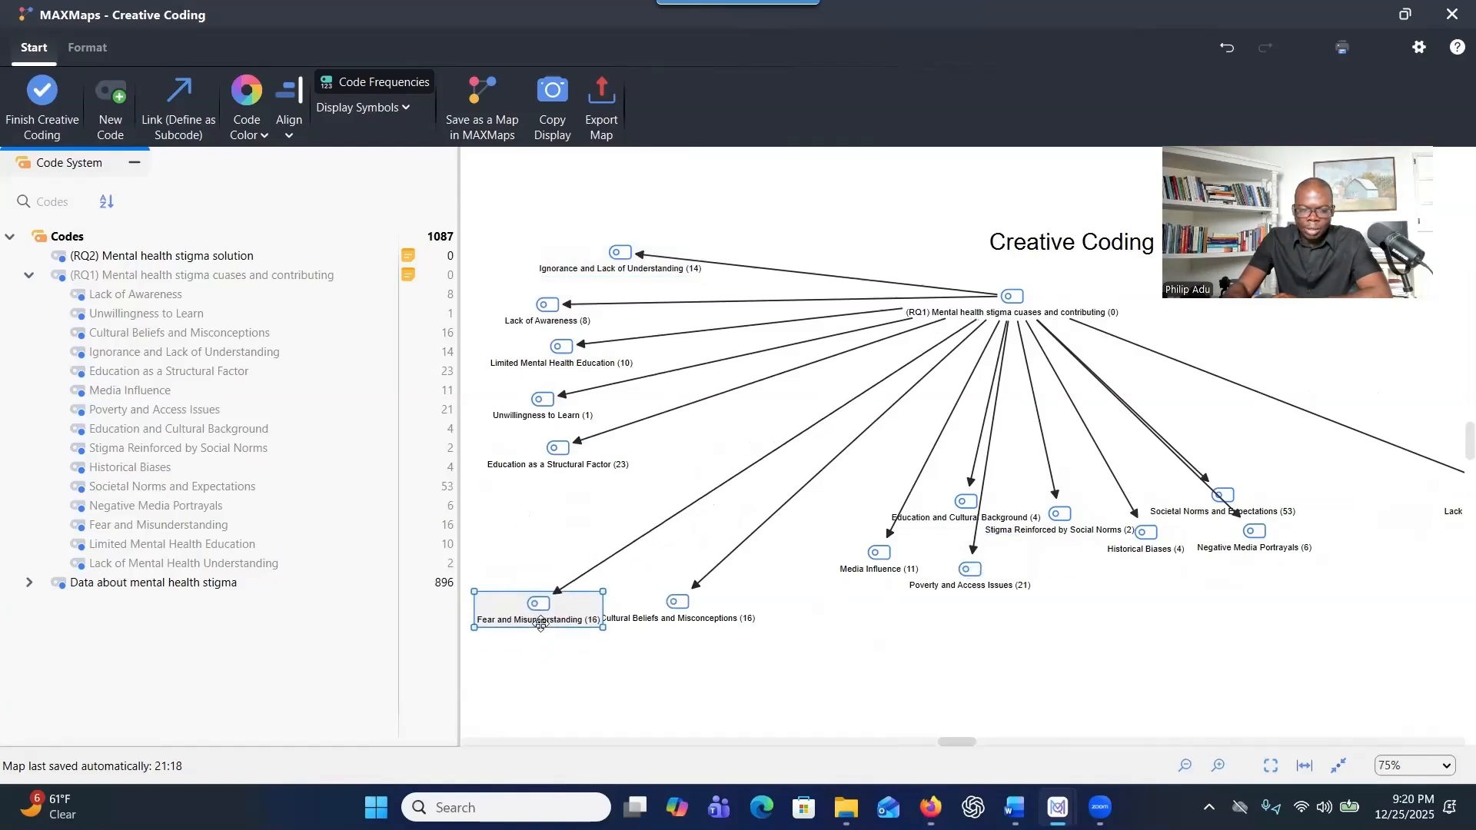
pyautogui.moveTo(674, 607); pyautogui.dragTo(795, 657)
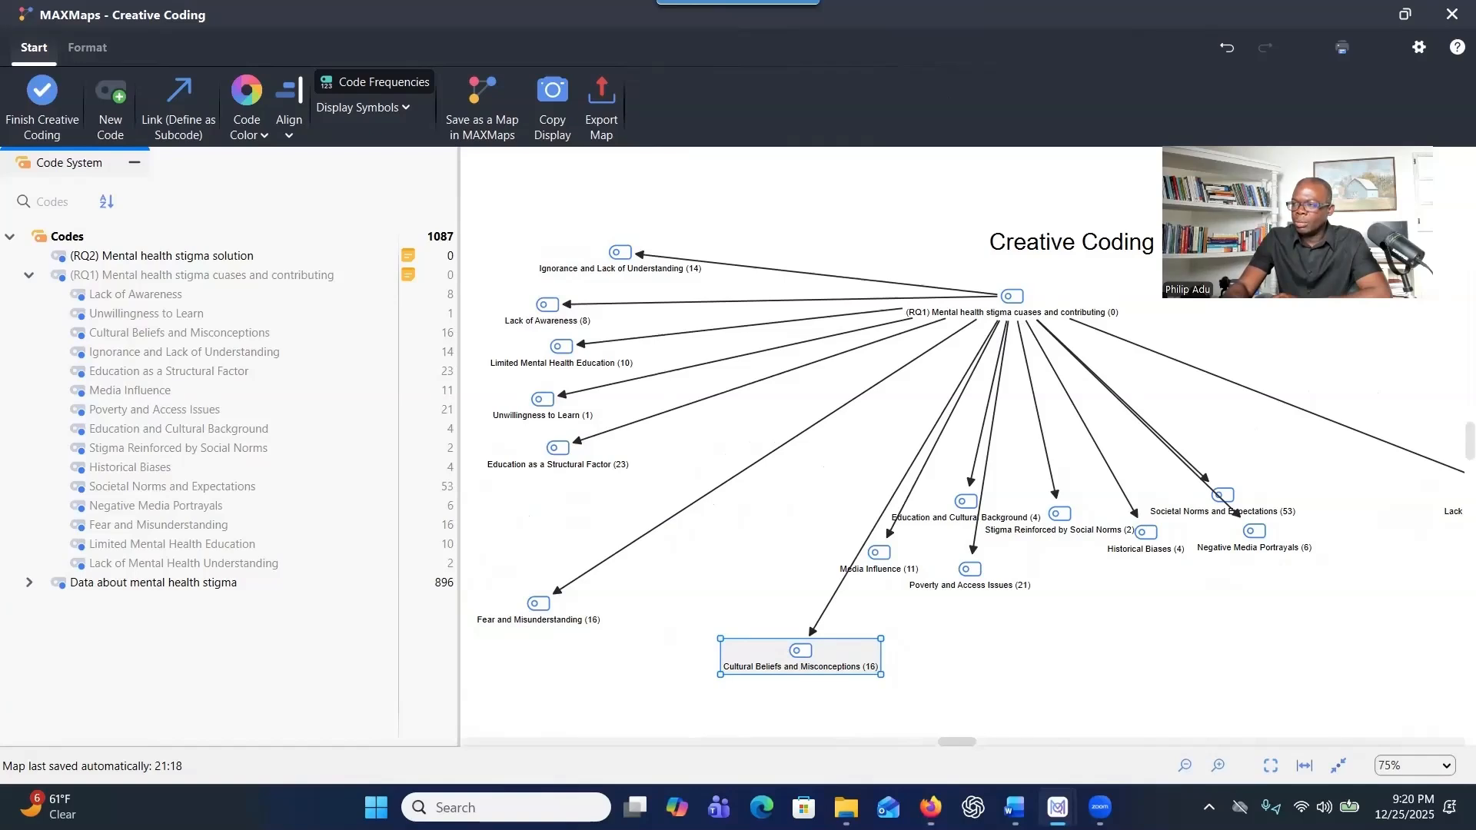
pyautogui.moveTo(793, 647); pyautogui.dragTo(683, 660)
pyautogui.click(564, 610)
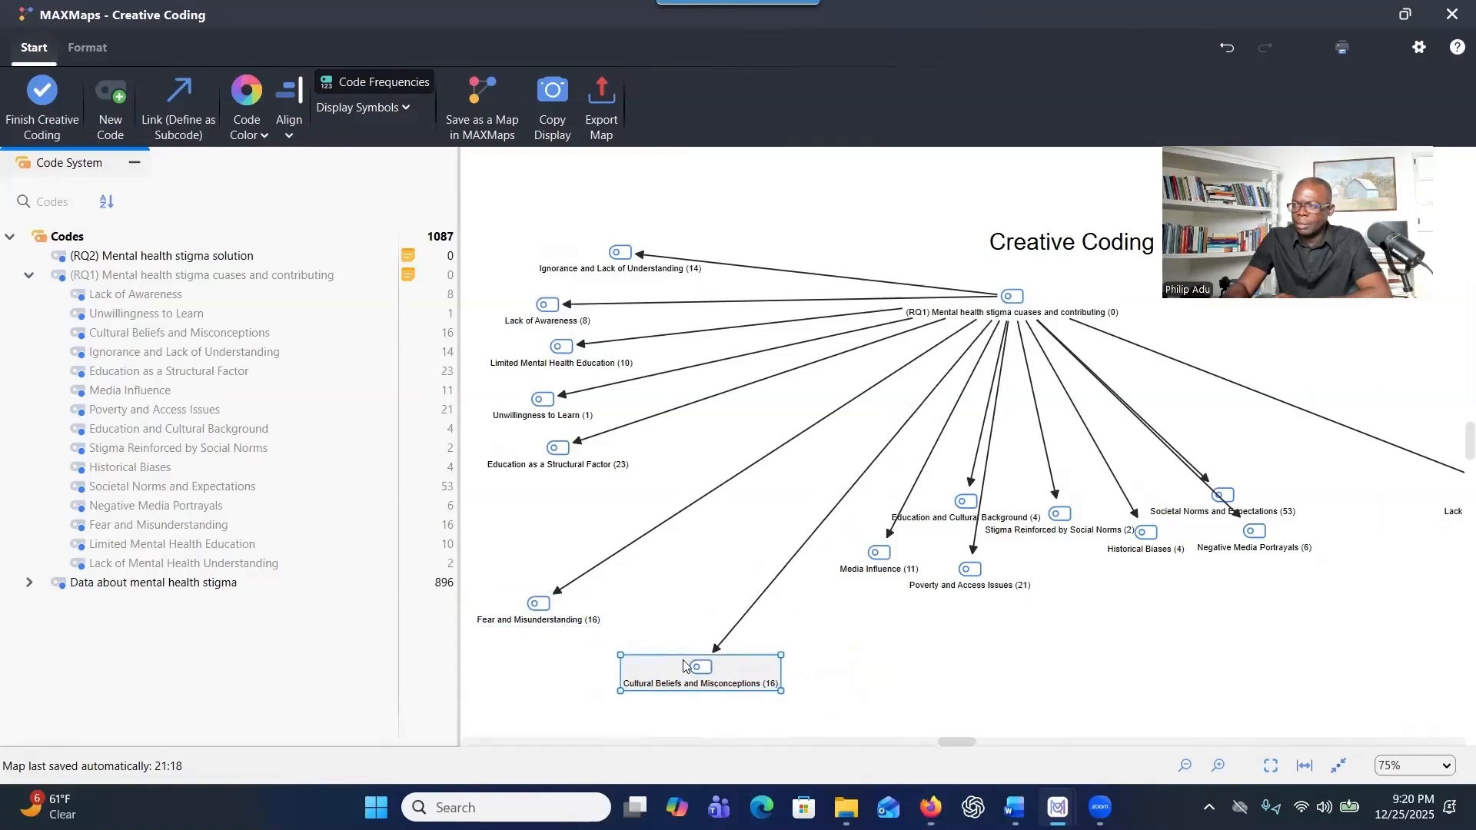
pyautogui.moveTo(1186, 511); pyautogui.dragTo(789, 717)
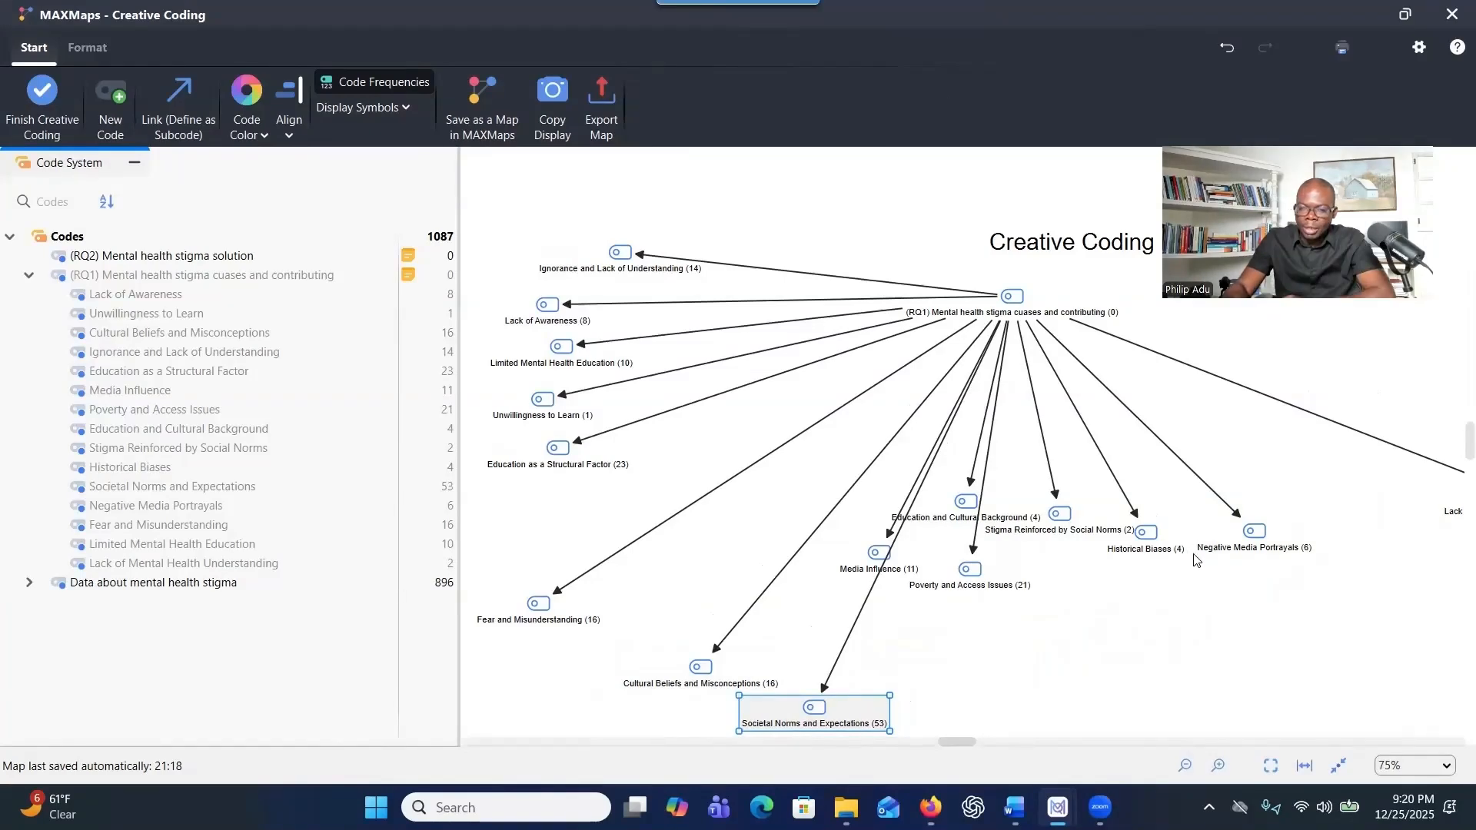
pyautogui.click(1120, 552)
pyautogui.click(1119, 552)
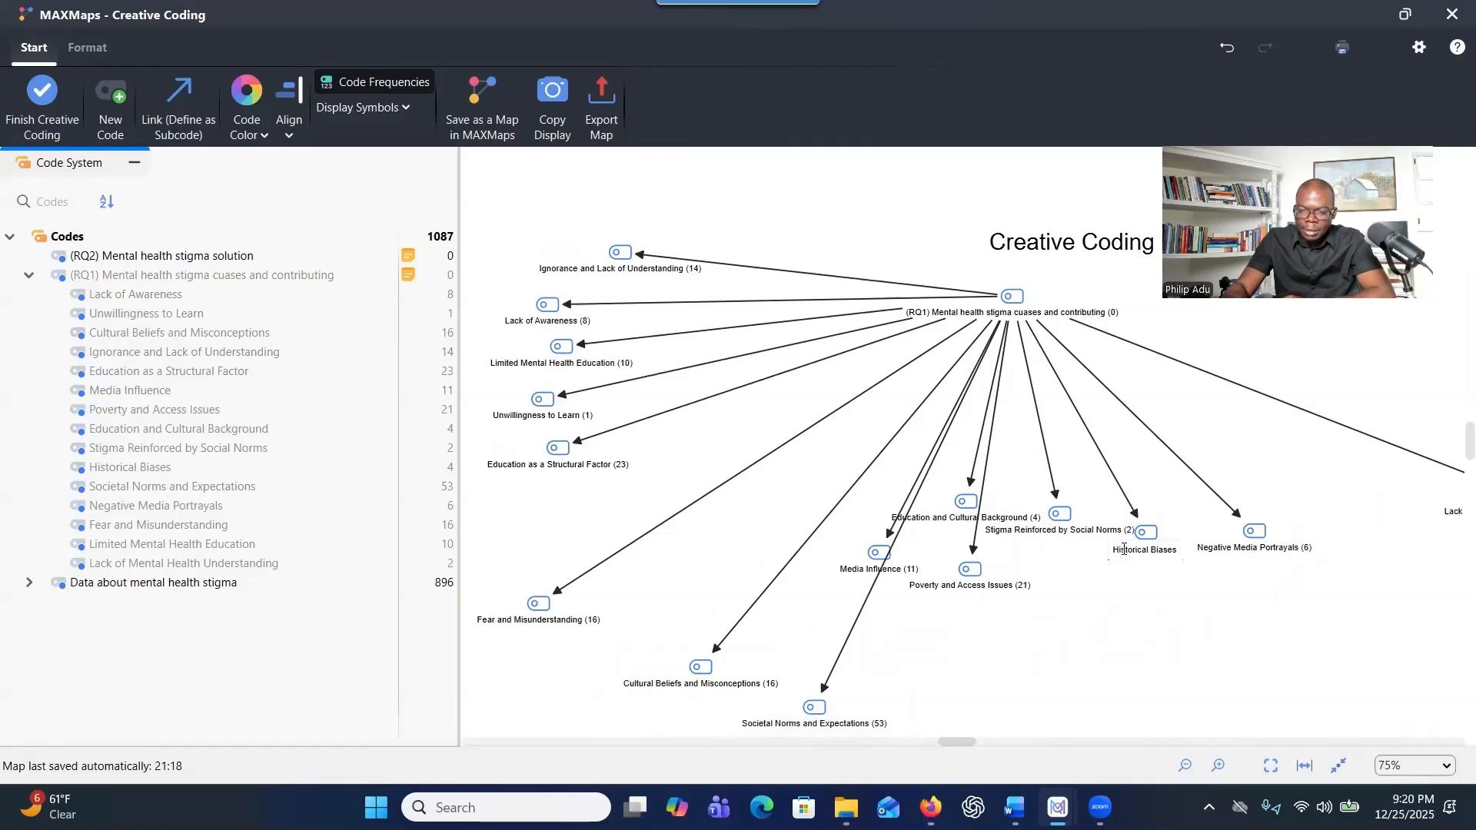
pyautogui.moveTo(1132, 544); pyautogui.dragTo(763, 635)
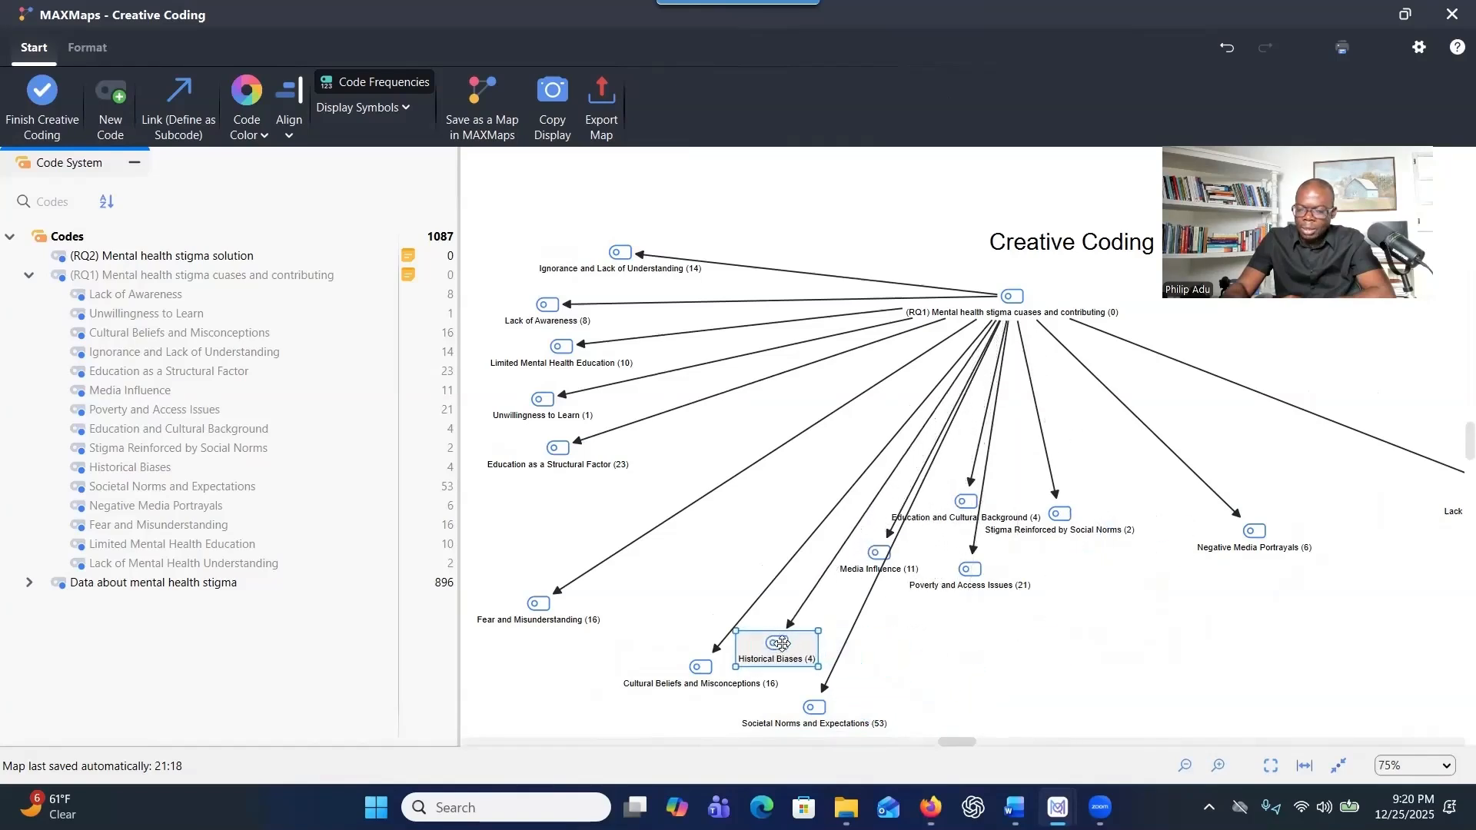
pyautogui.moveTo(964, 504); pyautogui.dragTo(914, 689)
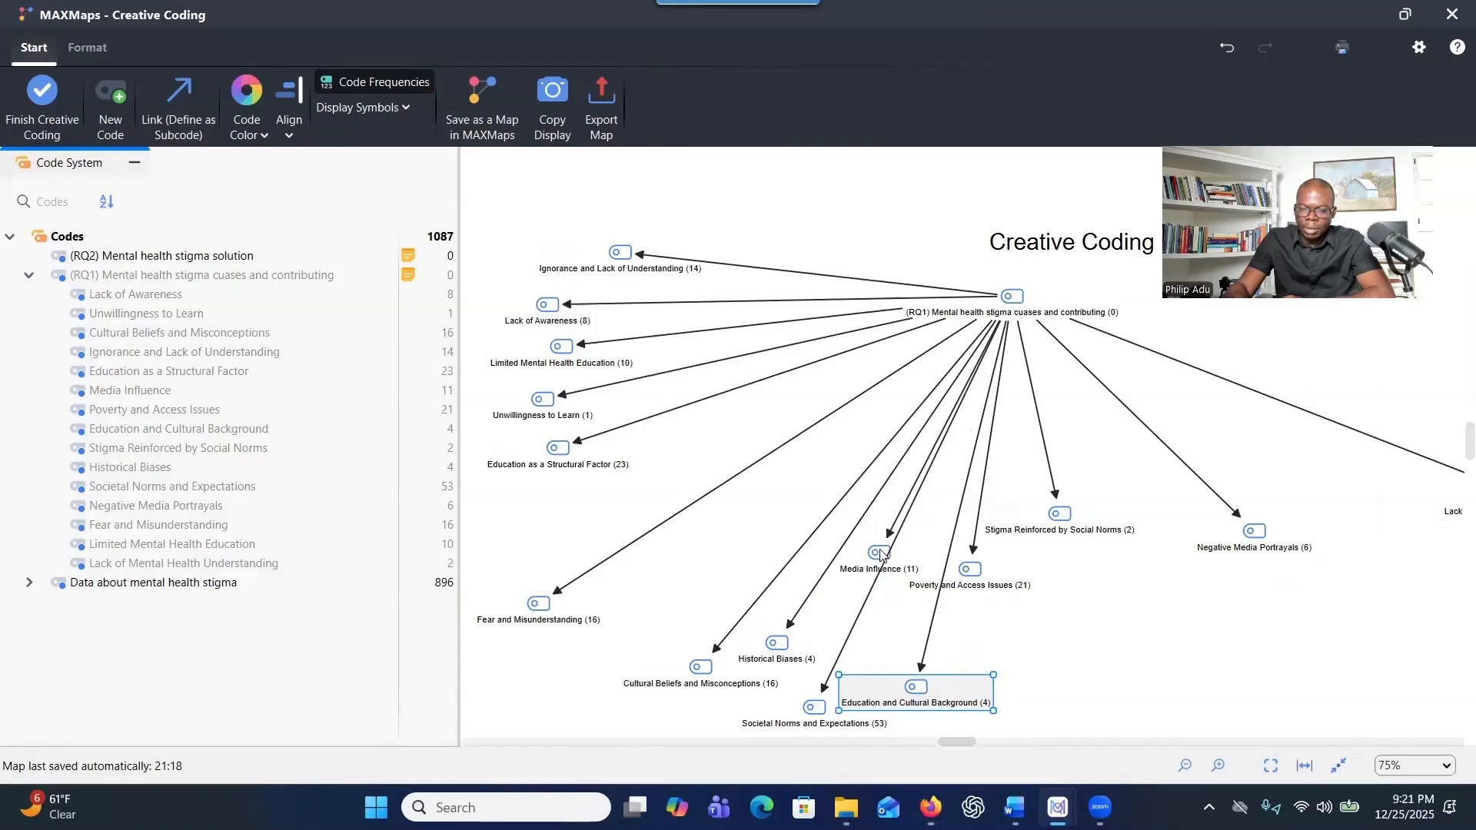
# Pair the Media Influence and Negative Media Portrayals codes side by side in the map's lower right area.
pyautogui.moveTo(881, 554); pyautogui.dragTo(1243, 652)
pyautogui.moveTo(1241, 515); pyautogui.dragTo(1317, 598)
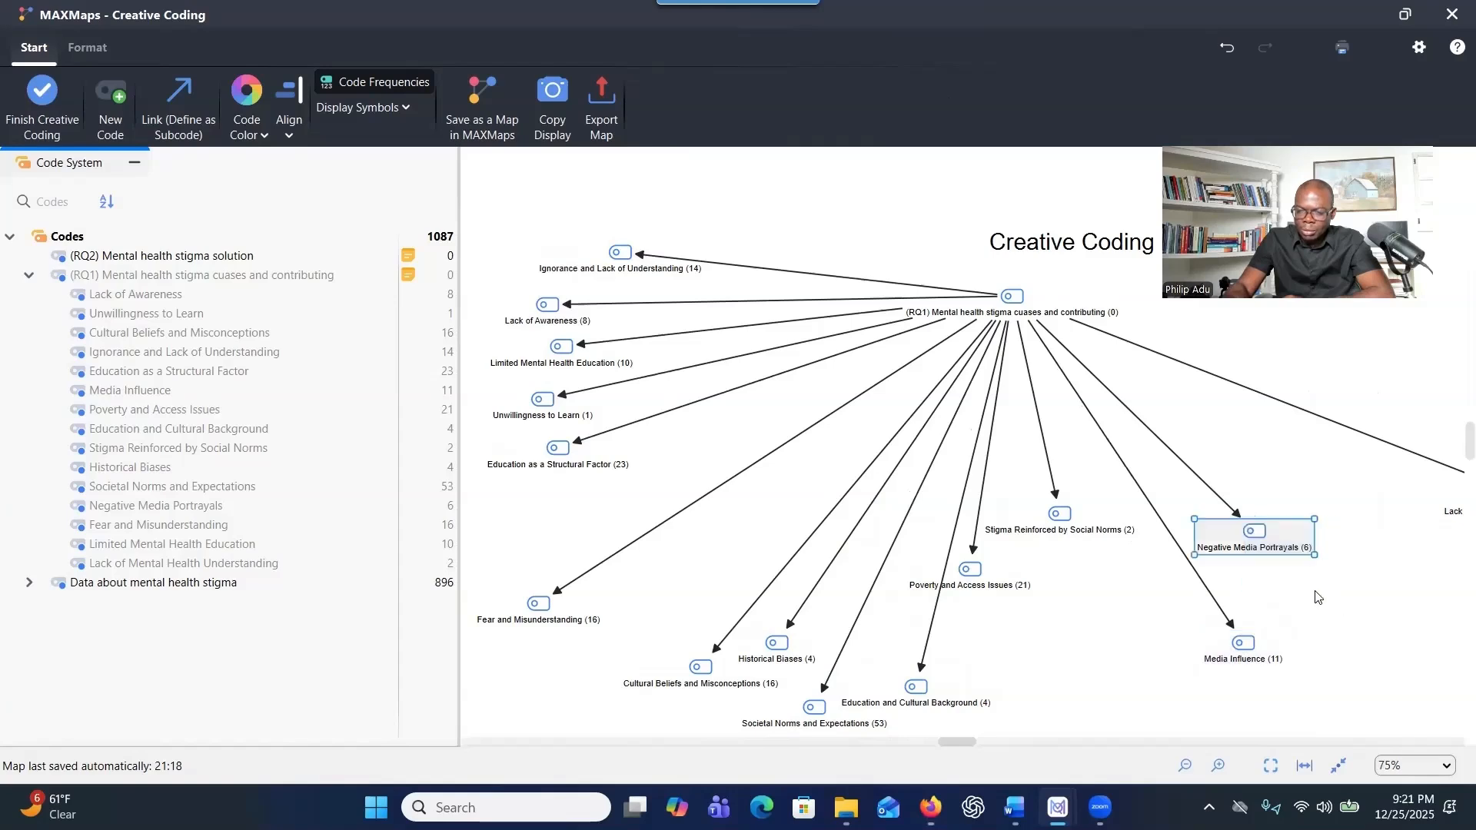
pyautogui.moveTo(1252, 536); pyautogui.dragTo(1335, 645)
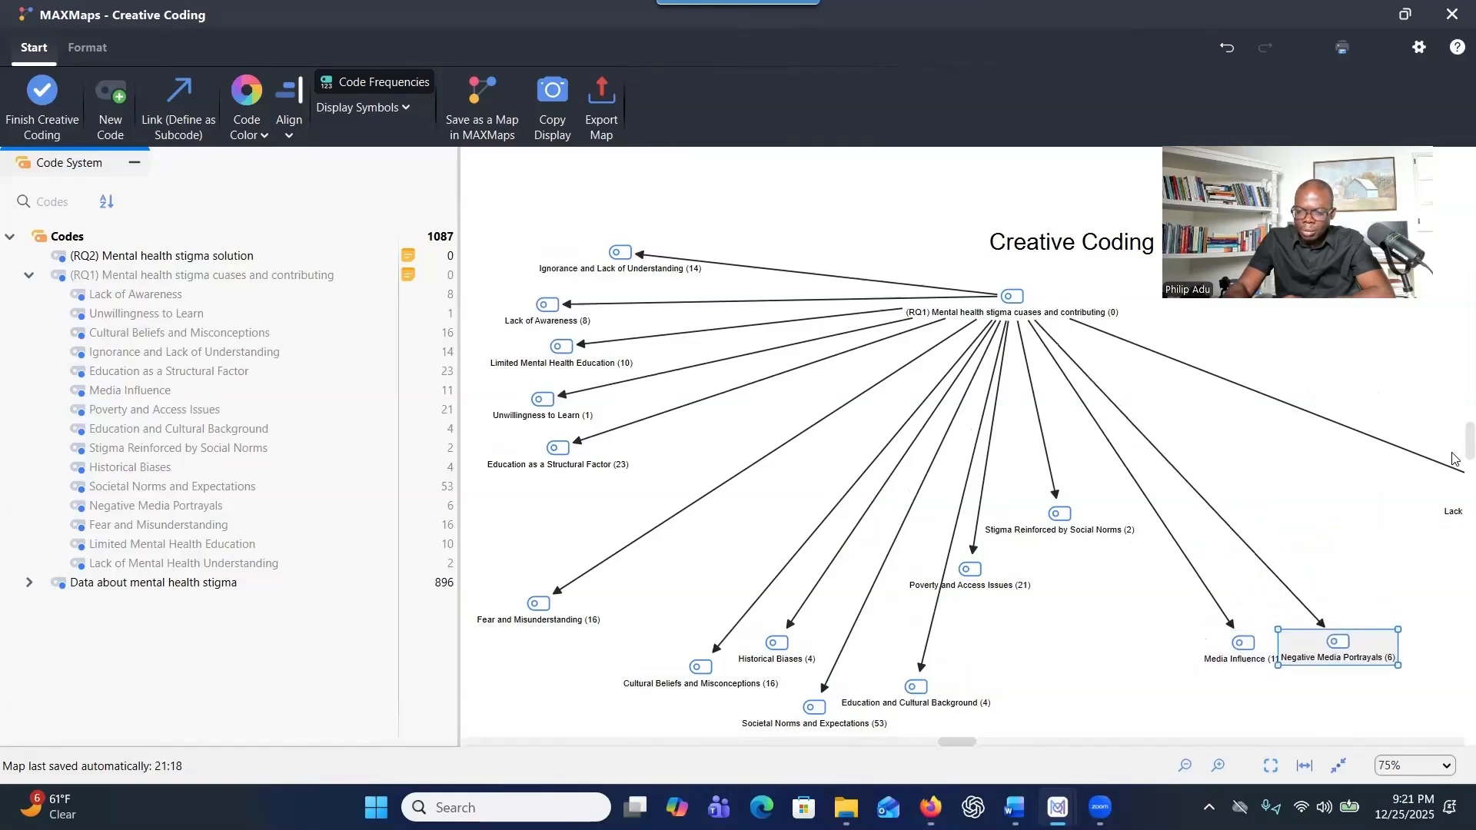
# Bring Lack of Mental Health Understanding into view, move Poverty and Access Issues beside Media Influence, and reposition Stigma Reinforced by Social Norms and Education as a Structural Factor.
pyautogui.moveTo(1456, 492); pyautogui.dragTo(1266, 492)
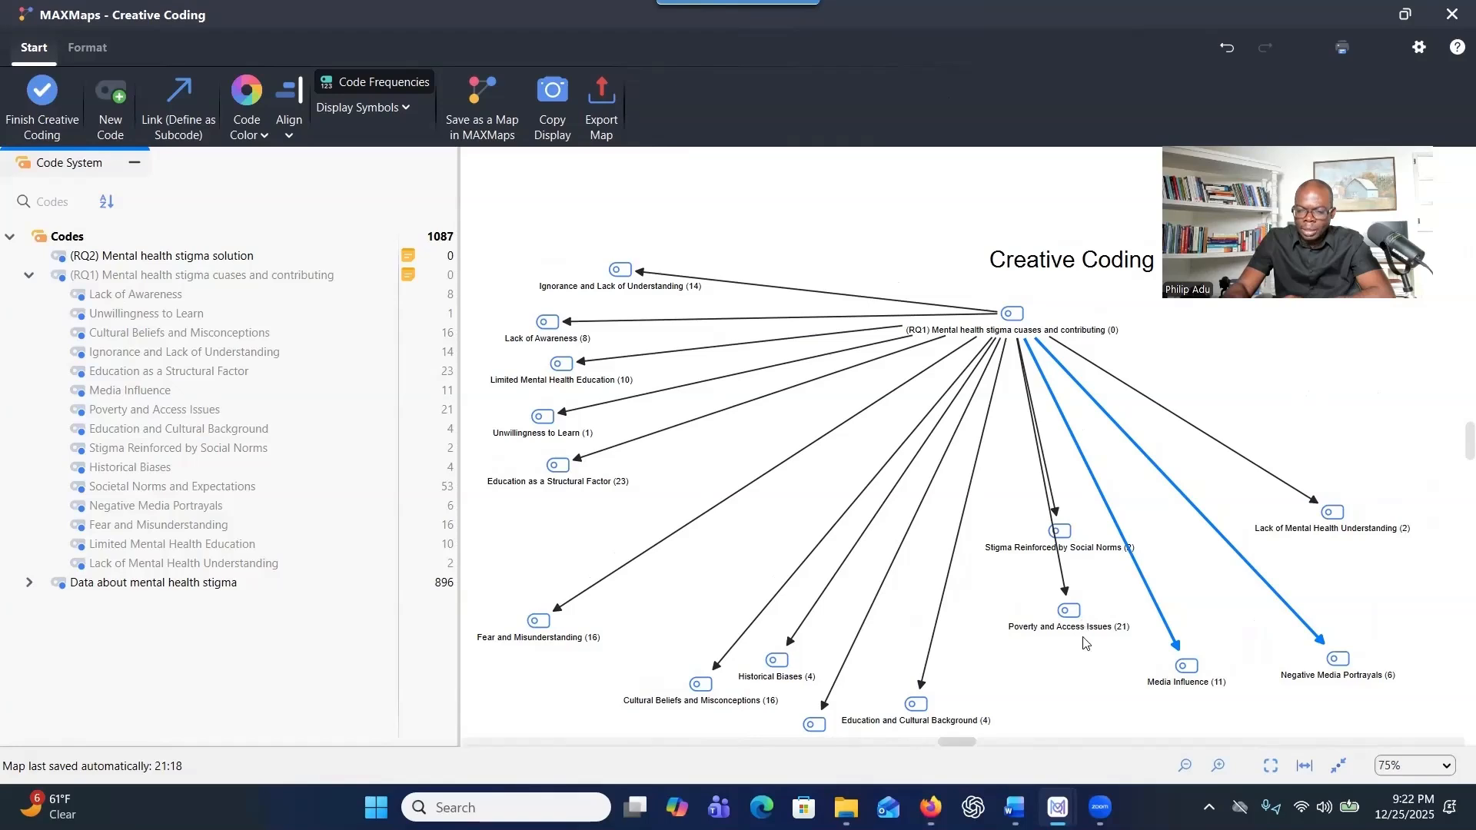
pyautogui.moveTo(1062, 617); pyautogui.dragTo(1076, 683)
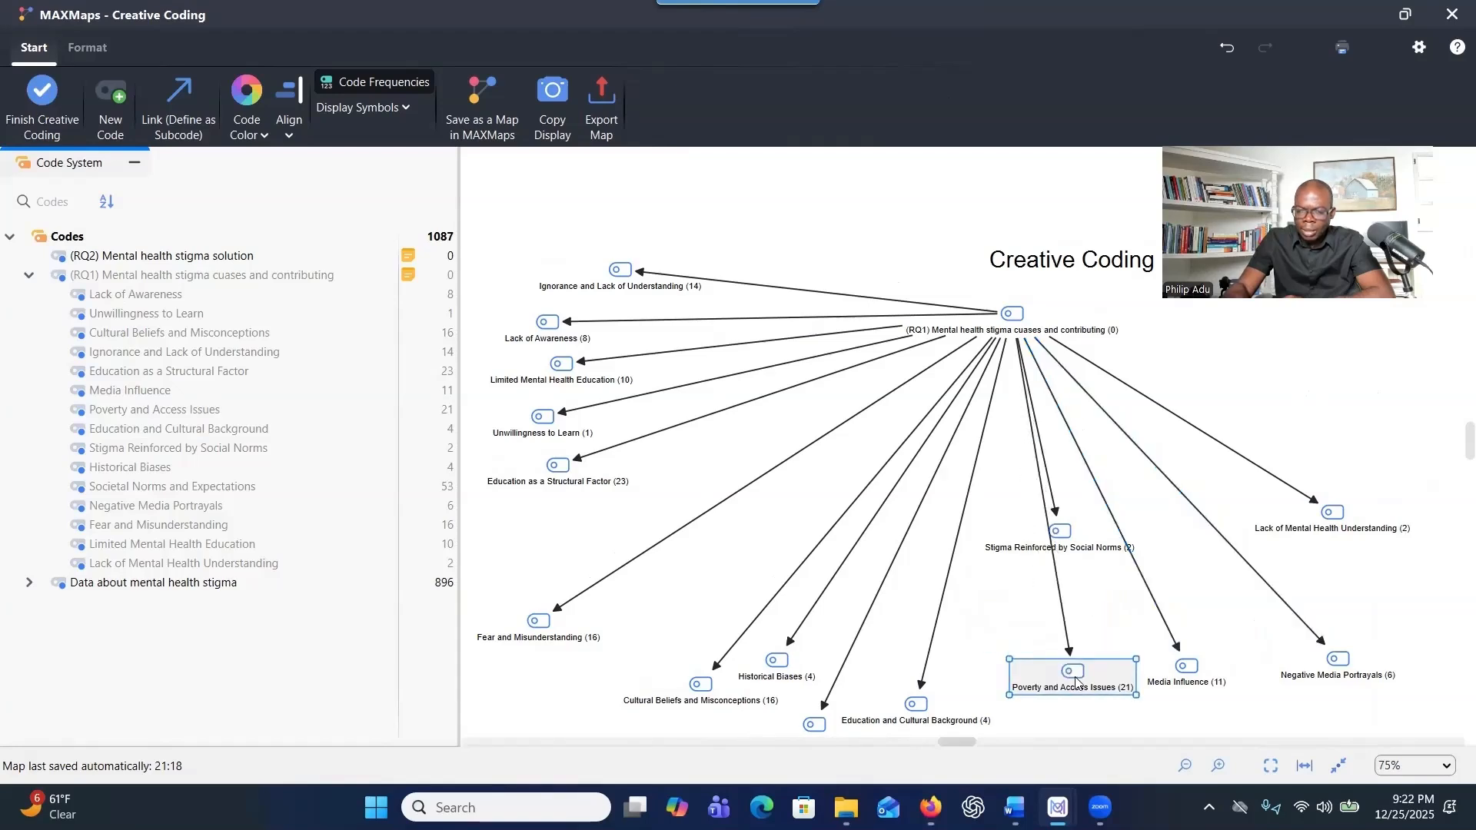
pyautogui.moveTo(1060, 531); pyautogui.dragTo(1157, 525)
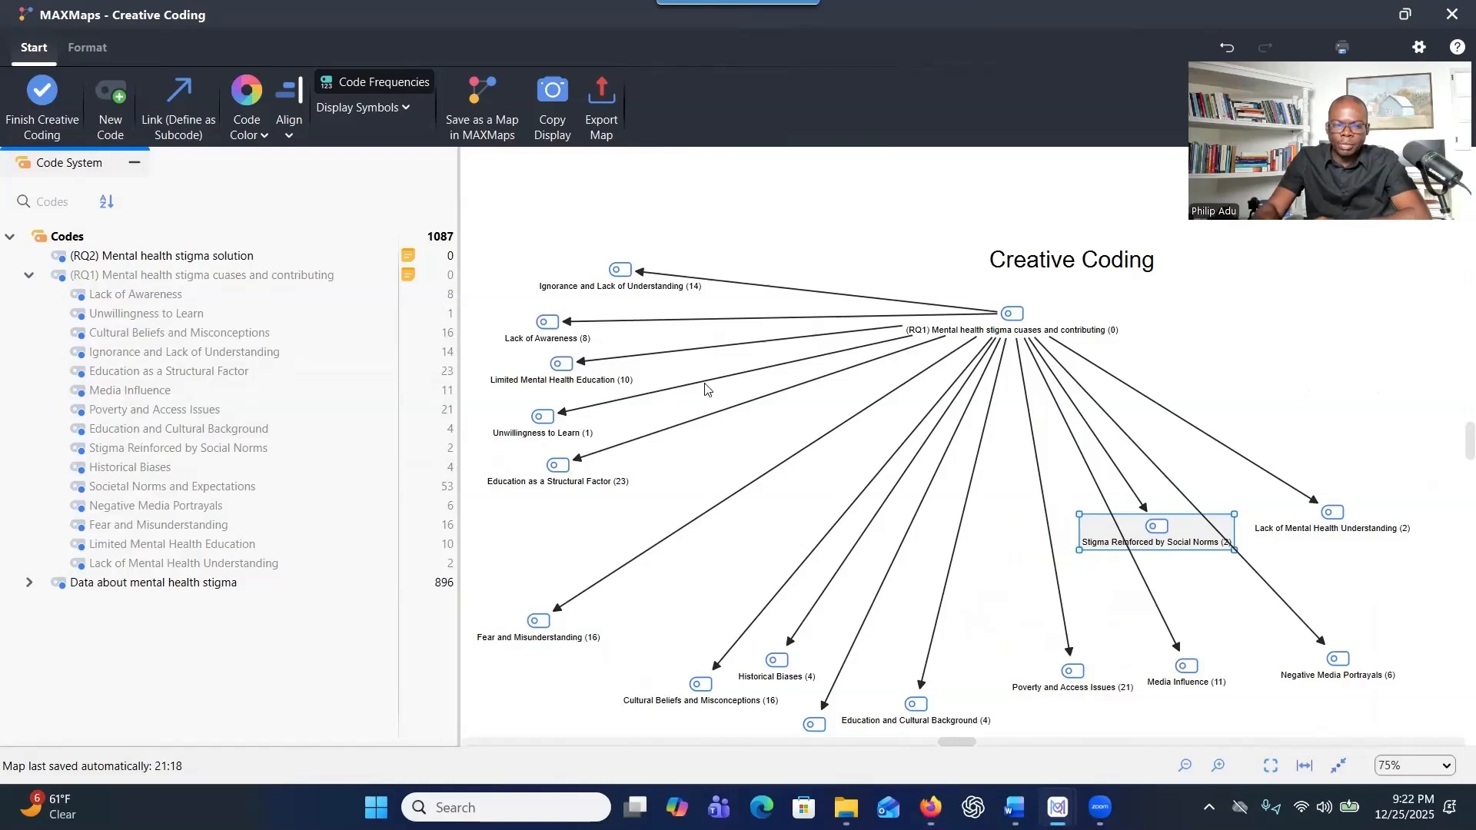
pyautogui.moveTo(559, 464)
pyautogui.mouseDown()
pyautogui.moveTo(525, 439)
pyautogui.moveTo(531, 459)
pyautogui.mouseUp()
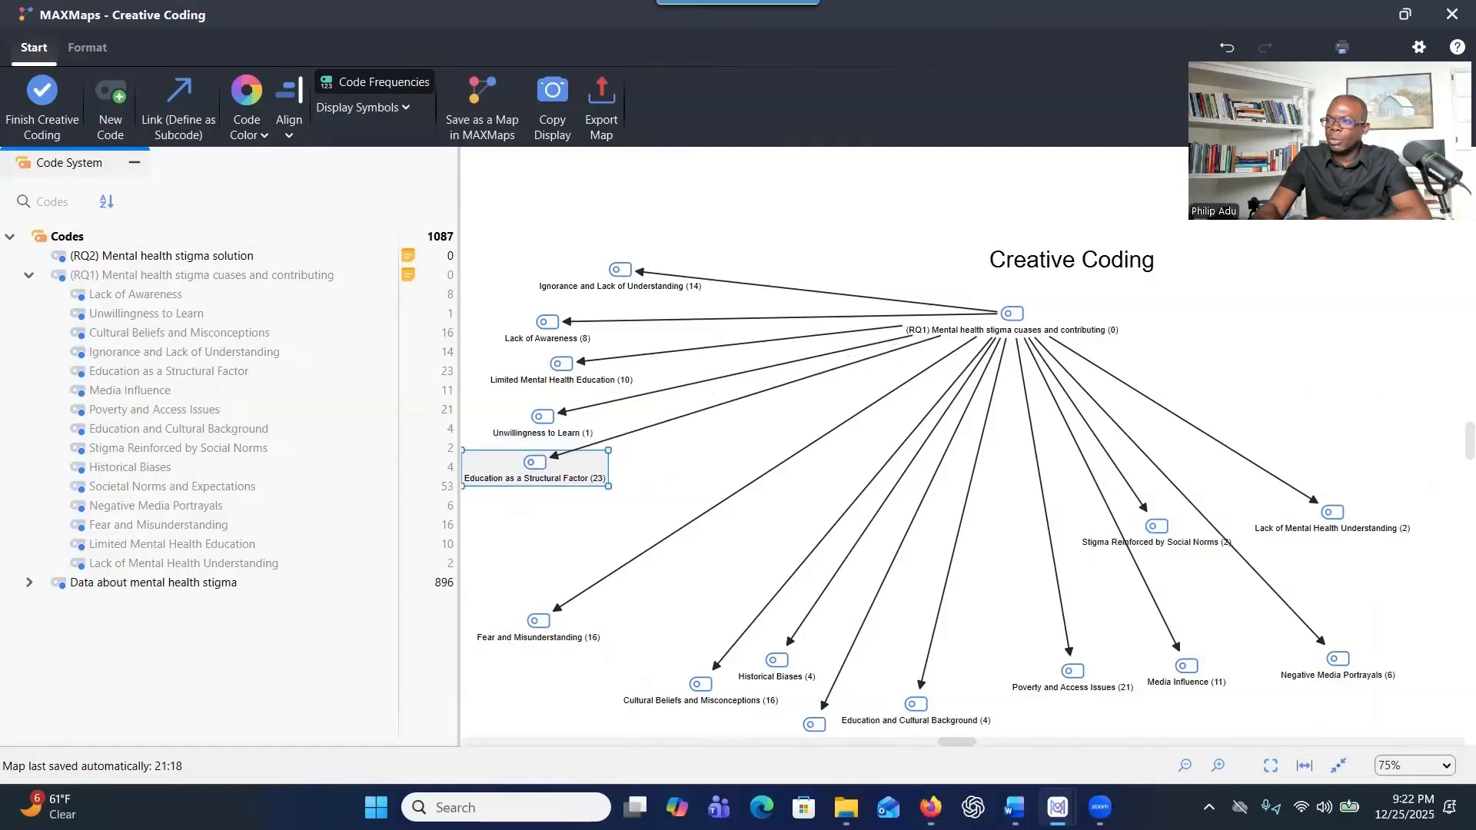
pyautogui.hotkey('alt', 'Tab')
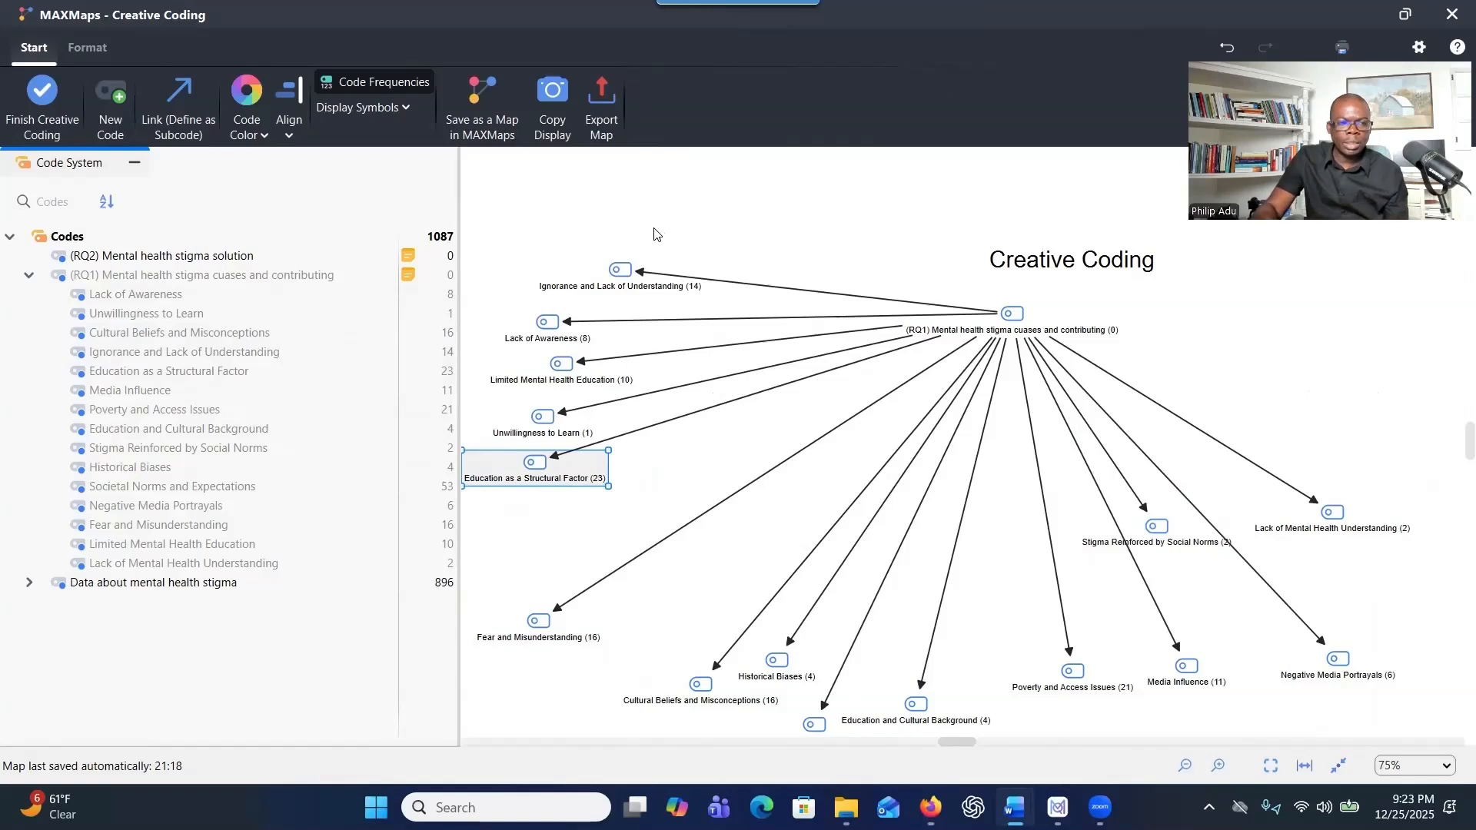
# Create a deep orange code named "(THEME) KNOWLEDGE DEFICITS AND EDUCATIONAL GAPS" and place it above Ignorance and Lack of Understanding.
pyautogui.click(112, 123)
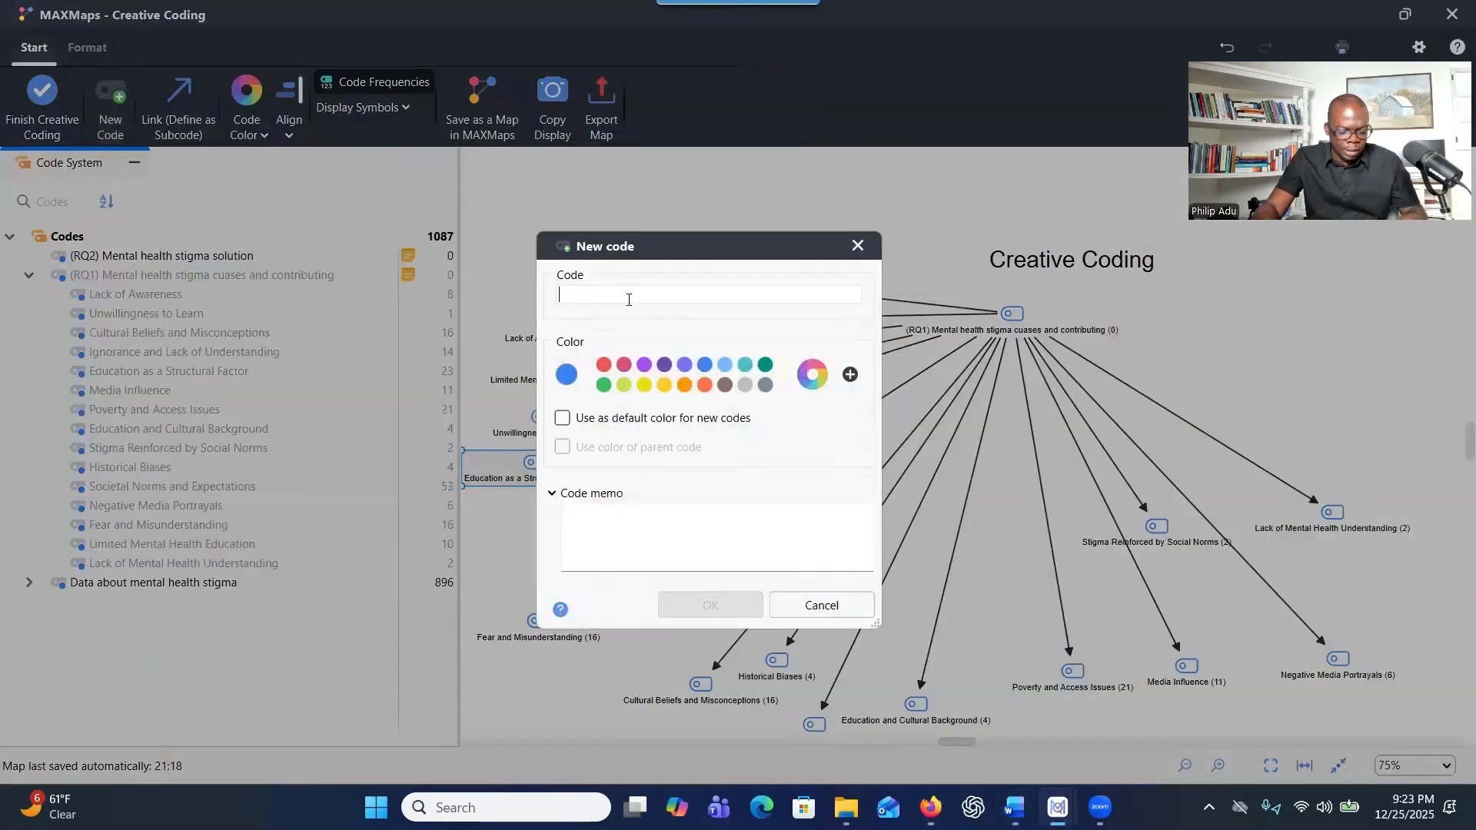
pyautogui.write('THEME 1: KNOWLEDGE DEFICITS AND EDUCATIONAL GAPS')
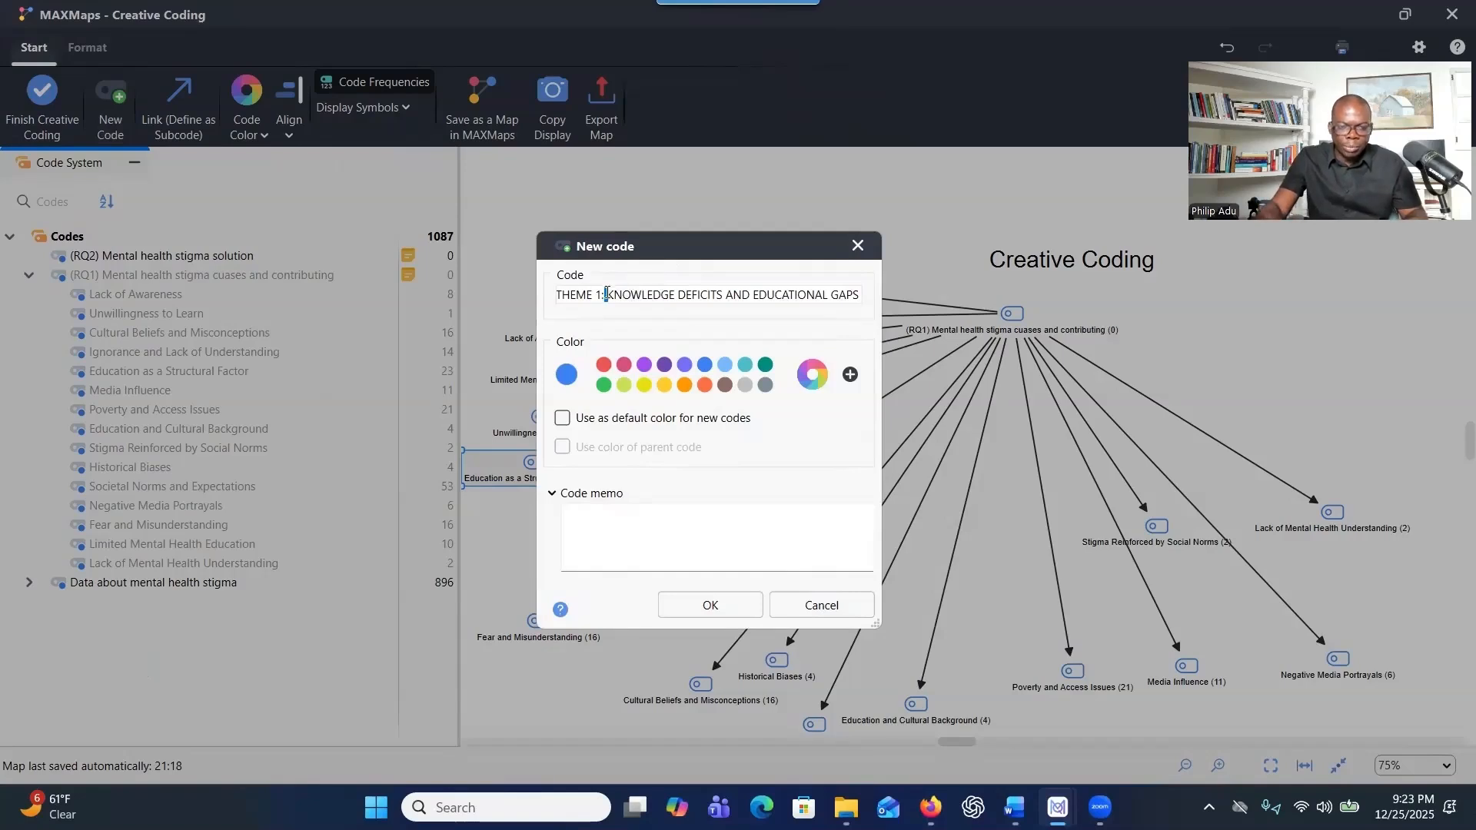
pyautogui.press('BackSpace')
pyautogui.press('BackSpace')
pyautogui.press('BackSpace')
pyautogui.press('BackSpace')
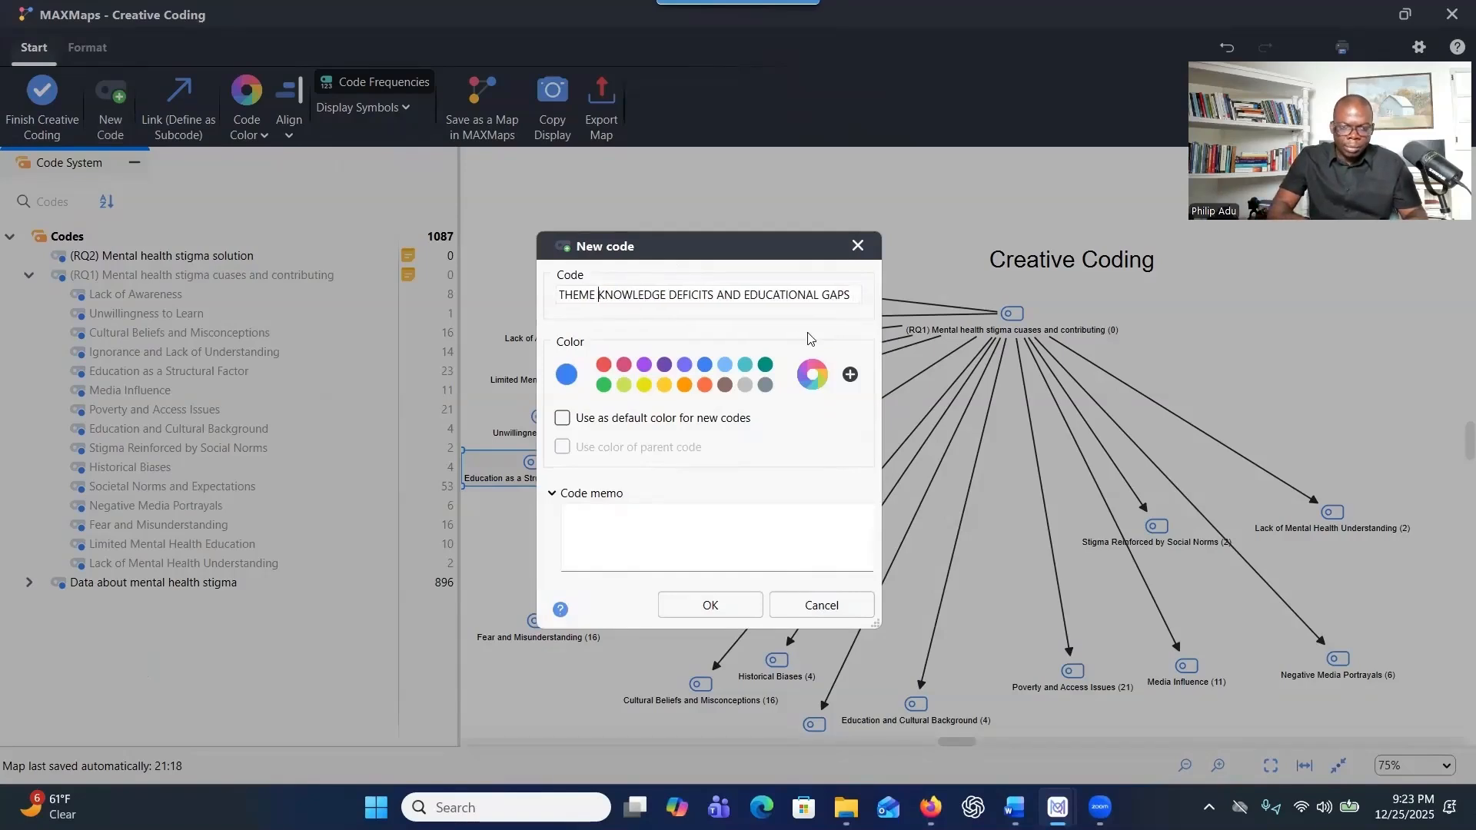
pyautogui.write(')')
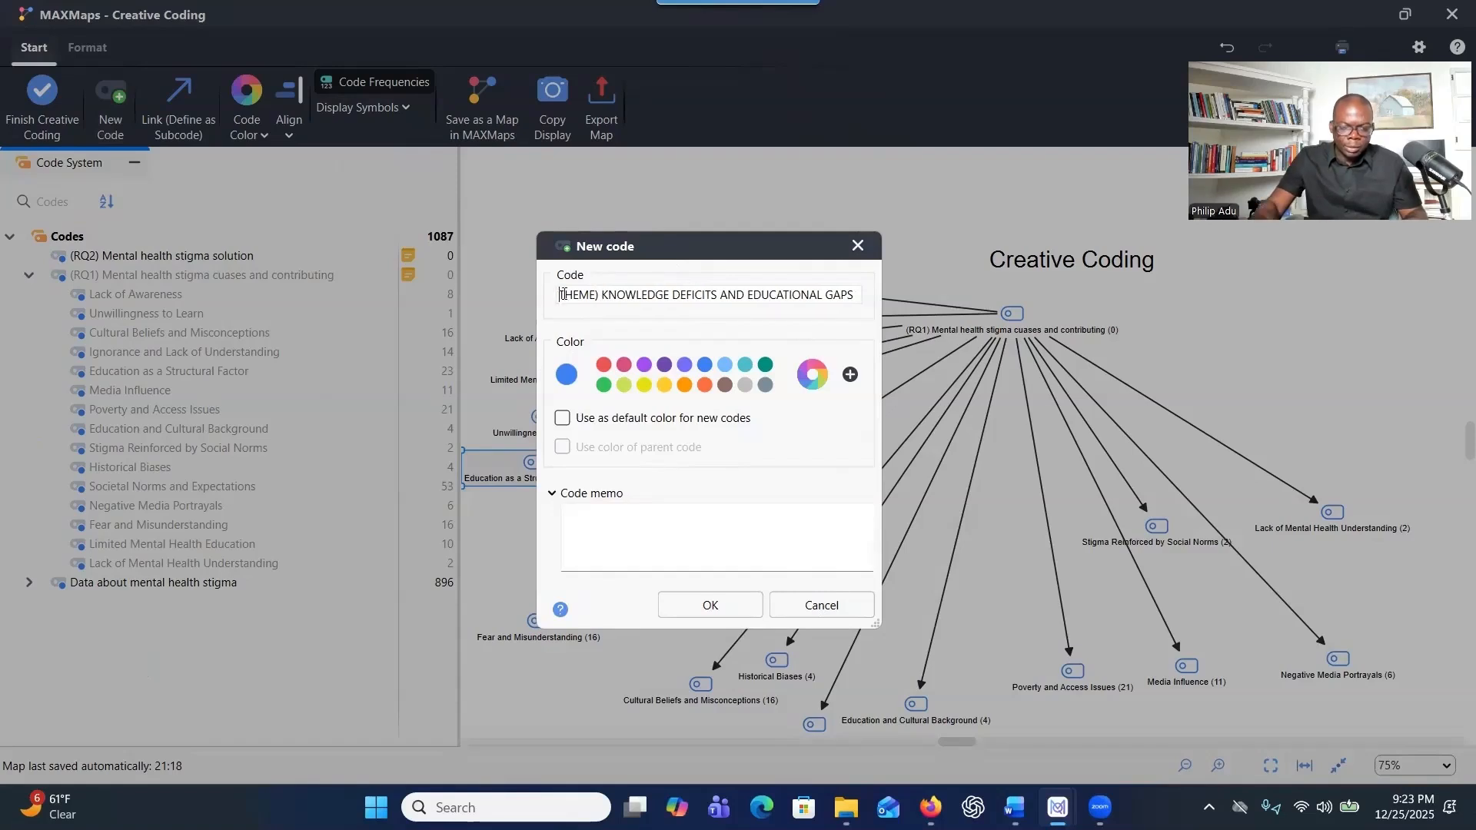
pyautogui.press('Home')
pyautogui.write('(')
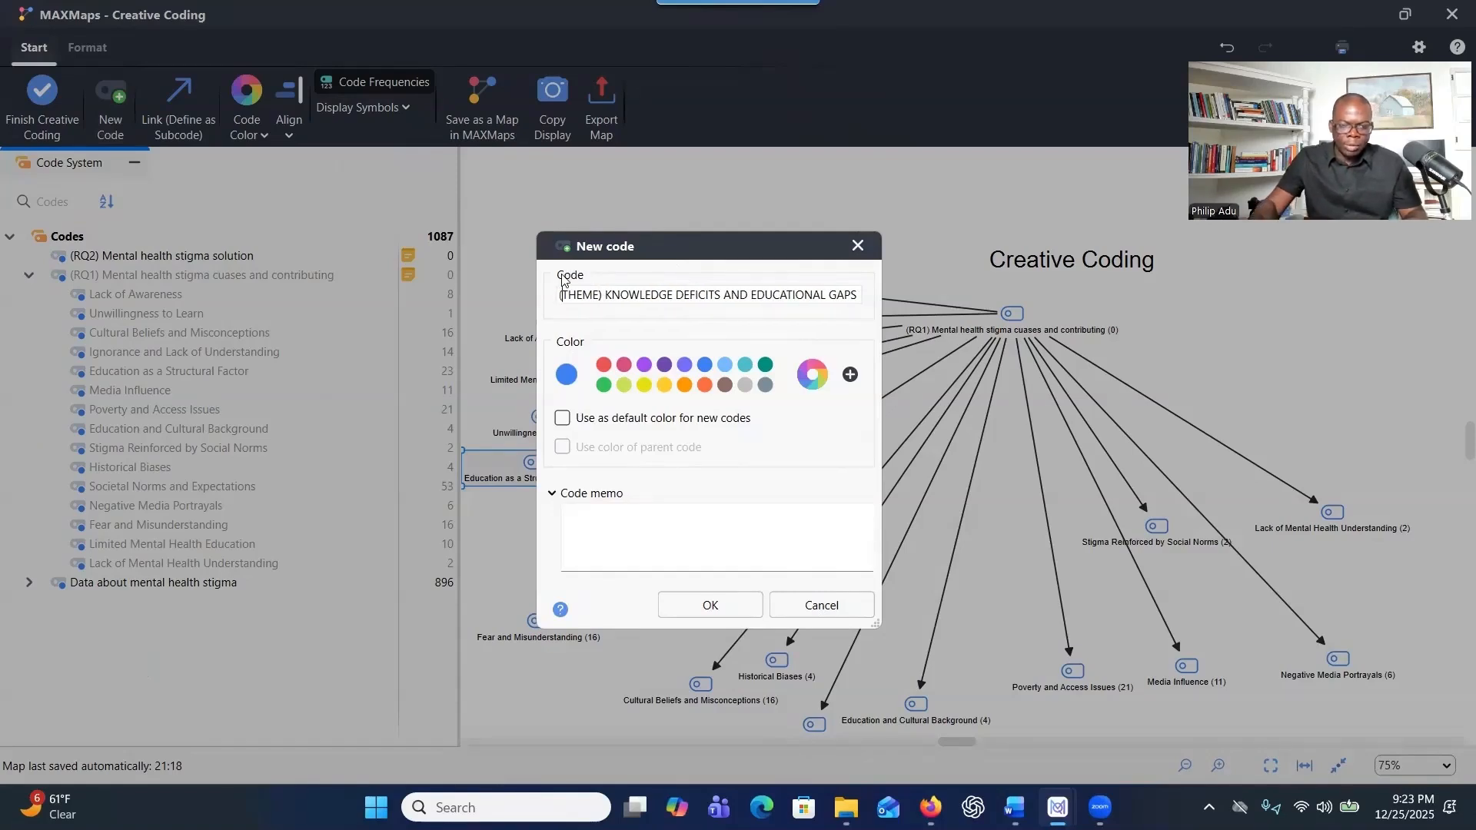
pyautogui.click(705, 386)
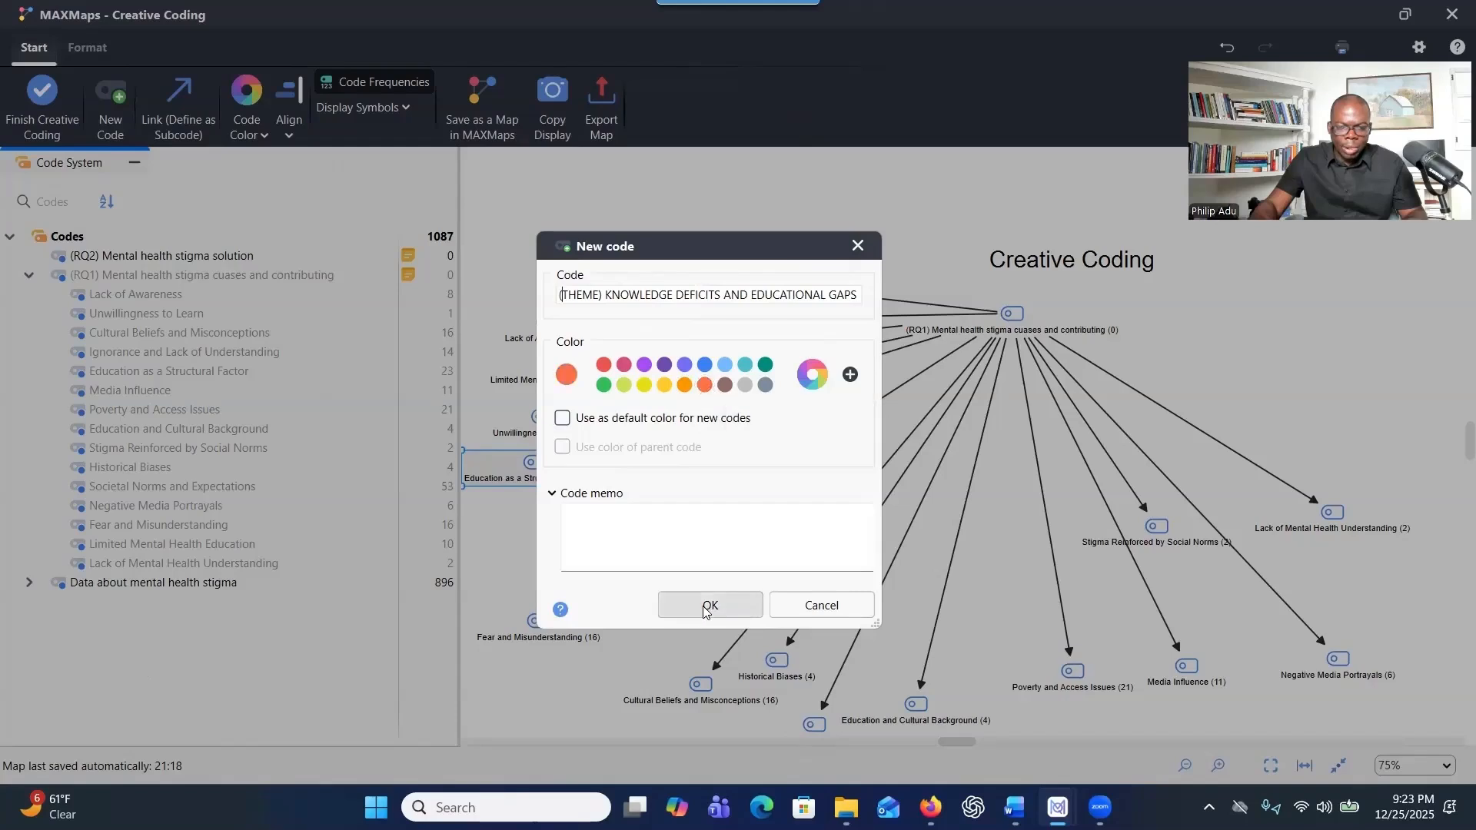
pyautogui.click(707, 607)
pyautogui.moveTo(551, 175); pyautogui.dragTo(631, 201)
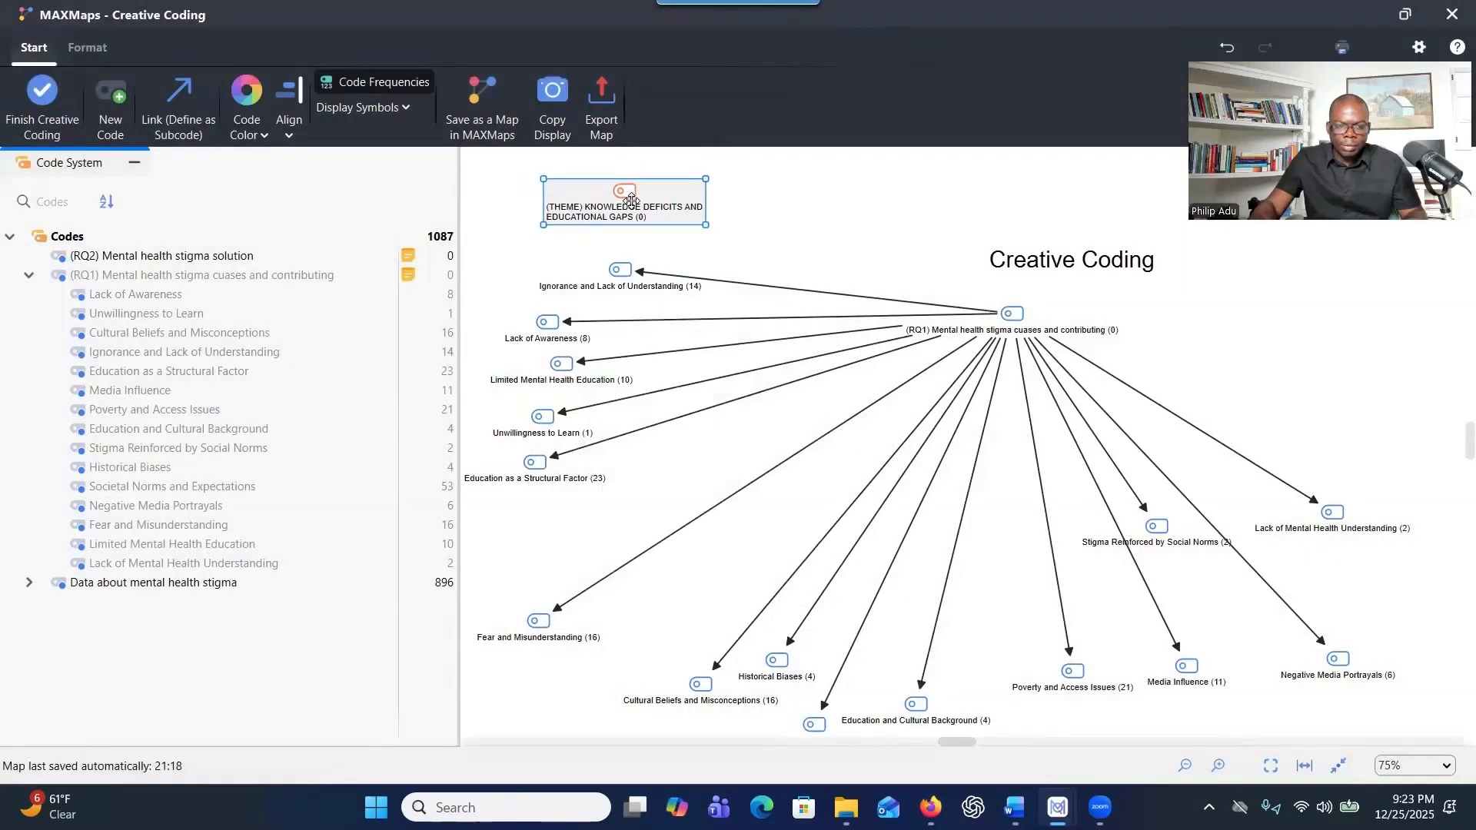
# Link Ignorance and Lack of Understanding, Lack of Awareness, Limited Mental Health Education, Unwillingness to Learn and Education as a Structural Factor under the knowledge deficits theme.
pyautogui.click(191, 131)
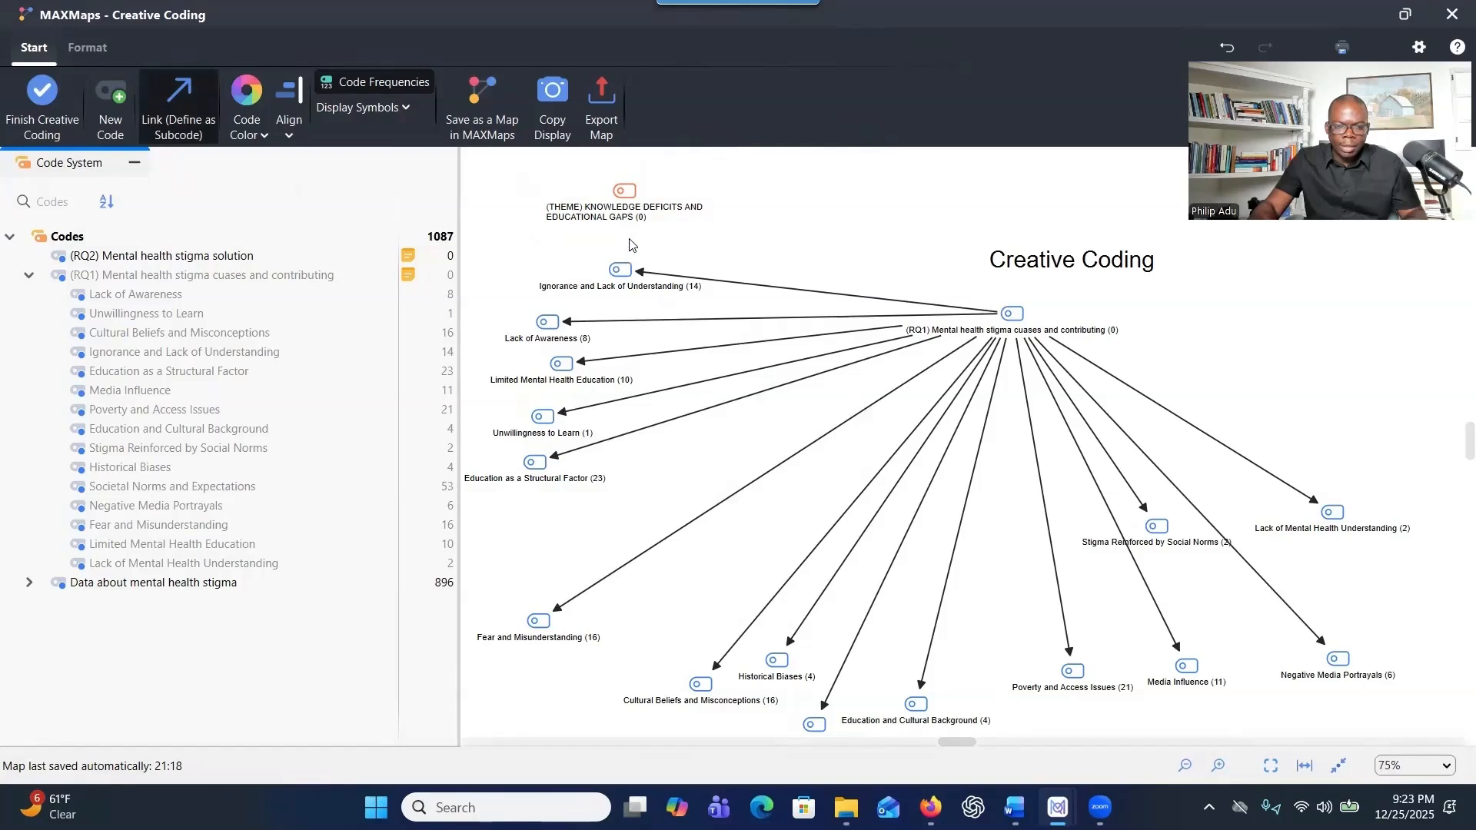
pyautogui.moveTo(619, 192); pyautogui.dragTo(619, 271)
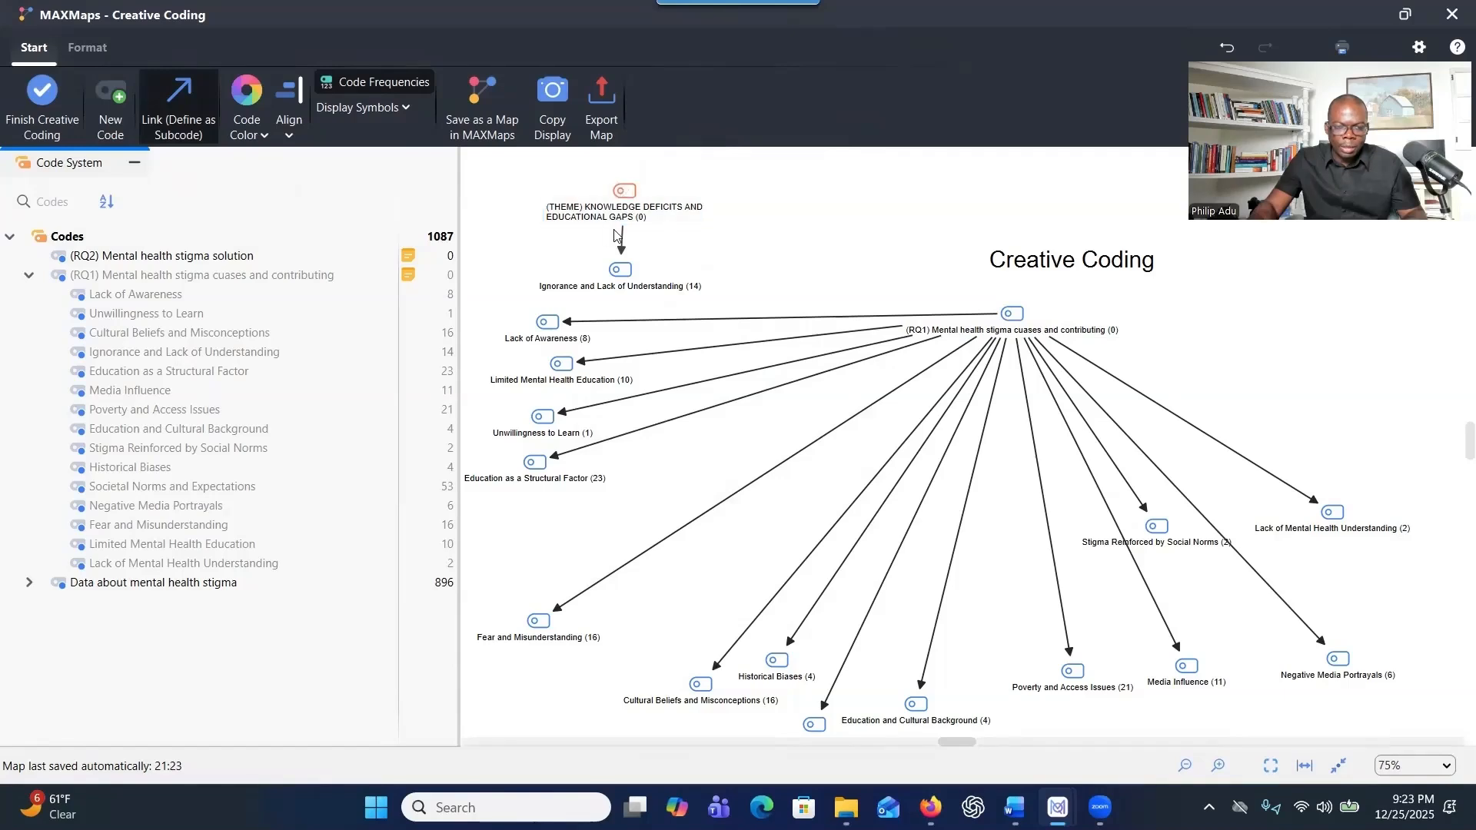
pyautogui.moveTo(624, 198); pyautogui.dragTo(547, 321)
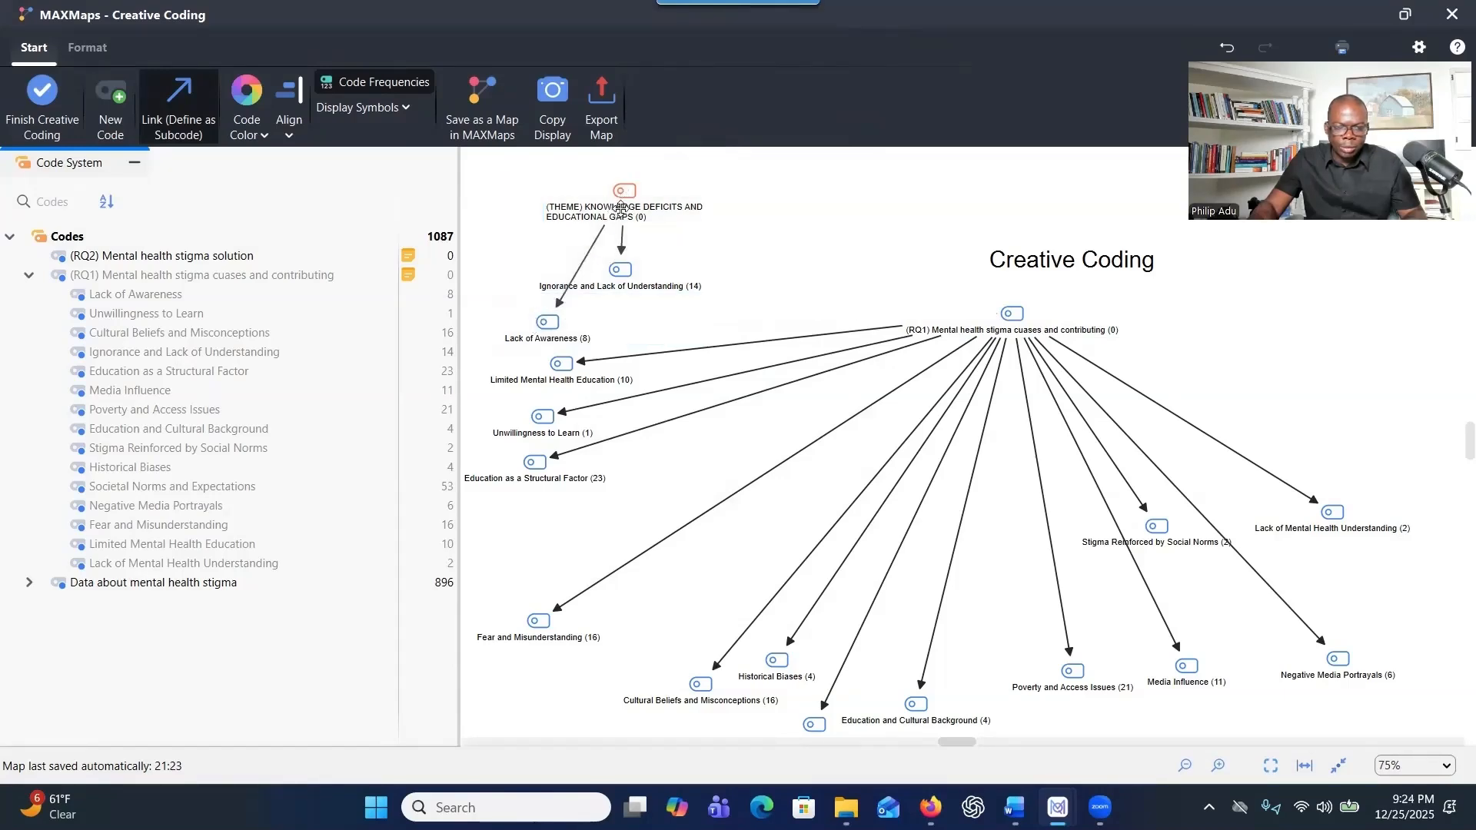
pyautogui.moveTo(623, 199); pyautogui.dragTo(544, 415)
pyautogui.moveTo(623, 198); pyautogui.dragTo(535, 462)
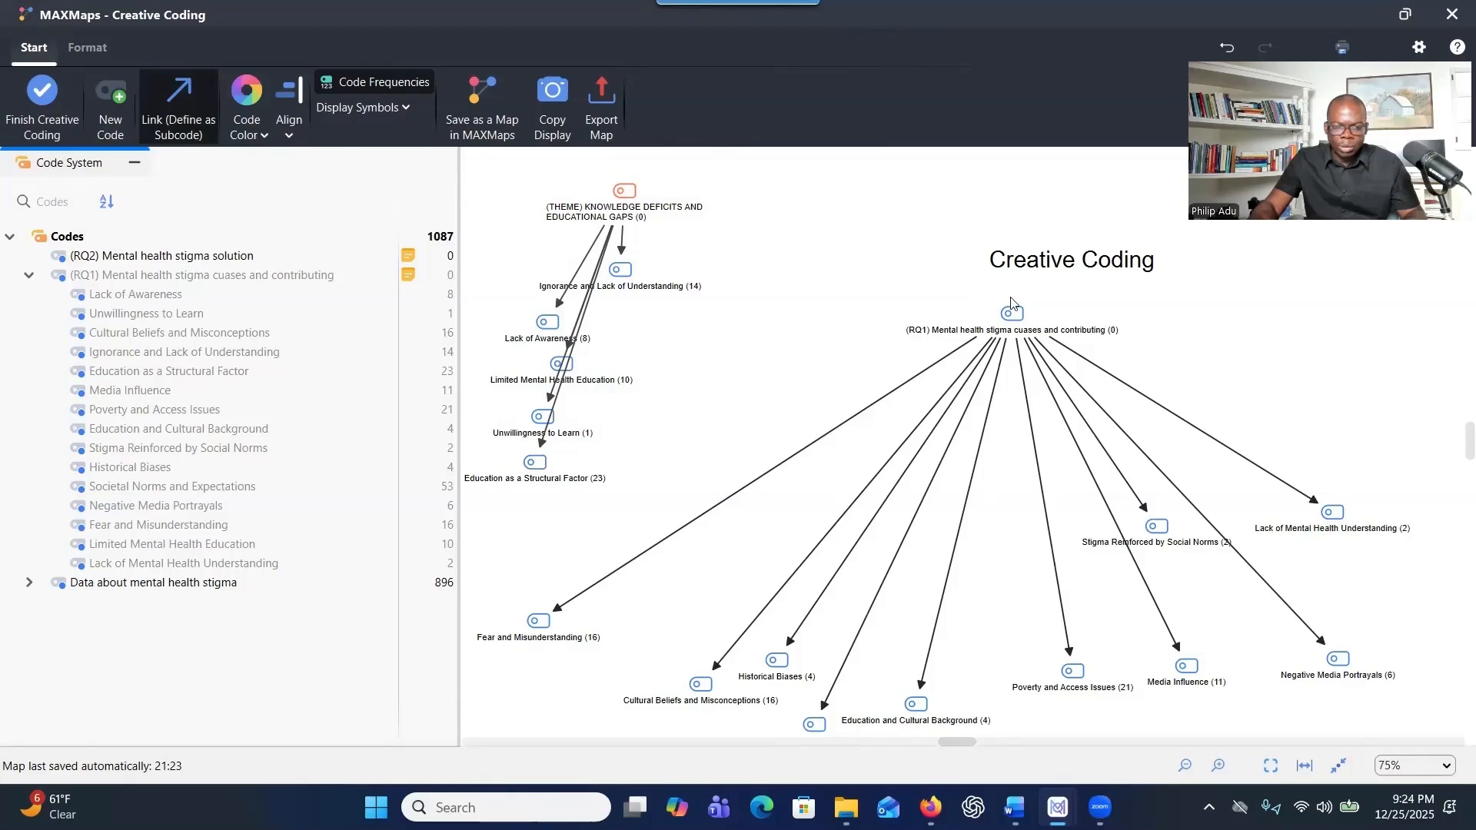
# Link the knowledge deficits theme as a subcode of RQ1 and move it between RQ1 and its five subcodes.
pyautogui.moveTo(999, 309)
pyautogui.mouseDown()
pyautogui.moveTo(756, 217)
pyautogui.moveTo(634, 195)
pyautogui.mouseUp()
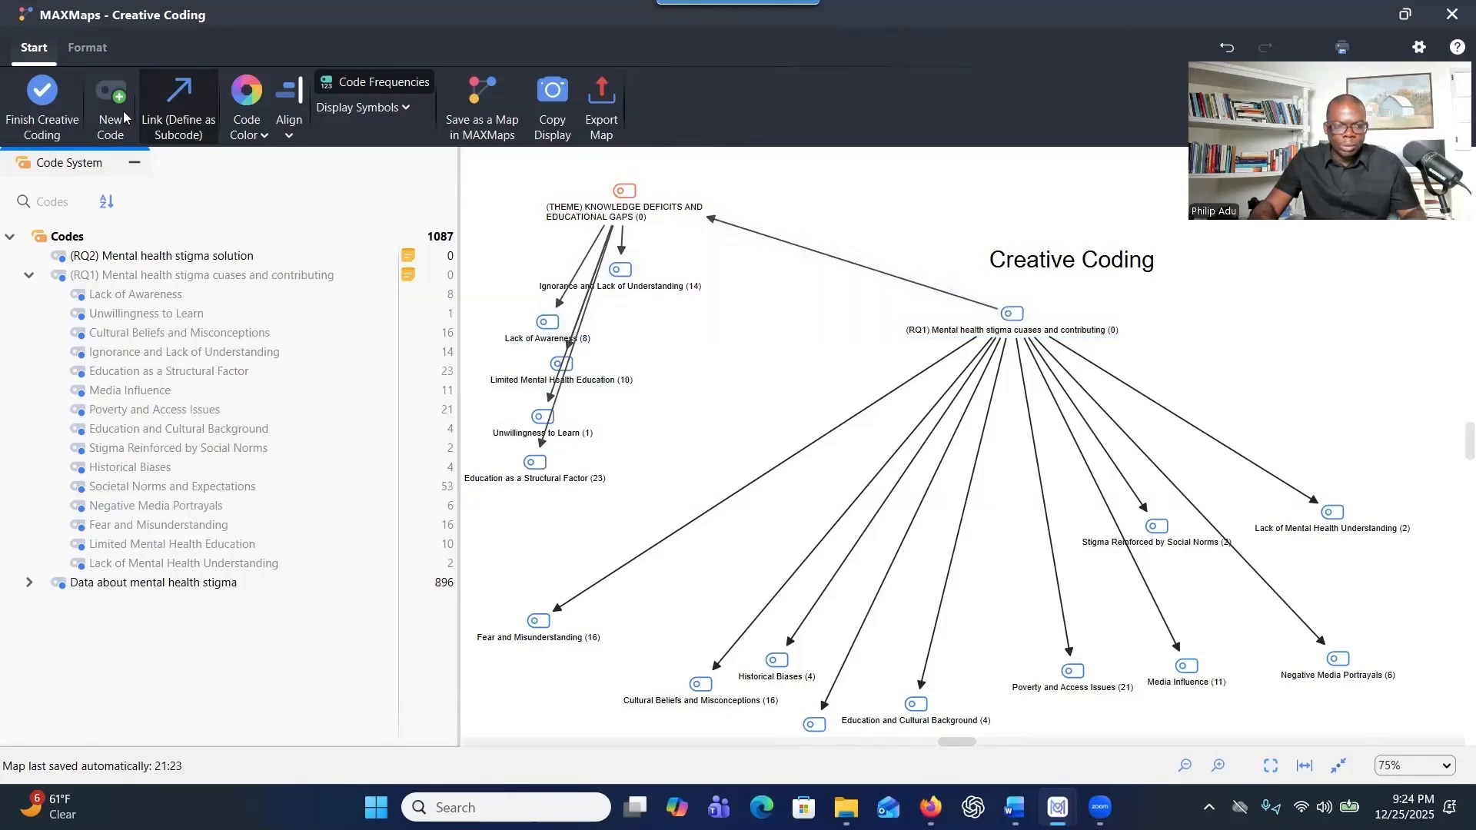
pyautogui.click(202, 120)
pyautogui.moveTo(641, 208); pyautogui.dragTo(809, 293)
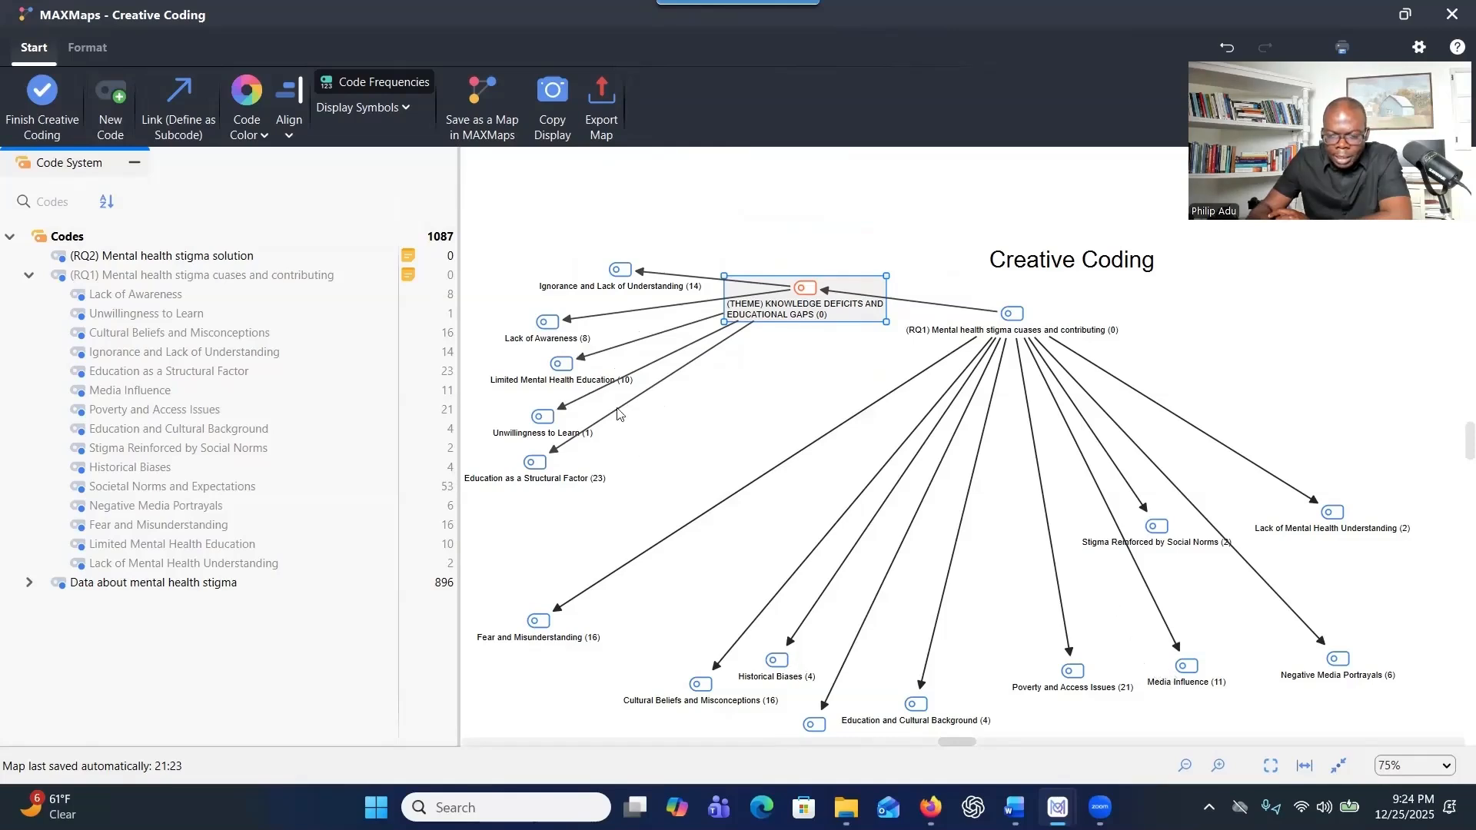
# Move the Fear and Misunderstanding code slightly higher on the map, beneath the knowledge deficits cluster.
pyautogui.moveTo(538, 621); pyautogui.dragTo(540, 602)
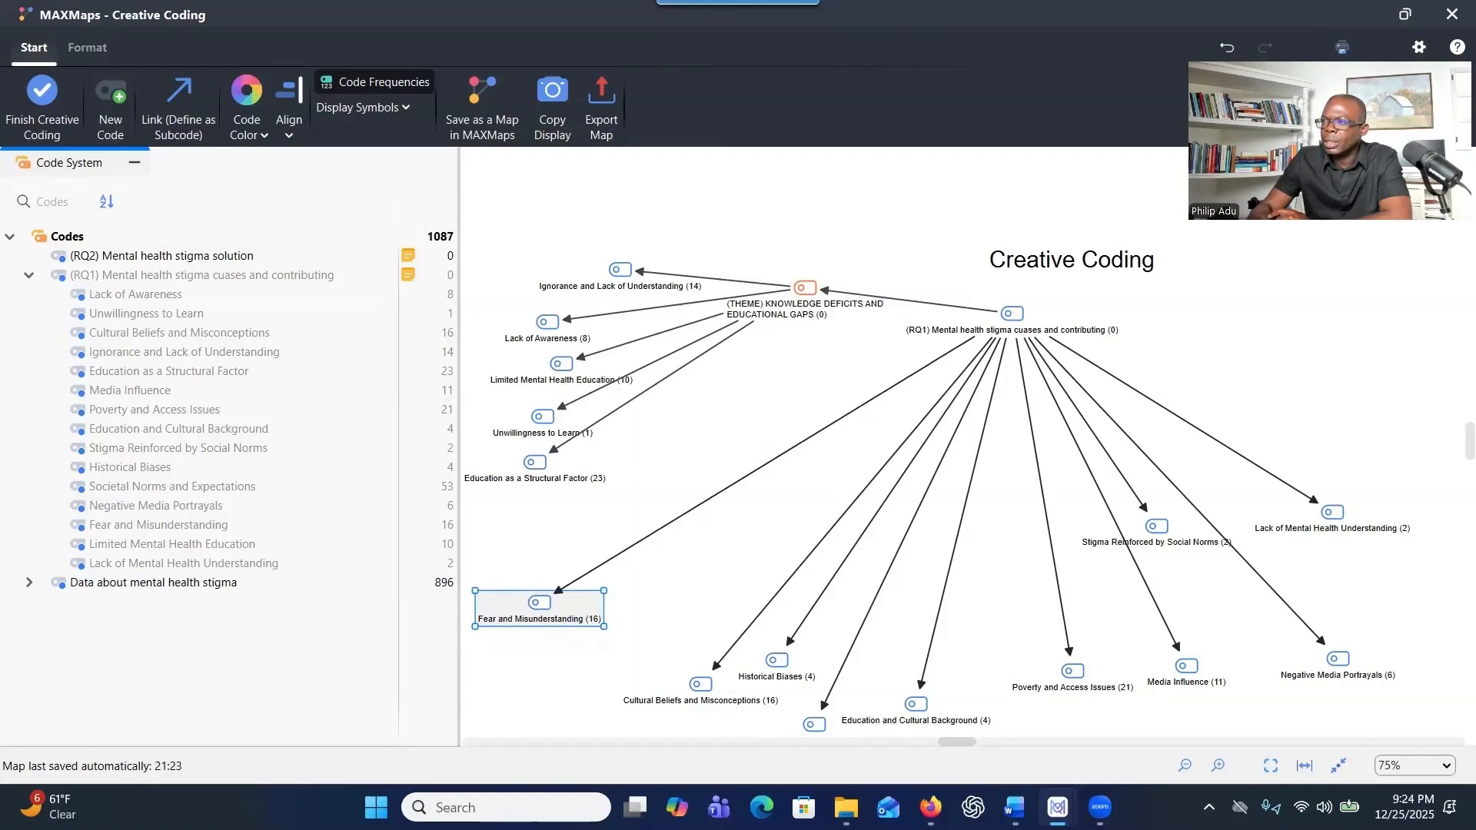
pyautogui.hotkey('alt', 'Tab')
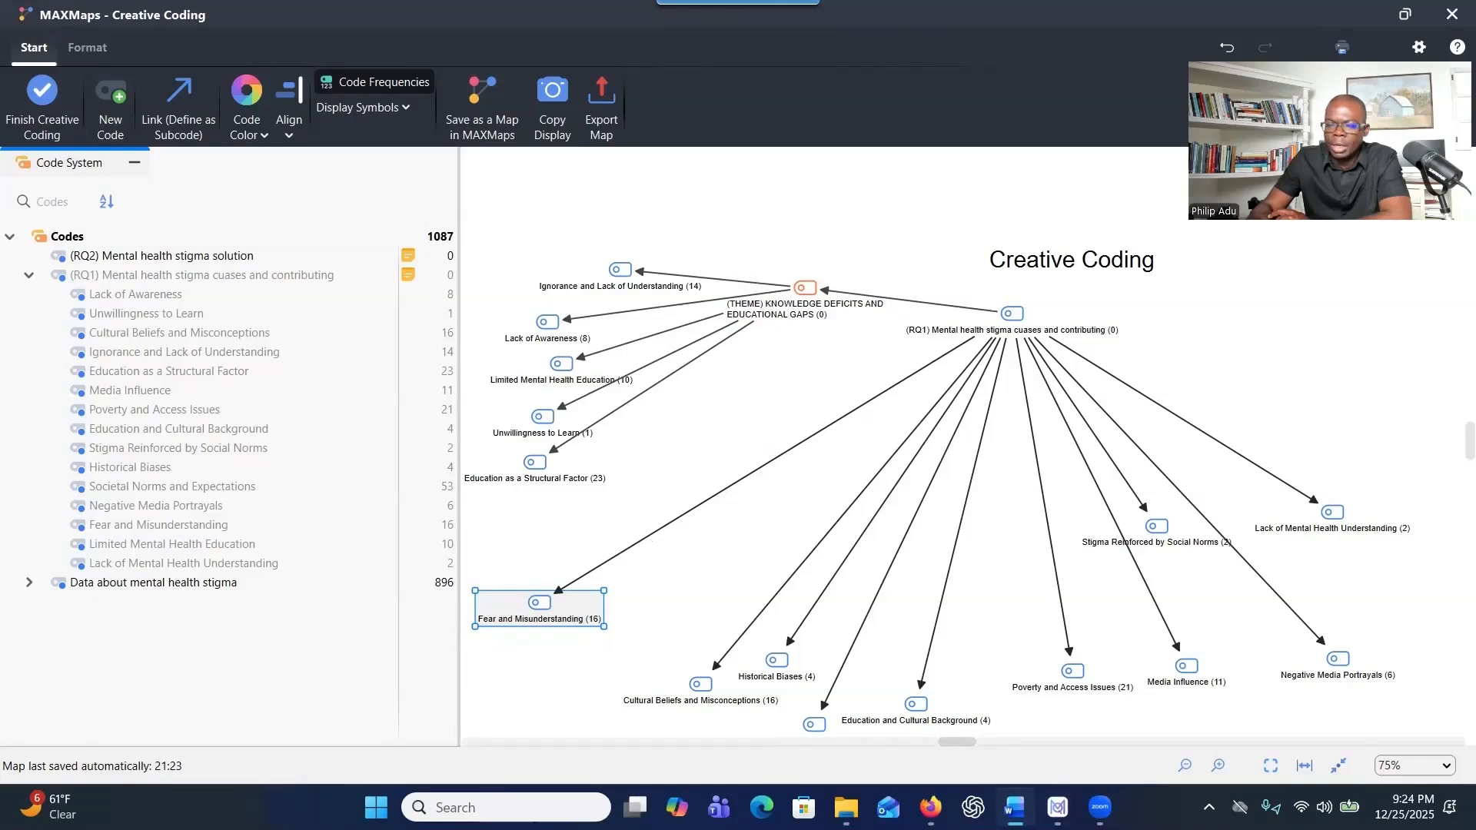
pyautogui.moveTo(567, 601); pyautogui.dragTo(584, 588)
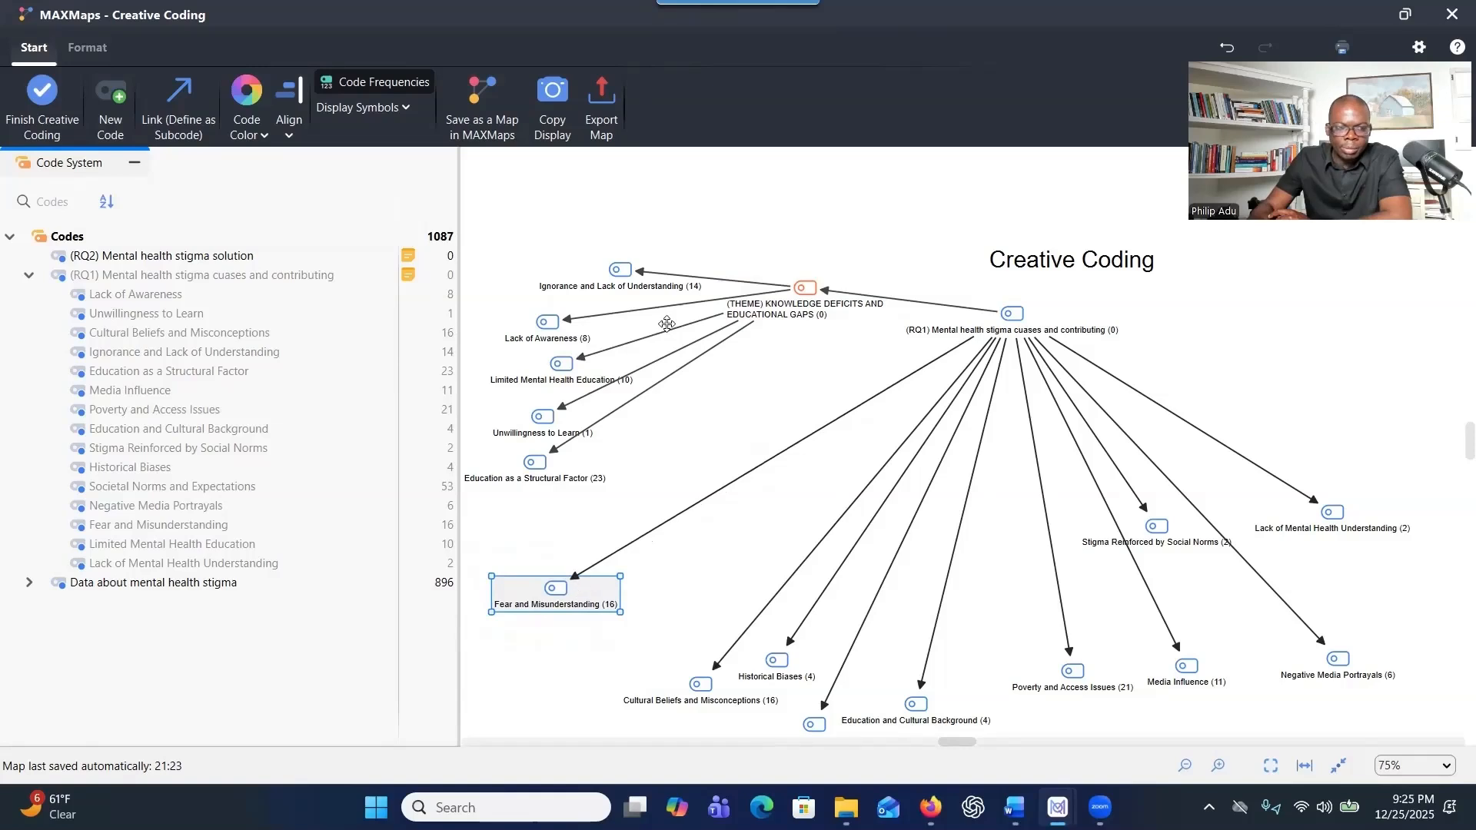
# Create a code named "(THEME) PSYCHOLOGICAL AND EMOTIONAL BARRIERS" and place it above Ignorance and Lack of Understanding.
pyautogui.click(112, 122)
pyautogui.write('THEME 2: PSYCHOLOGICAL AND EMOTIONAL BARRIERS')
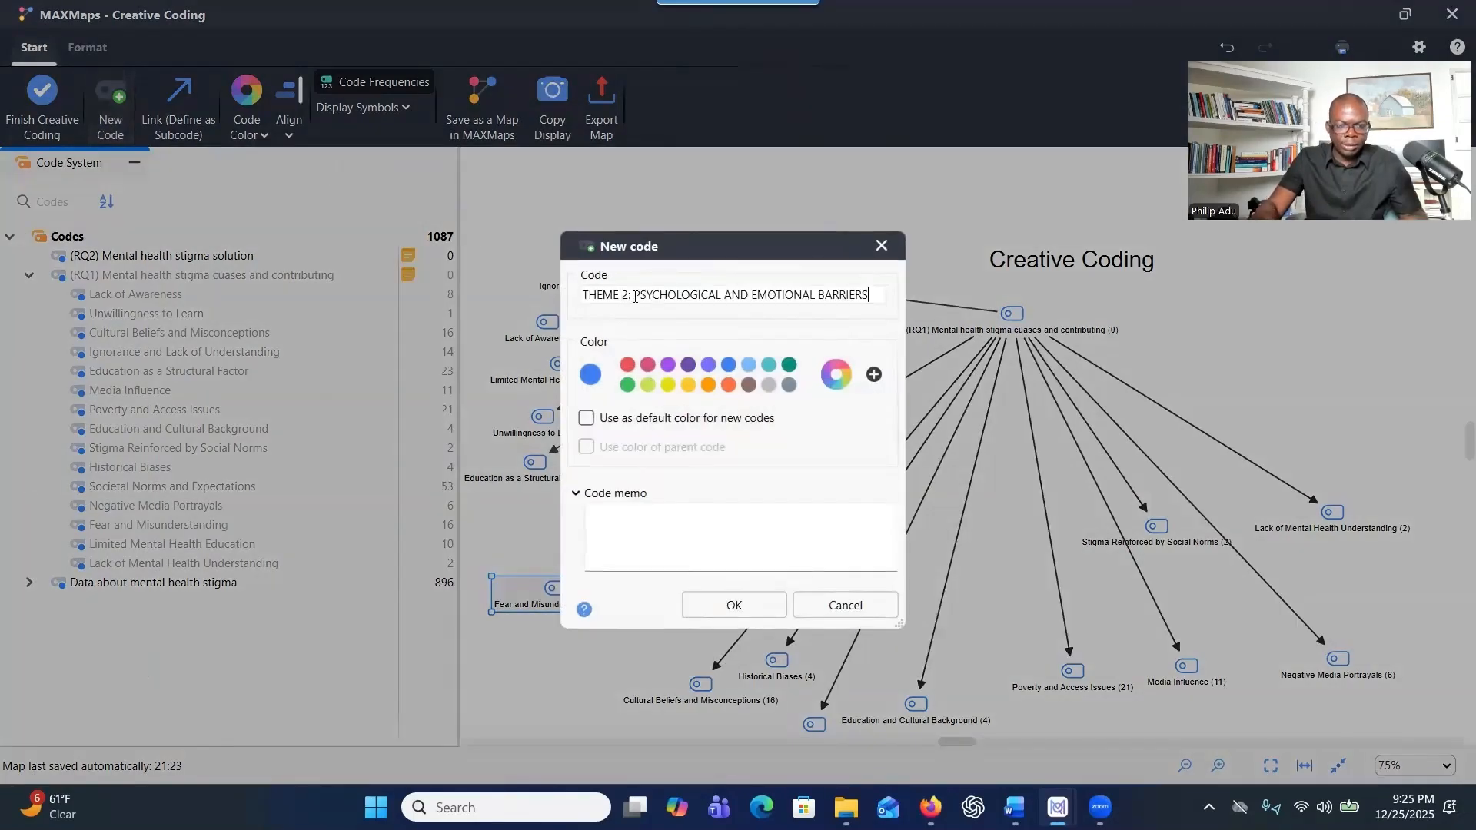
pyautogui.click(582, 296)
pyautogui.write('(')
pyautogui.click(634, 296)
pyautogui.press('BackSpace')
pyautogui.press('BackSpace')
pyautogui.press('BackSpace')
pyautogui.write(')')
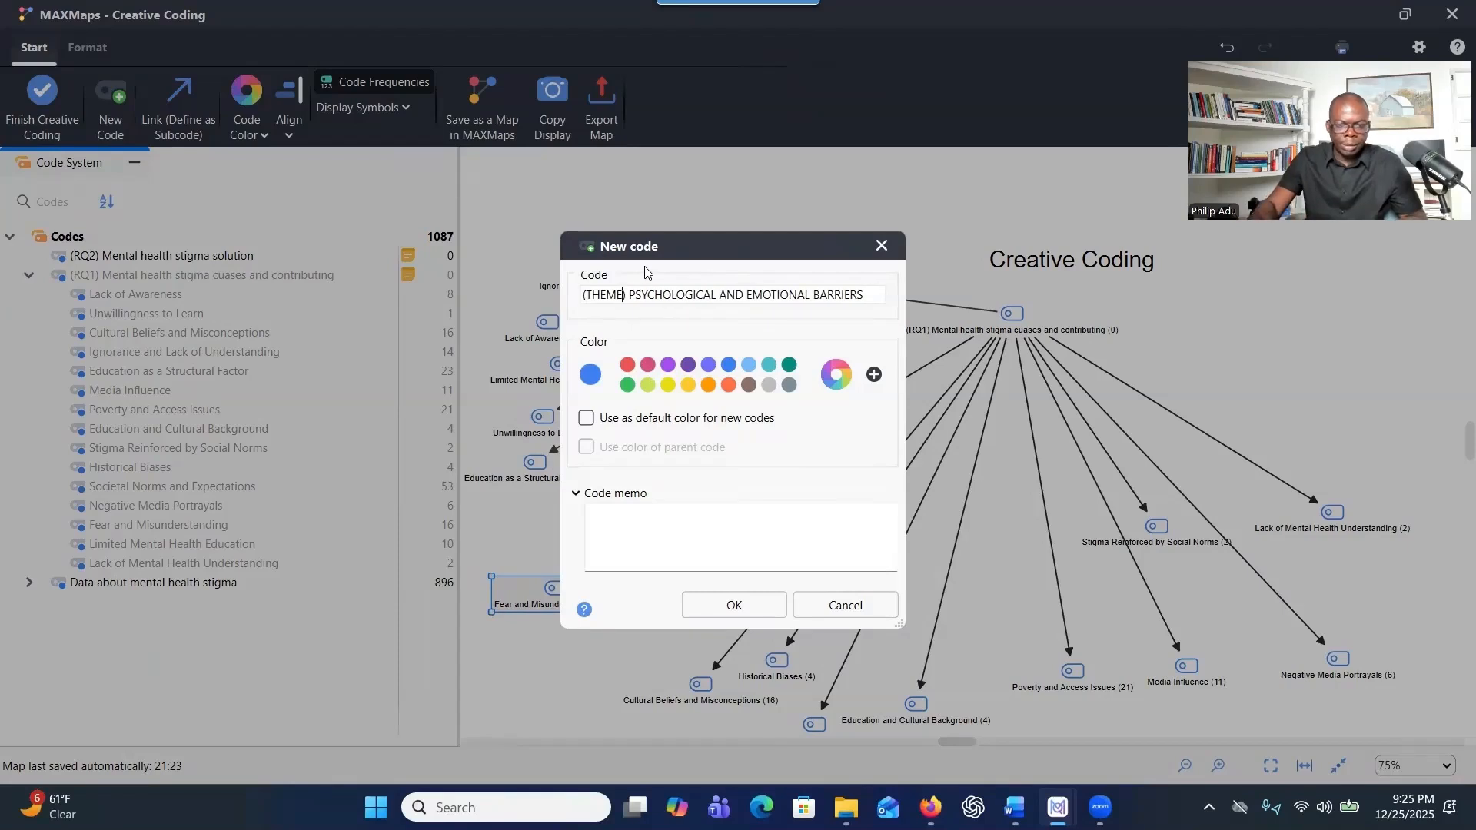
pyautogui.click(729, 609)
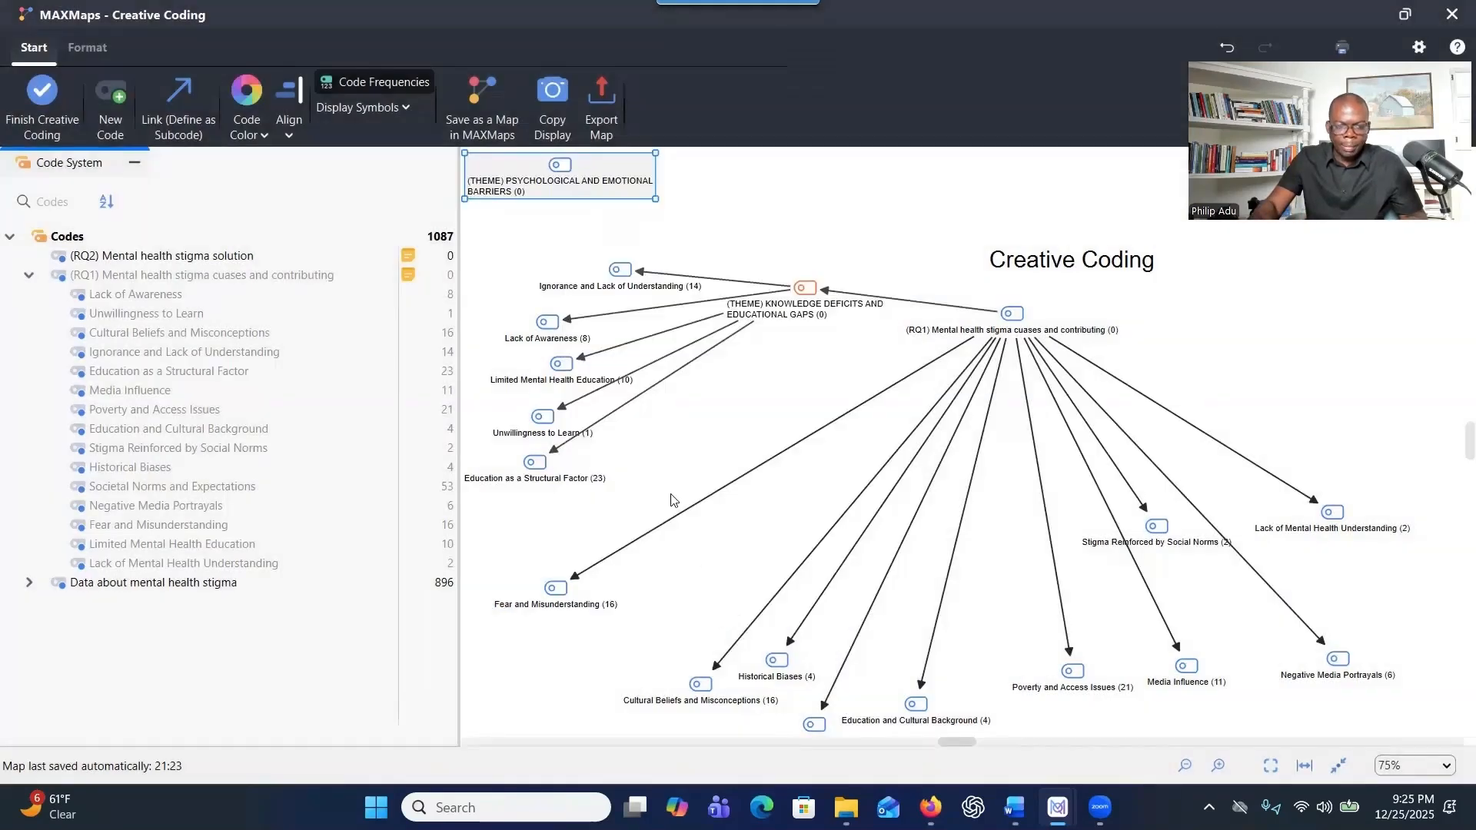
pyautogui.moveTo(578, 181); pyautogui.dragTo(637, 196)
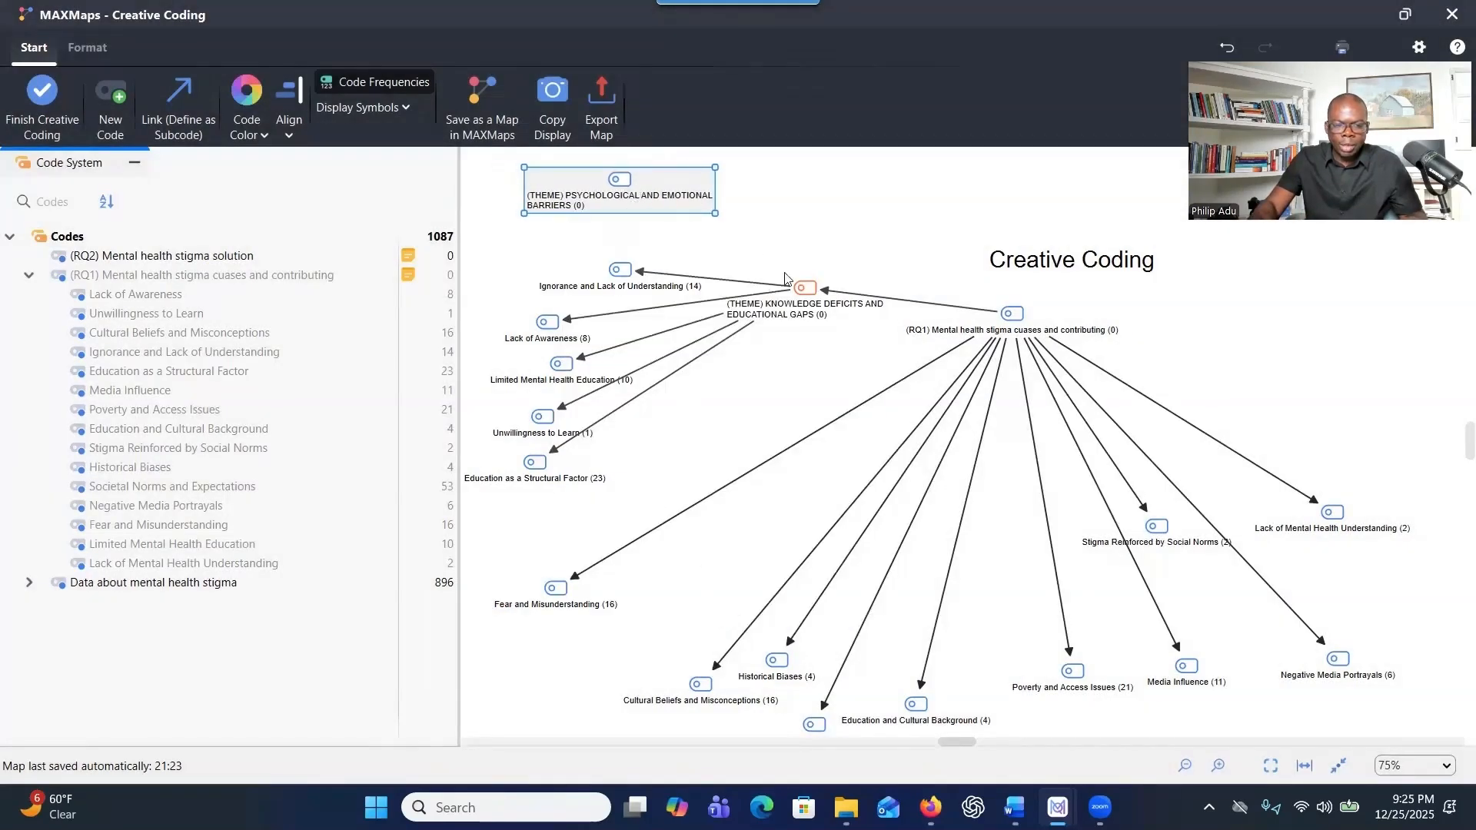
# Link the psychological barriers theme under RQ1 with Fear and Misunderstanding as its subcode, and position the theme between the two.
pyautogui.click(190, 107)
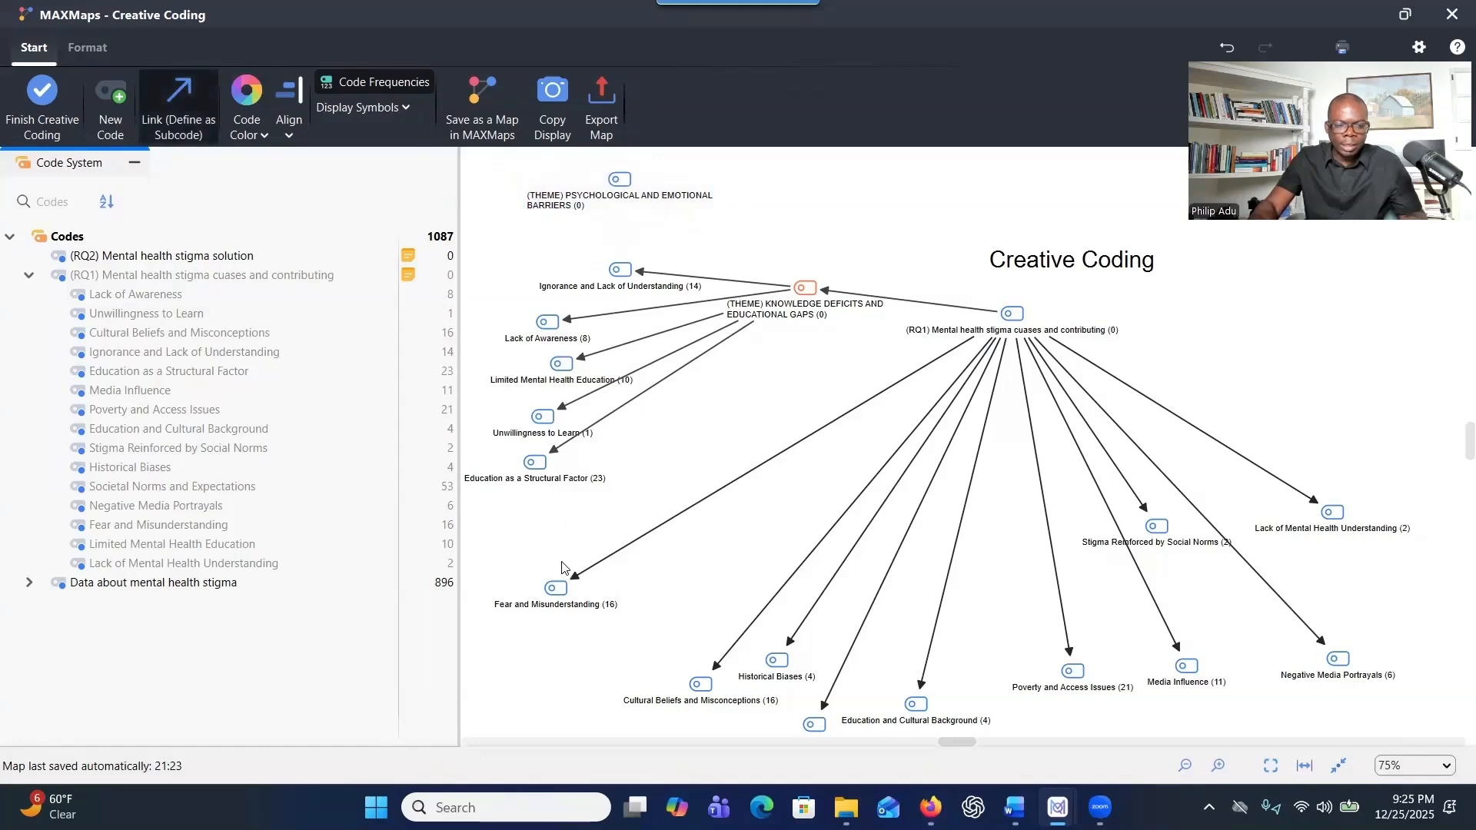
pyautogui.moveTo(618, 181)
pyautogui.mouseDown()
pyautogui.moveTo(581, 512)
pyautogui.moveTo(548, 589)
pyautogui.mouseUp()
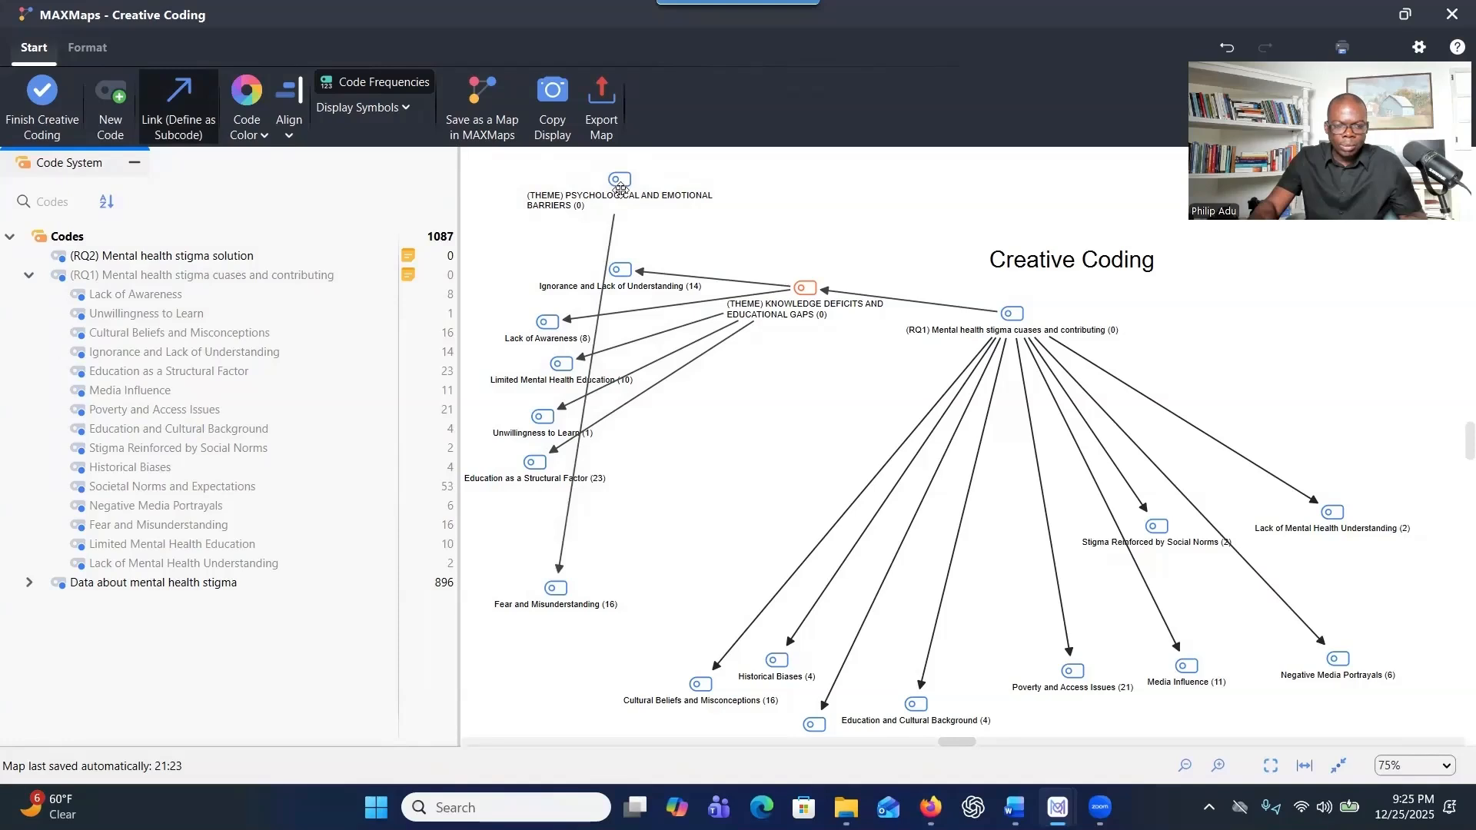
pyautogui.moveTo(1000, 311)
pyautogui.mouseDown()
pyautogui.moveTo(830, 231)
pyautogui.moveTo(629, 189)
pyautogui.mouseUp()
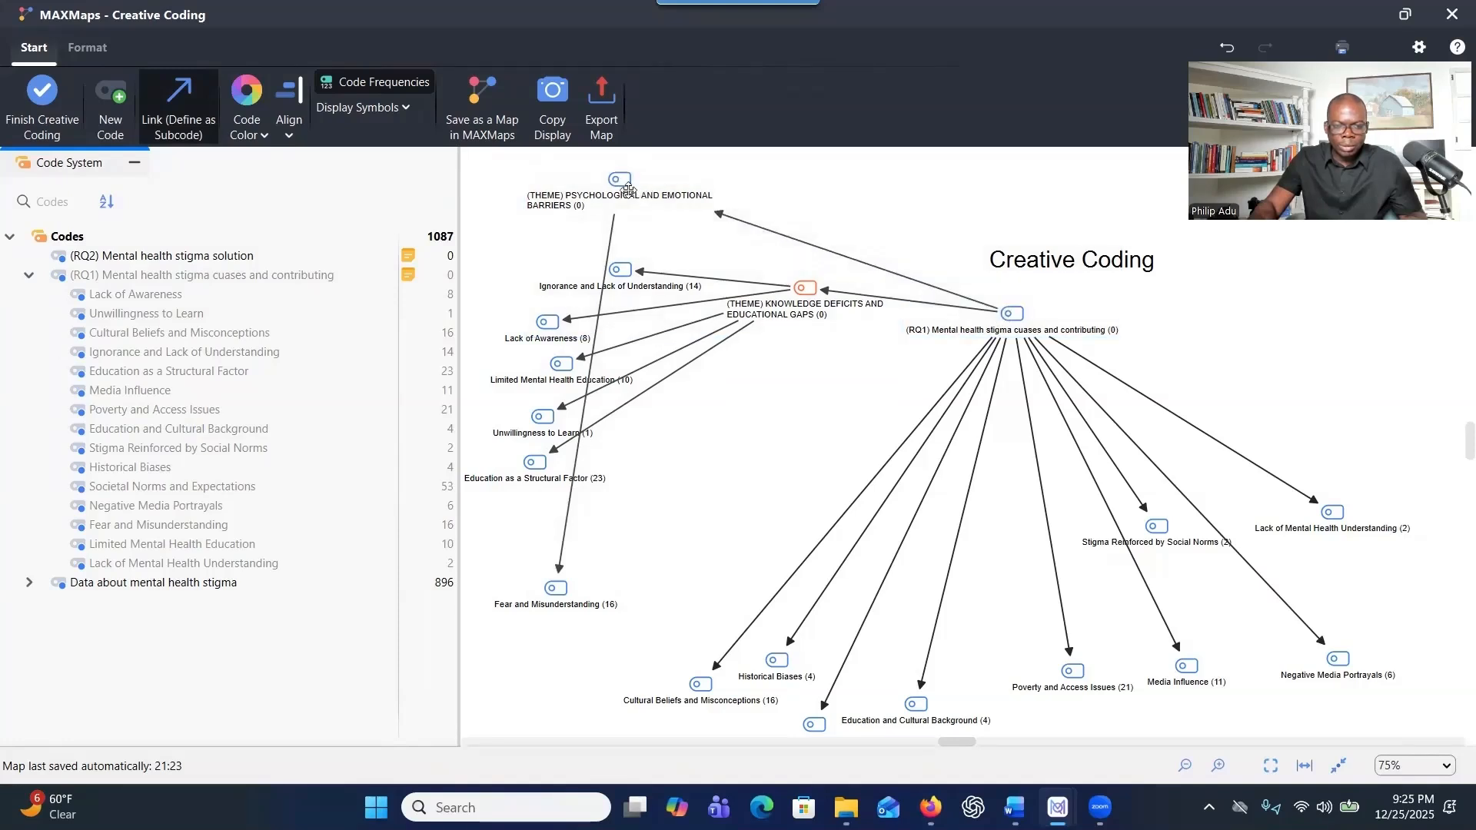
pyautogui.click(160, 102)
pyautogui.moveTo(595, 206); pyautogui.dragTo(724, 446)
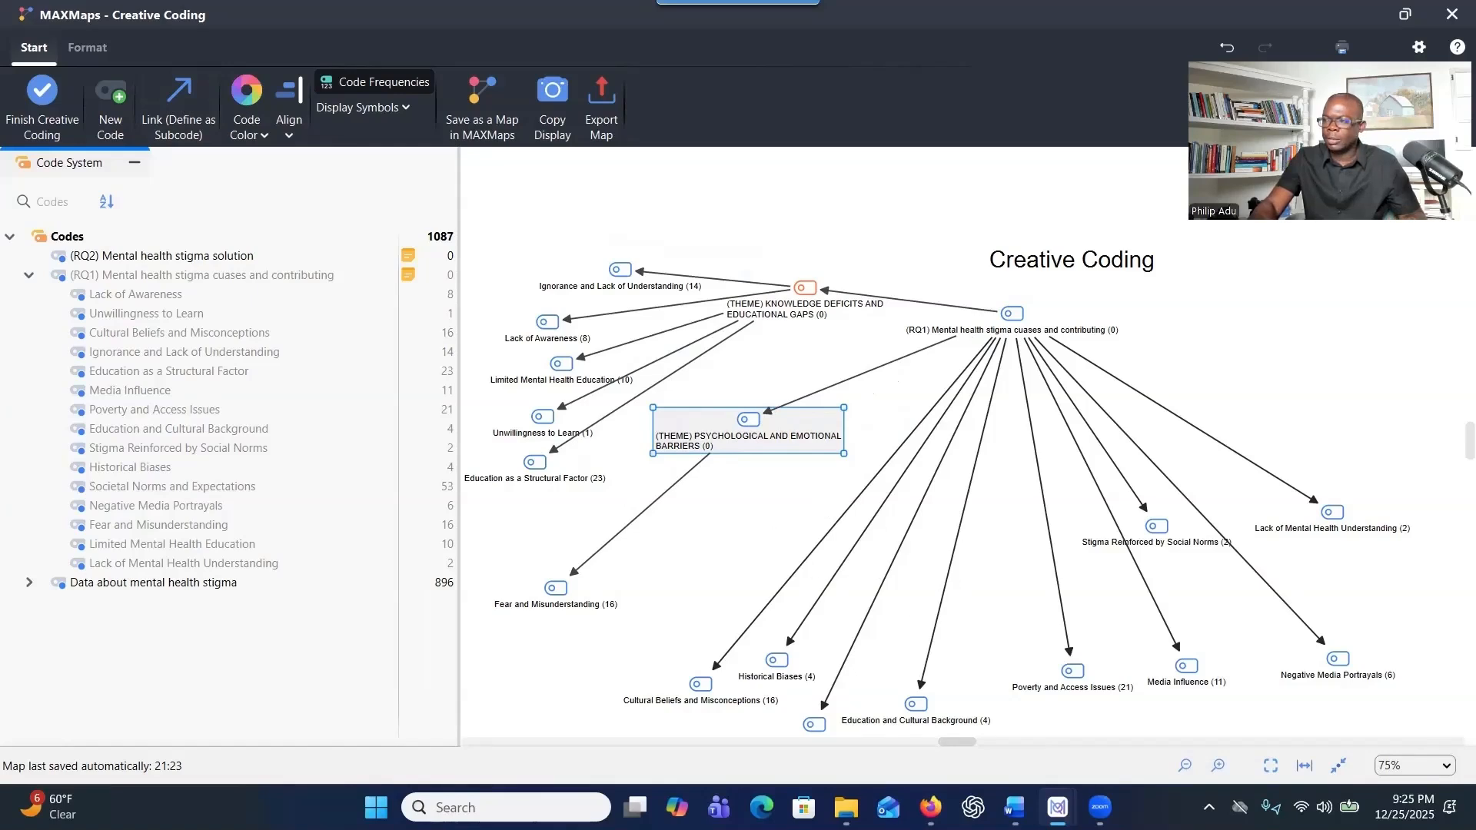
# Create a yellow code named "(THEME) CULTURAL AND SOCIETAL CONDITIONING" on the map.
pyautogui.hotkey('alt', 'Tab')
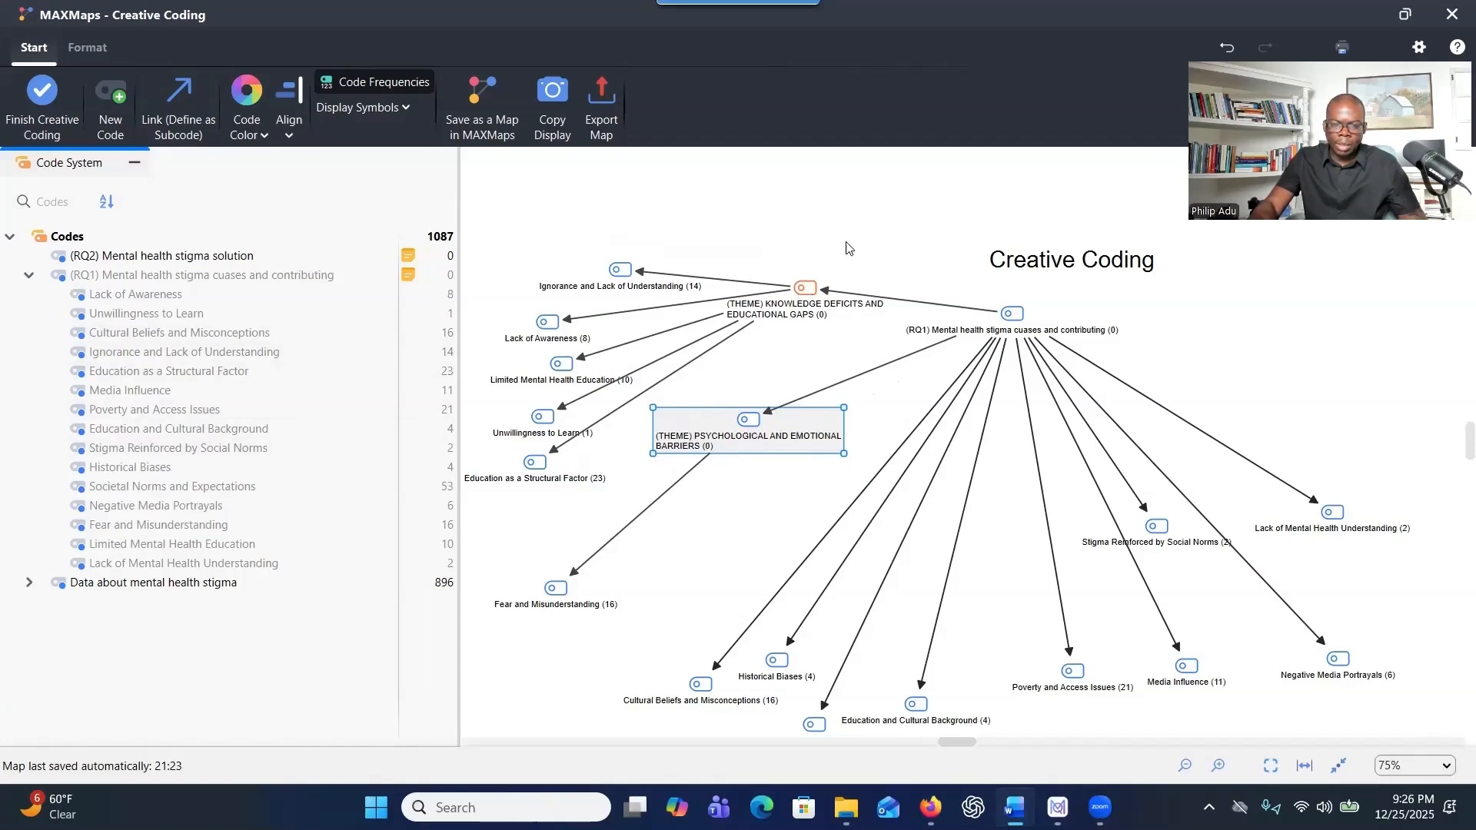
pyautogui.click(110, 98)
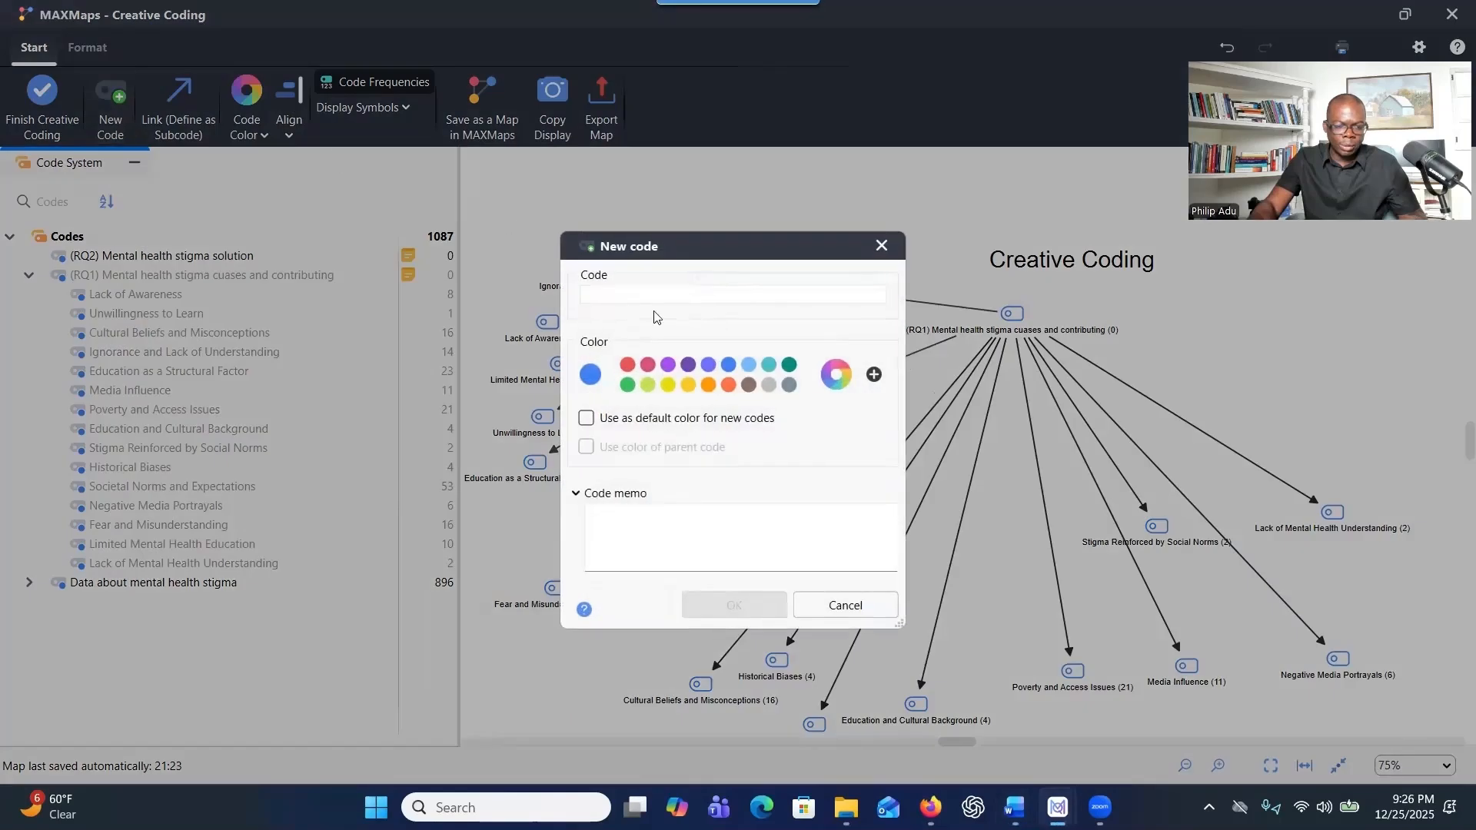
pyautogui.write('THEME 3: CULTURAL AND SOCIETAL CONDITIONING')
pyautogui.click(634, 295)
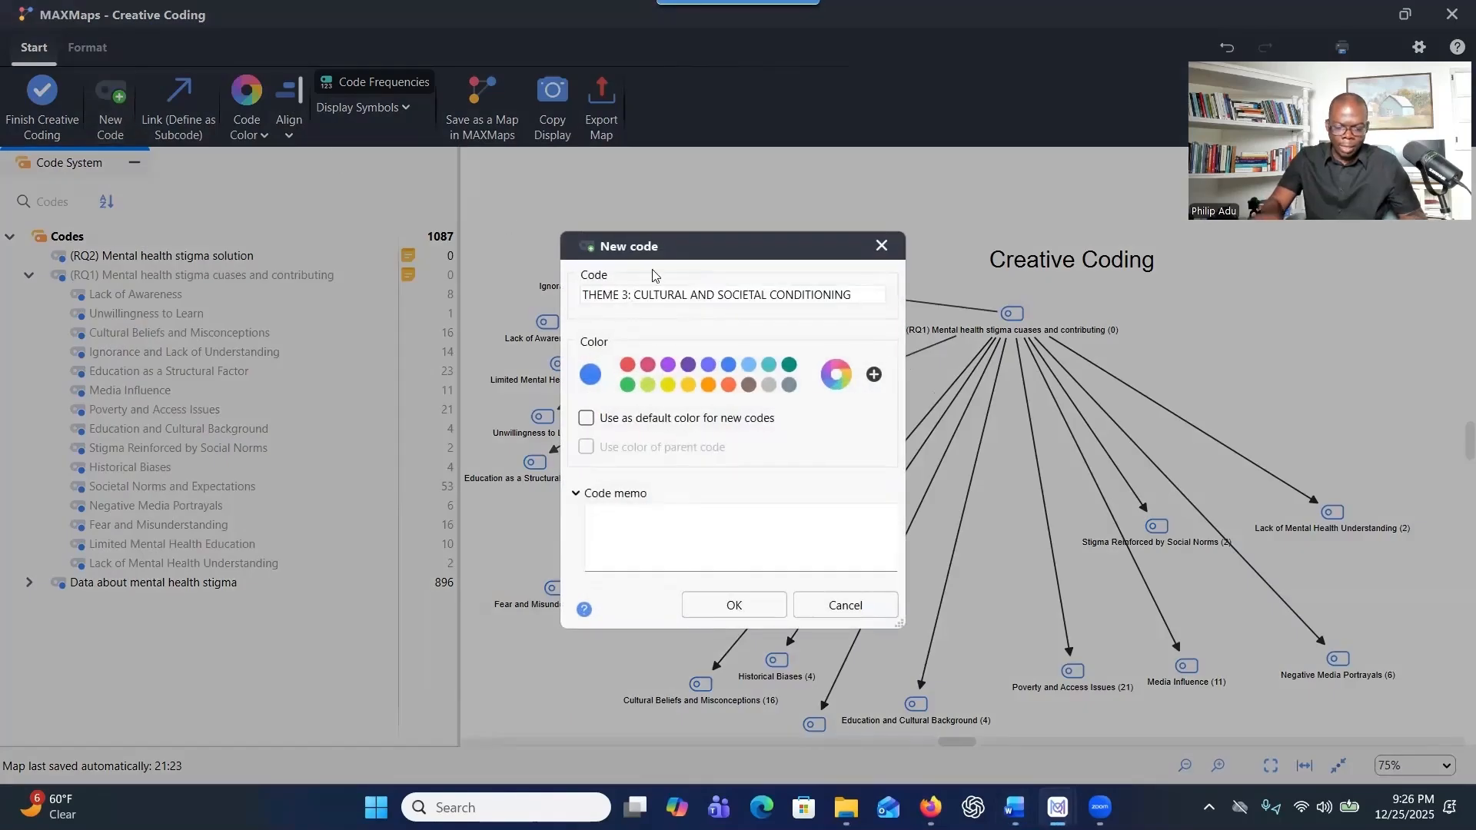
pyautogui.press('BackSpace')
pyautogui.press('BackSpace')
pyautogui.press('BackSpace')
pyautogui.press('BackSpace')
pyautogui.write(')')
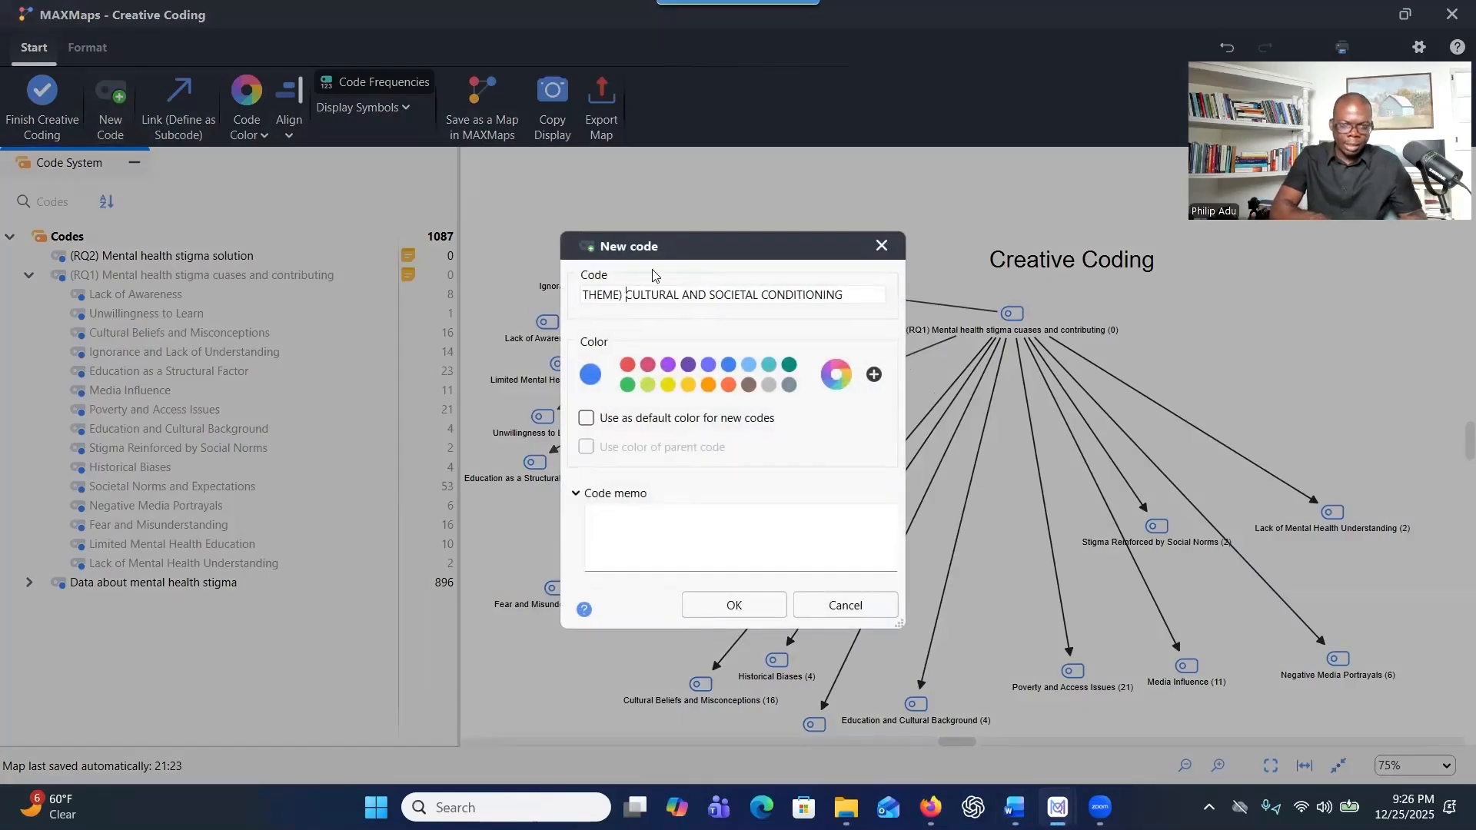
pyautogui.click(585, 296)
pyautogui.write('(')
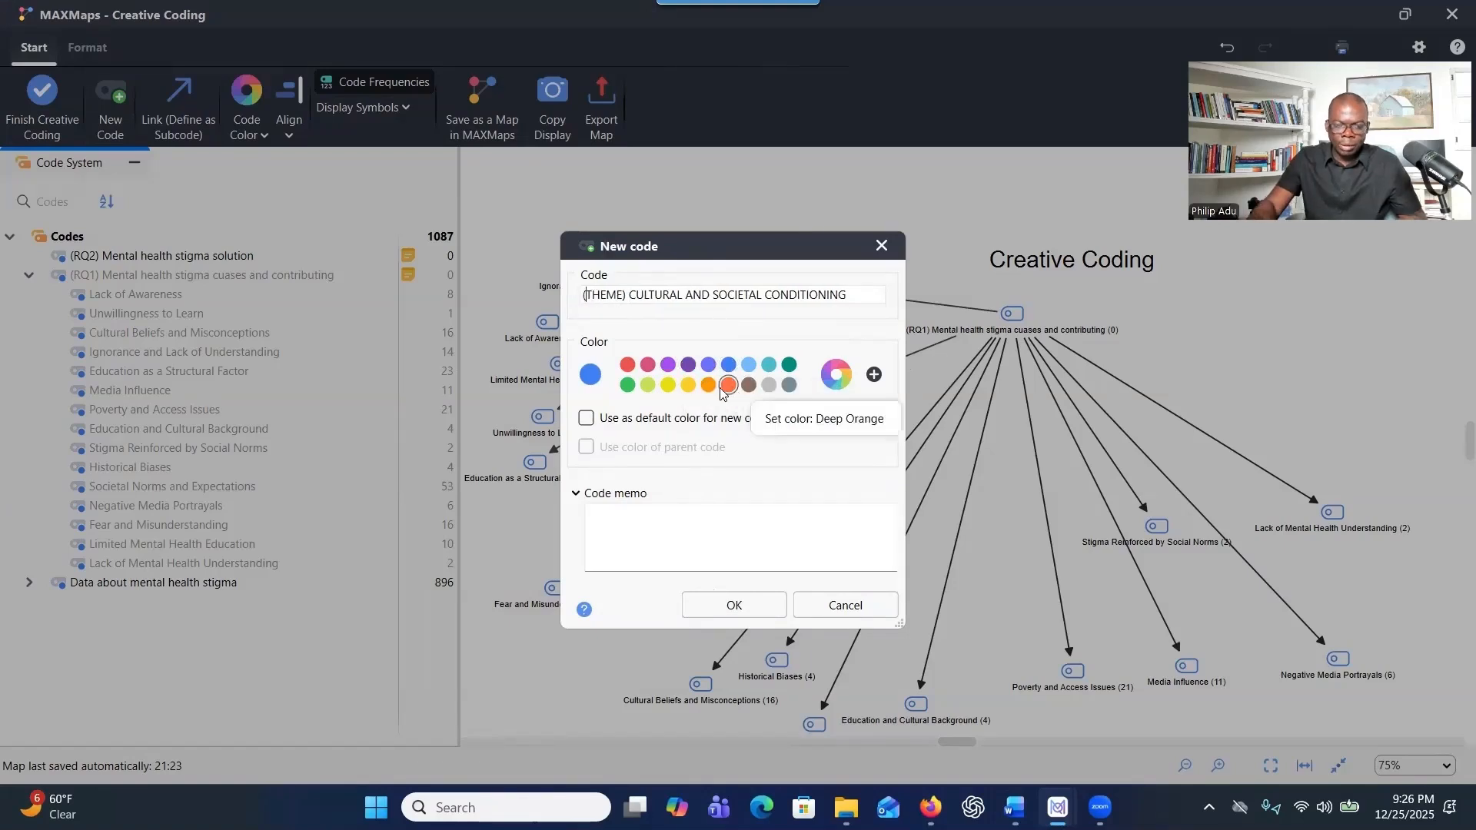
pyautogui.click(728, 384)
pyautogui.click(732, 605)
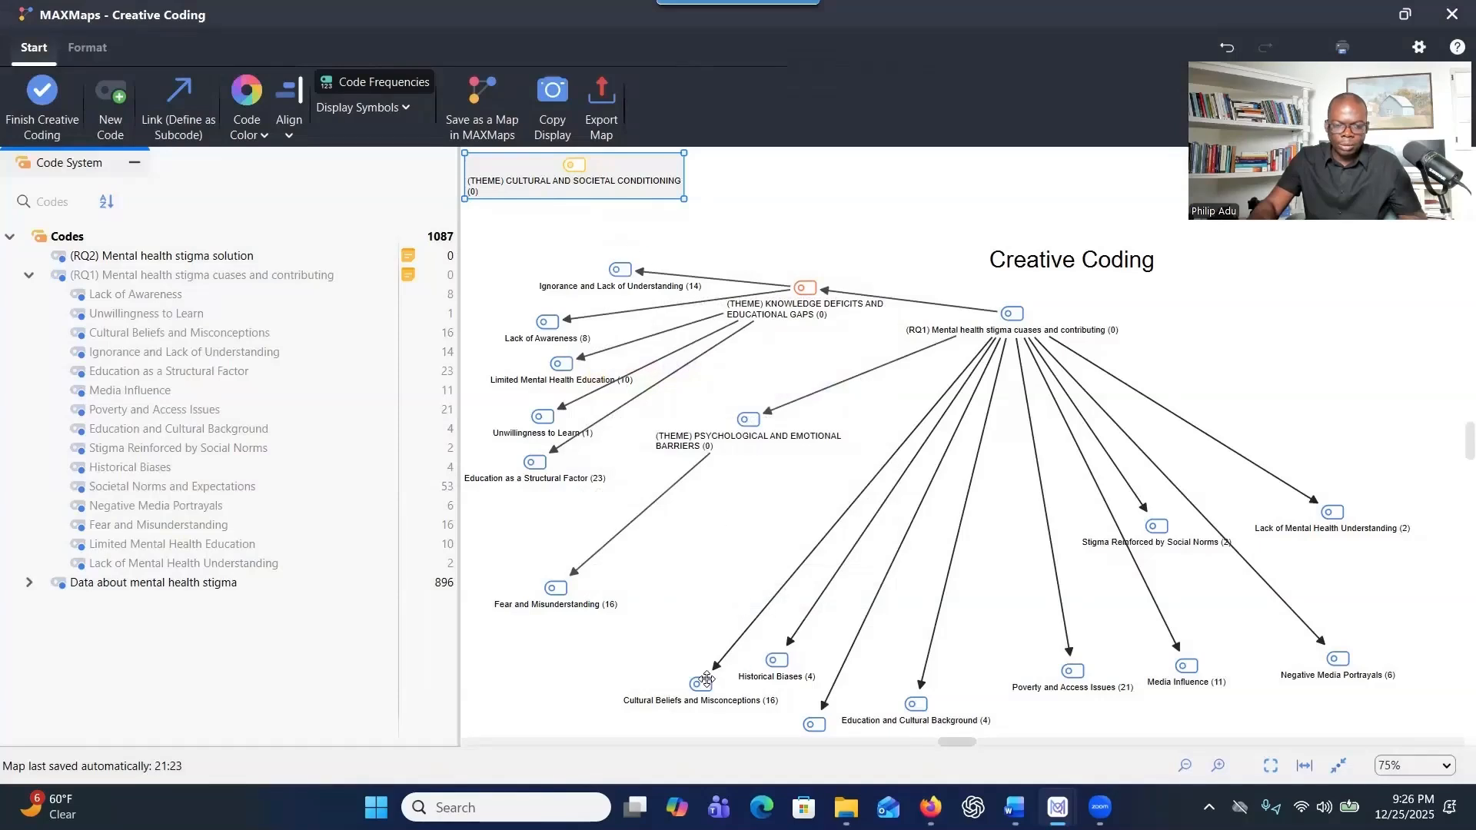
# Link Cultural Beliefs and Misconceptions, Historical Biases, Societal Norms and Expectations, and Education and Cultural Background under the cultural and societal conditioning theme.
pyautogui.moveTo(589, 185); pyautogui.dragTo(713, 661)
pyautogui.click(178, 104)
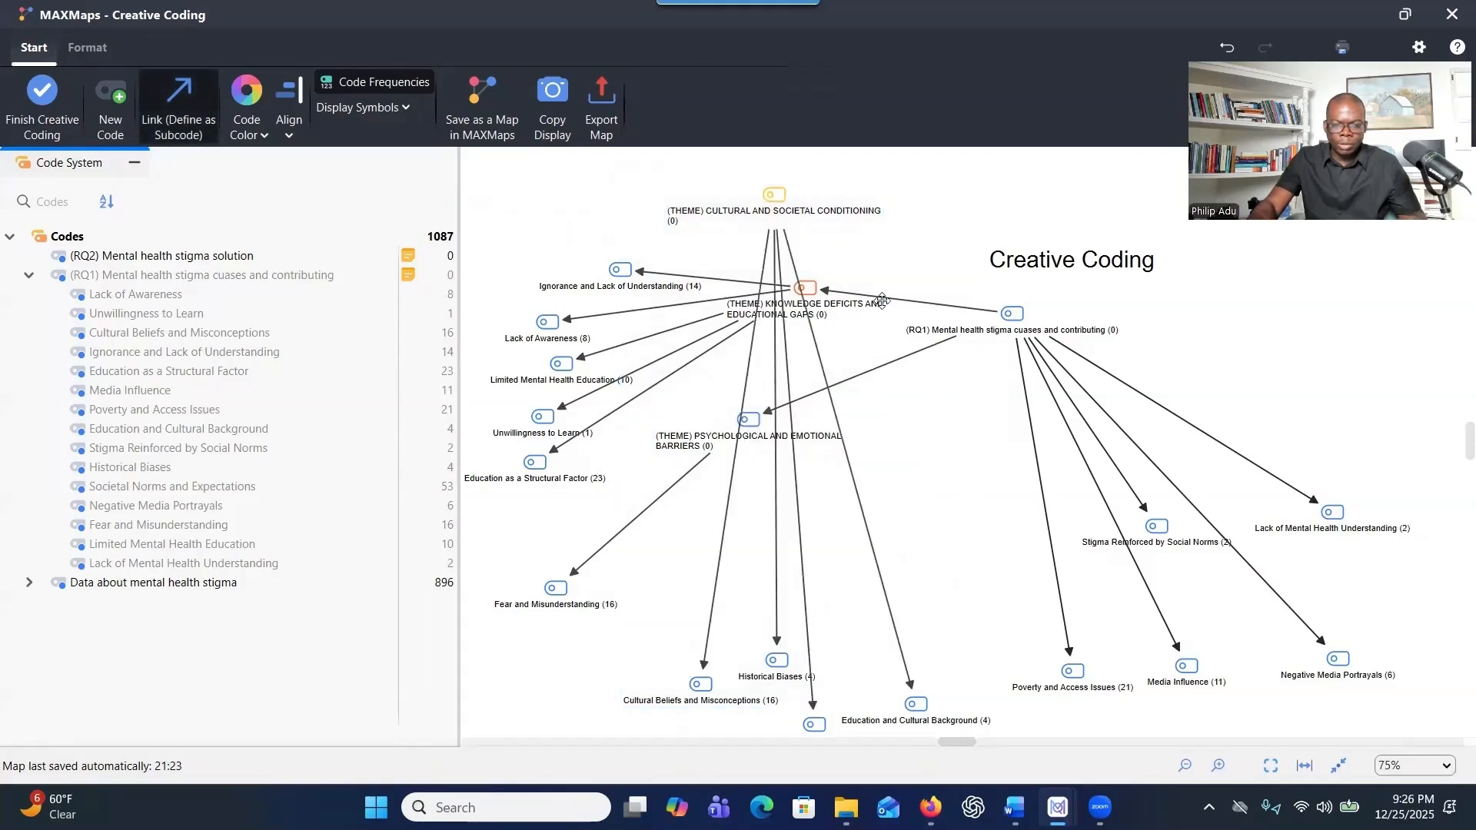
pyautogui.click(1013, 315)
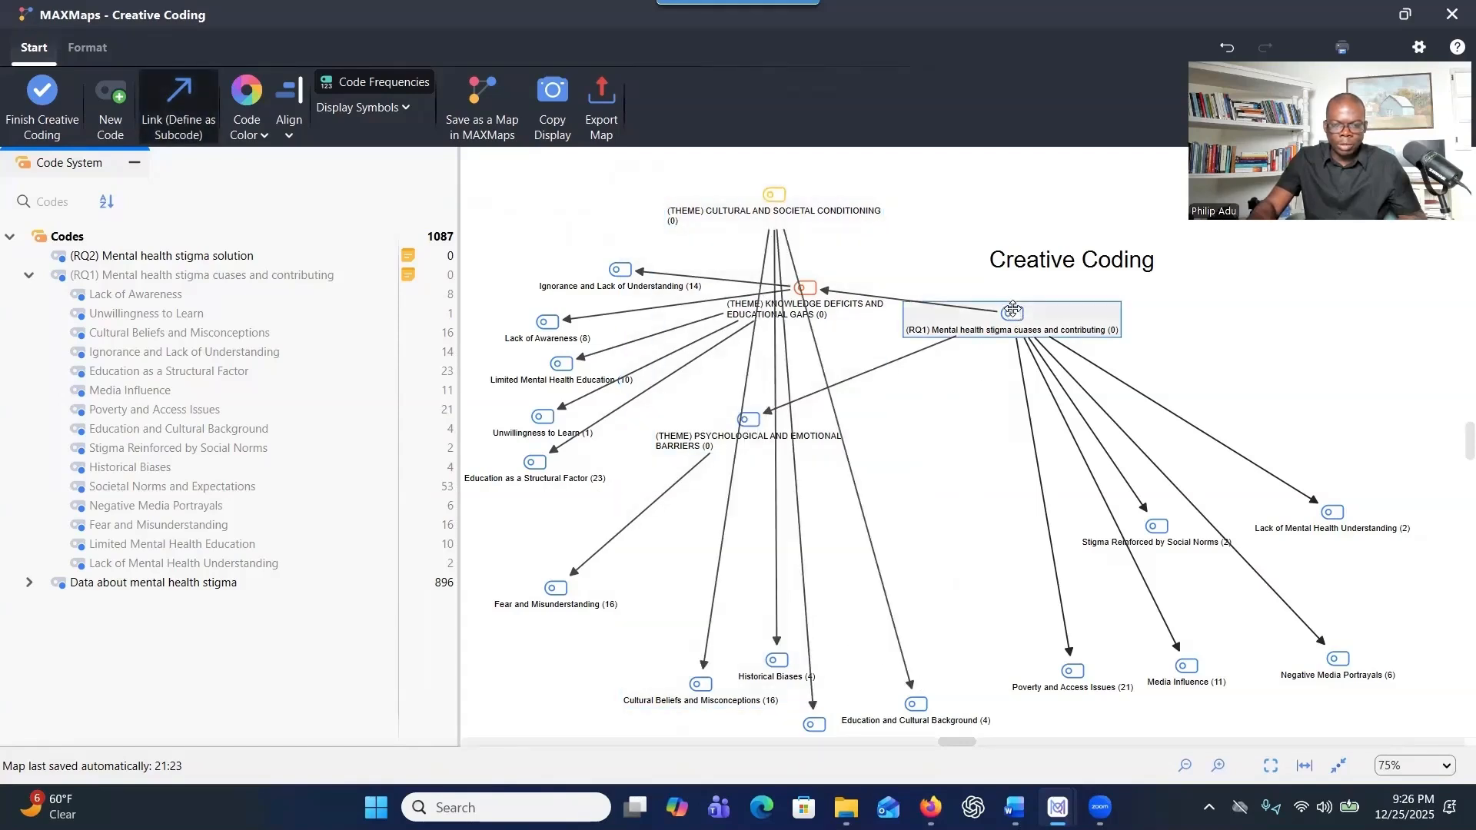
# Link the RQ1 code to the theme CULTURAL AND SOCIETAL CONDITIONING as its subcode and move that theme below the RQ1 code.
pyautogui.moveTo(1013, 315); pyautogui.dragTo(792, 196)
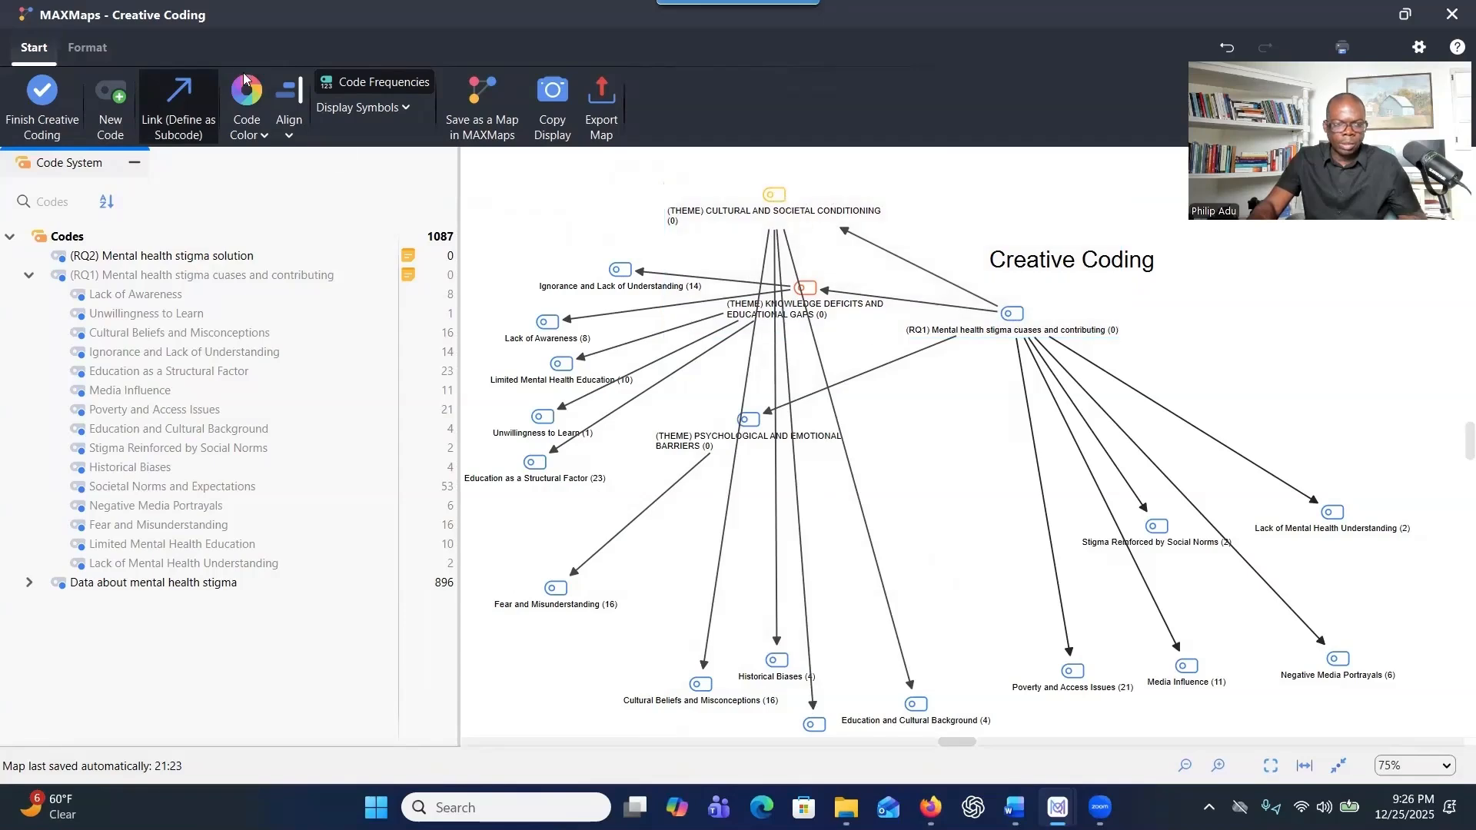
pyautogui.click(185, 100)
pyautogui.moveTo(774, 194); pyautogui.dragTo(928, 484)
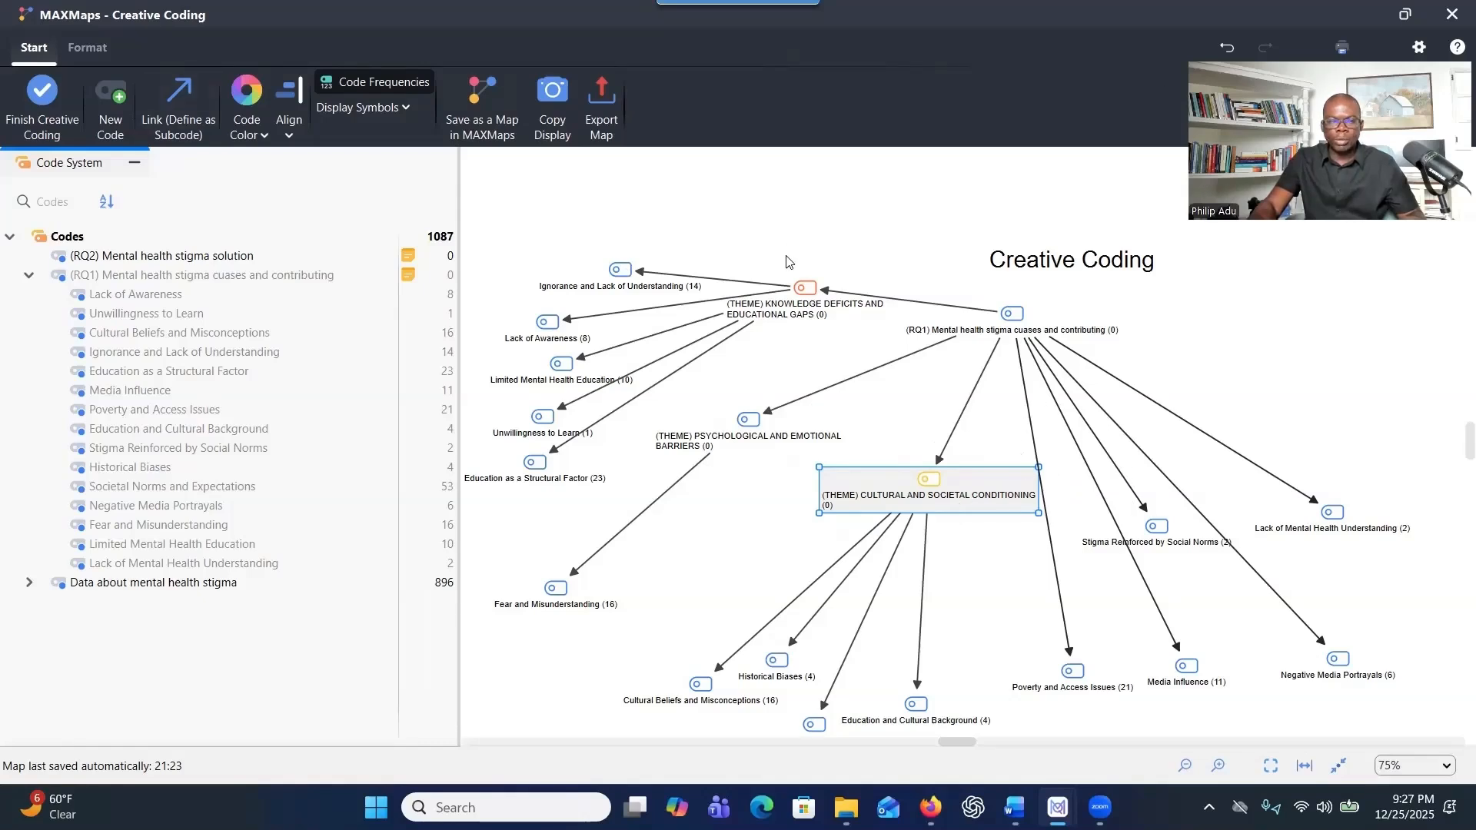
# Finish creative coding and apply the map's code structure to the code system.
pyautogui.click(56, 138)
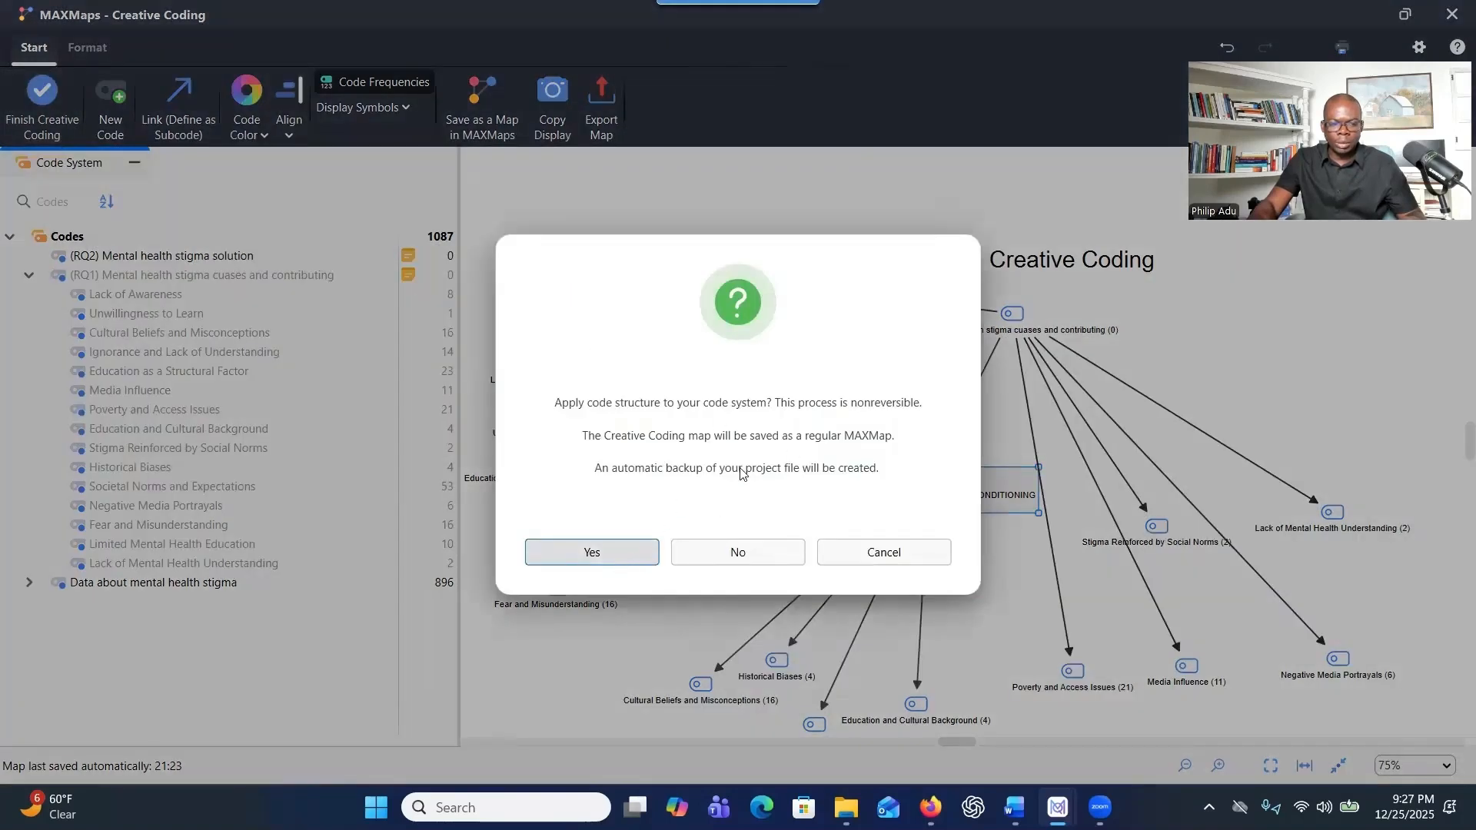
pyautogui.click(630, 554)
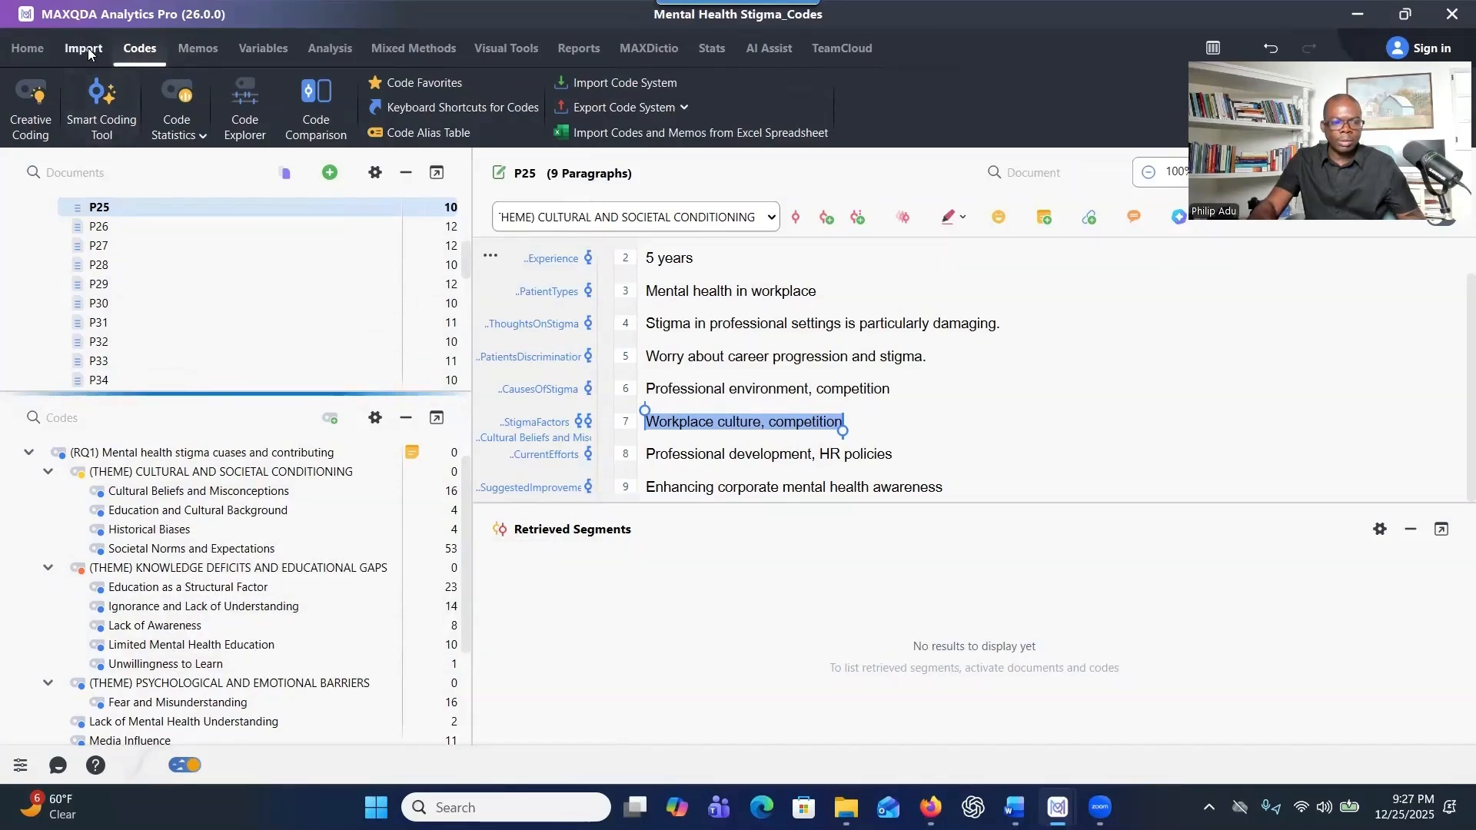
# Open the recent project Mental Health Stigma_themes.
pyautogui.click(27, 48)
pyautogui.click(84, 108)
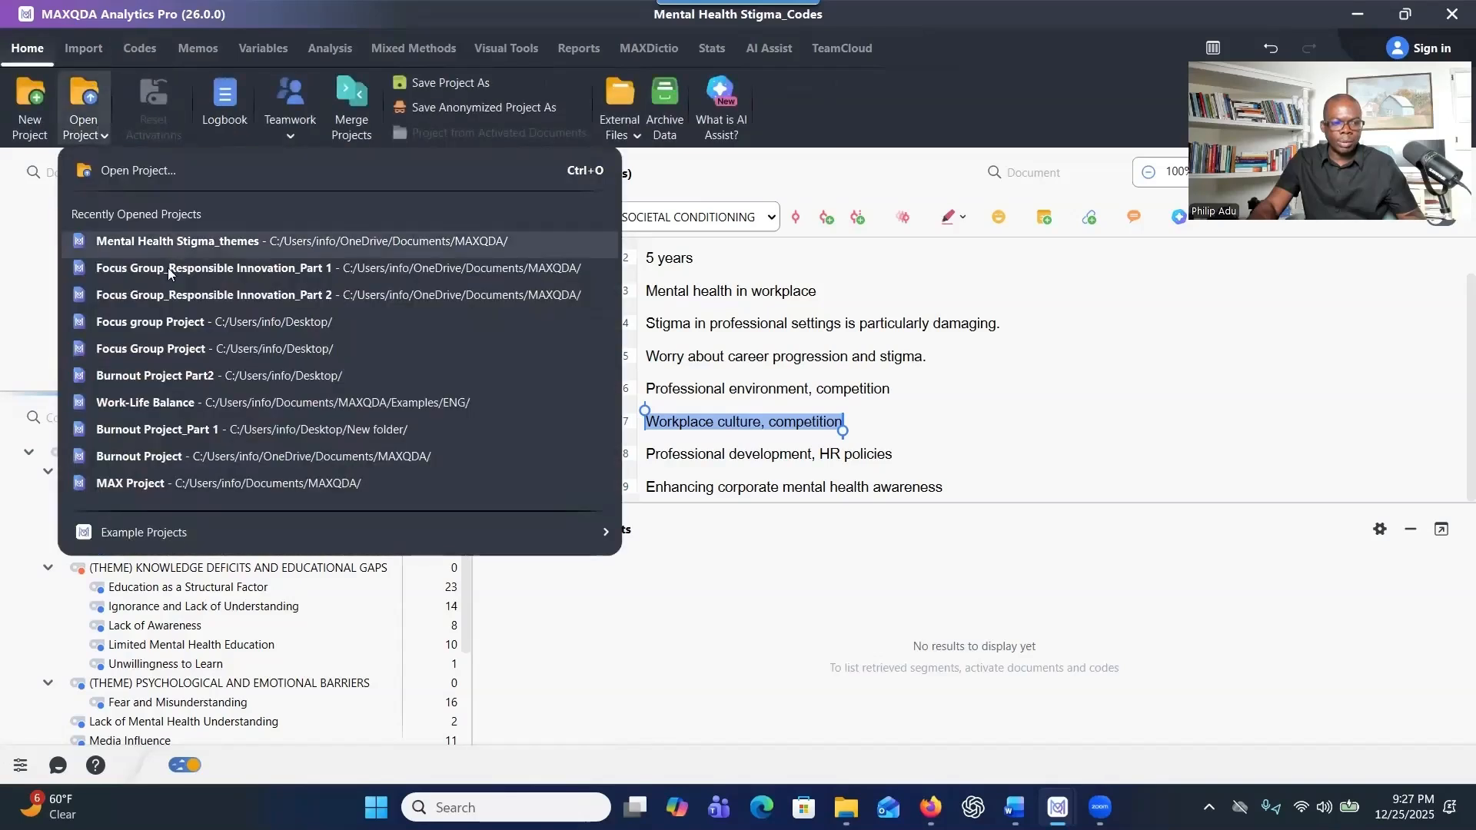
pyautogui.click(224, 241)
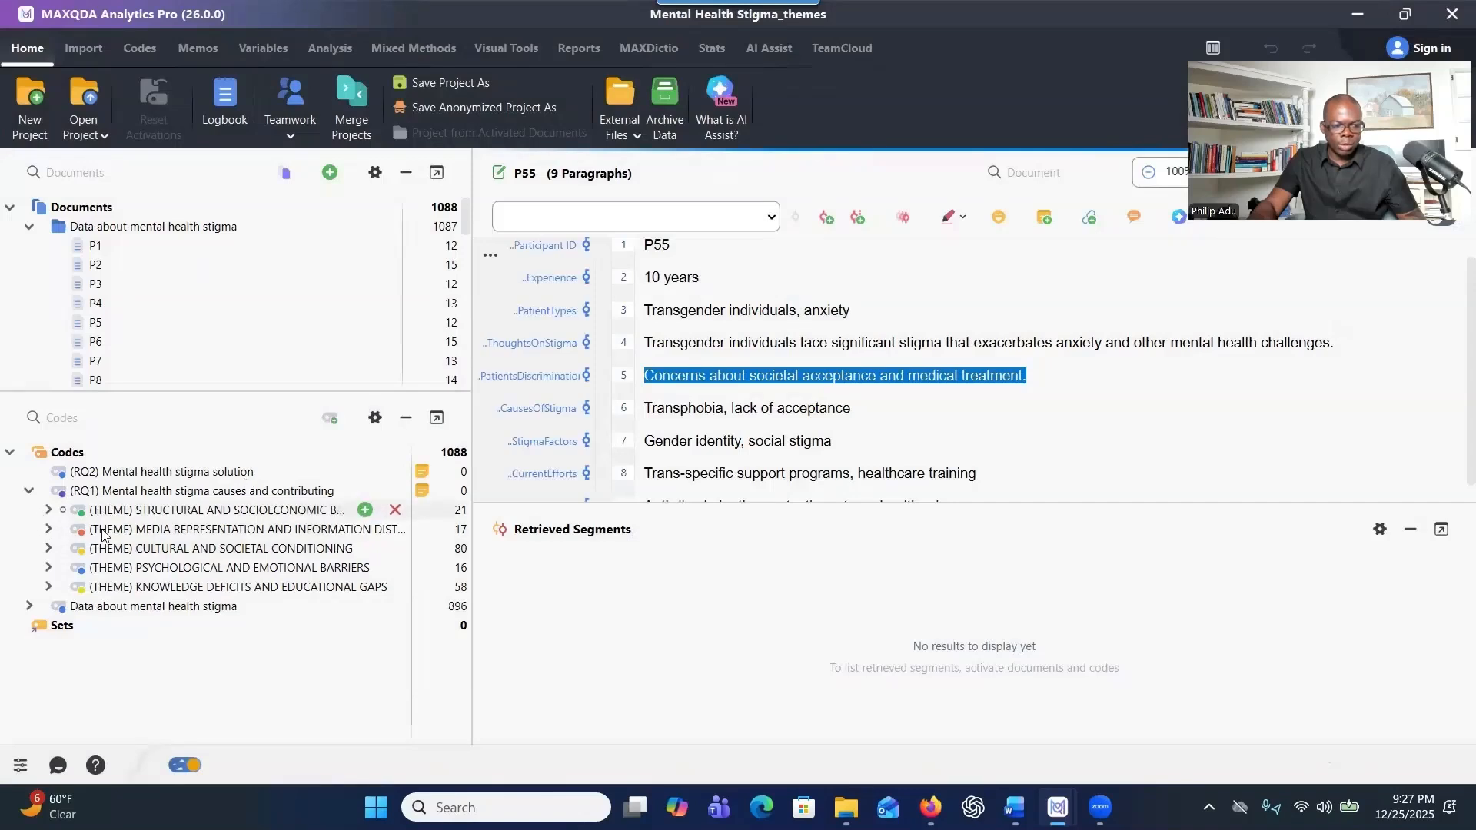
# Expand the RQ1 themes from structural and socioeconomic barriers through psychological and emotional barriers and review their subcodes.
pyautogui.click(48, 511)
pyautogui.click(48, 549)
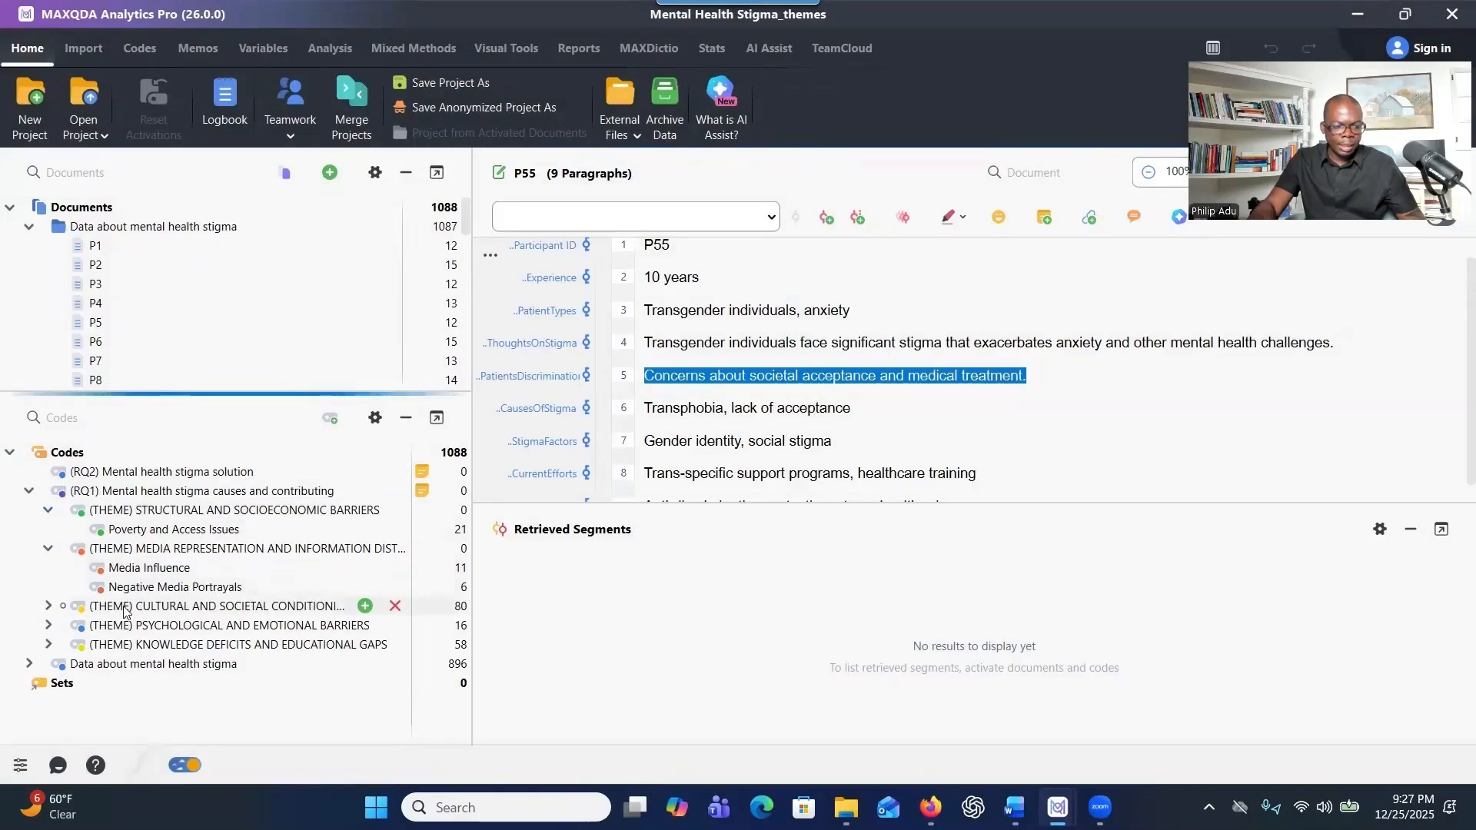
pyautogui.click(48, 606)
pyautogui.scroll(-1, 92, 661)
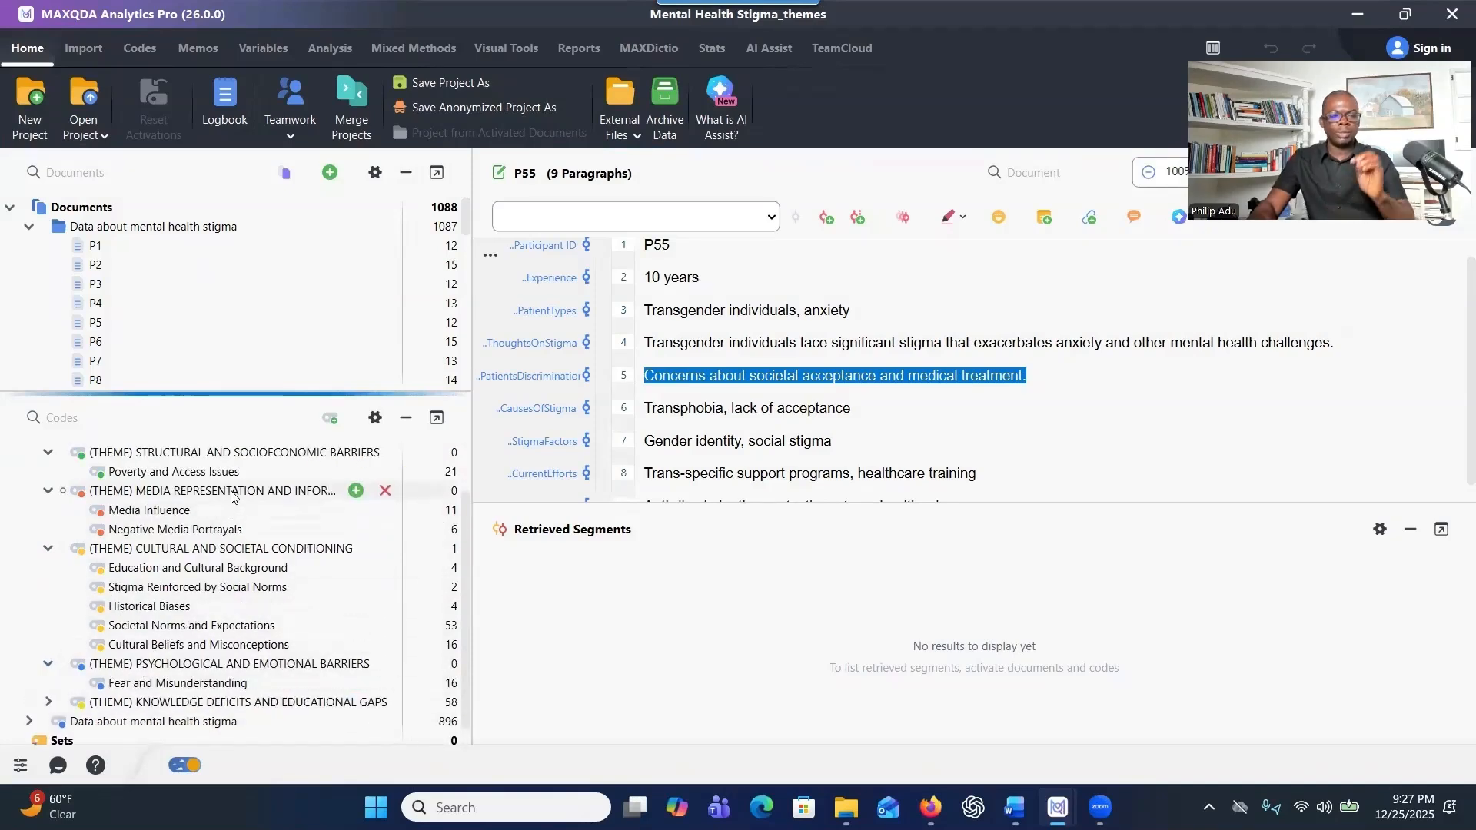
pyautogui.click(139, 47)
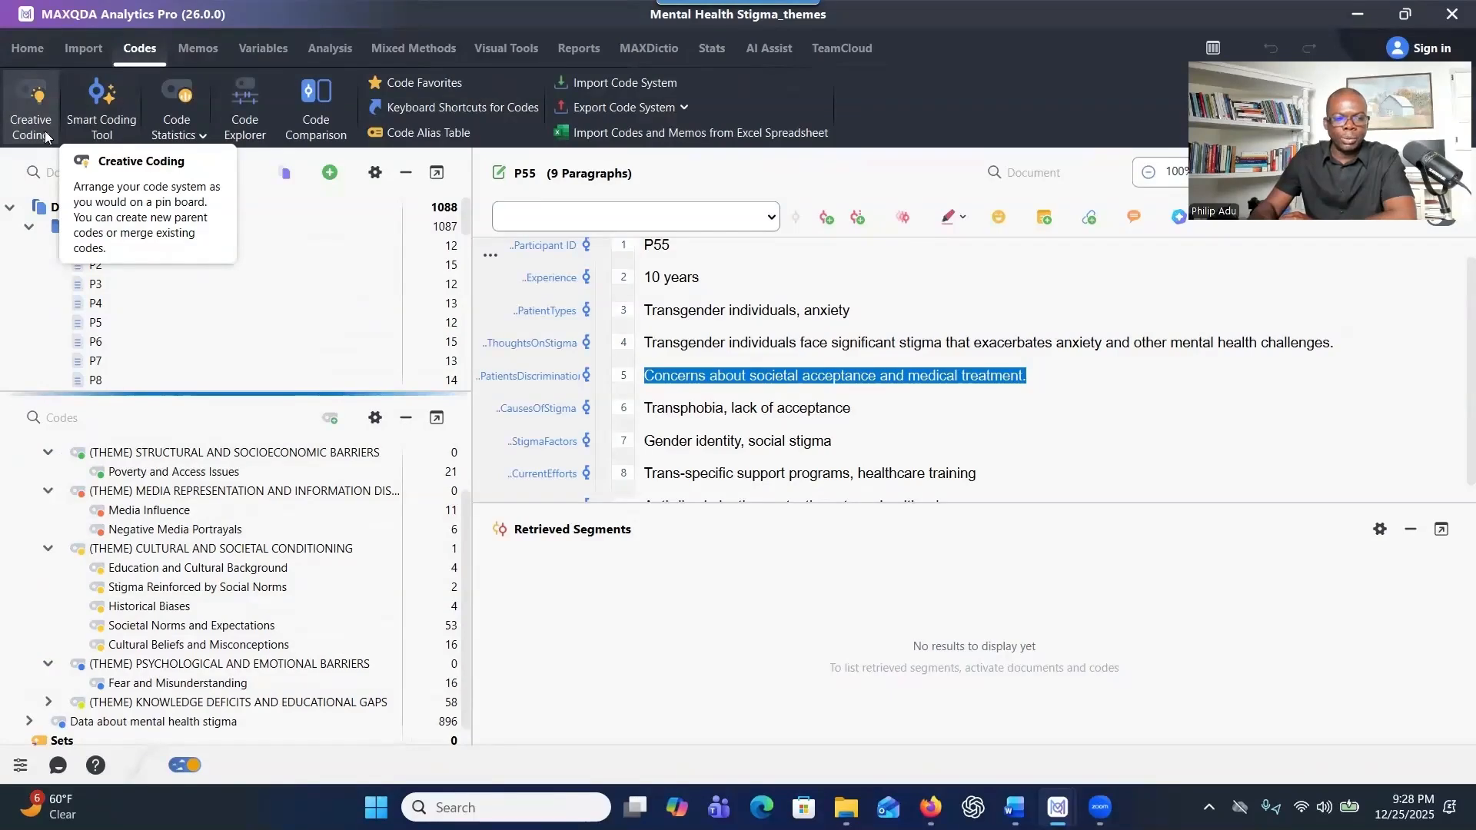
pyautogui.scroll(-1, 146, 615)
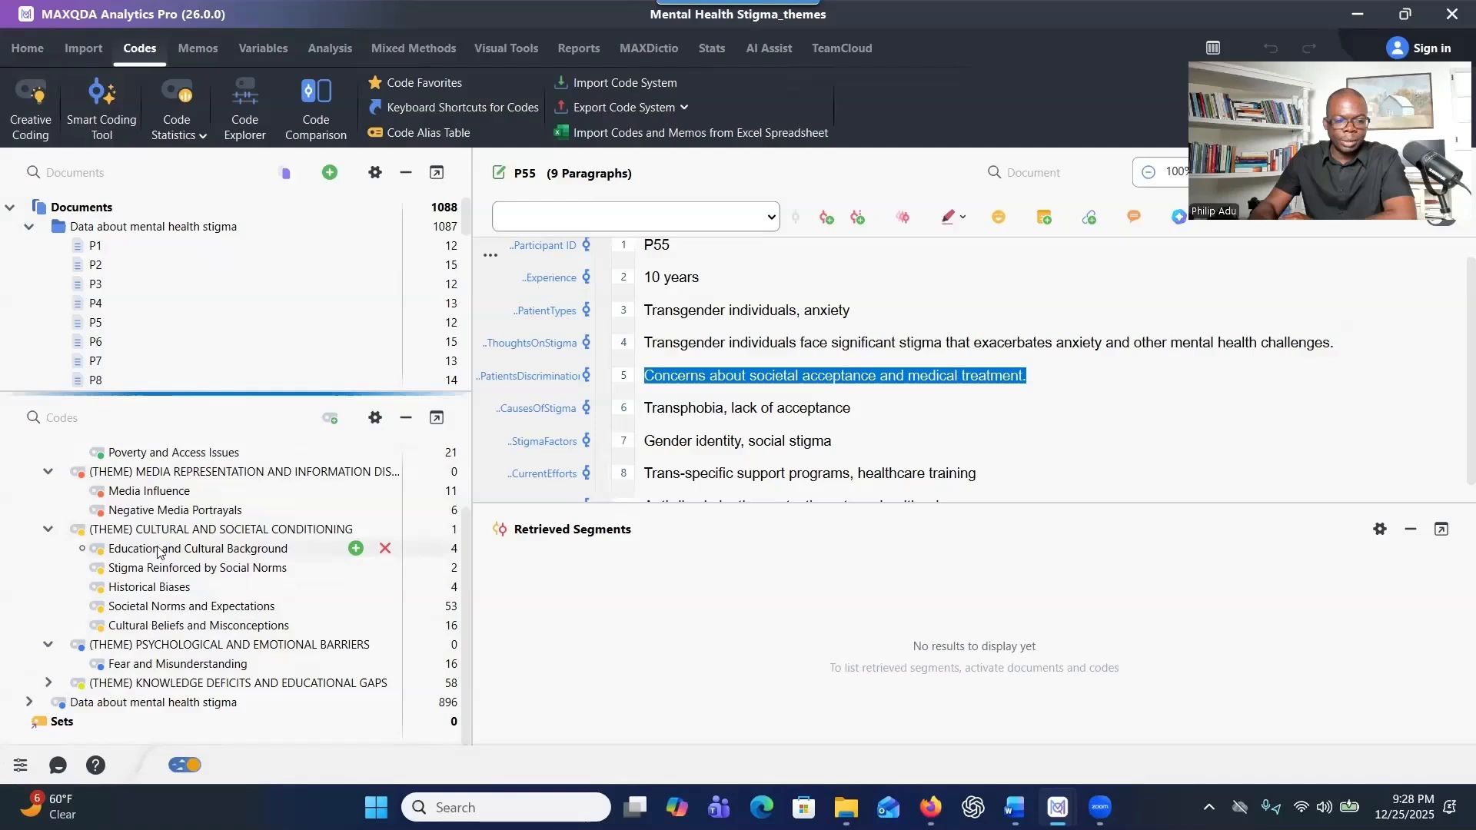
# Switch to the Word document About MAXQDA Survey Process, maximize it, and strike through item C, "Organizing Codes".
pyautogui.moveTo(1058, 807)
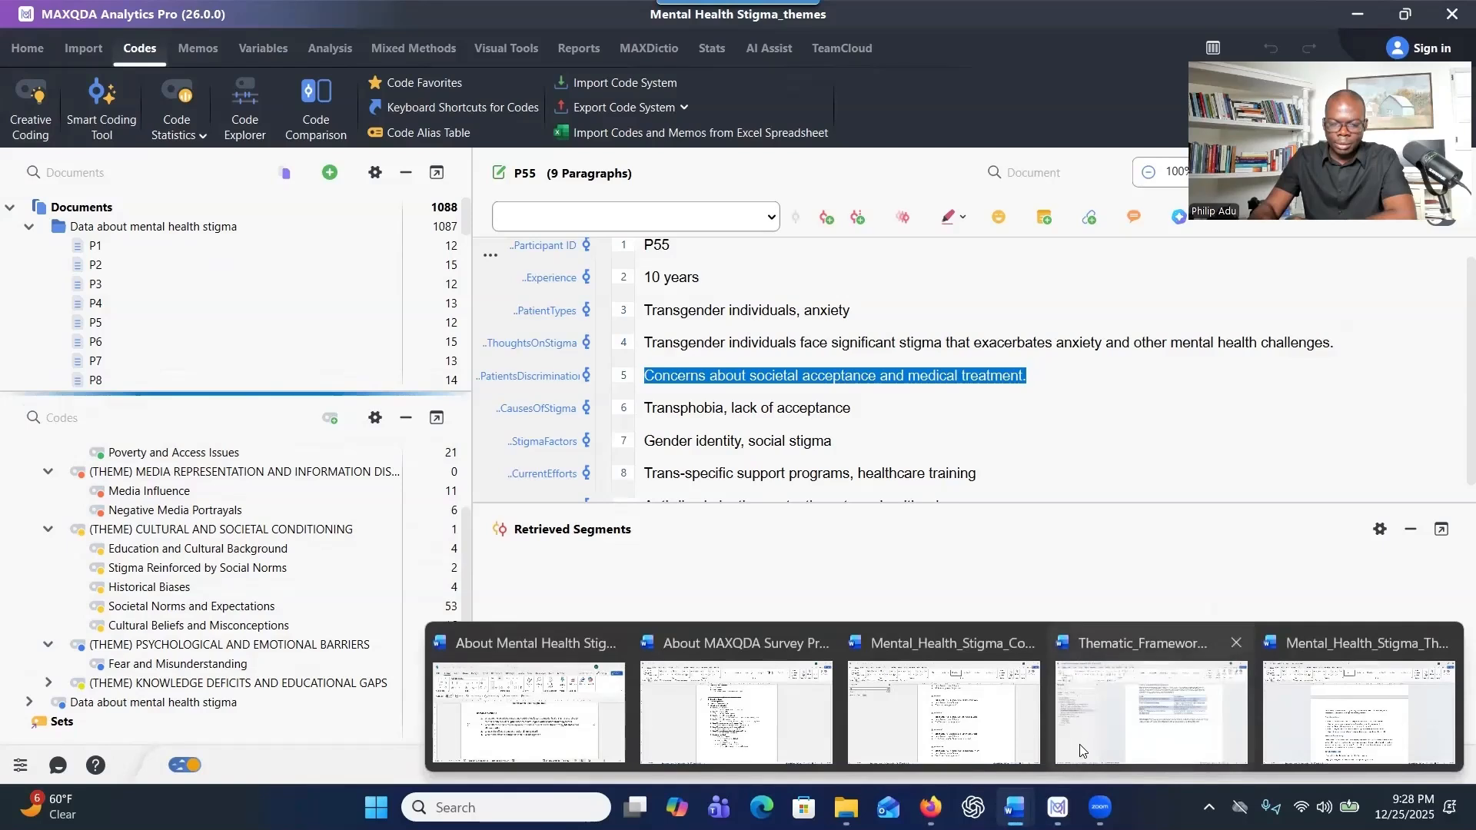
pyautogui.click(784, 723)
pyautogui.click(916, 98)
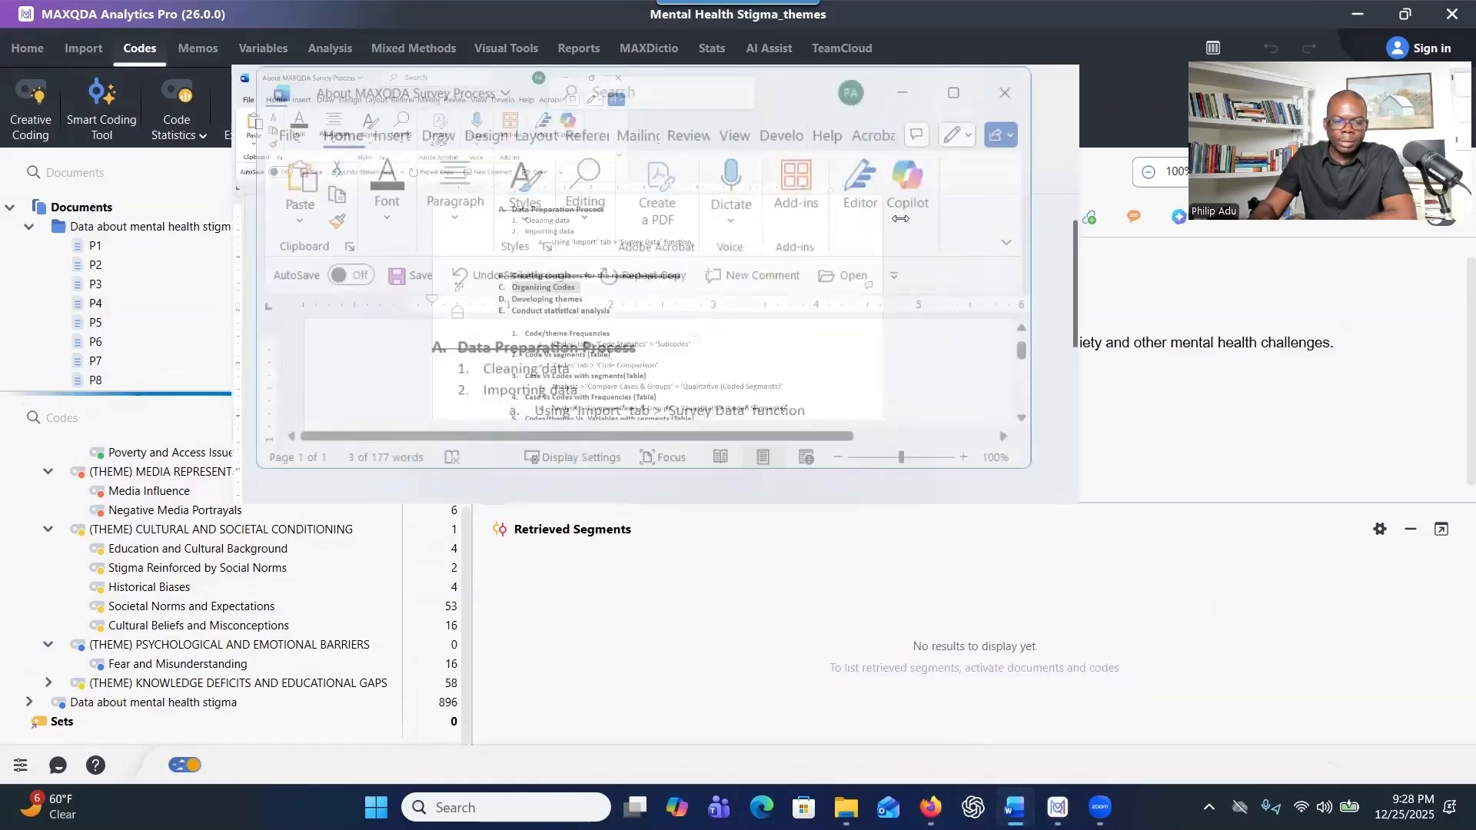
pyautogui.click(489, 409)
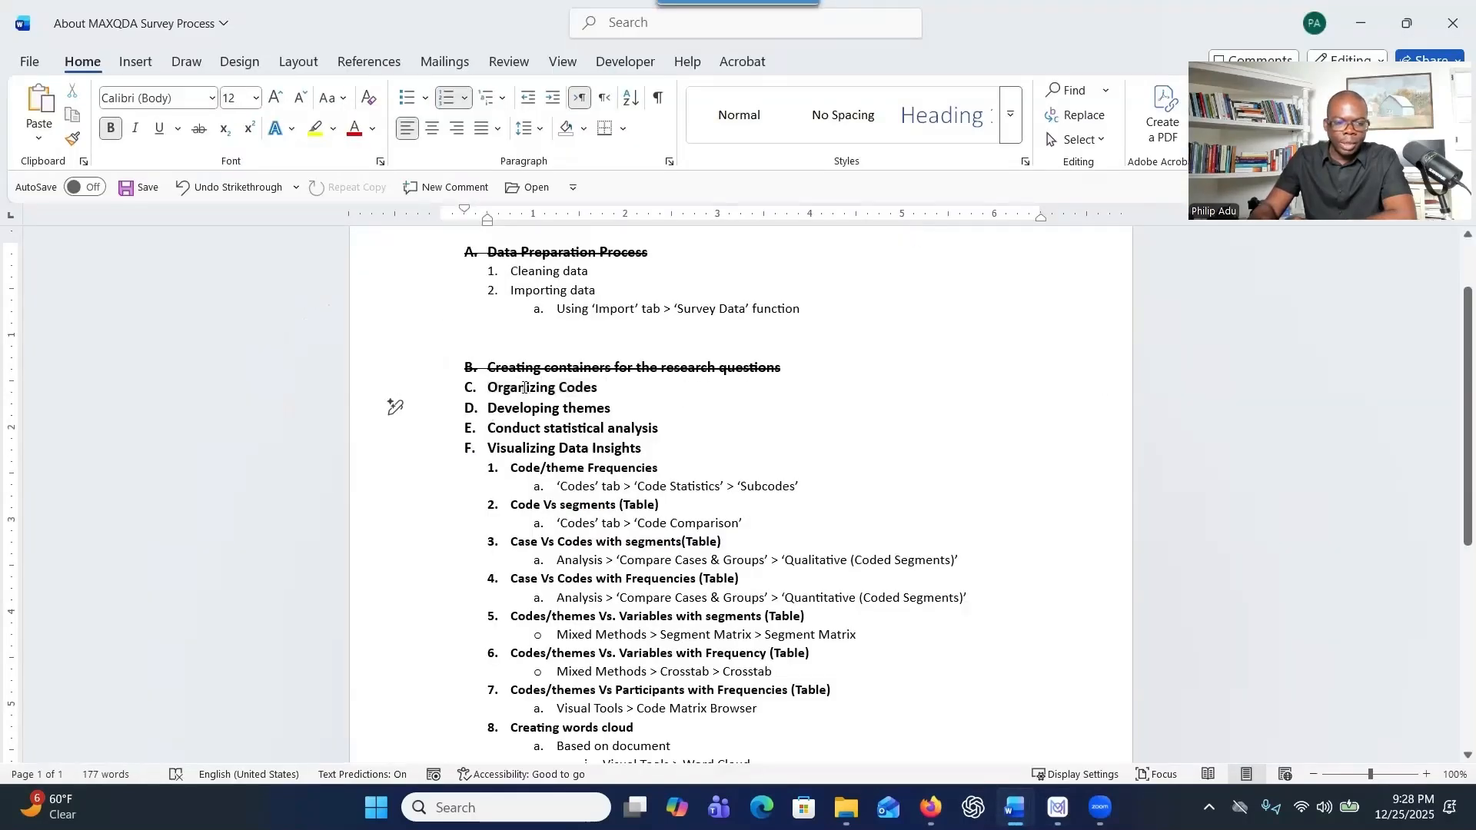
pyautogui.tripleClick(480, 390)
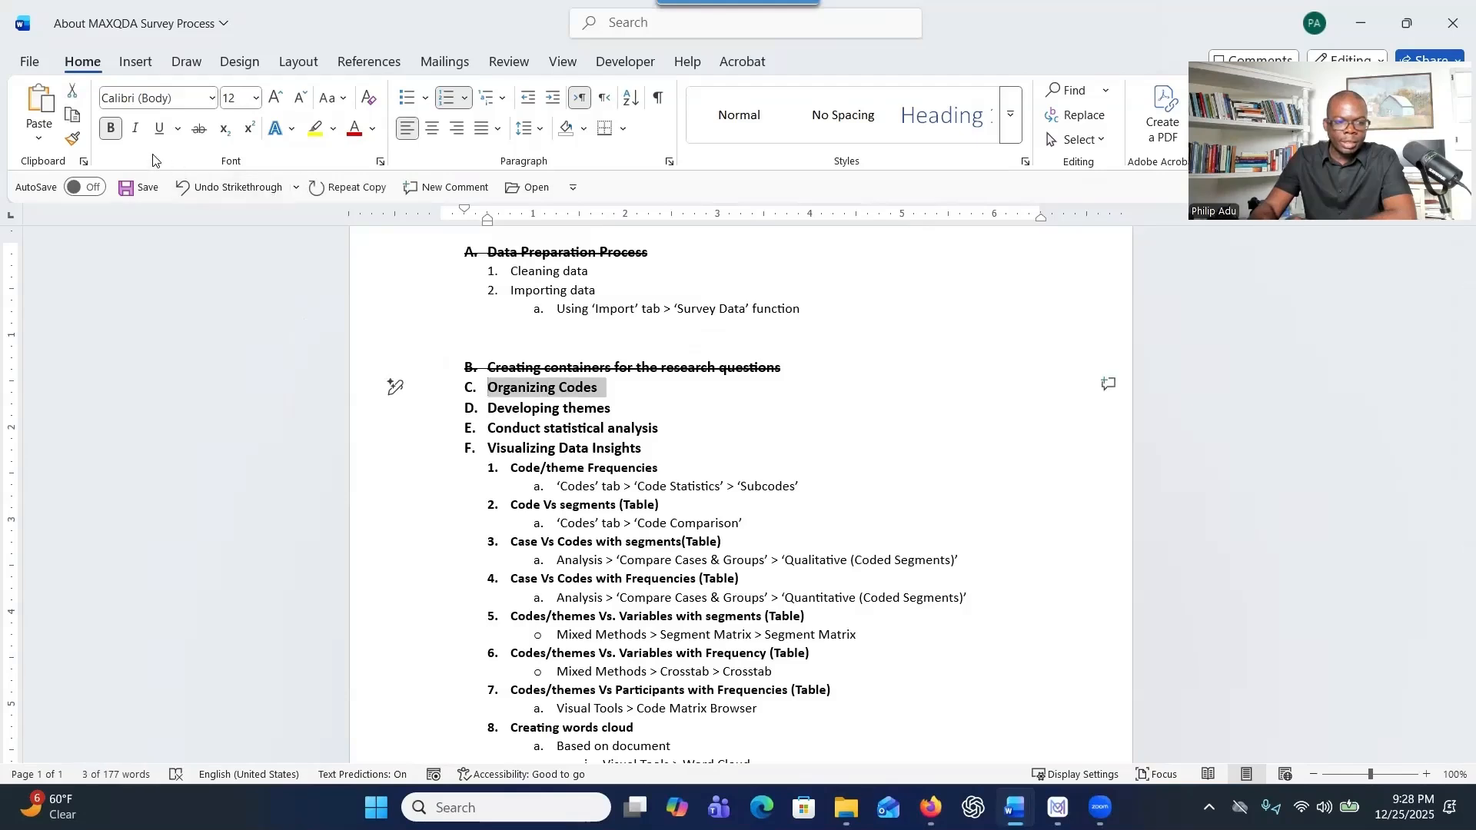
pyautogui.click(198, 131)
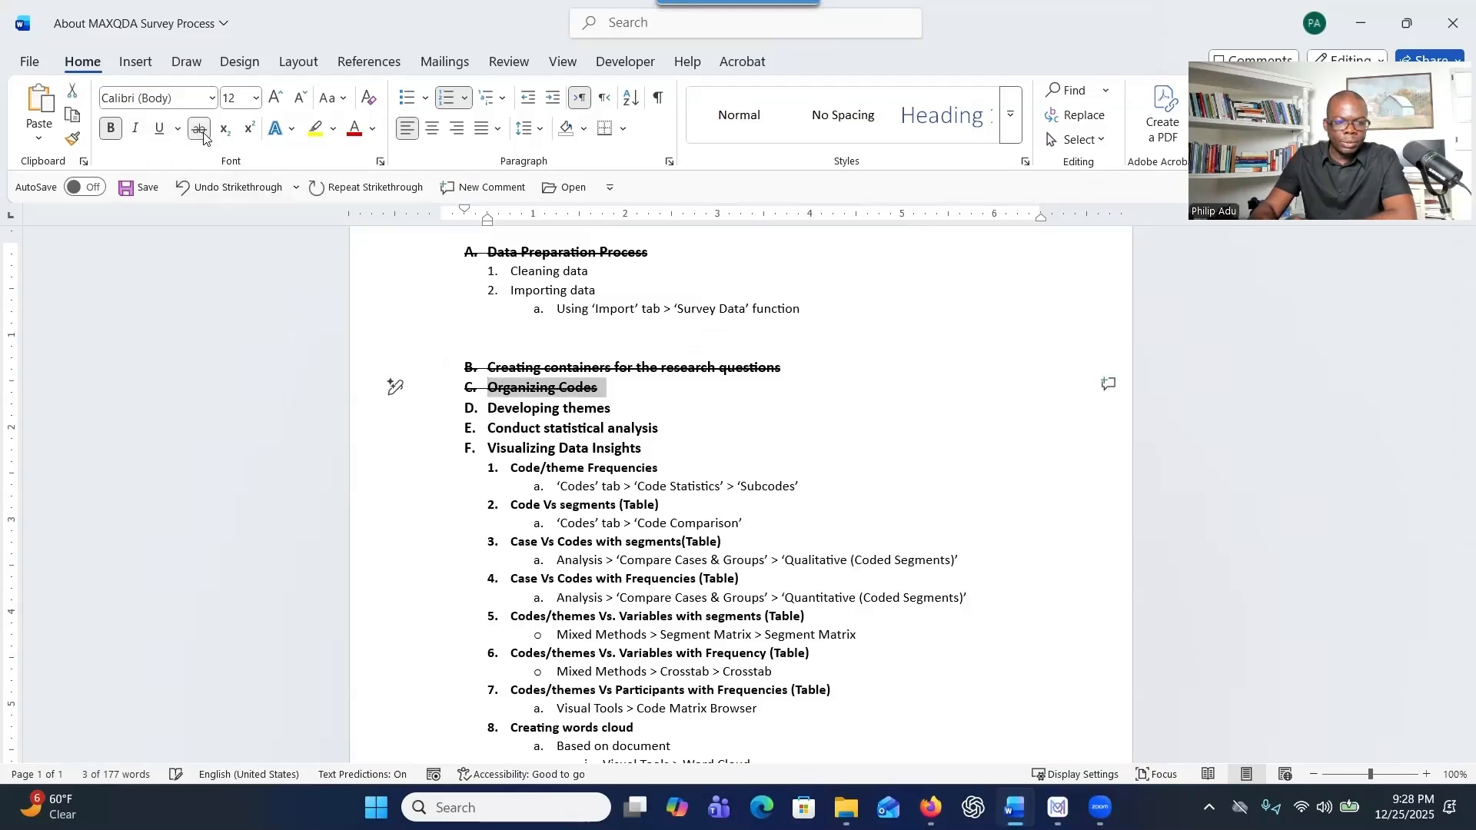
# Strike through item D, "Developing themes", in the process outline.
pyautogui.click(619, 414)
pyautogui.click(389, 407)
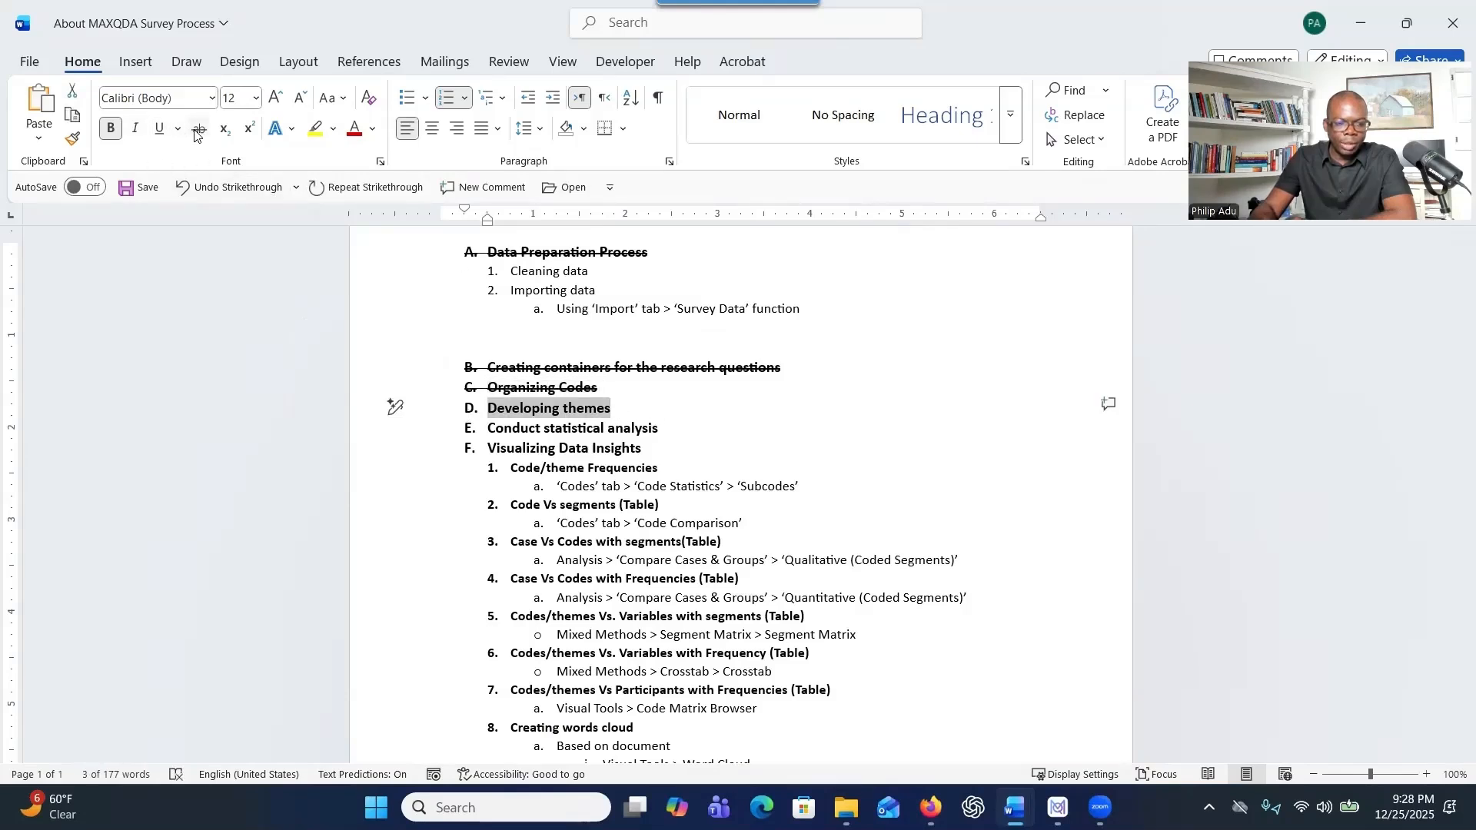
pyautogui.click(197, 133)
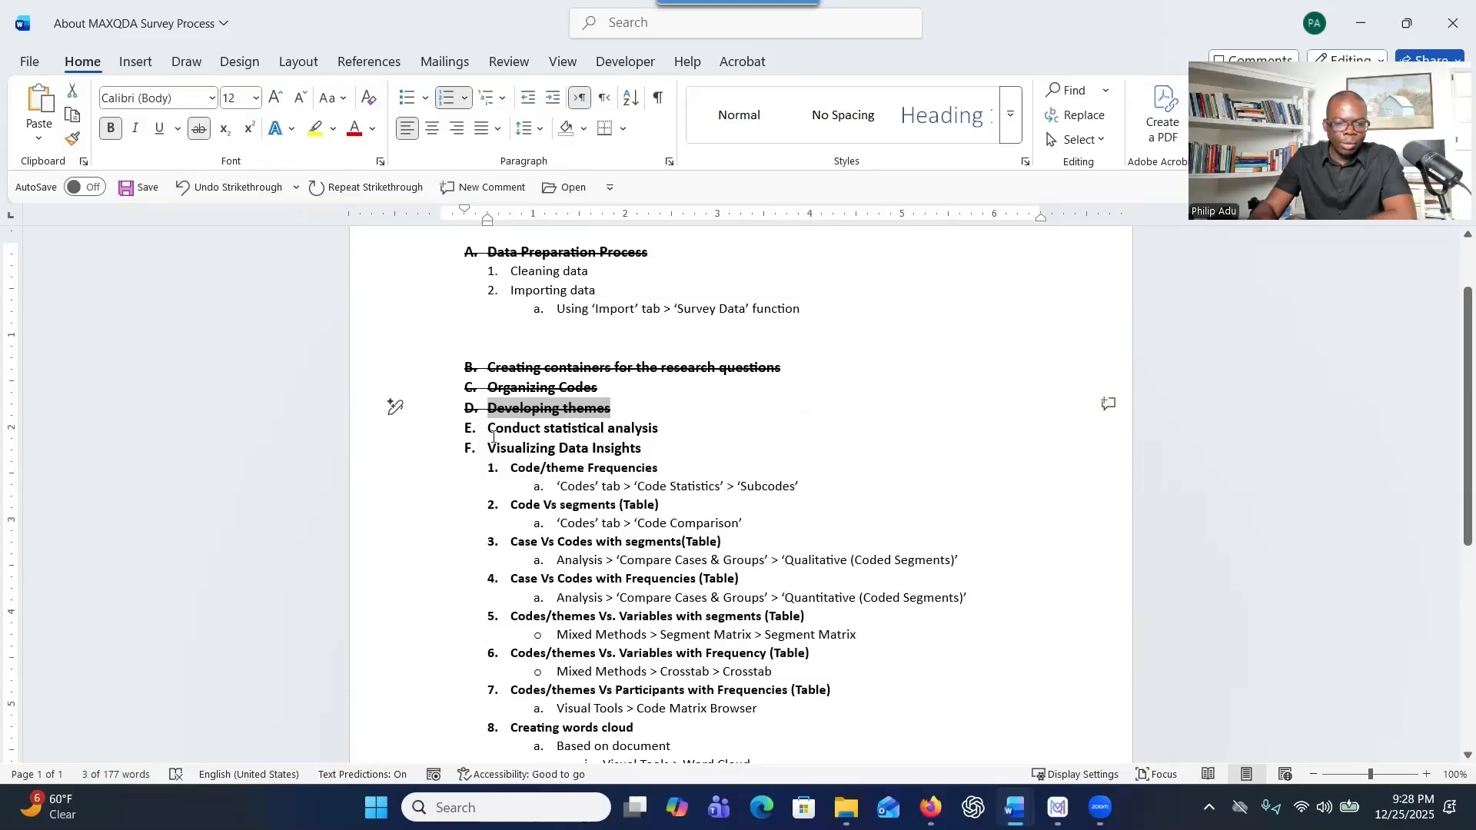
# Review the outline item "Conduct statistical analysis" and research questions 3 and 4 in the About Mental Health Stigma Data document.
pyautogui.moveTo(489, 429); pyautogui.dragTo(668, 433)
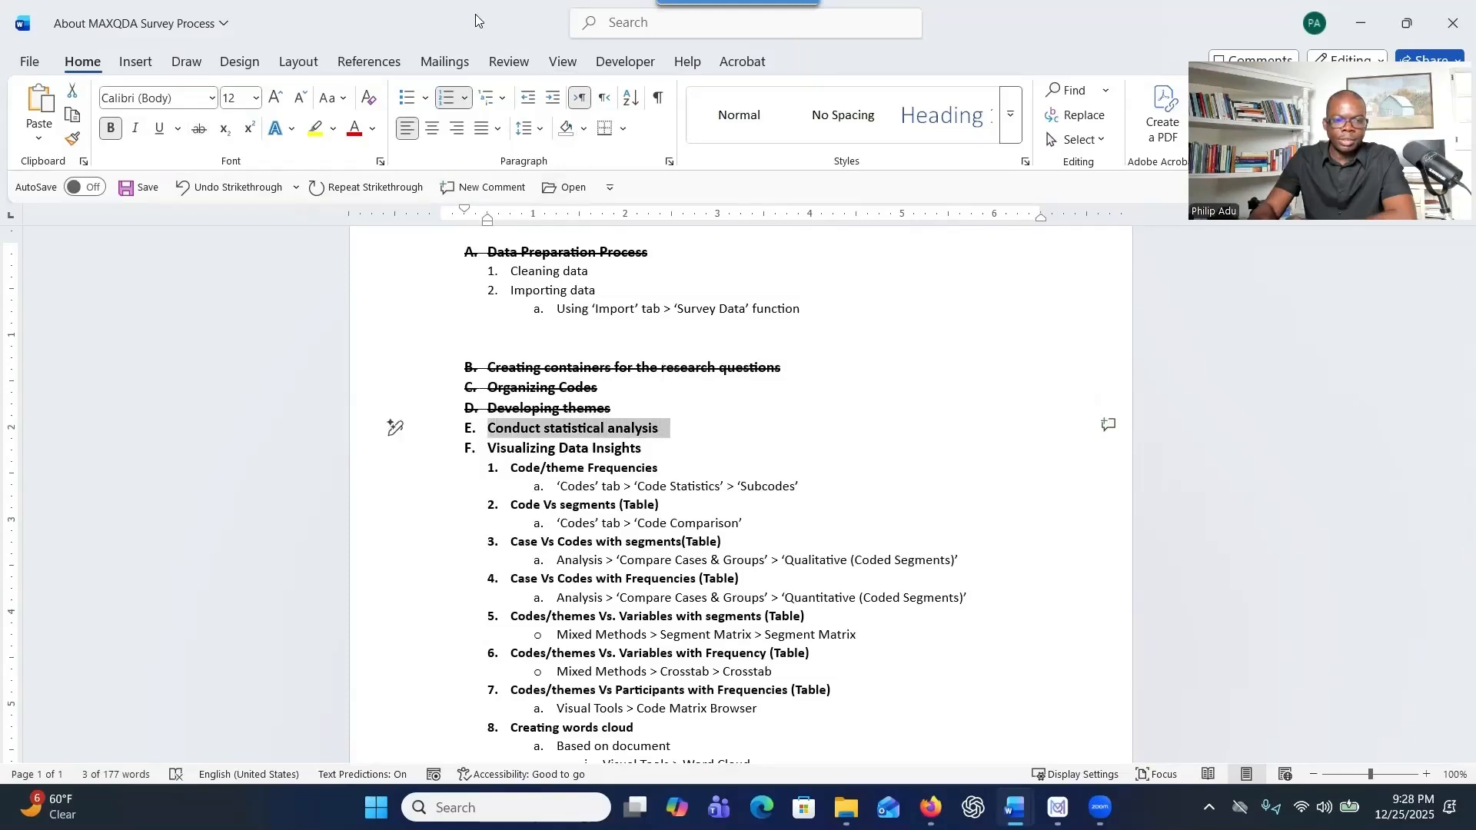
pyautogui.hotkey('alt', 'Tab')
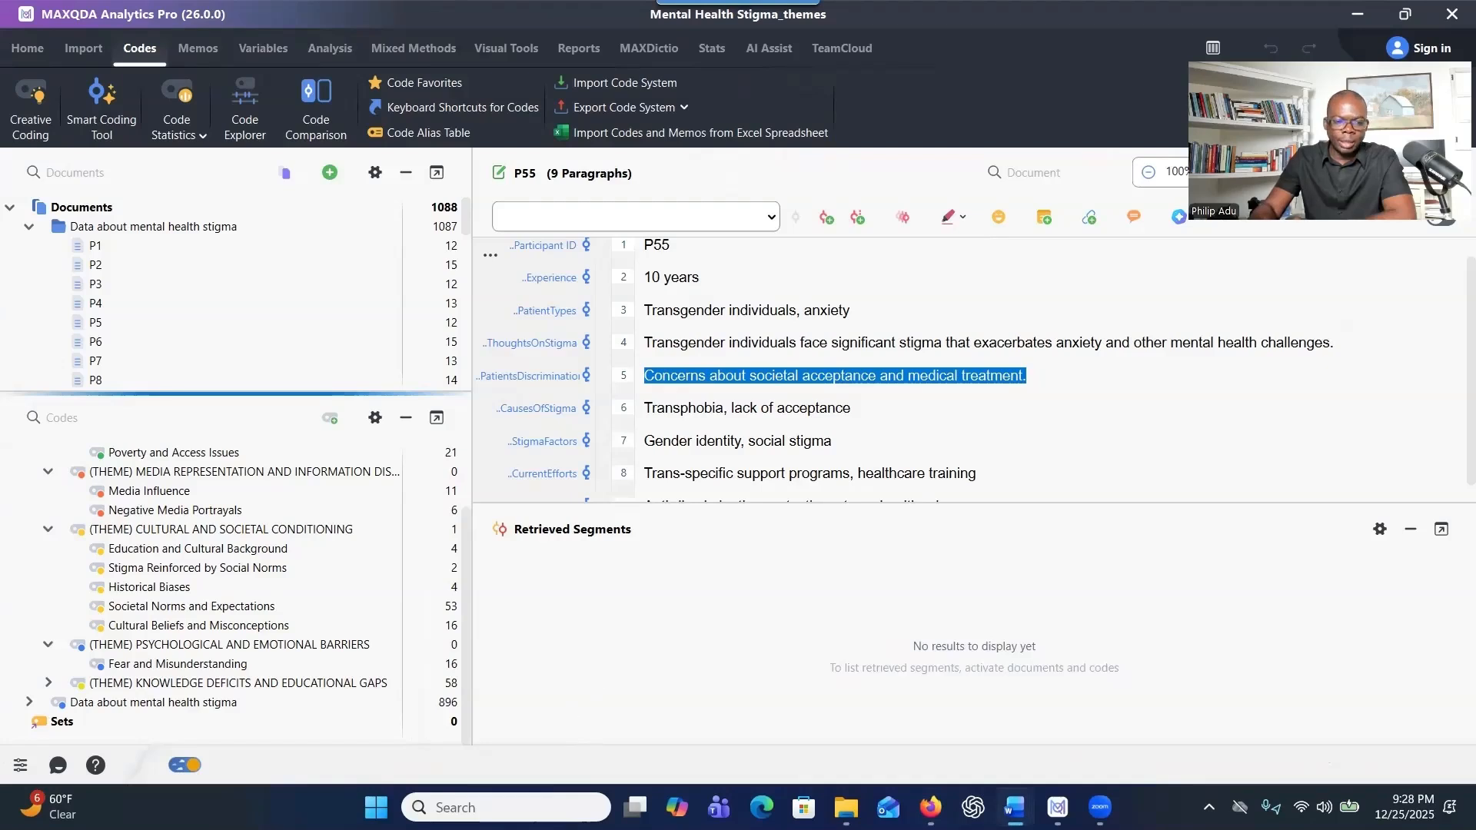
pyautogui.hotkey('alt', 'Tab')
pyautogui.moveTo(481, 487); pyautogui.dragTo(630, 489)
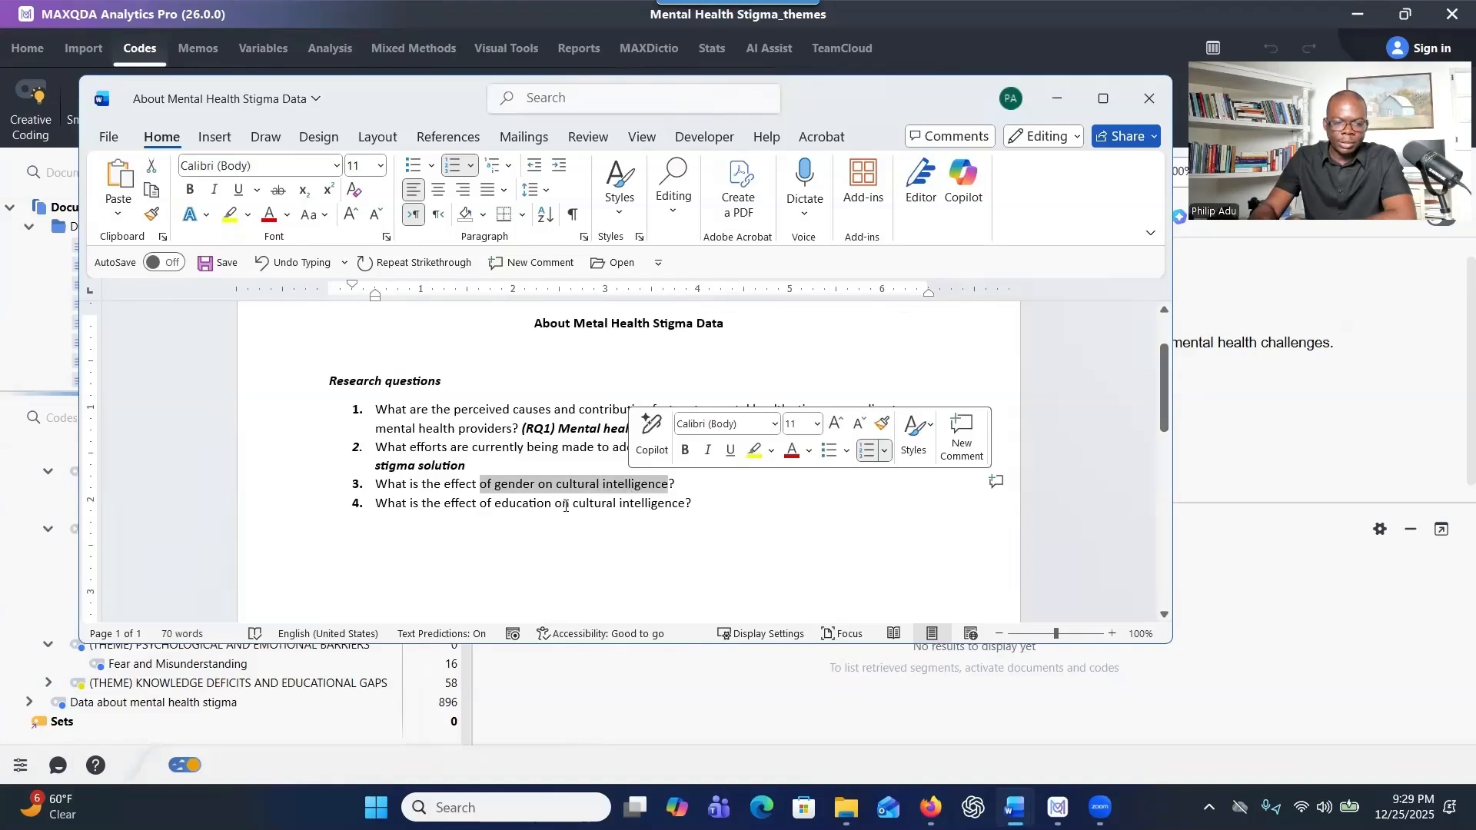
pyautogui.moveTo(422, 505); pyautogui.dragTo(548, 505)
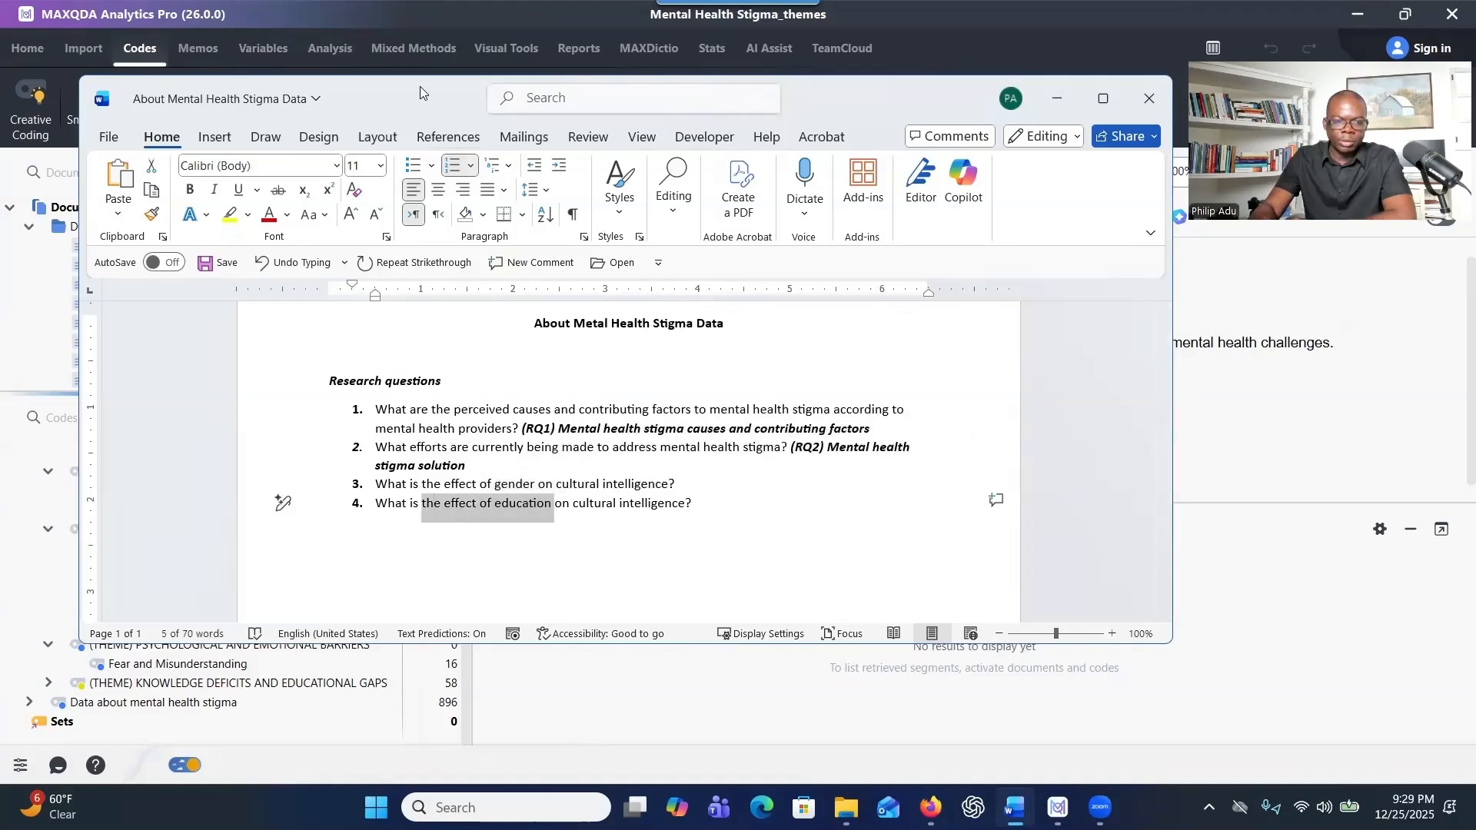
pyautogui.moveTo(418, 91); pyautogui.dragTo(1475, 91)
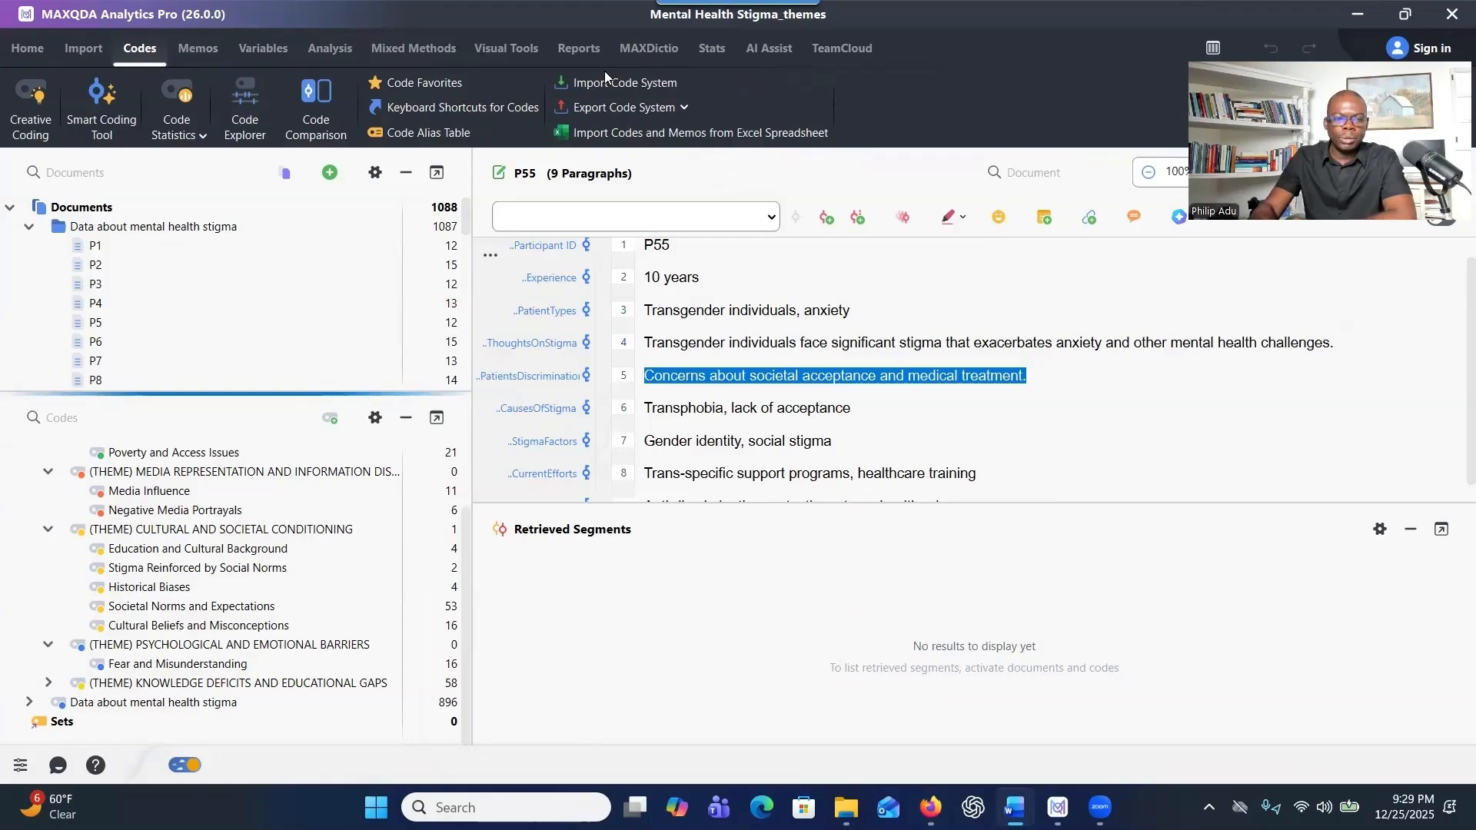
# Start MAXQDA Stats with all documents and widen the Document group and Document name columns to show their full text.
pyautogui.click(712, 51)
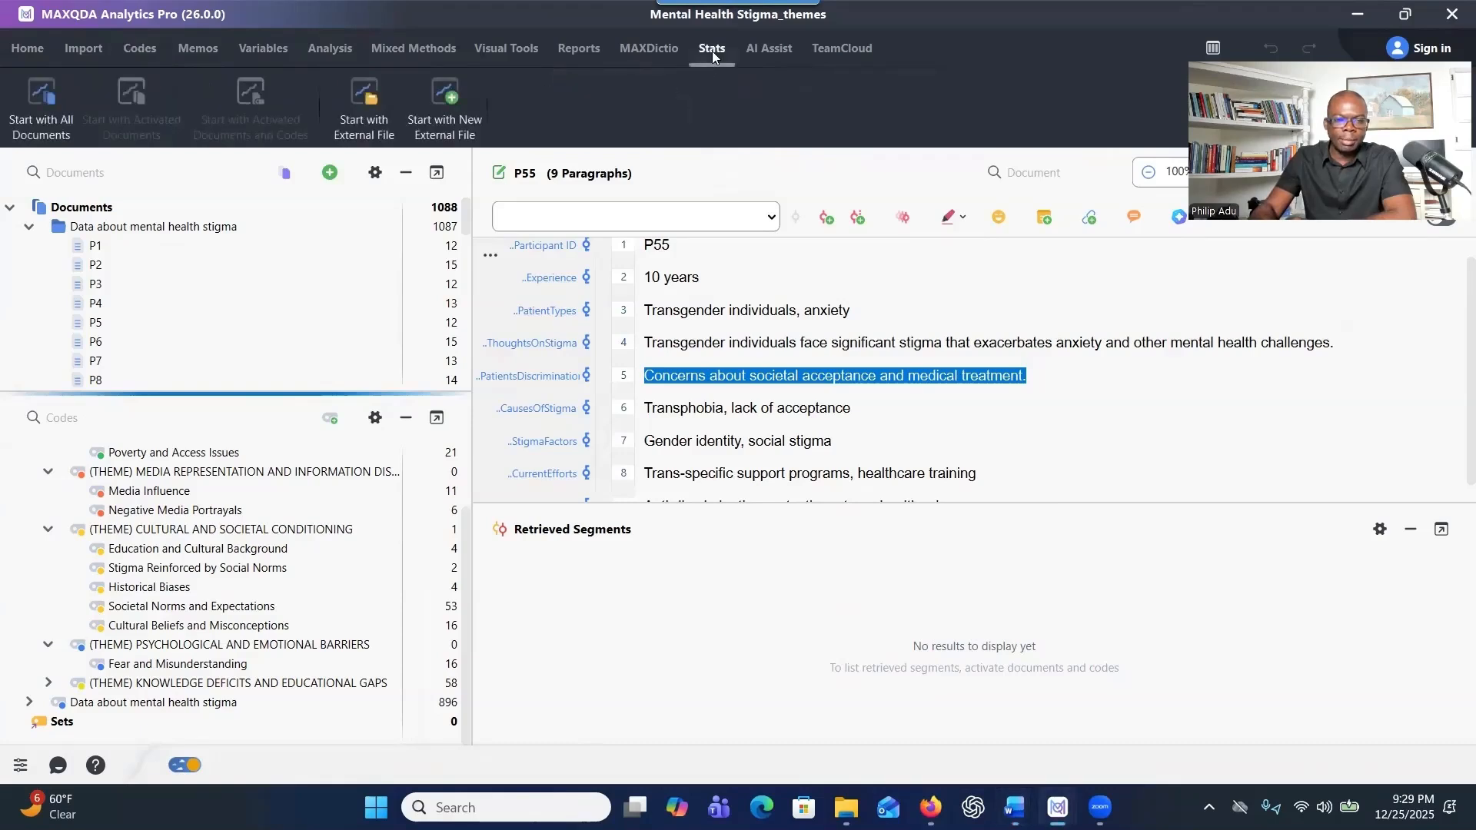
pyautogui.click(50, 138)
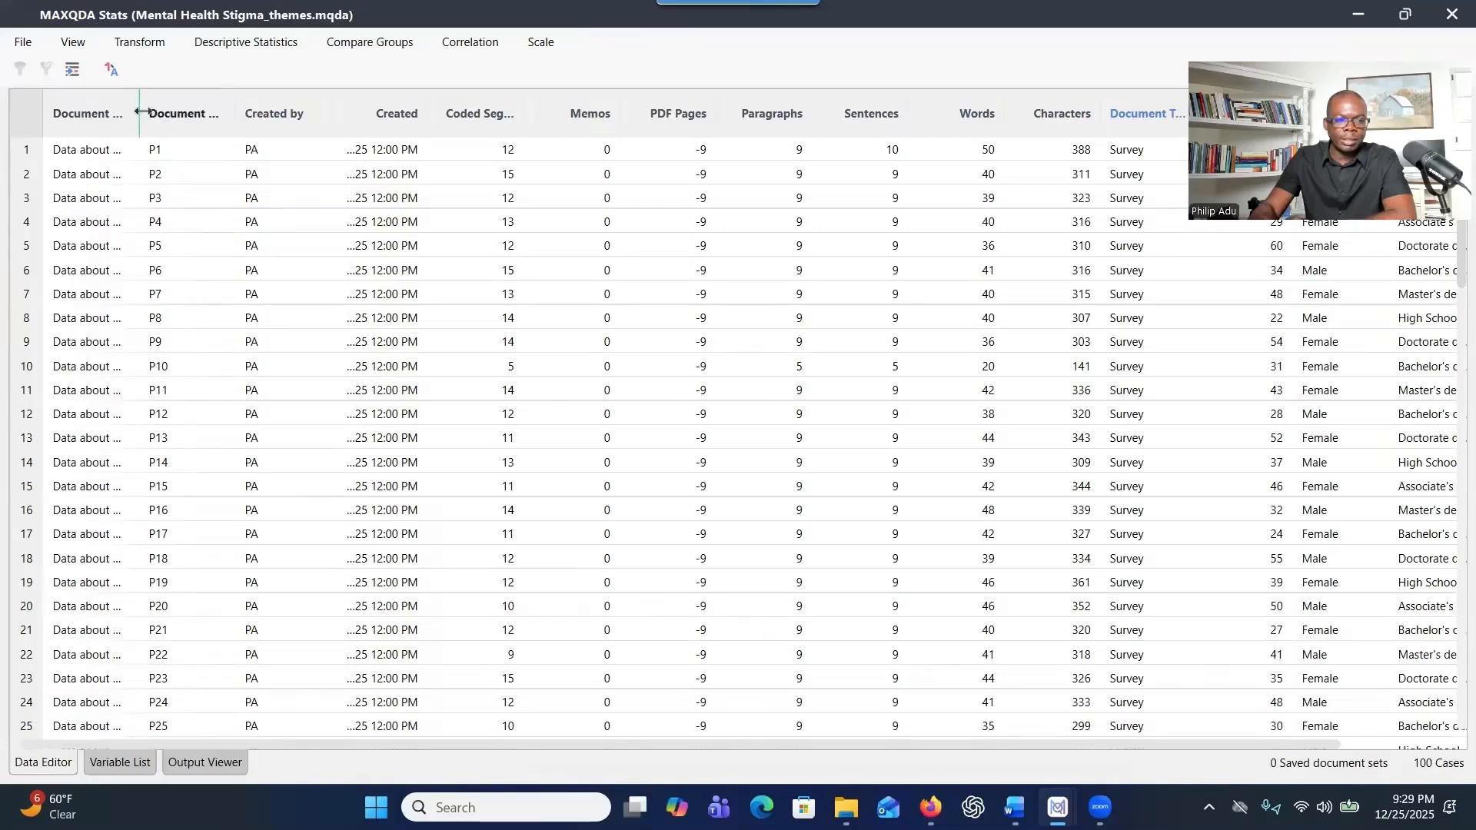
pyautogui.moveTo(141, 116); pyautogui.dragTo(239, 121)
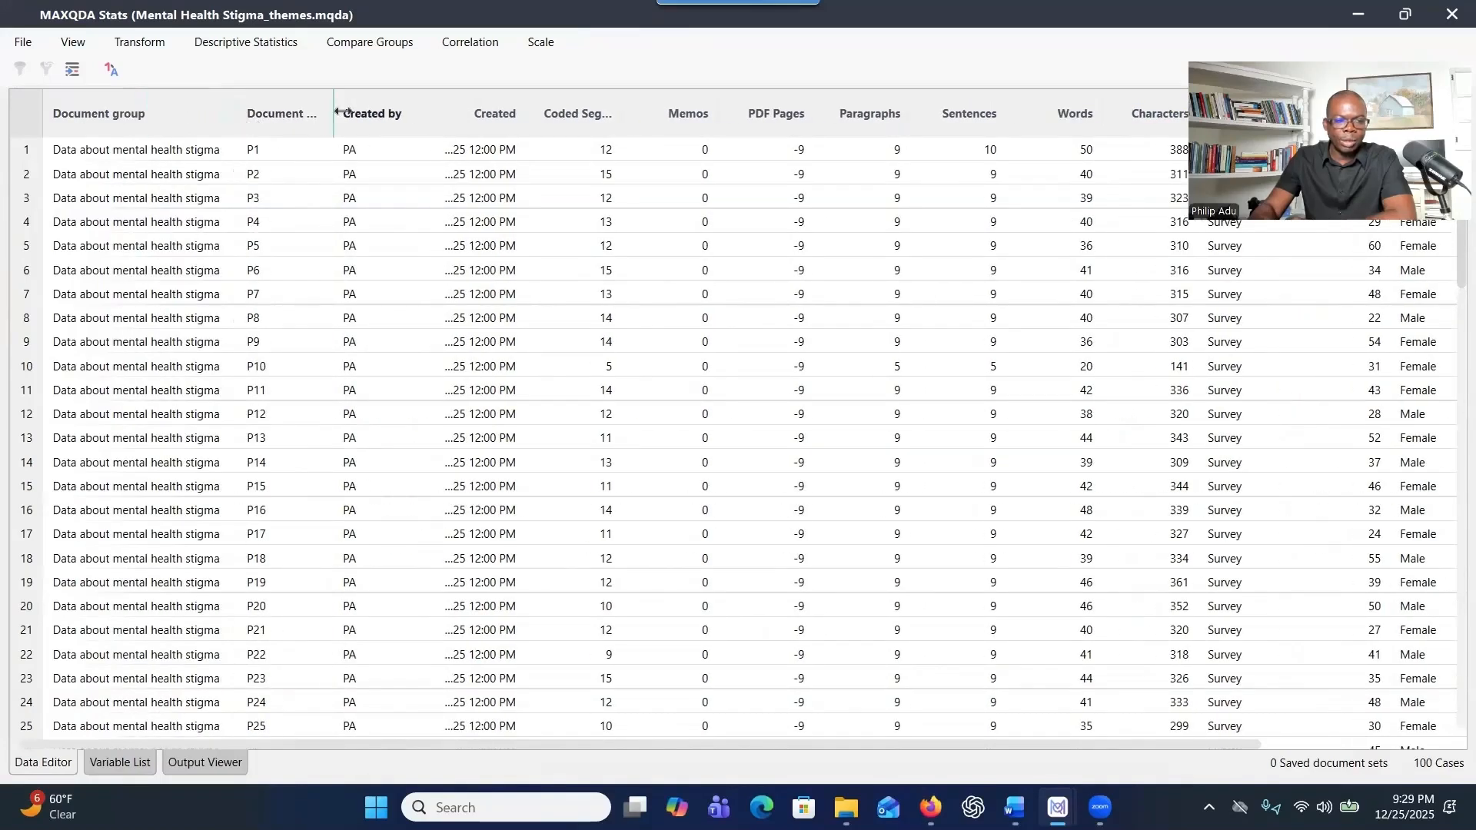
pyautogui.moveTo(335, 112); pyautogui.dragTo(349, 113)
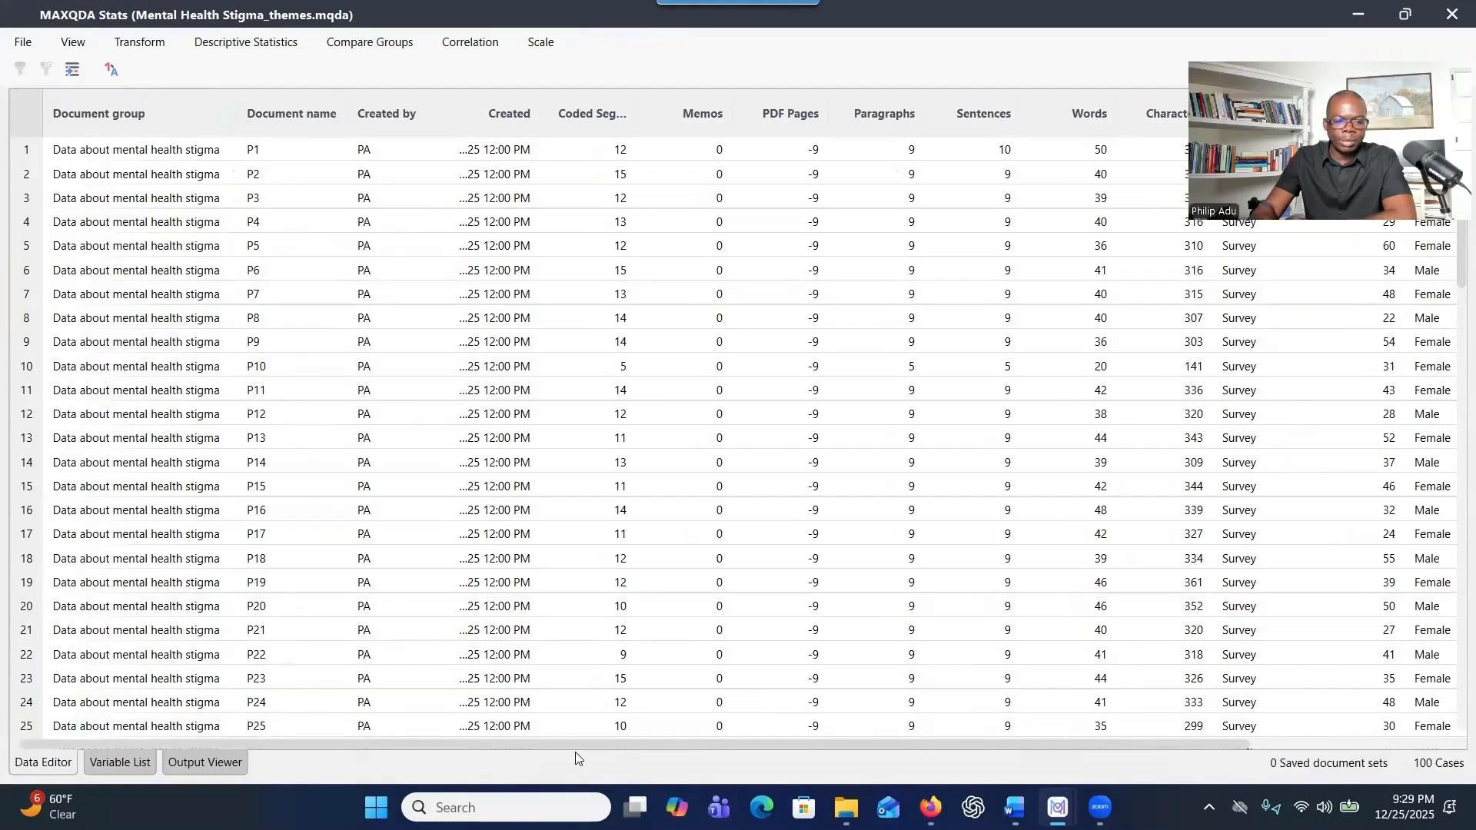
pyautogui.moveTo(579, 738); pyautogui.dragTo(1090, 729)
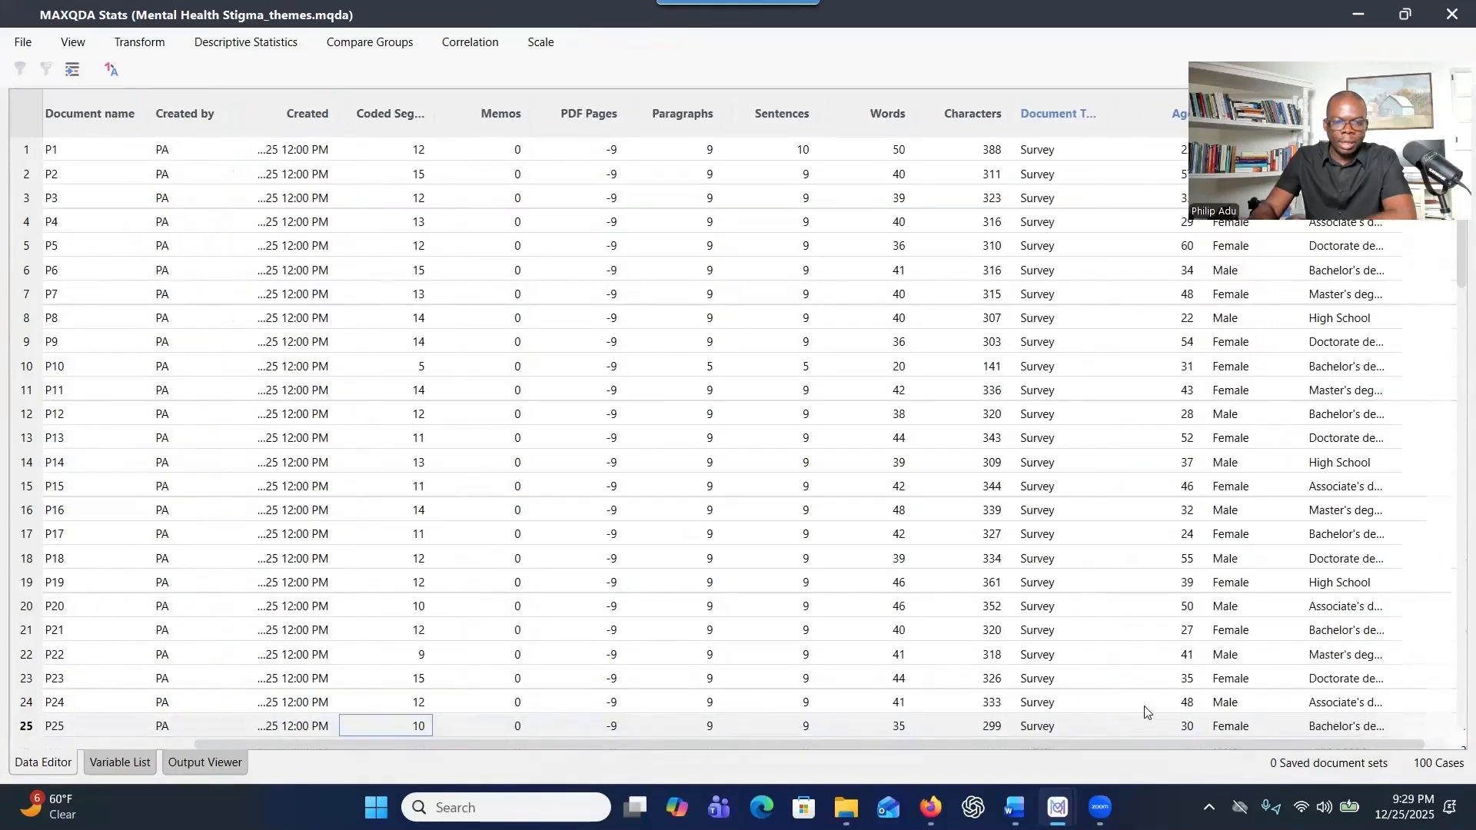
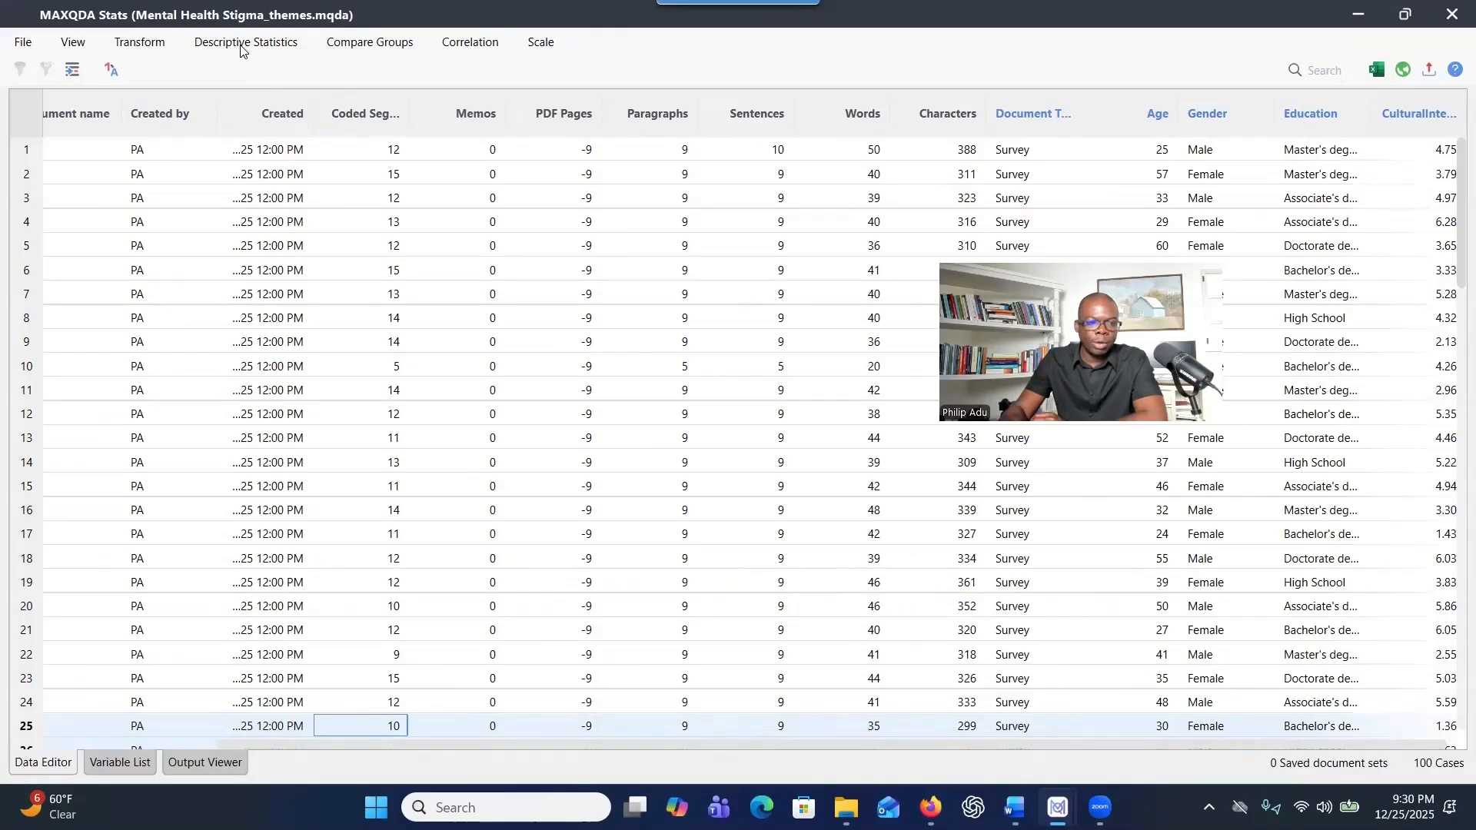
# Run a Frequencies analysis on the variables Gender and Education.
pyautogui.click(241, 44)
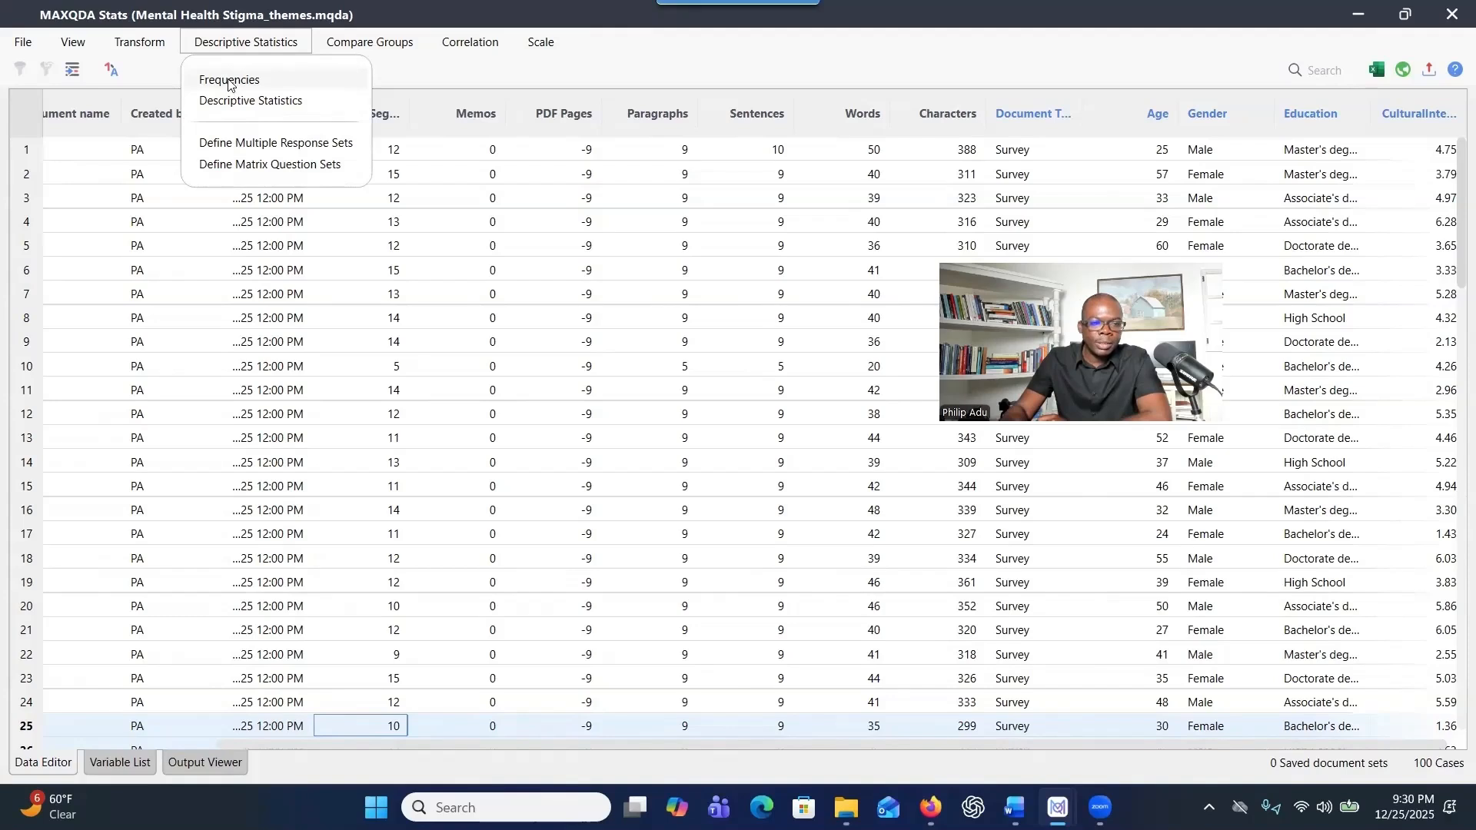
pyautogui.click(228, 80)
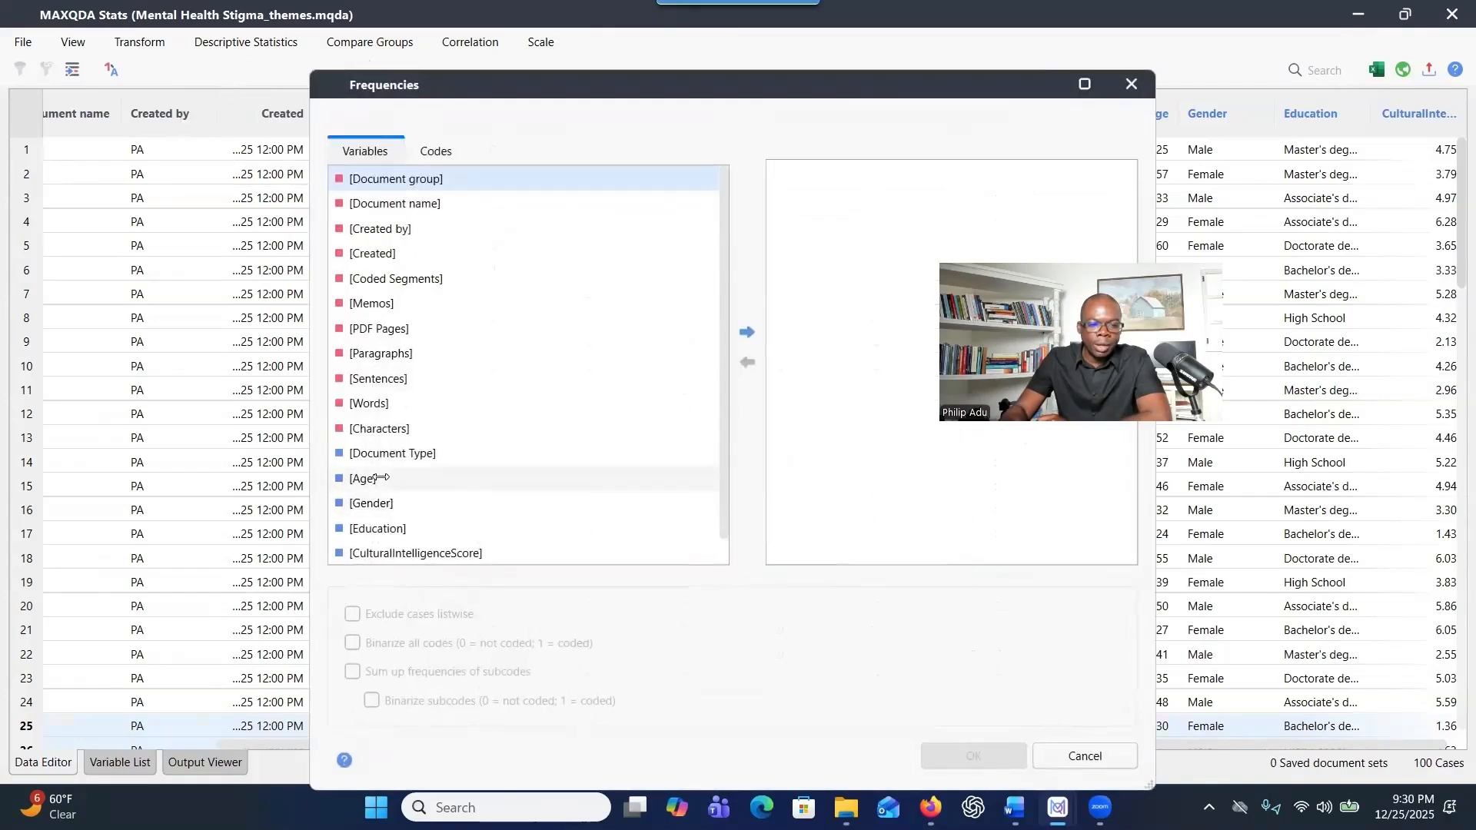
pyautogui.click(383, 508)
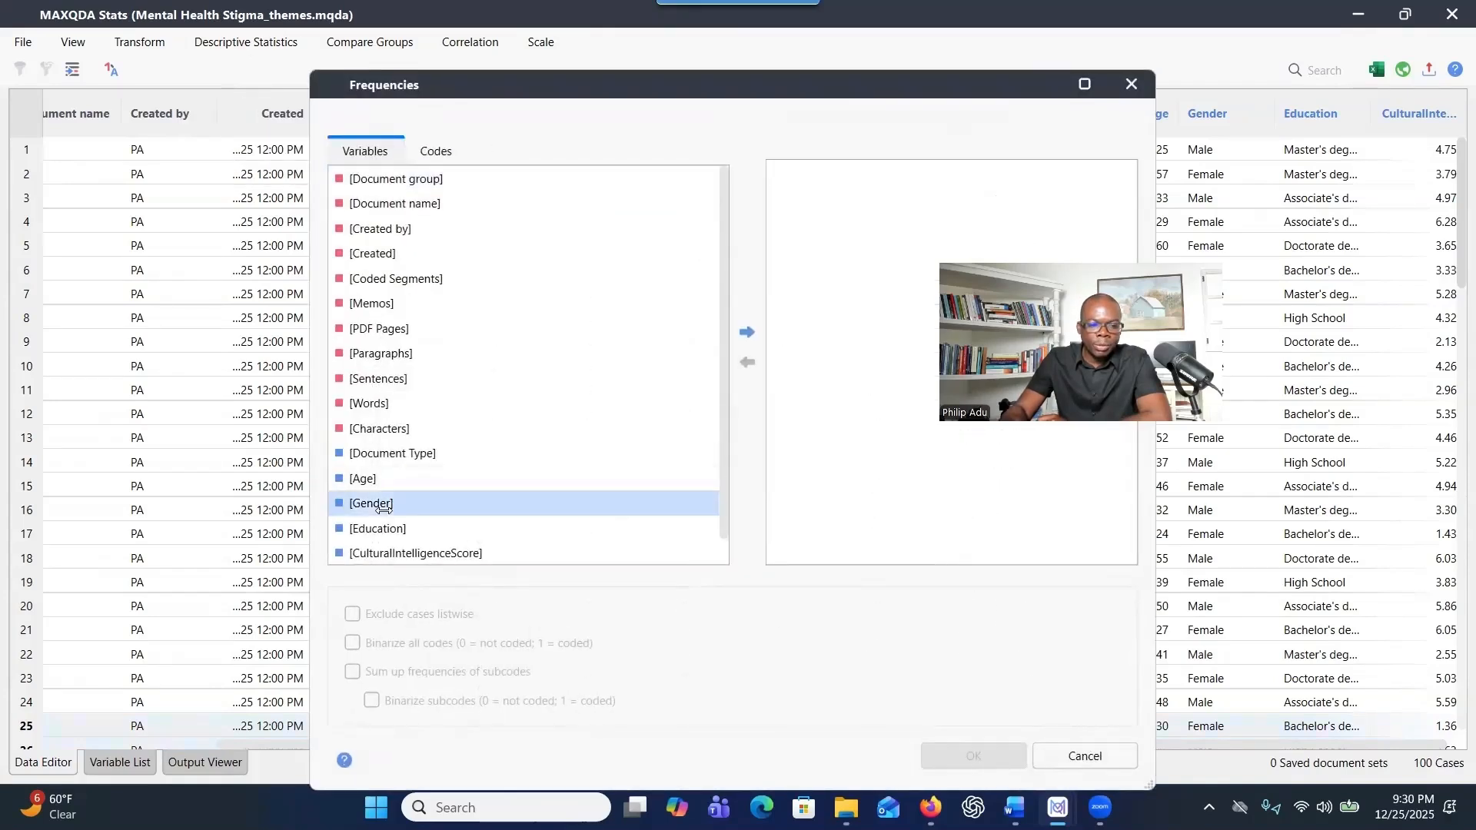
pyautogui.click(746, 331)
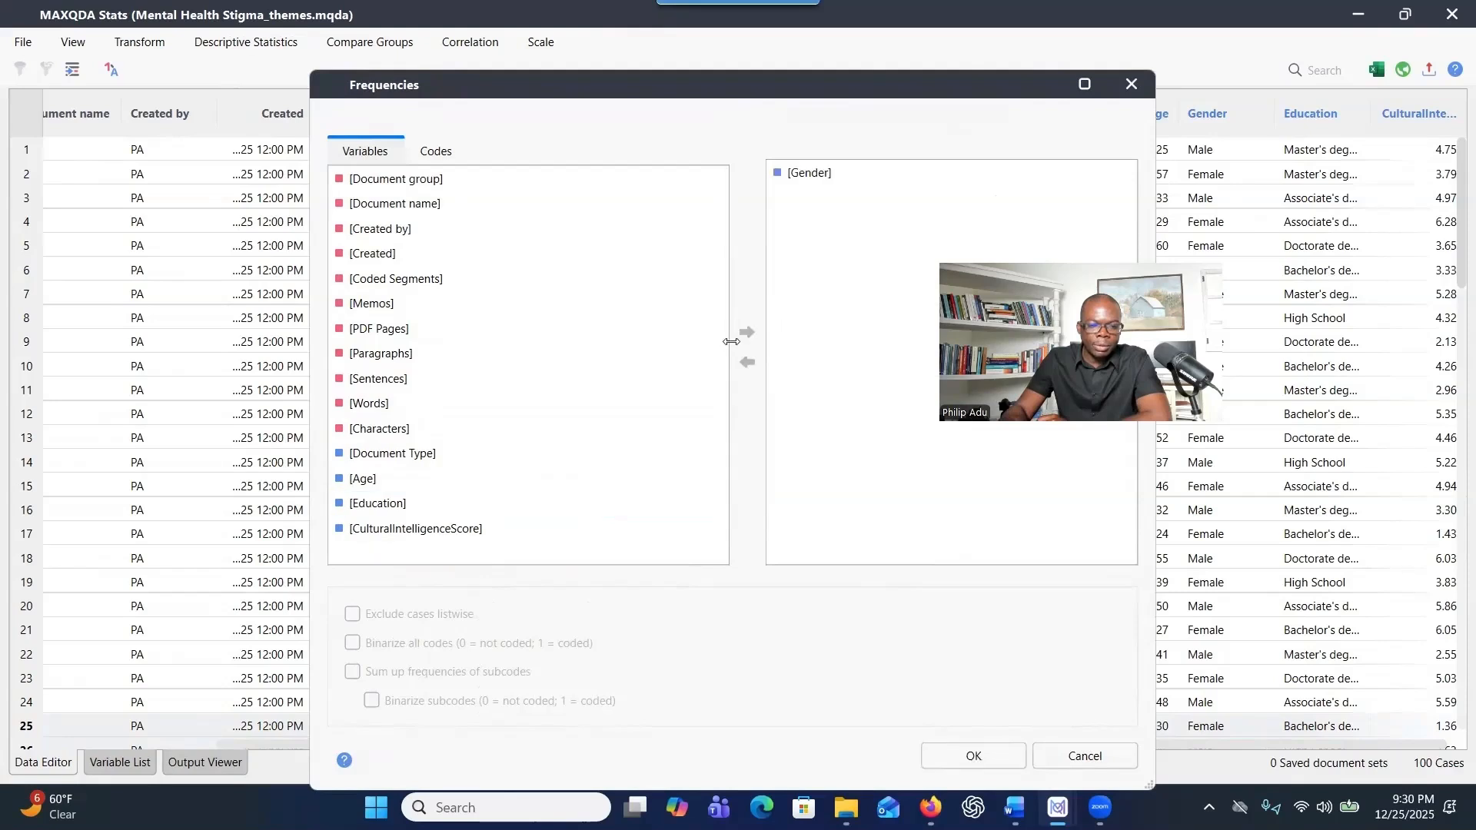
pyautogui.click(415, 505)
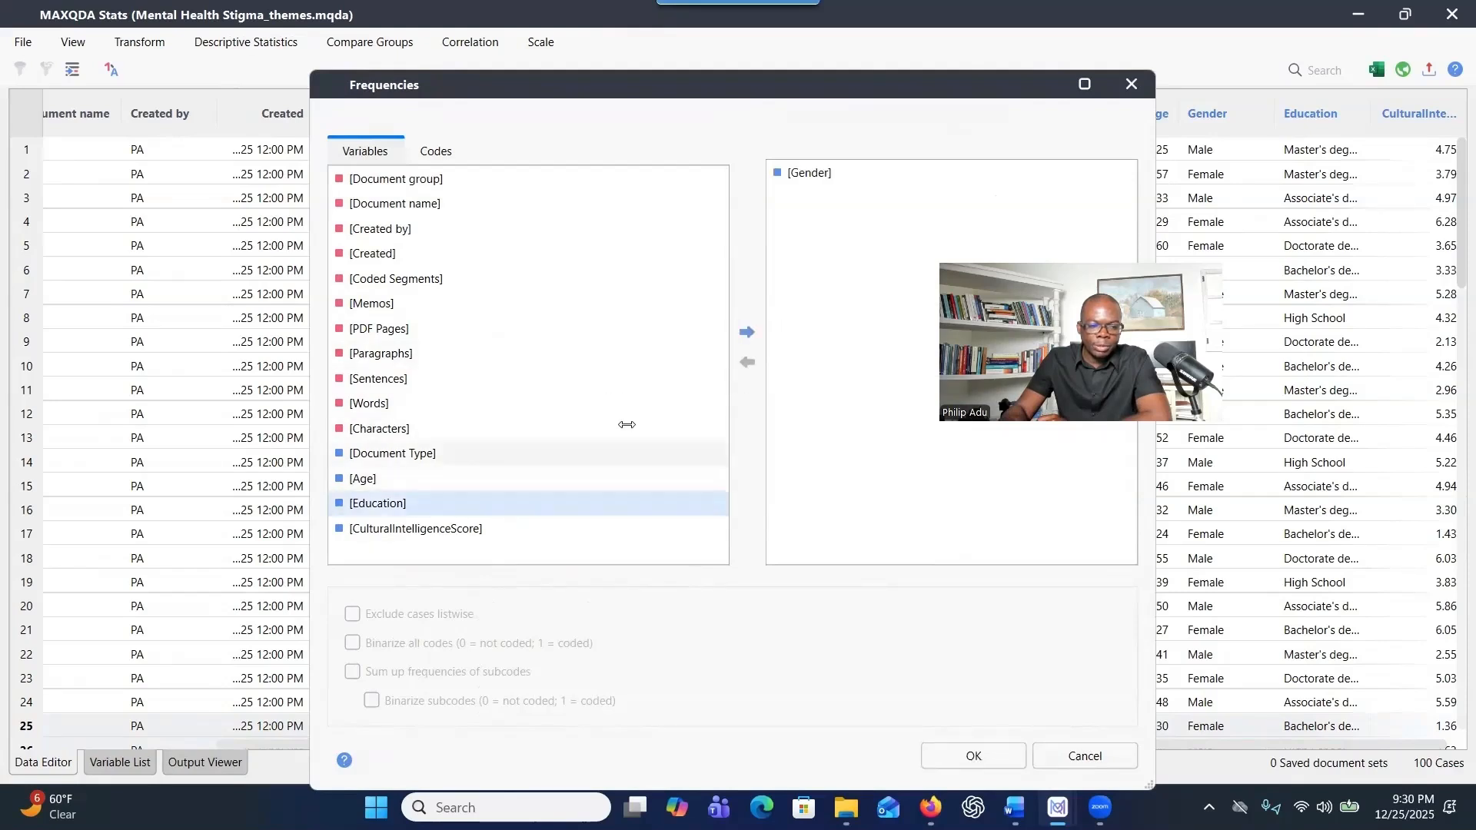
pyautogui.click(746, 332)
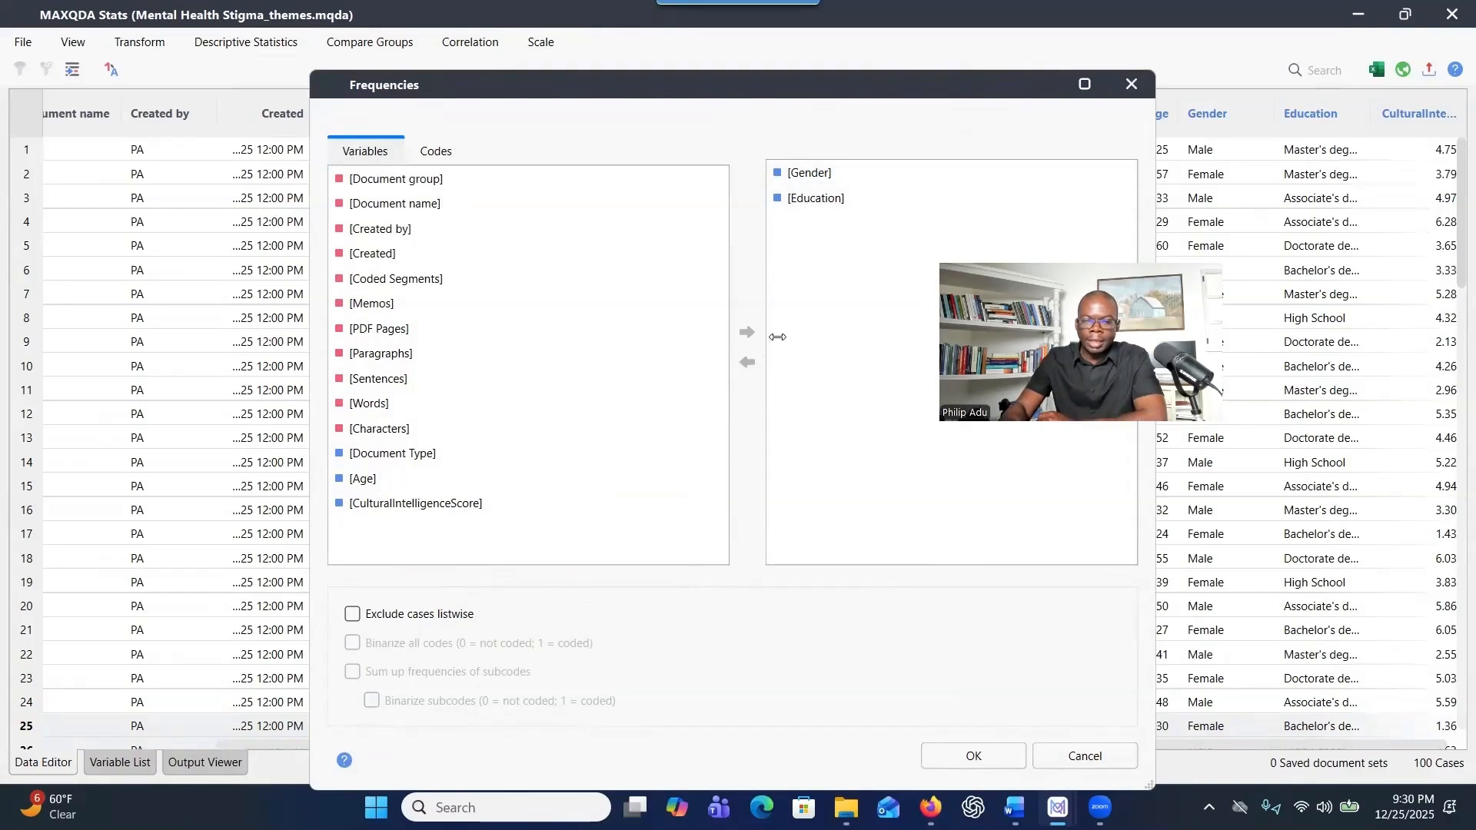
pyautogui.click(964, 762)
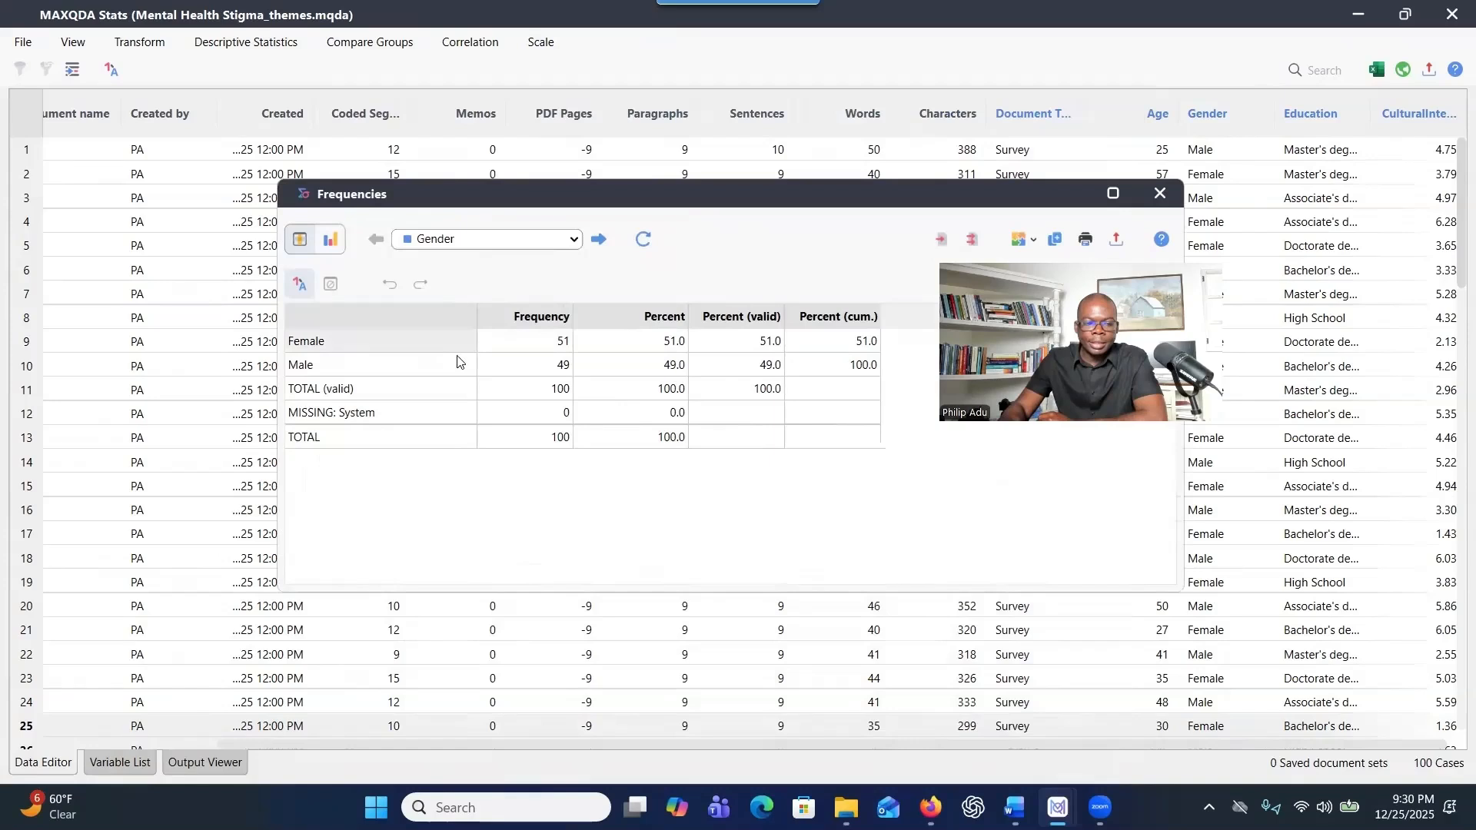
# Show the Education frequencies as a column chart labelled with both percentages and counts.
pyautogui.click(533, 244)
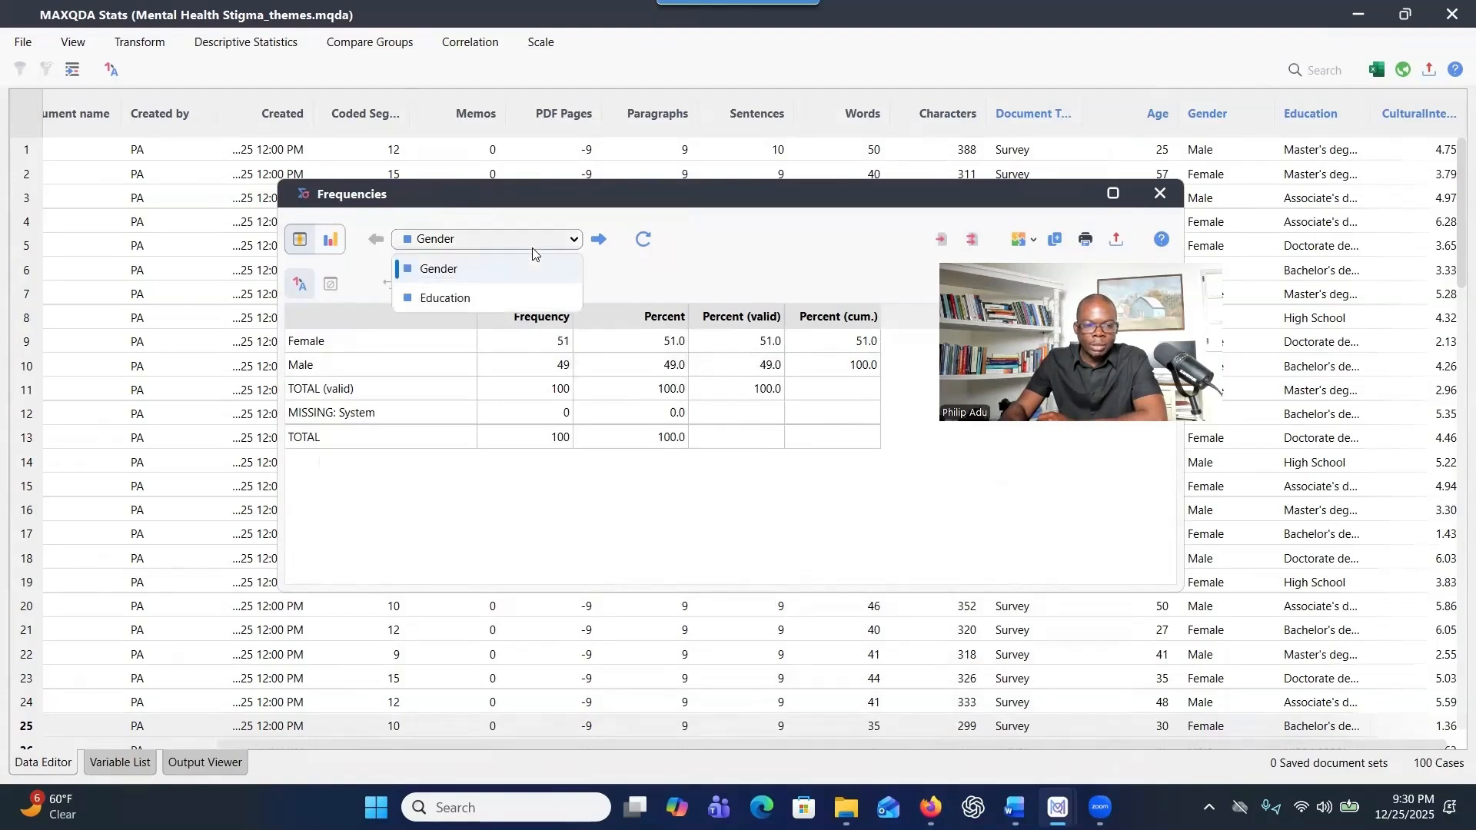
pyautogui.click(498, 299)
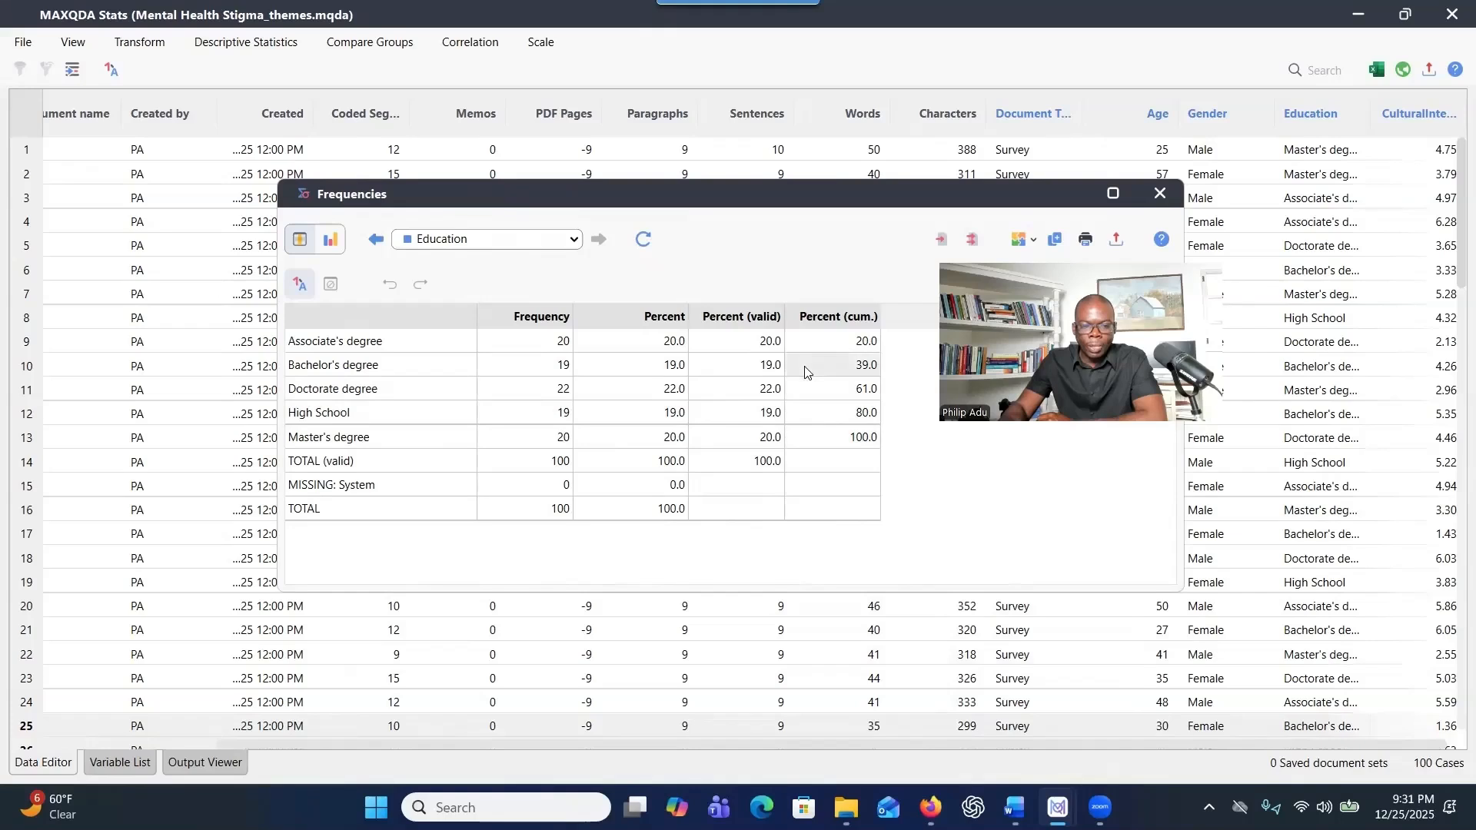
pyautogui.click(331, 243)
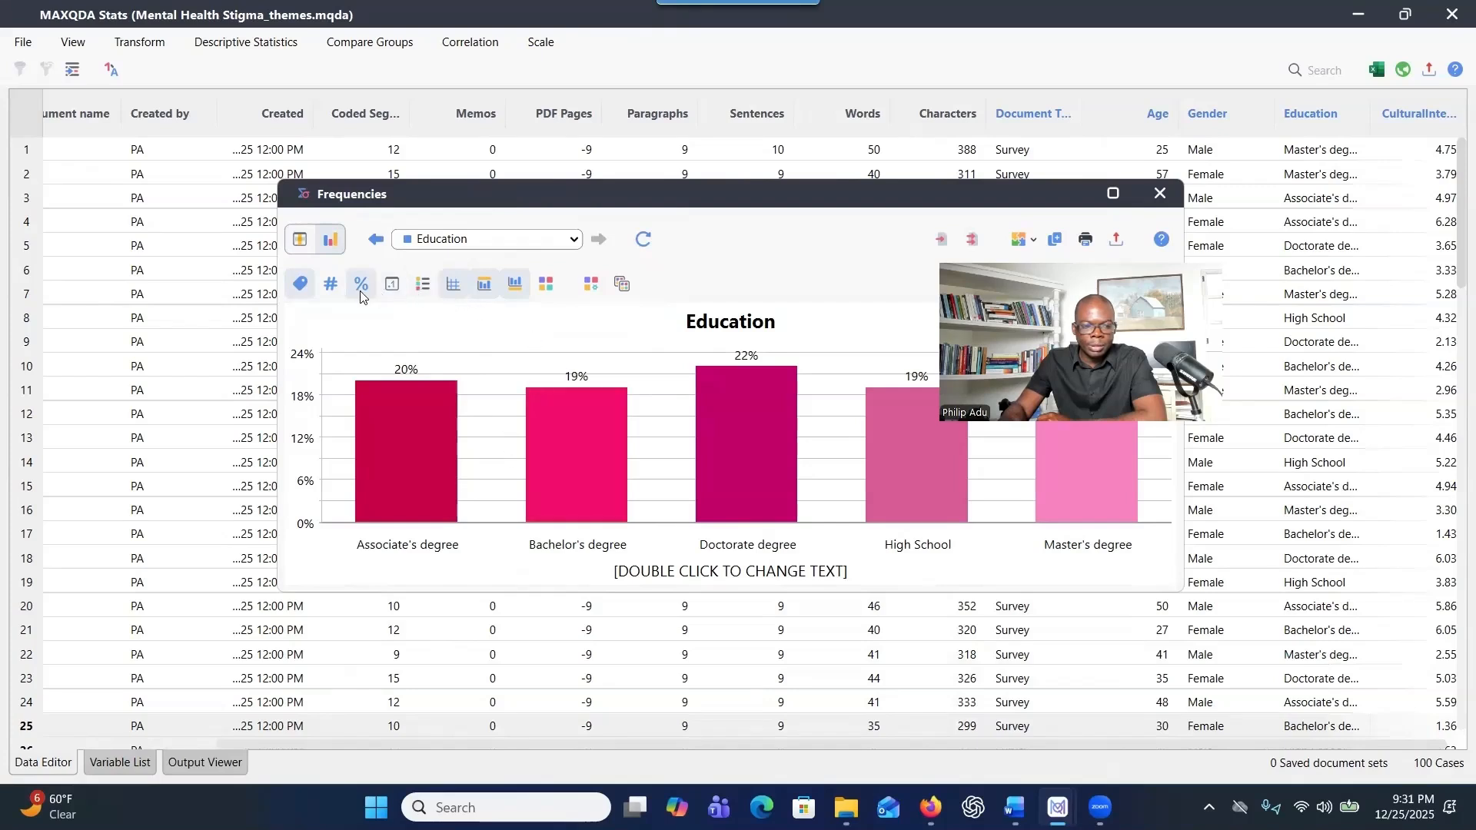
pyautogui.click(330, 284)
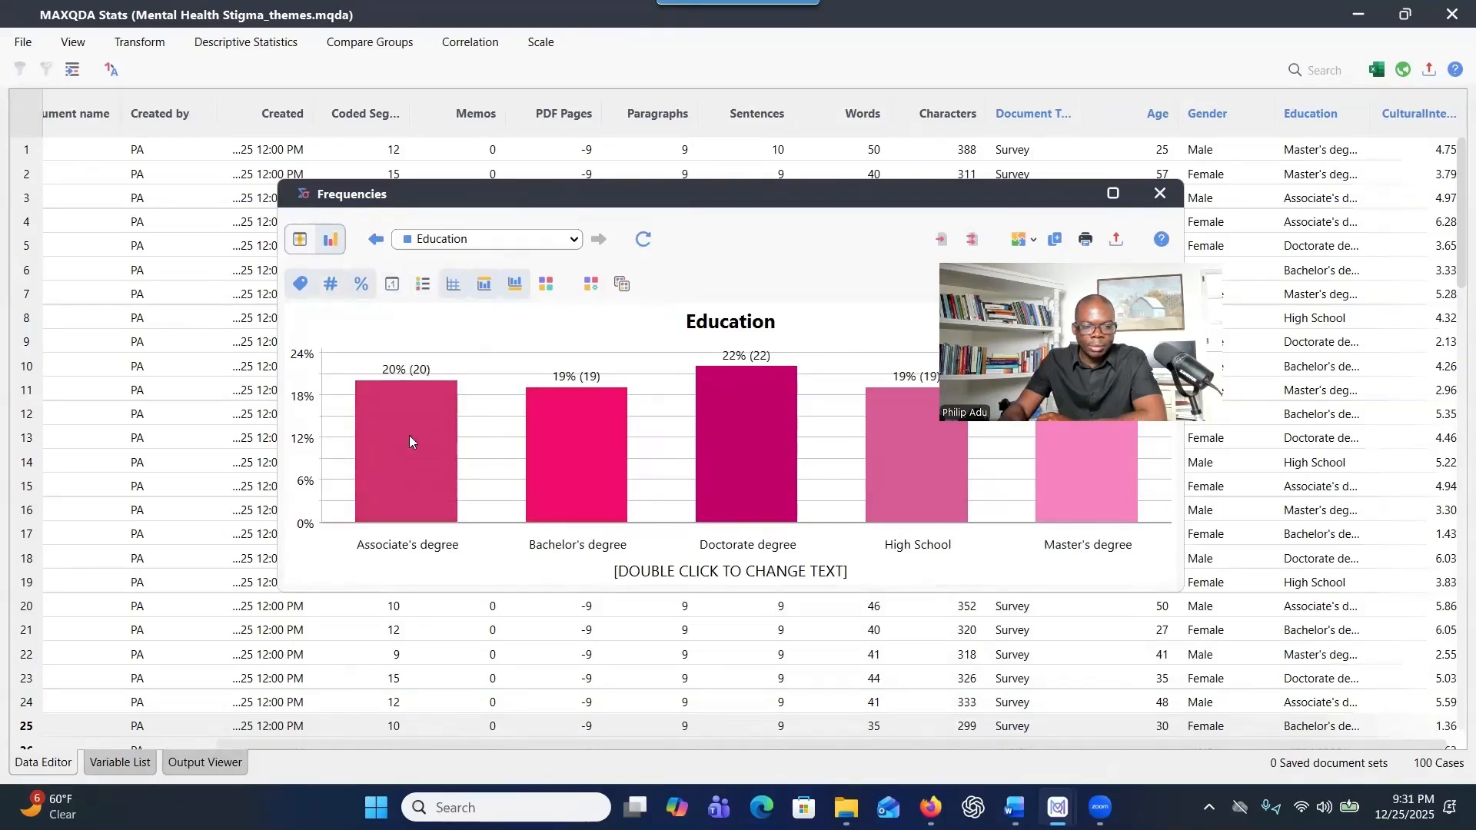
pyautogui.click(361, 285)
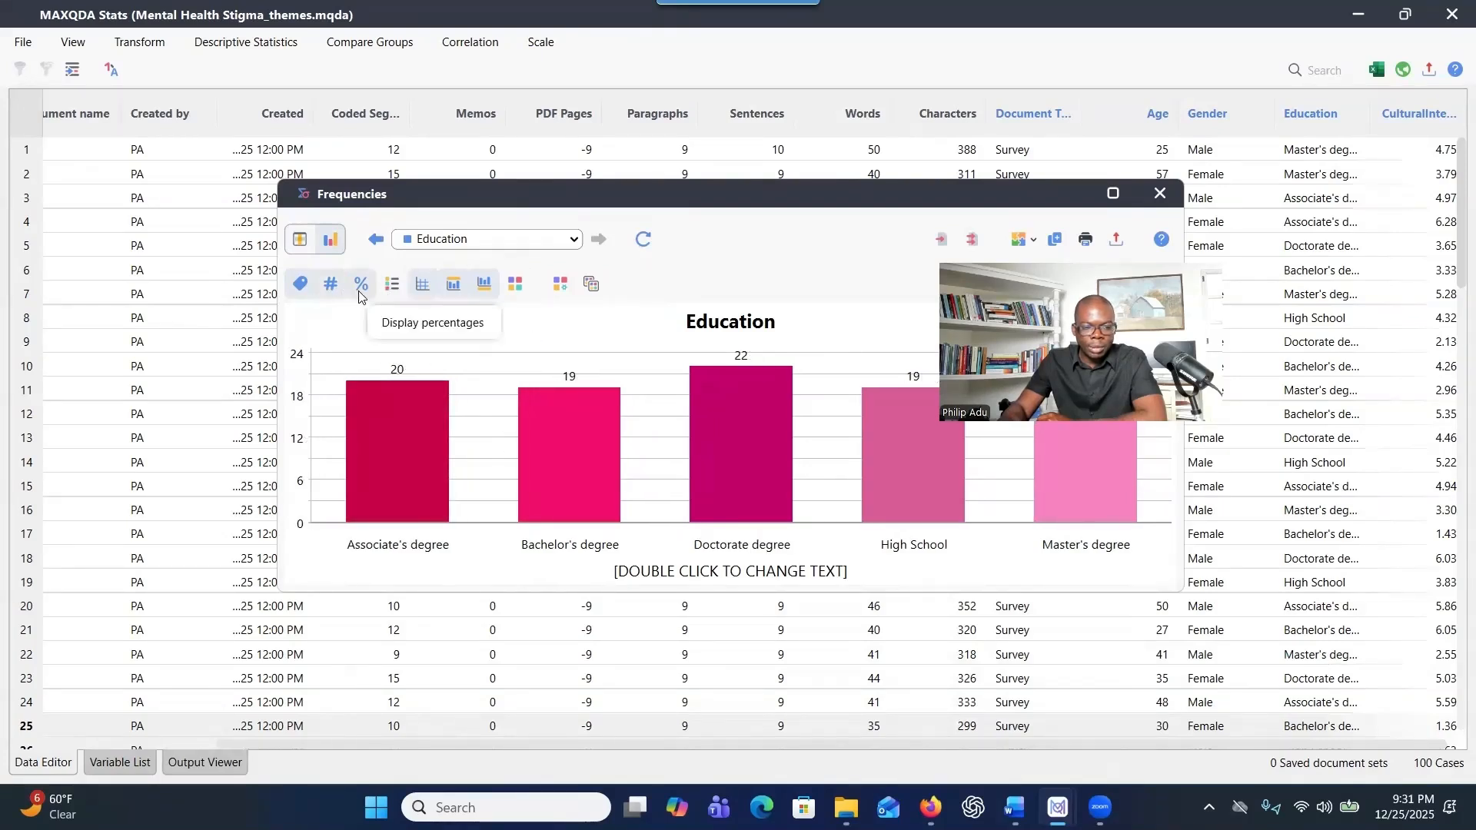
pyautogui.click(332, 289)
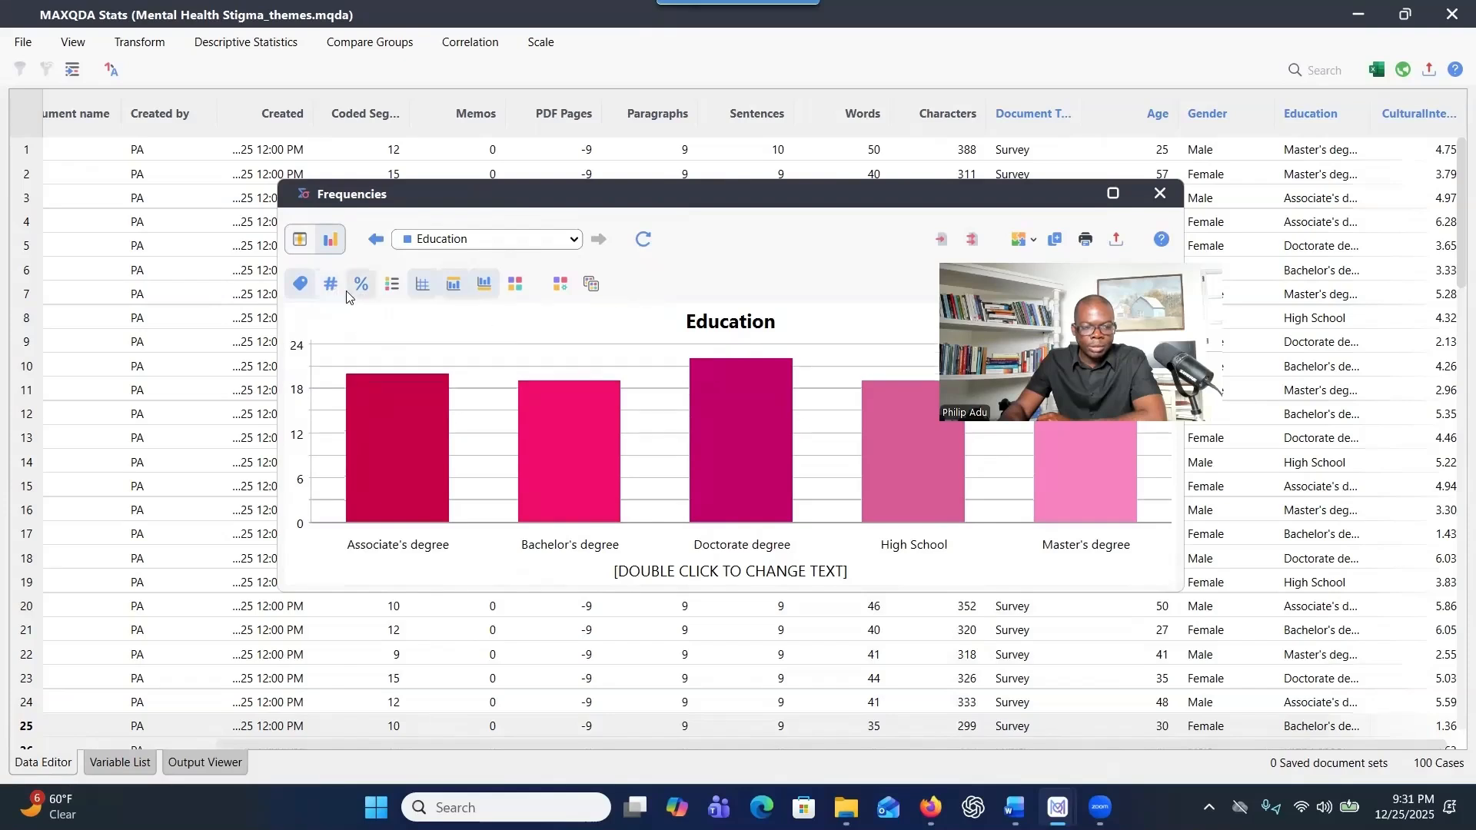
pyautogui.click(347, 295)
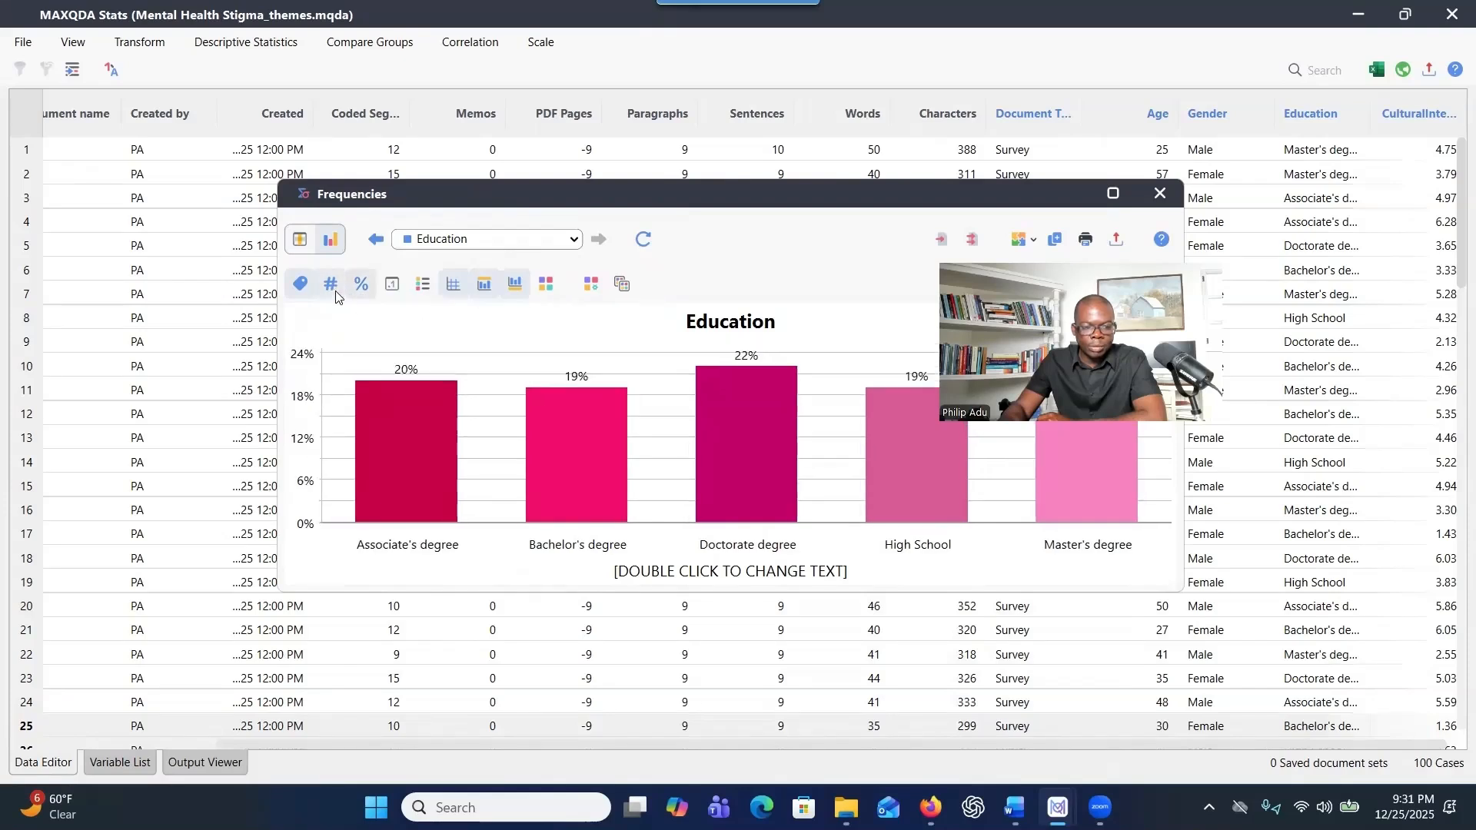
pyautogui.click(335, 295)
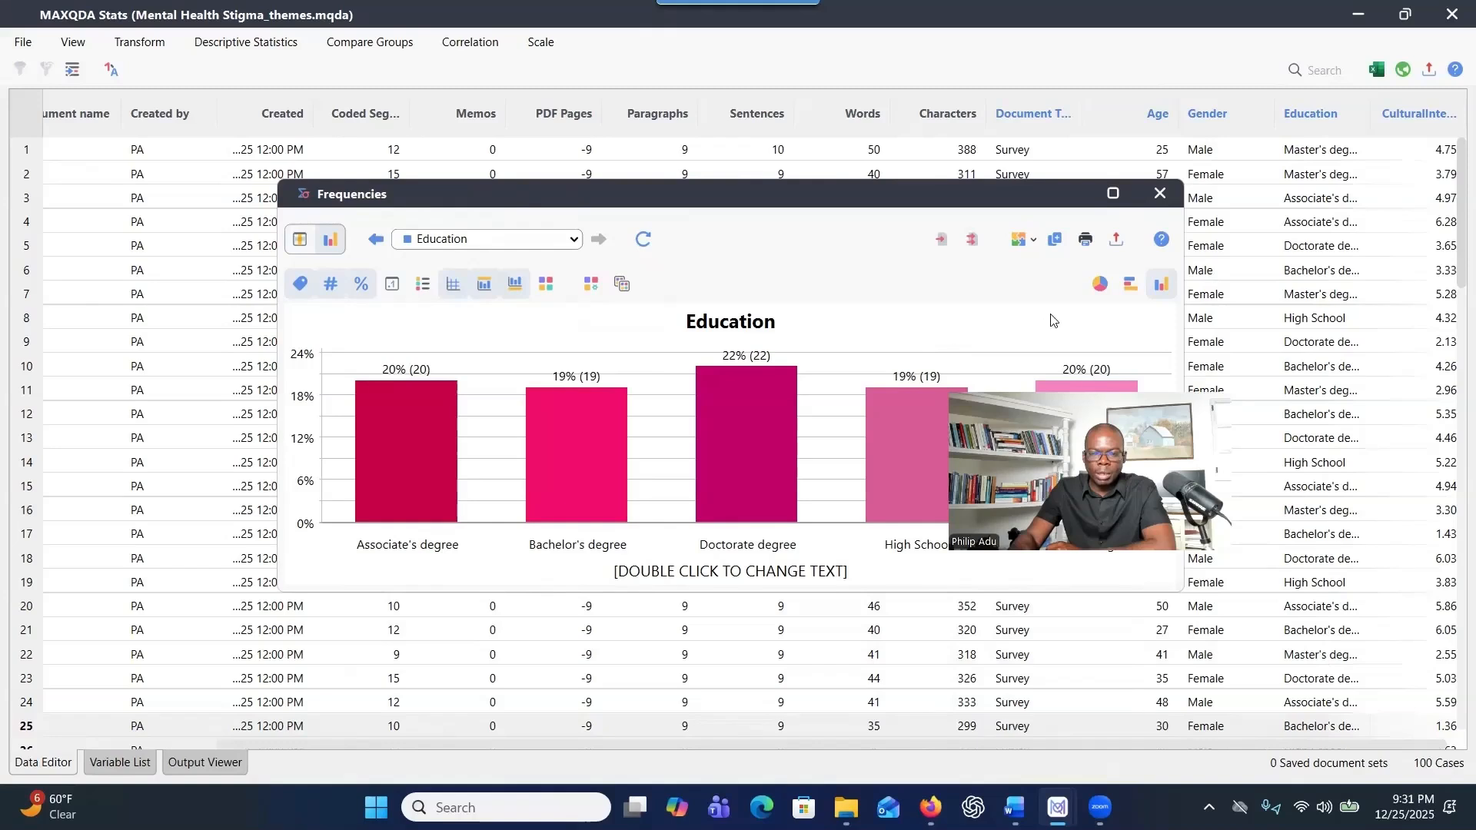
# Turn the Education chart into a pie chart coloured in green shades, and close the Frequencies results.
pyautogui.click(1100, 283)
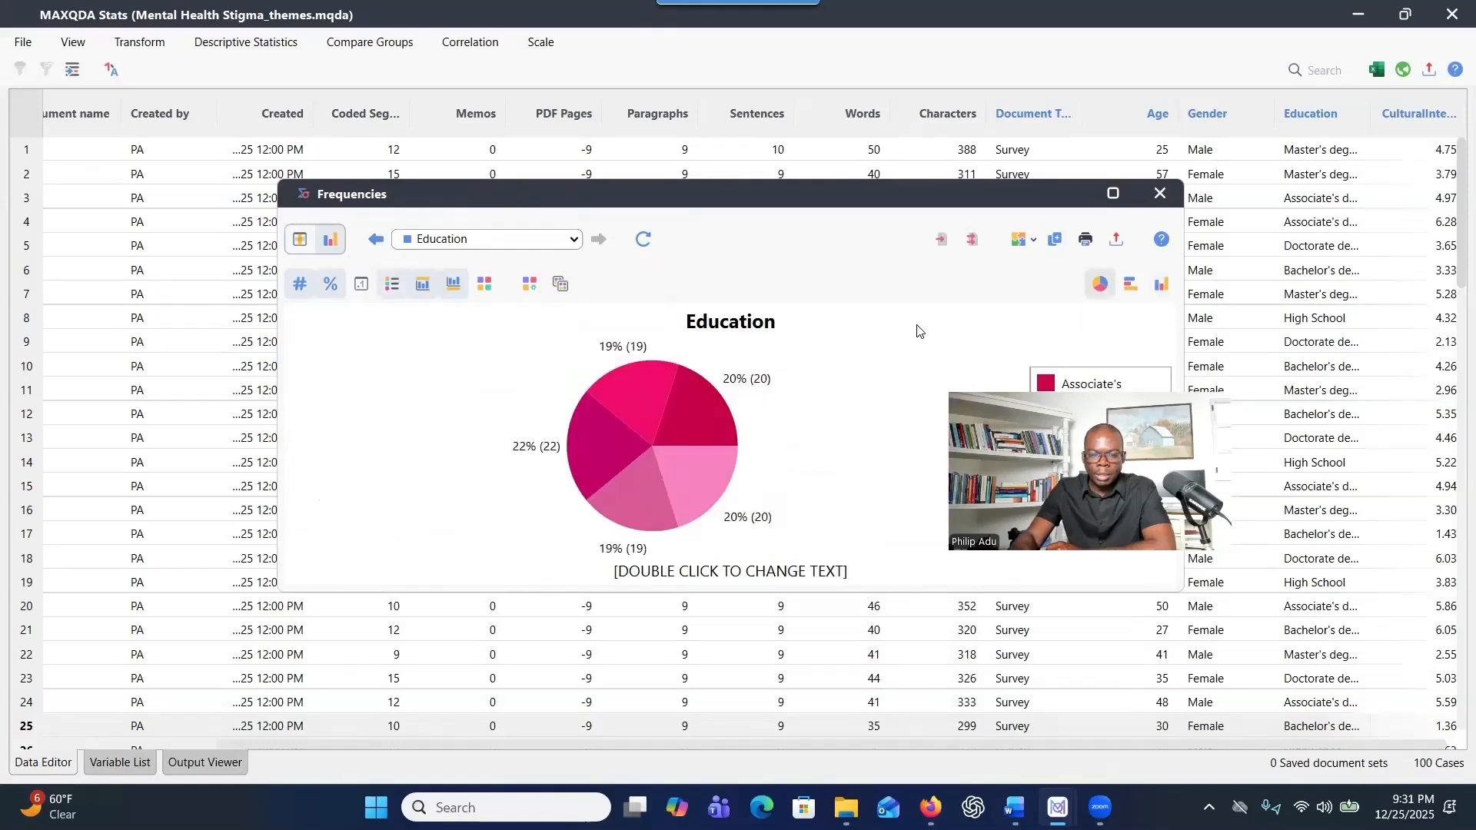
pyautogui.click(1130, 283)
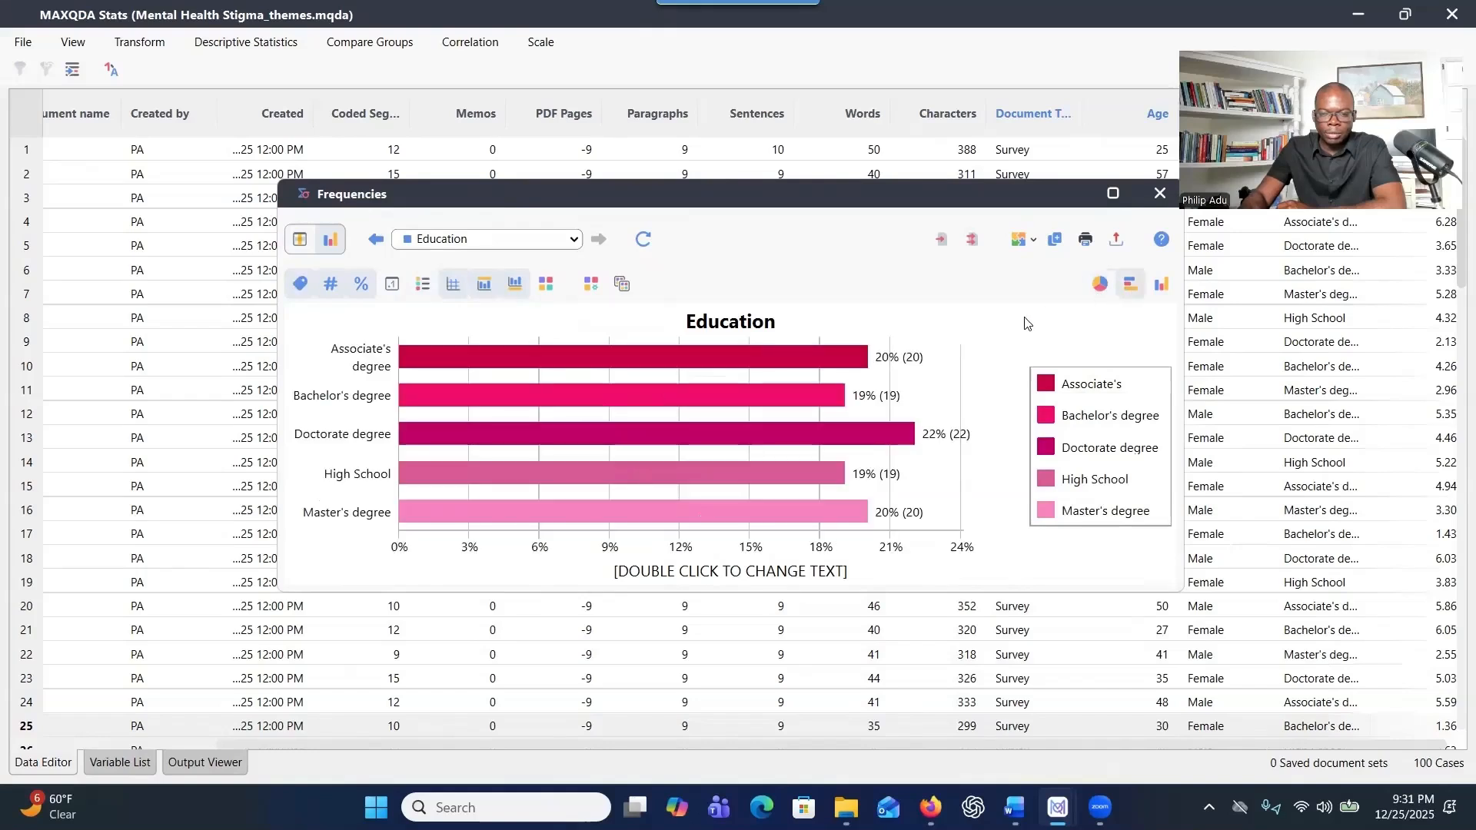
pyautogui.click(1103, 286)
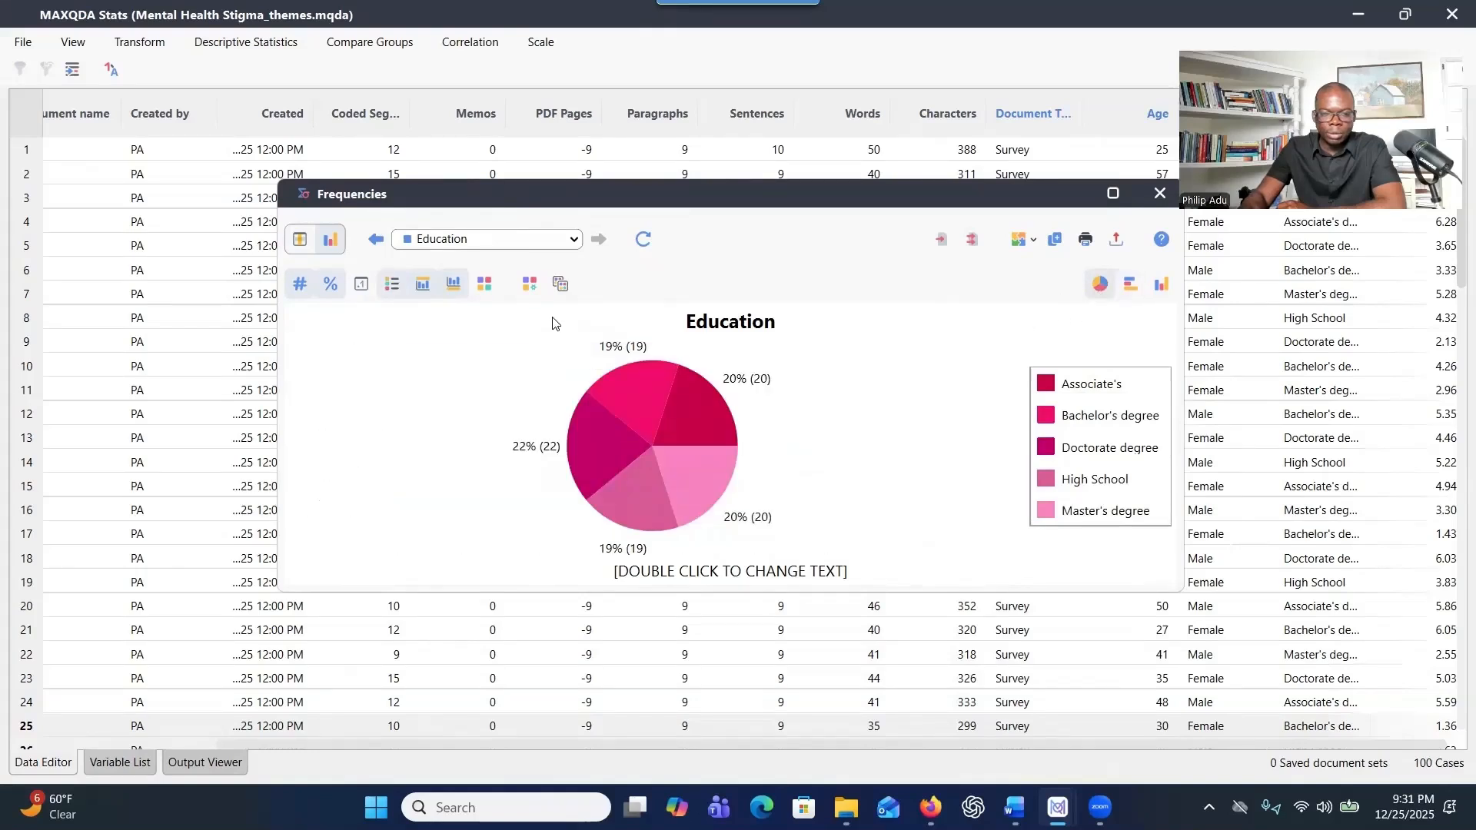
pyautogui.click(492, 285)
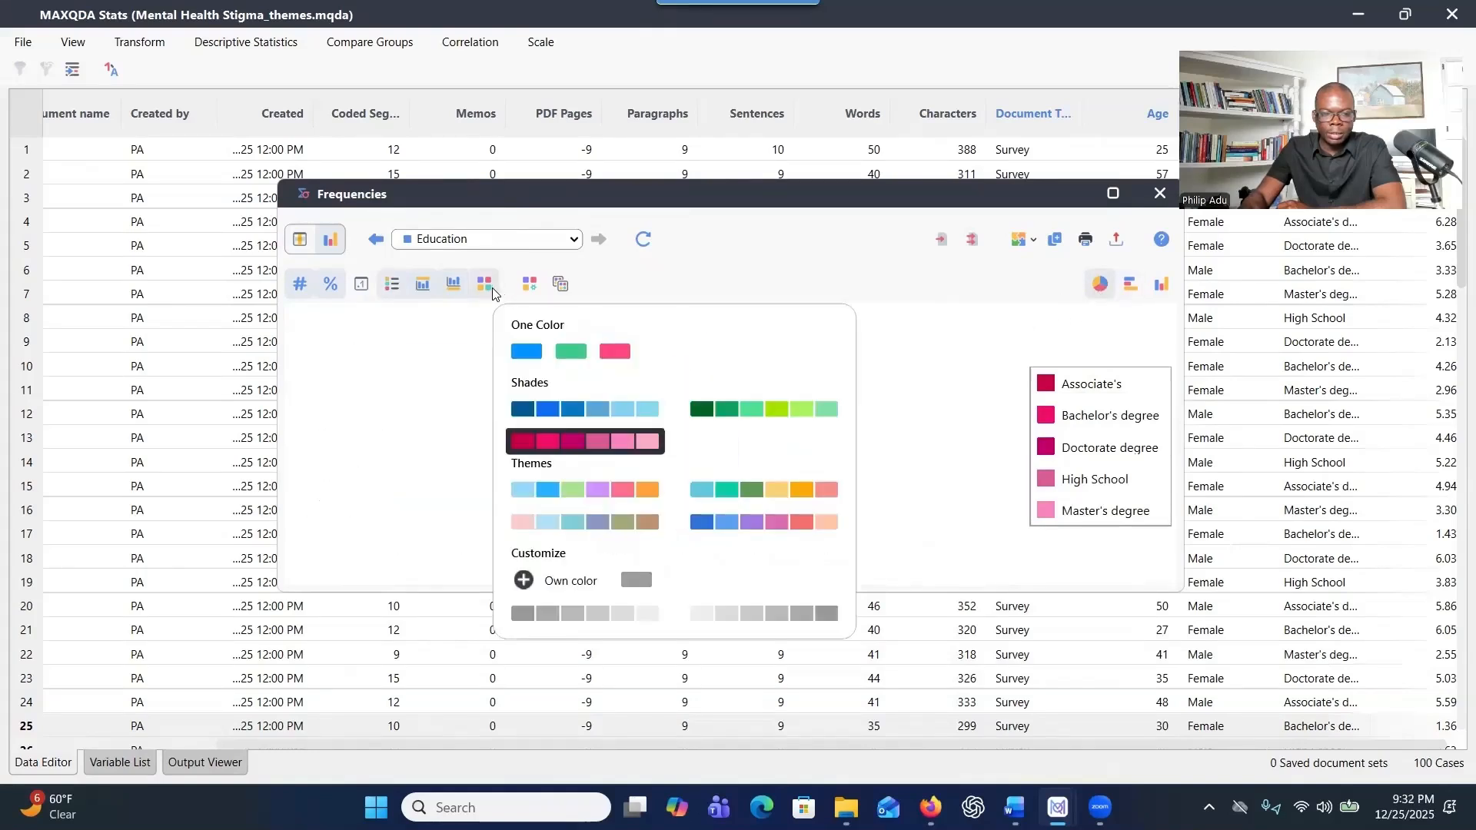
pyautogui.click(723, 409)
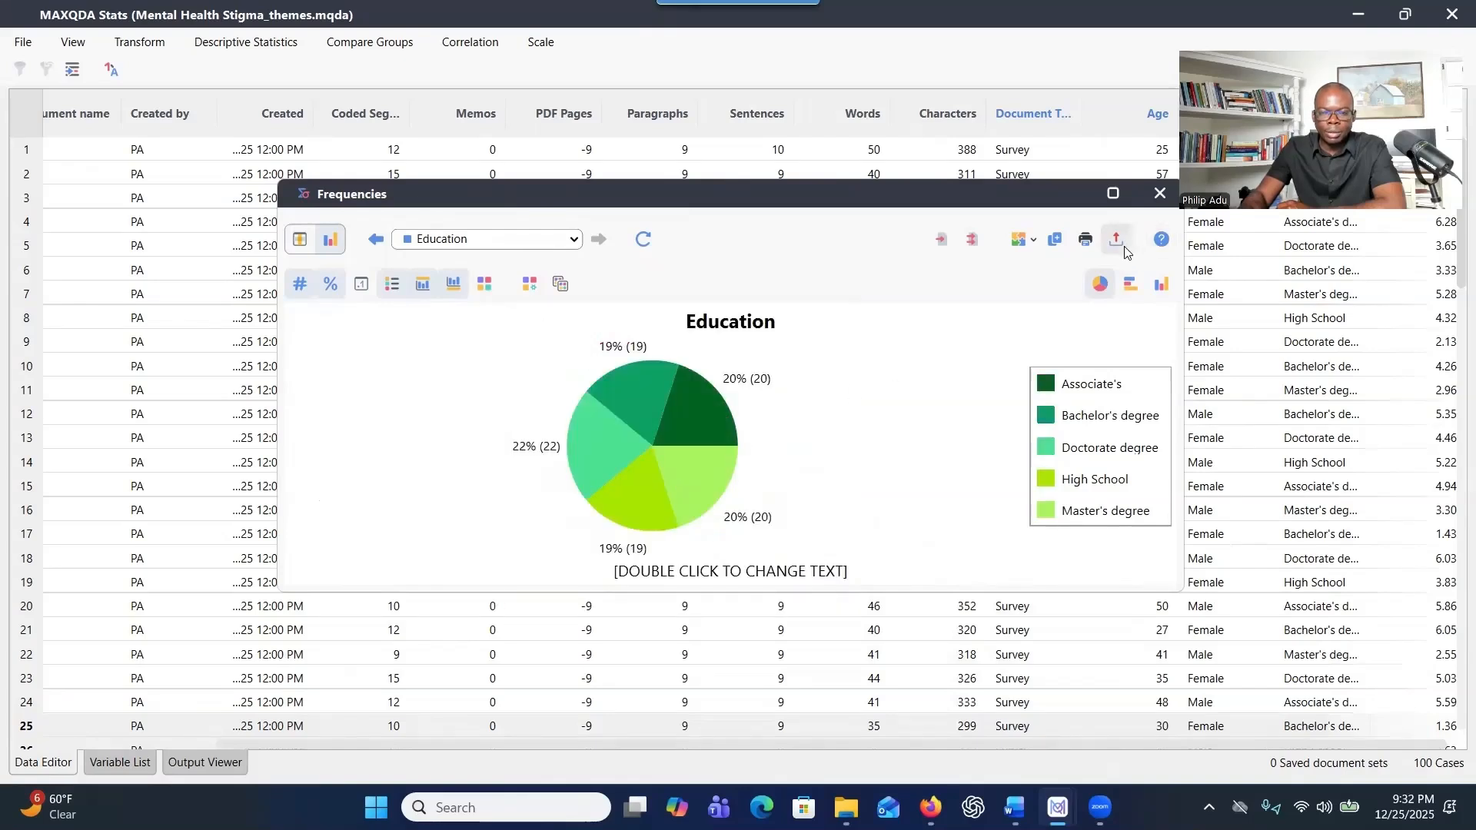
pyautogui.moveTo(961, 194); pyautogui.dragTo(783, 199)
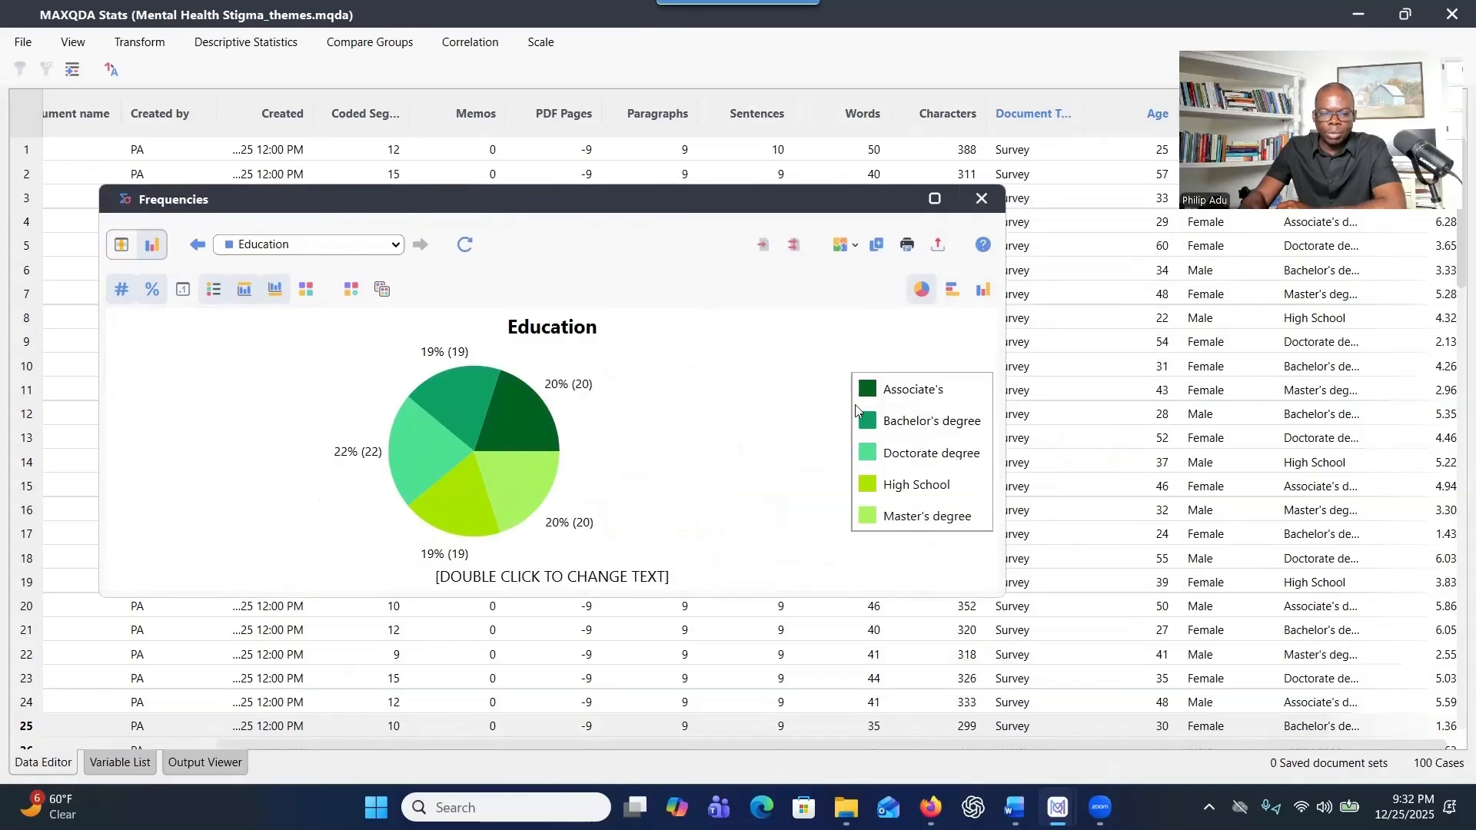
pyautogui.click(983, 200)
# Run Descriptive Statistics on Age and CulturalIntelligenceScore with the mean and sample standard deviation.
pyautogui.click(296, 47)
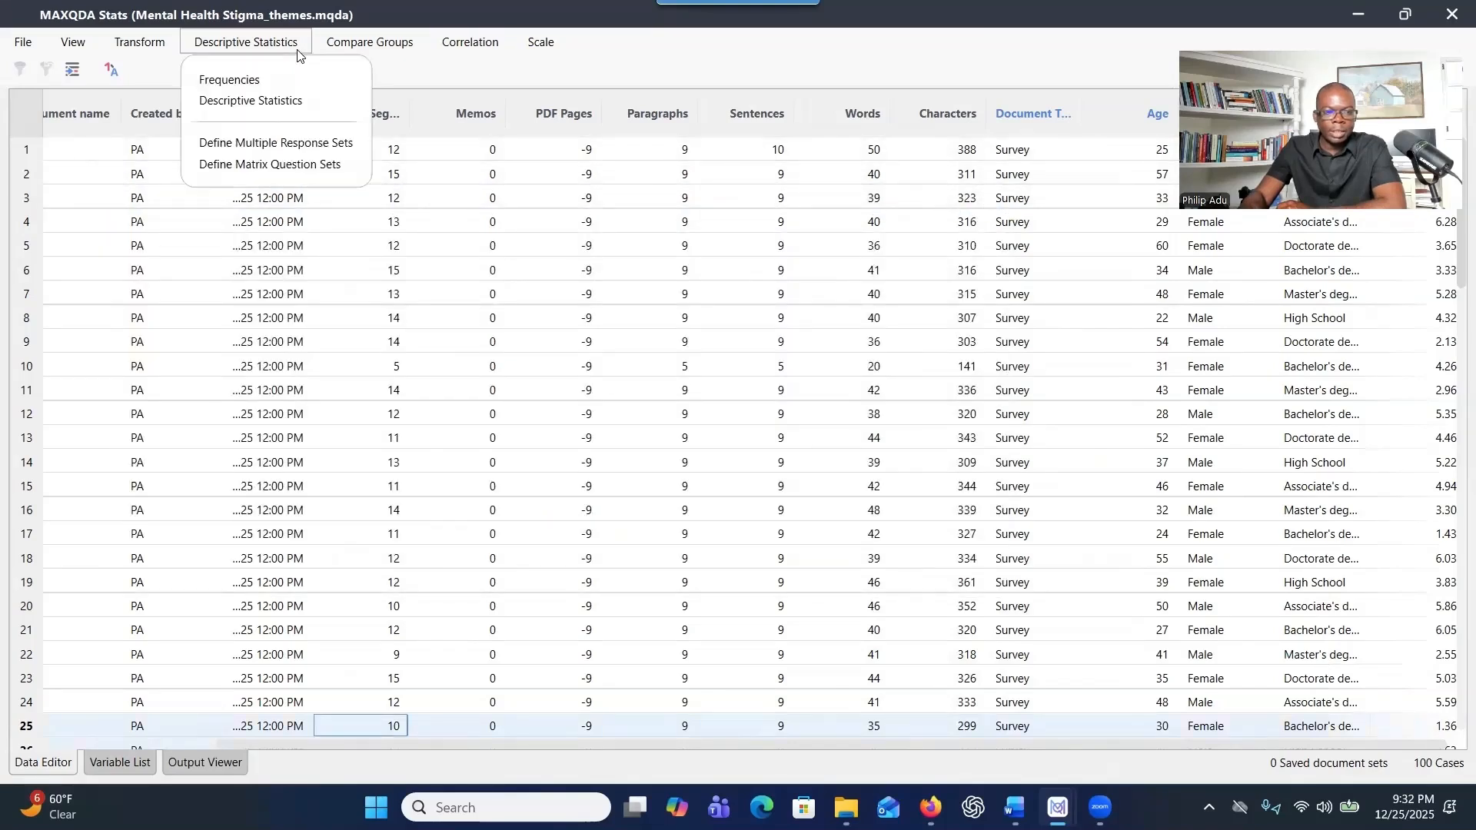
pyautogui.click(284, 103)
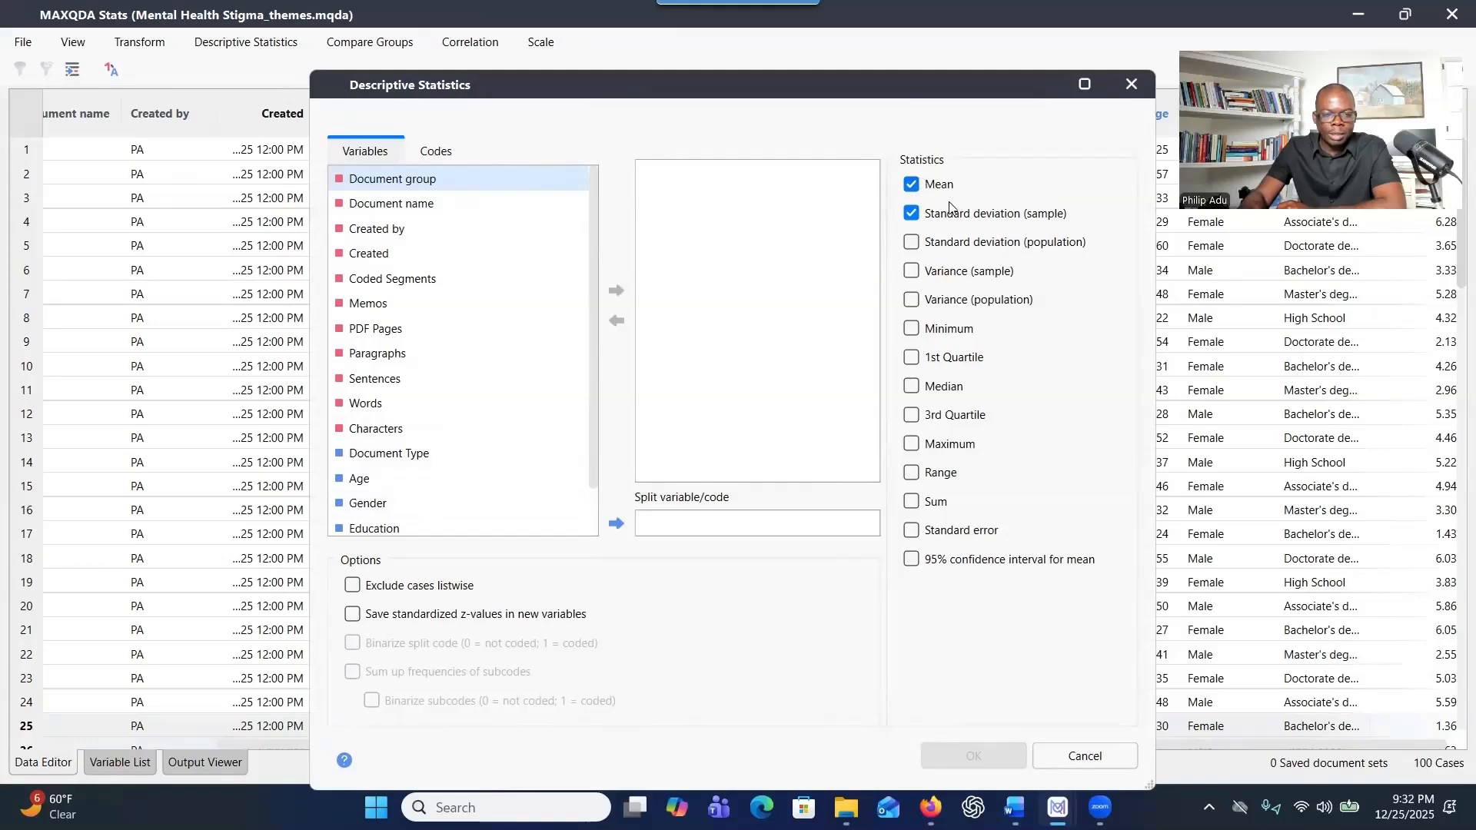
pyautogui.click(400, 487)
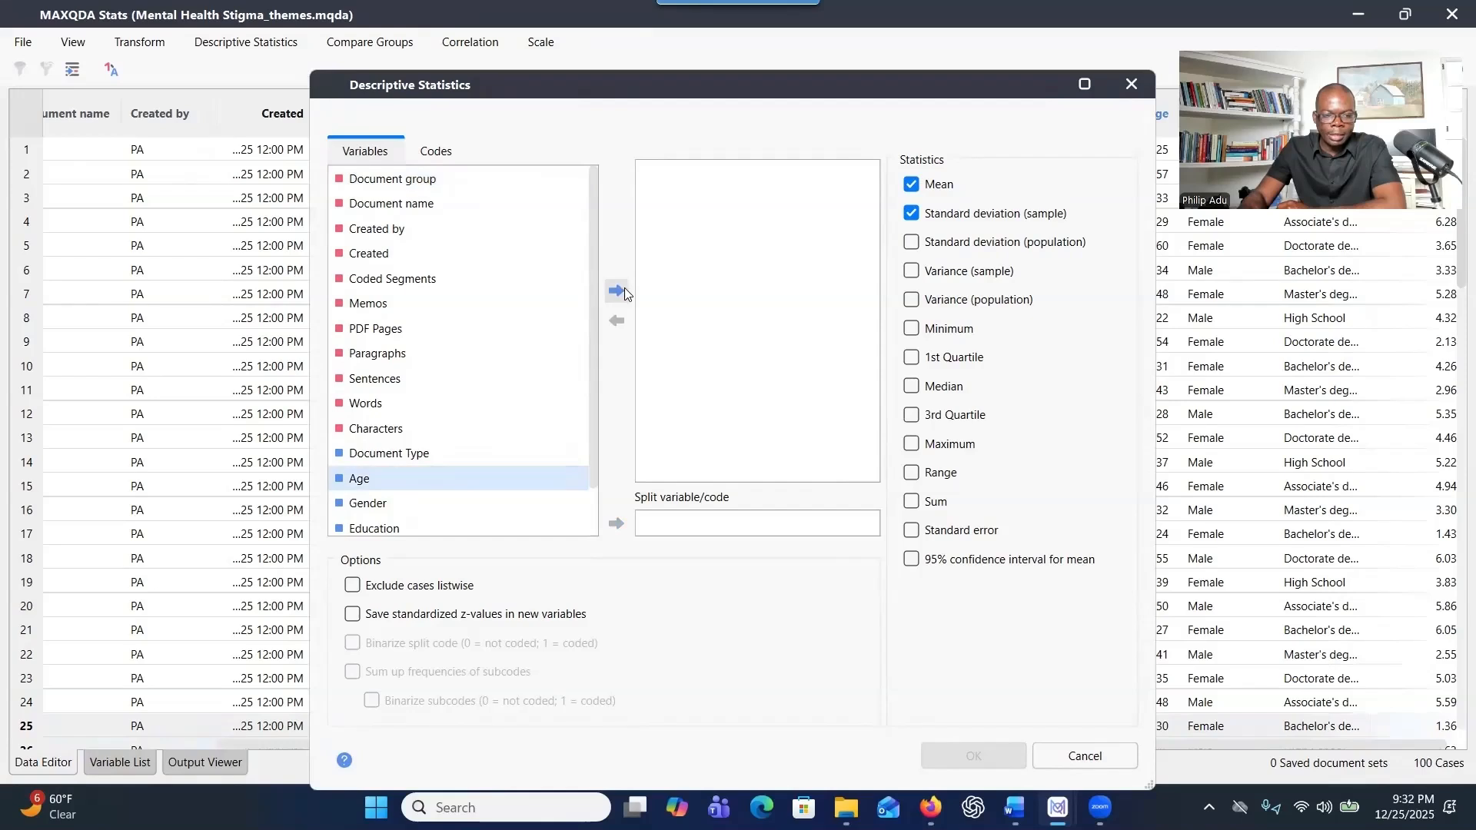
pyautogui.click(618, 290)
pyautogui.scroll(-1, 528, 410)
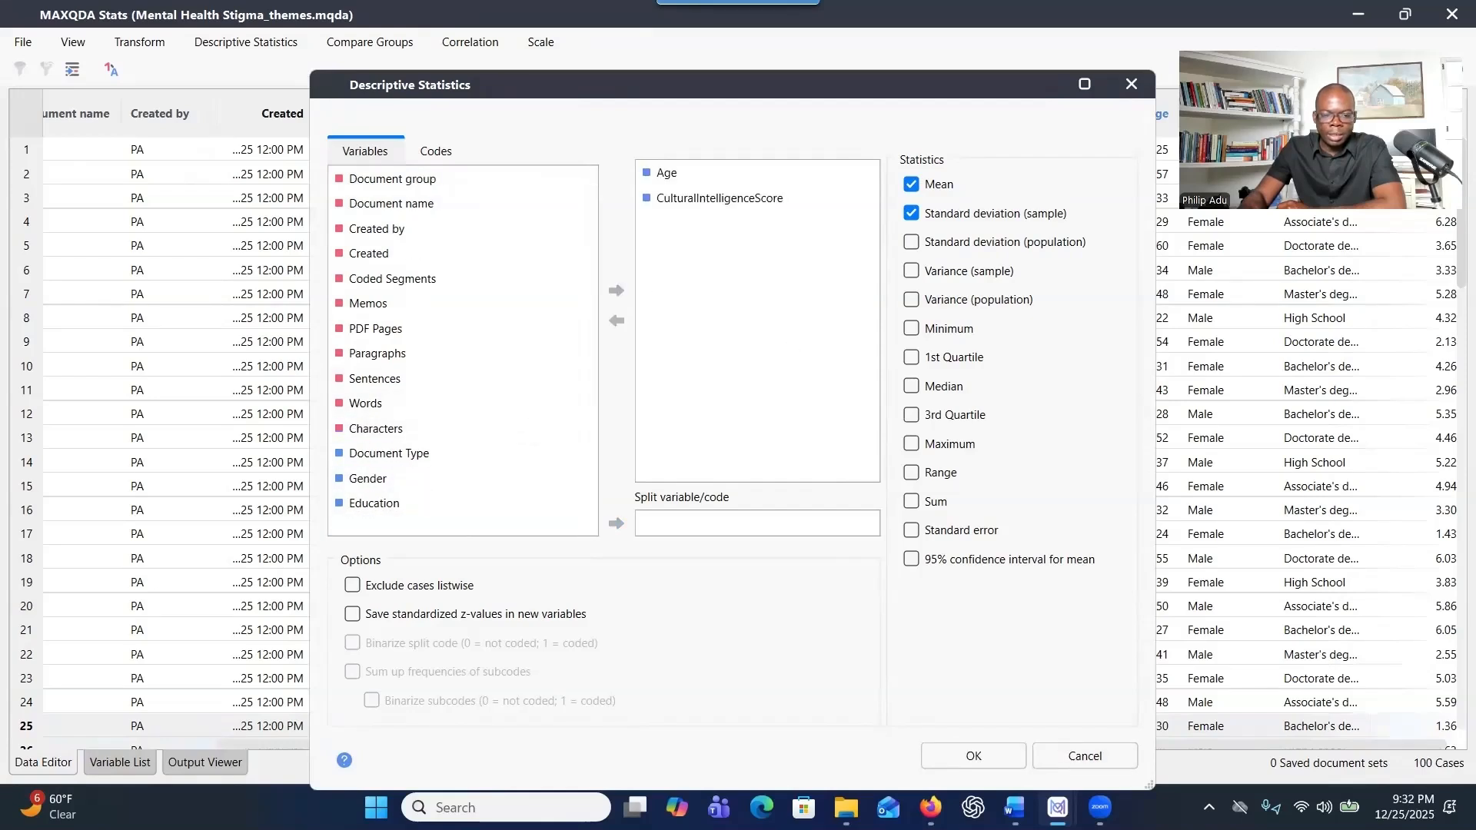
pyautogui.click(964, 760)
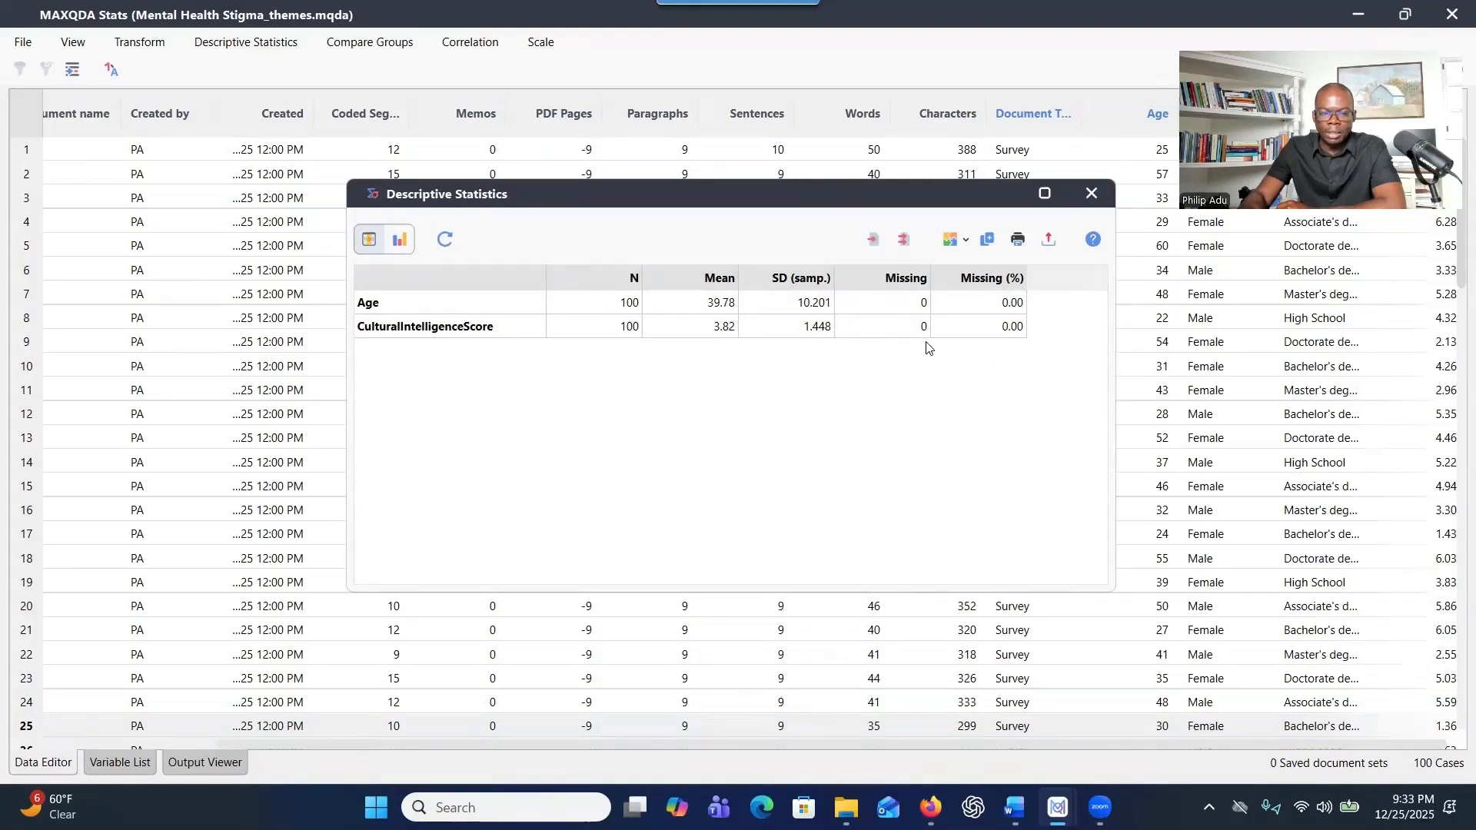
# View the box plots of Age and CulturalIntelligenceScore, first individually and then side by side in one chart.
pyautogui.click(399, 240)
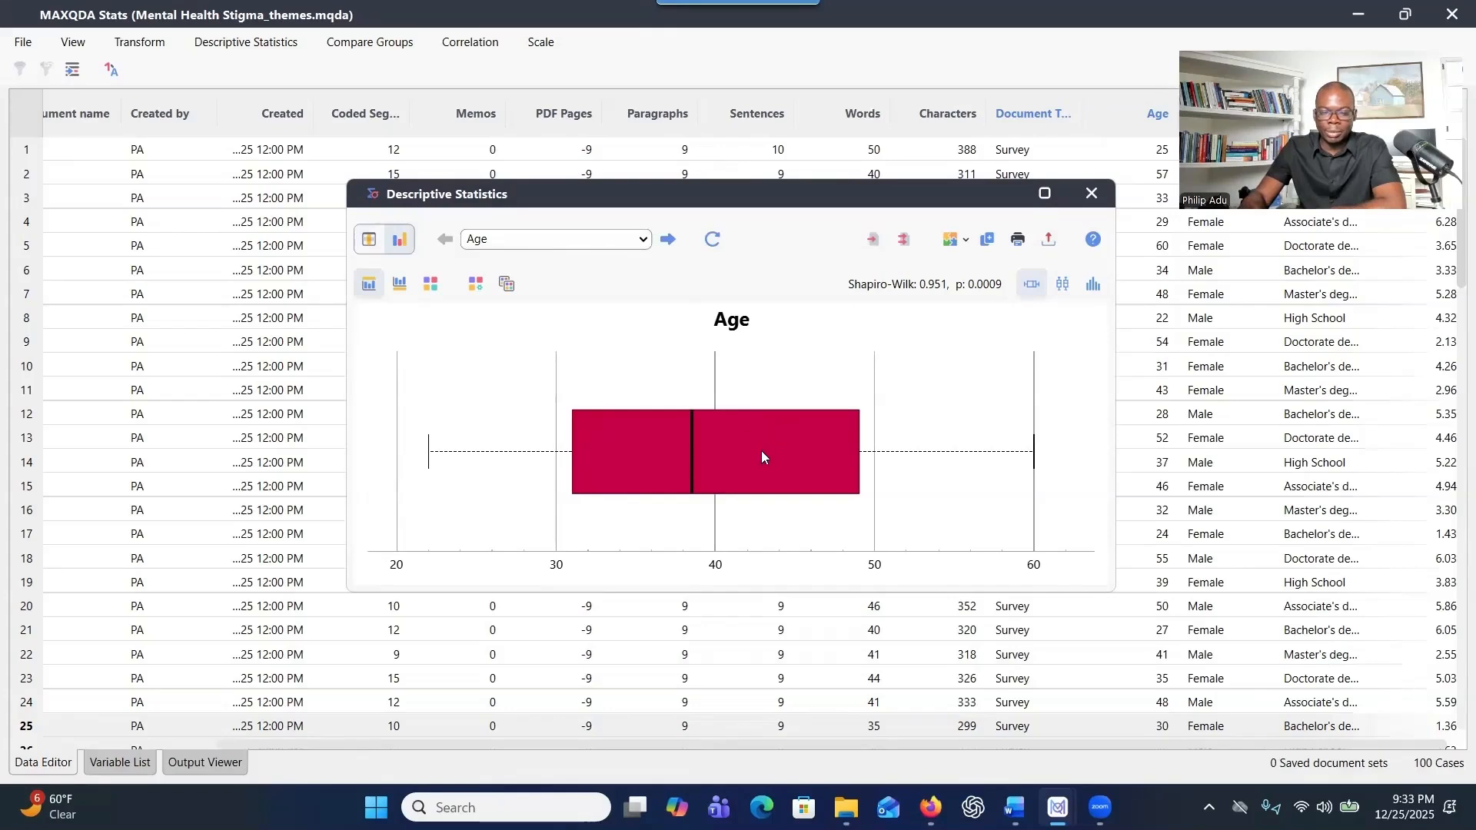
pyautogui.click(585, 239)
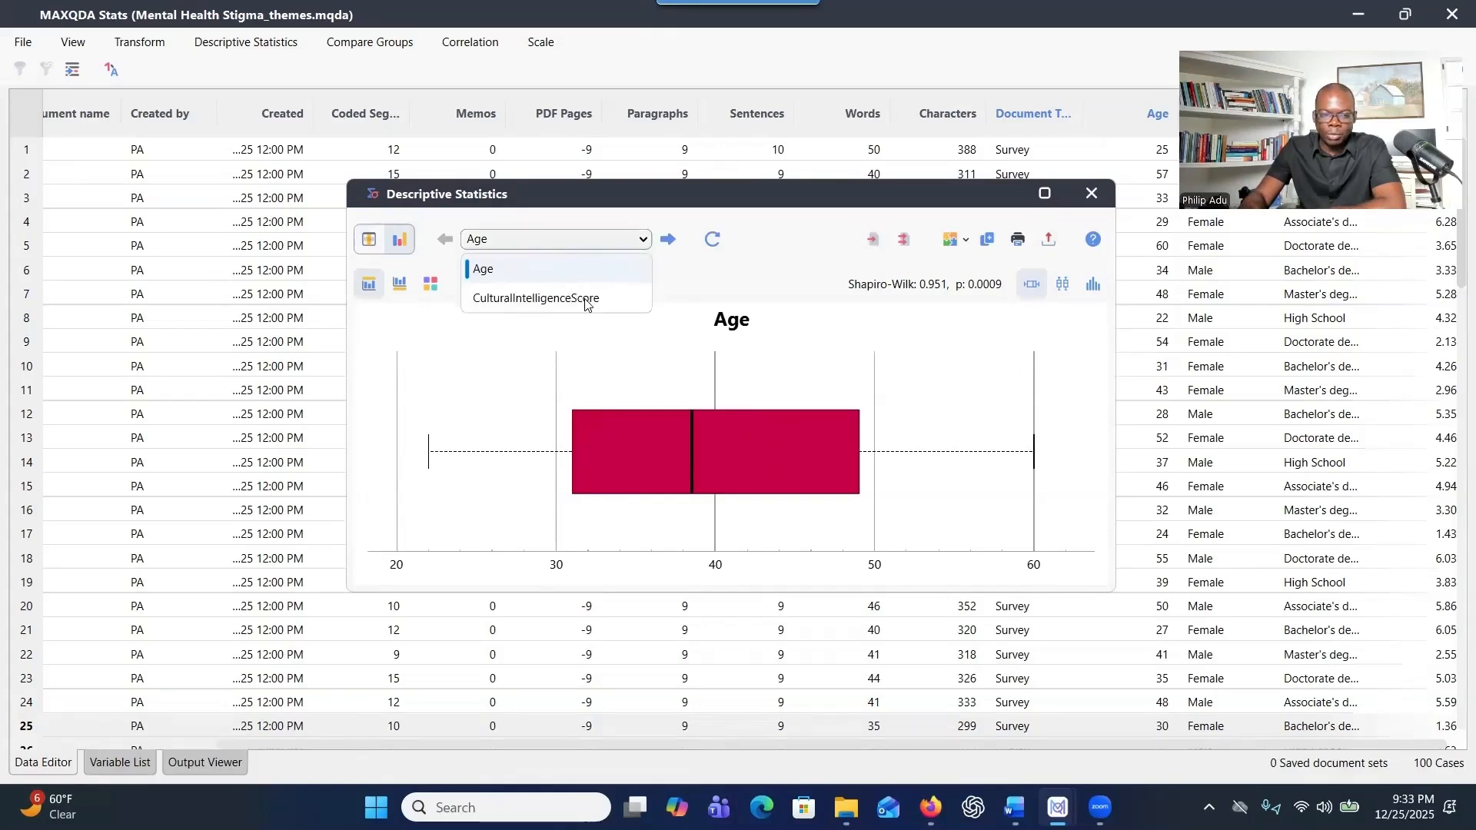
pyautogui.click(585, 299)
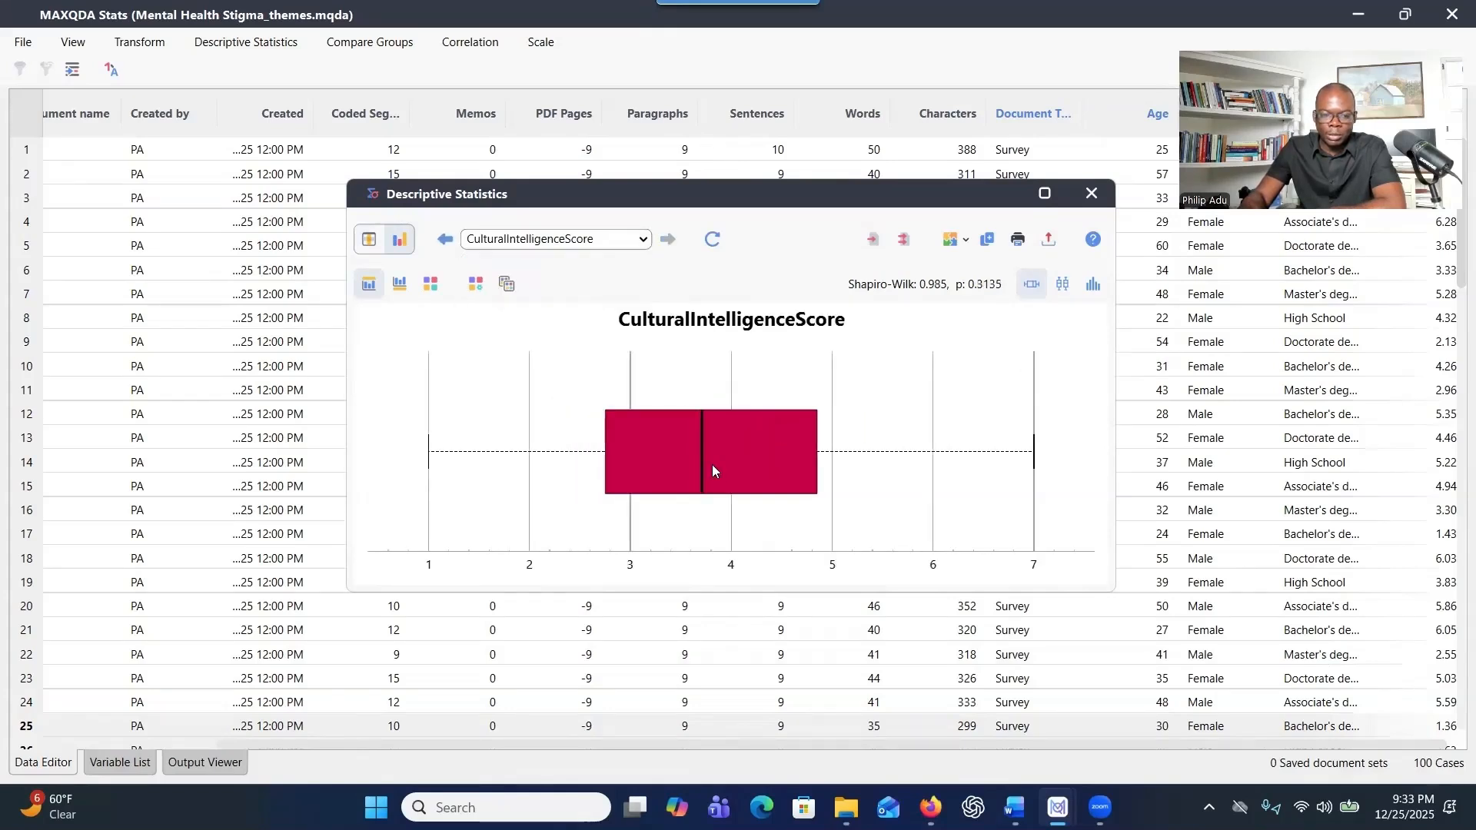
pyautogui.click(1062, 286)
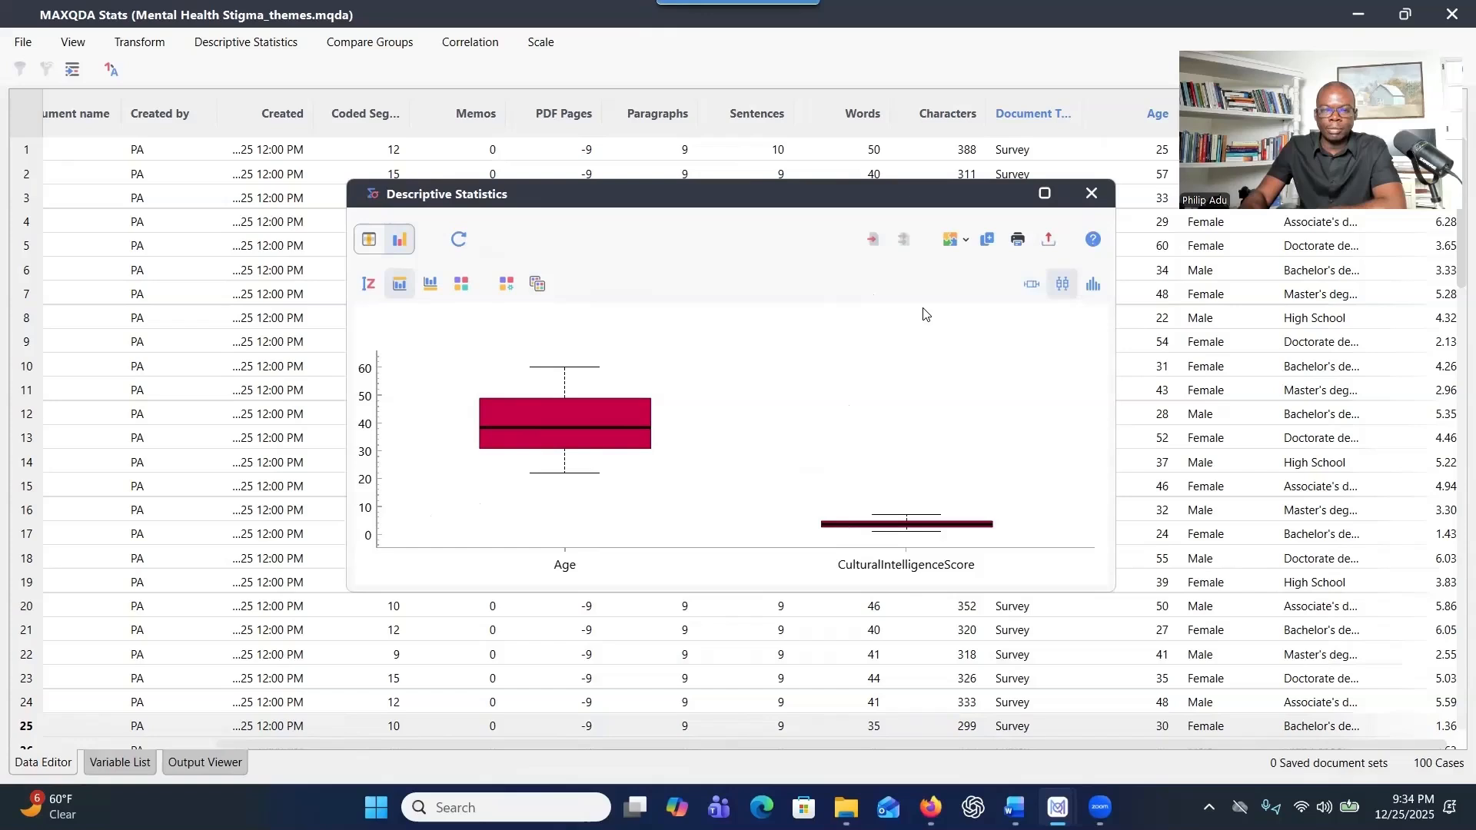
# Compare the histograms of CulturalIntelligenceScore and Age, and close the Descriptive Statistics results.
pyautogui.click(1094, 287)
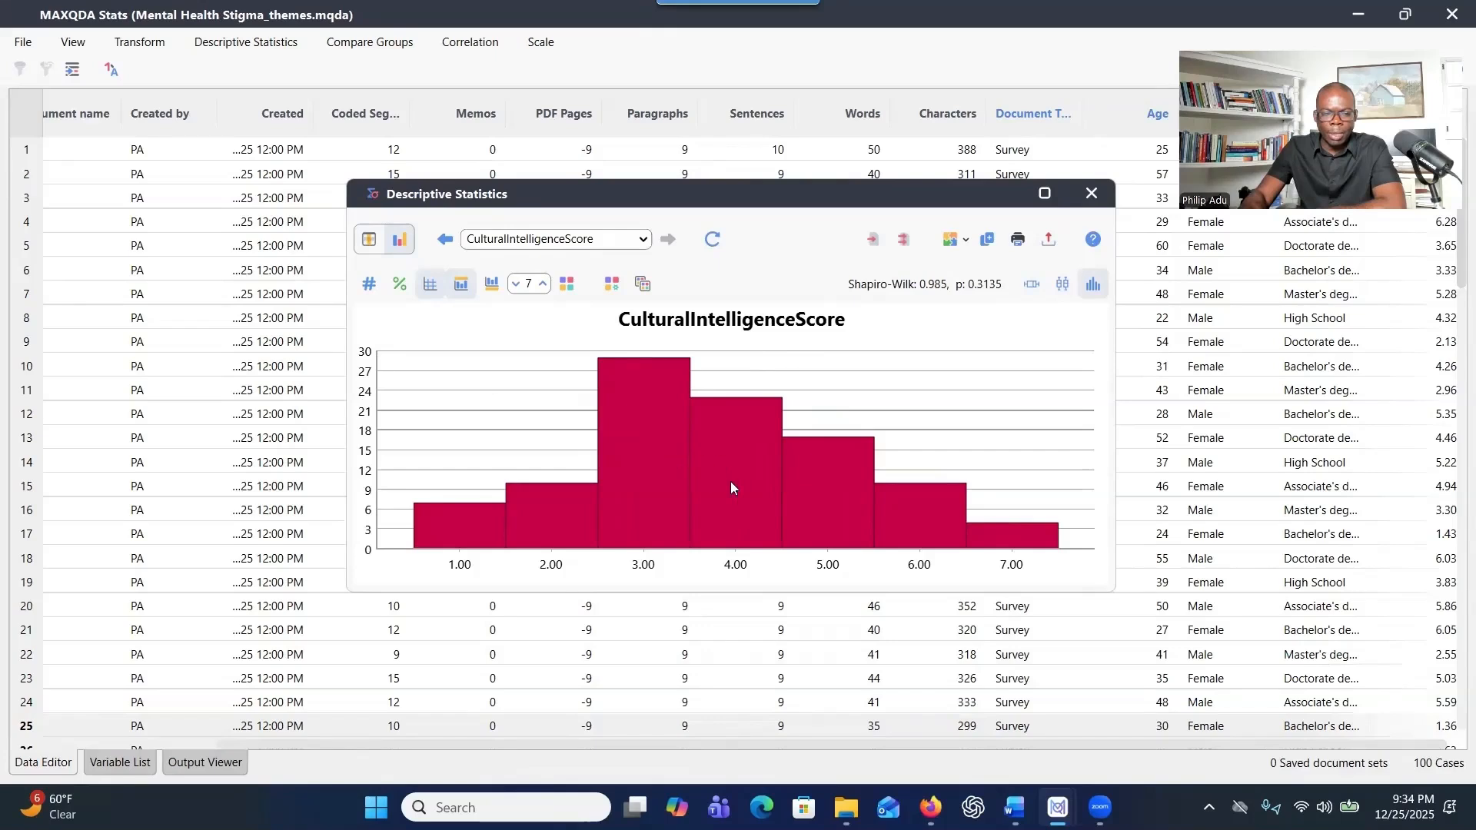
pyautogui.click(573, 239)
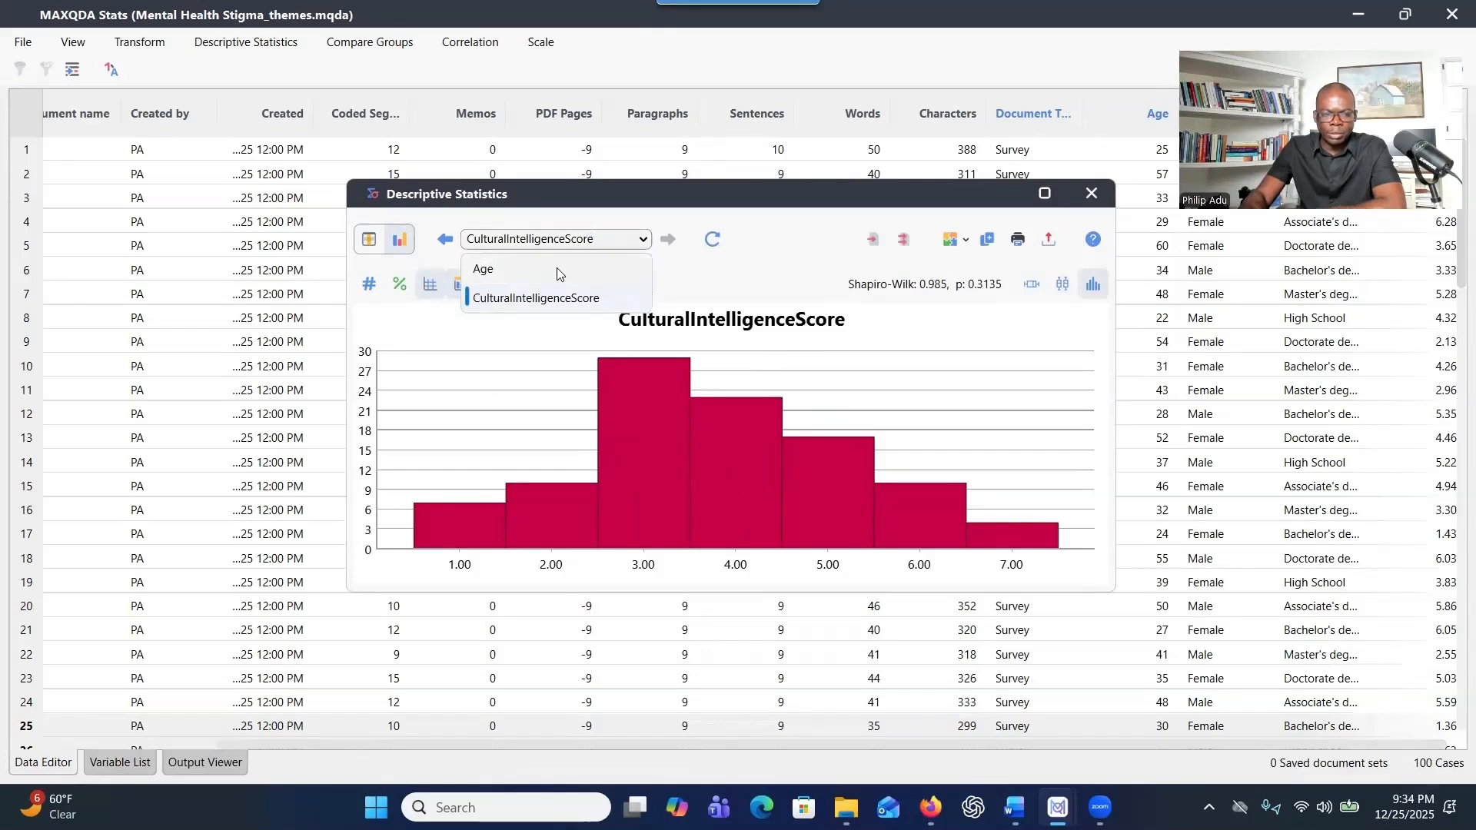
pyautogui.click(559, 271)
pyautogui.click(643, 241)
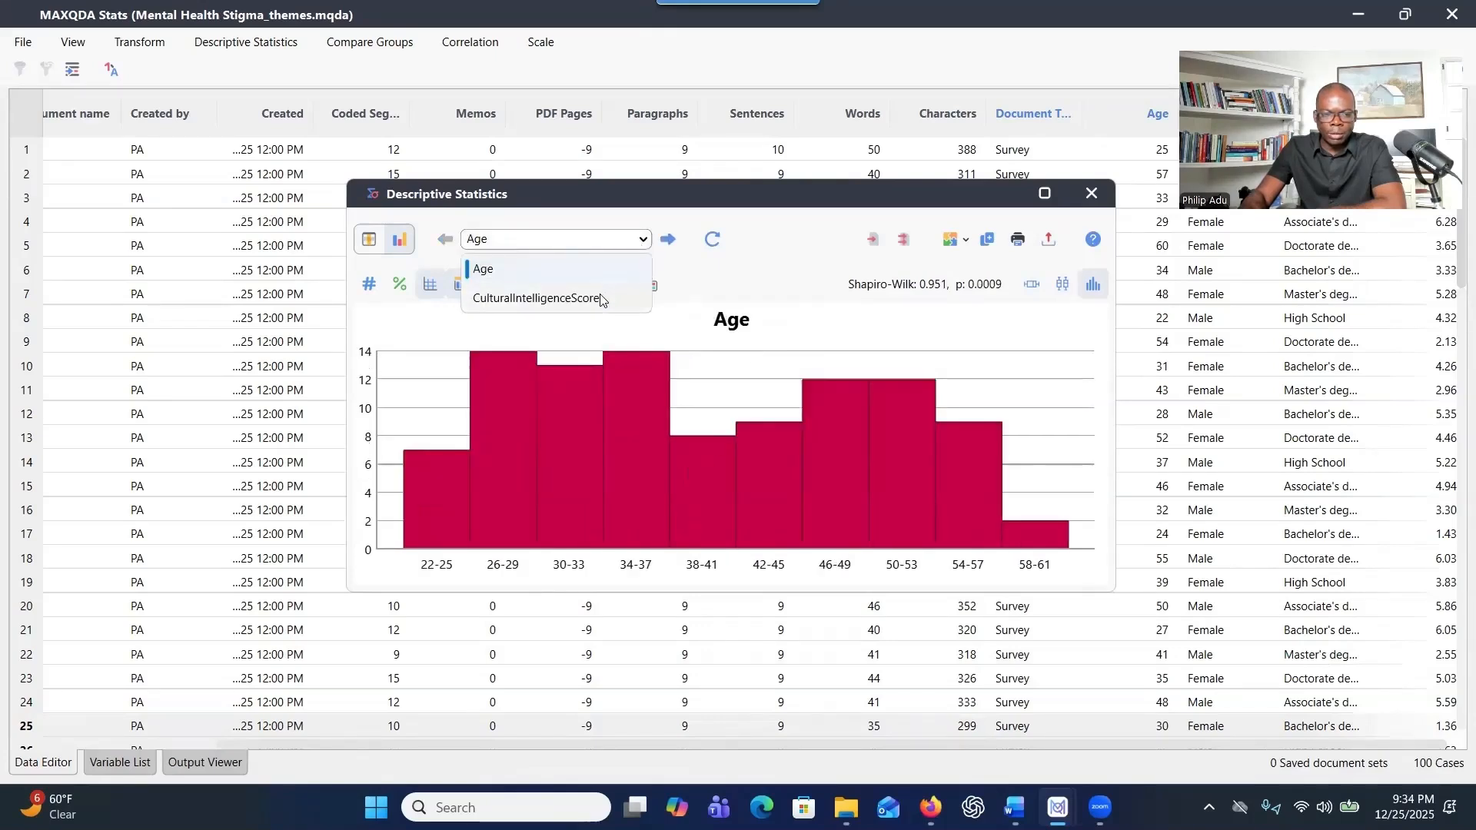
pyautogui.click(602, 301)
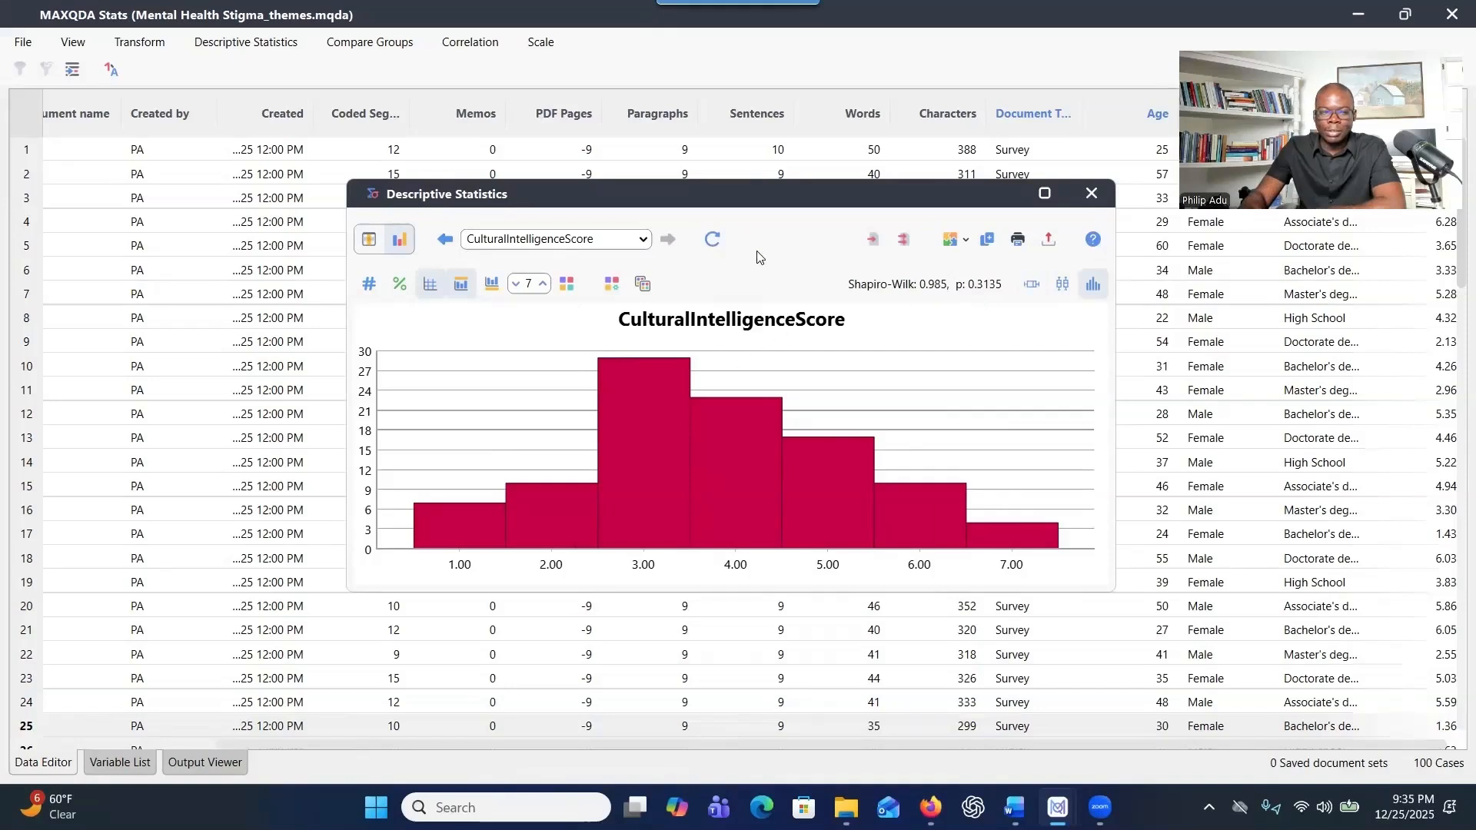
pyautogui.click(1090, 197)
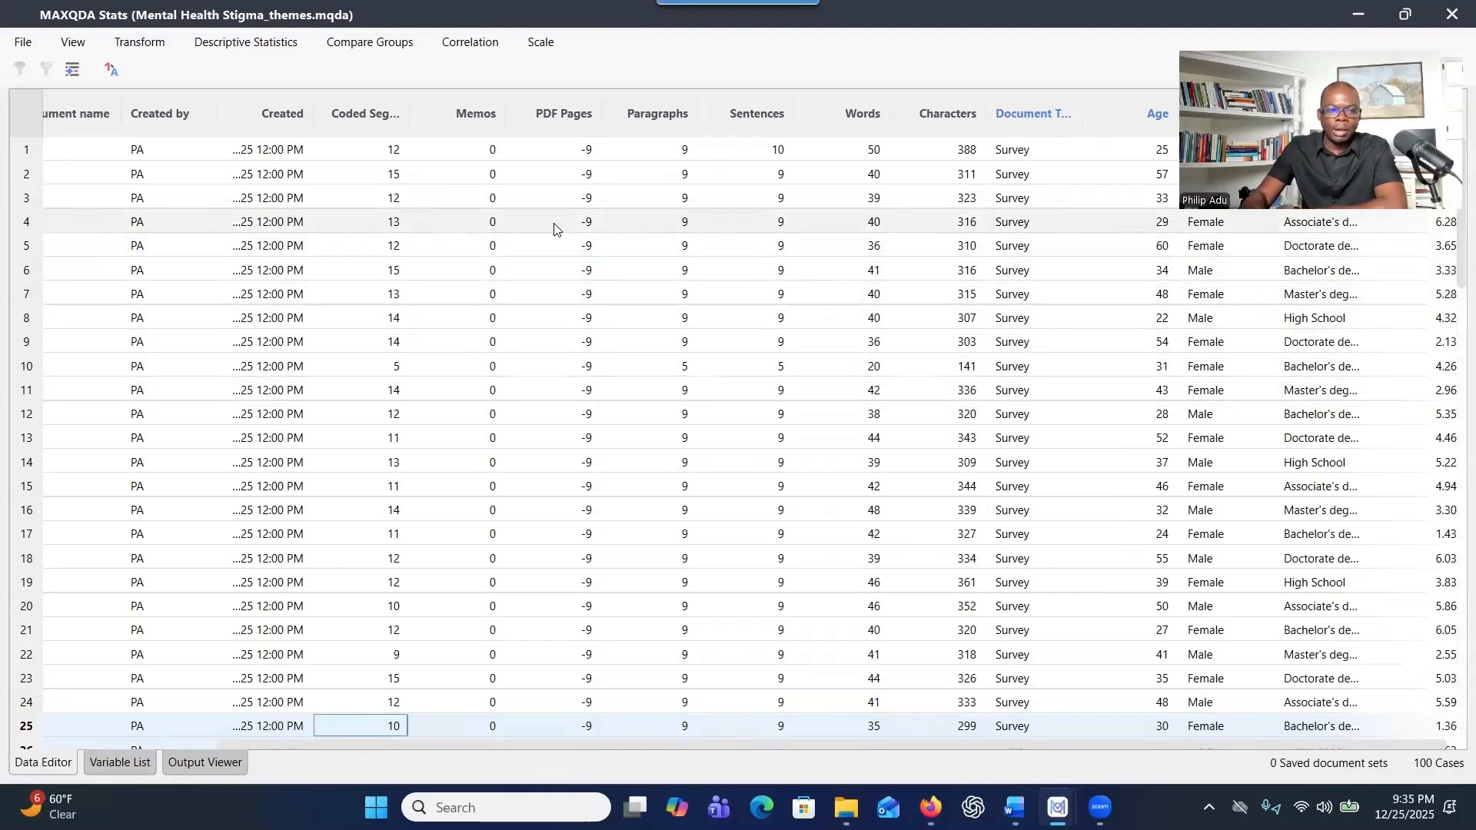
pyautogui.click(632, 255)
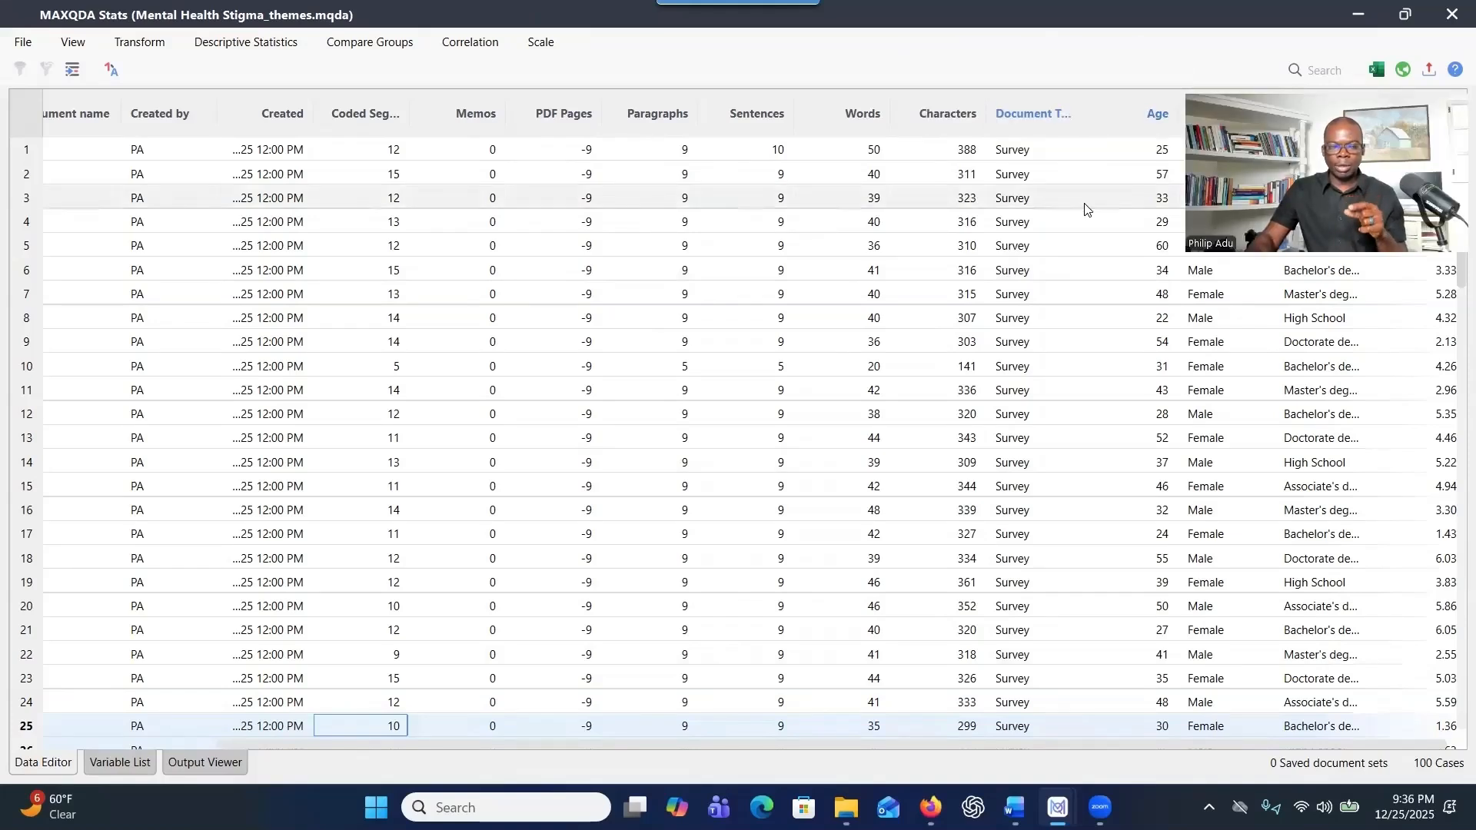
# Run an independent-samples t-test on CulturalIntelligenceScore with Gender as the grouping variable, comparing Female and Male.
pyautogui.click(397, 44)
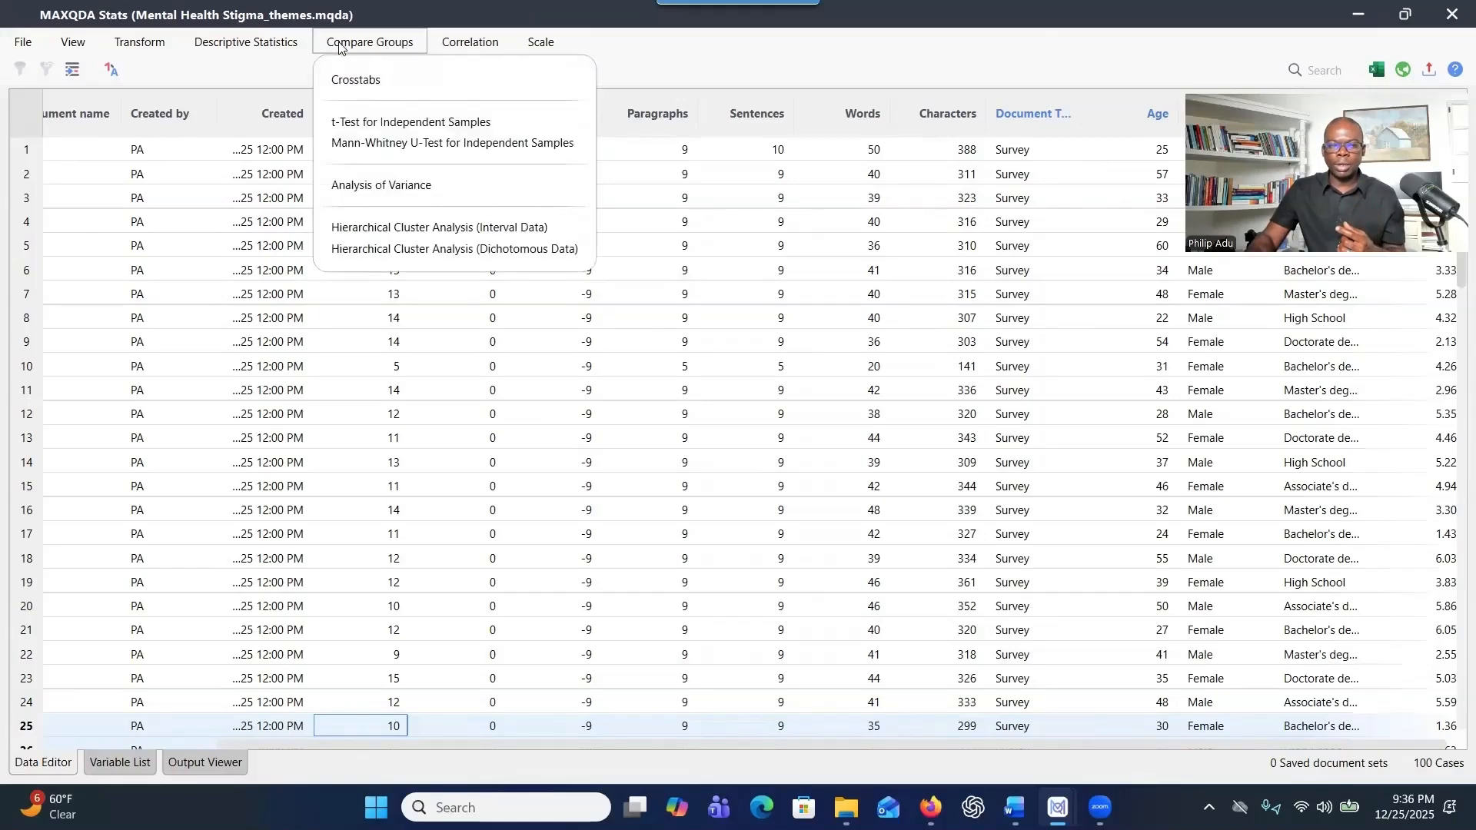
pyautogui.click(380, 123)
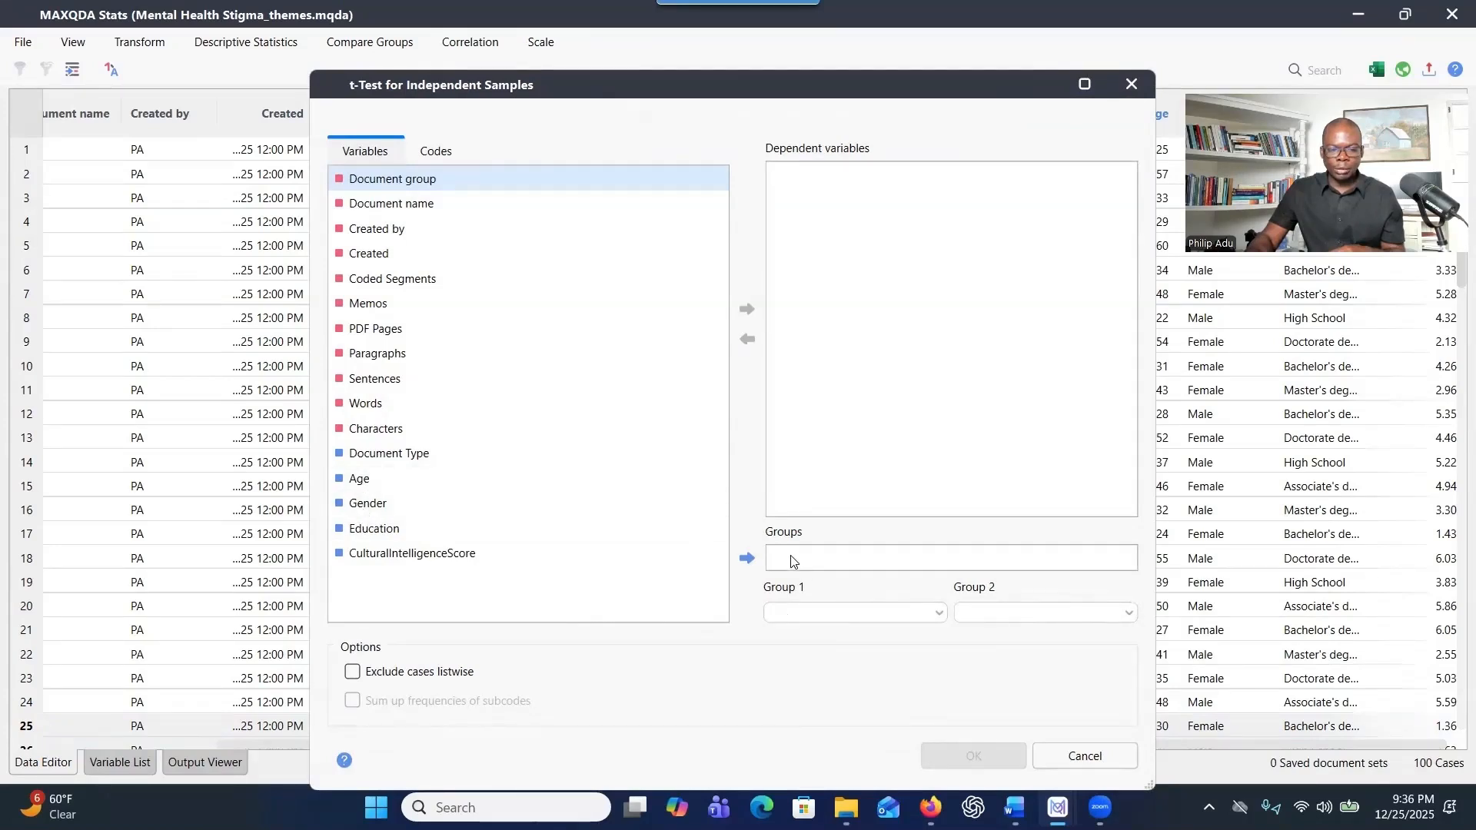
pyautogui.click(376, 503)
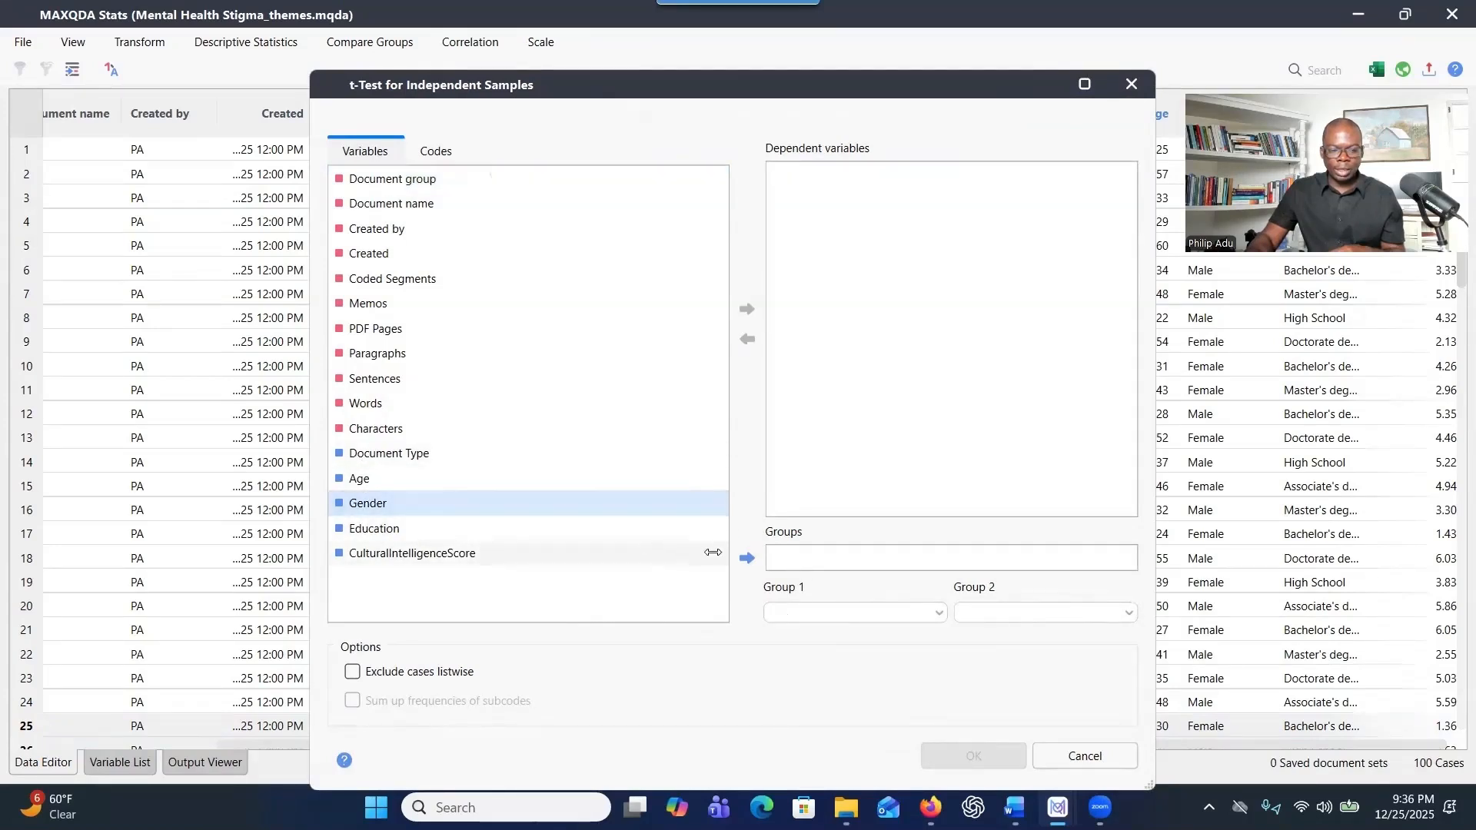
pyautogui.click(747, 558)
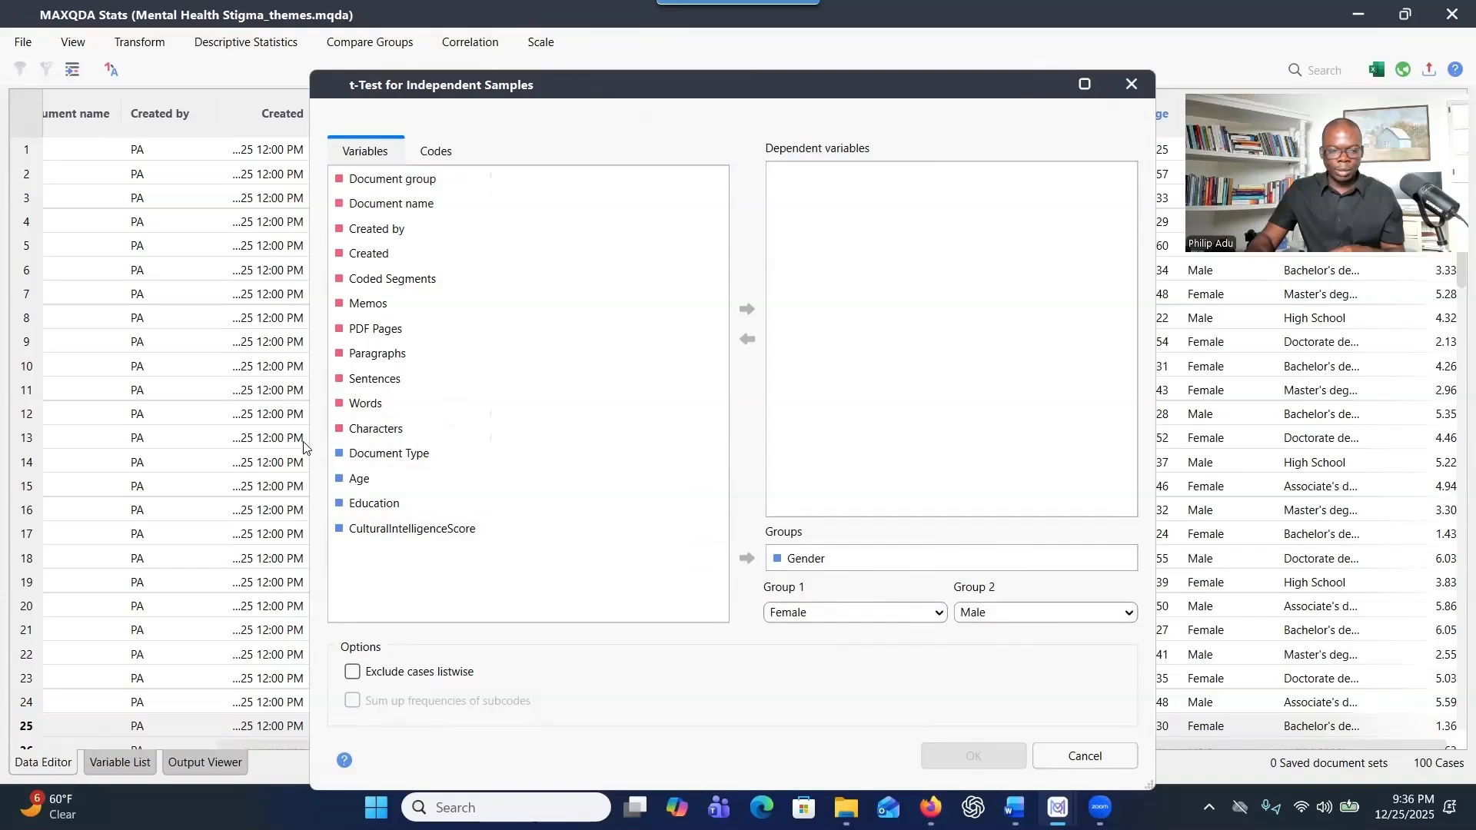
pyautogui.click(385, 525)
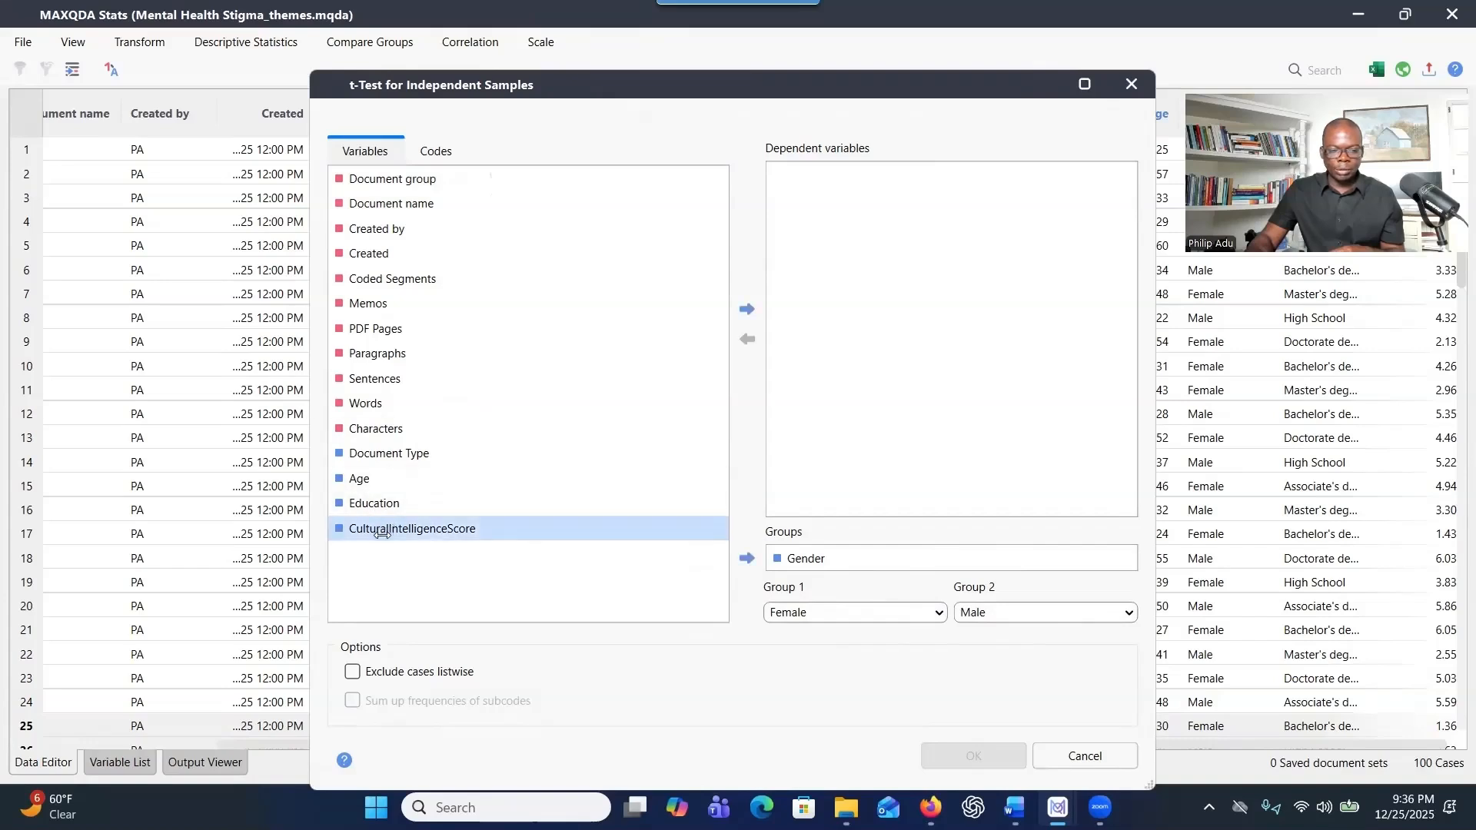
pyautogui.click(746, 308)
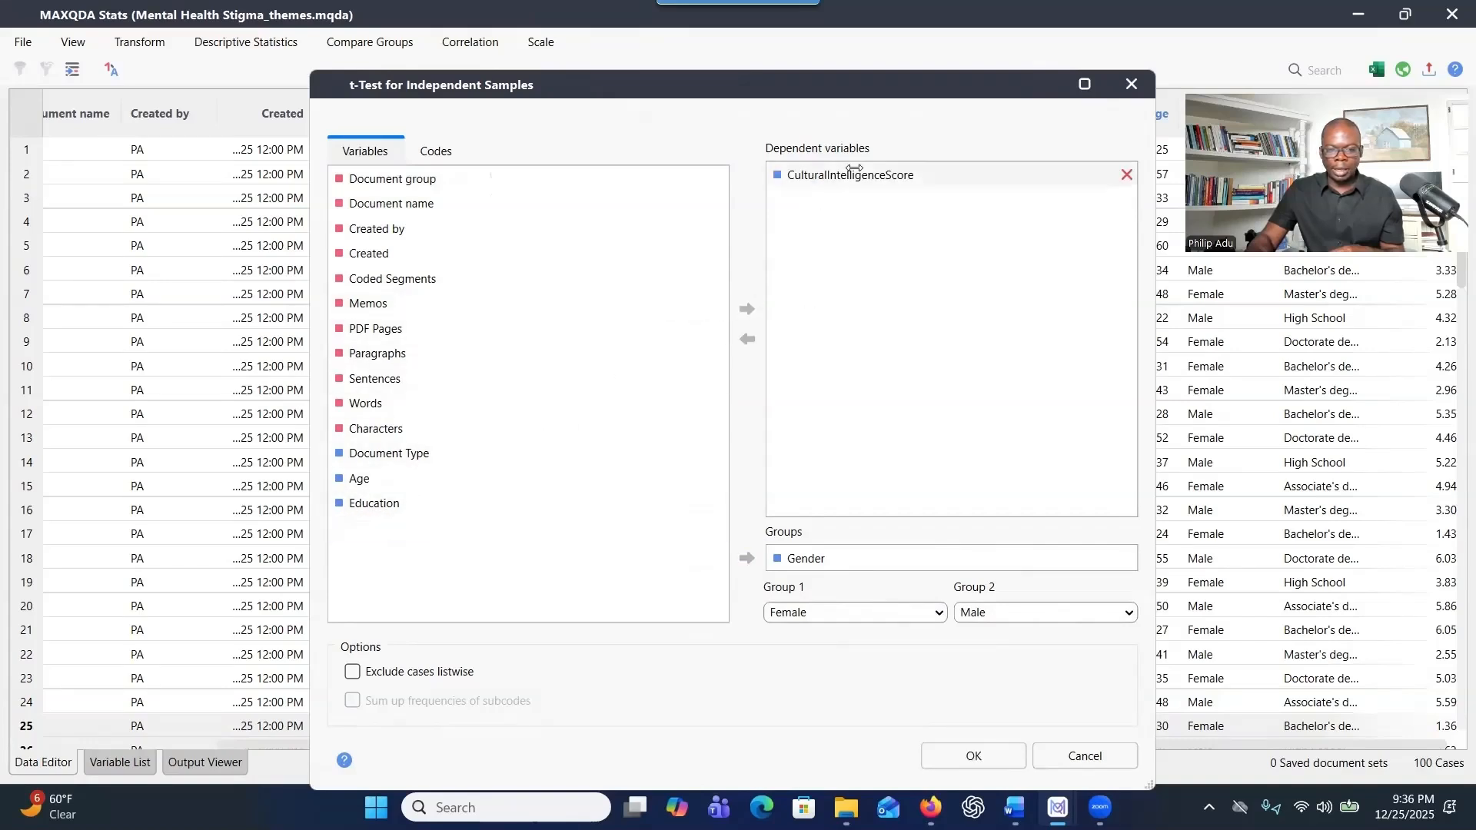
pyautogui.click(975, 754)
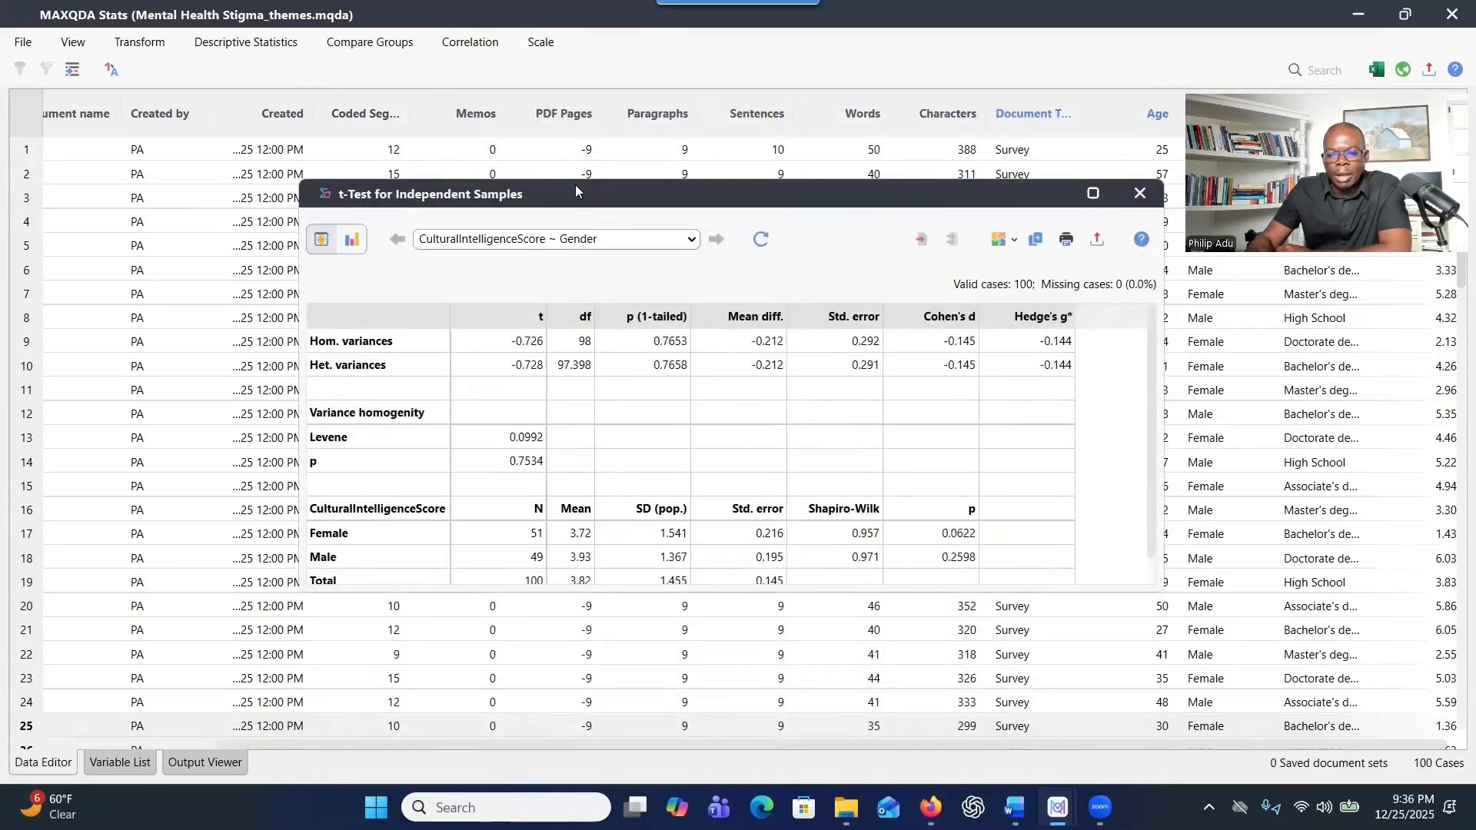
# Review the t-test results full screen, check the research questions in the About Mental Health Stigma Data Word document, and close the results.
pyautogui.moveTo(575, 192); pyautogui.dragTo(475, 111)
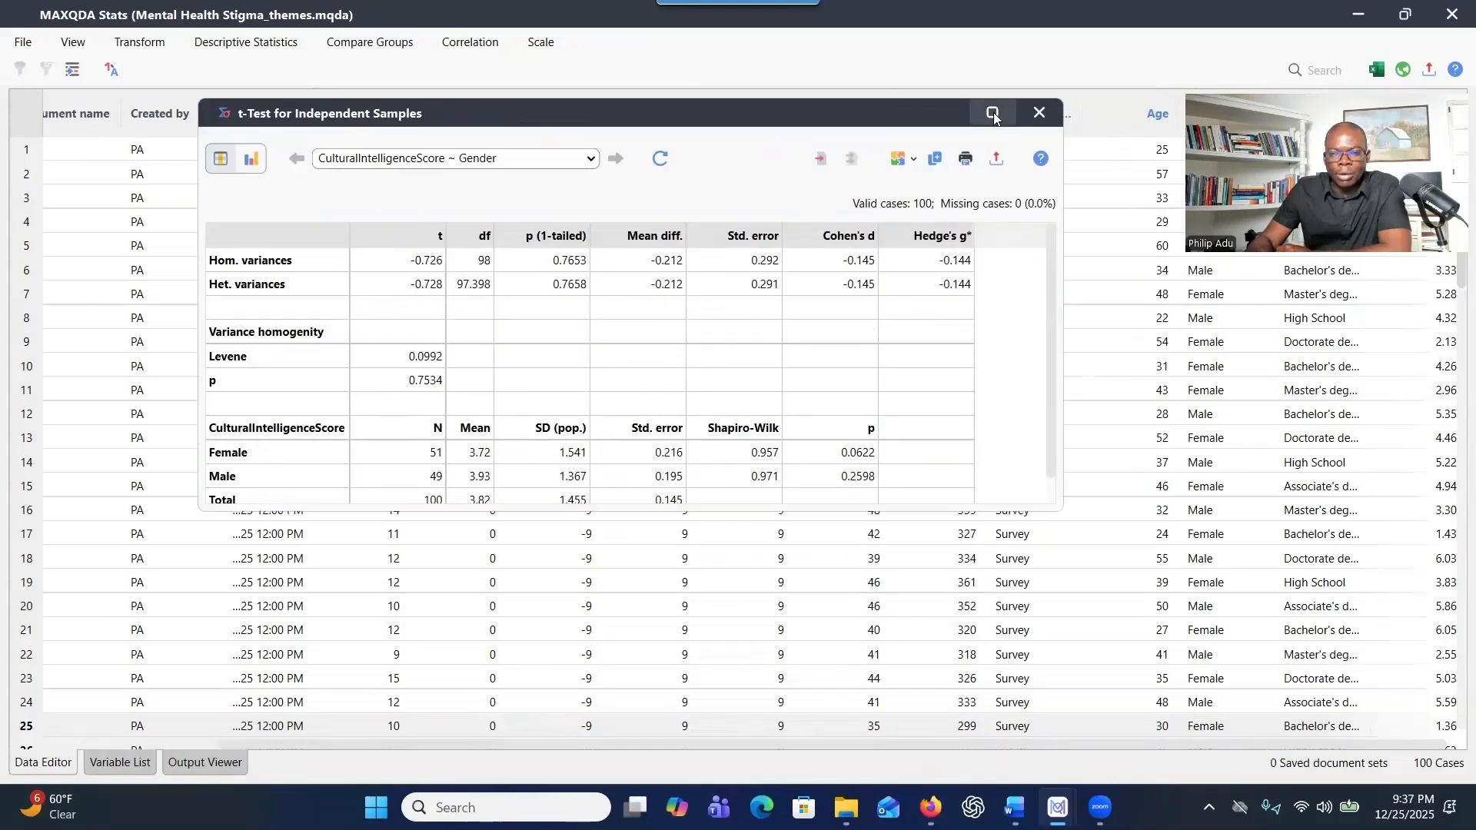
pyautogui.moveTo(992, 116)
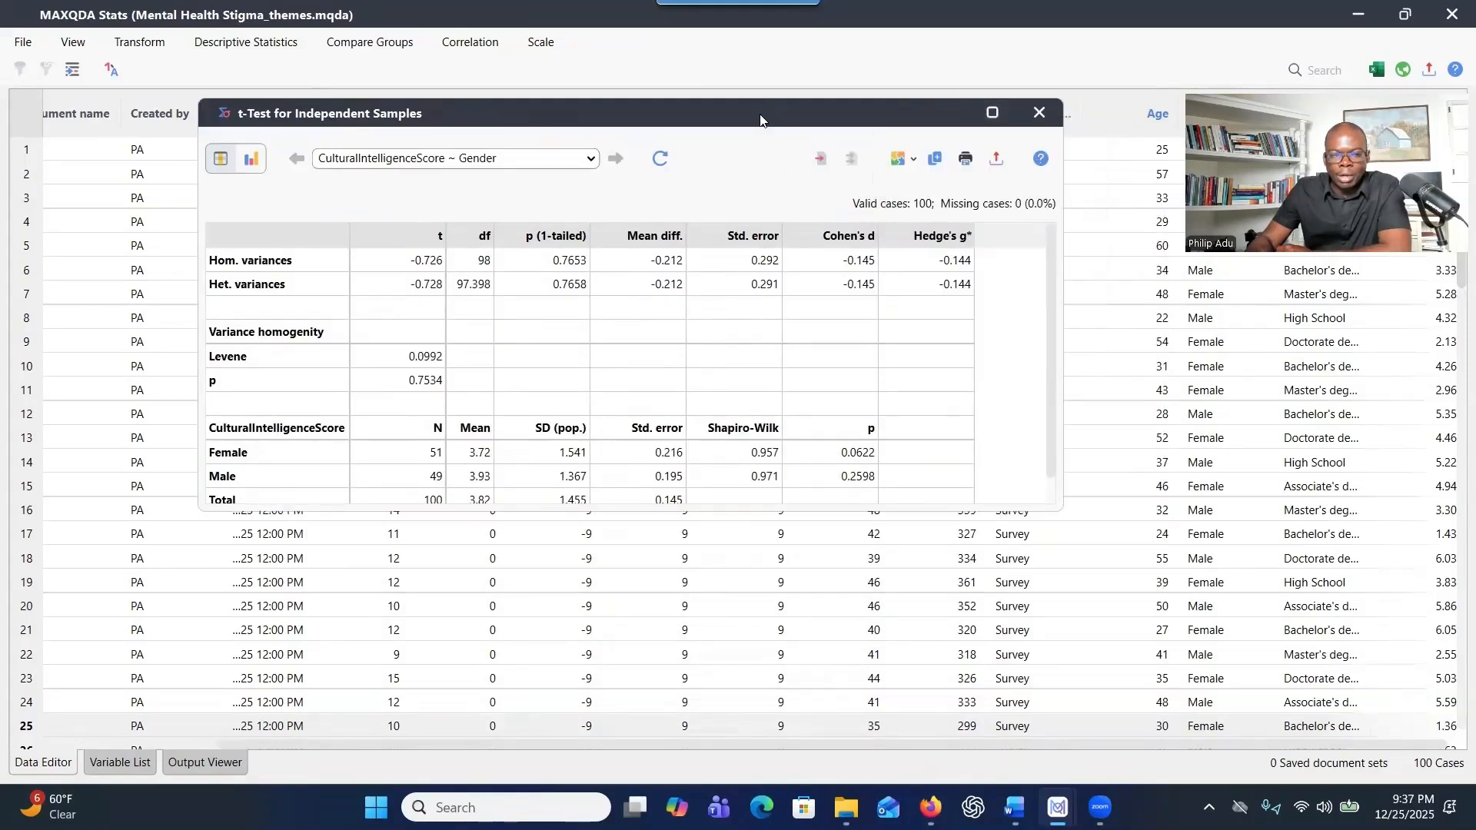
pyautogui.moveTo(760, 117); pyautogui.dragTo(762, 90)
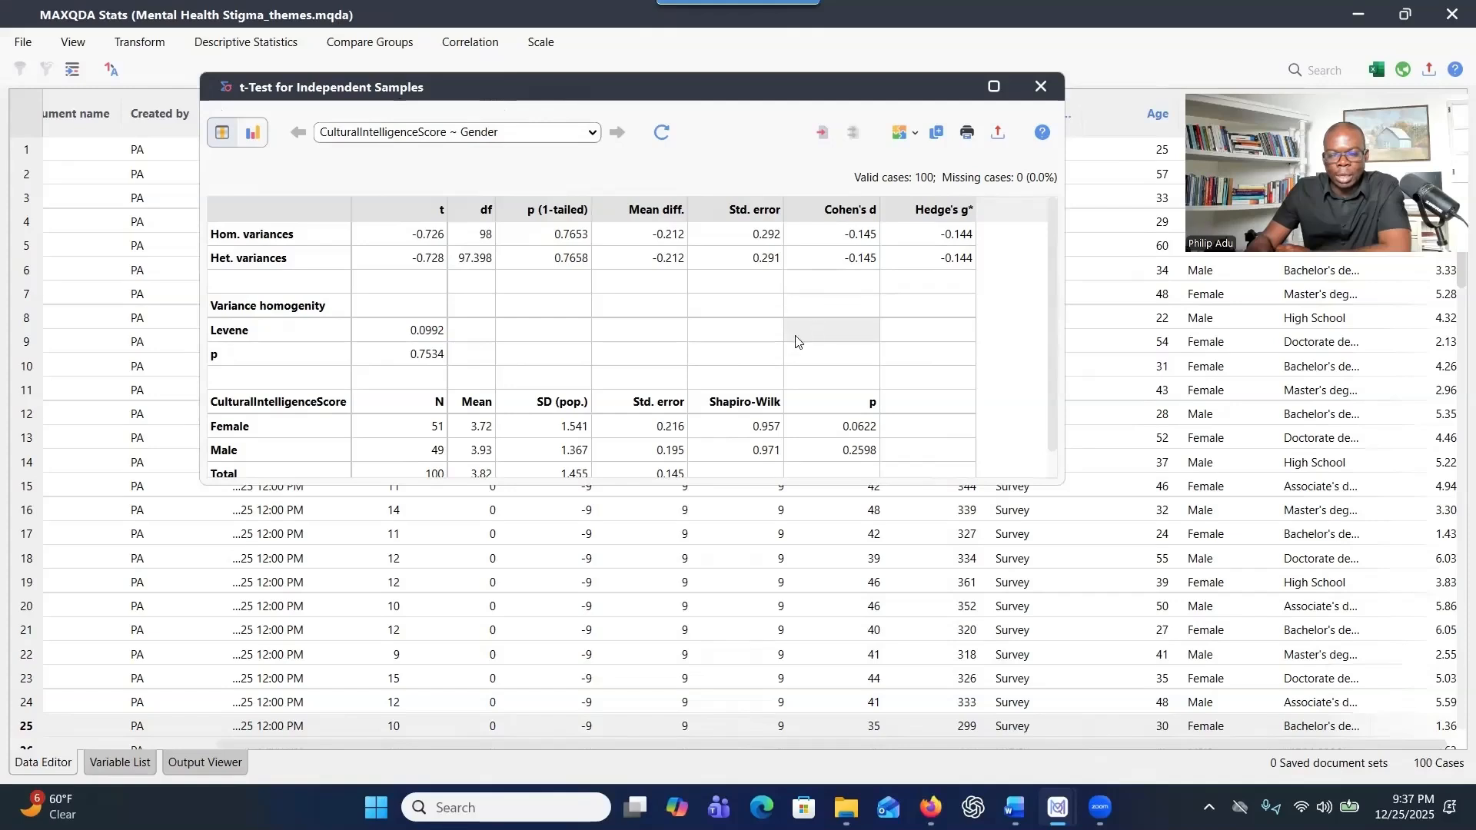
pyautogui.click(993, 86)
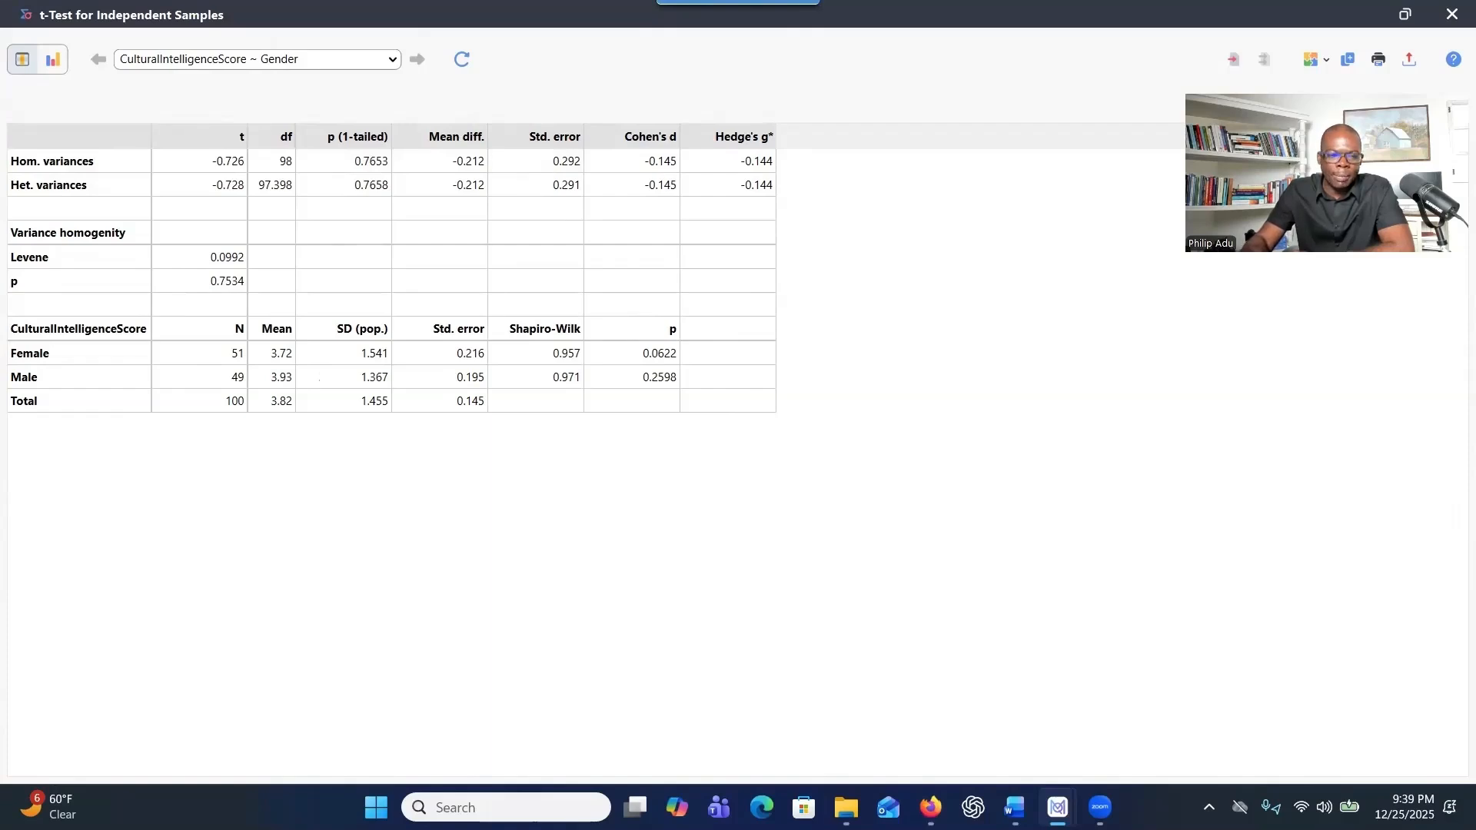
pyautogui.hotkey('alt', 'Tab')
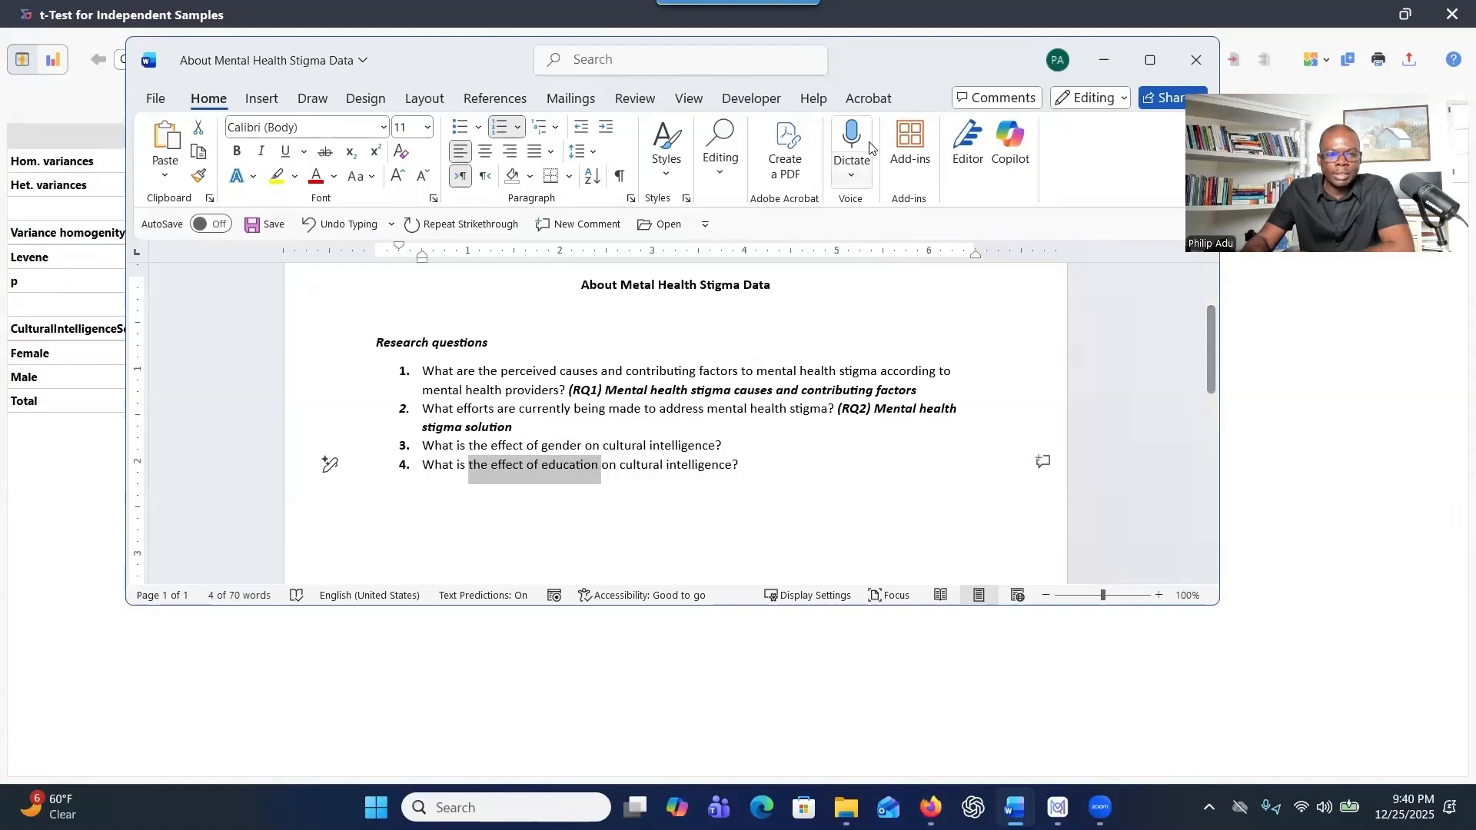
pyautogui.hotkey('alt', 'Tab')
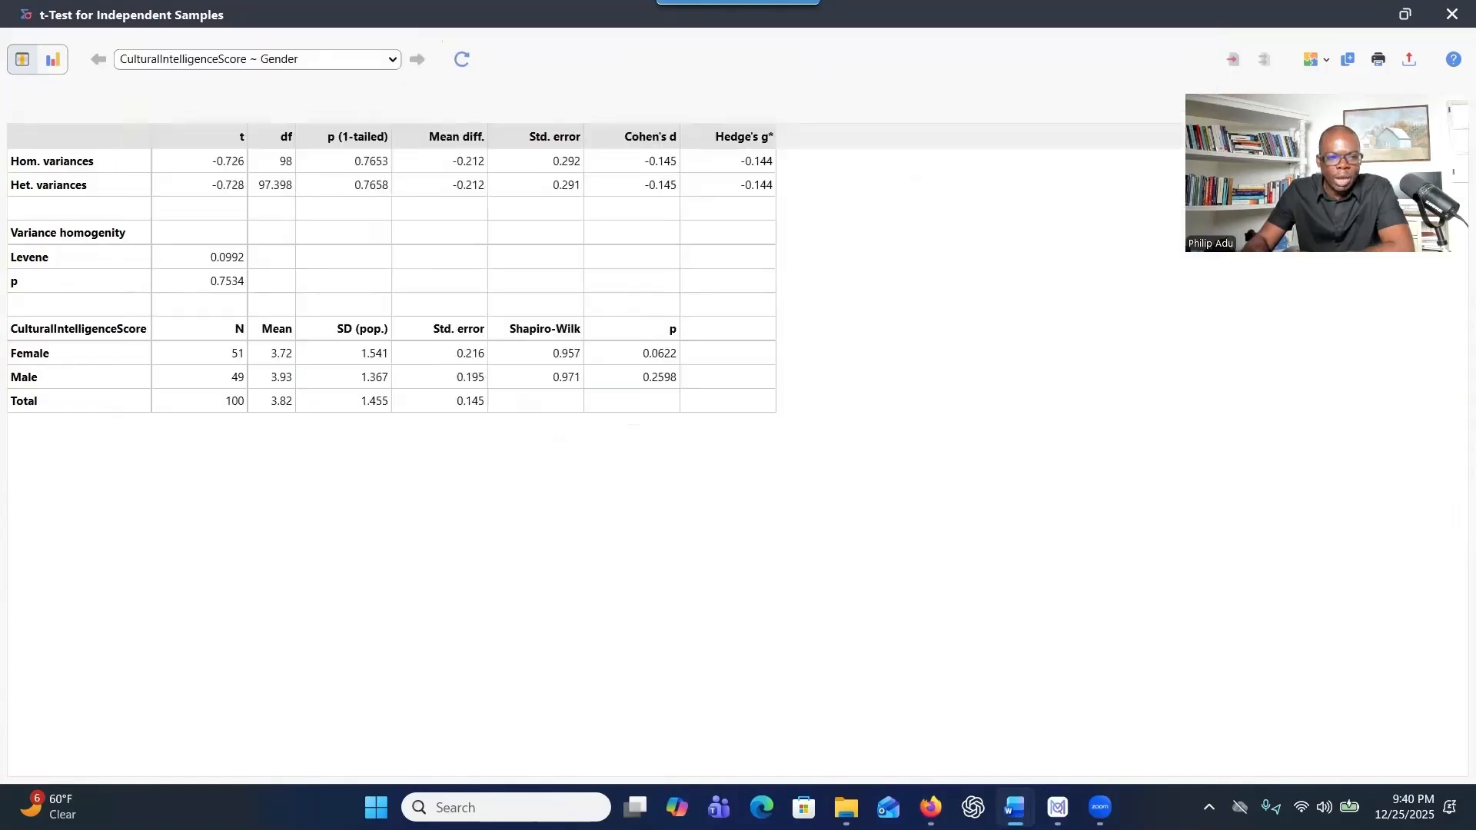
pyautogui.click(370, 163)
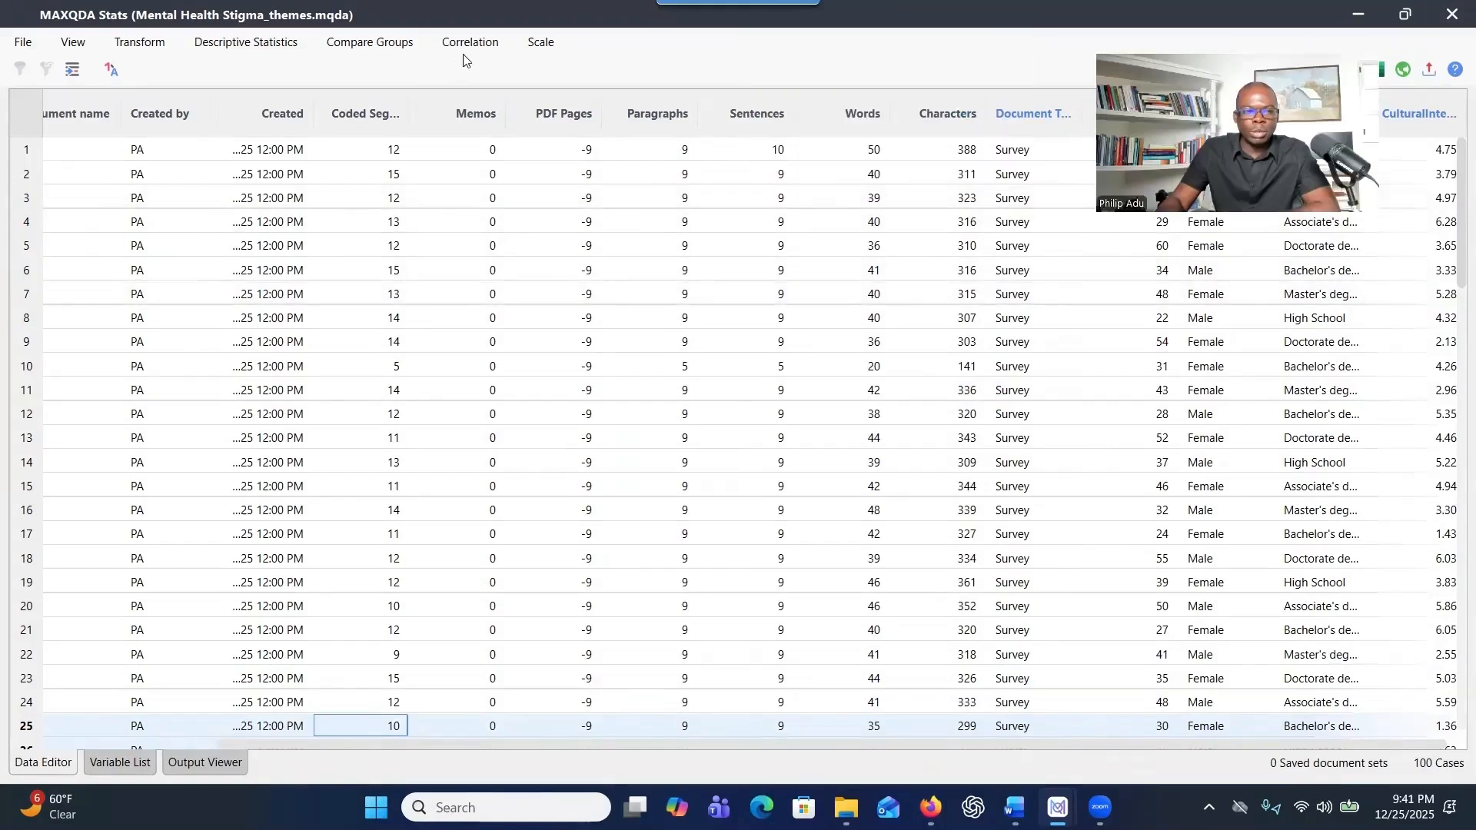
# Run a one-way Analysis of Variance with CulturalIntelligenceScore as the dependent variable and Education as the factor.
pyautogui.click(360, 44)
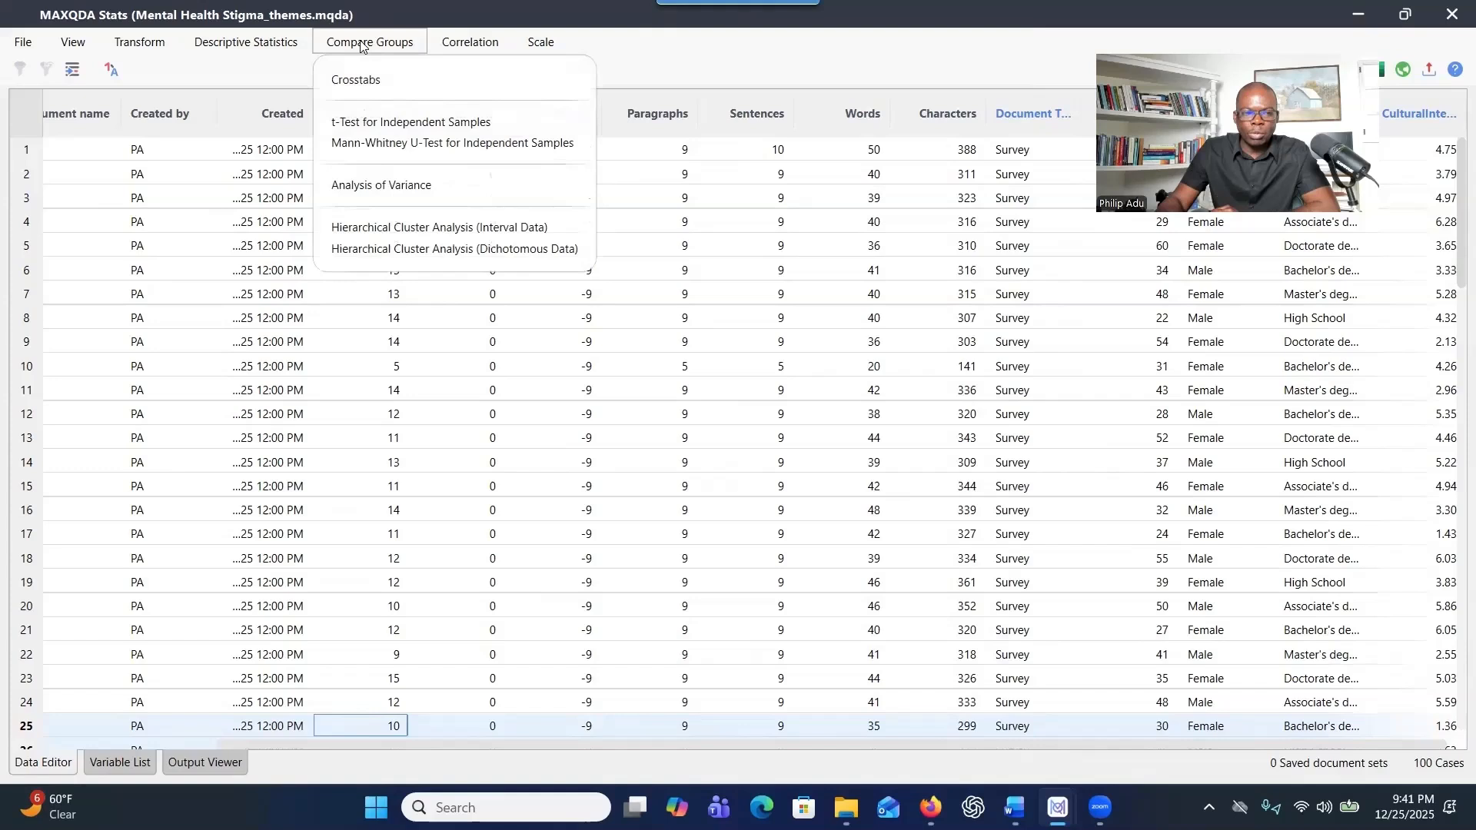
pyautogui.click(382, 186)
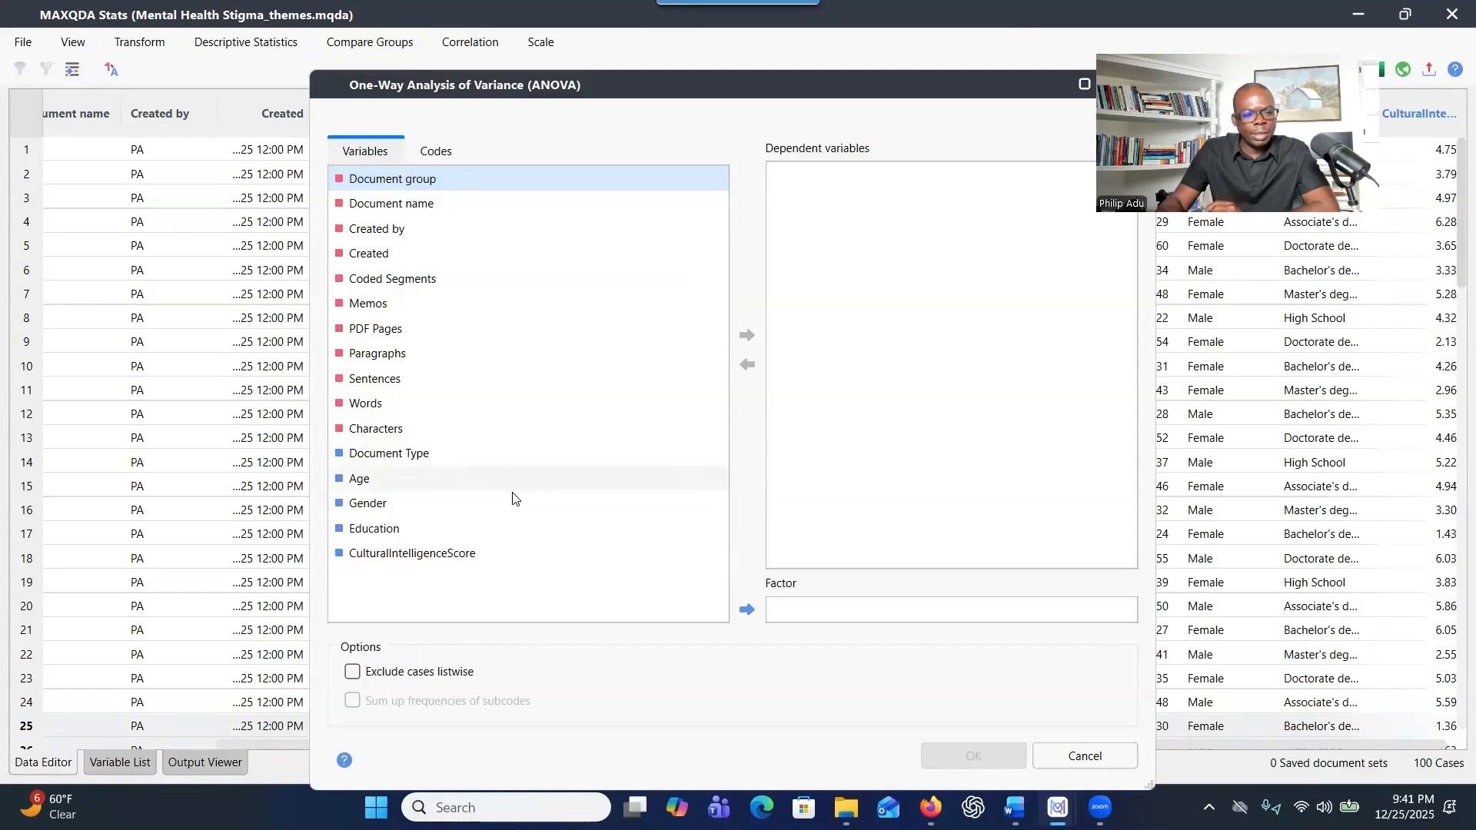
pyautogui.click(370, 531)
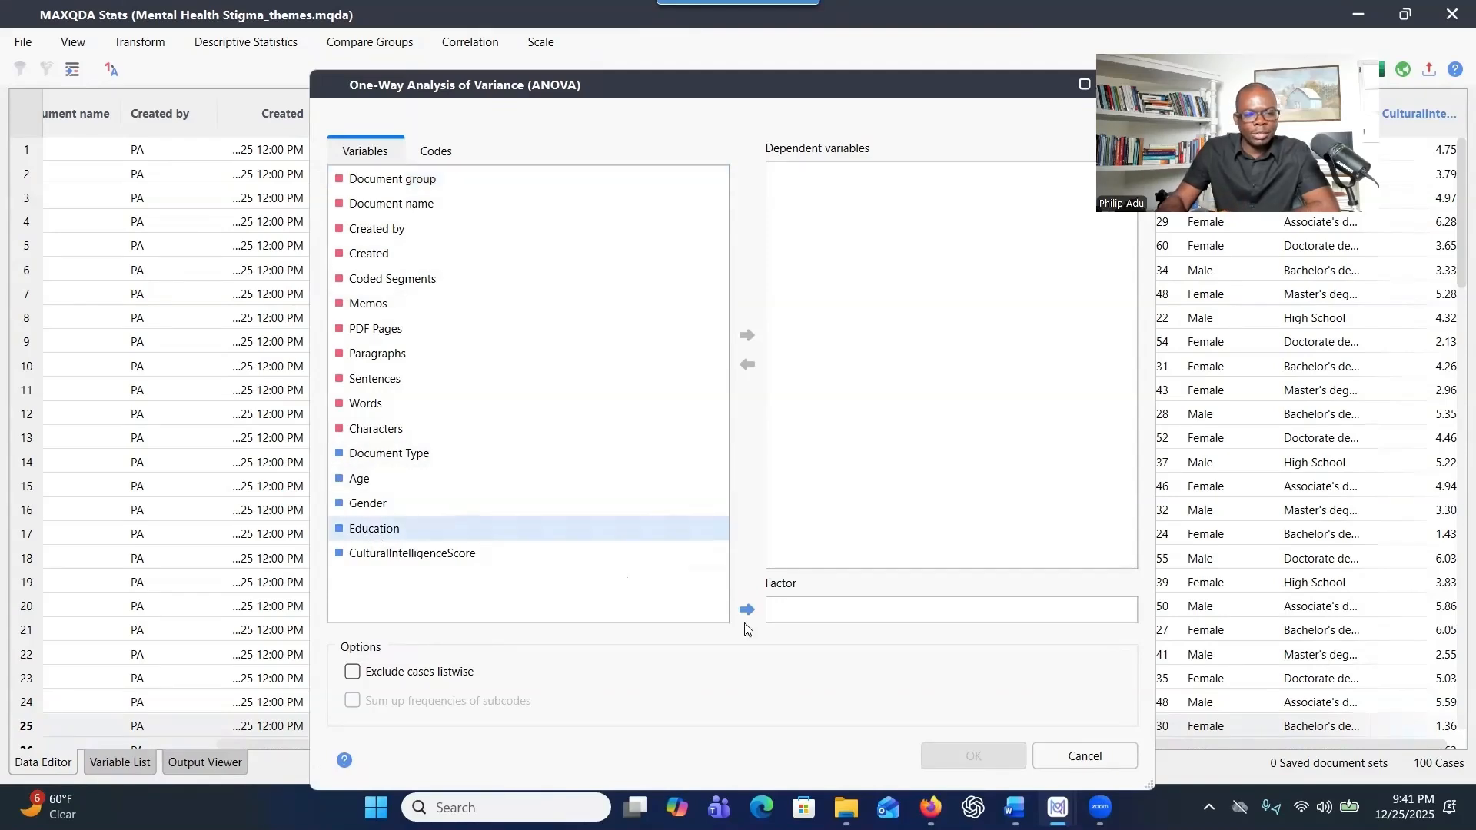
pyautogui.click(746, 610)
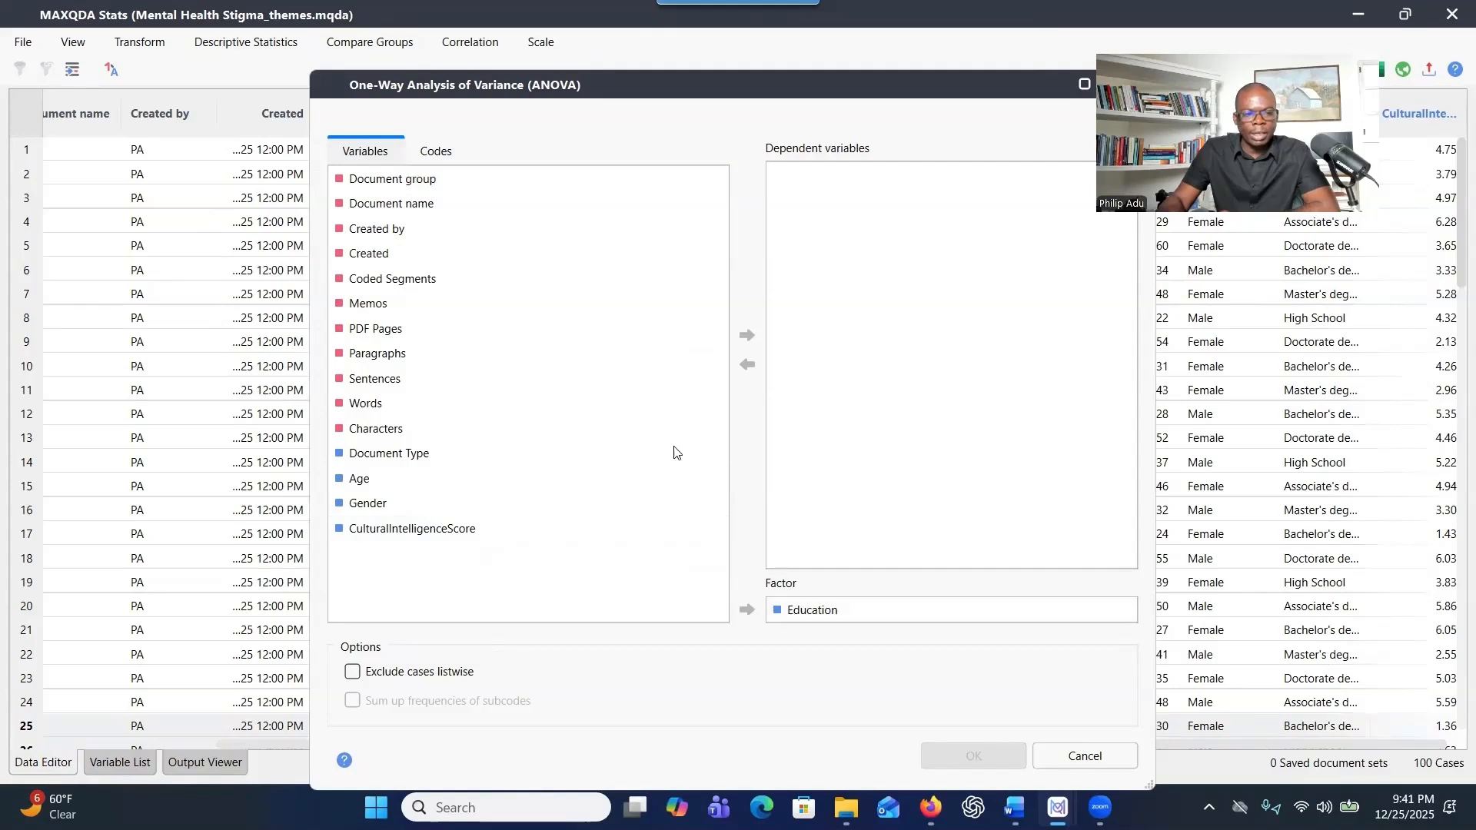
pyautogui.click(362, 532)
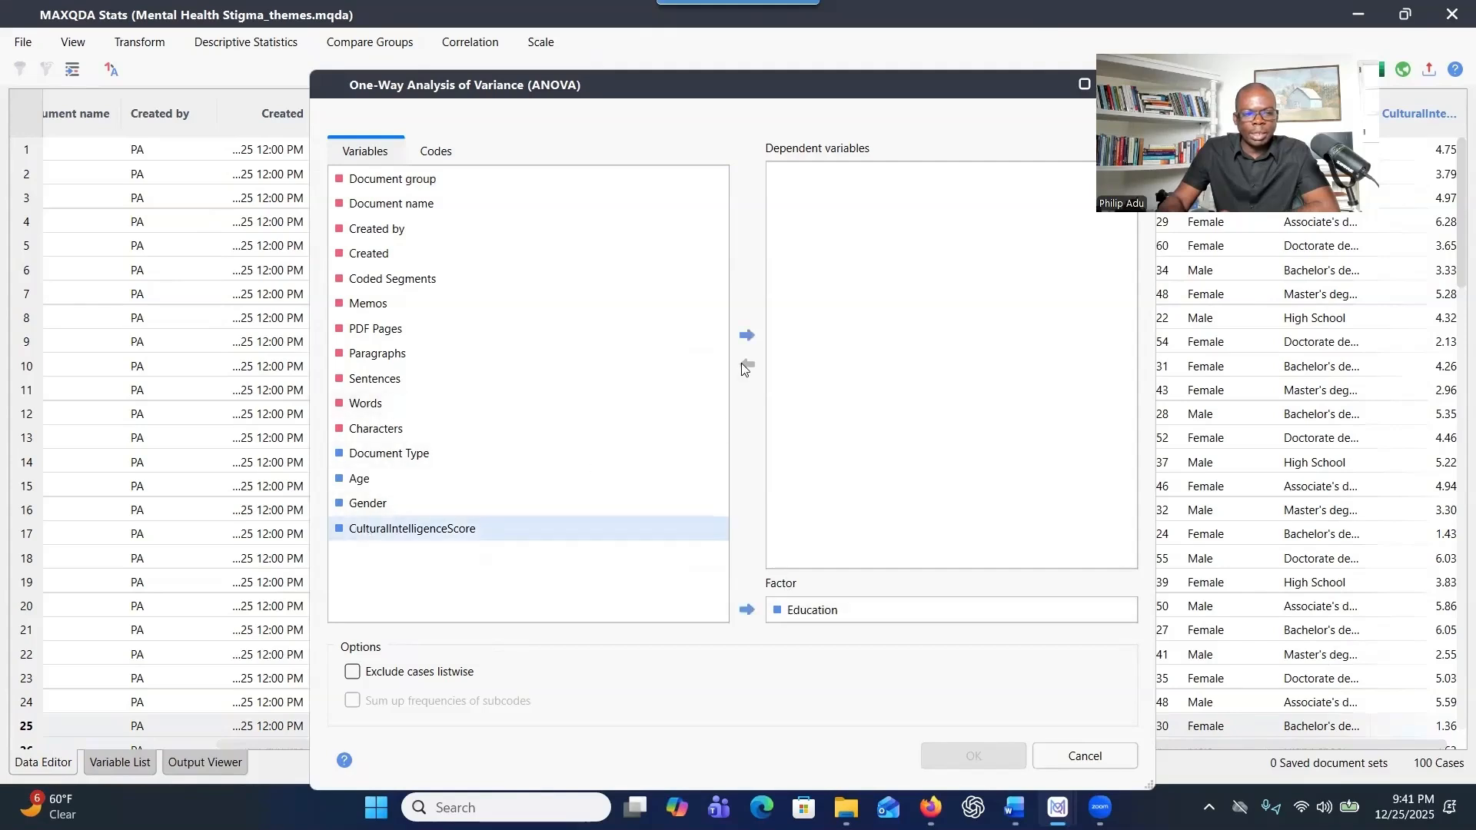
pyautogui.click(746, 336)
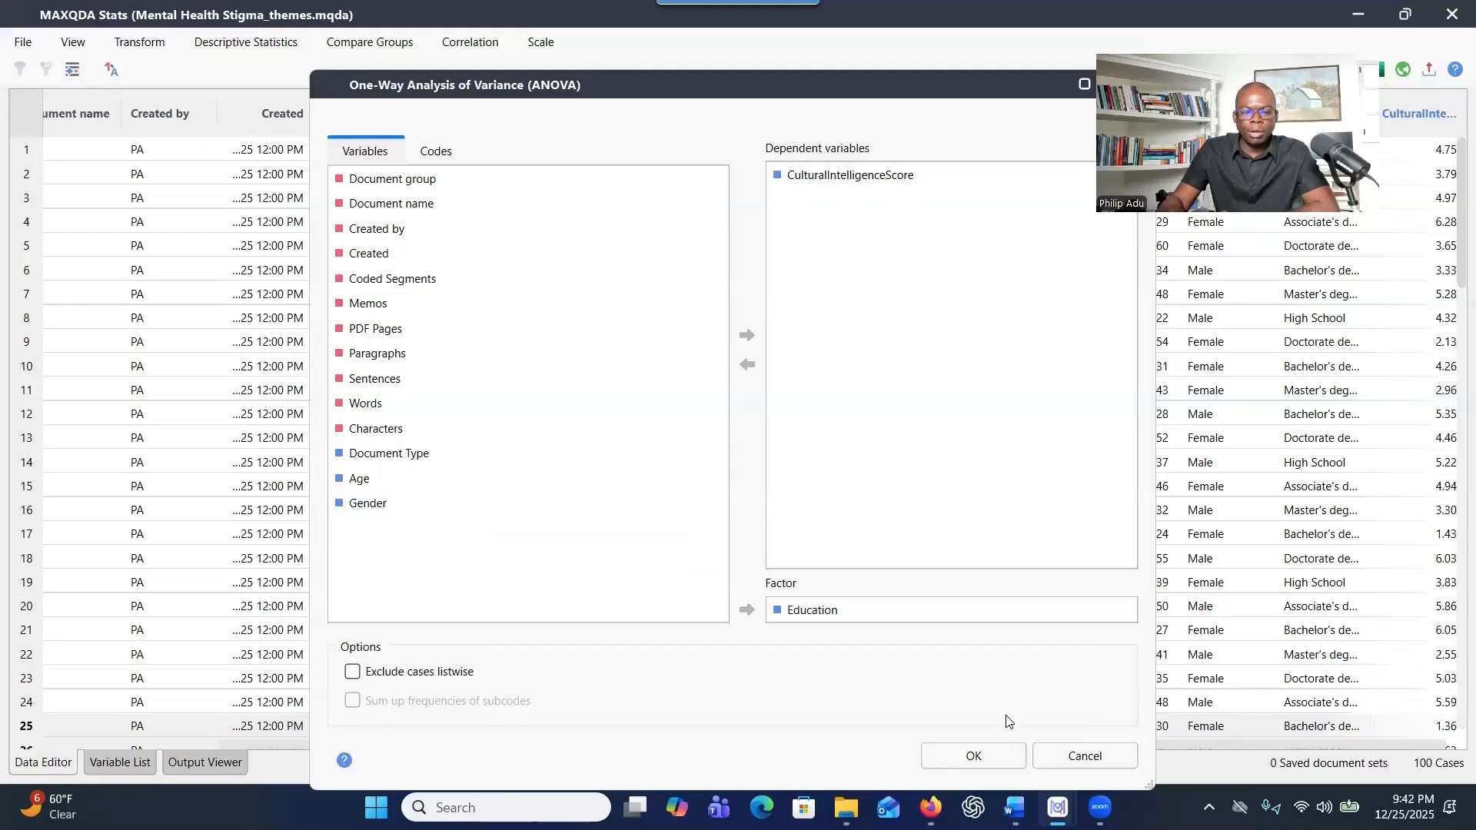
pyautogui.click(973, 756)
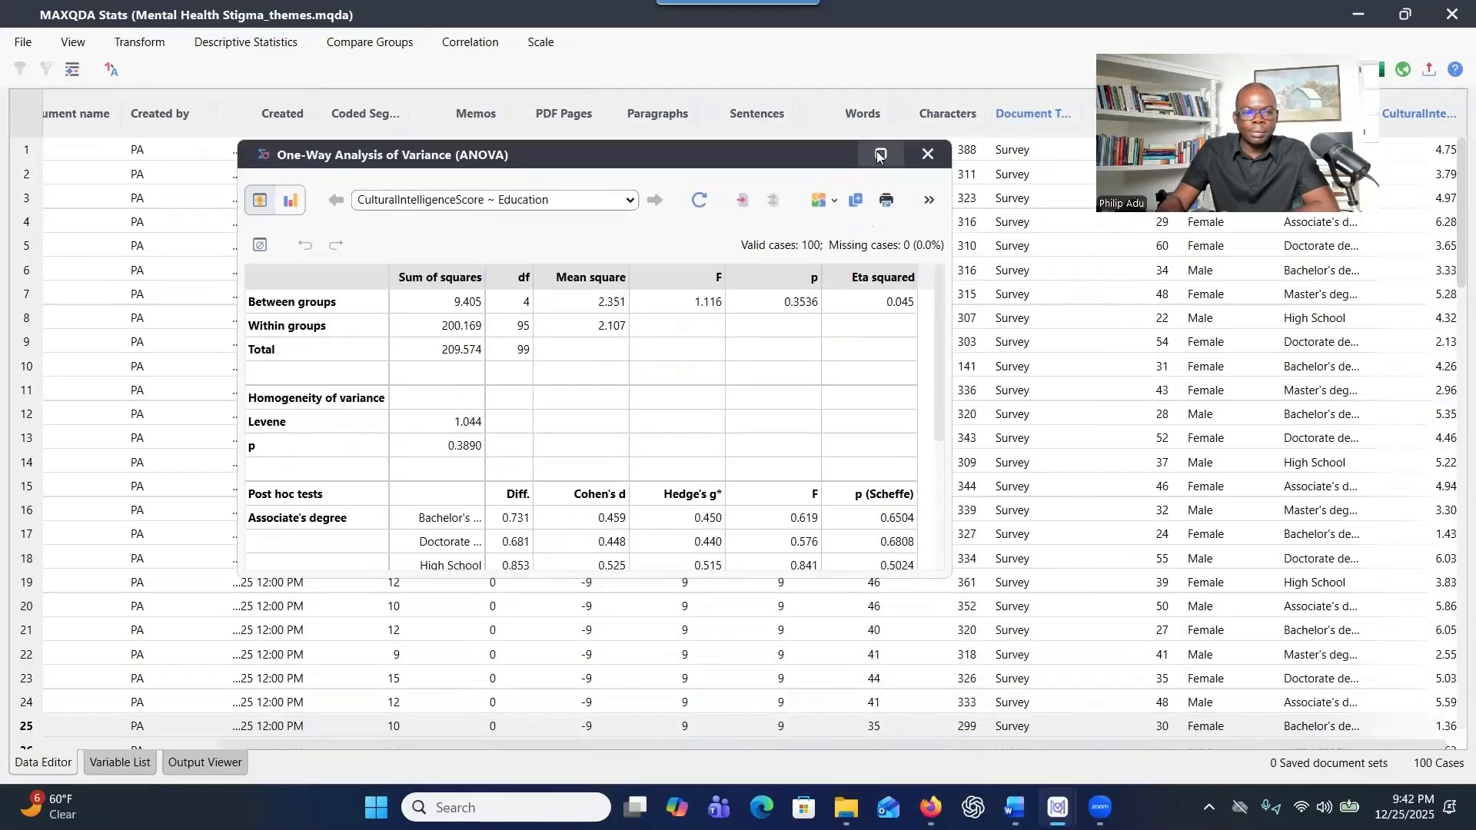
# Review the ANOVA results full screen, check the education research question in the Word document, and close the results.
pyautogui.doubleClick(877, 181)
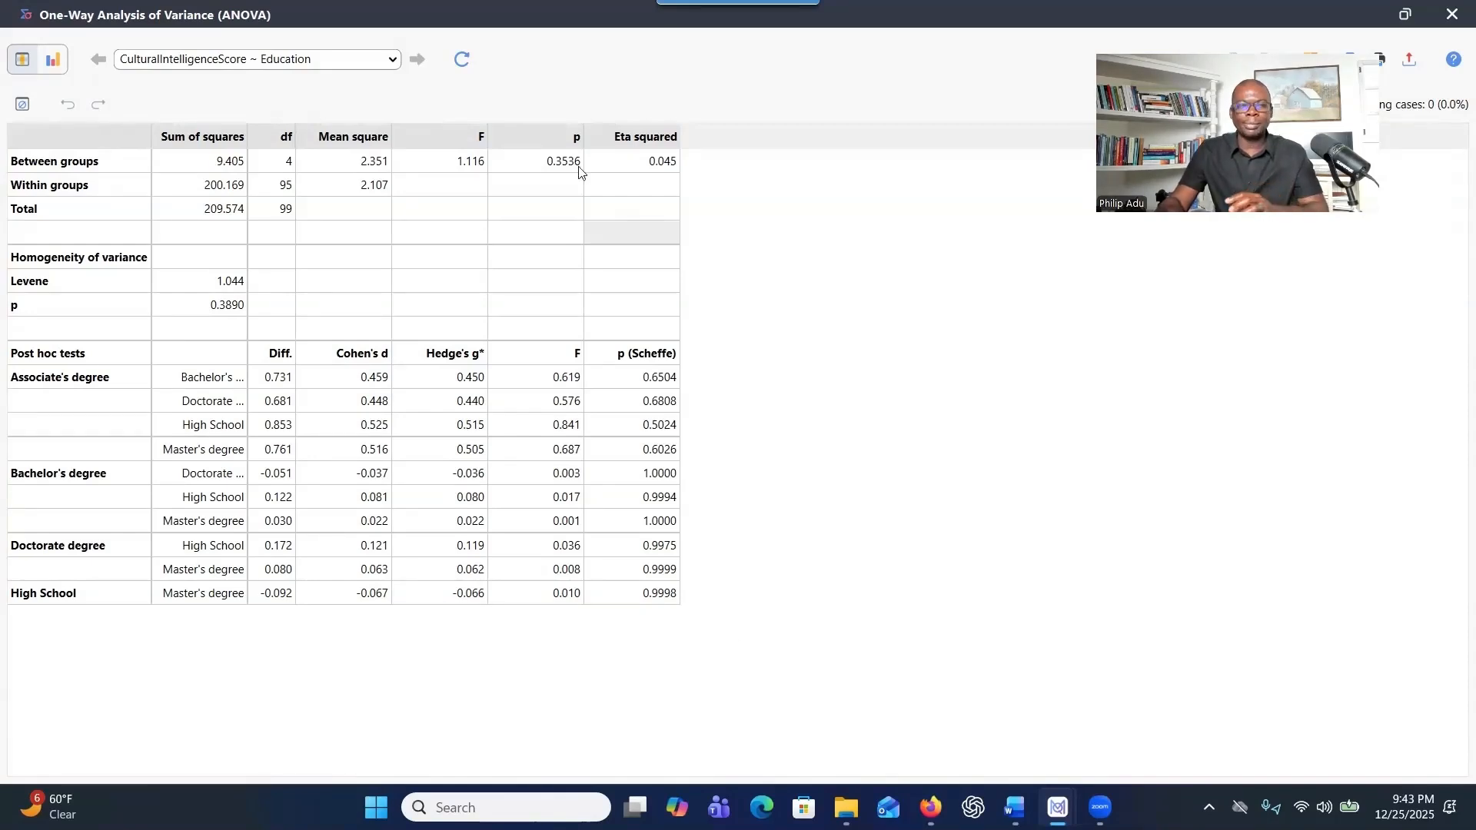
pyautogui.doubleClick(723, 15)
pyautogui.click(733, 69)
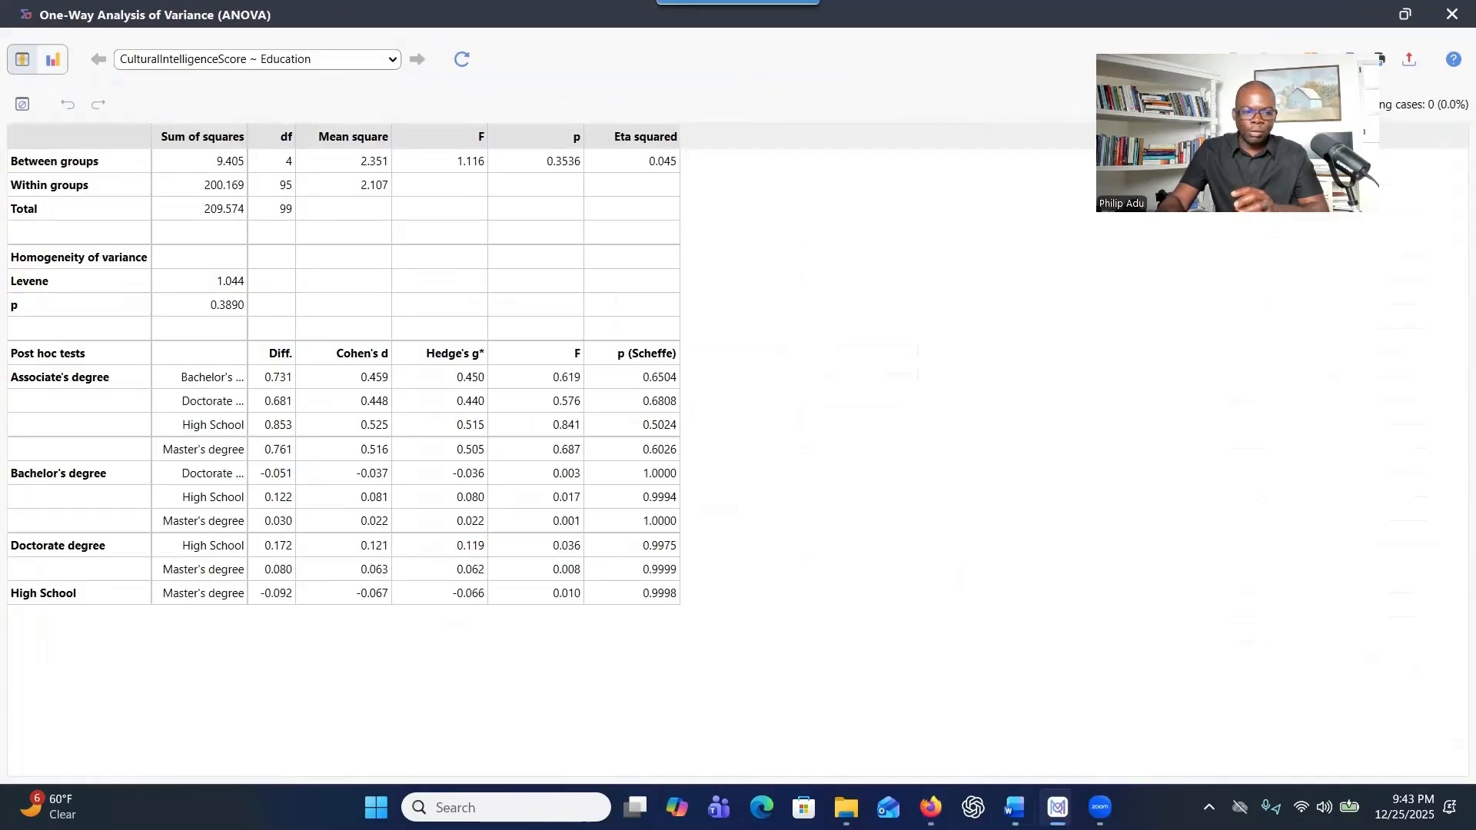
pyautogui.hotkey('alt', 'Tab')
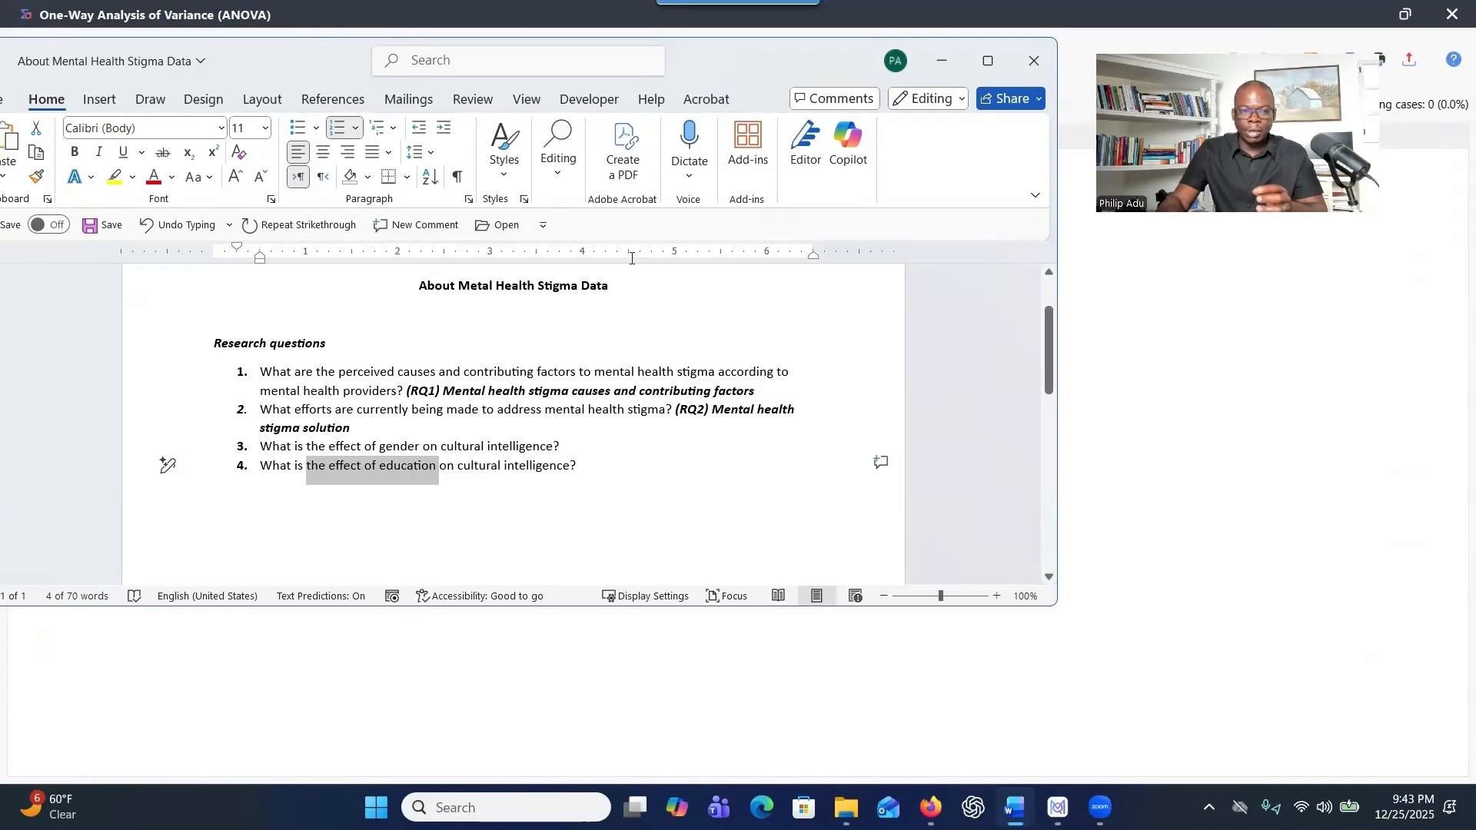
pyautogui.hotkey('alt', 'Tab')
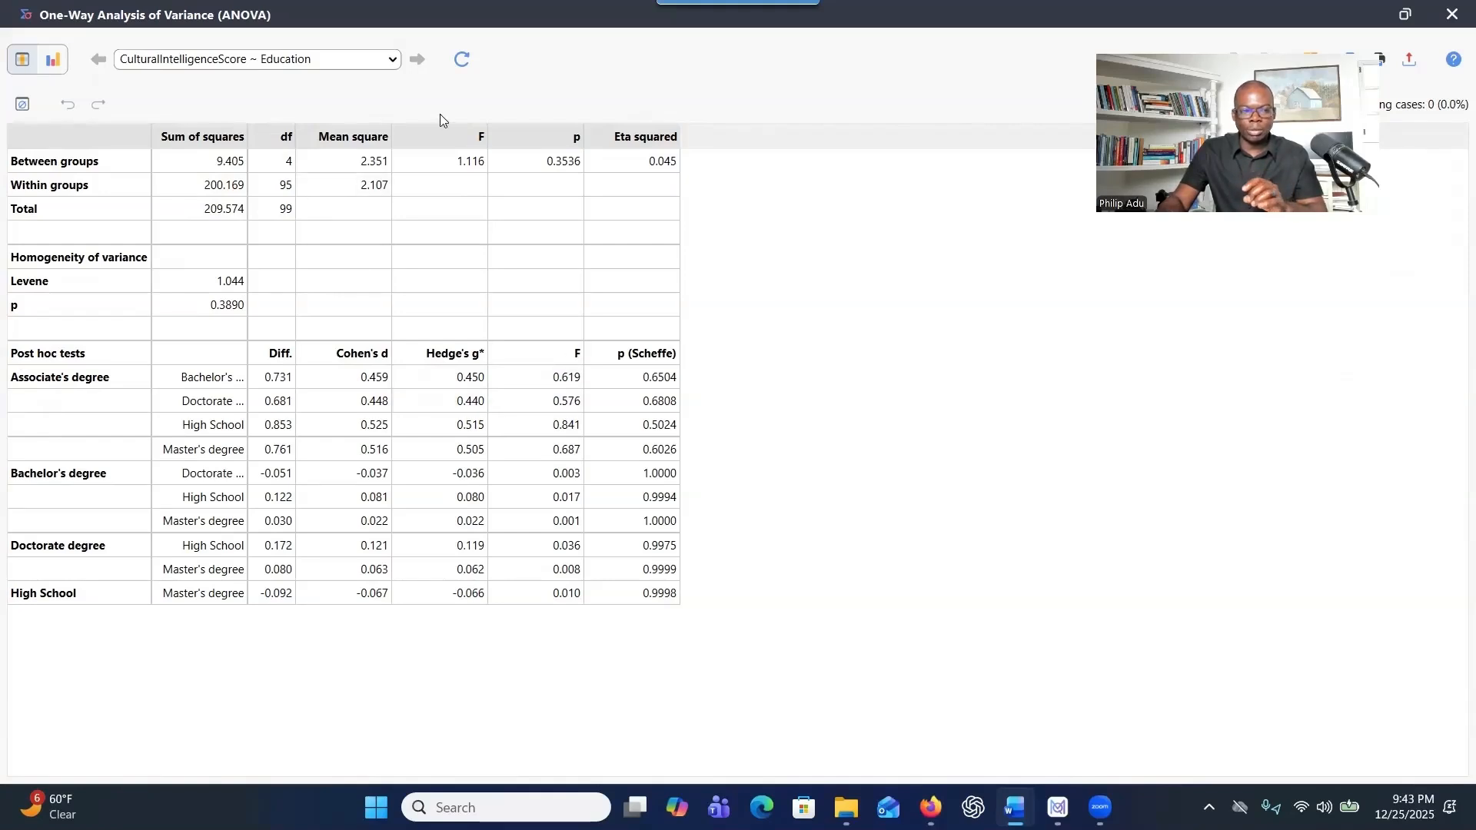
pyautogui.doubleClick(529, 21)
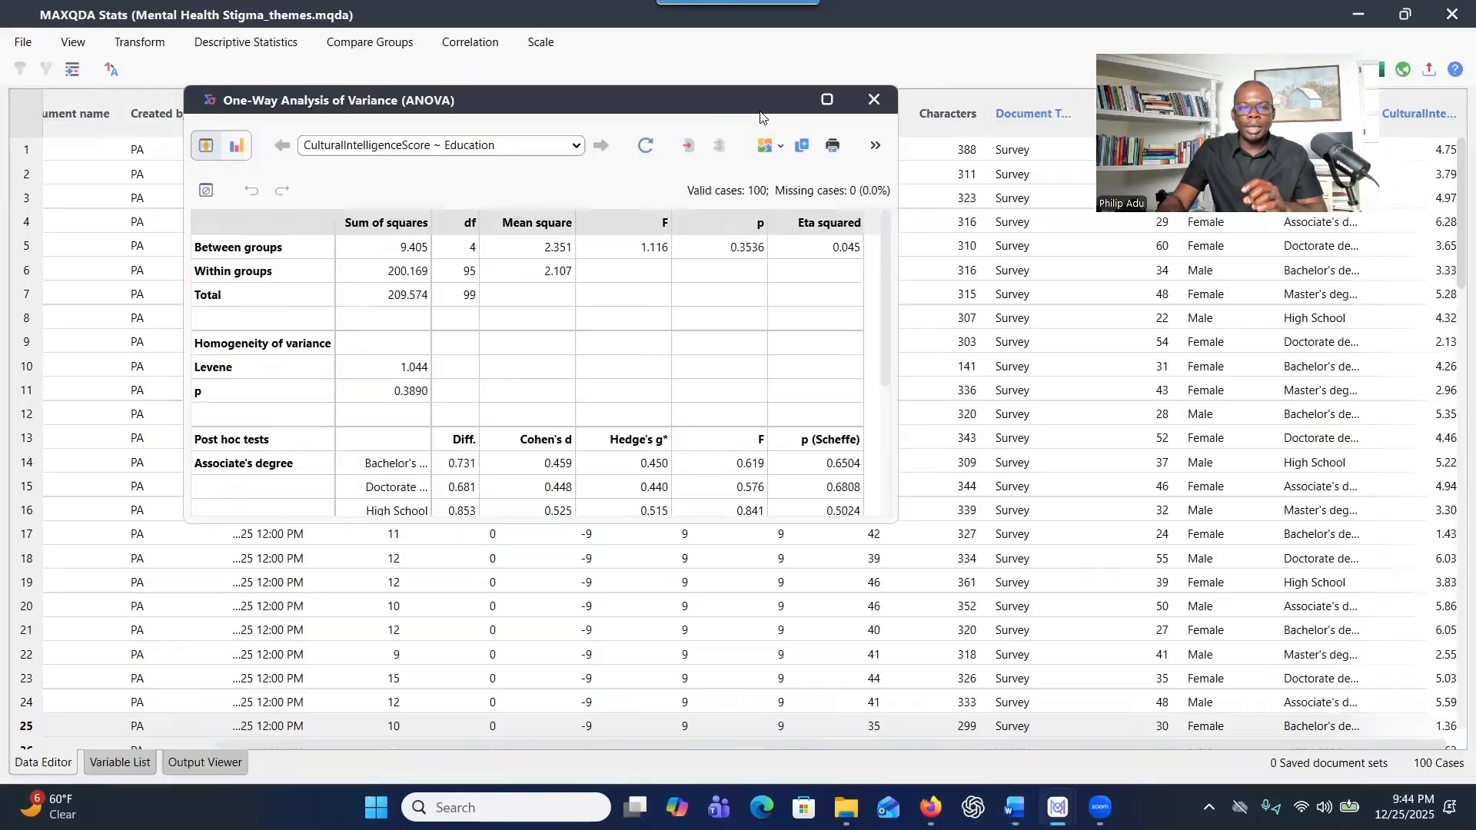
pyautogui.click(873, 100)
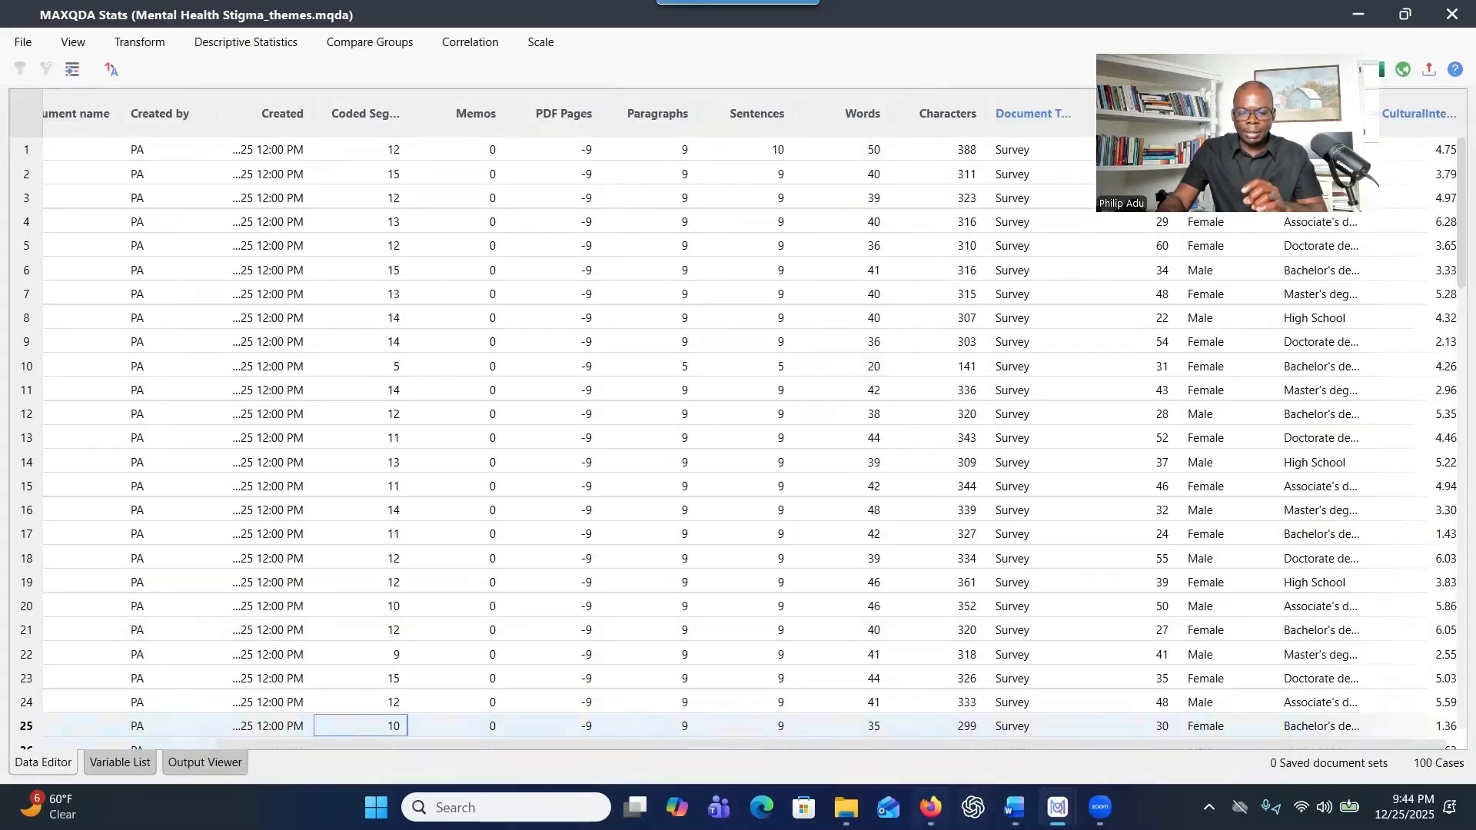
# Switch to the About MAXQDA Survey Process document in Word and strike through the "Conduct statistical analysis" heading.
pyautogui.moveTo(1015, 807)
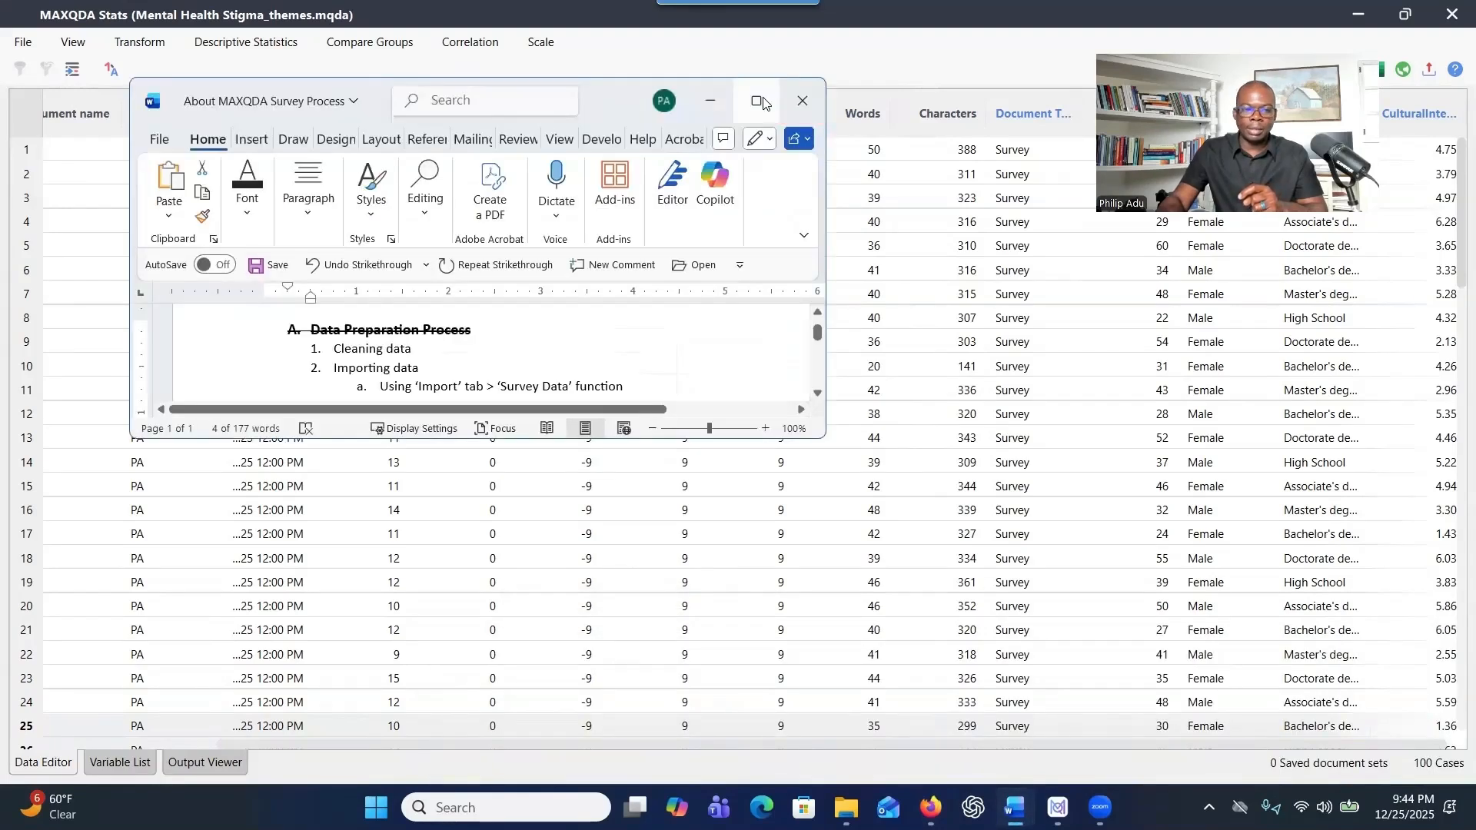
pyautogui.click(759, 100)
pyautogui.click(664, 429)
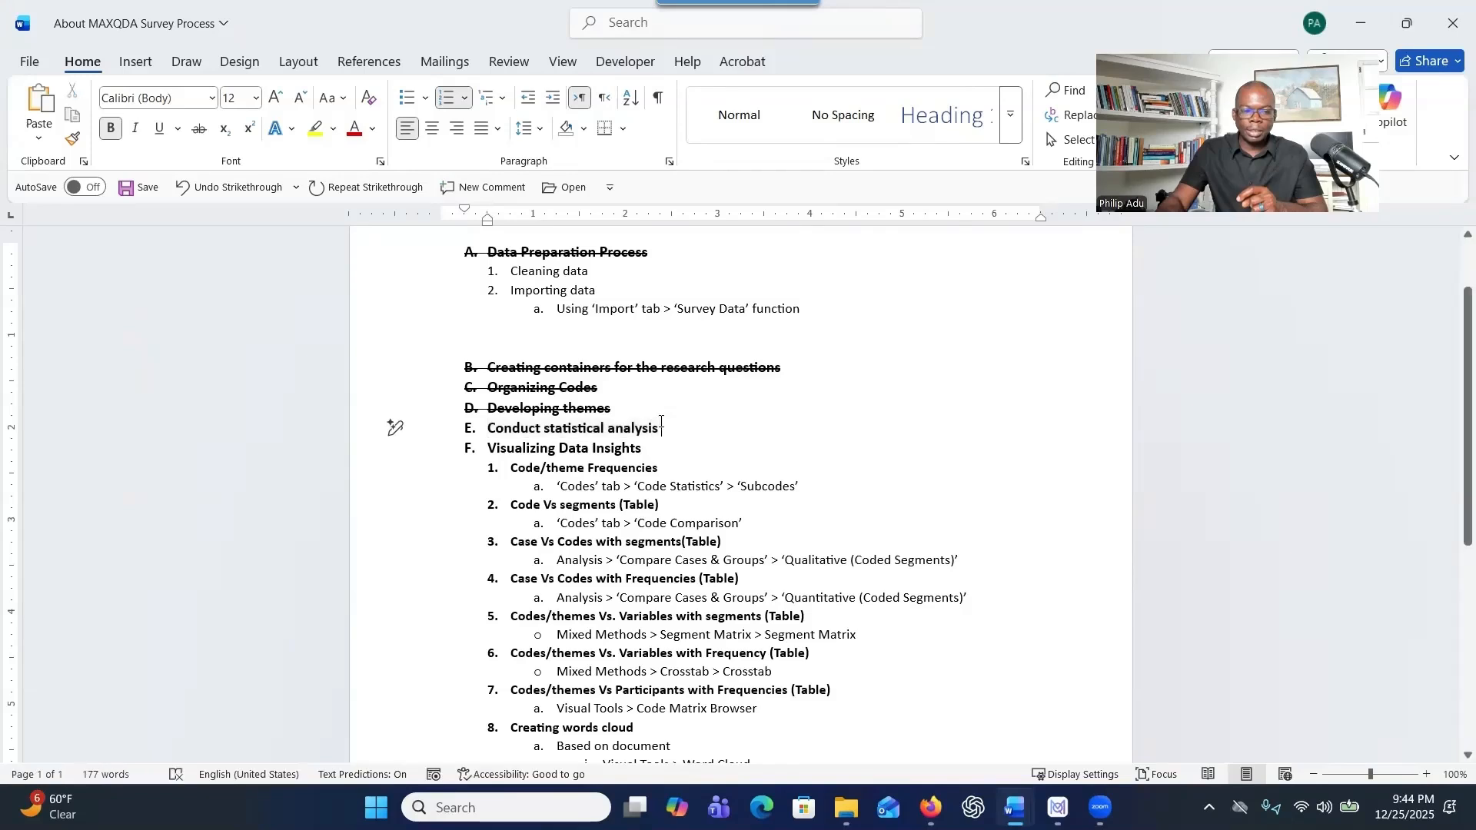
pyautogui.moveTo(663, 429); pyautogui.dragTo(489, 432)
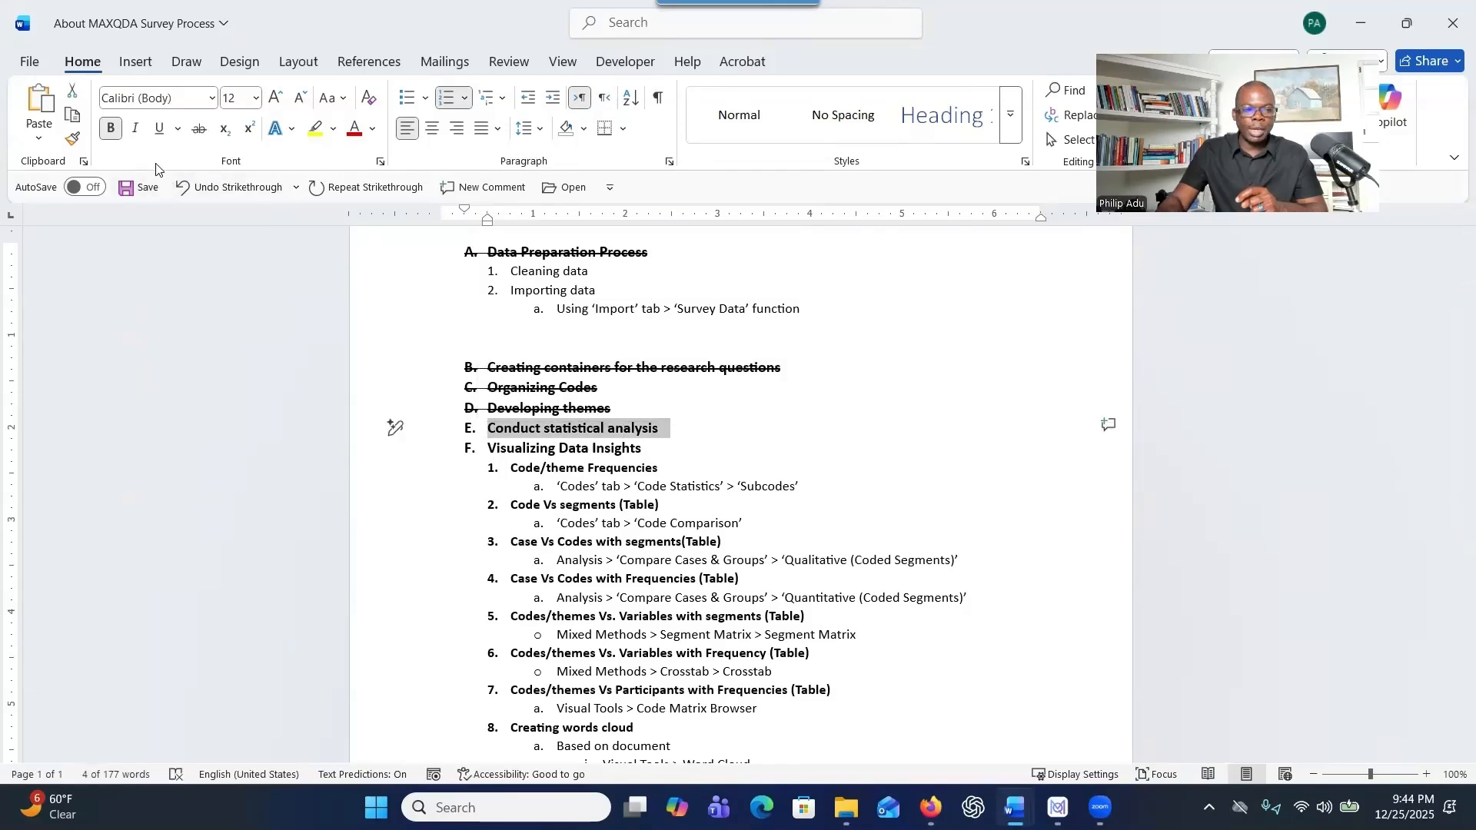
pyautogui.click(199, 129)
pyautogui.click(539, 488)
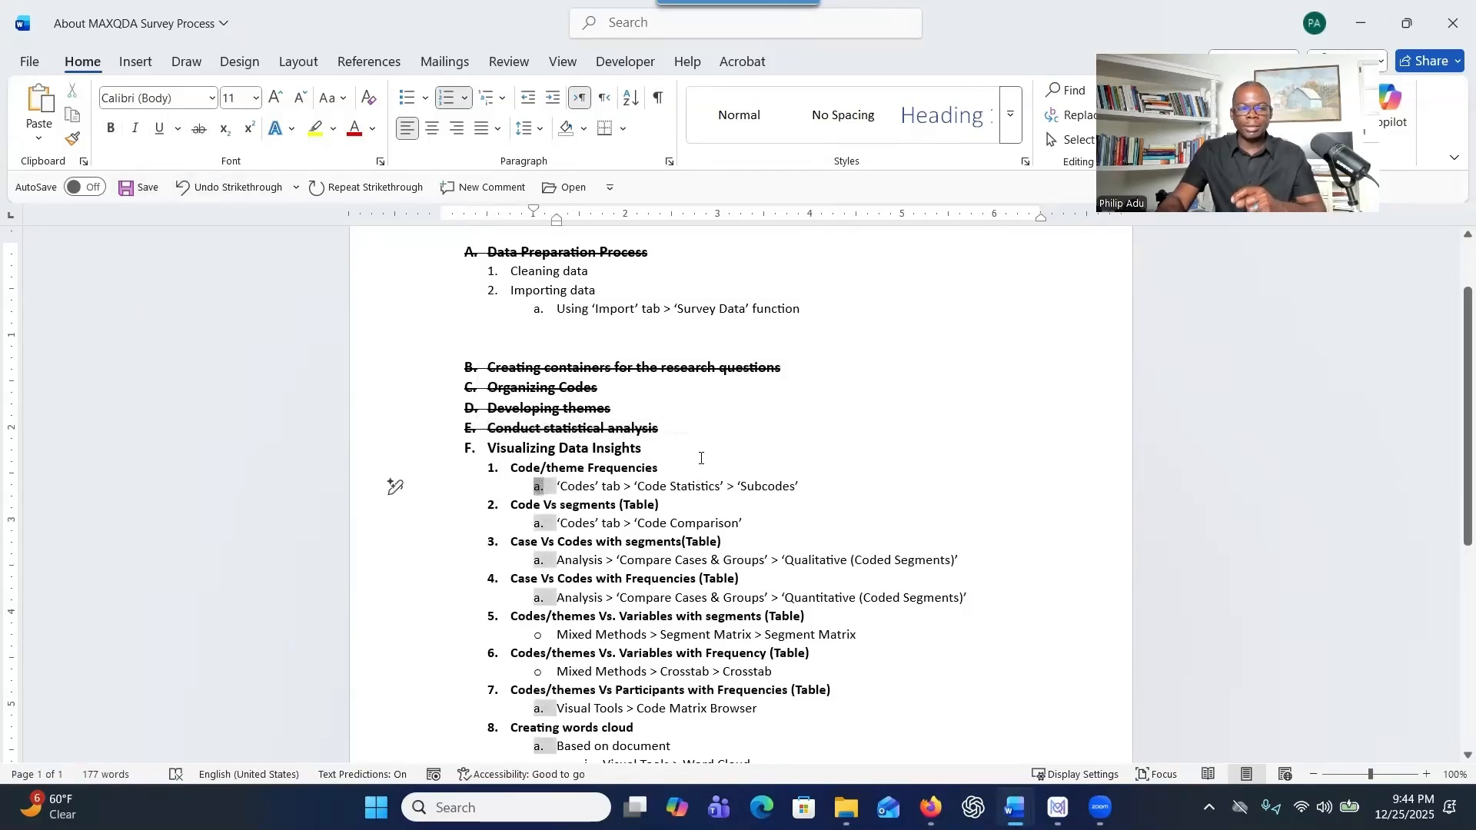
# Switch to MAXQDA, run Subcode Statistics on the RQ1 causes and contributing code by coded segments, and widen the theme name column.
pyautogui.hotkey('alt', 'Tab')
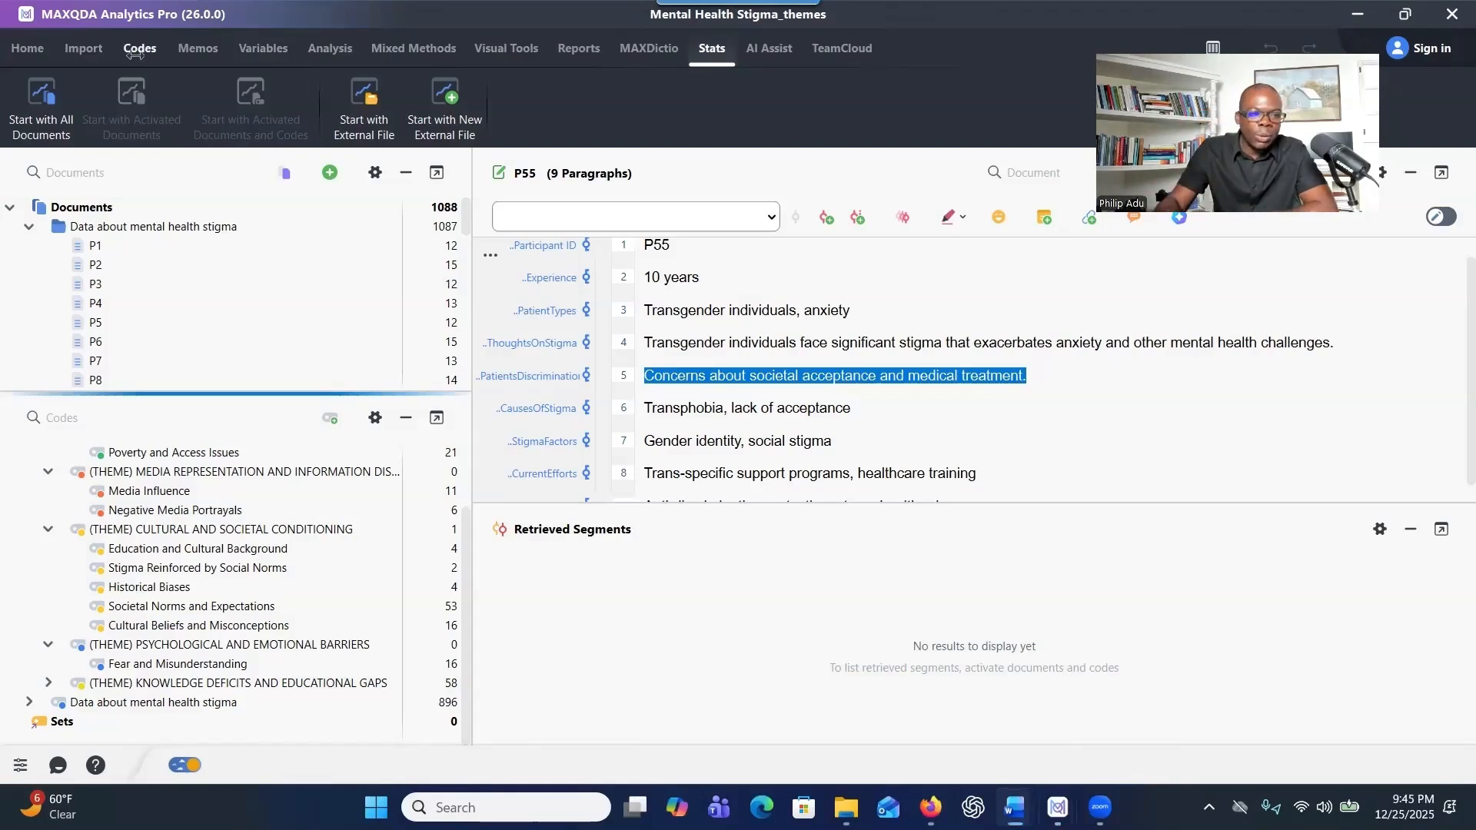
pyautogui.click(137, 49)
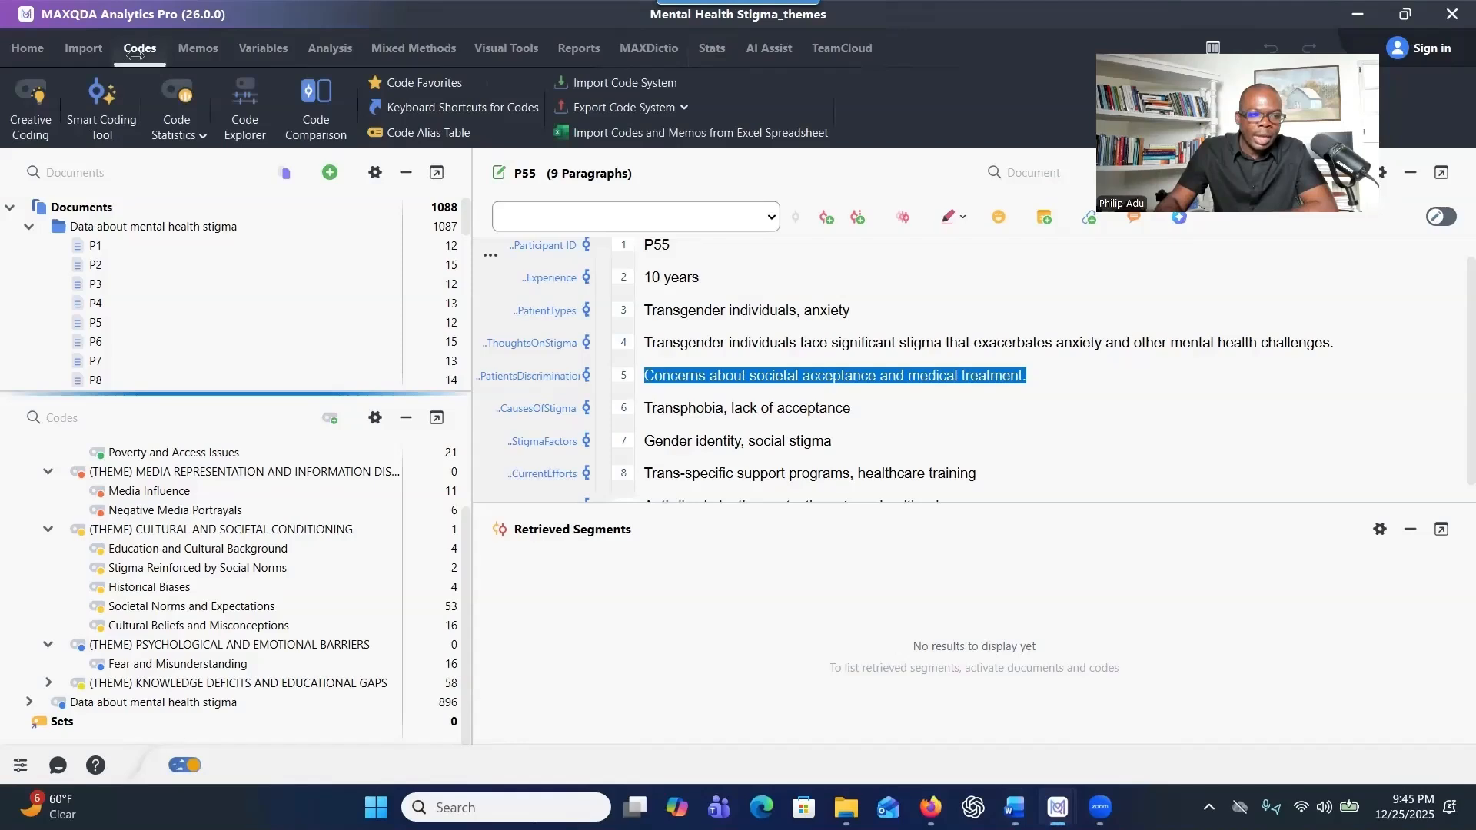
pyautogui.click(201, 131)
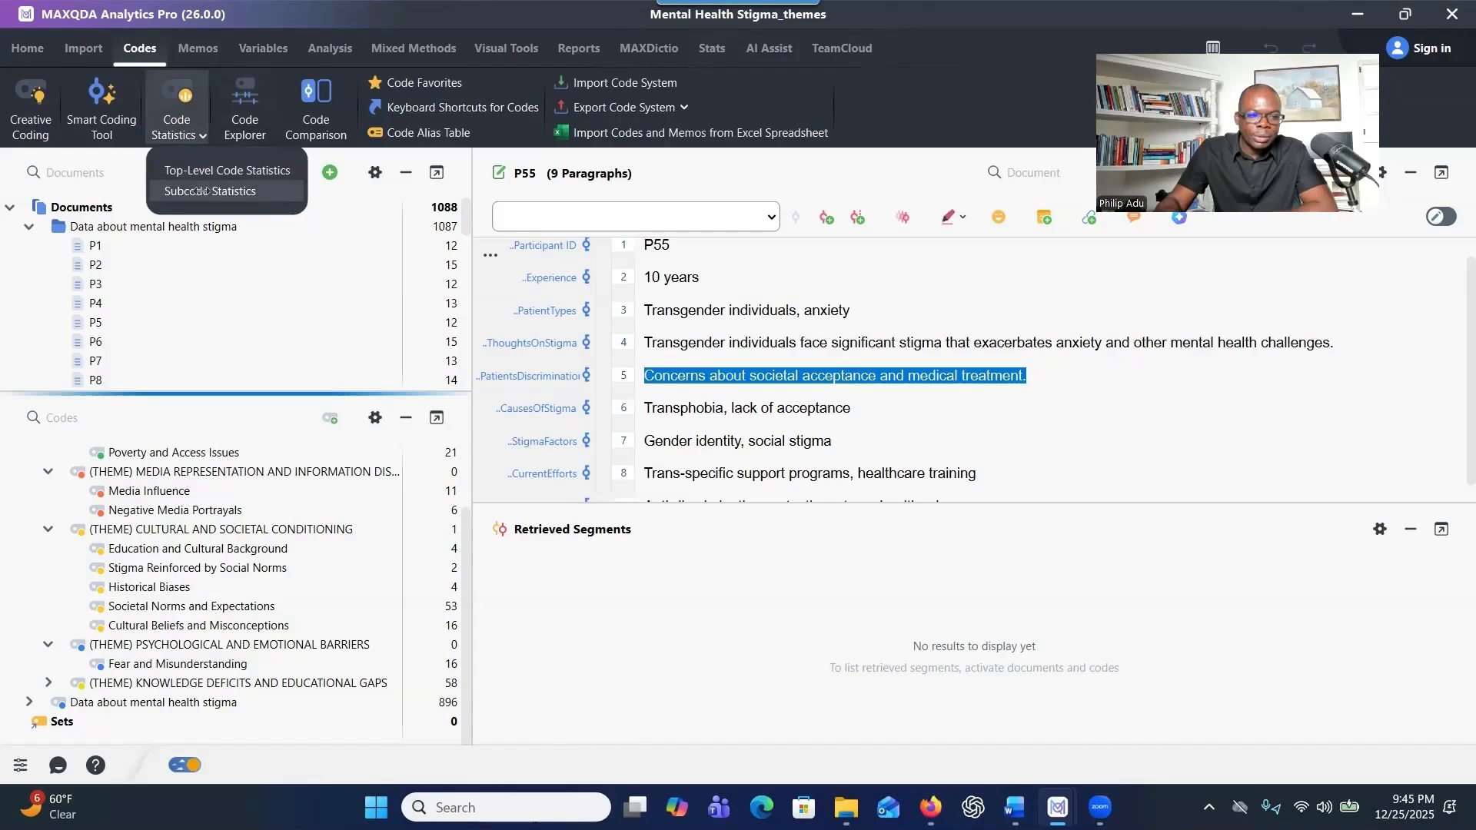
pyautogui.click(202, 191)
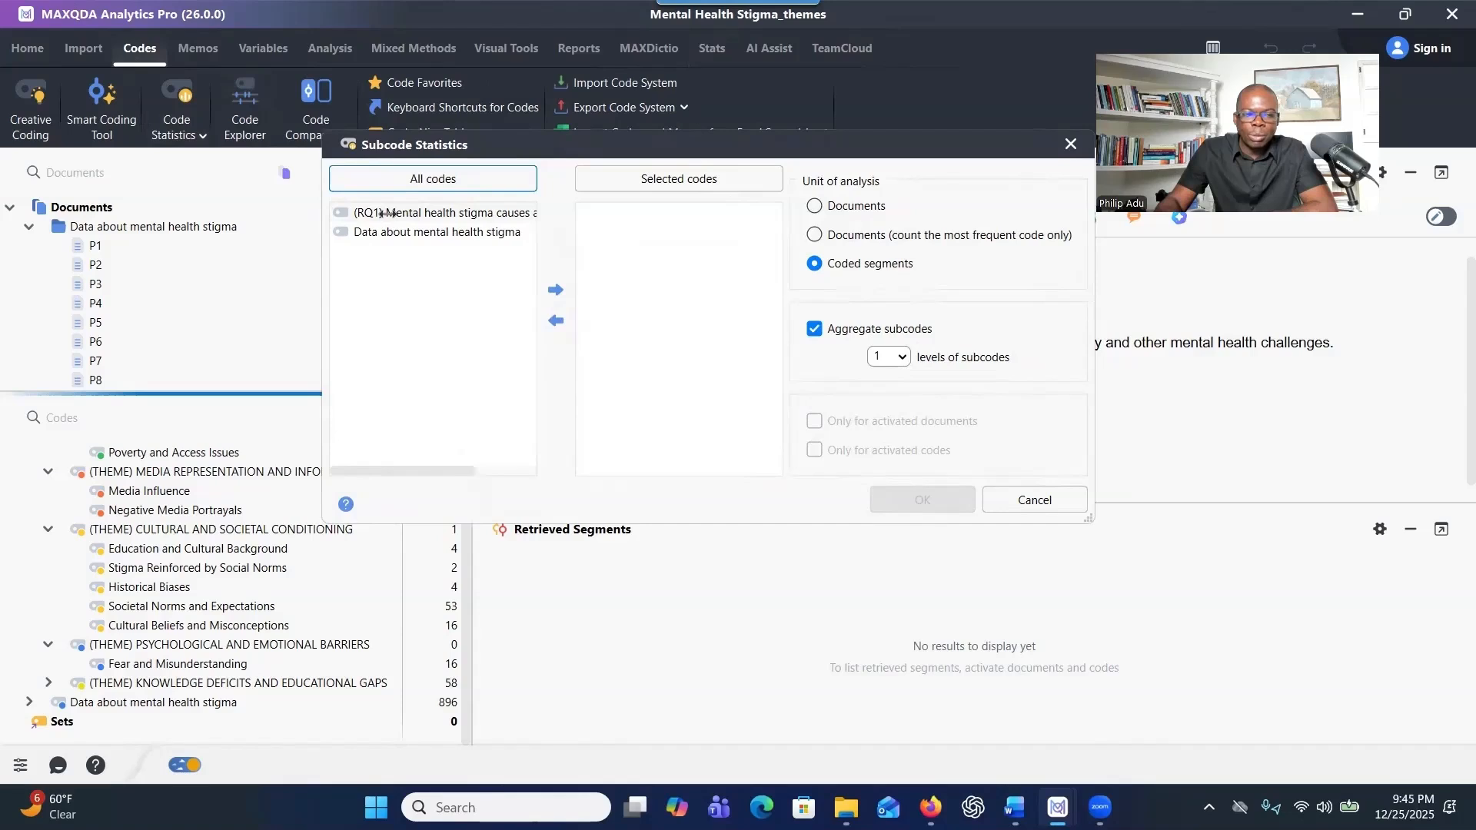
pyautogui.click(384, 213)
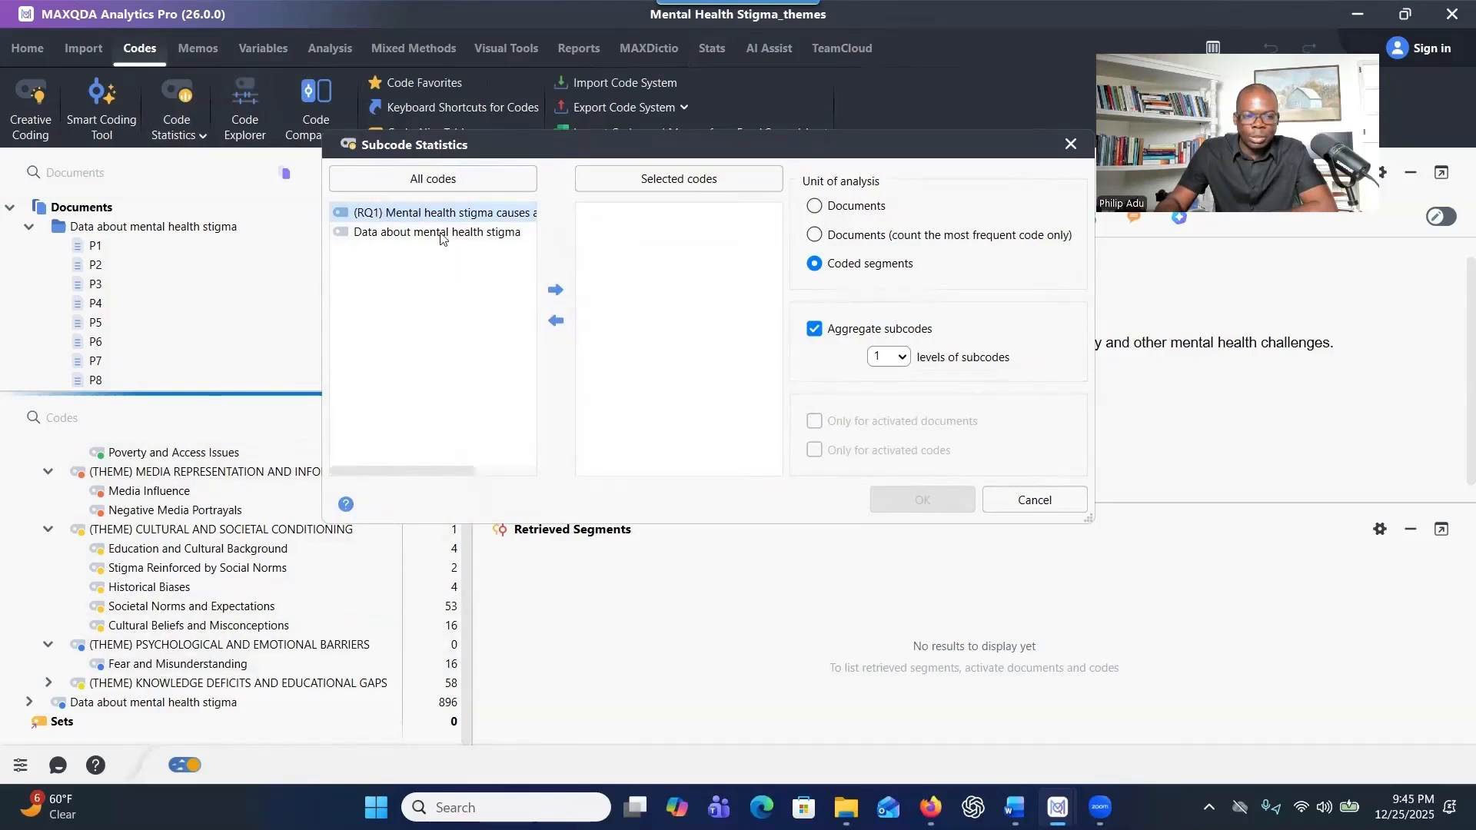
pyautogui.click(557, 291)
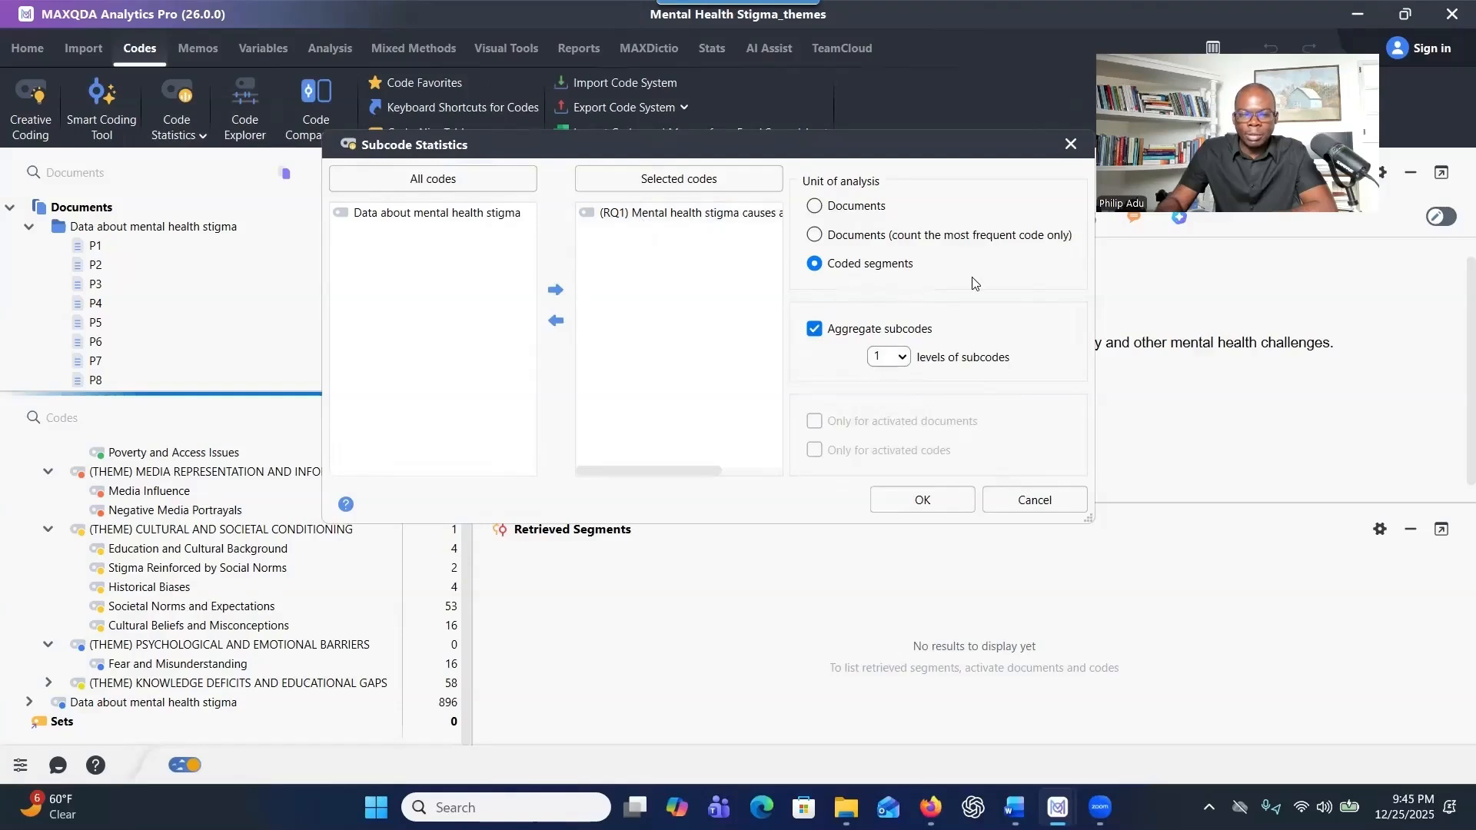
pyautogui.click(912, 502)
pyautogui.click(930, 500)
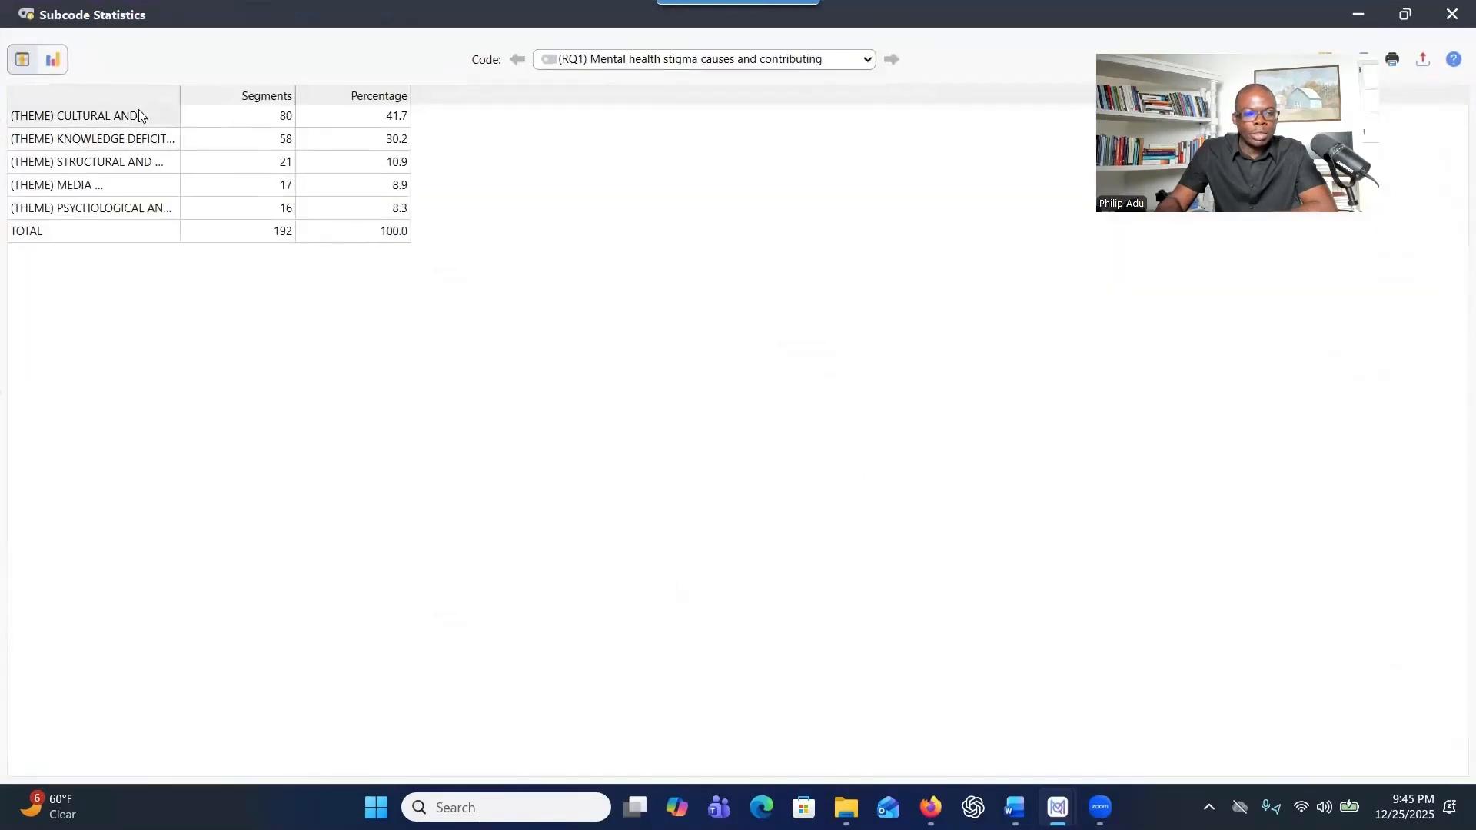
pyautogui.moveTo(178, 90); pyautogui.dragTo(402, 128)
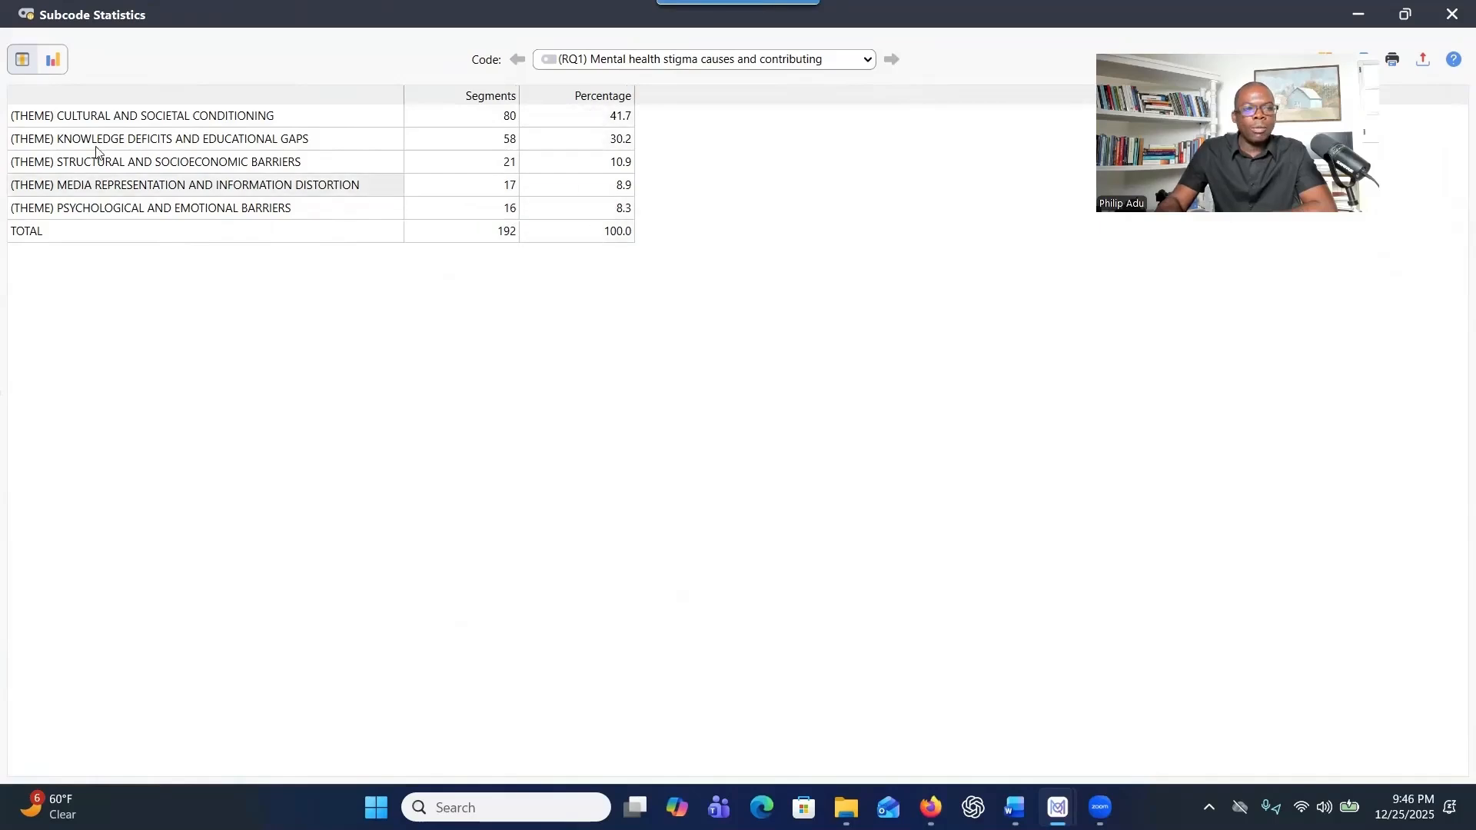
# Display the RQ1 subcode statistics as a bar chart and recolour it with the blue shades palette.
pyautogui.click(51, 62)
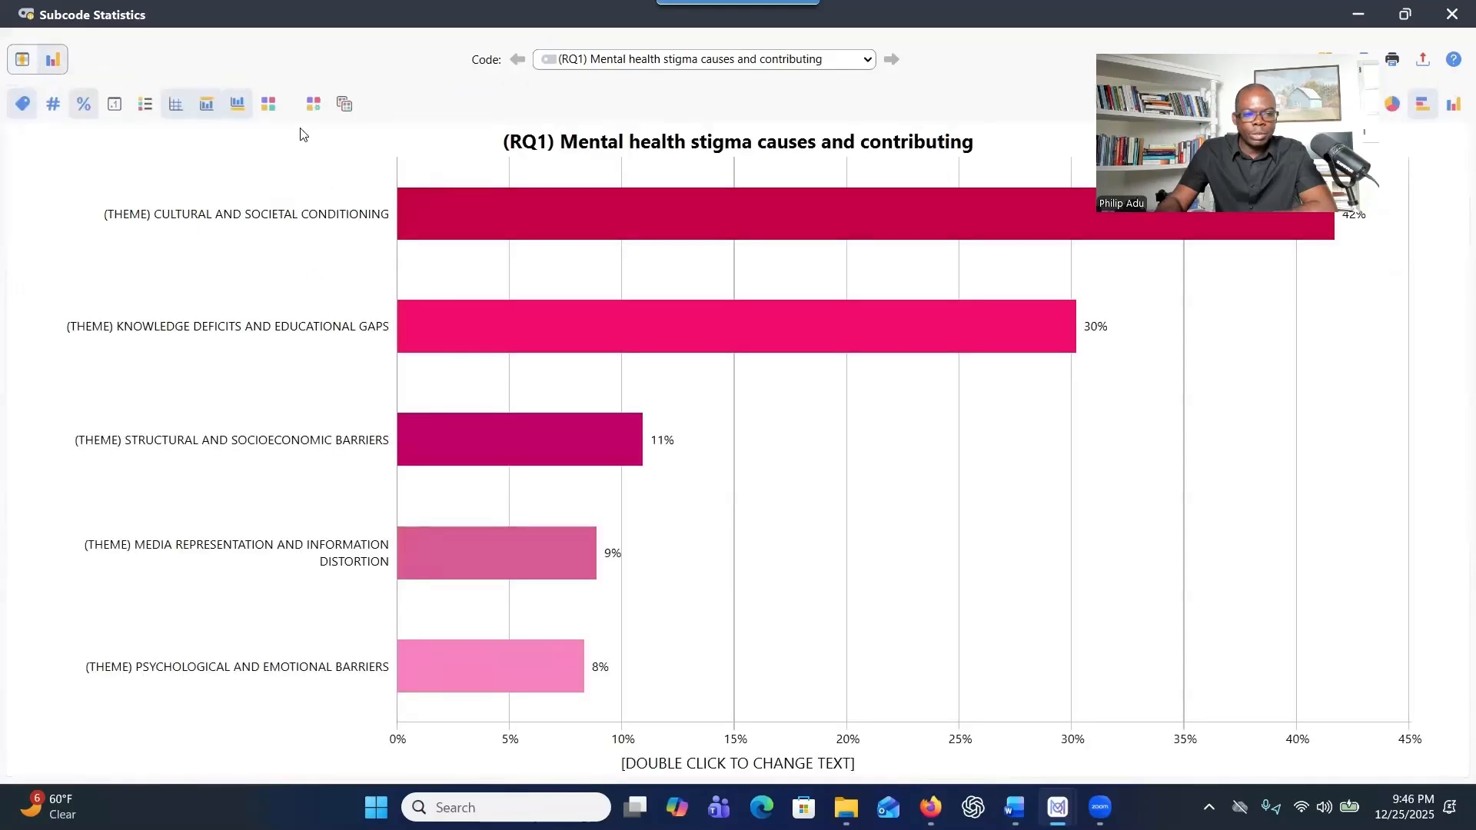
pyautogui.click(313, 111)
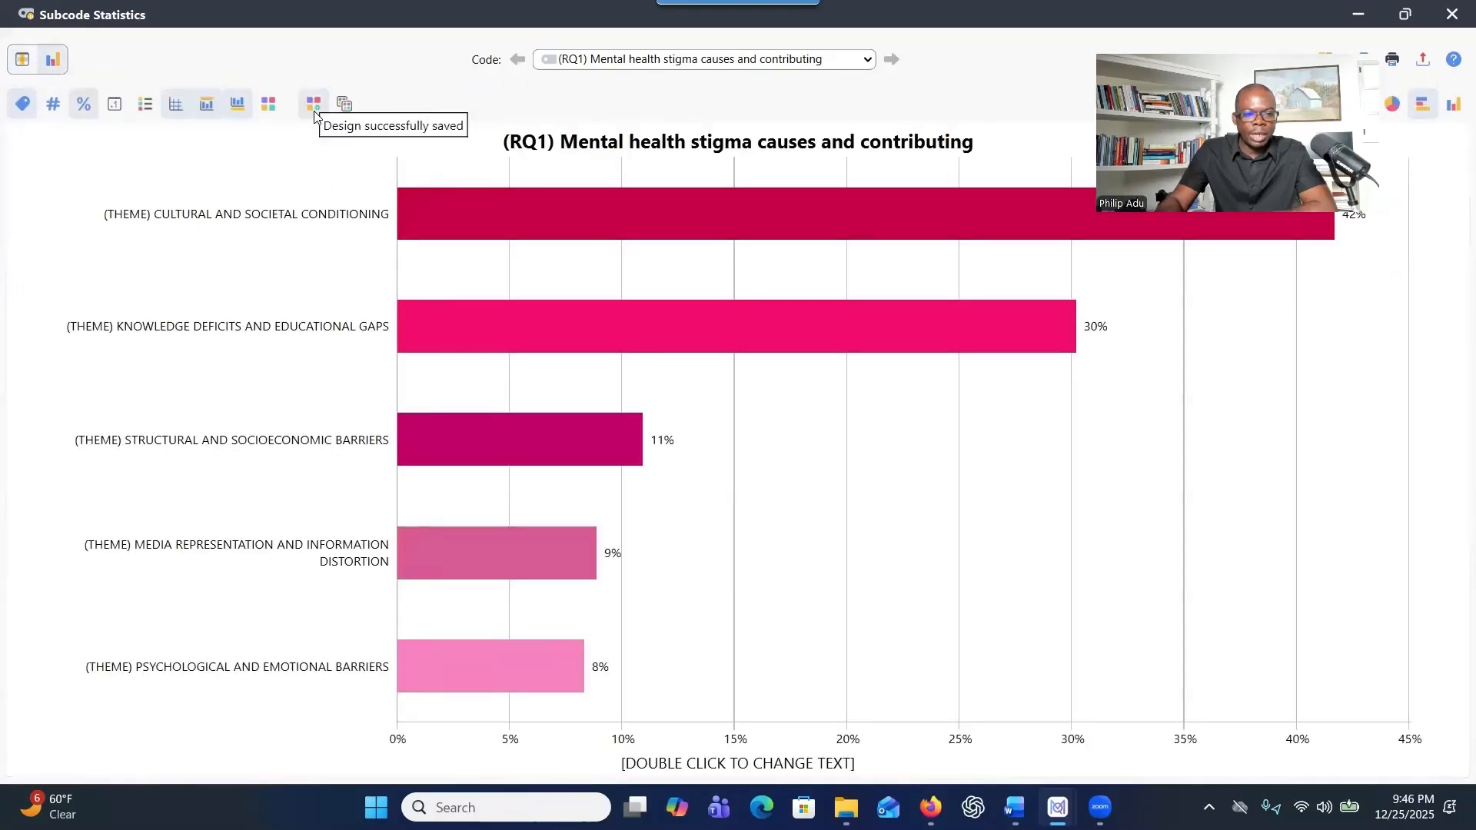
pyautogui.click(268, 103)
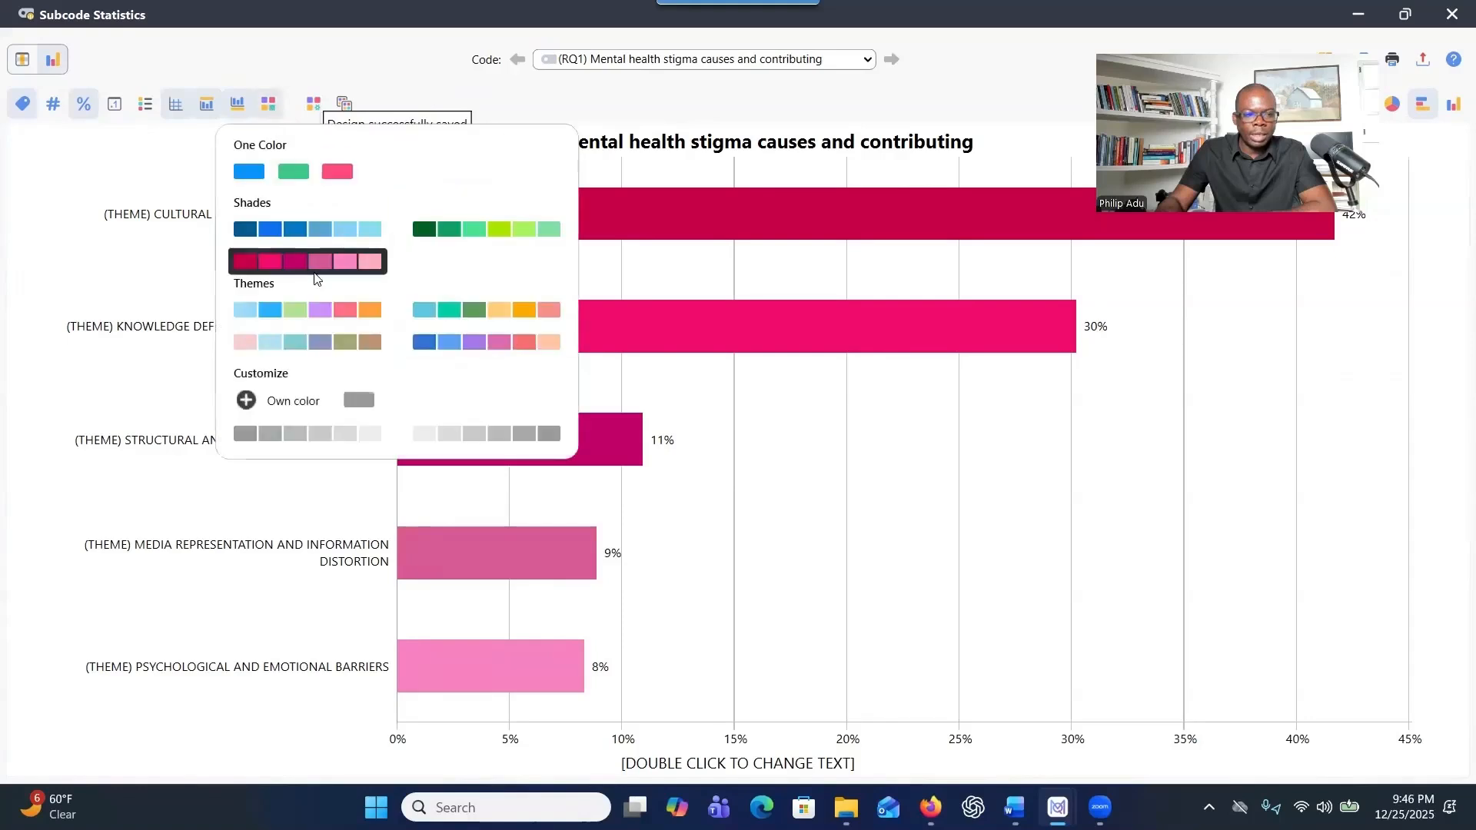
pyautogui.click(297, 229)
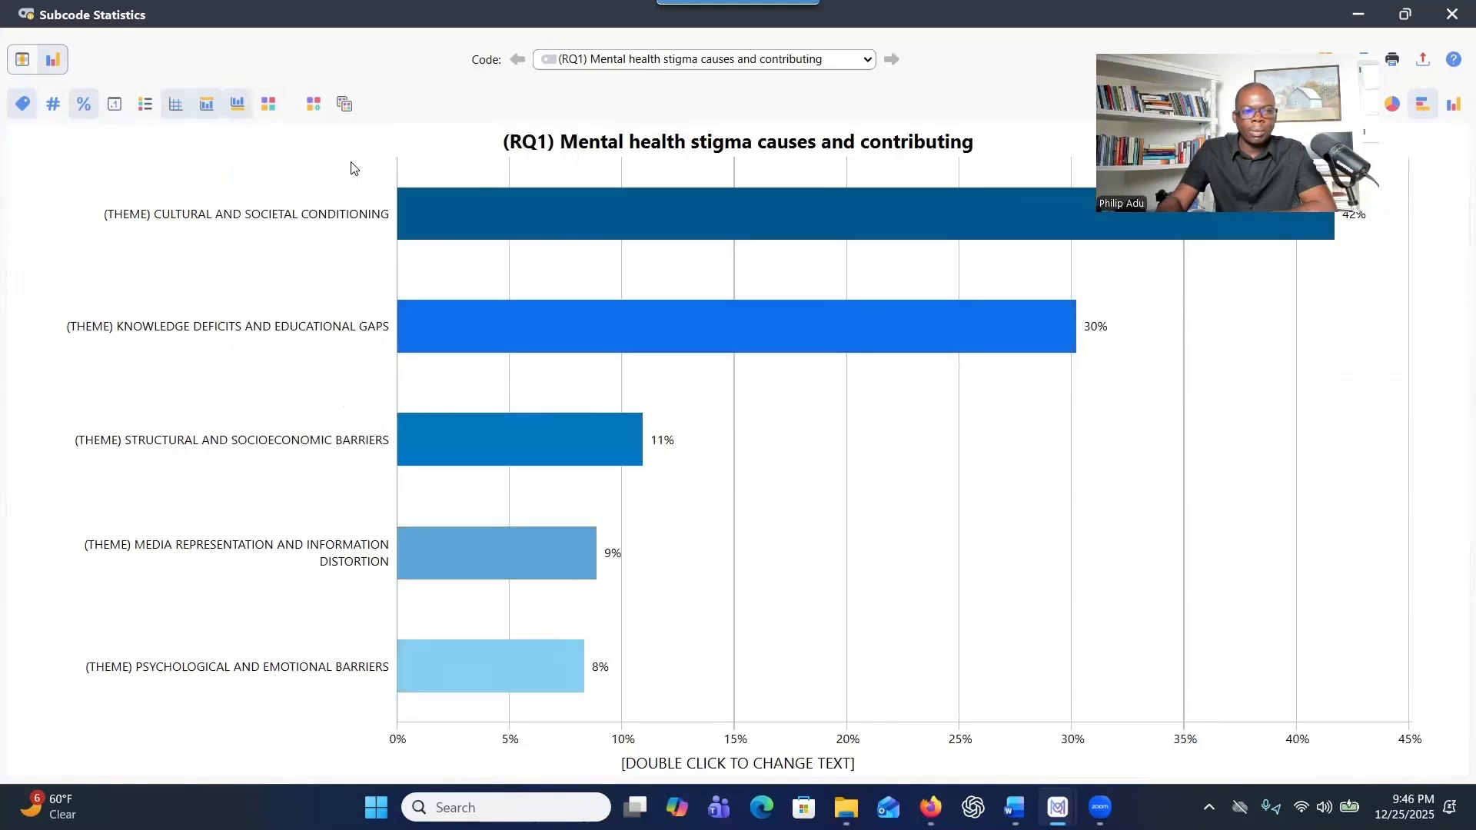
# Change the theme chart to vertical bars labelled with absolute frequencies instead of percentages.
pyautogui.click(1453, 107)
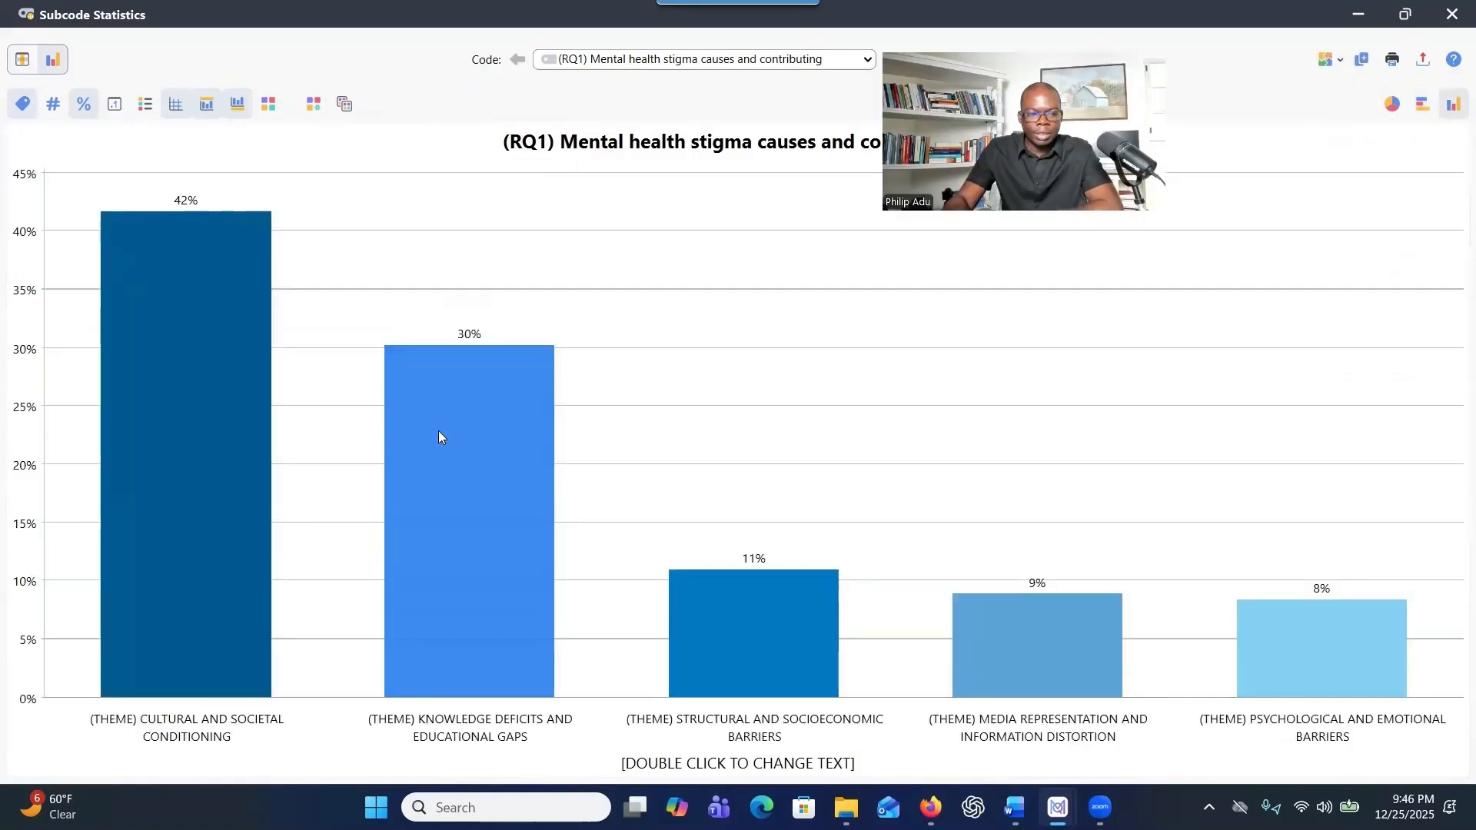
pyautogui.click(52, 105)
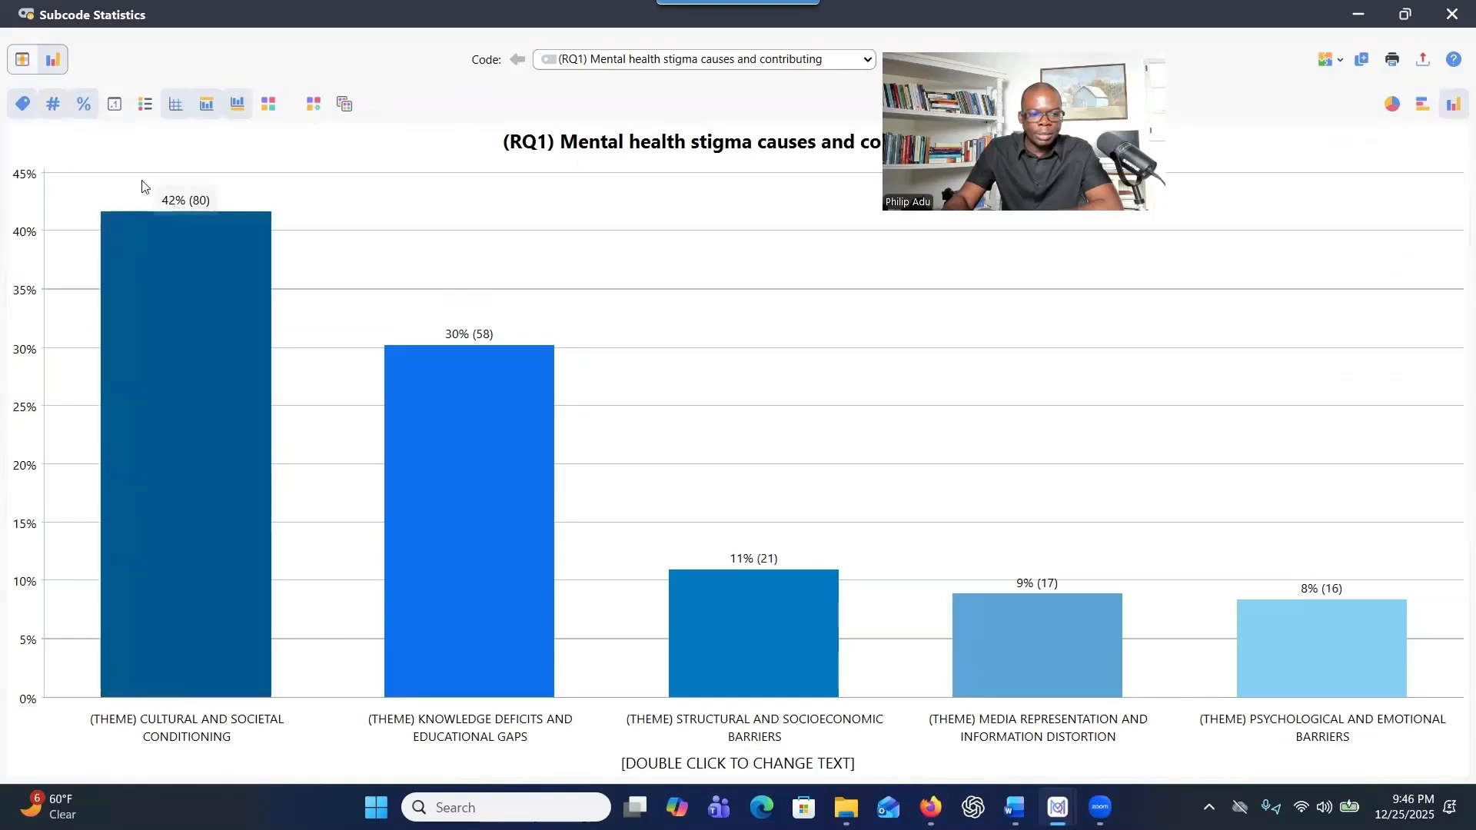
pyautogui.click(56, 111)
pyautogui.click(79, 109)
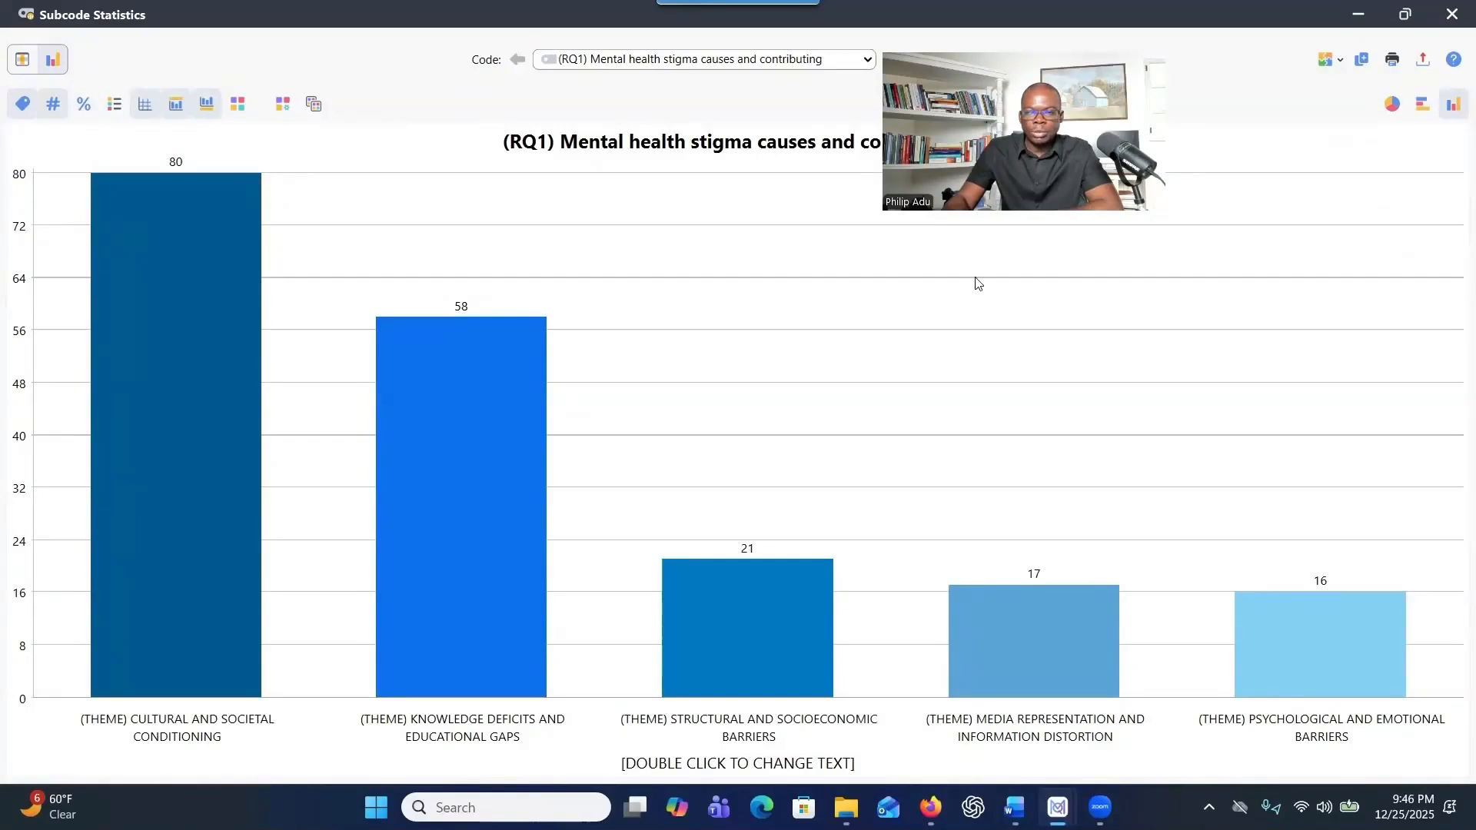
# Convert the theme chart to a pie chart showing both percentages and frequencies, and close the subcode statistics.
pyautogui.click(1392, 105)
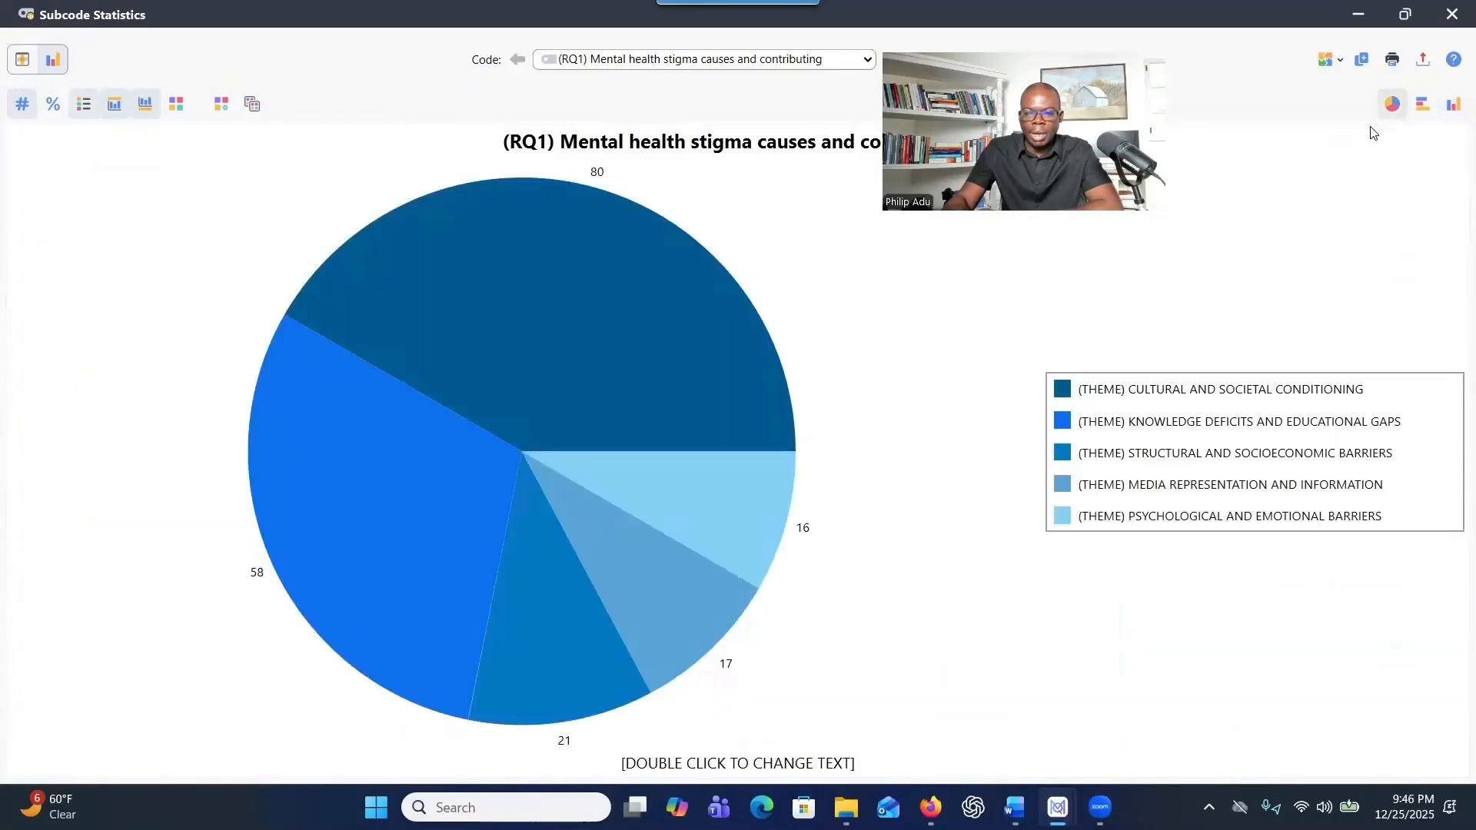
pyautogui.click(52, 104)
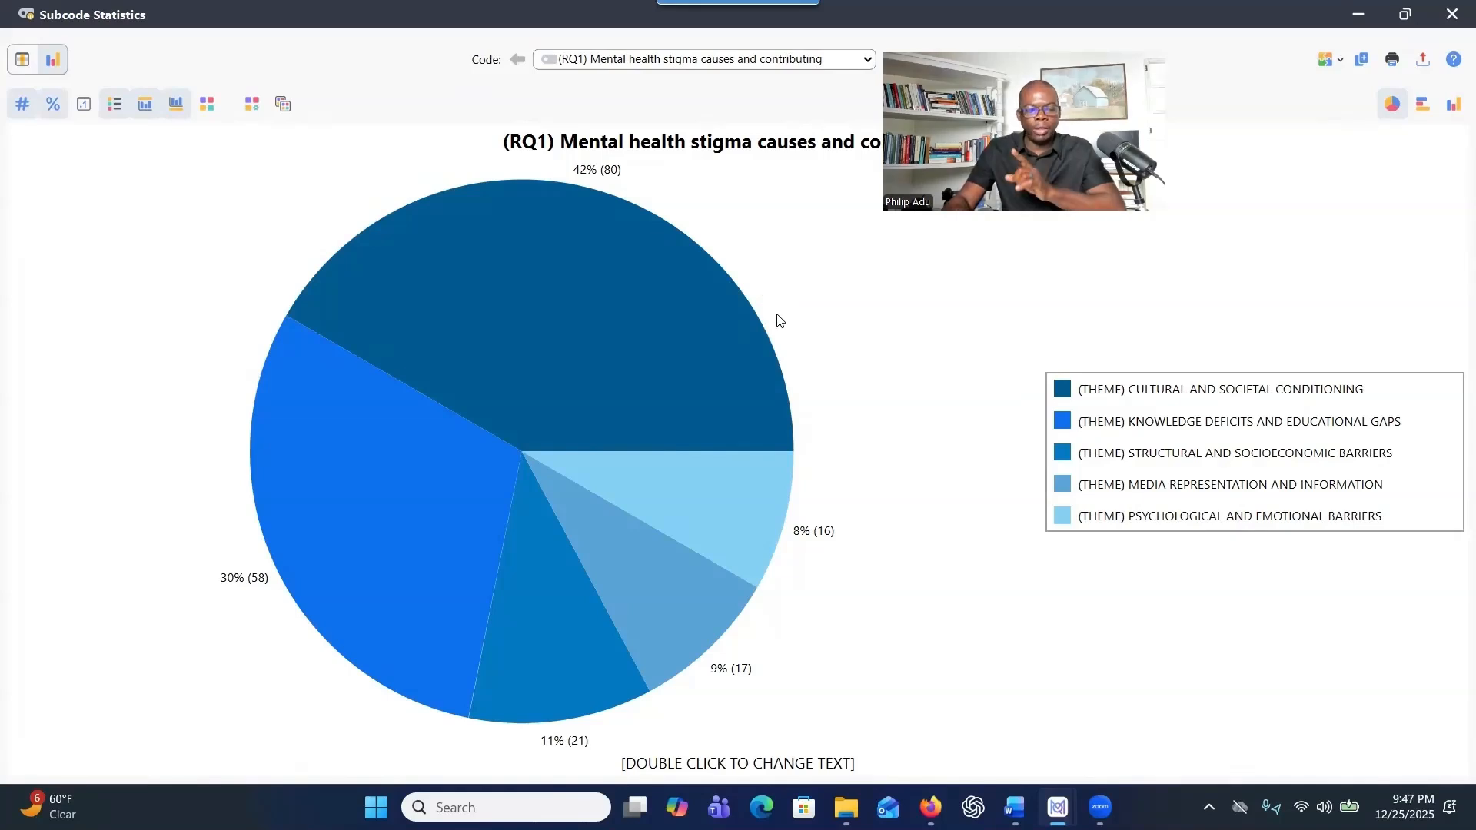
pyautogui.click(1451, 16)
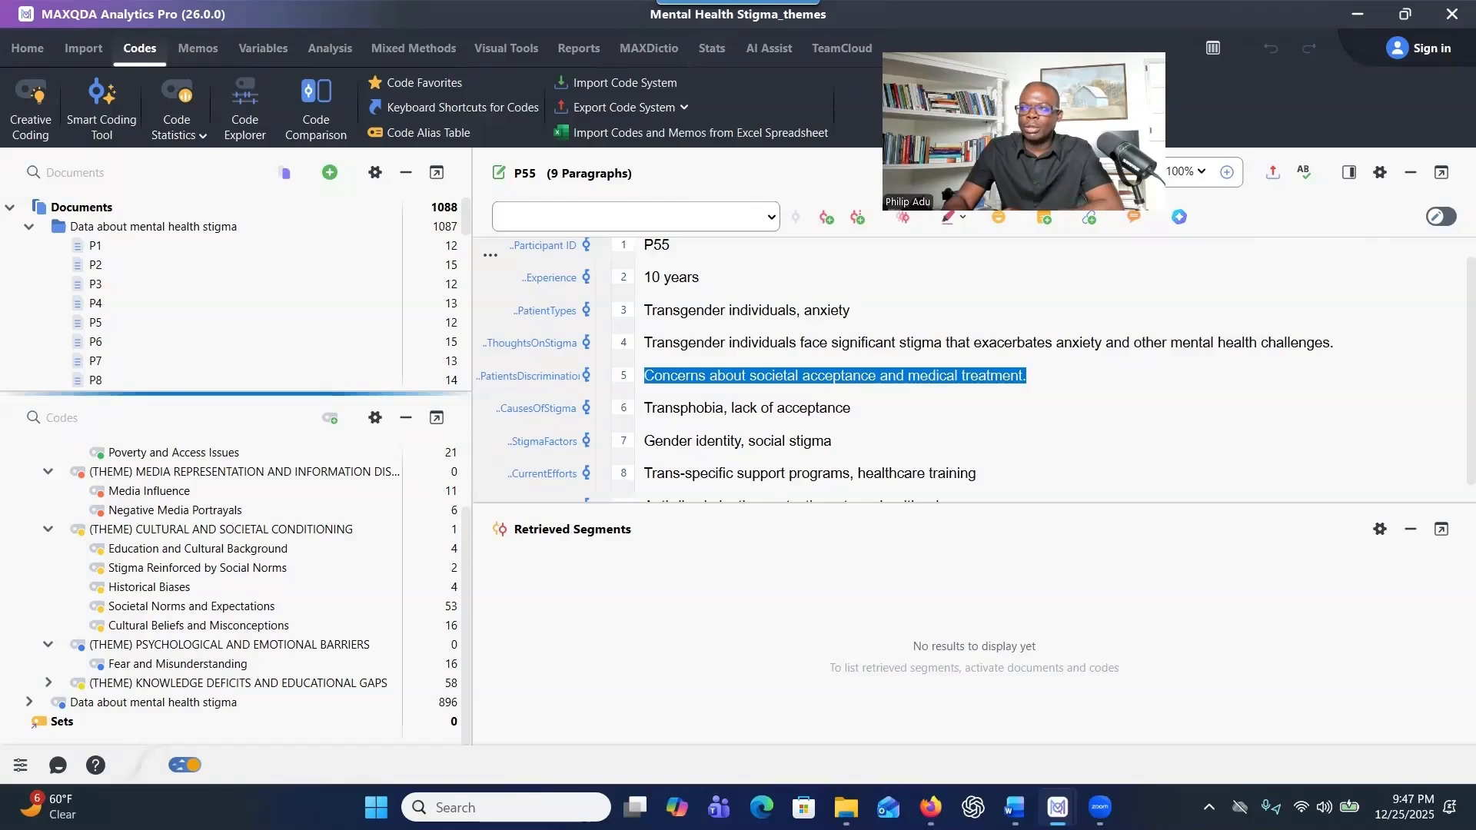
# Run a Code Comparison of the Media Influence and Negative Media Portrayals codes.
pyautogui.click(285, 172)
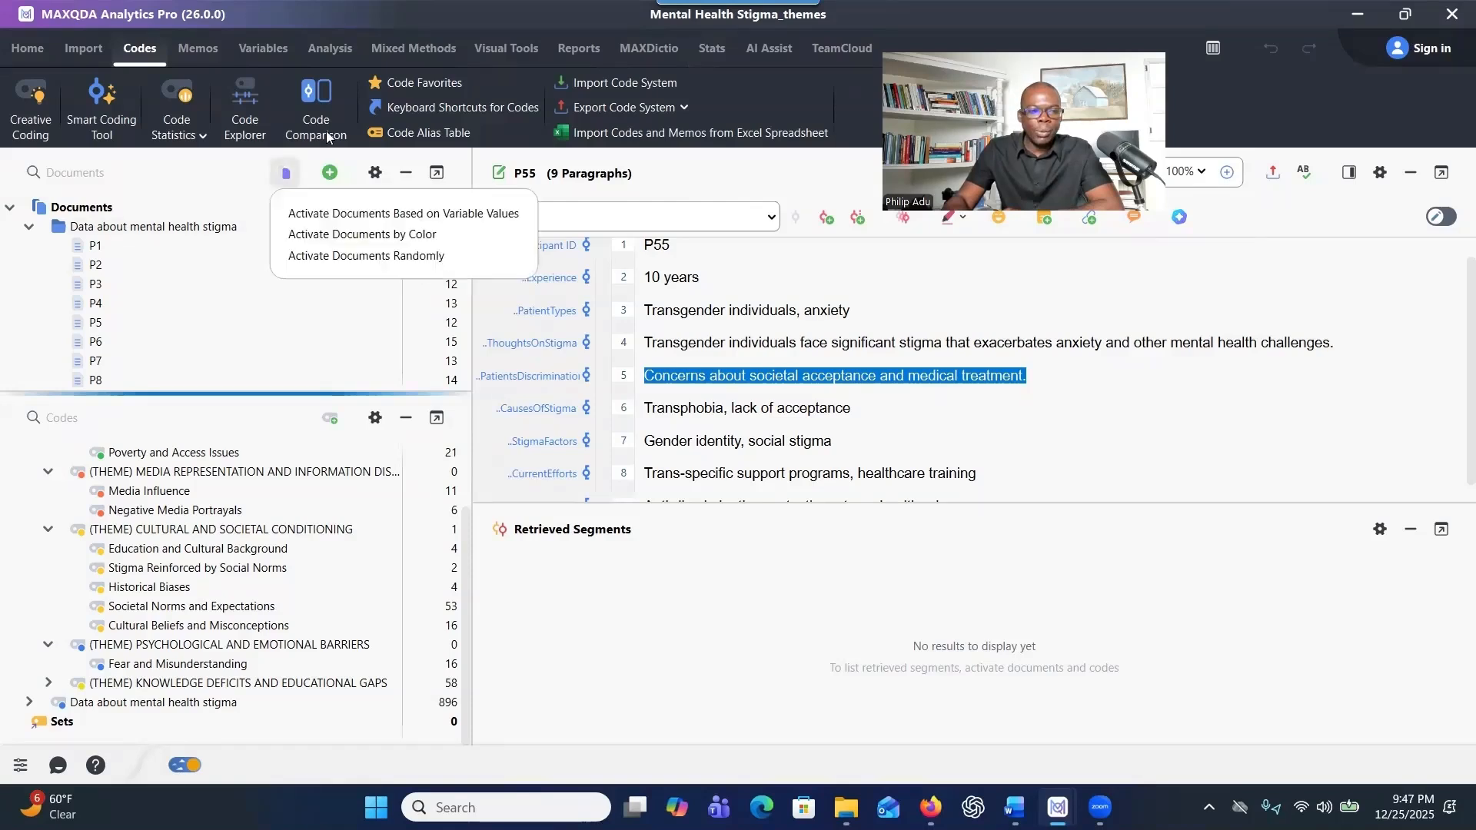
pyautogui.click(328, 138)
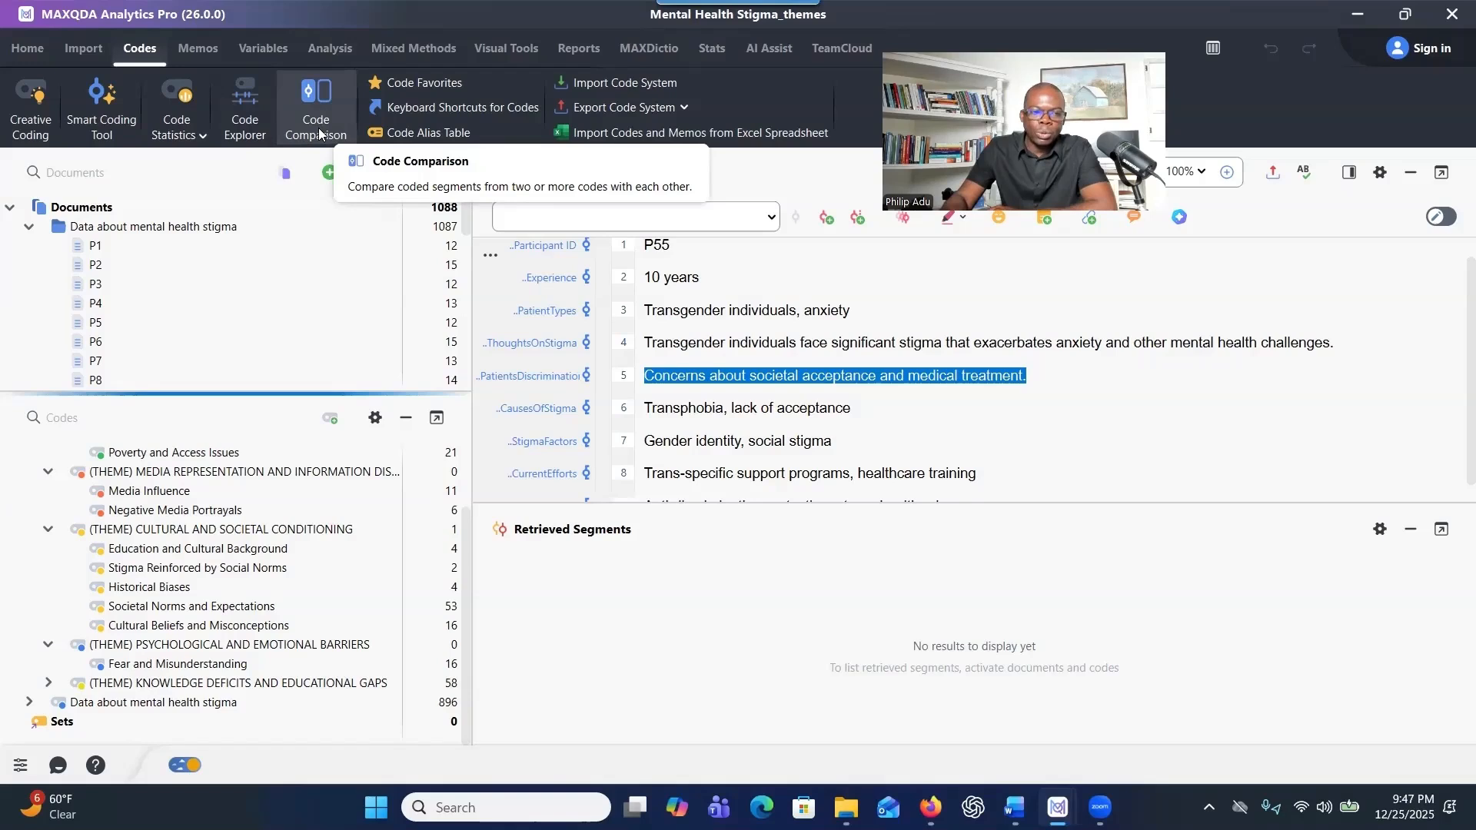
pyautogui.click(319, 134)
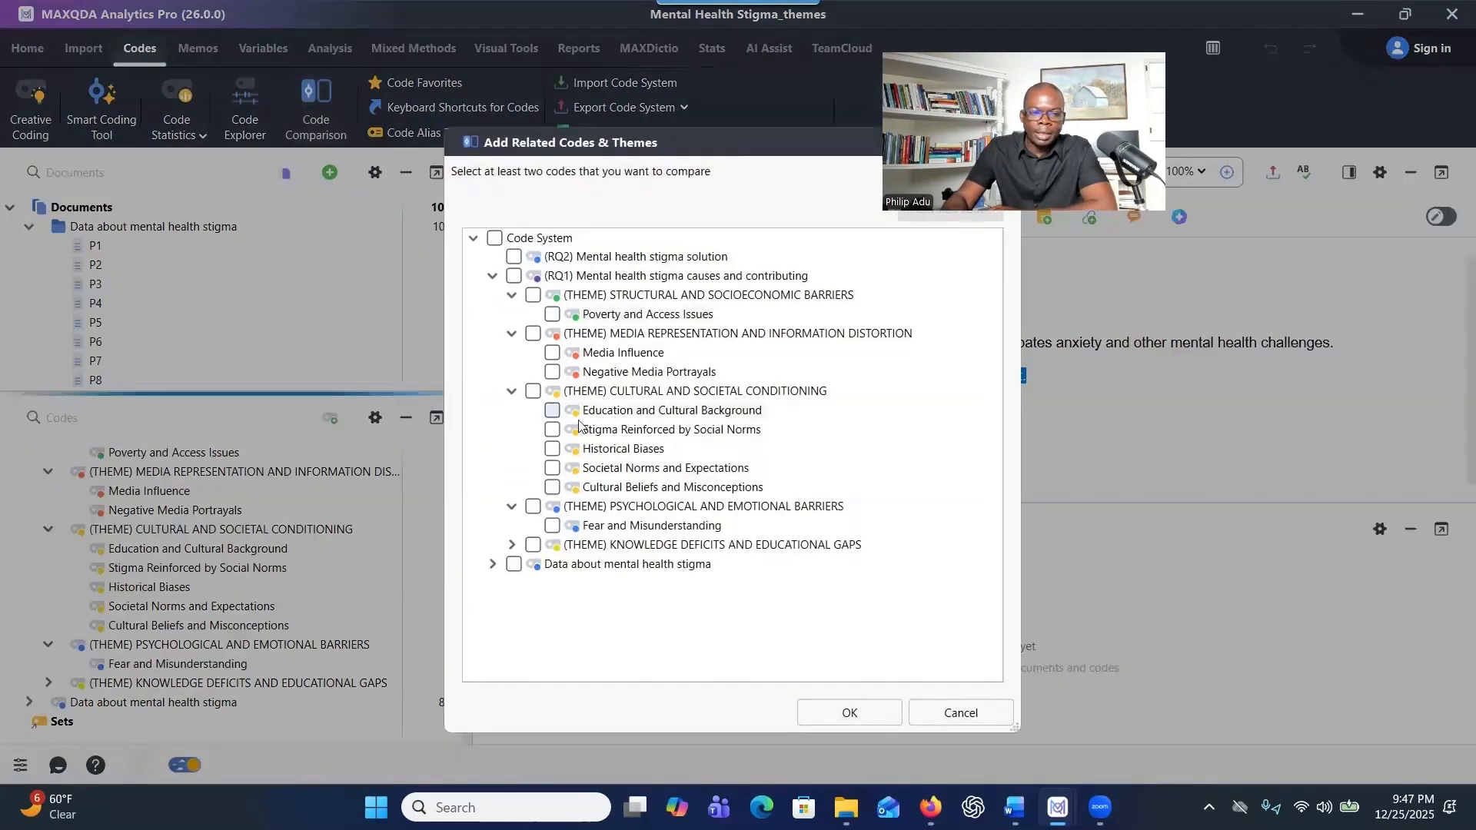
pyautogui.click(553, 355)
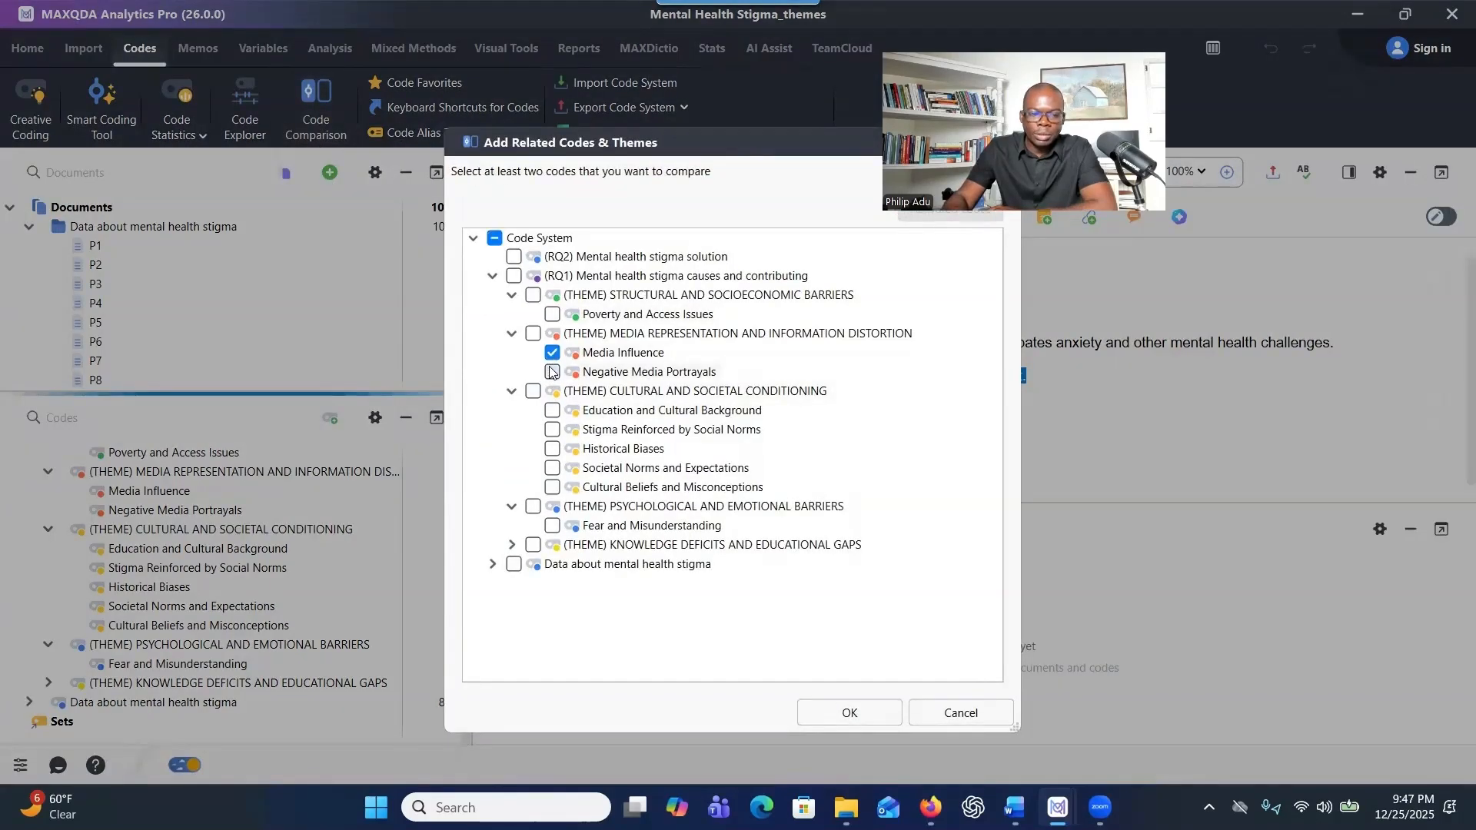
pyautogui.click(552, 373)
pyautogui.click(839, 713)
pyautogui.click(991, 309)
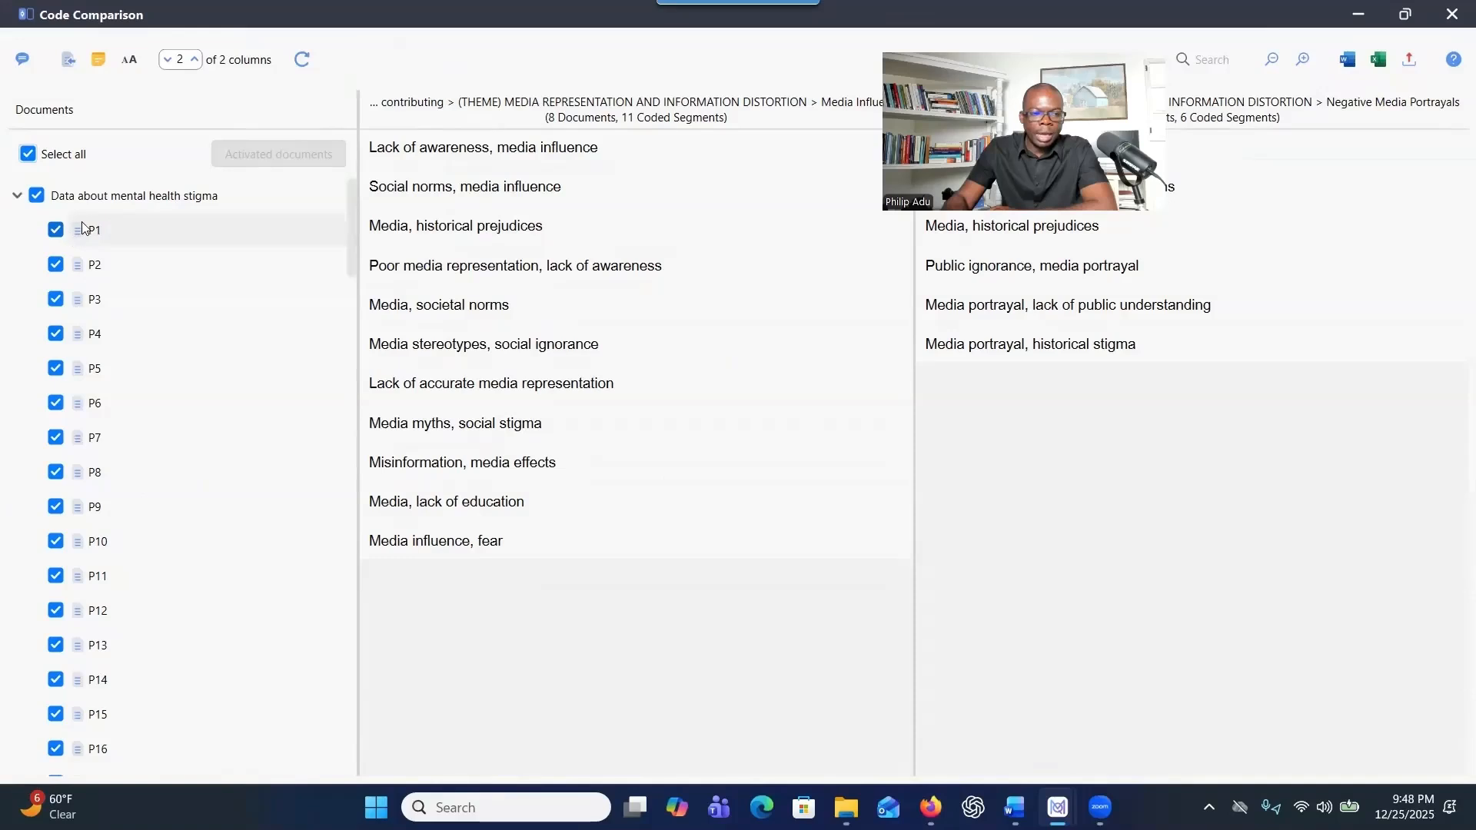
# Restrict the code comparison to documents P4 through P8, review their coded segments, and close the comparison.
pyautogui.scroll(-2, 79, 489)
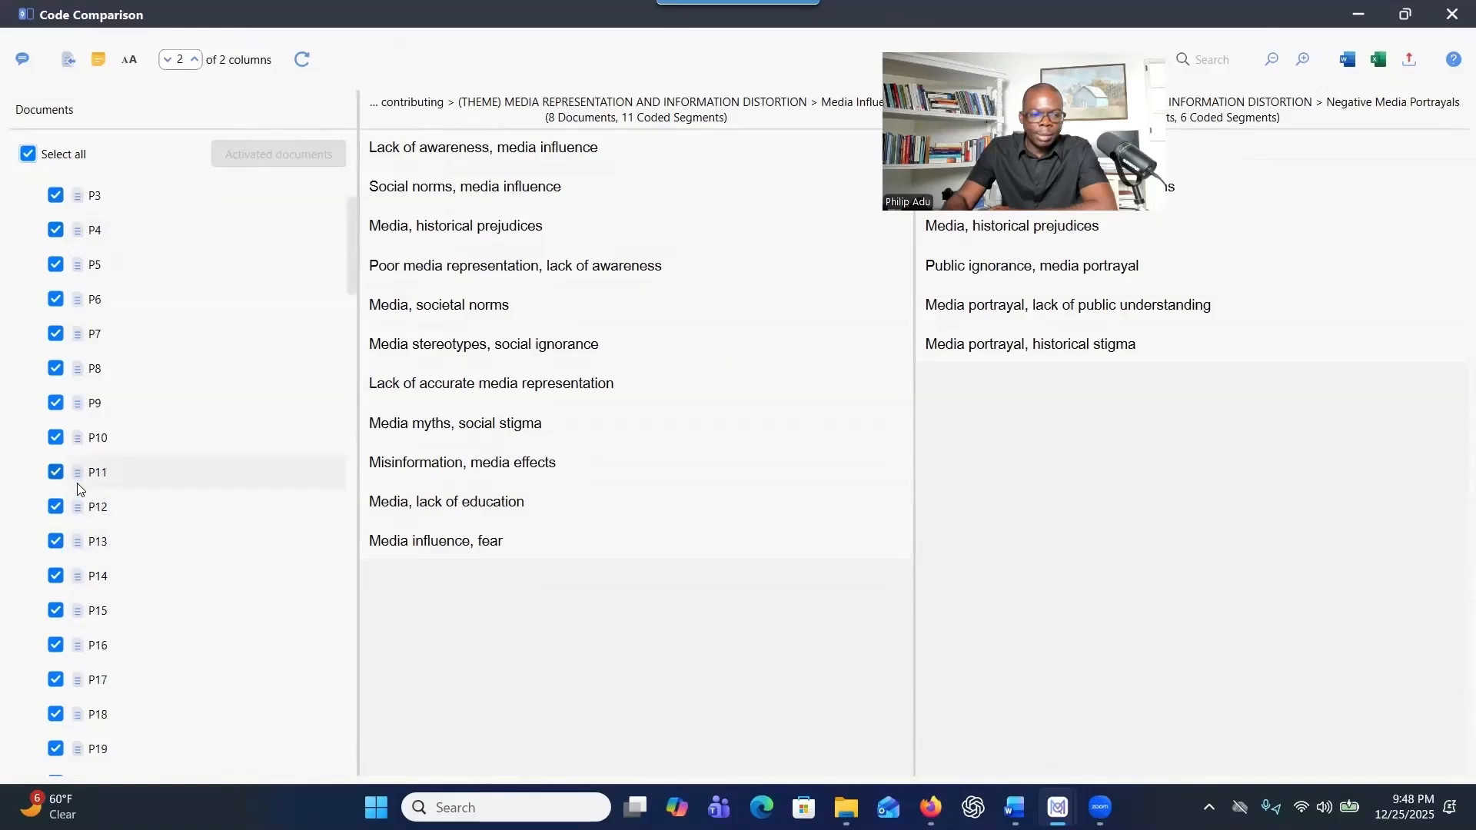
pyautogui.scroll(-3, 78, 485)
pyautogui.scroll(5, 99, 438)
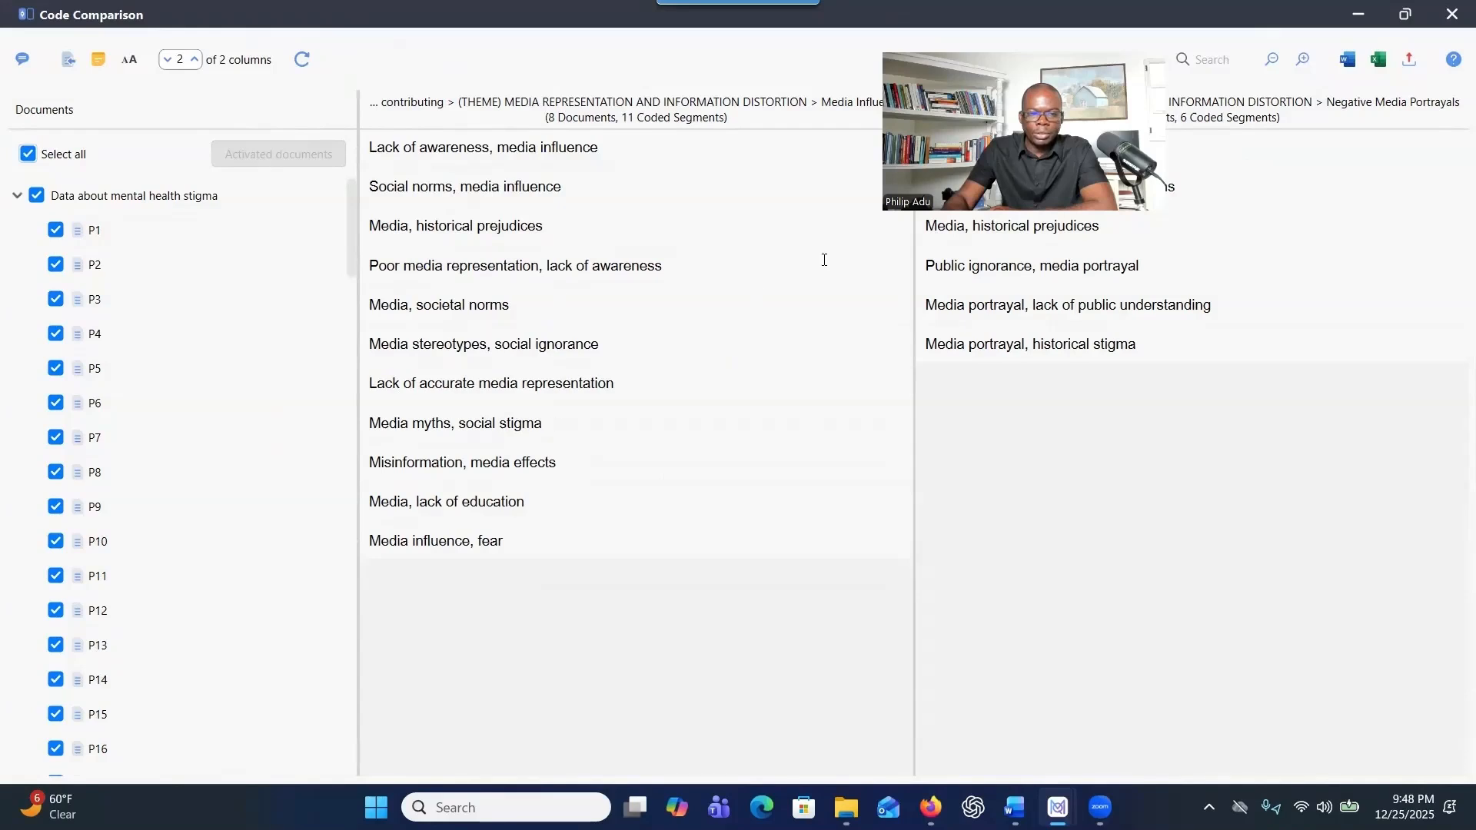
pyautogui.moveTo(1086, 43); pyautogui.dragTo(1169, 363)
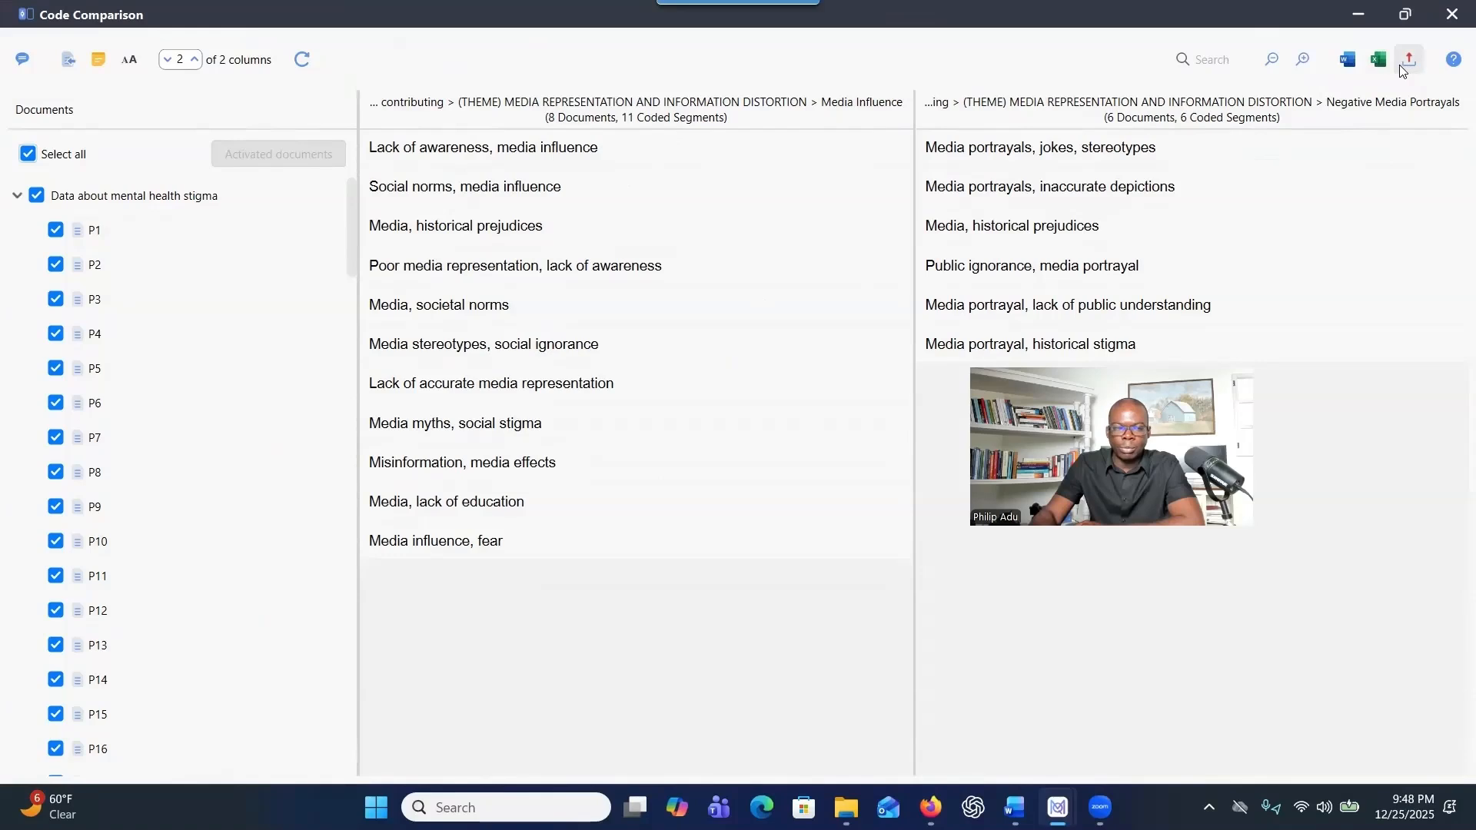
pyautogui.click(55, 299)
pyautogui.click(55, 264)
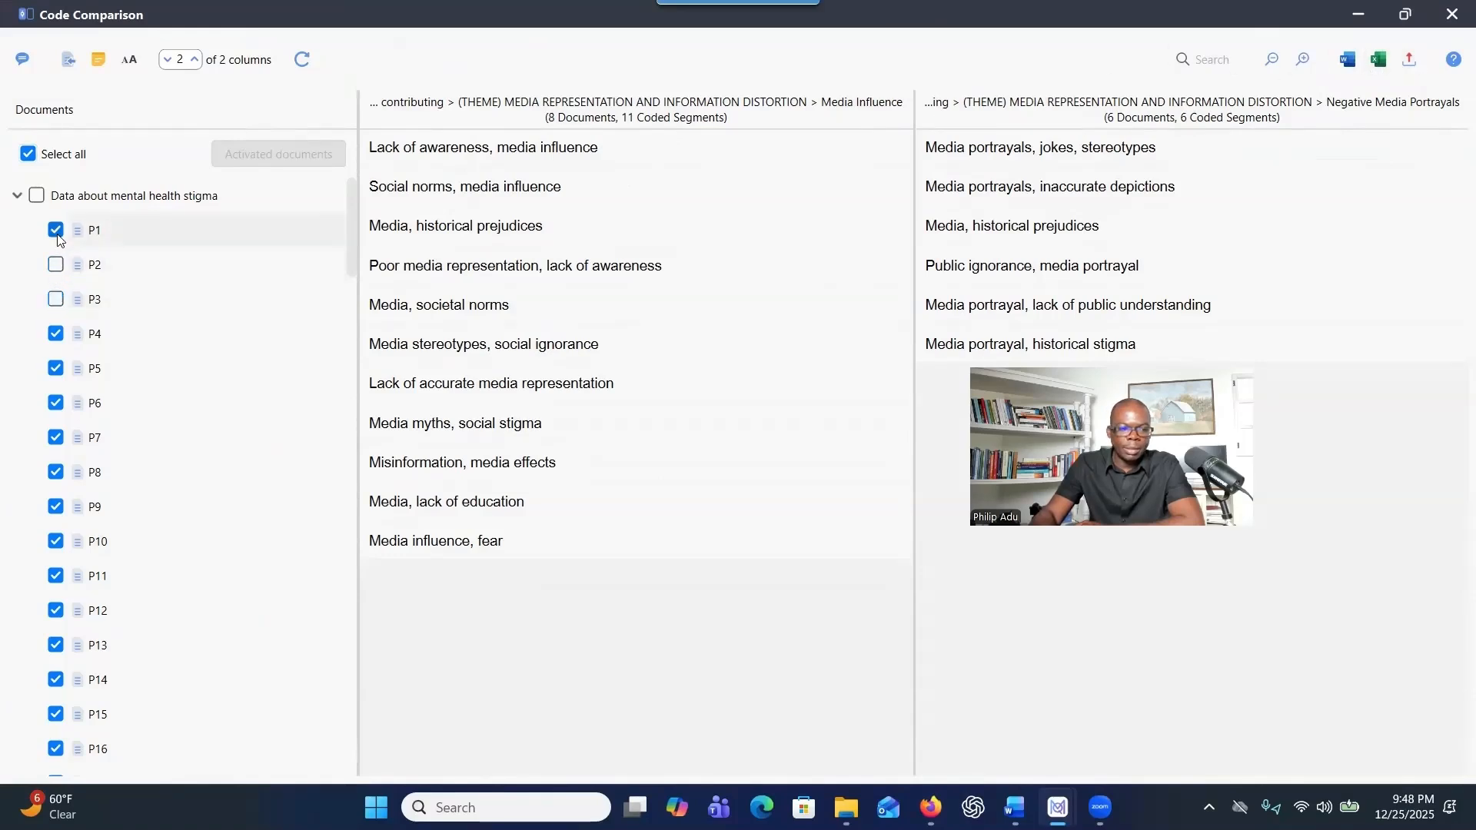
pyautogui.click(36, 196)
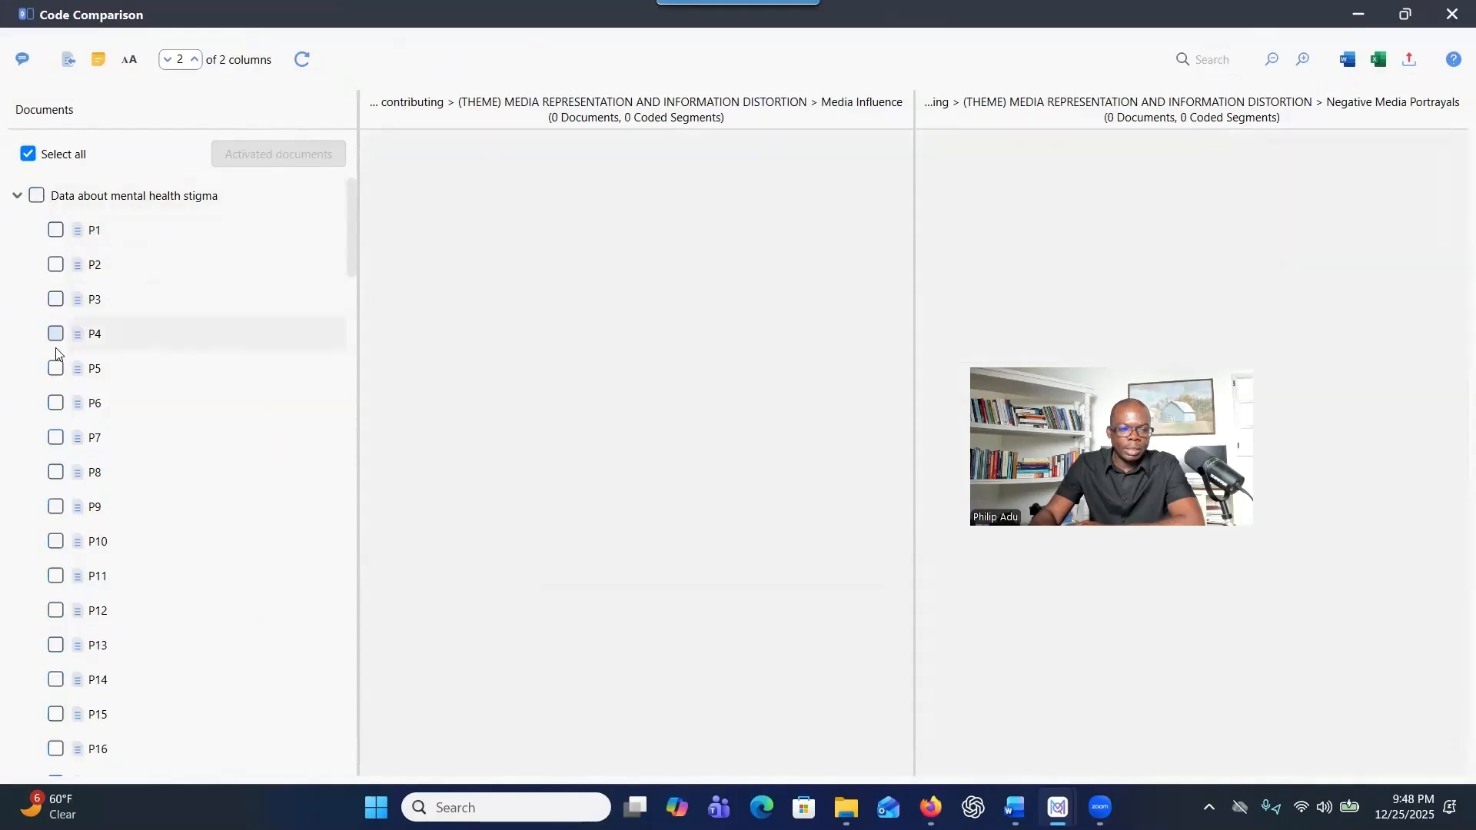
pyautogui.click(55, 334)
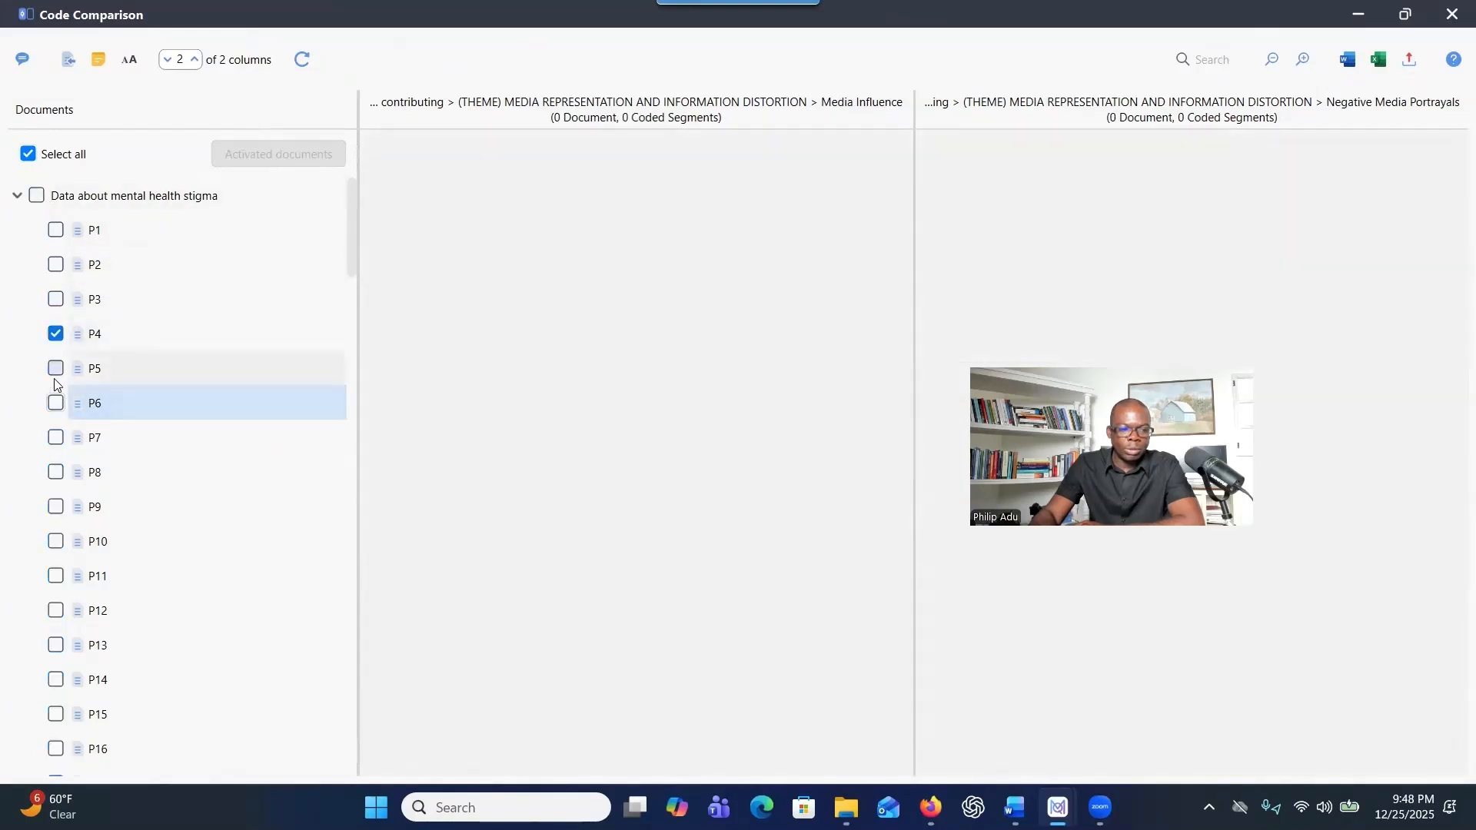
pyautogui.click(56, 368)
pyautogui.click(57, 403)
pyautogui.click(55, 438)
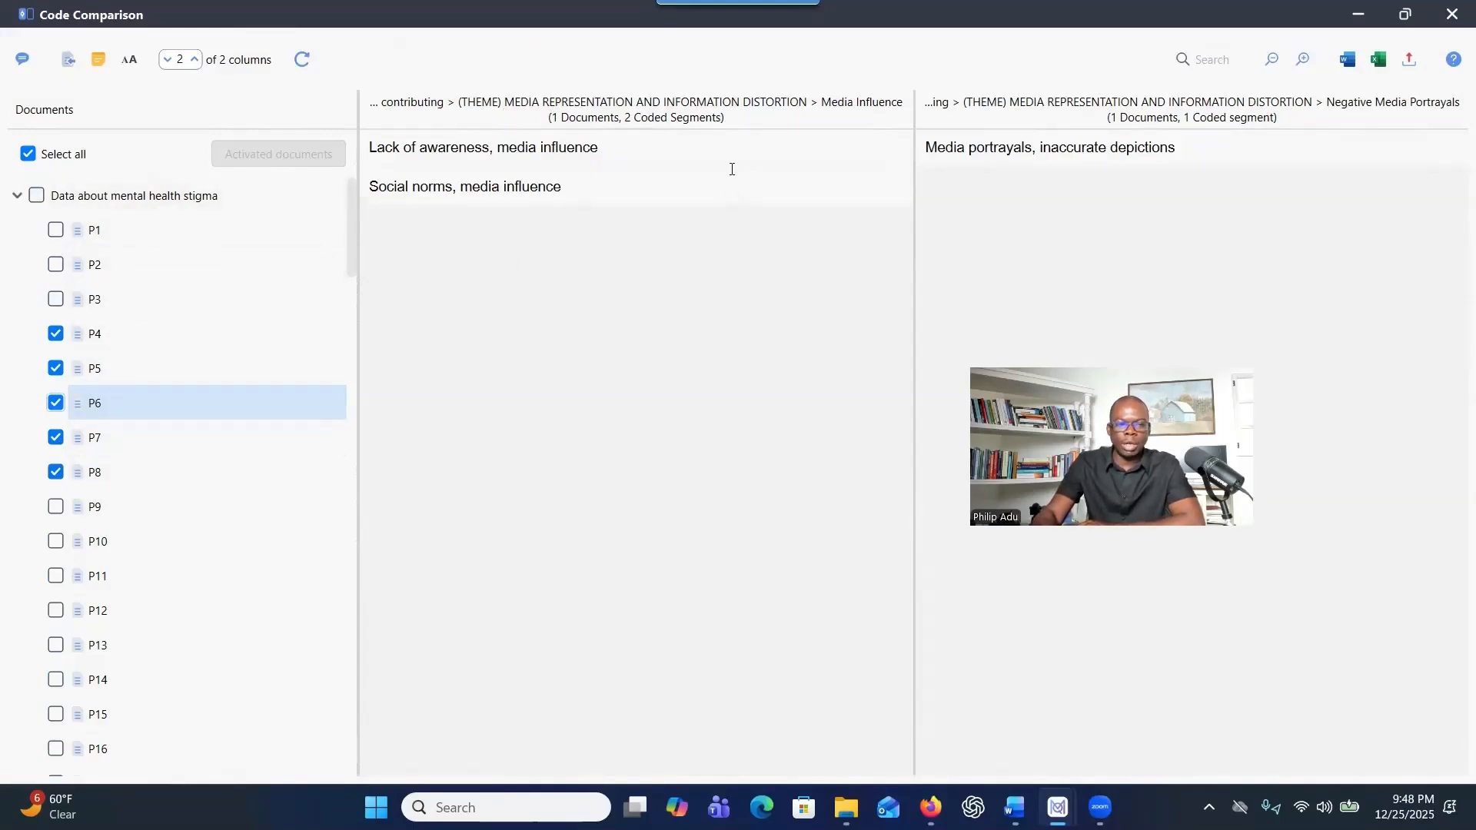
pyautogui.click(1452, 15)
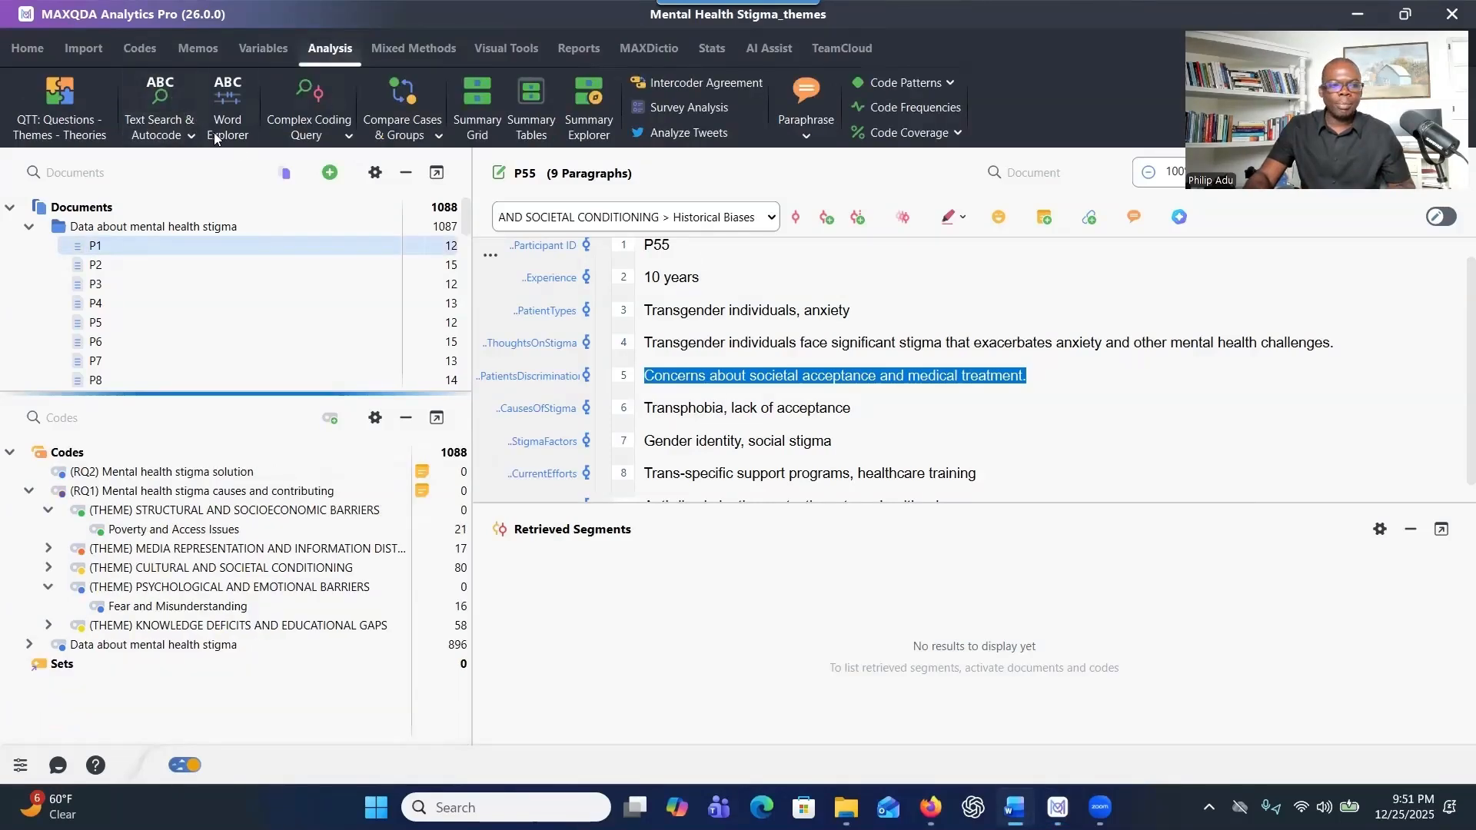
# Activate all documents in the mental health stigma group and the RQ1 causes and contributing code with its subcodes.
pyautogui.click(285, 172)
pyautogui.click(213, 256)
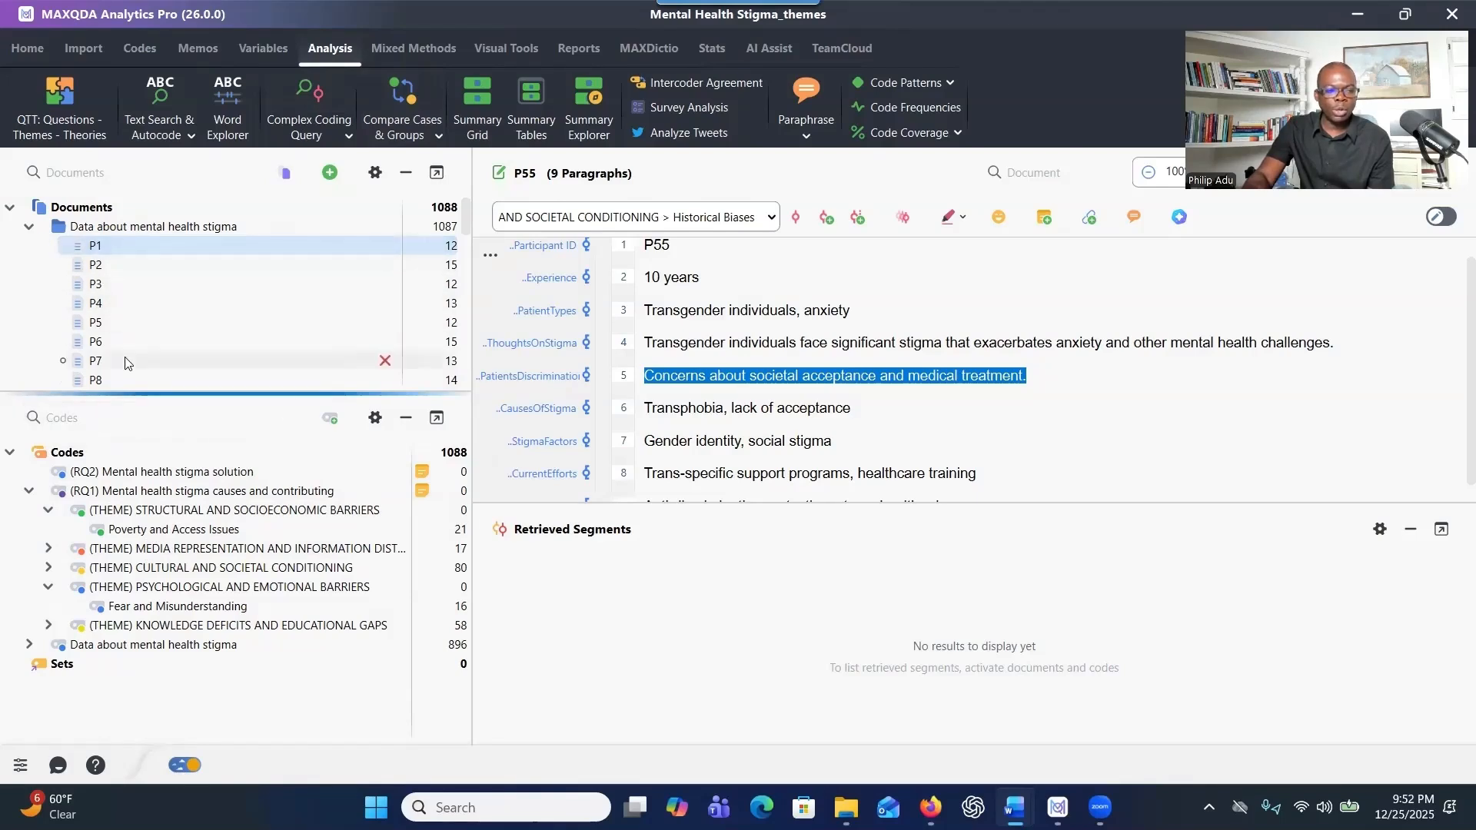
pyautogui.click(46, 226)
pyautogui.scroll(-12, 104, 338)
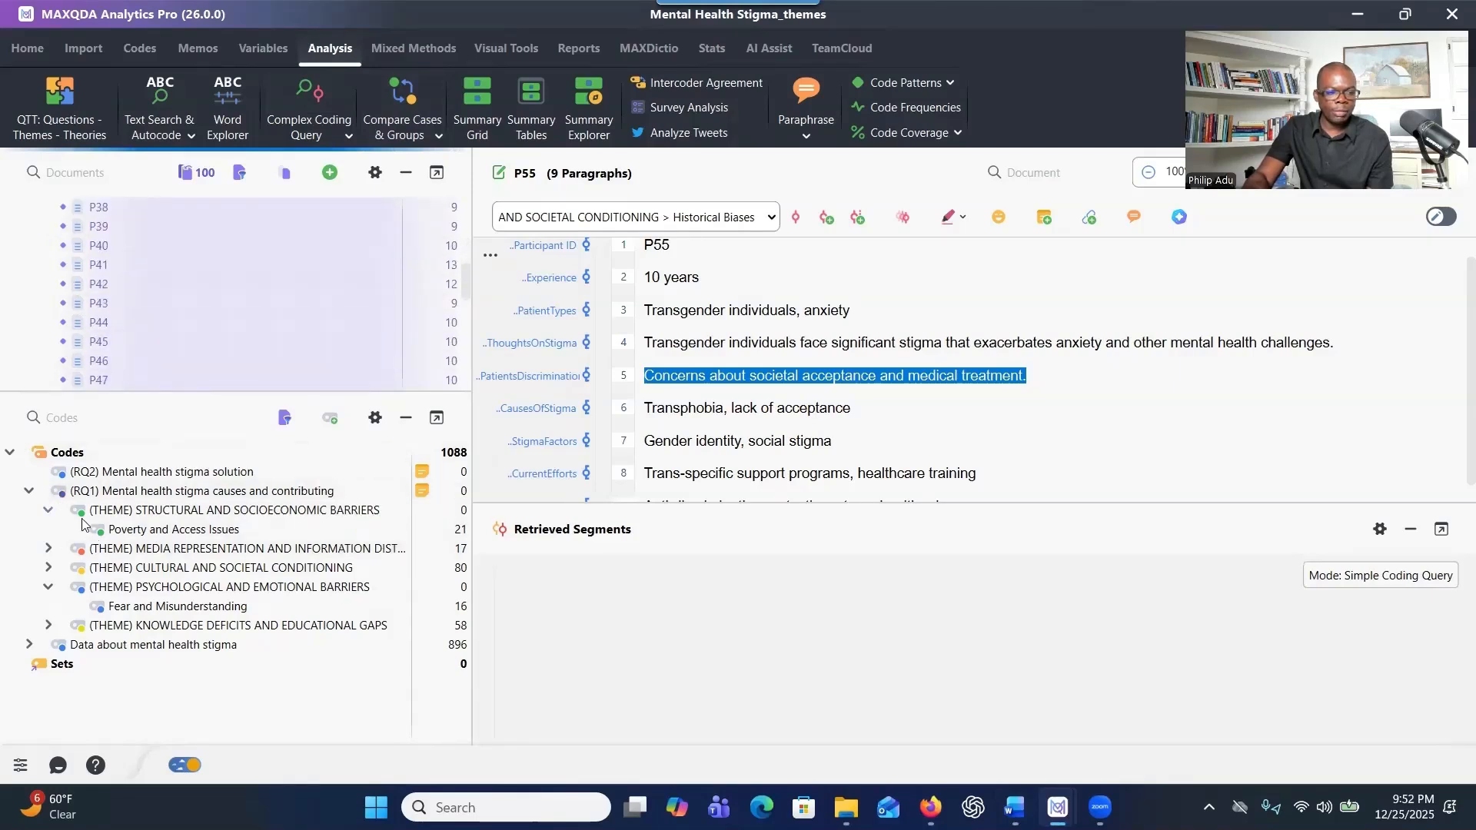
pyautogui.click(43, 493)
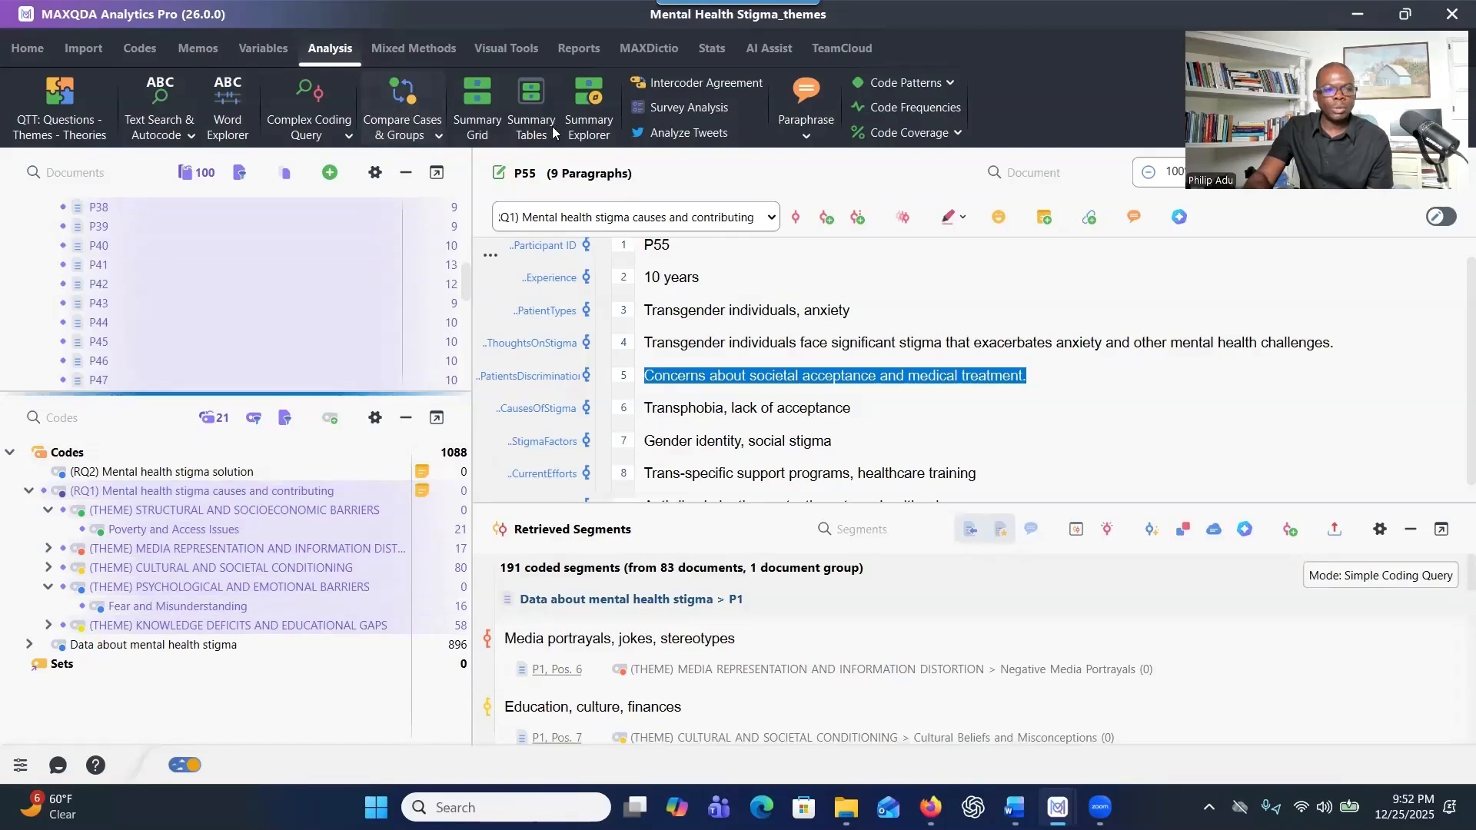
# Run a qualitative Compare Cases & Groups on coded segments, replacing the previous lists with all activated documents and activated codes.
pyautogui.click(399, 135)
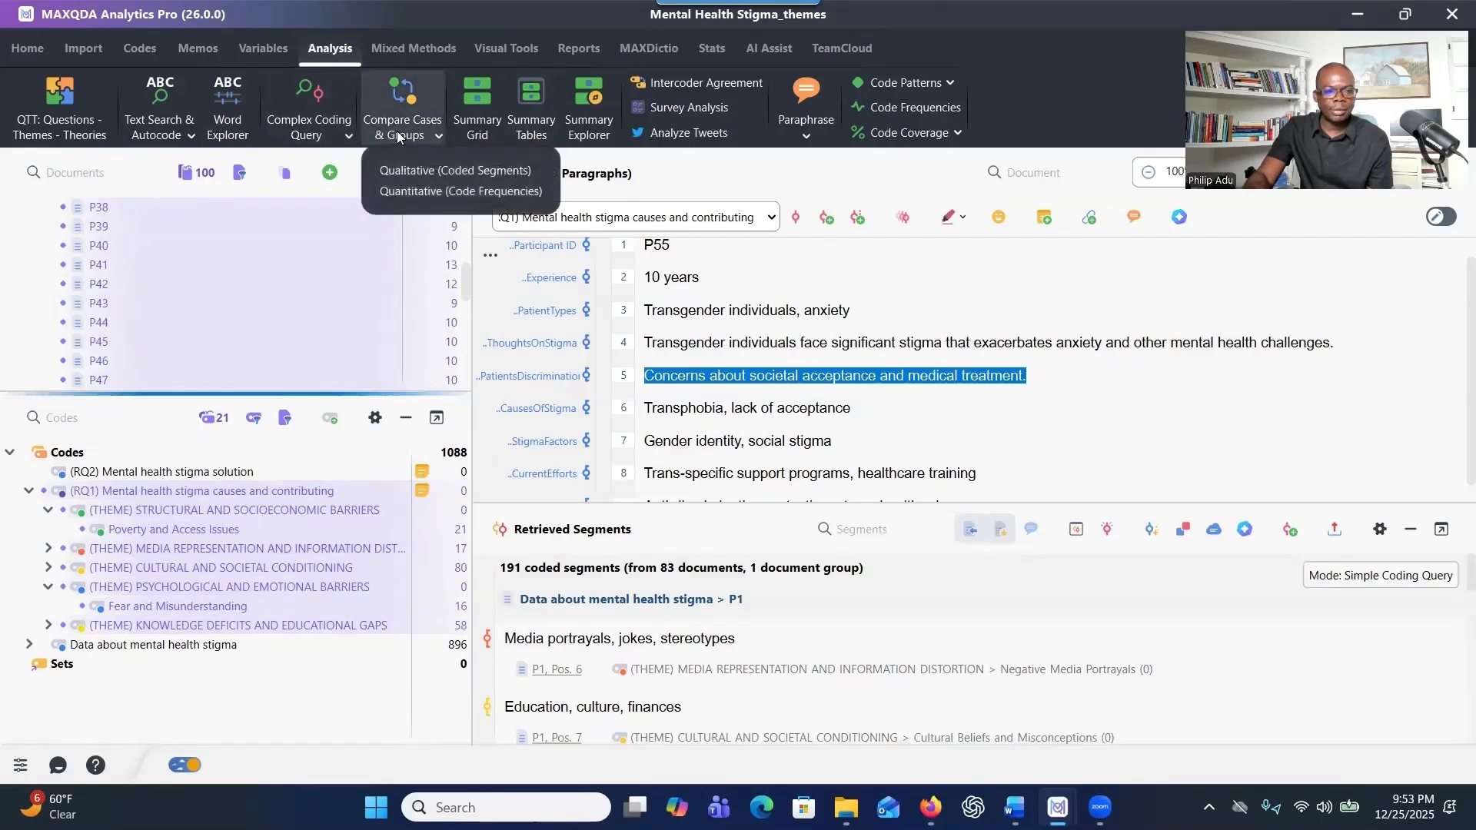
pyautogui.click(425, 172)
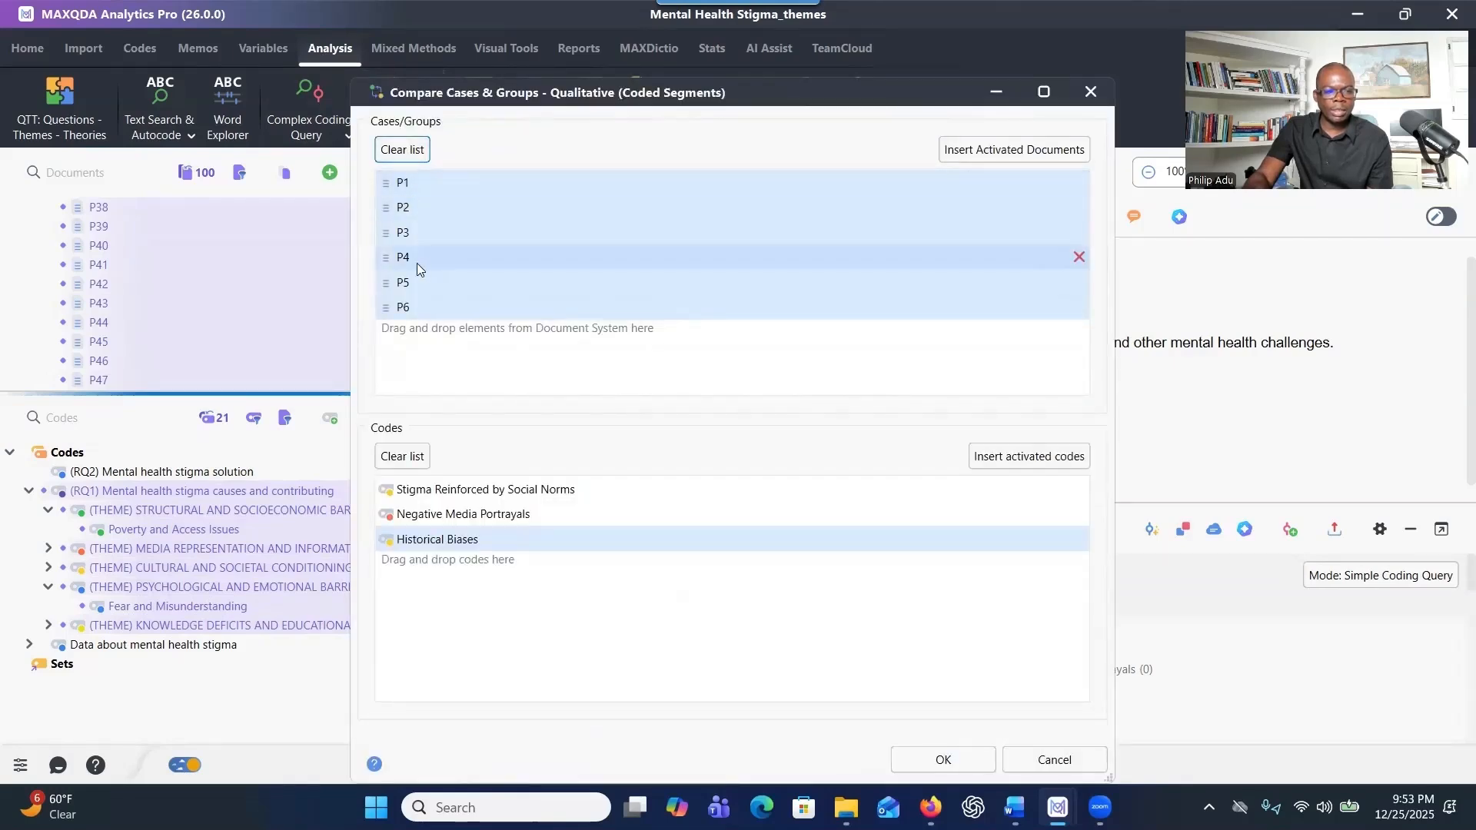
pyautogui.click(406, 459)
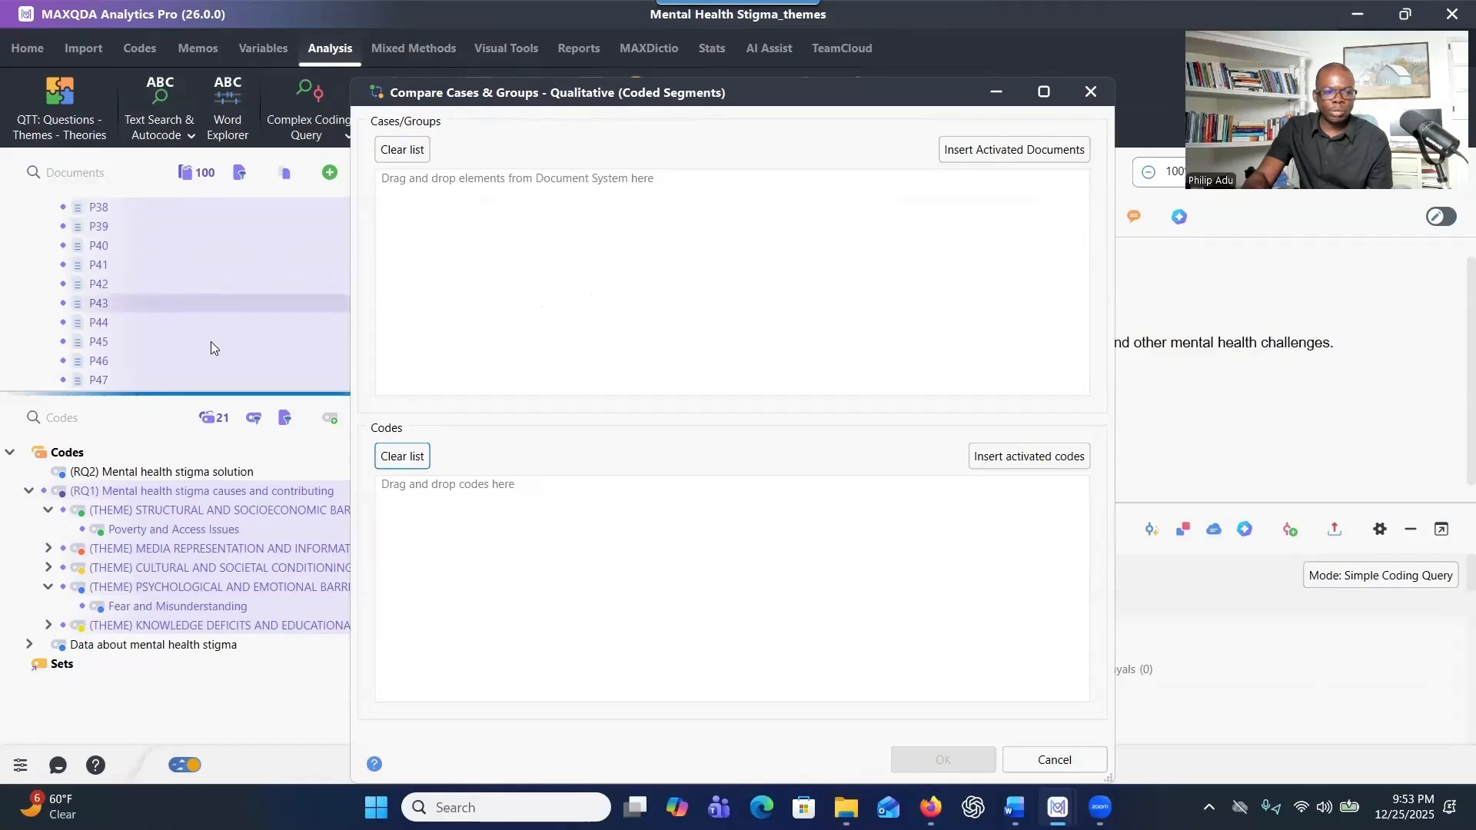
pyautogui.click(1013, 152)
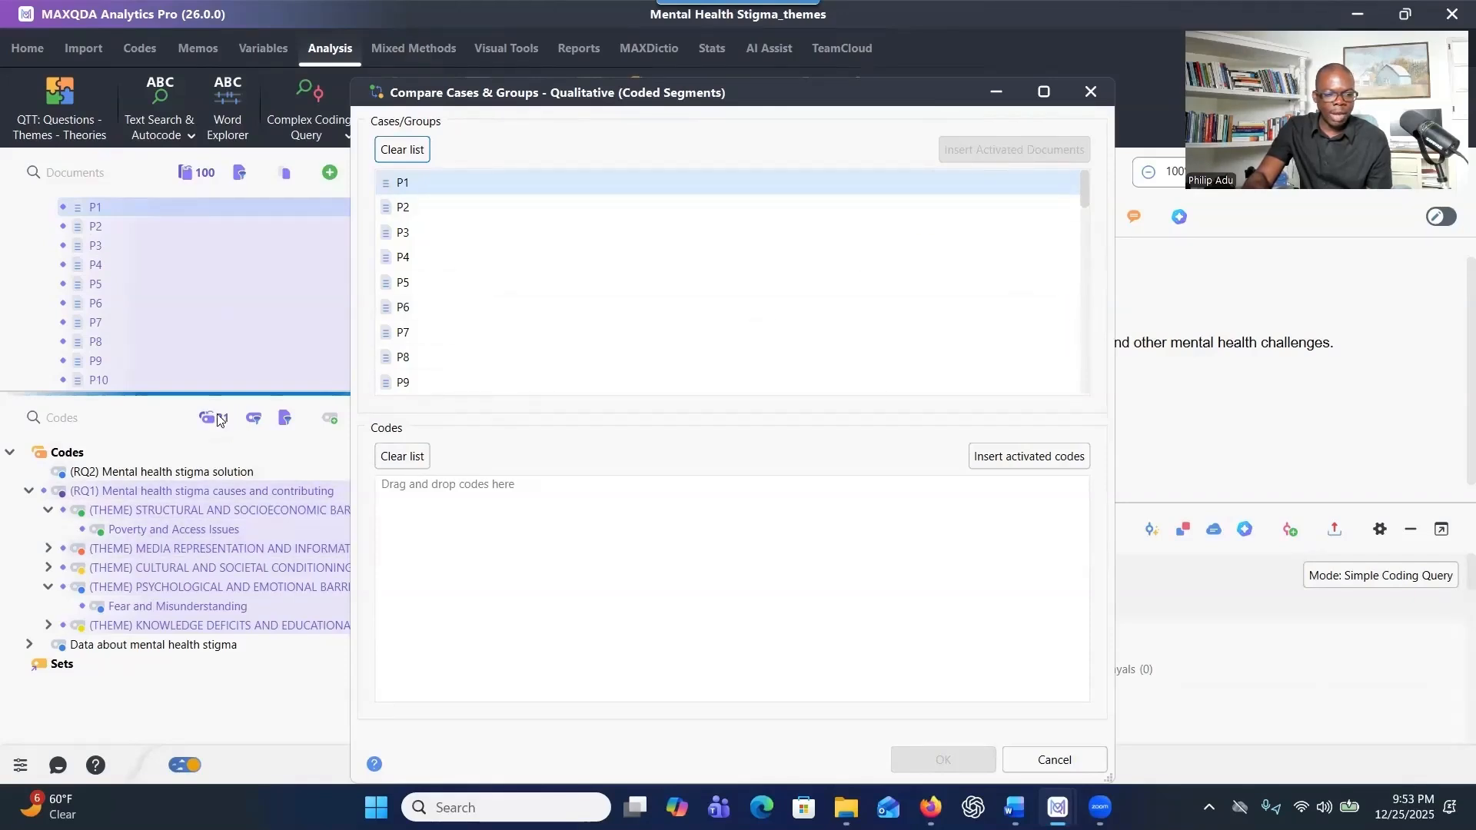
pyautogui.click(1011, 461)
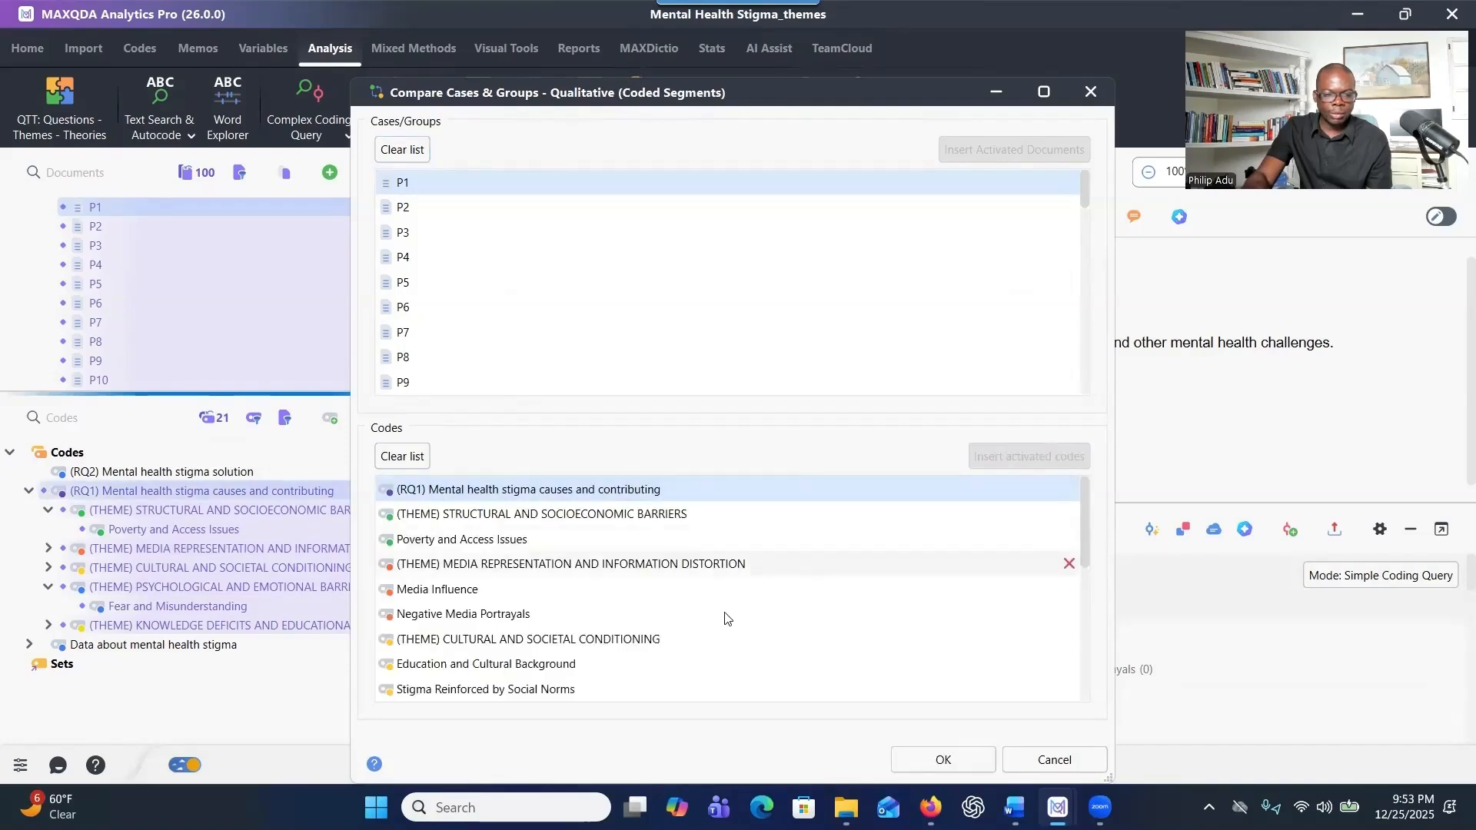
pyautogui.click(944, 761)
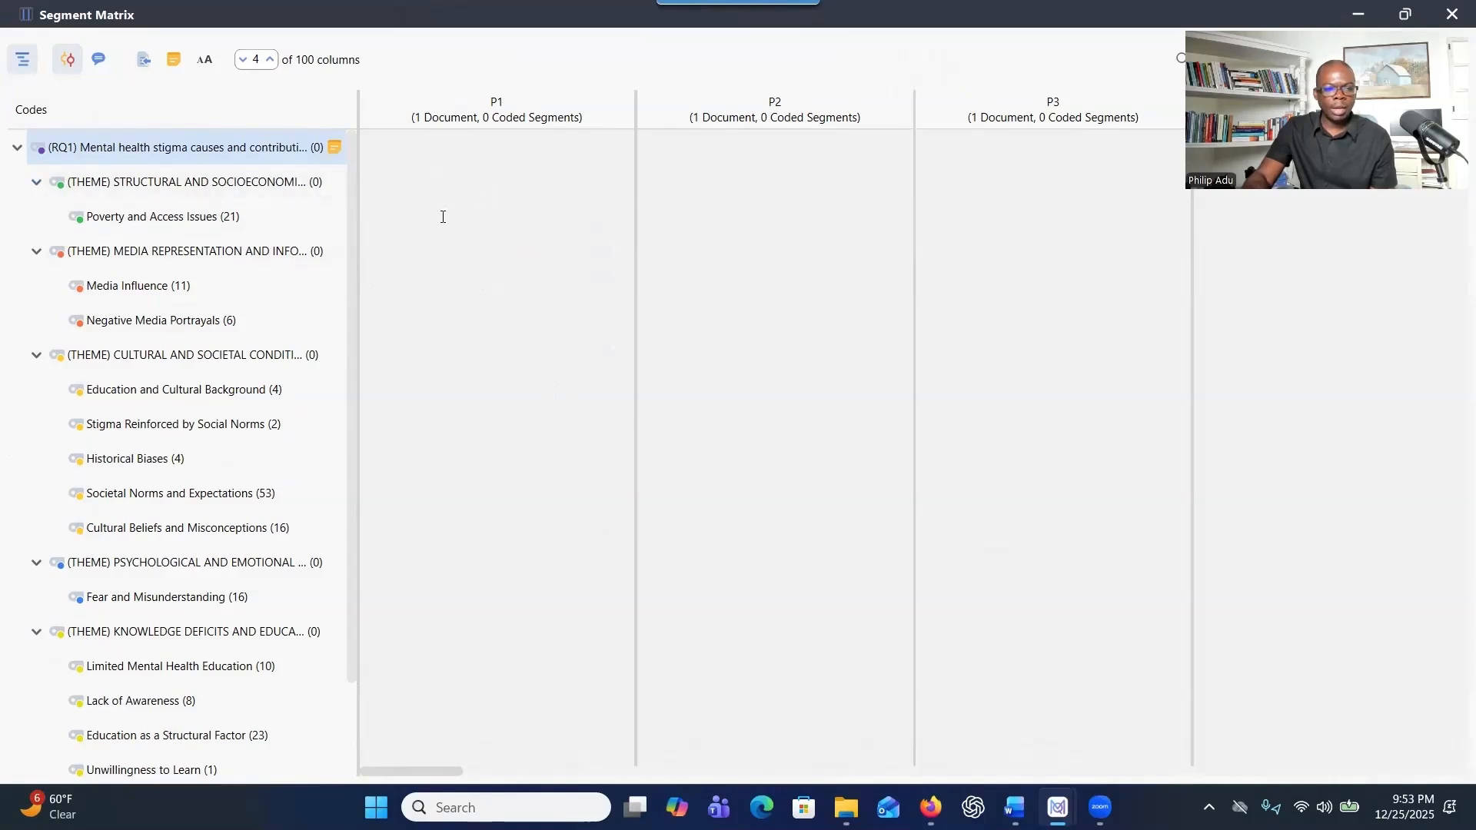
# Collapse all five themes under the RQ1 causes and contributing code in the Segment Matrix.
pyautogui.click(36, 182)
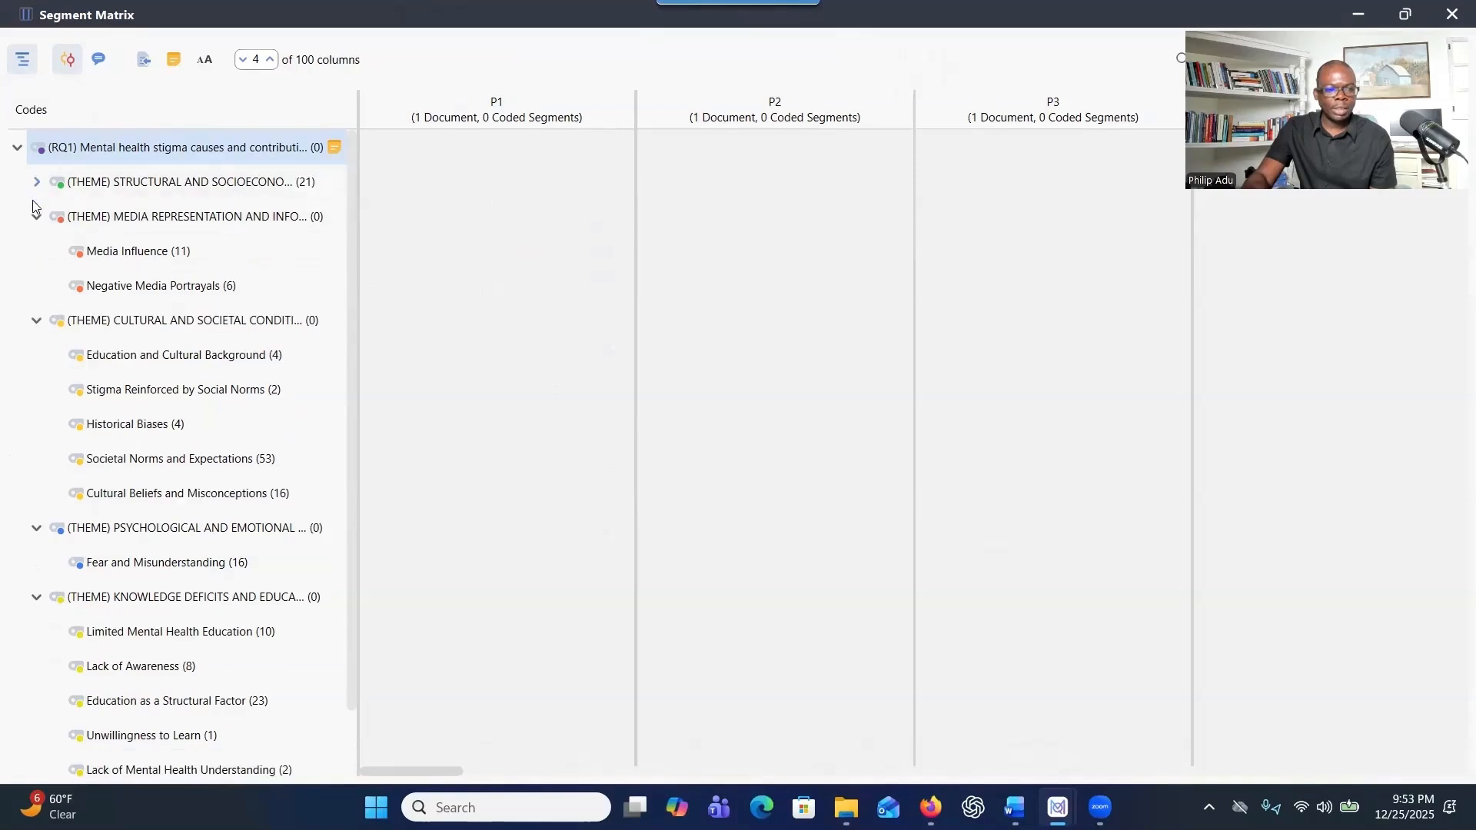
pyautogui.click(36, 216)
pyautogui.click(37, 251)
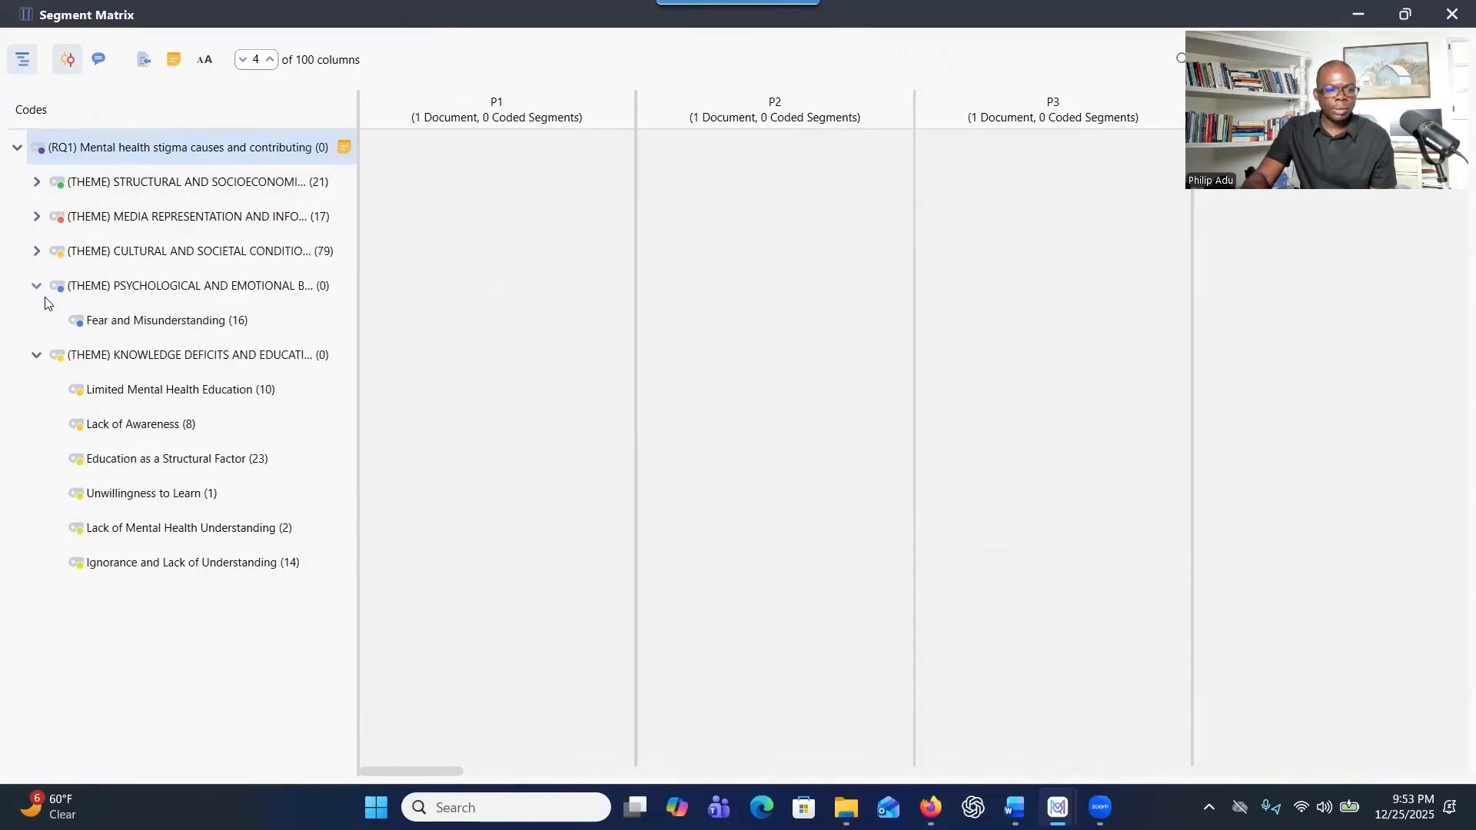
pyautogui.click(36, 286)
pyautogui.click(36, 320)
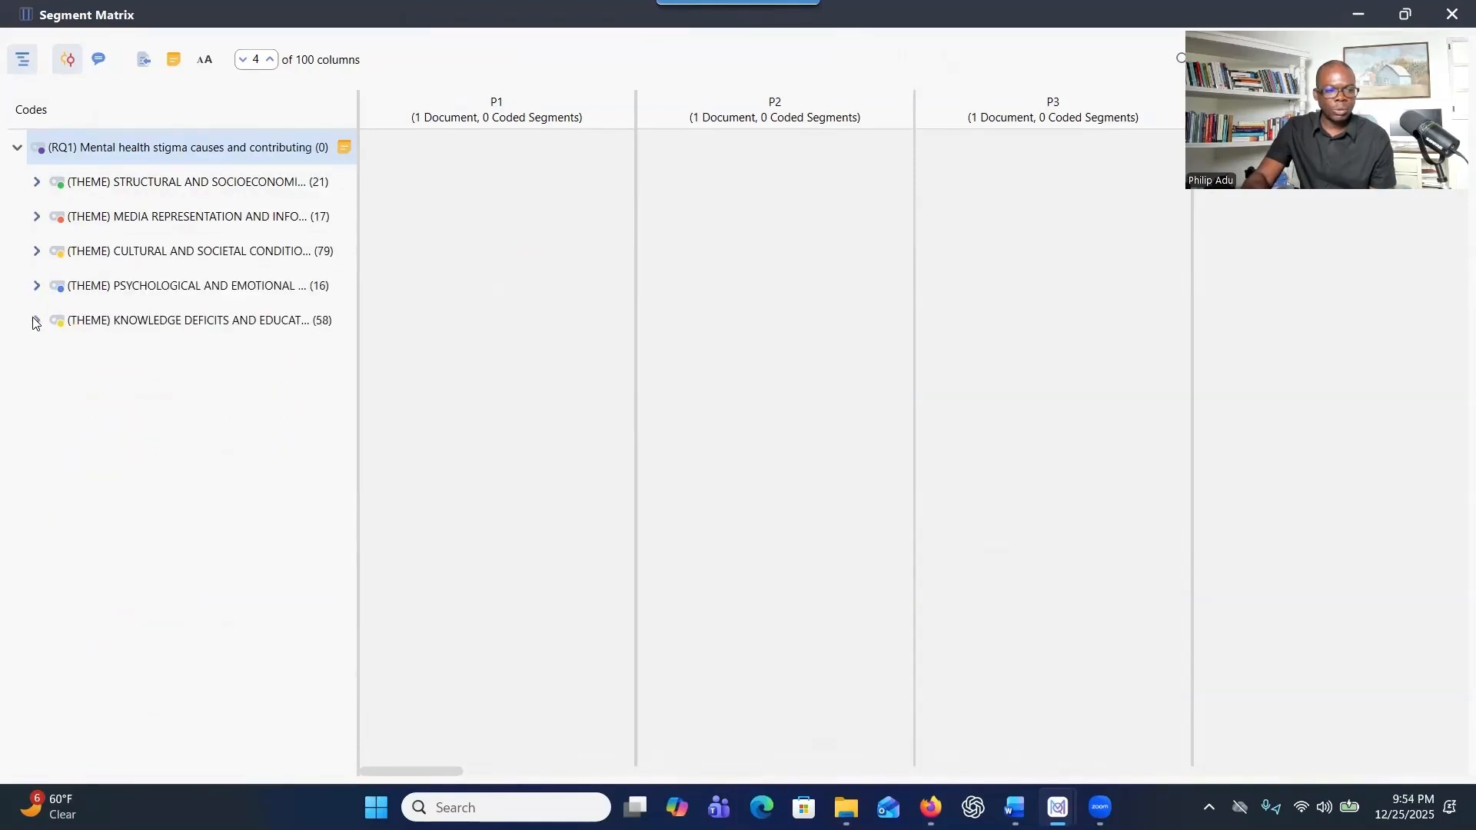
# Review the coded segments of the structural, media and cultural themes across the participants, and close the Segment Matrix.
pyautogui.click(213, 188)
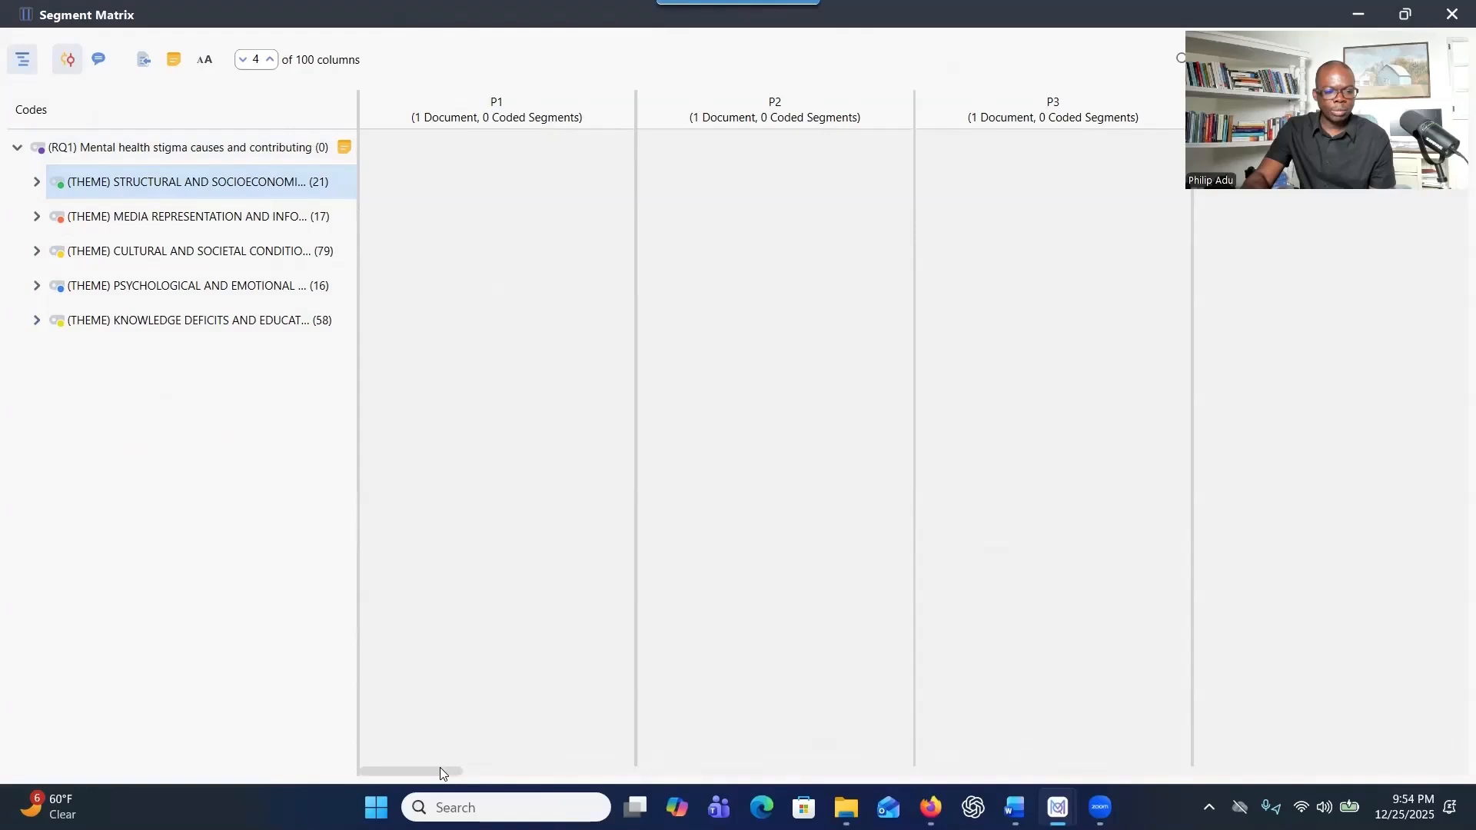
pyautogui.moveTo(440, 769); pyautogui.dragTo(947, 778)
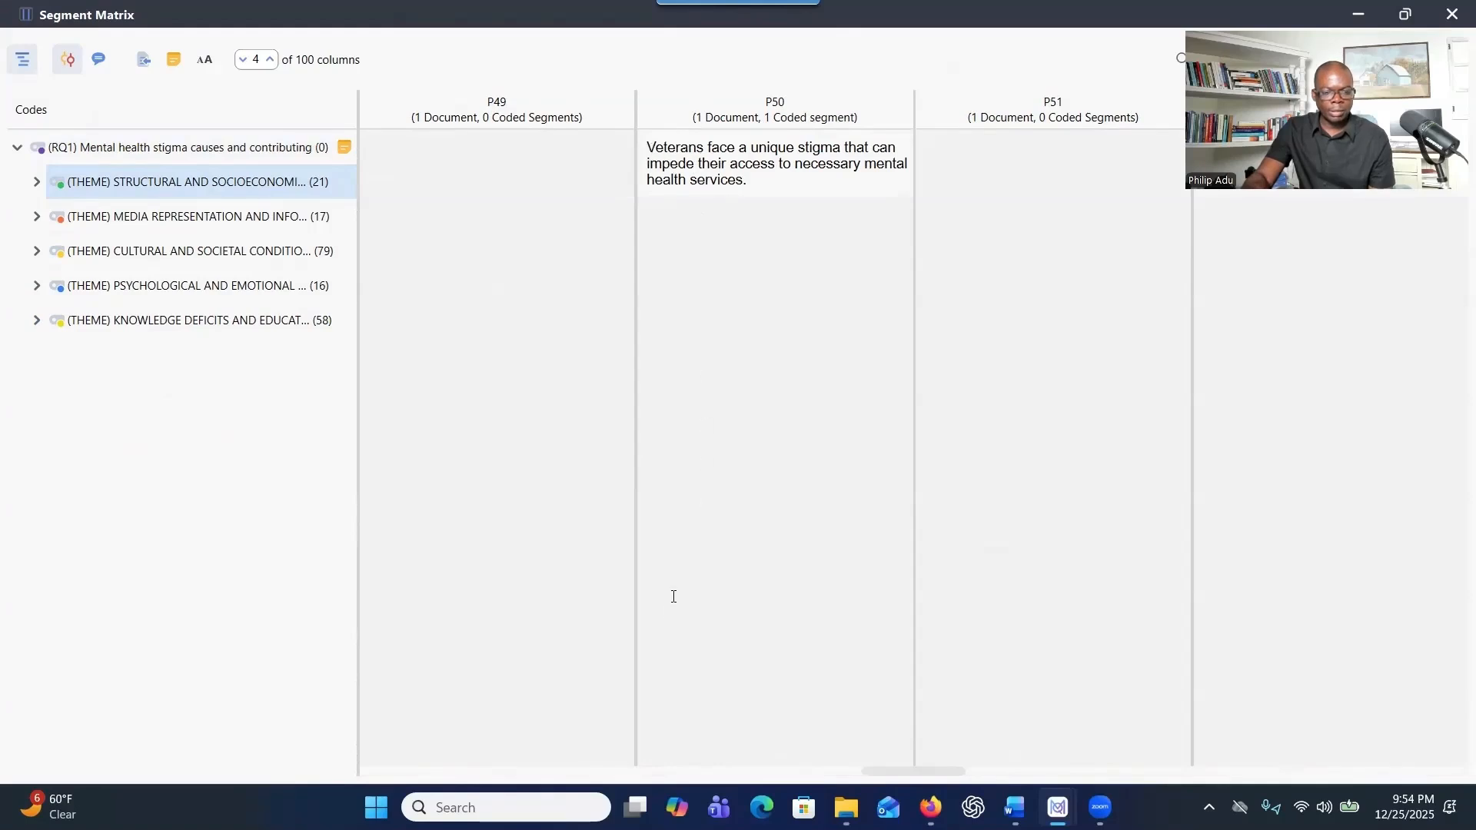
pyautogui.moveTo(882, 775); pyautogui.dragTo(988, 764)
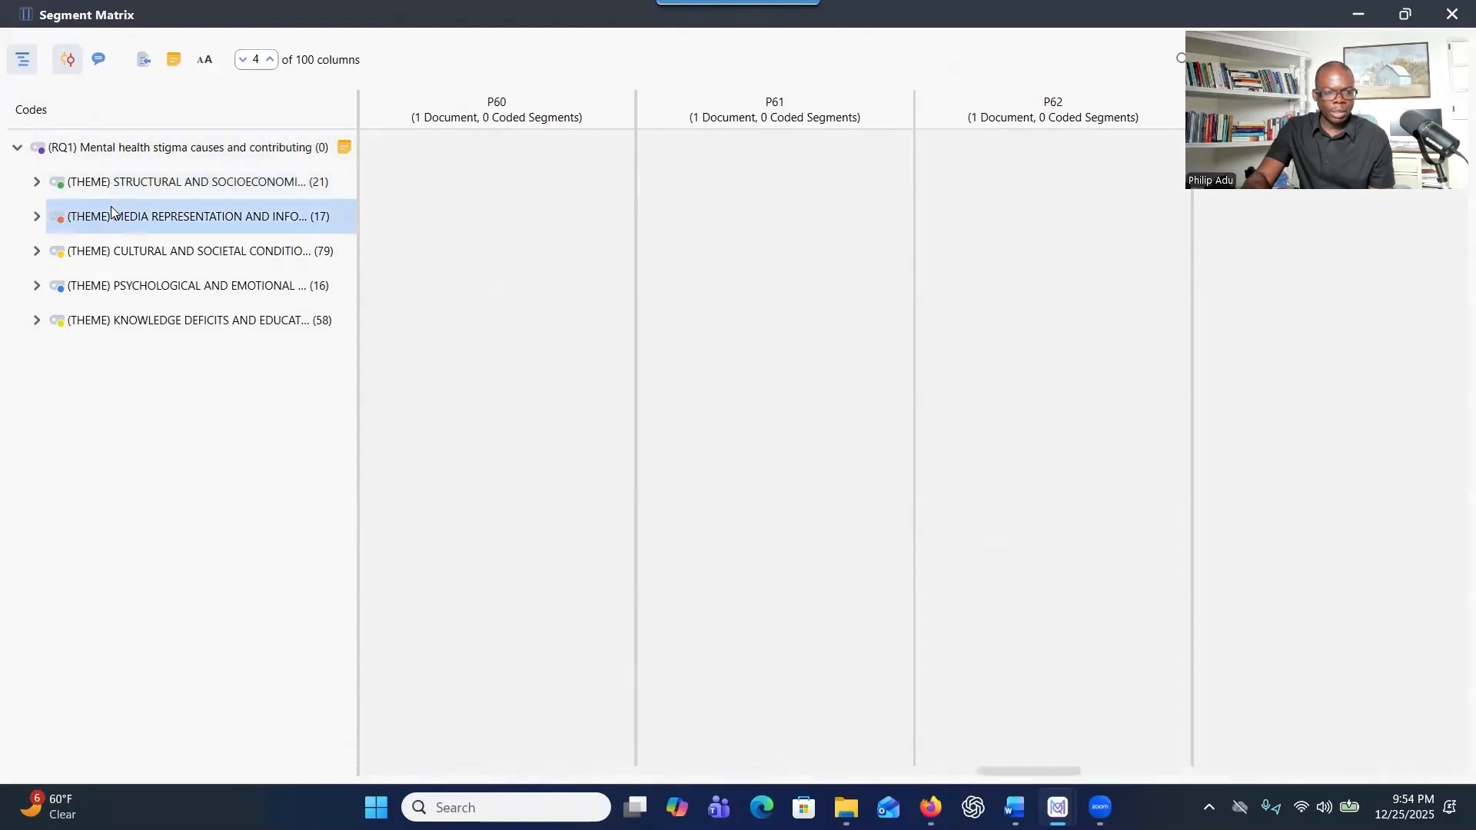
pyautogui.moveTo(1000, 771)
pyautogui.mouseDown()
pyautogui.moveTo(1145, 758)
pyautogui.moveTo(1007, 769)
pyautogui.moveTo(710, 752)
pyautogui.moveTo(971, 767)
pyautogui.mouseUp()
pyautogui.click(154, 251)
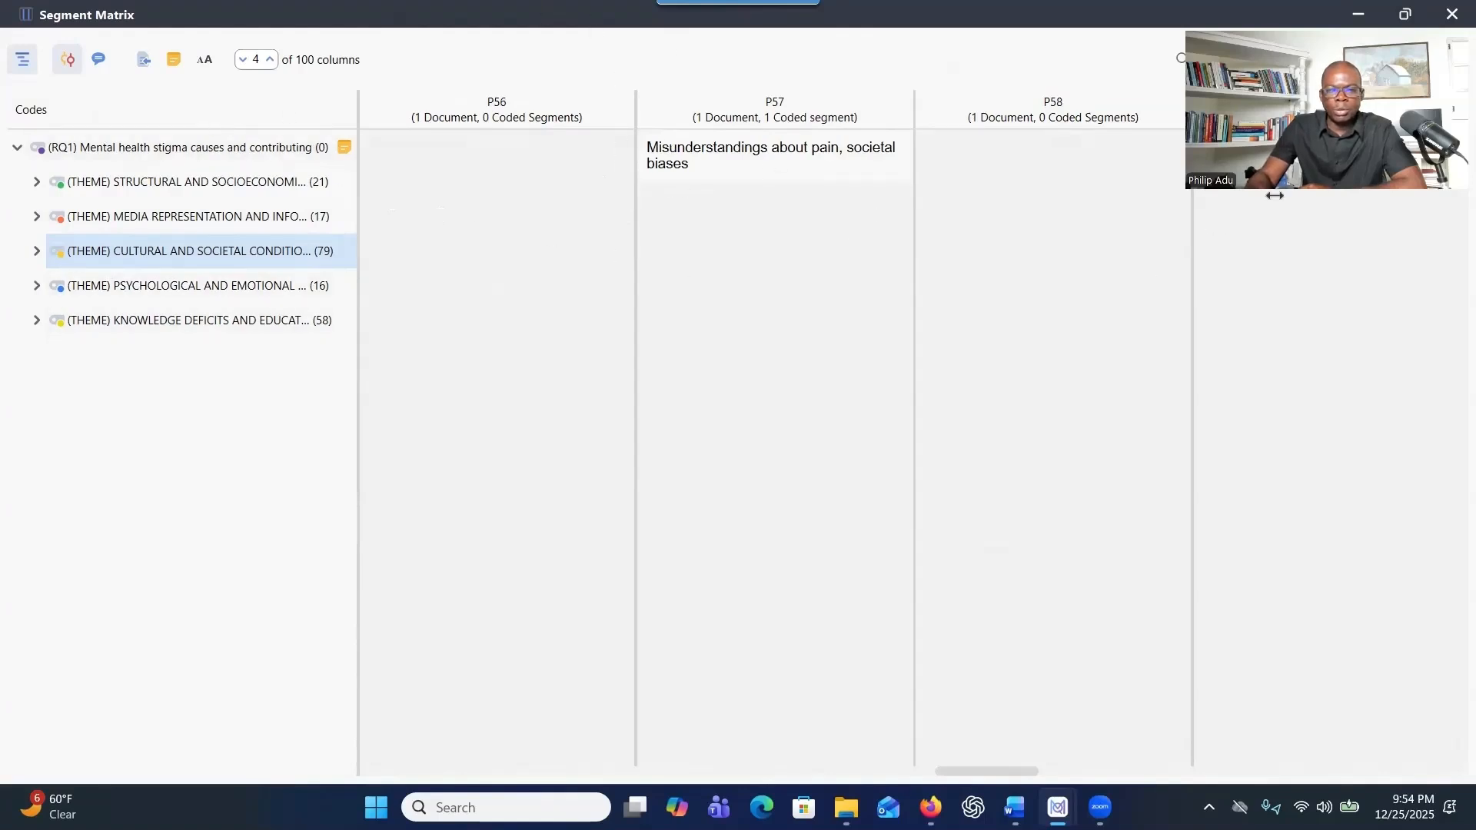
pyautogui.click(1450, 15)
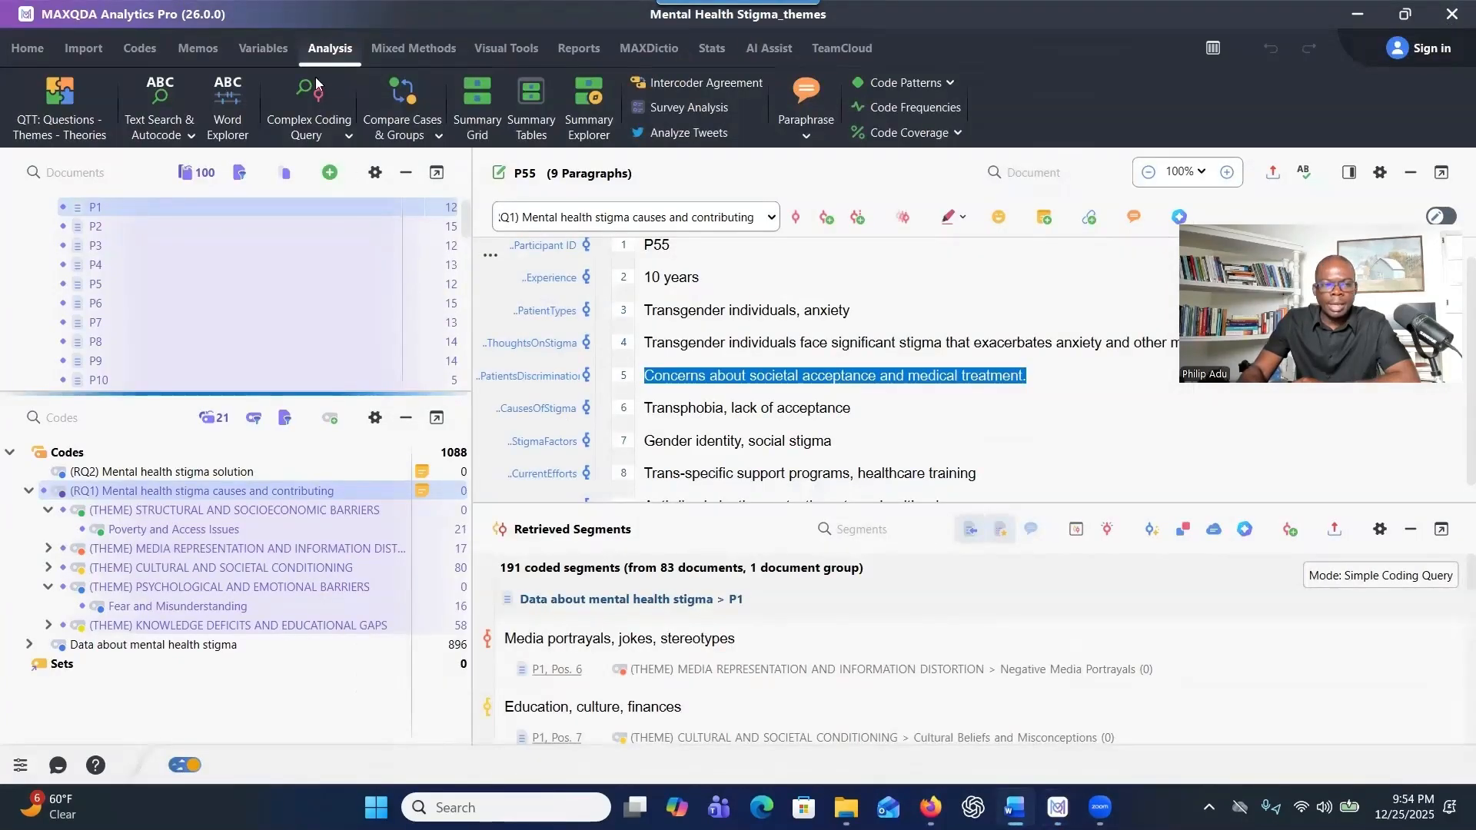
pyautogui.click(307, 132)
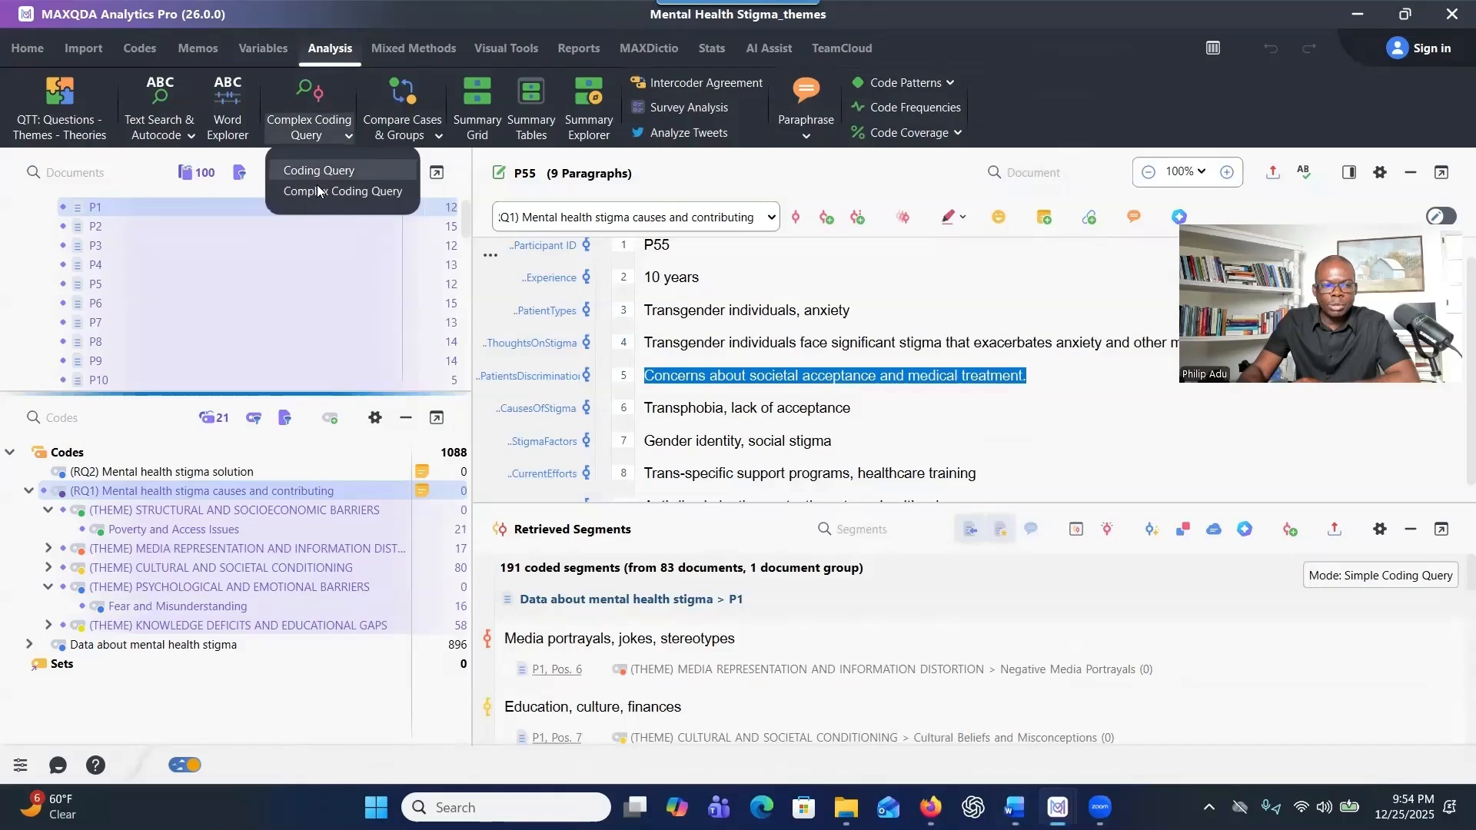
pyautogui.click(381, 132)
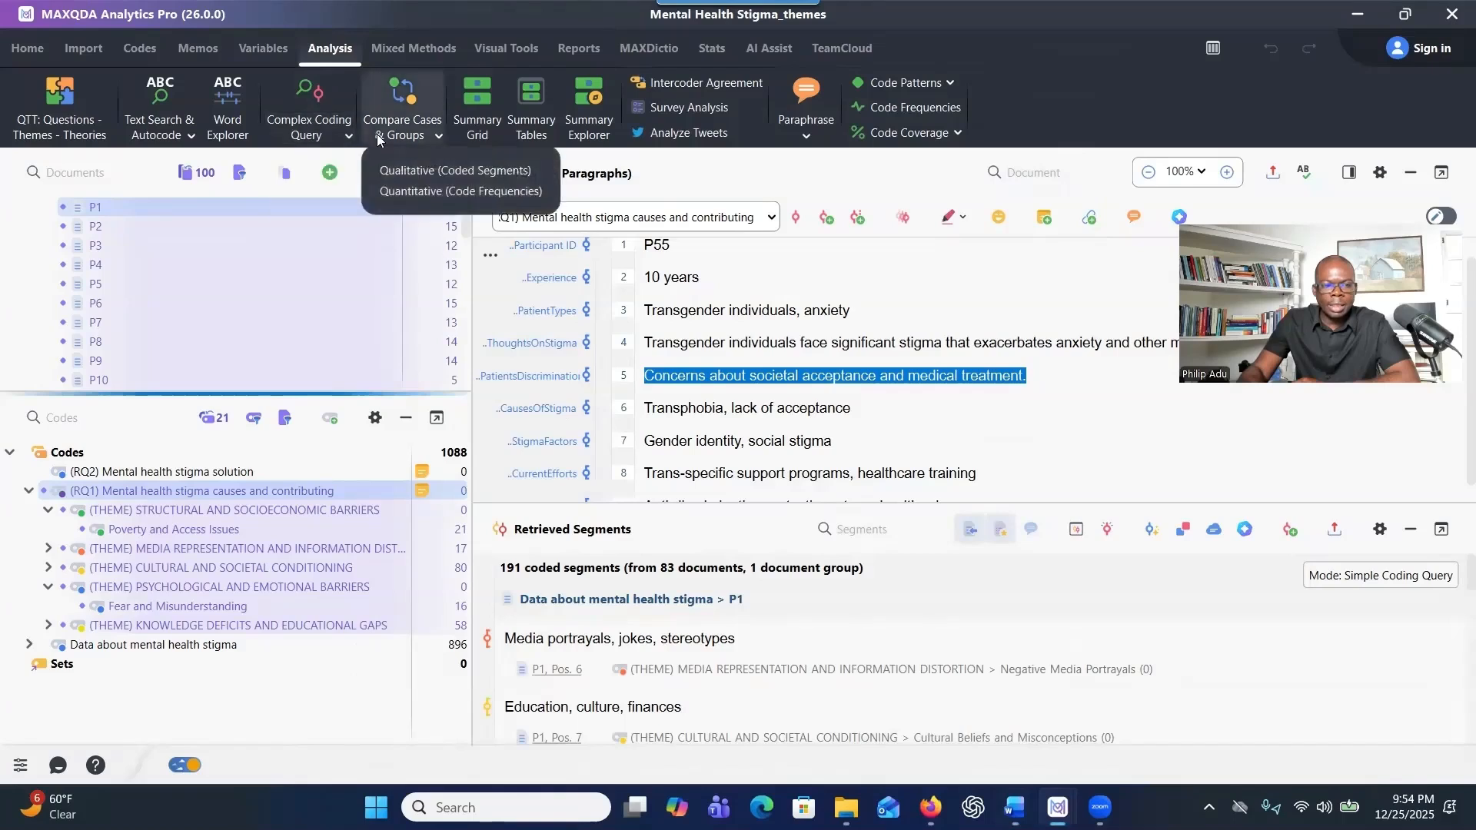
pyautogui.click(406, 193)
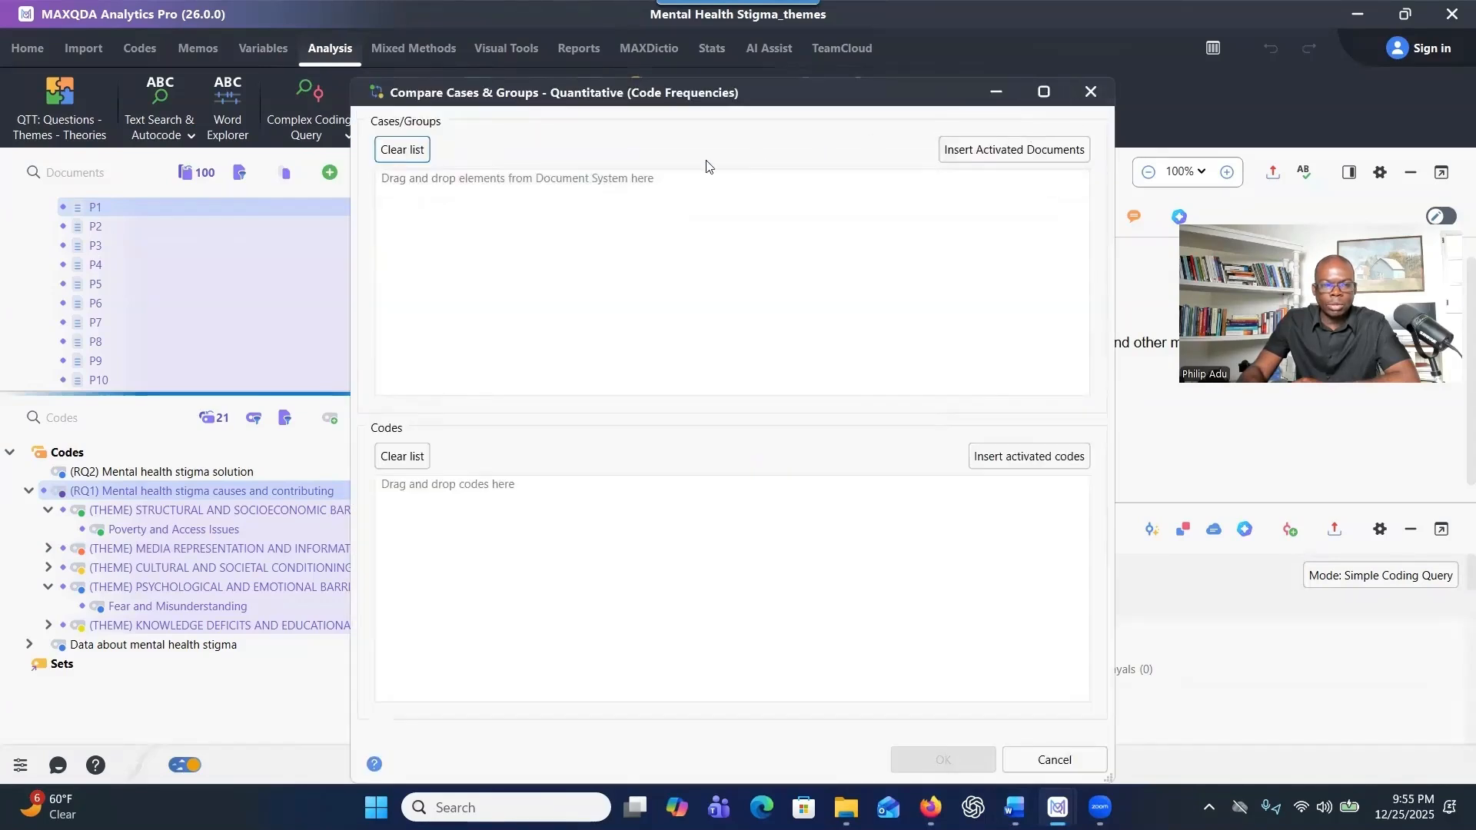
pyautogui.click(1091, 91)
# Run a quantitative Compare Cases & Groups on code frequencies with all activated documents and activated codes.
pyautogui.click(442, 134)
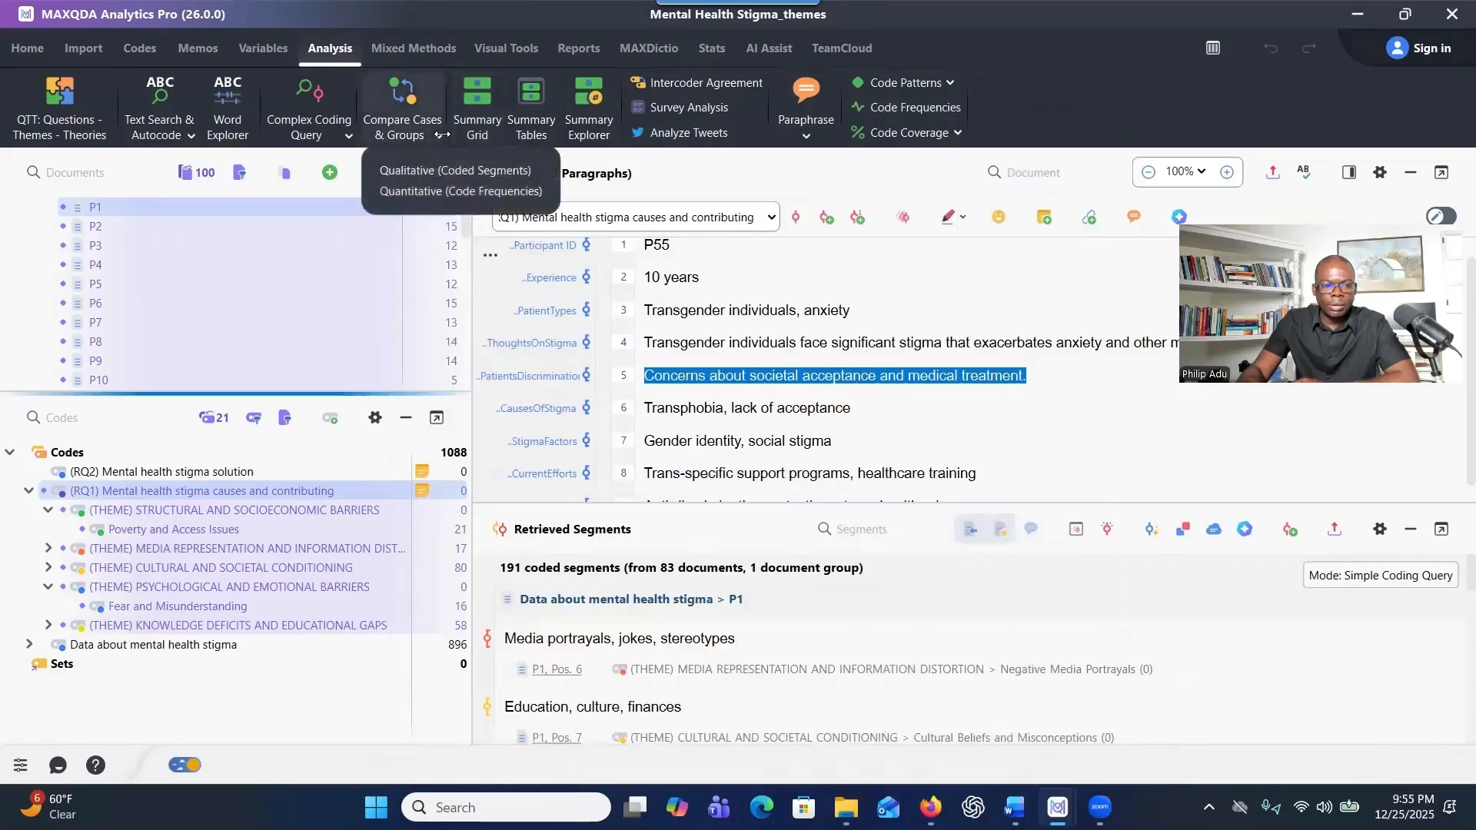
pyautogui.click(434, 191)
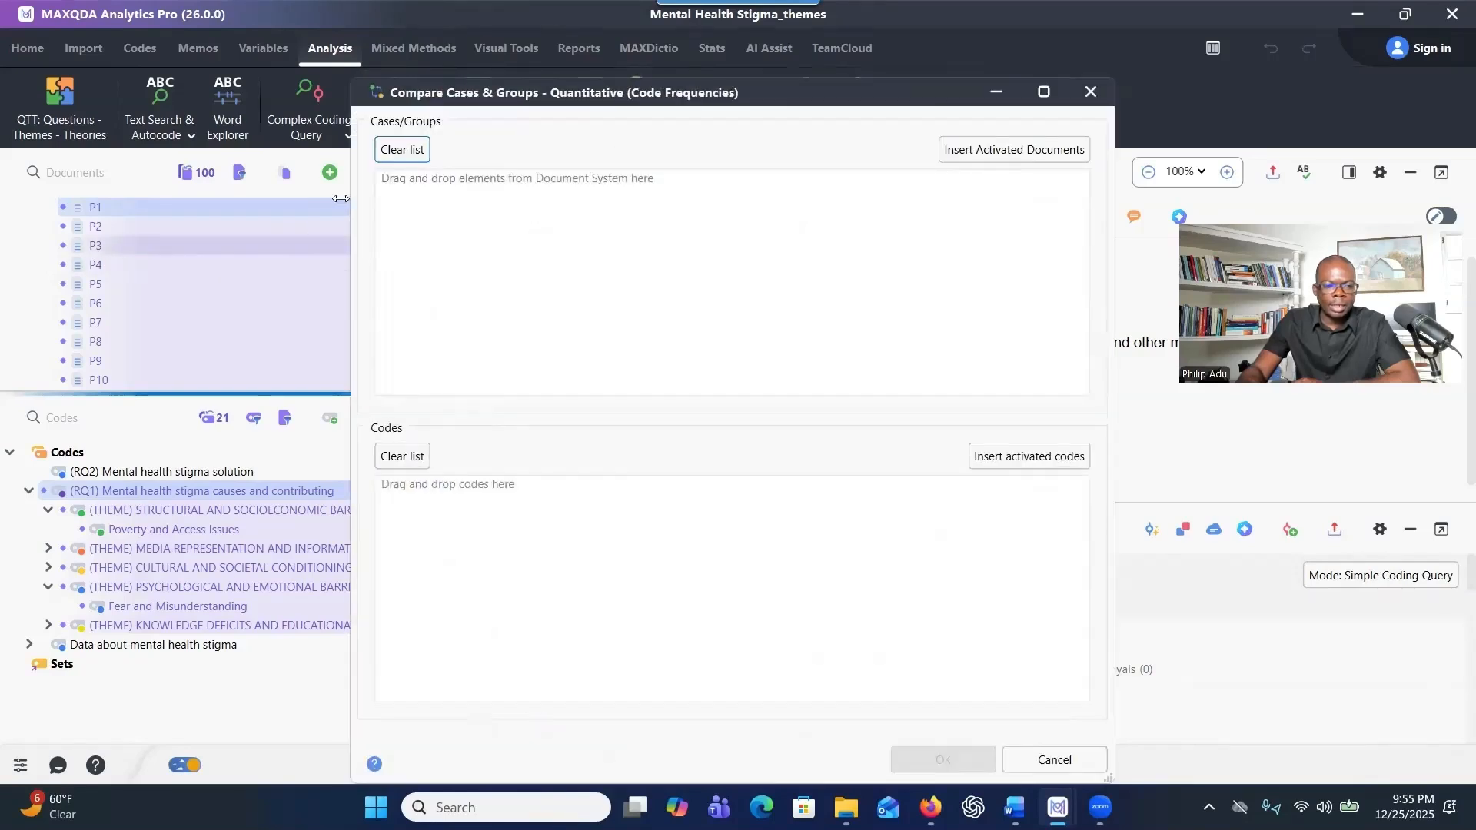
pyautogui.click(987, 153)
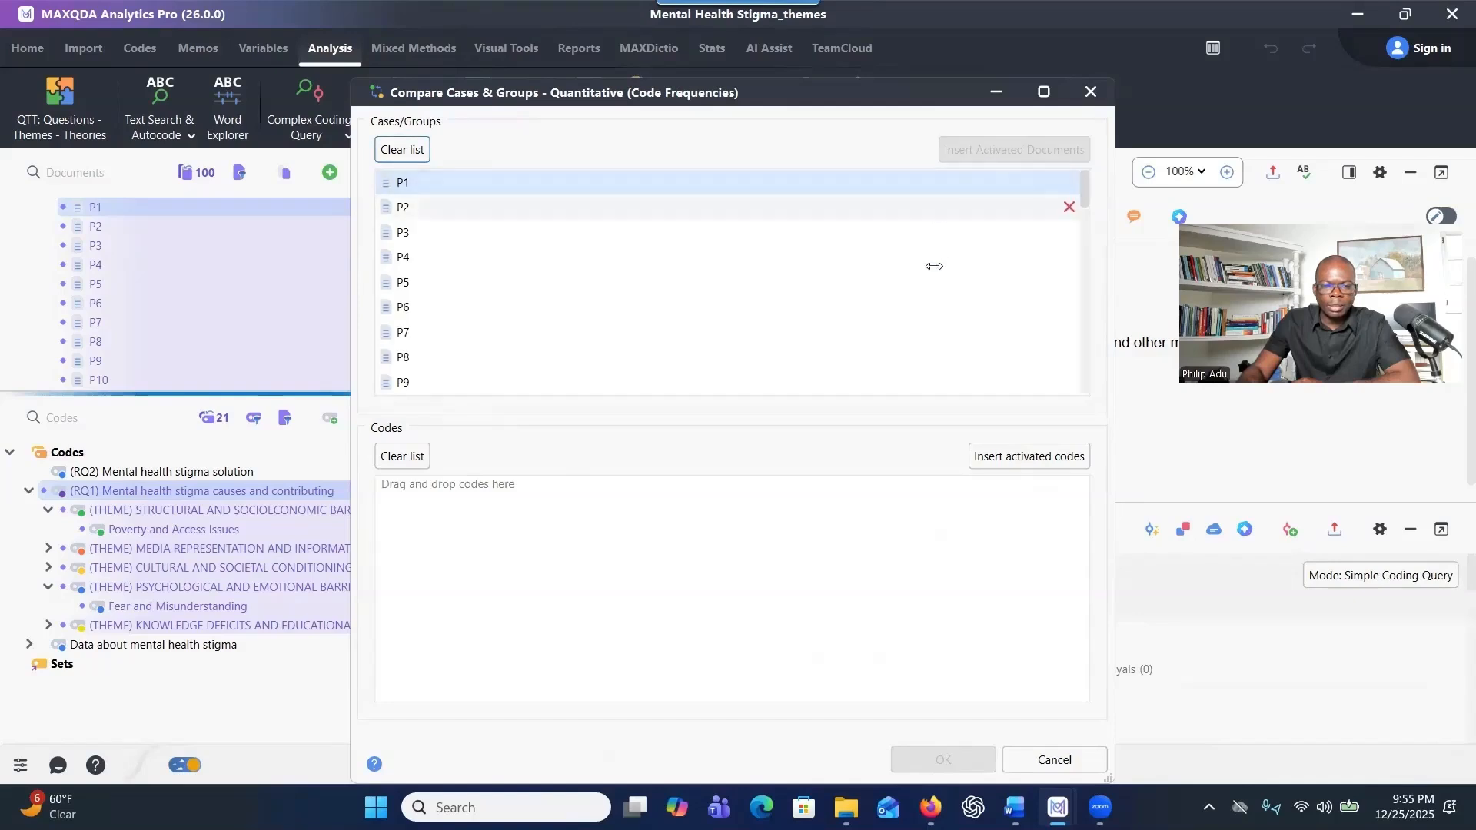
pyautogui.click(1029, 459)
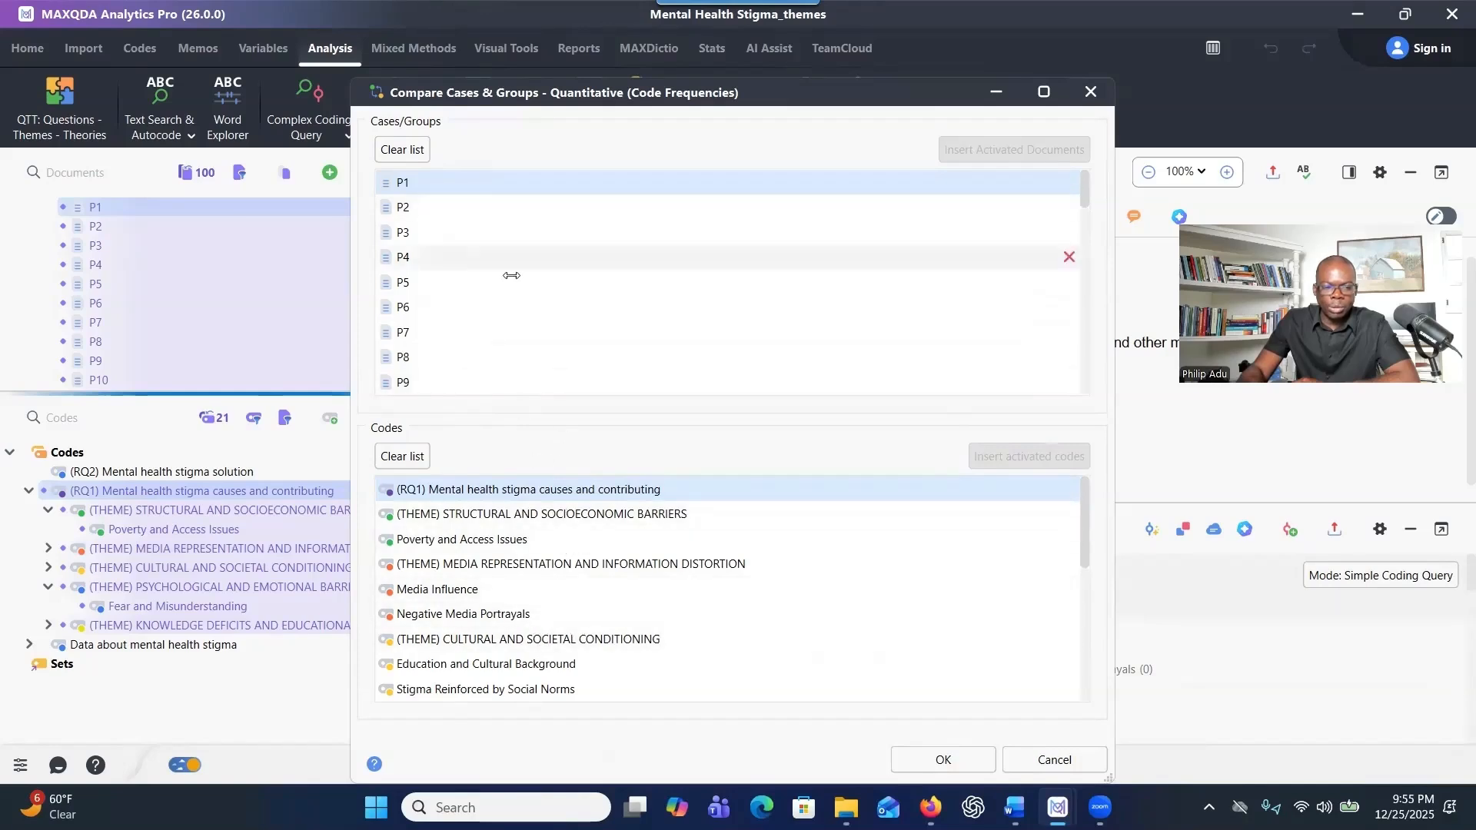
pyautogui.click(916, 763)
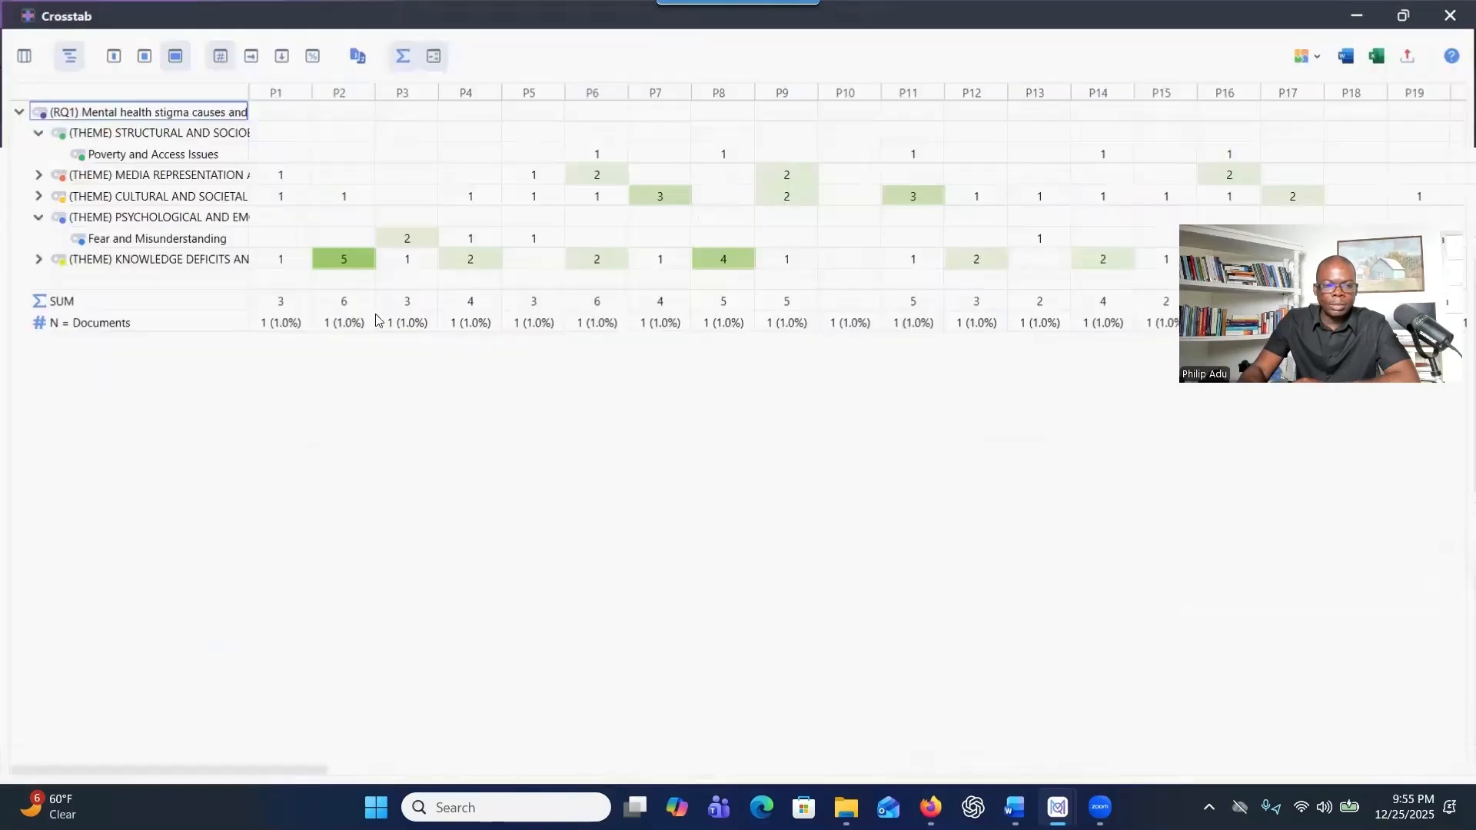
# Collapse the structural theme, inspect the media and cultural subcodes before collapsing them again, and widen the code column to fit the full theme names.
pyautogui.click(37, 133)
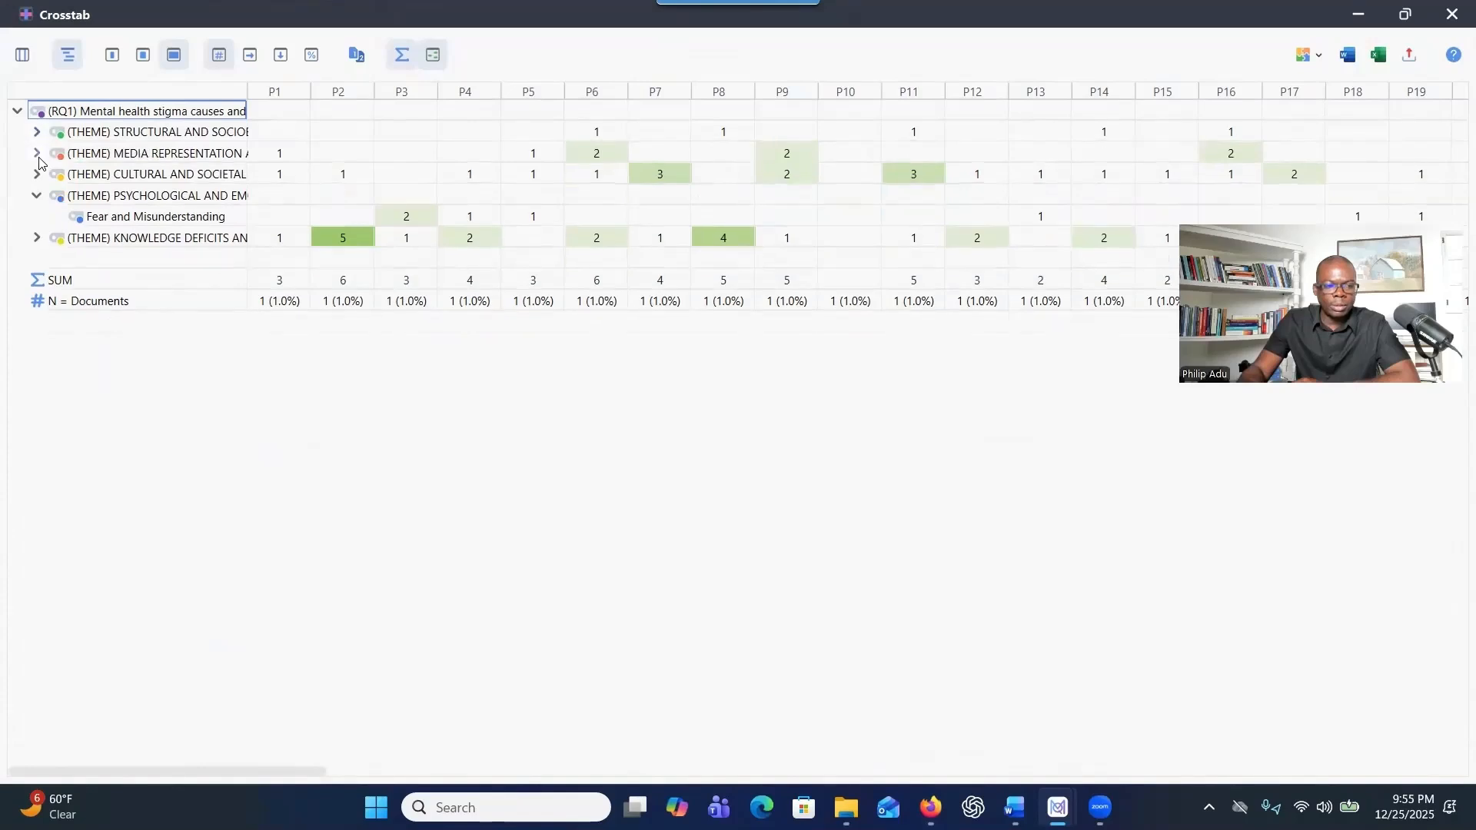
pyautogui.click(37, 153)
pyautogui.click(37, 217)
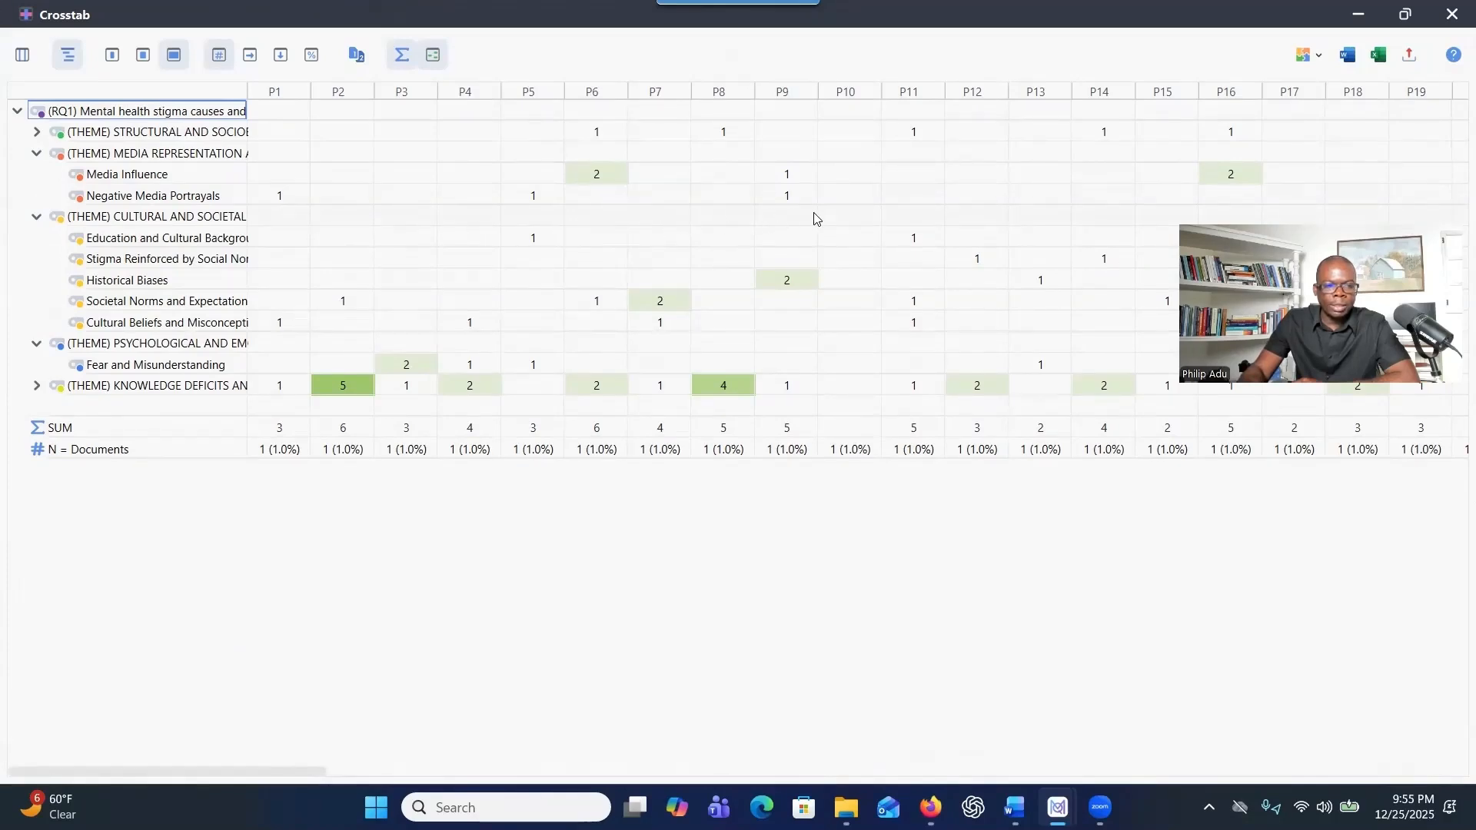
pyautogui.click(37, 217)
pyautogui.click(36, 154)
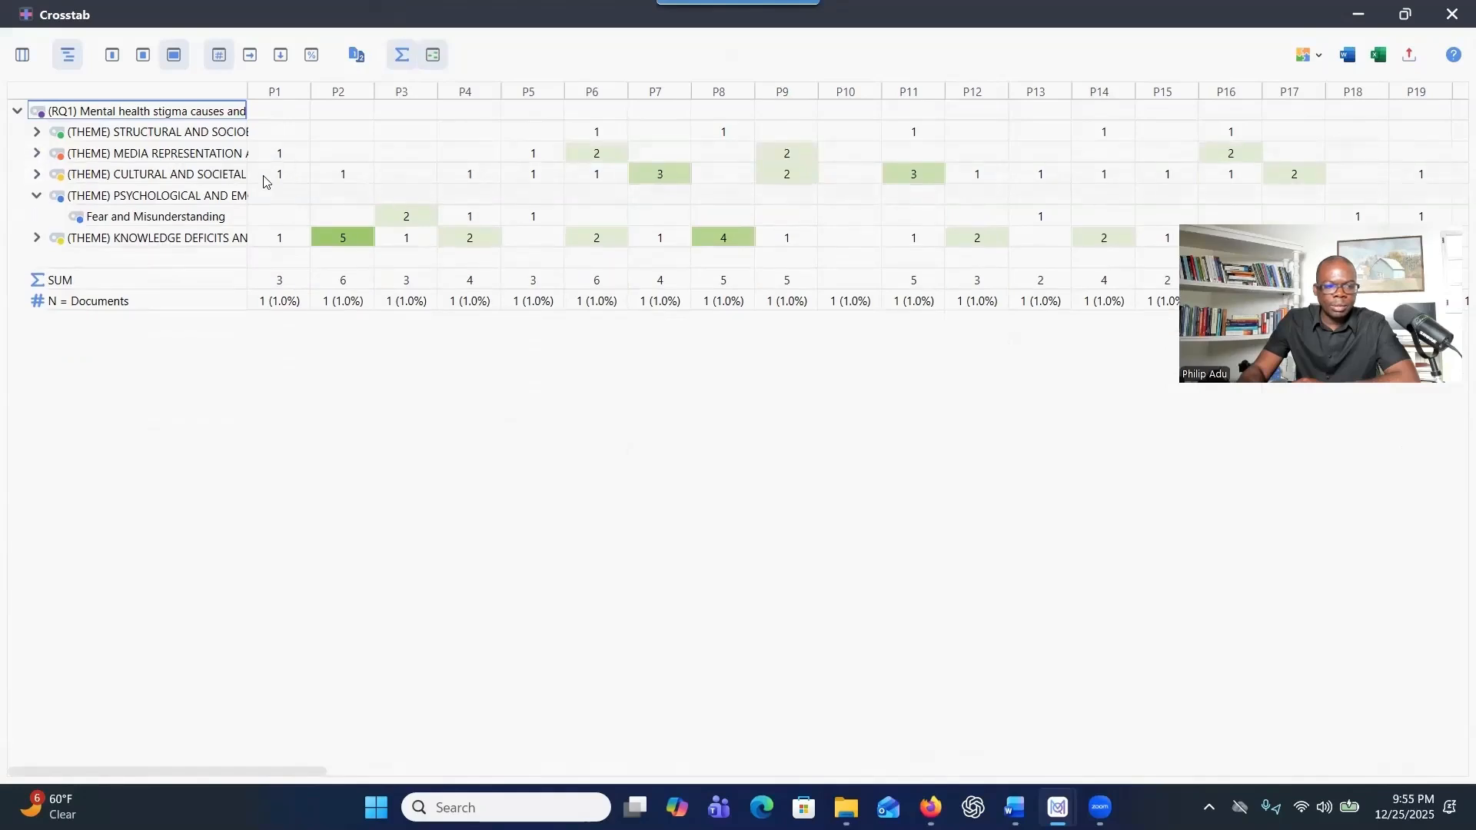
pyautogui.moveTo(246, 91); pyautogui.dragTo(471, 92)
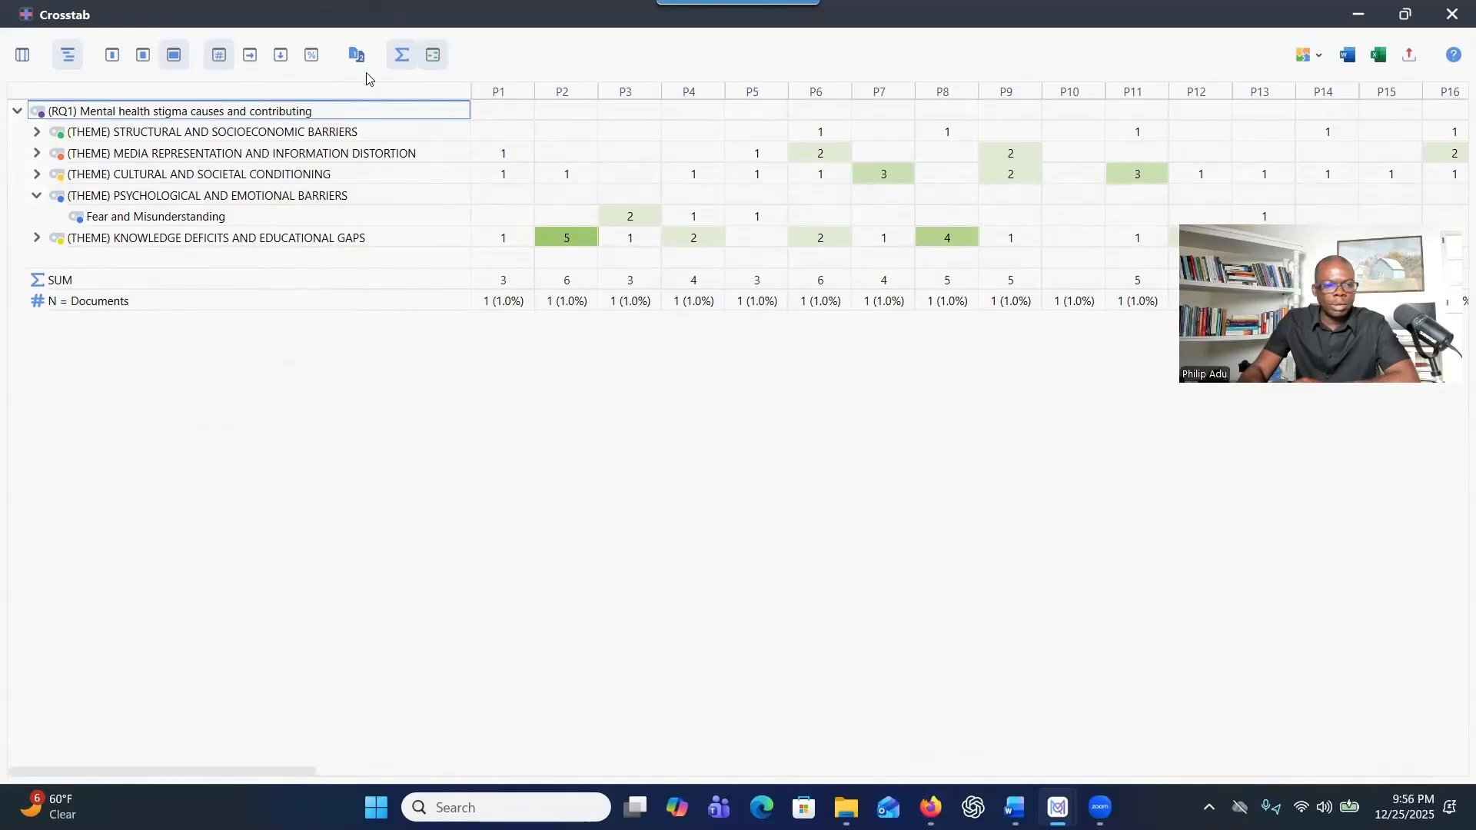
# Show the crosstab as document-based percentages, switch it back to counts with each code counted once per document, and check the themes across participants.
pyautogui.click(310, 63)
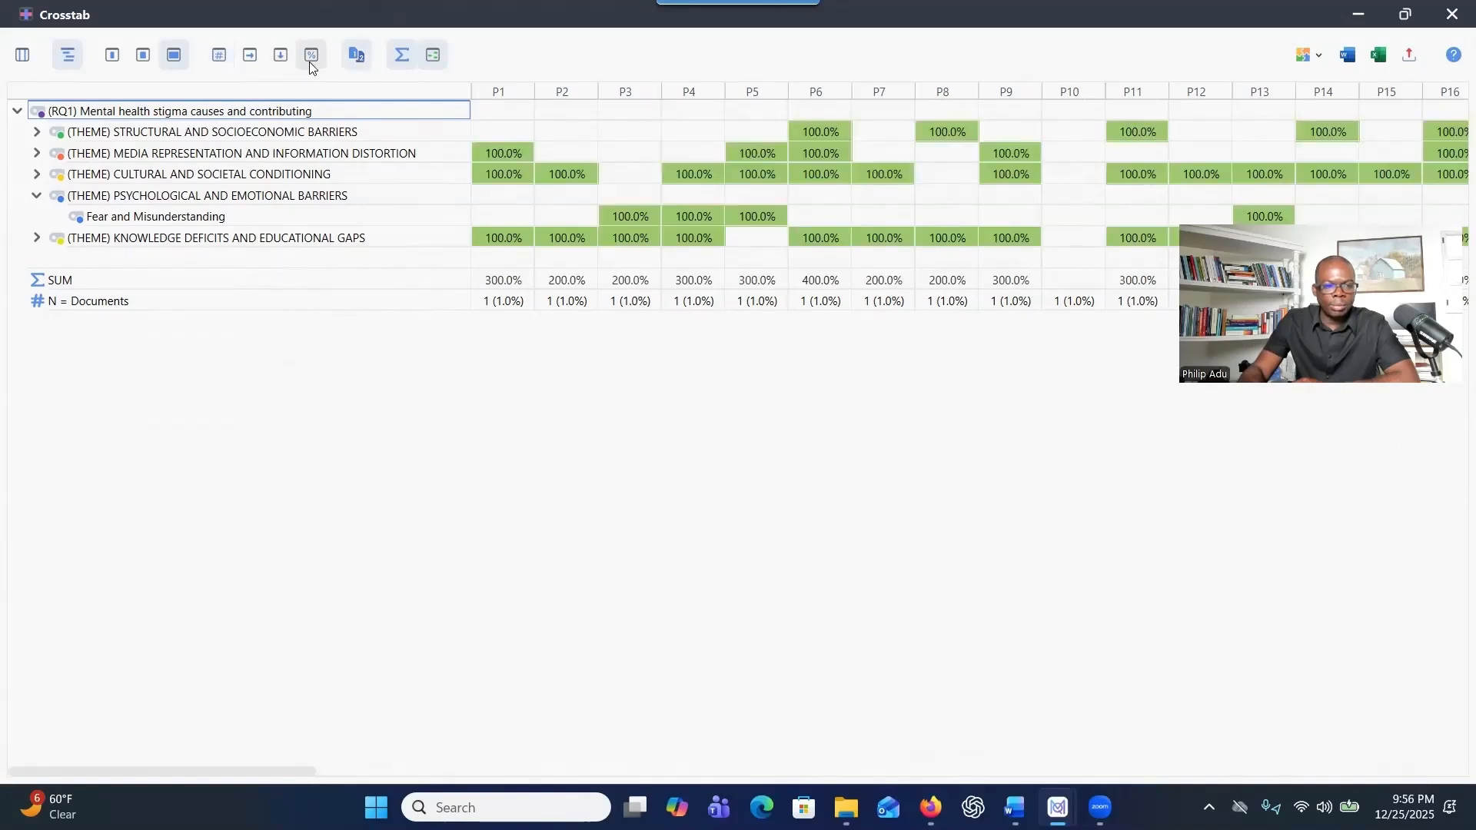
pyautogui.click(219, 56)
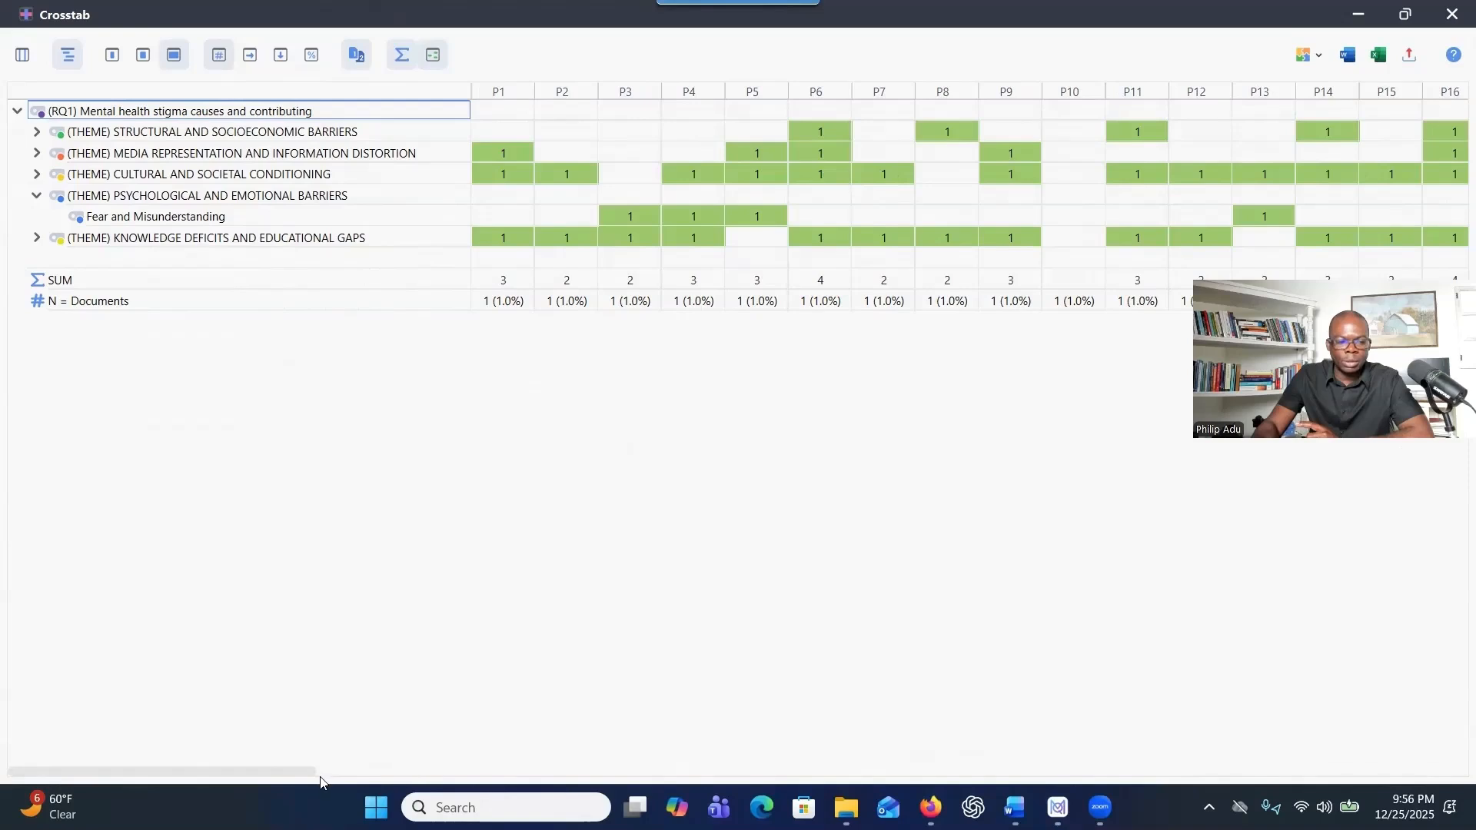
pyautogui.moveTo(312, 772); pyautogui.dragTo(337, 699)
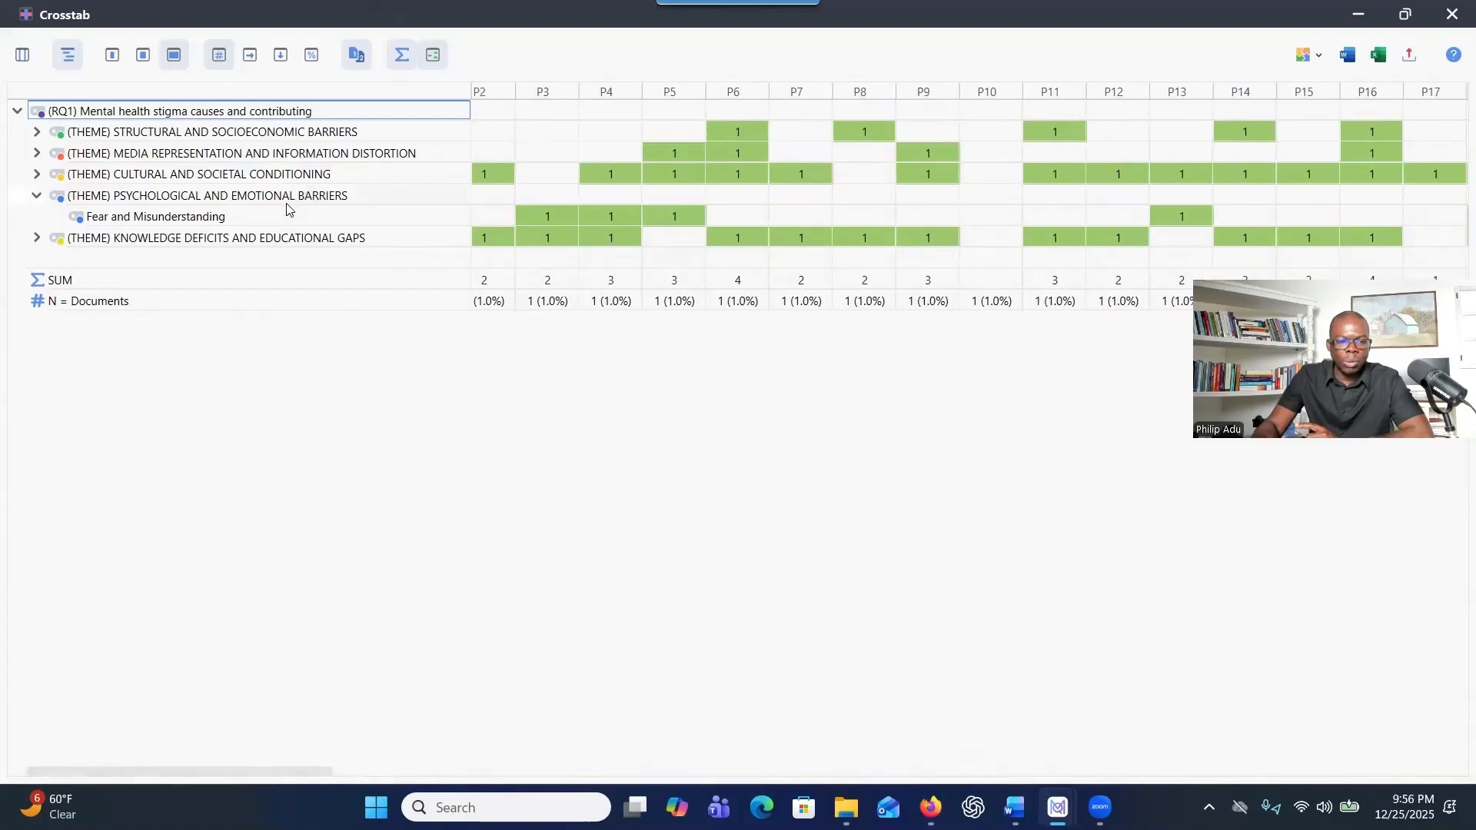
pyautogui.click(673, 175)
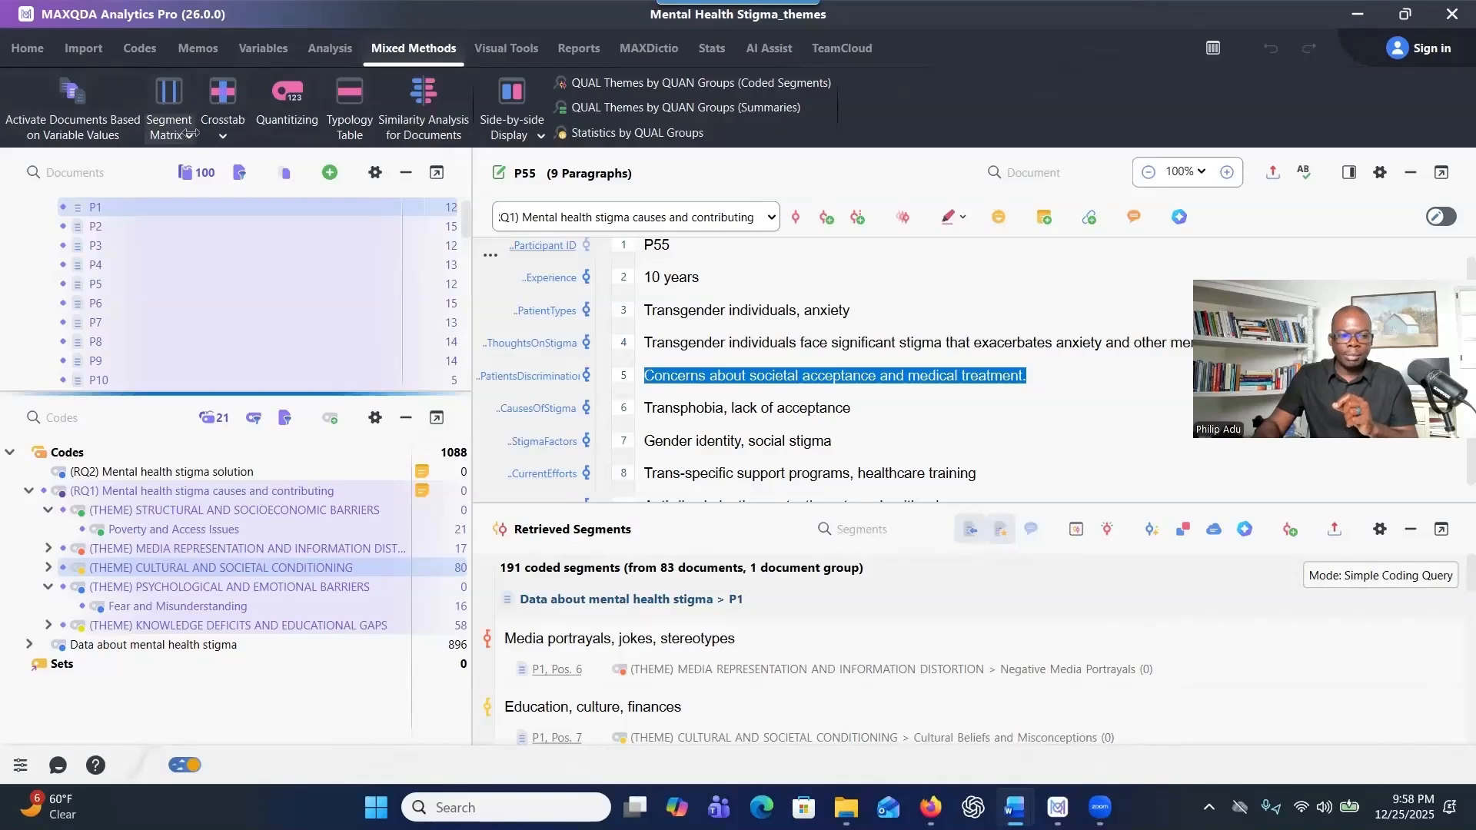
# Start a new Segment Matrix and remove the existing gender conditions from its columns.
pyautogui.click(188, 134)
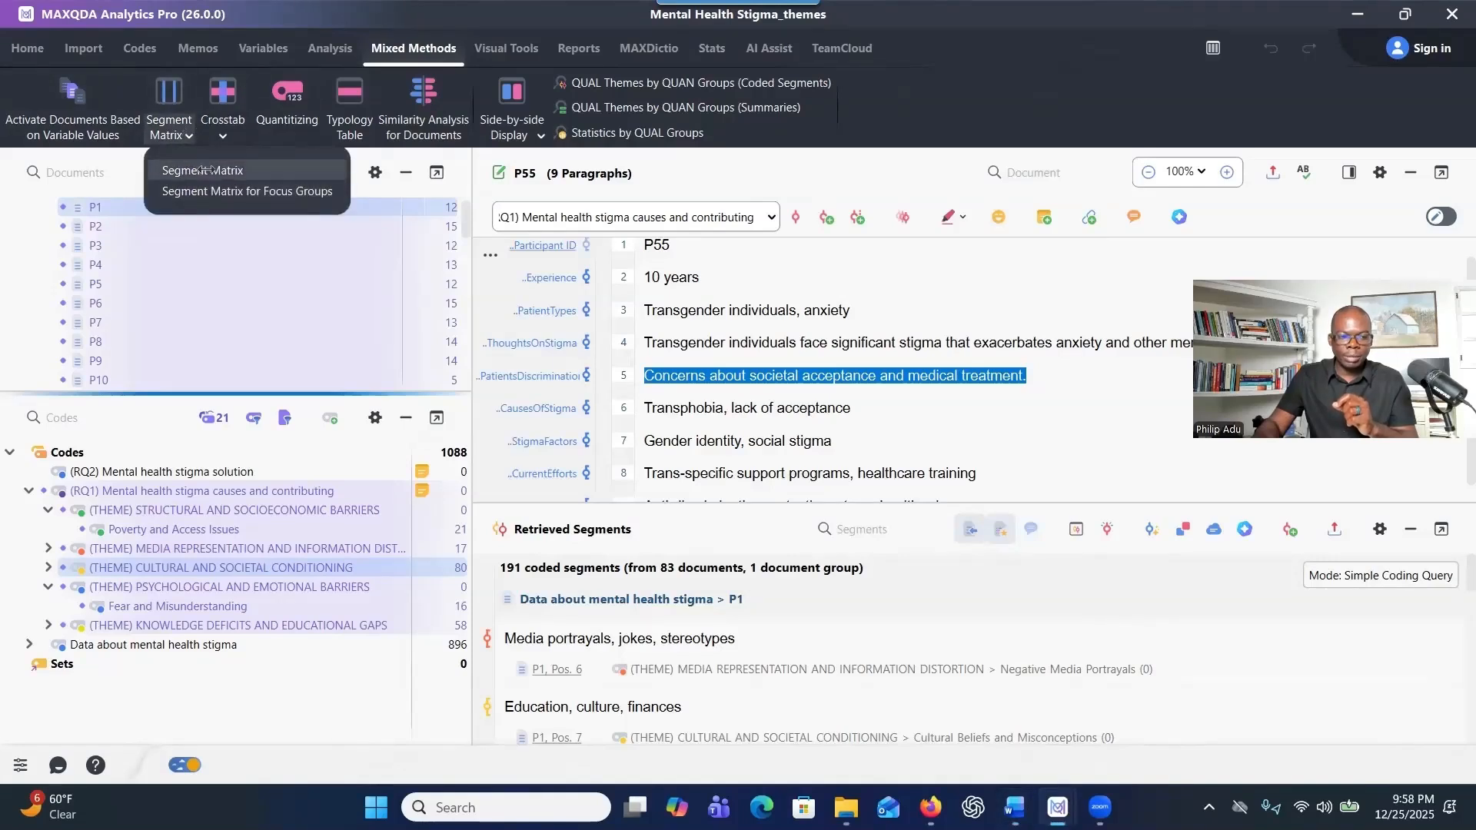
pyautogui.click(204, 170)
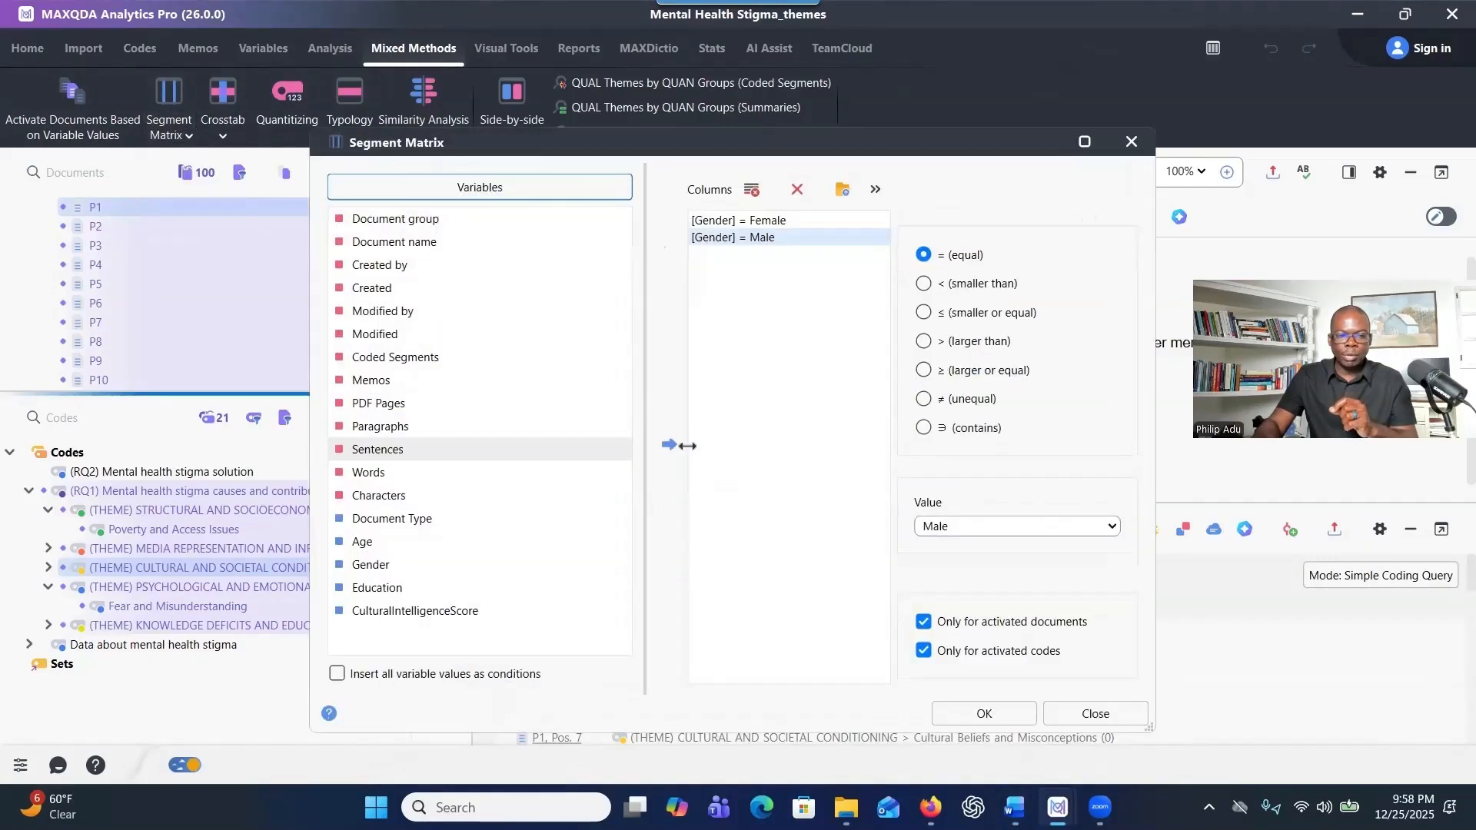
pyautogui.click(752, 189)
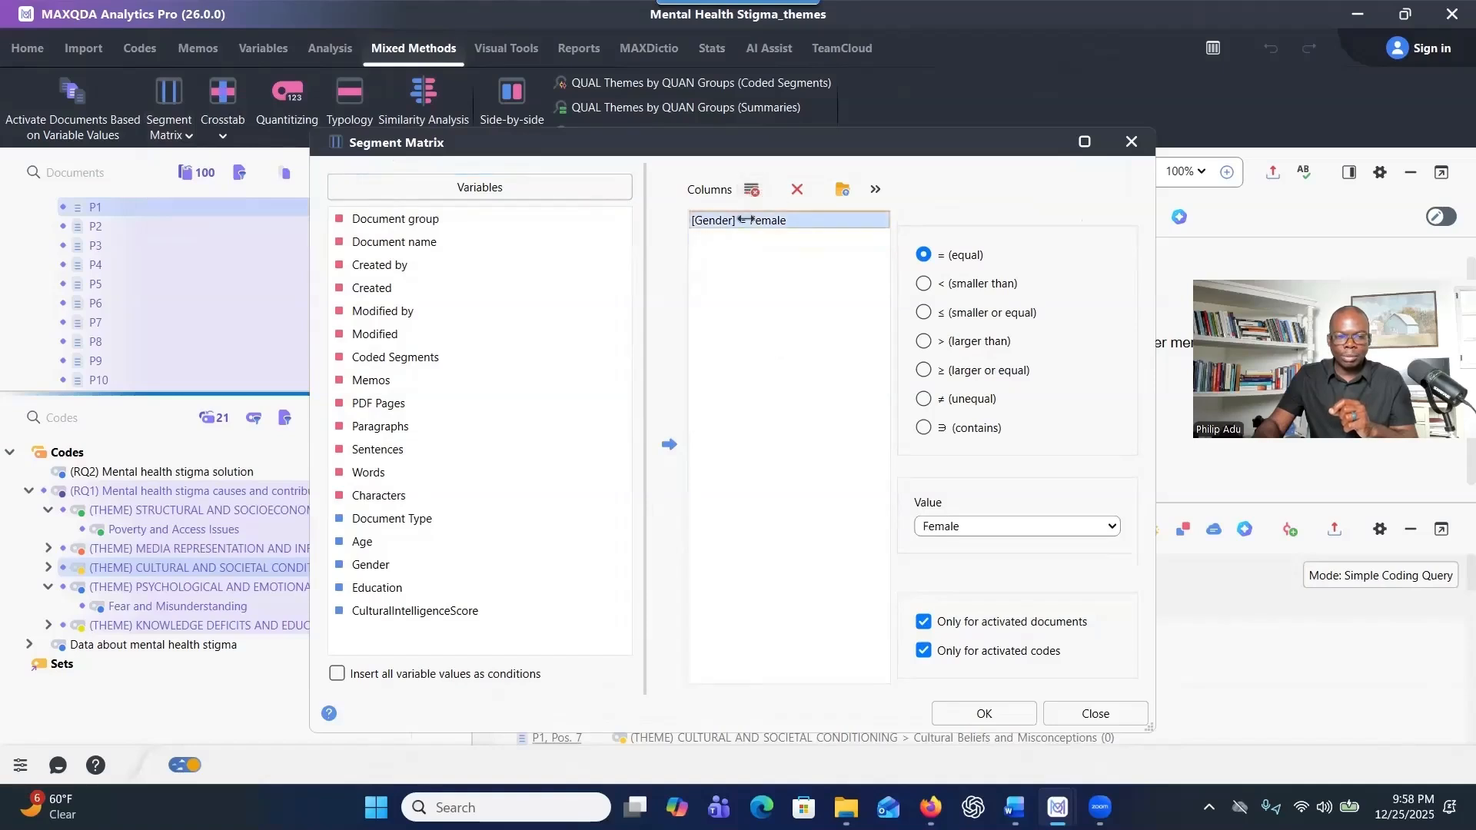
pyautogui.click(752, 189)
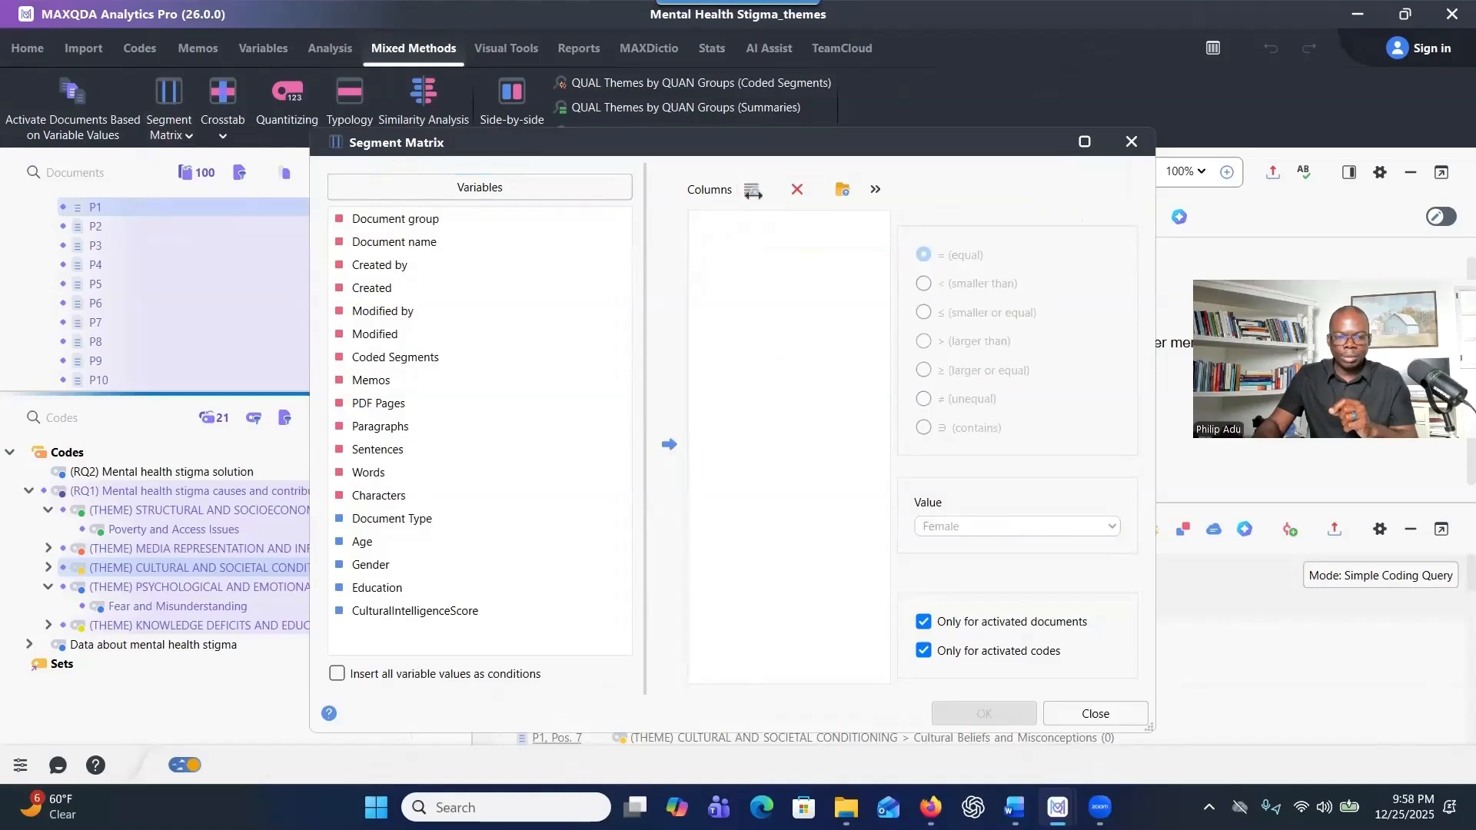
# Add the column conditions Gender = Female and Gender = Male and generate the Segment Matrix for activated documents and activated codes.
pyautogui.click(395, 565)
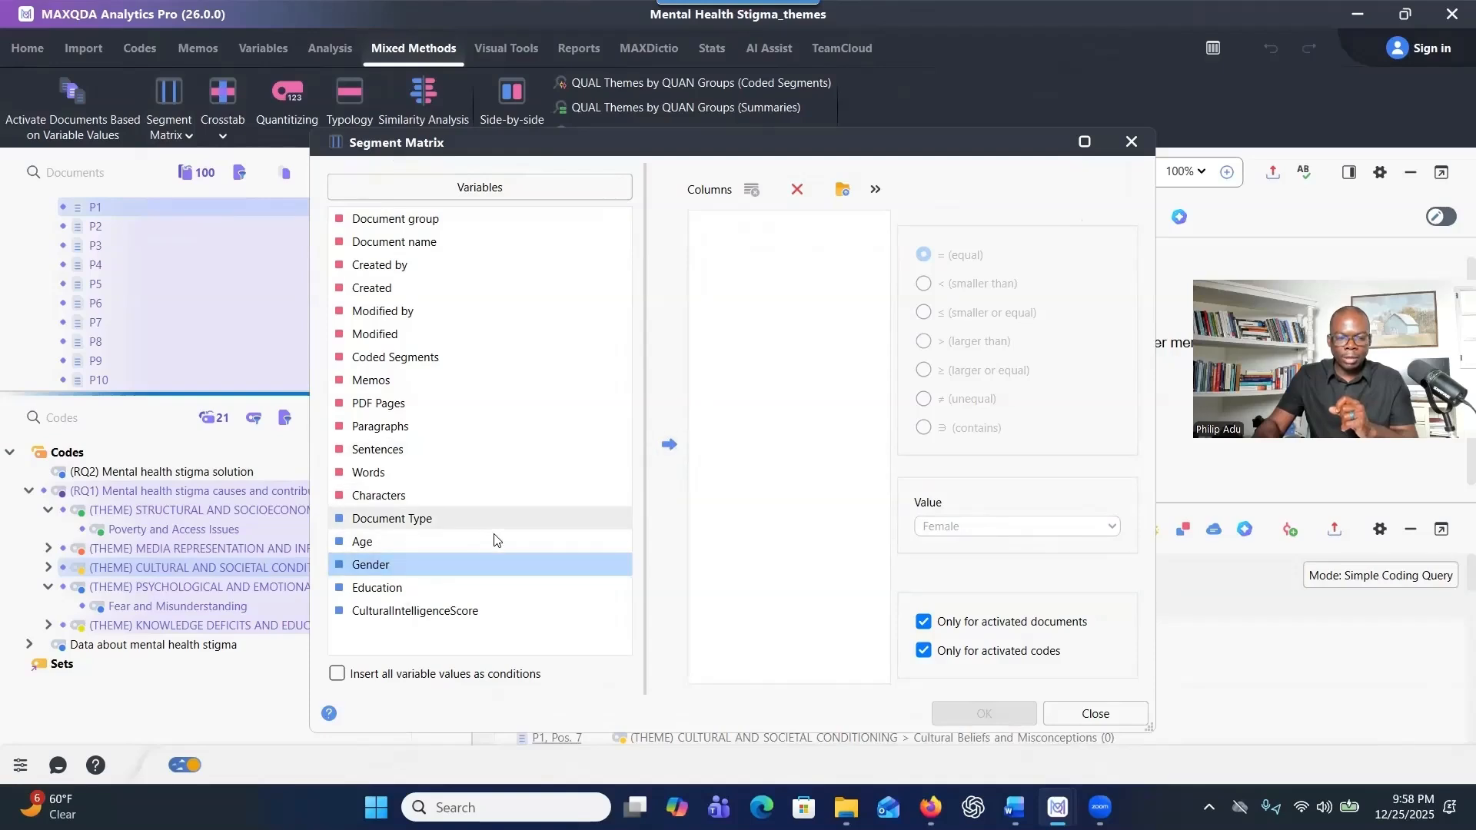
pyautogui.click(667, 443)
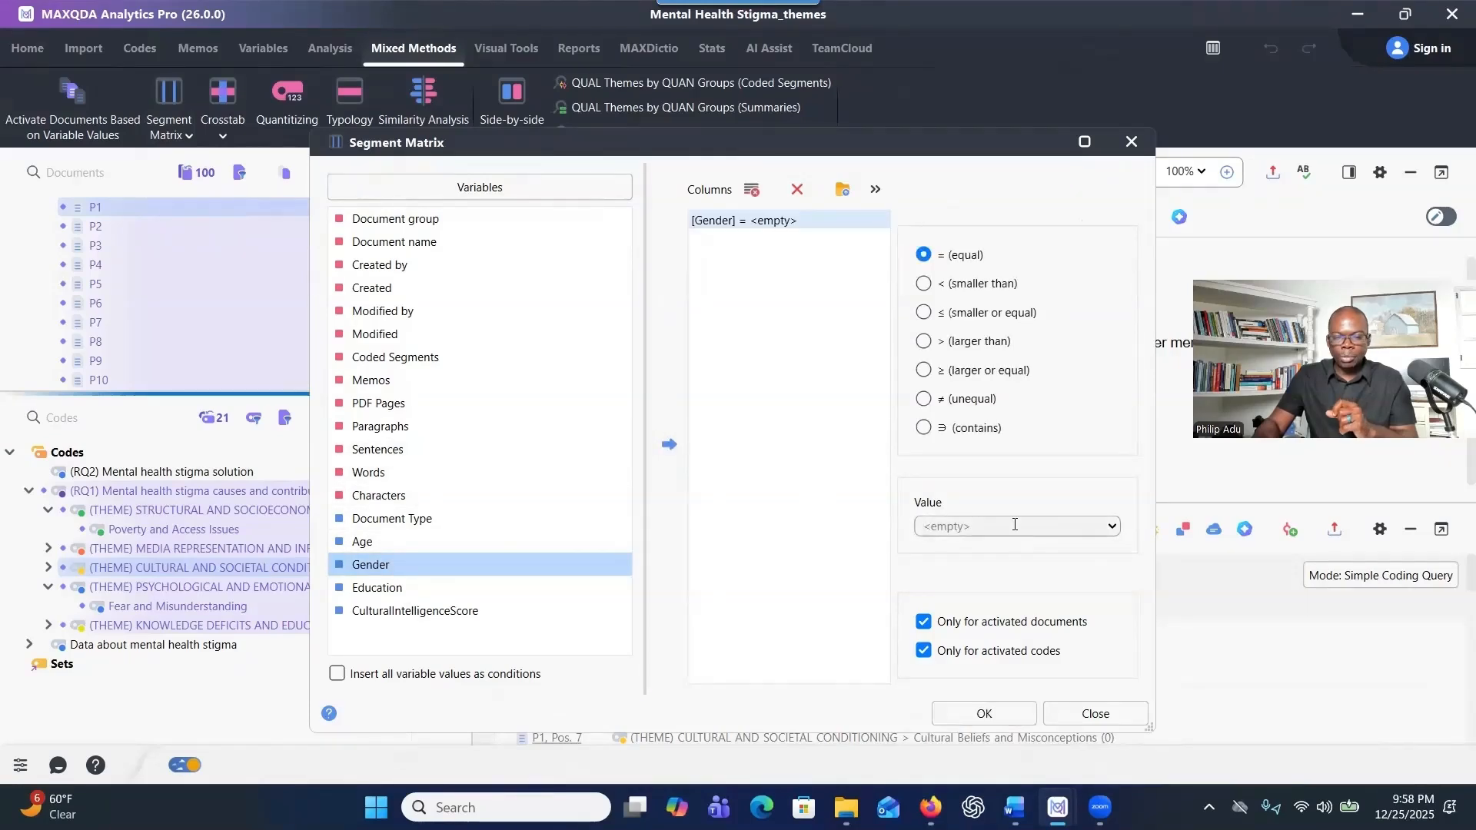
pyautogui.click(1103, 529)
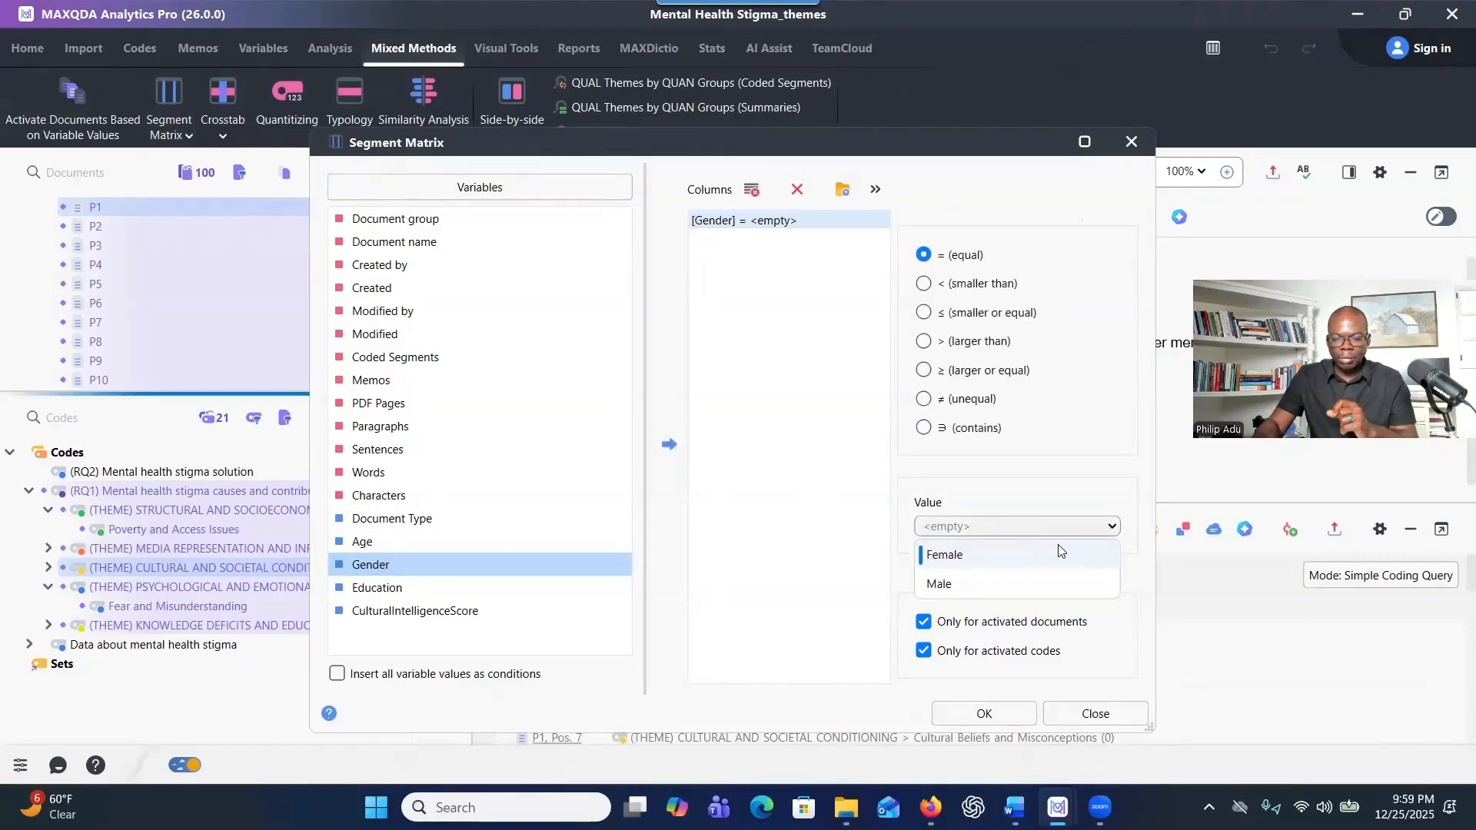
pyautogui.click(1022, 555)
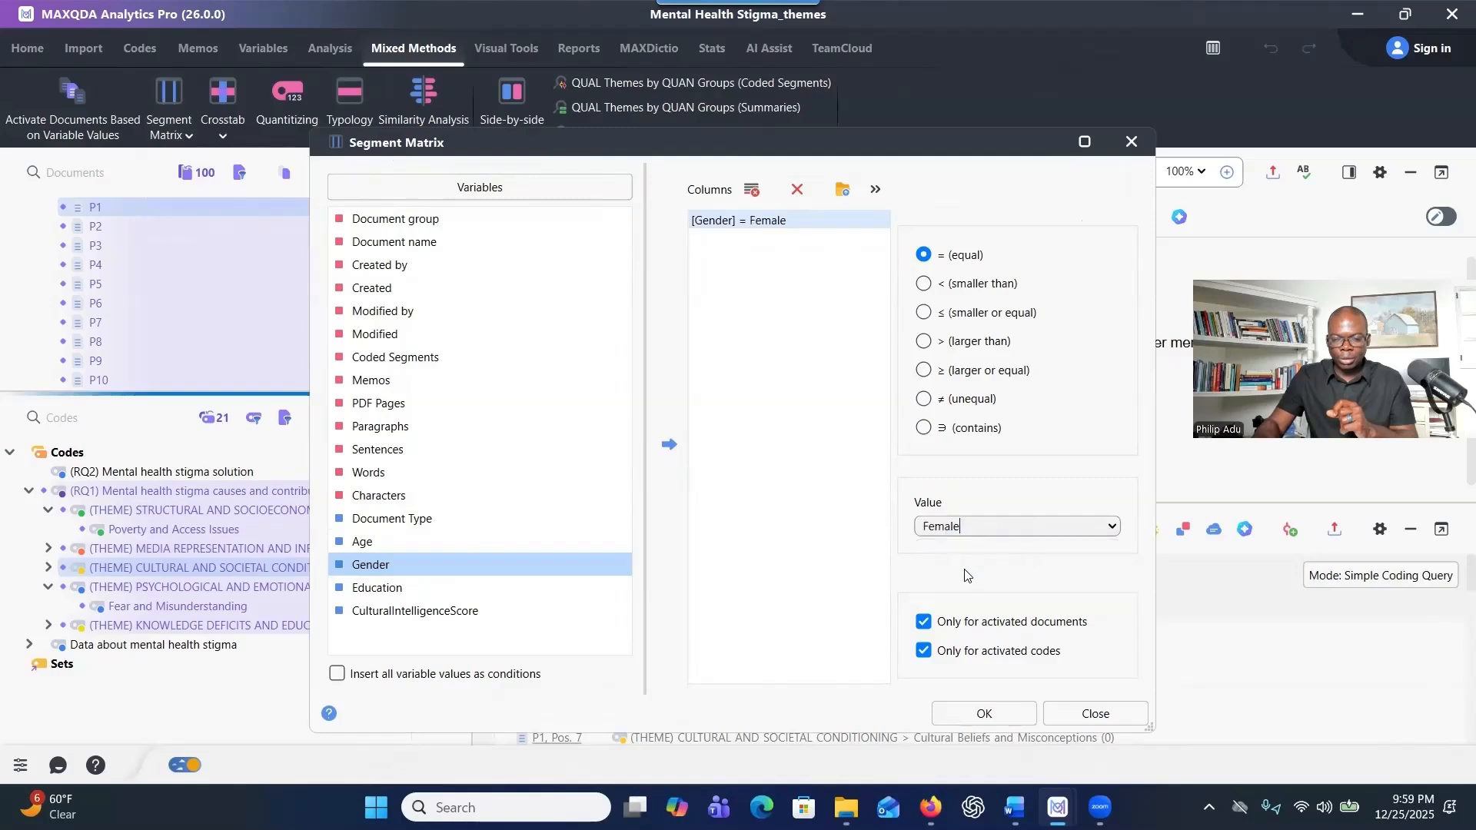
pyautogui.doubleClick(475, 567)
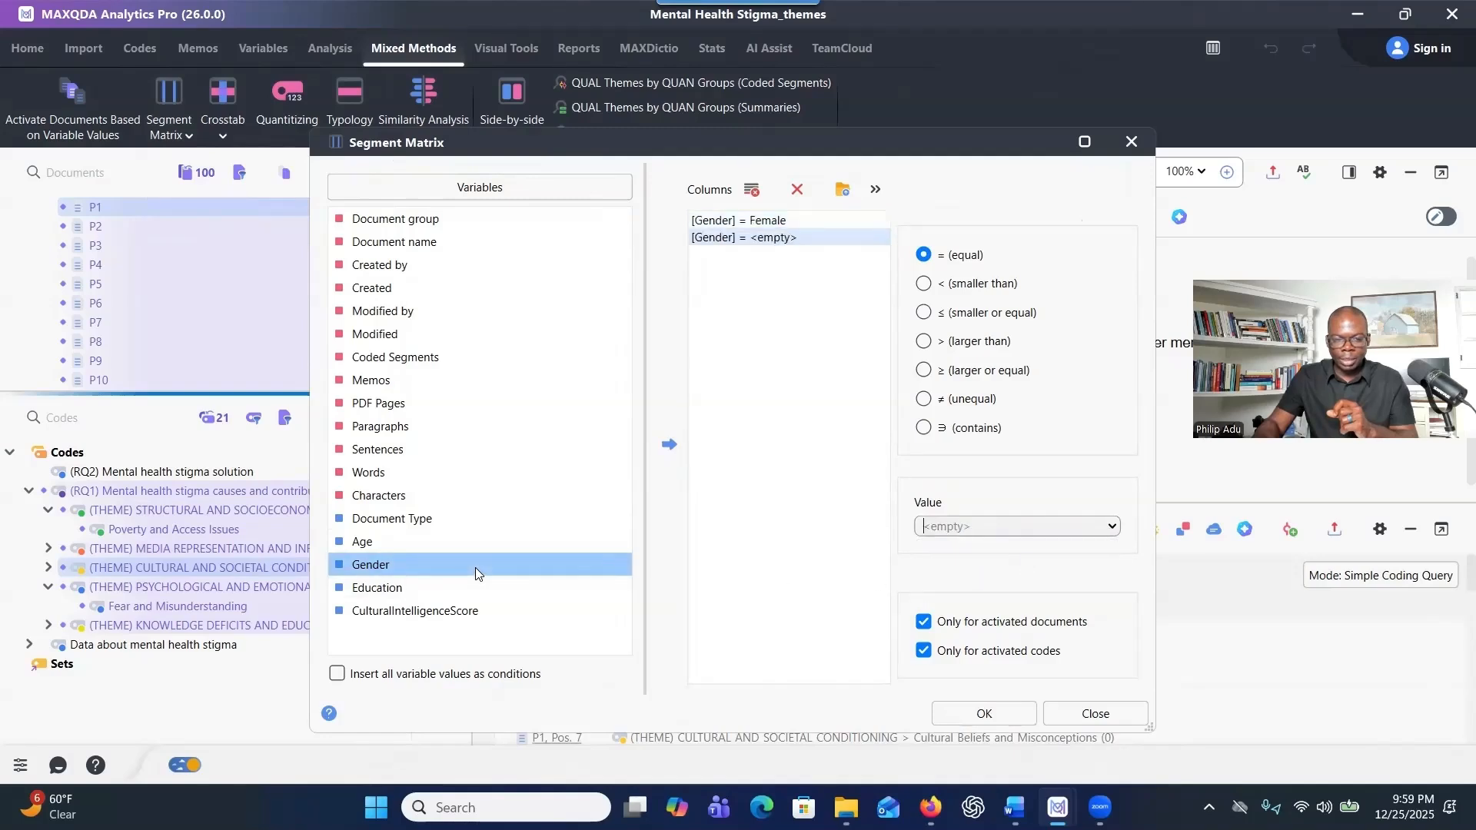
pyautogui.click(1105, 530)
pyautogui.click(999, 587)
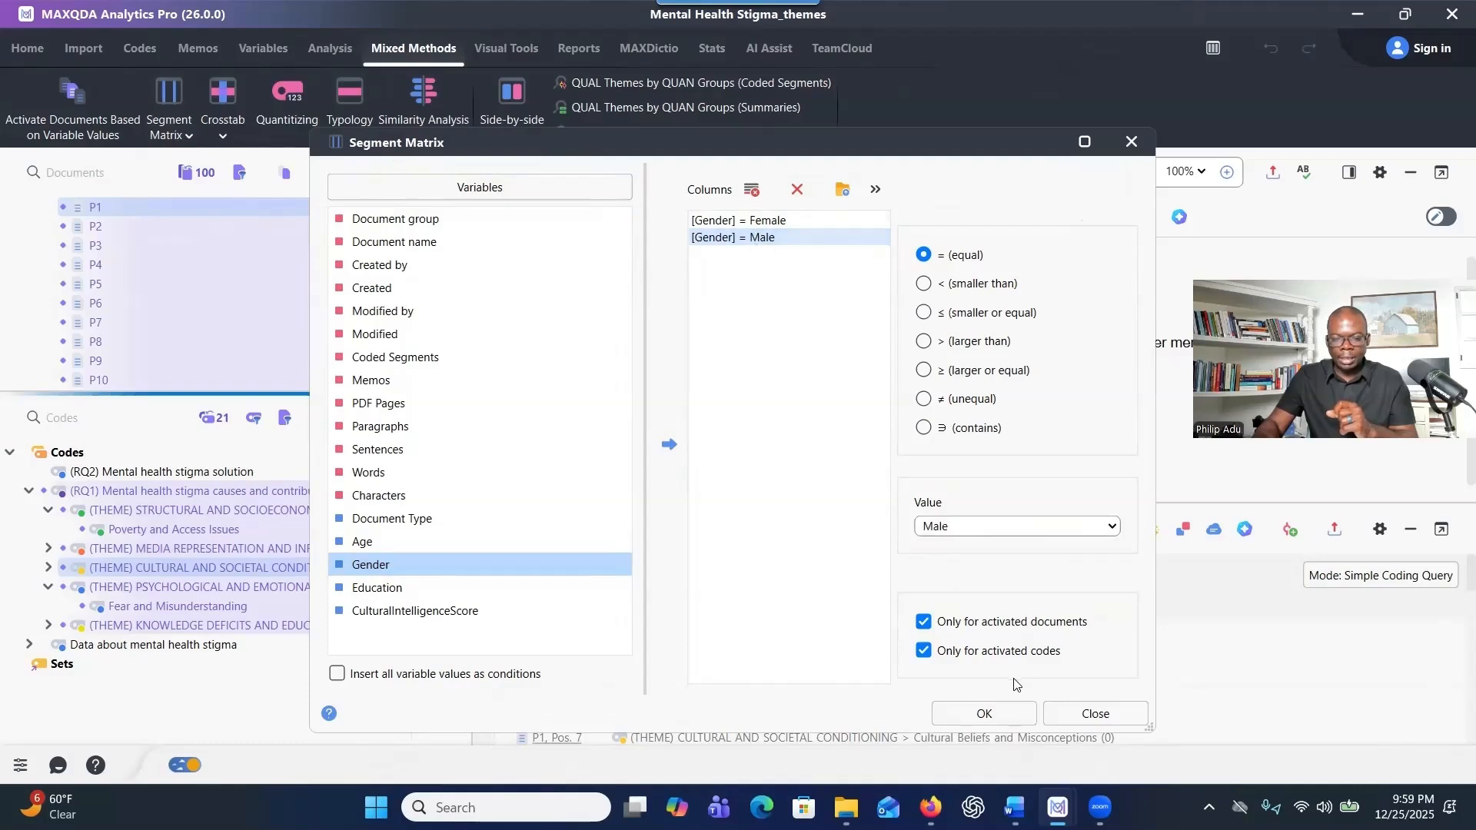
pyautogui.click(999, 711)
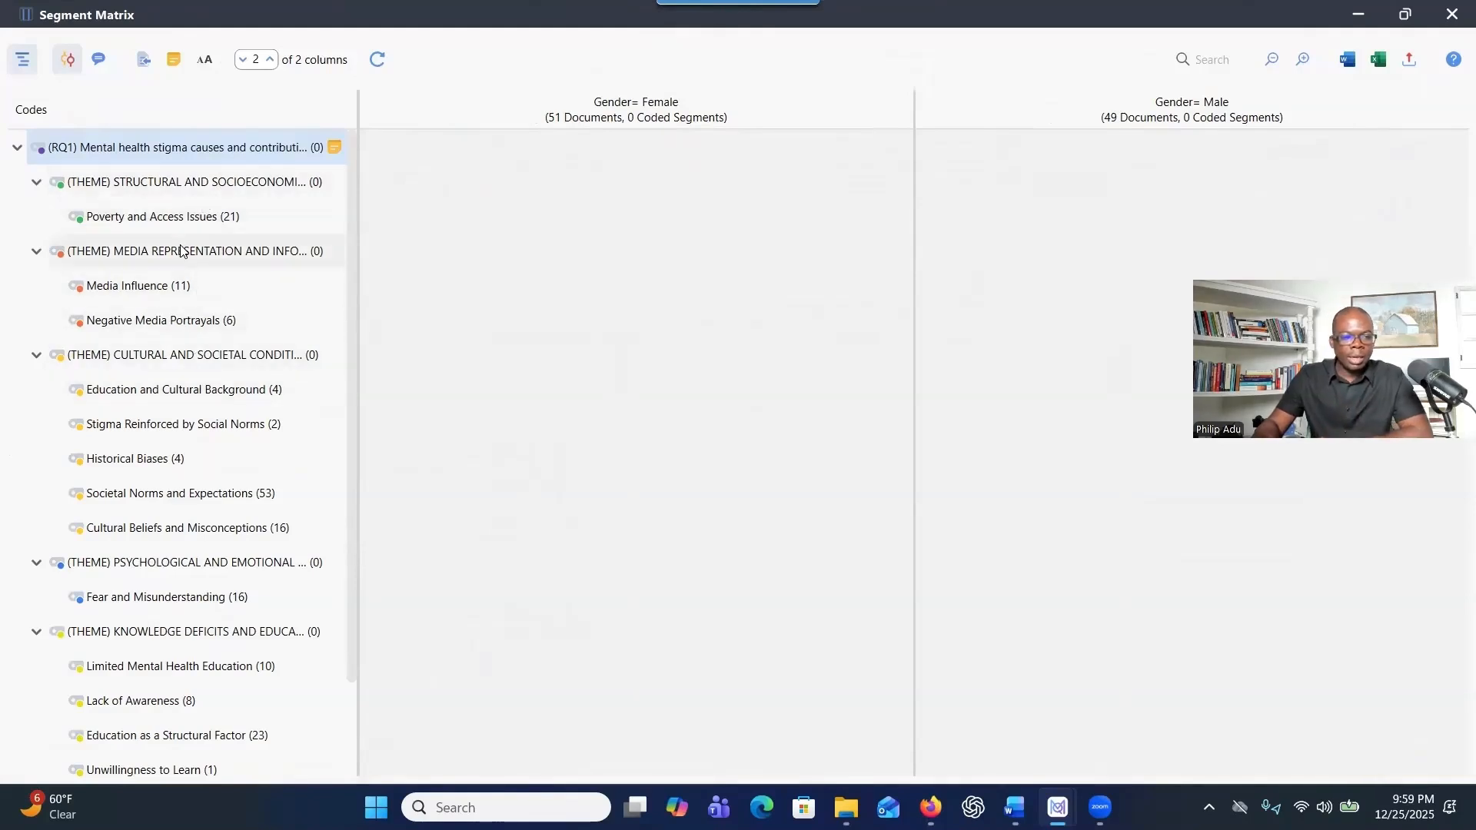
# Collapse all five themes under RQ1 in the Segment Matrix so each combines its subcodes.
pyautogui.click(36, 181)
pyautogui.click(36, 217)
pyautogui.click(36, 252)
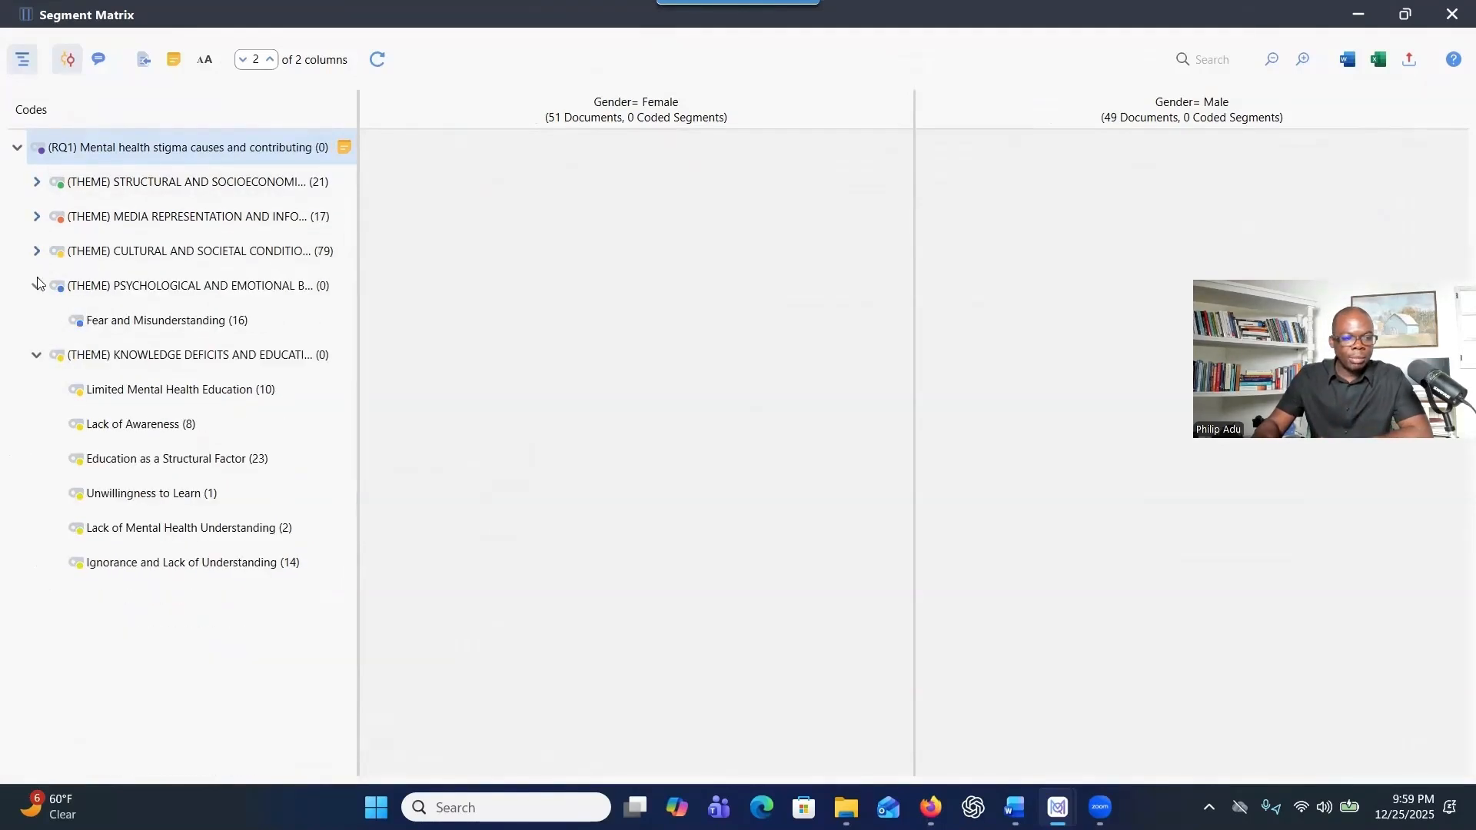
pyautogui.click(36, 286)
pyautogui.click(36, 320)
# Compare the female and male coded segments of the structural and media themes with a wider code column, and close the Segment Matrix.
pyautogui.click(119, 192)
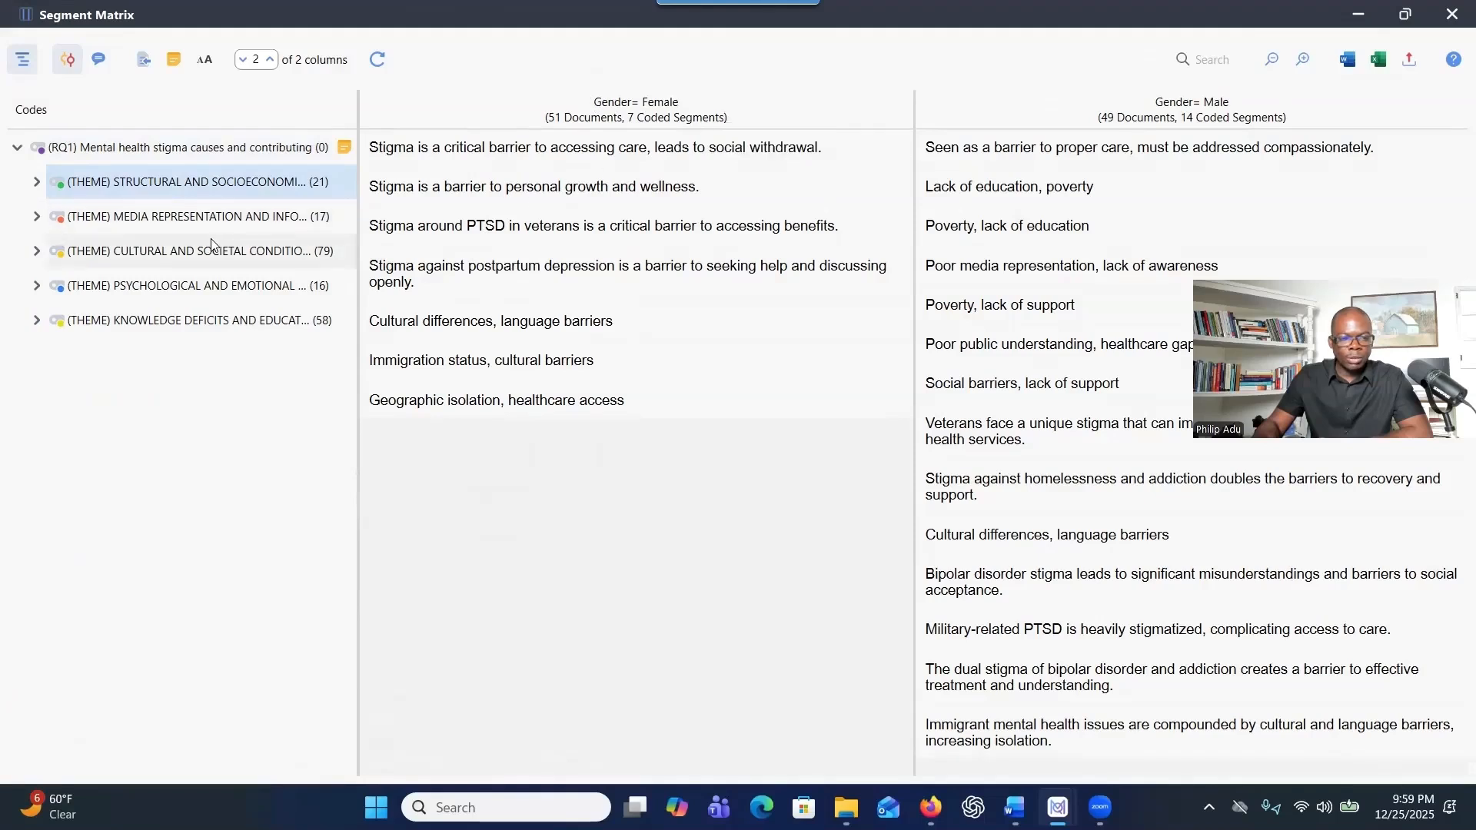
pyautogui.moveTo(358, 135)
pyautogui.mouseDown()
pyautogui.moveTo(538, 135)
pyautogui.moveTo(385, 135)
pyautogui.mouseUp()
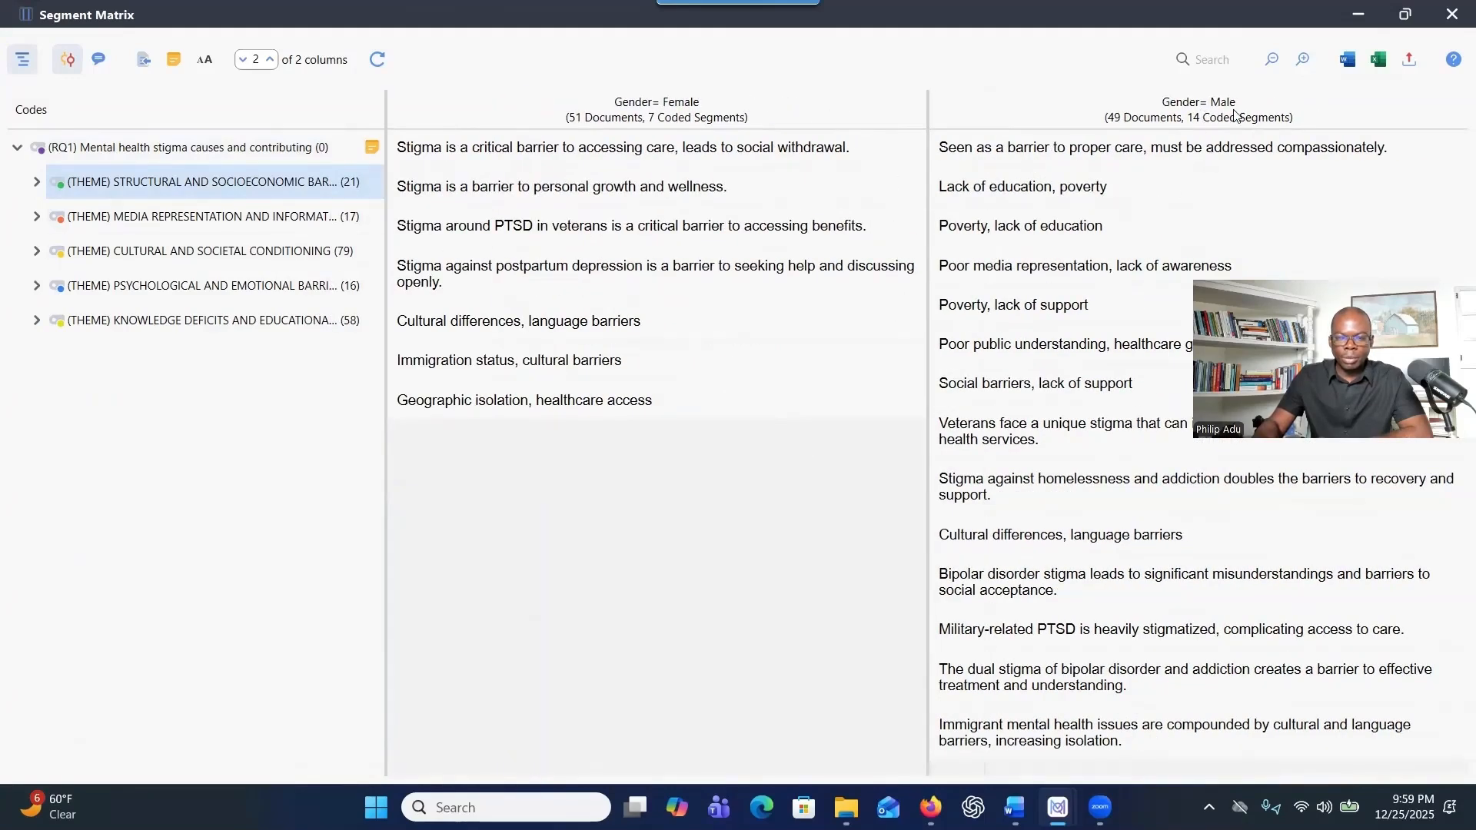
pyautogui.click(119, 221)
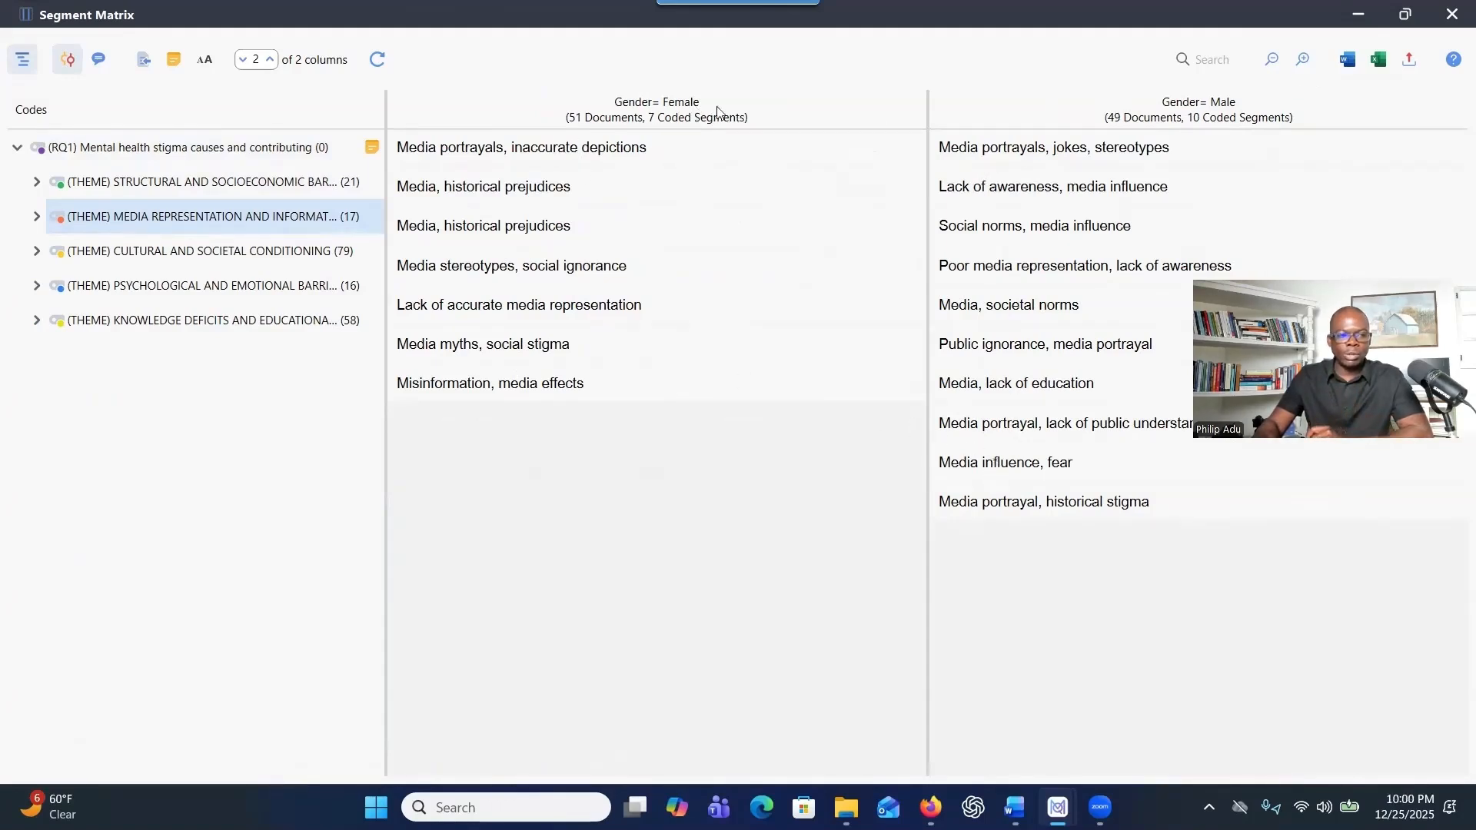
pyautogui.click(1452, 14)
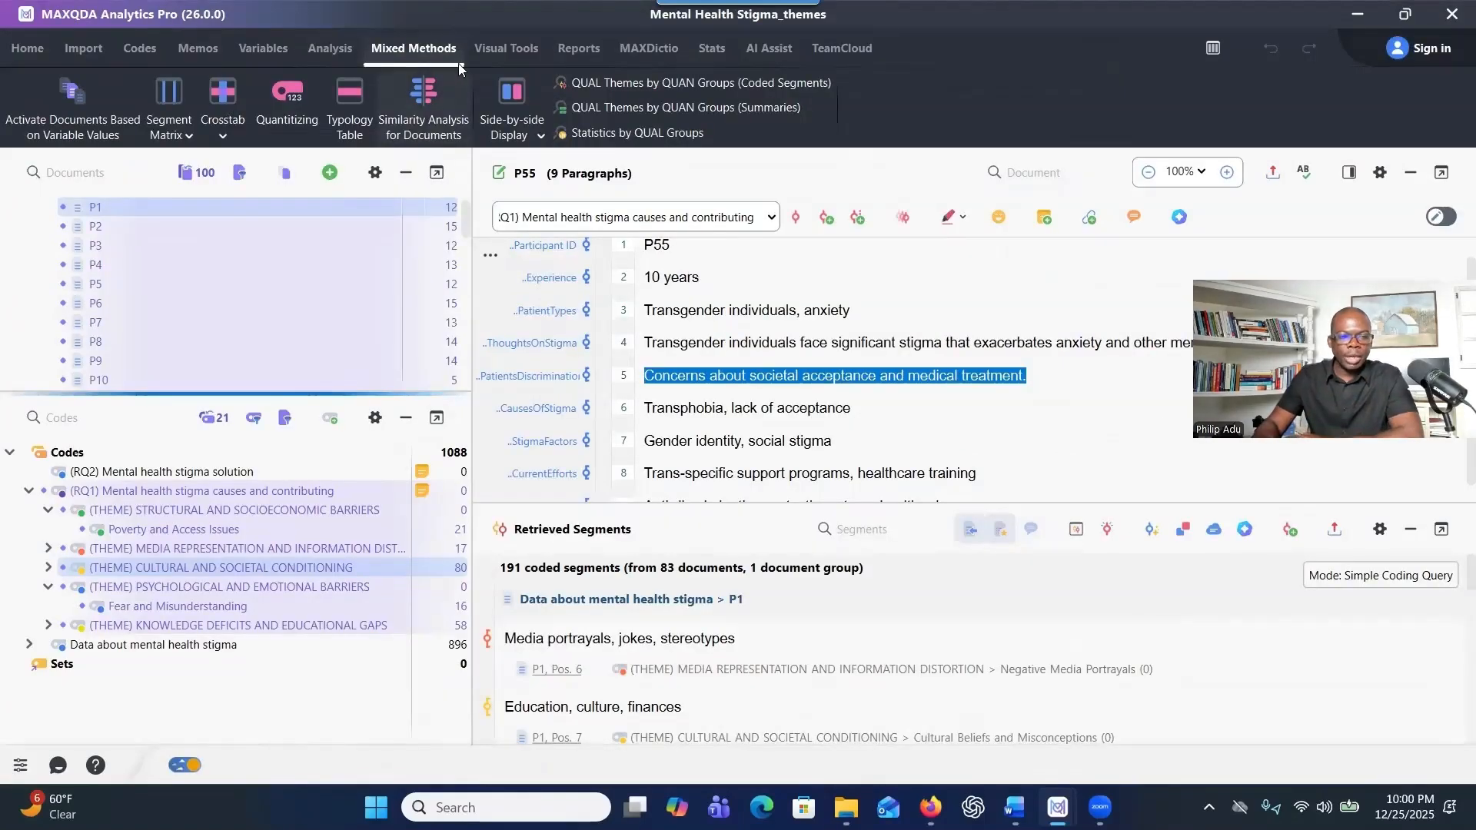
# Start a new Crosstab and clear the existing gender conditions from its columns.
pyautogui.click(329, 172)
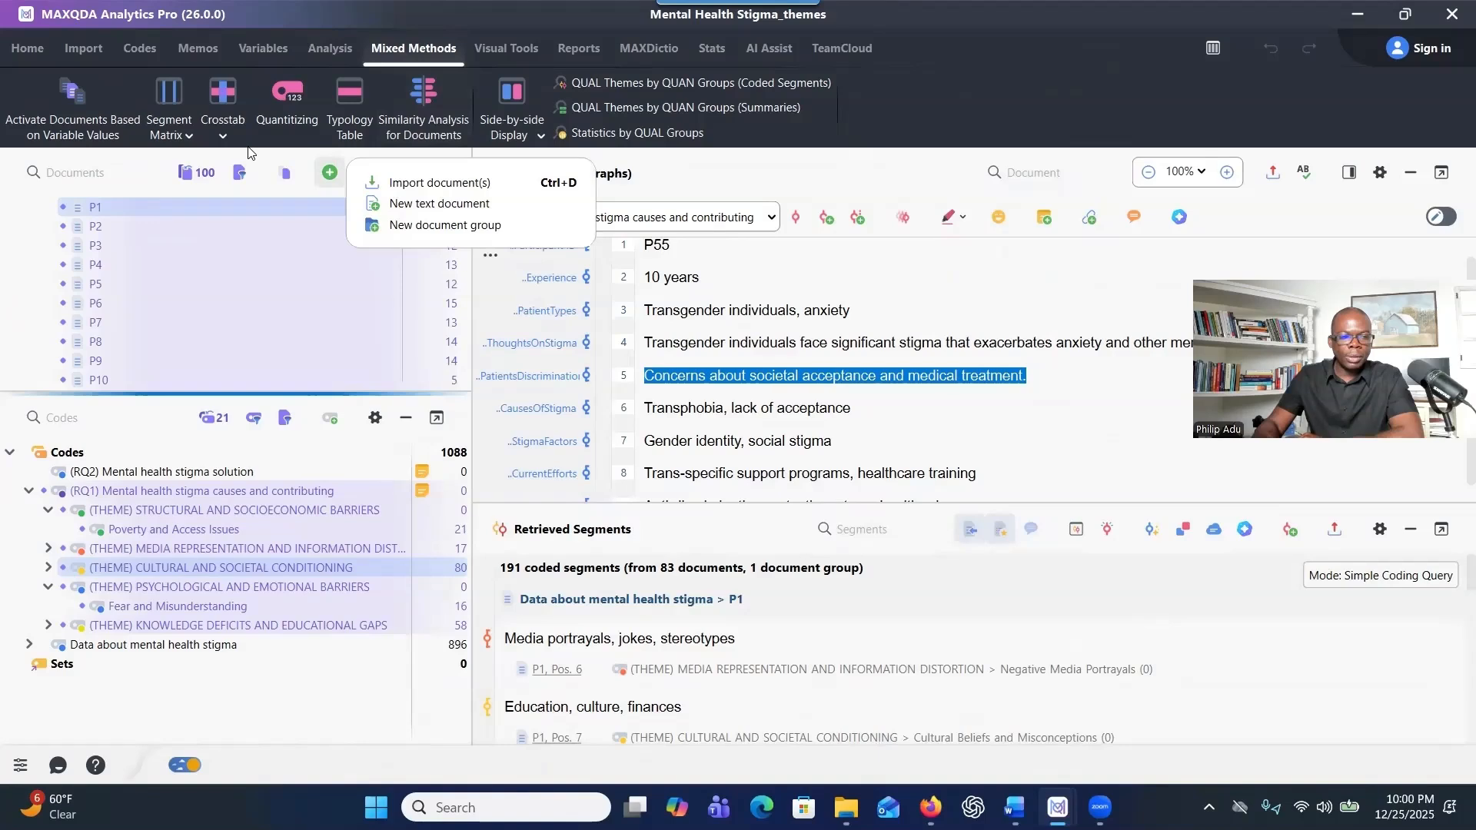
pyautogui.click(244, 152)
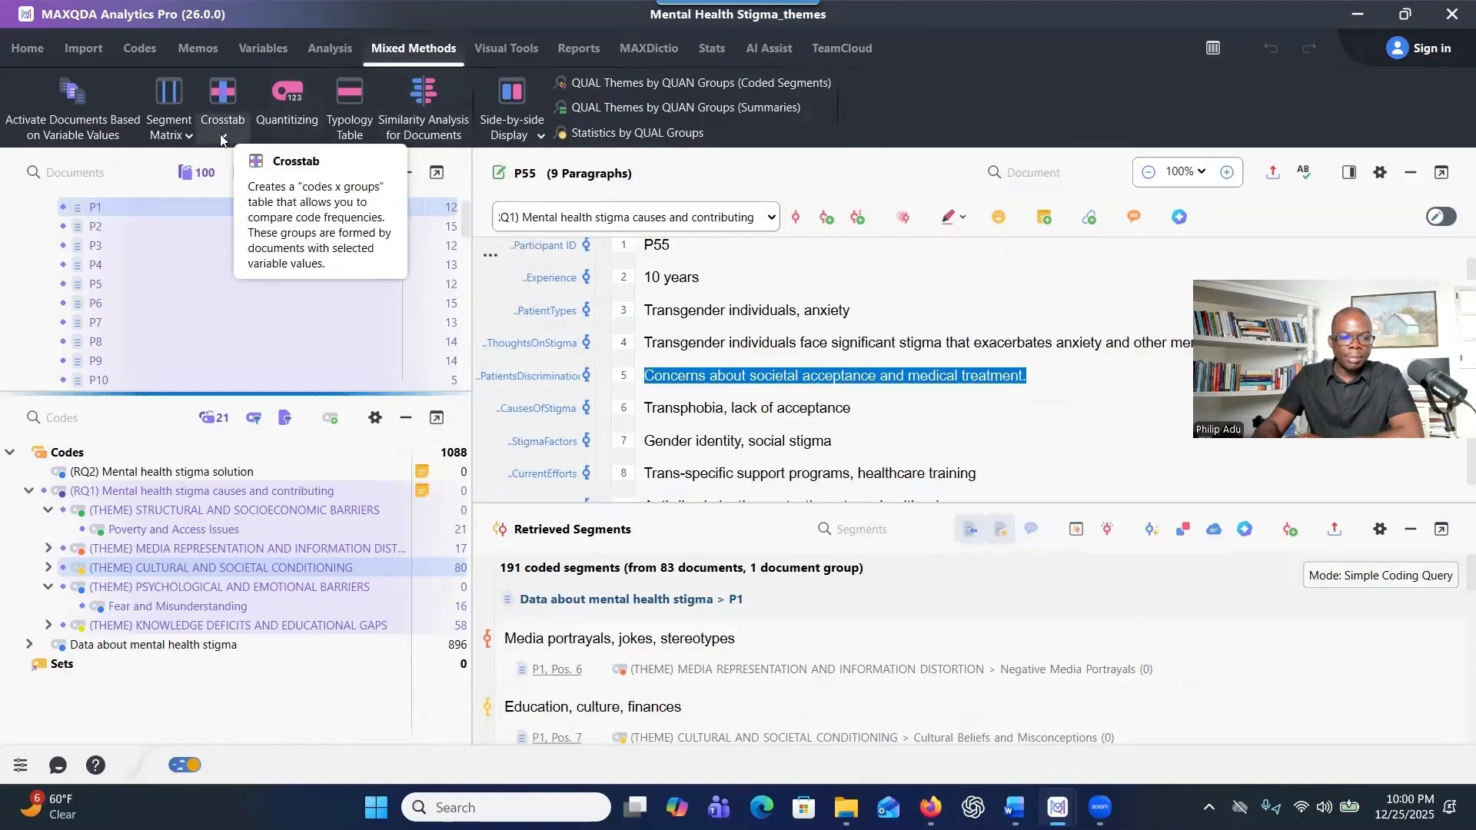
pyautogui.click(223, 137)
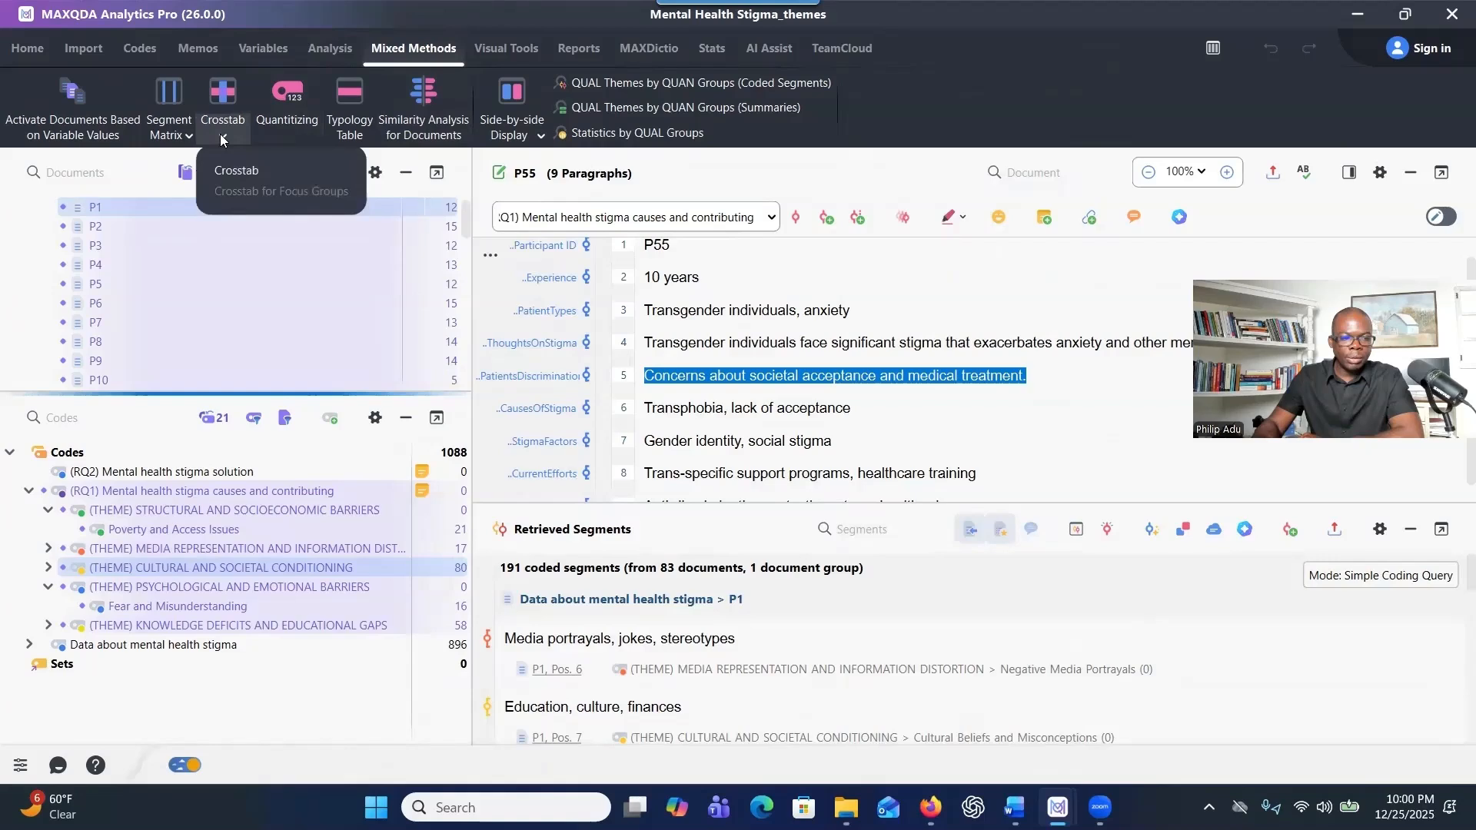
pyautogui.click(225, 175)
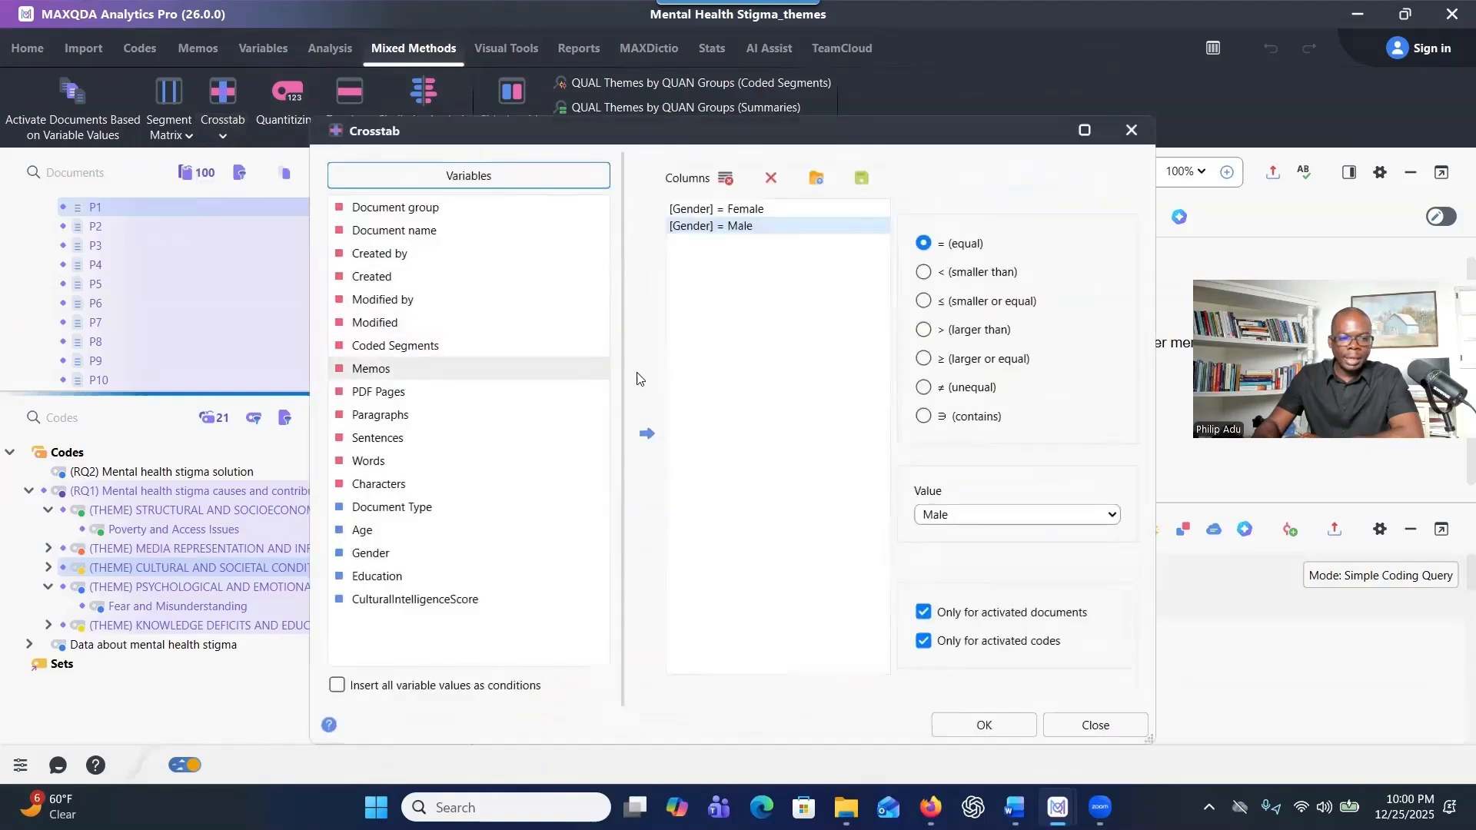
pyautogui.click(722, 179)
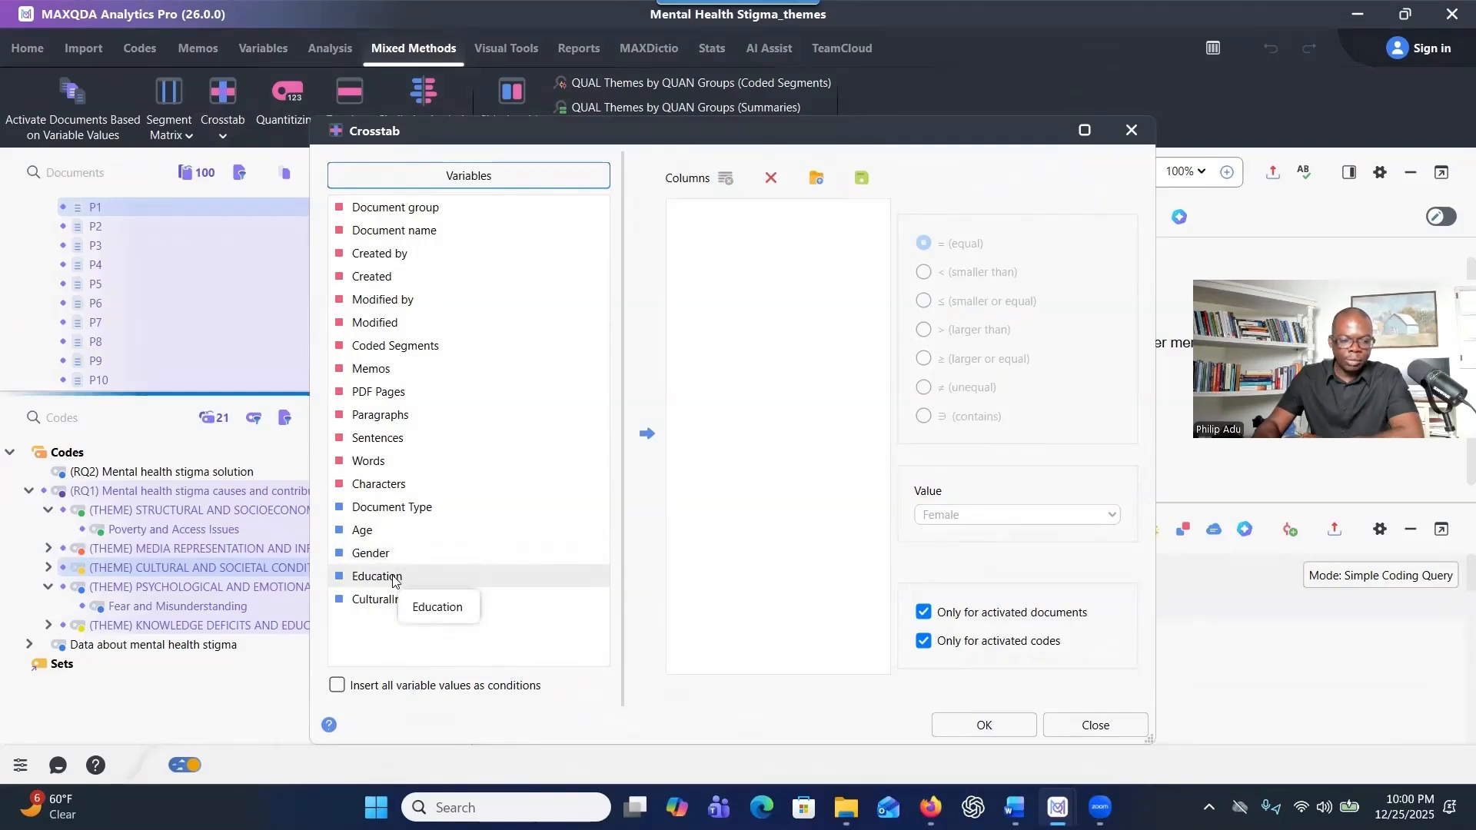
# Add Education = Associate's degree and Education = Bachelor's degree as Crosstab columns.
pyautogui.doubleClick(395, 582)
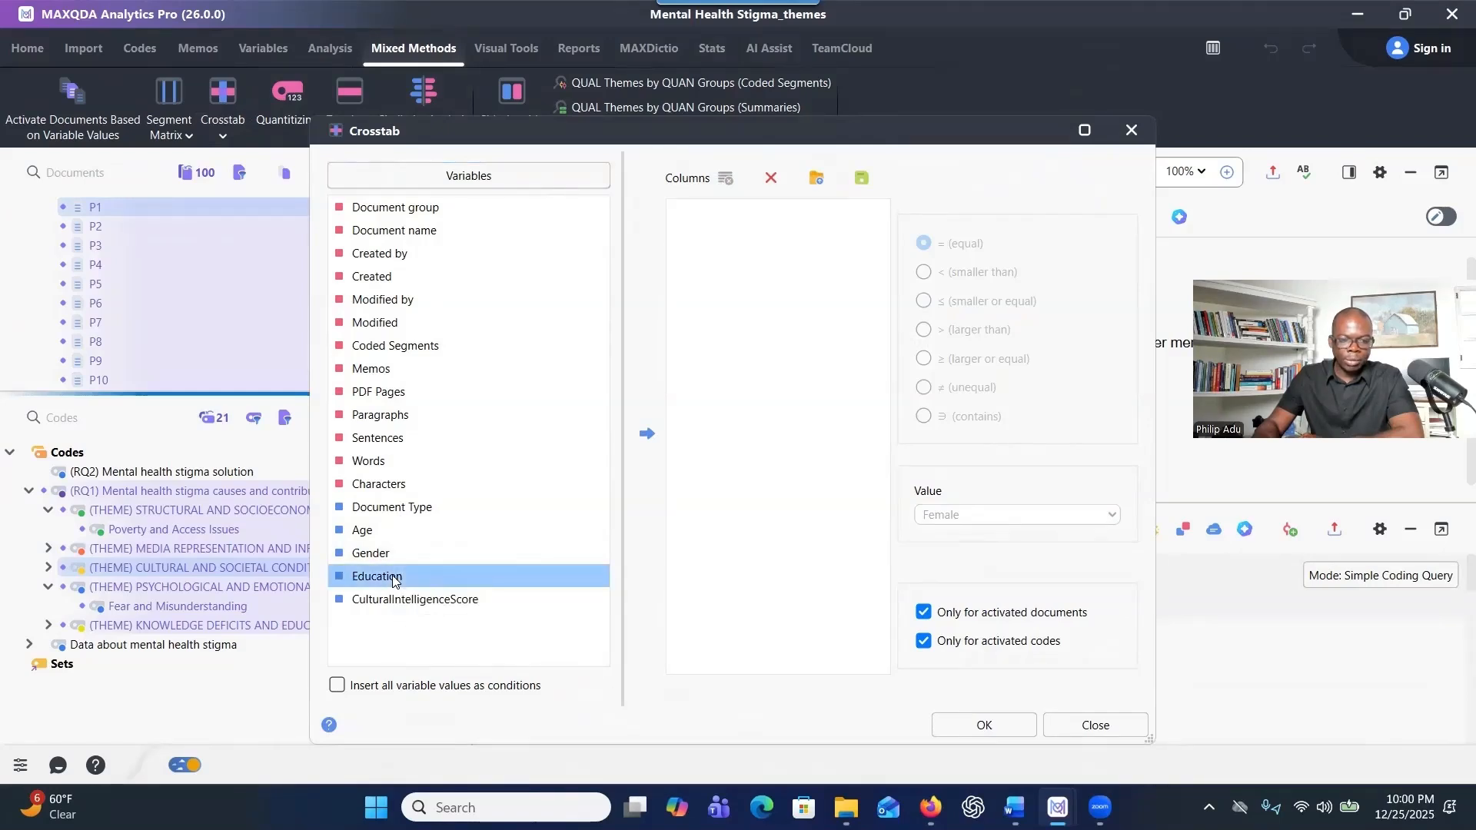
pyautogui.click(1103, 519)
pyautogui.click(1049, 552)
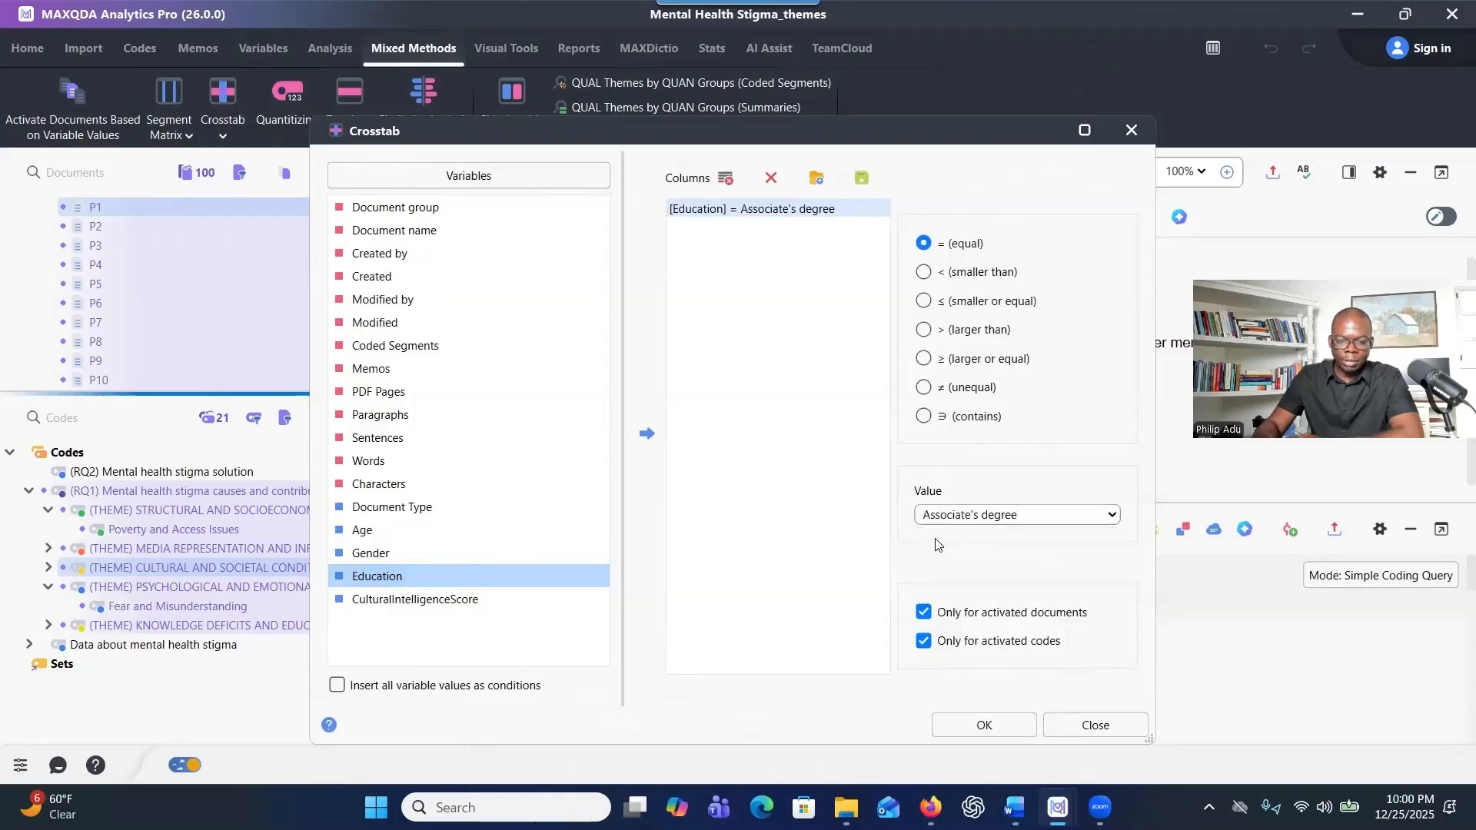
pyautogui.doubleClick(502, 575)
pyautogui.click(1111, 516)
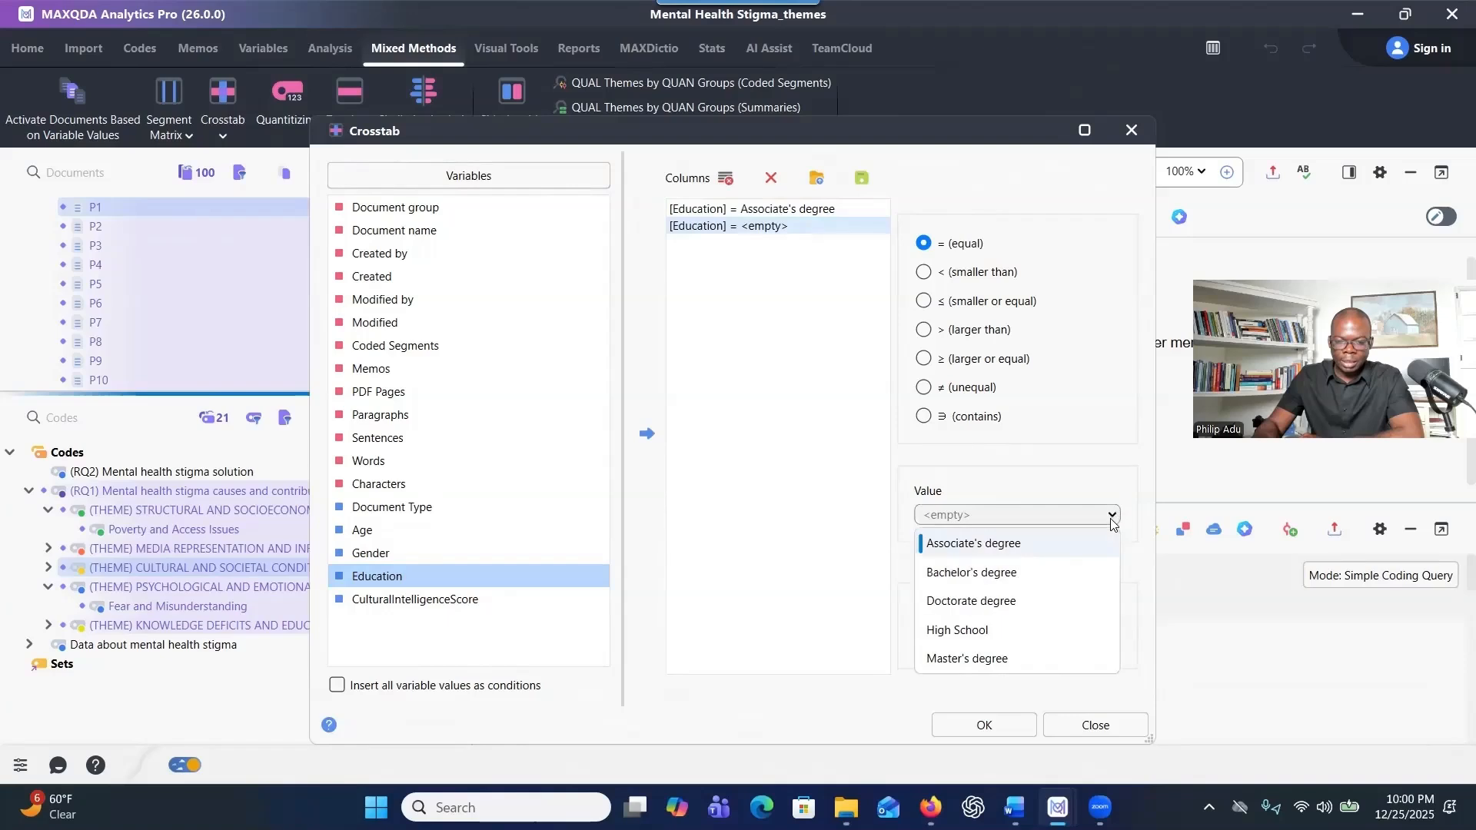
pyautogui.click(1011, 572)
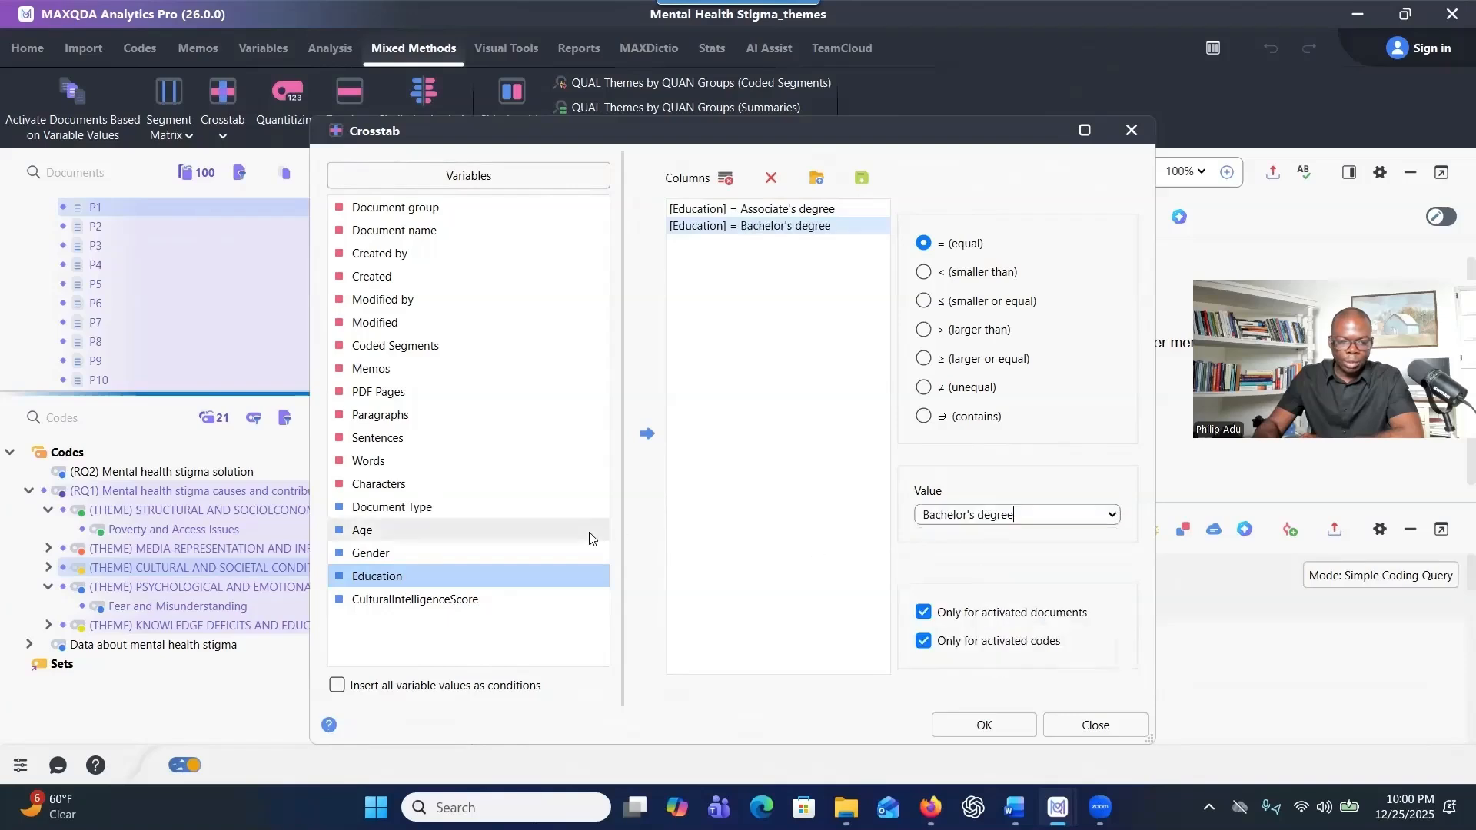
# Add Crosstab columns for Education = Doctorate degree, High School and Master's degree, and generate the table for activated documents and codes.
pyautogui.doubleClick(509, 576)
pyautogui.click(1105, 516)
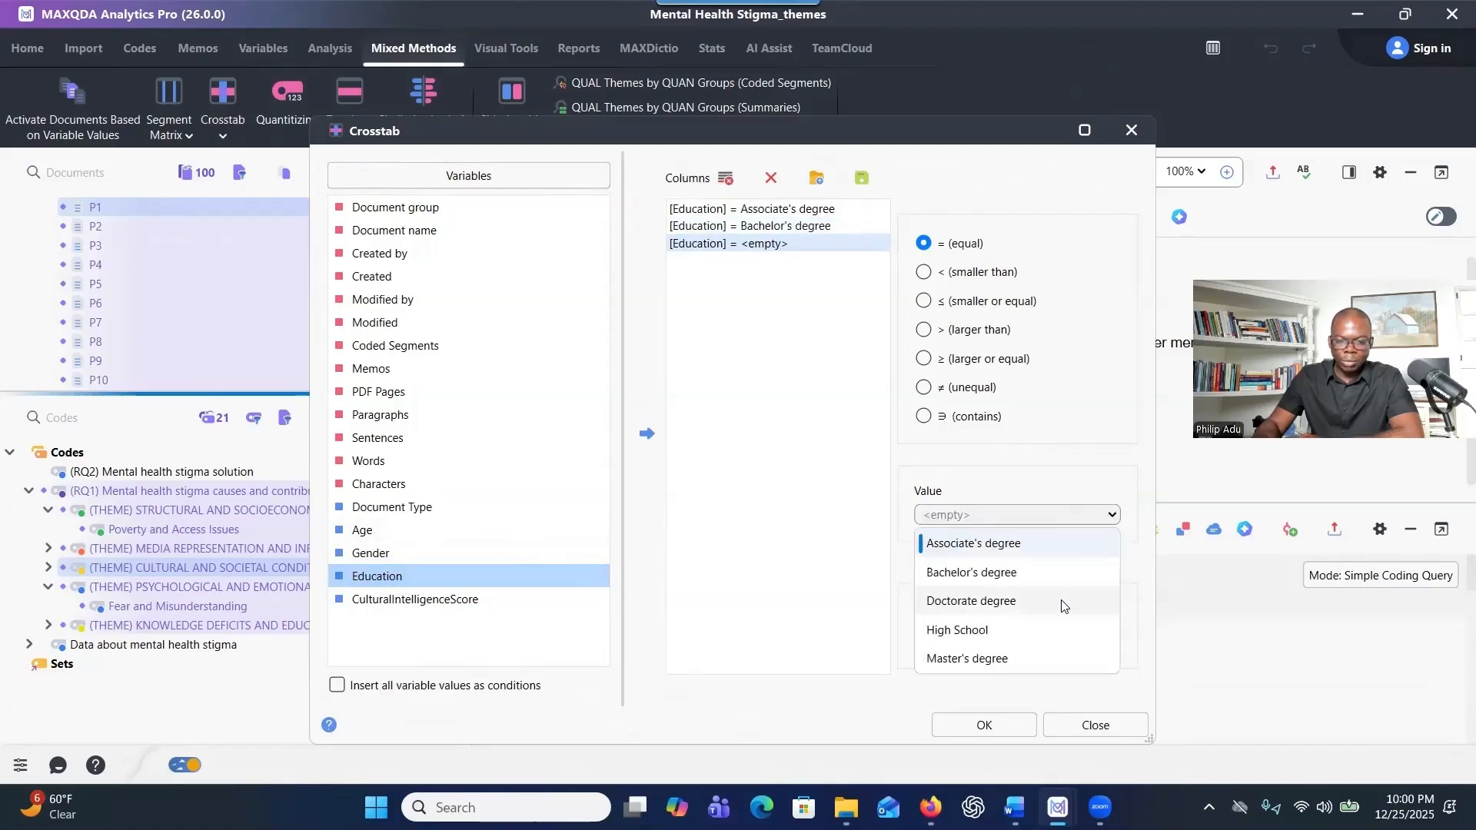
pyautogui.click(1044, 602)
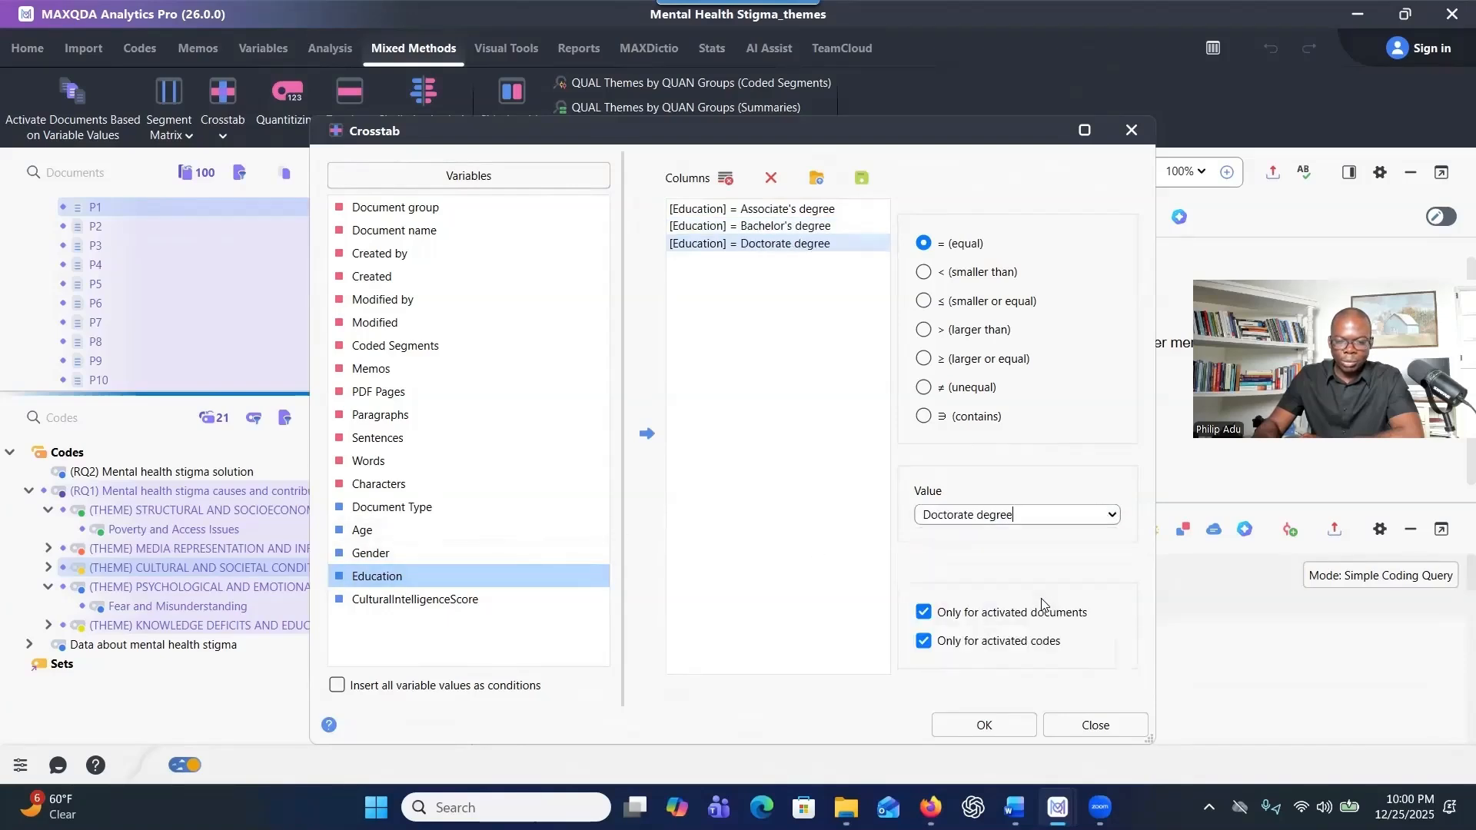
pyautogui.doubleClick(437, 578)
pyautogui.click(1109, 520)
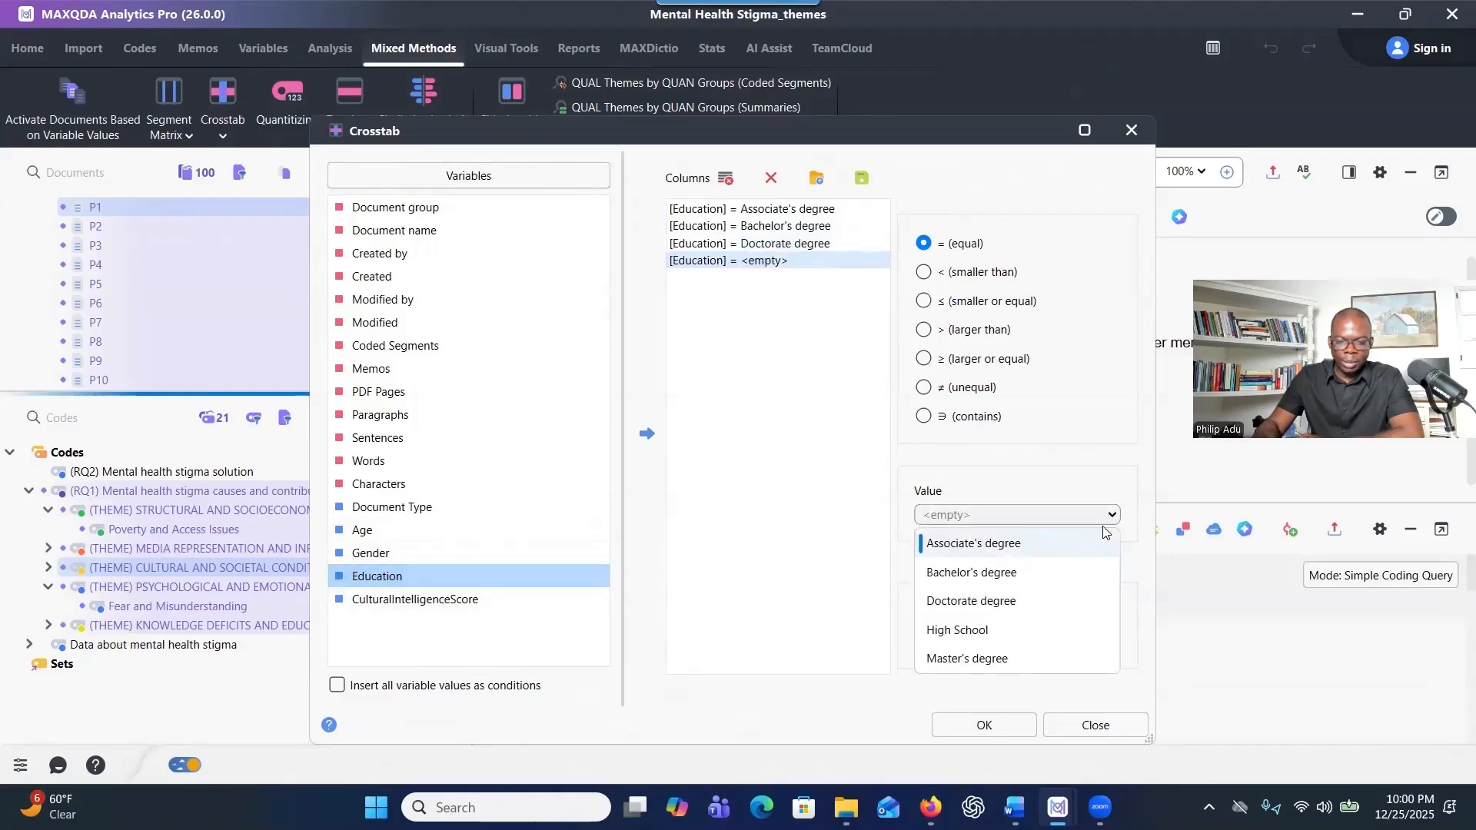
pyautogui.click(1032, 634)
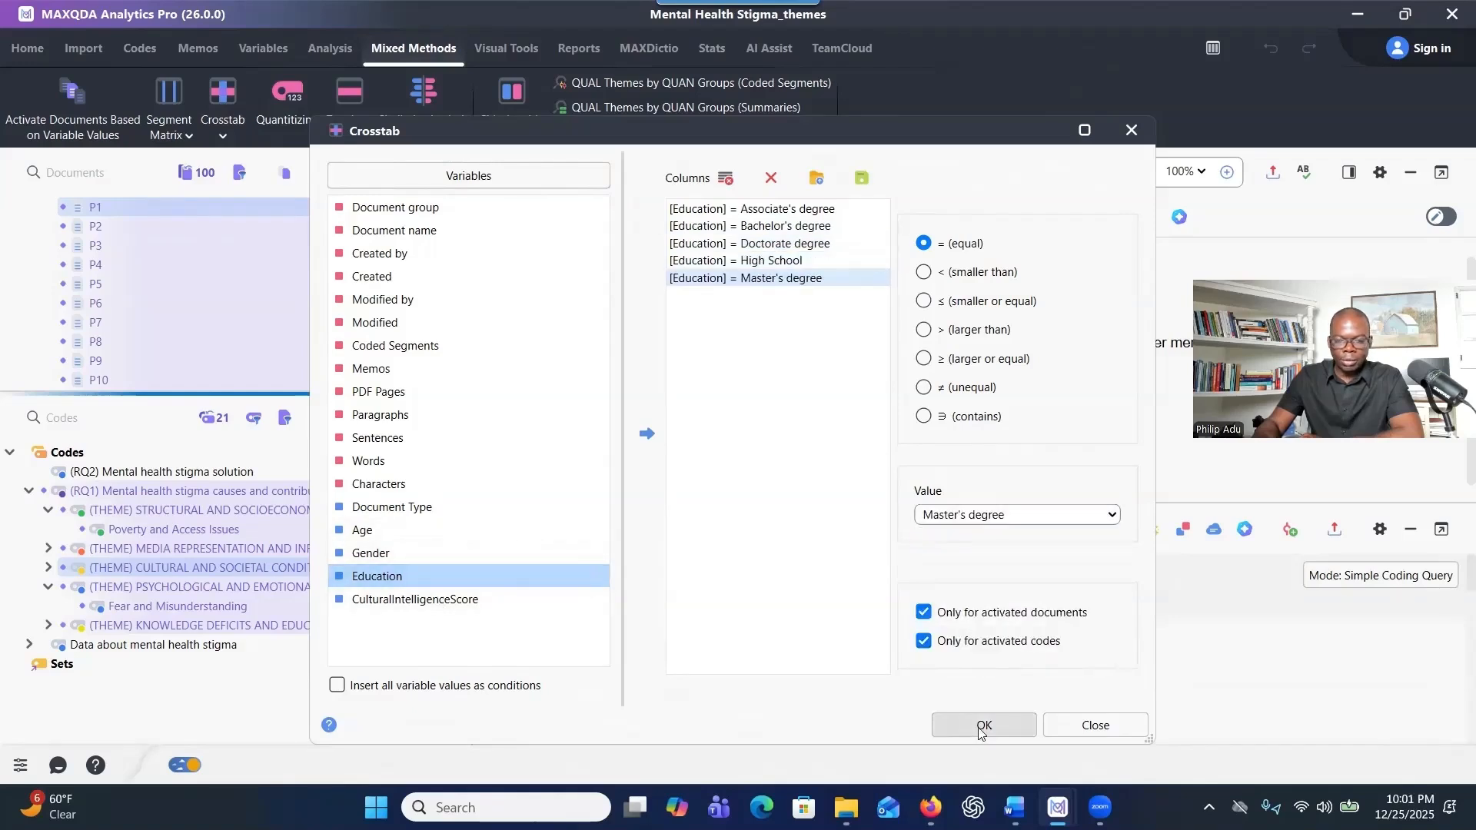
pyautogui.click(984, 725)
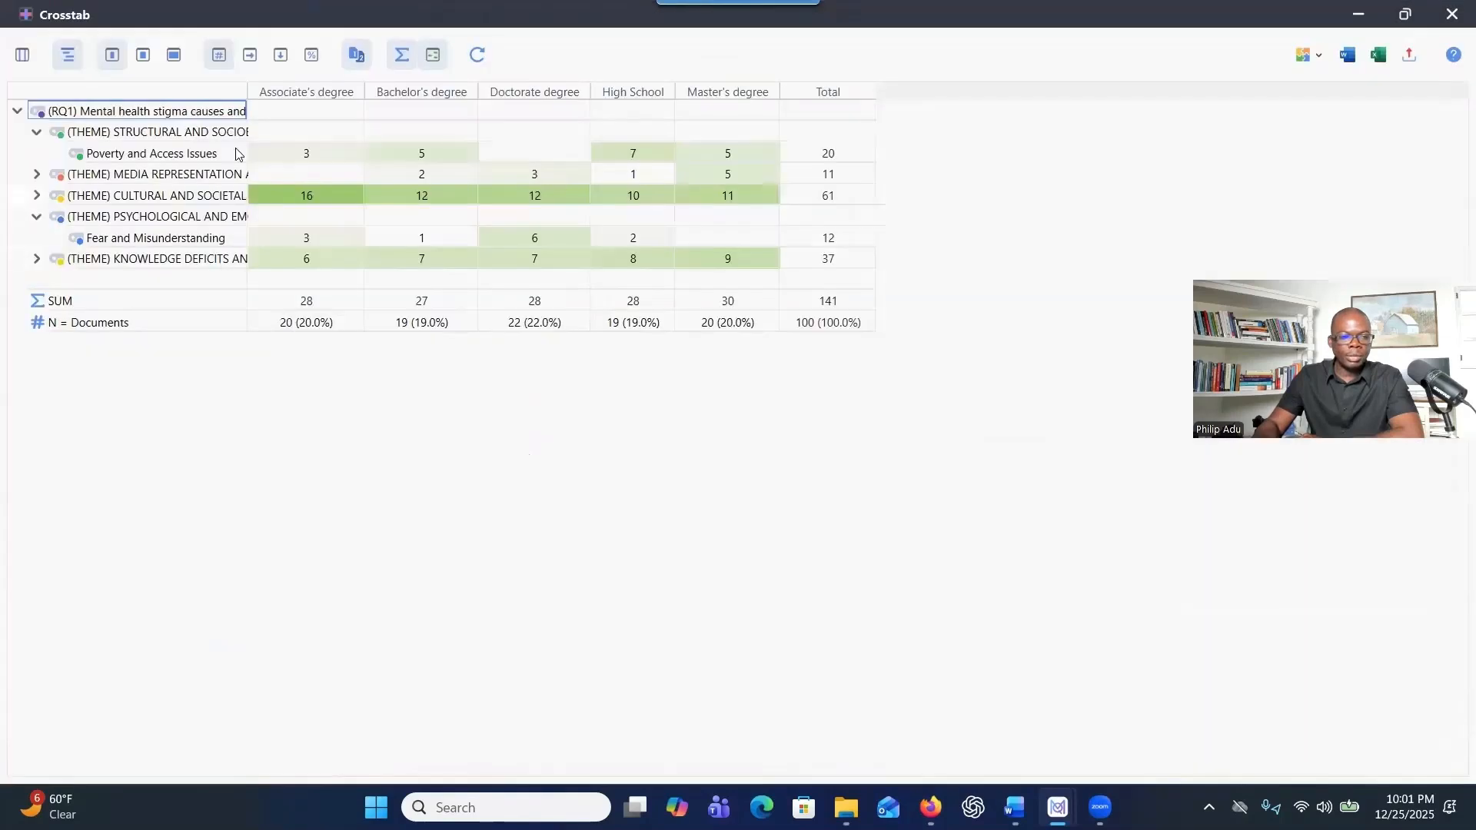
# Collapse the structural theme in the Crosstab, widen the code column to fit the full theme names, and select the structural theme's row.
pyautogui.click(37, 135)
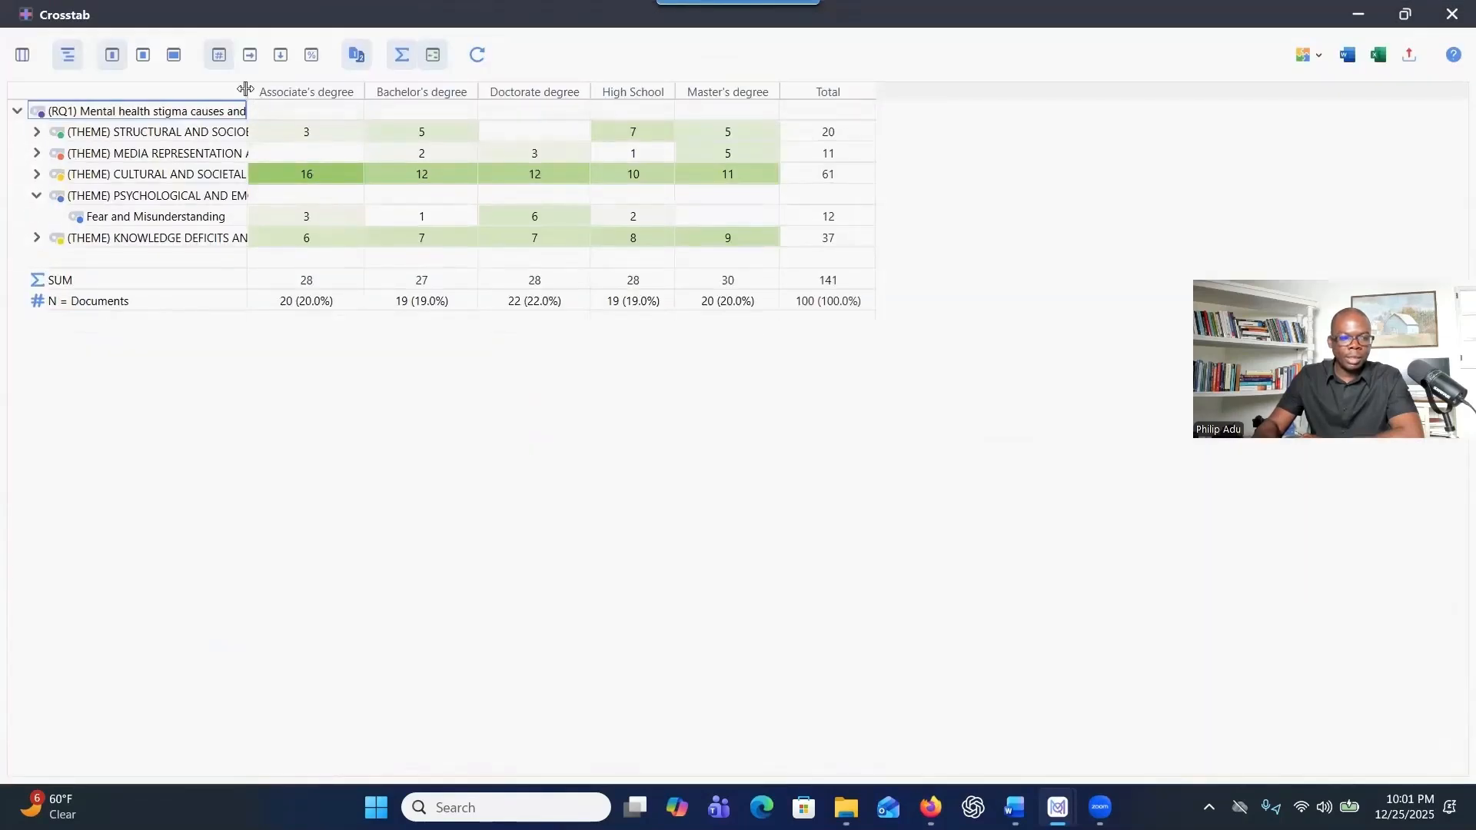
pyautogui.moveTo(247, 94); pyautogui.dragTo(444, 100)
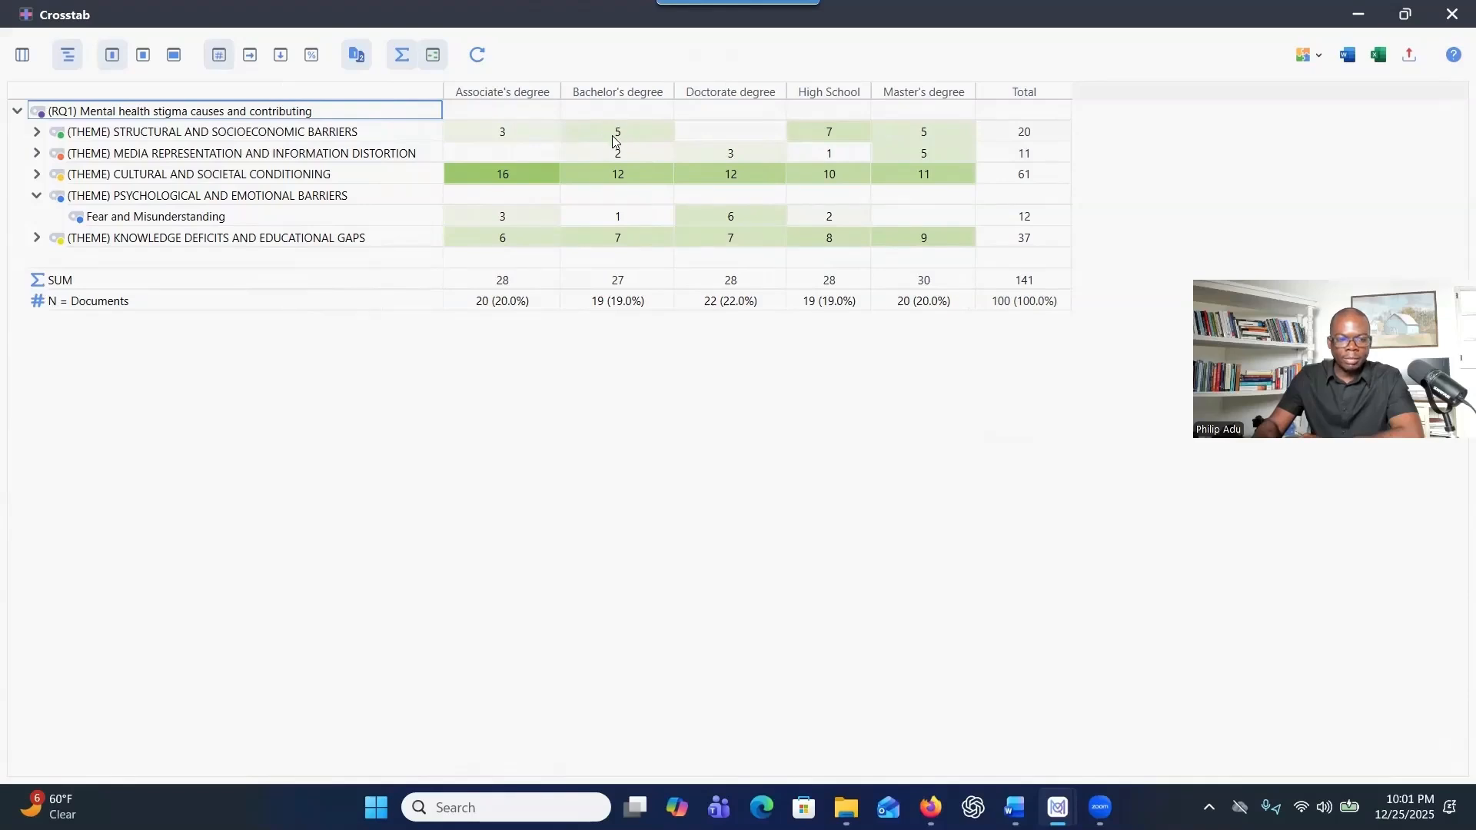
pyautogui.click(284, 133)
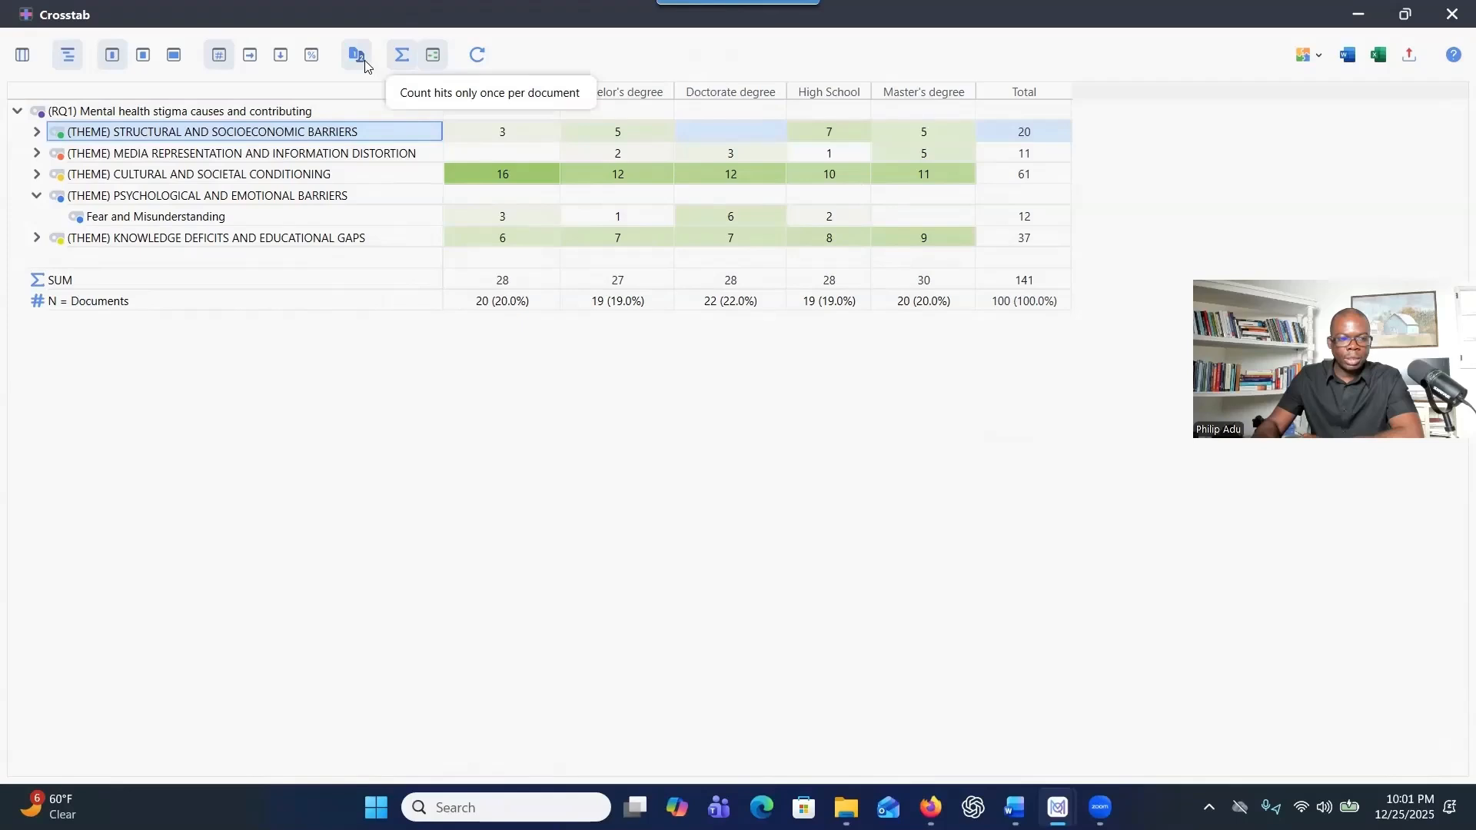
# Show the Crosstab as column percentages to compare the themes across education levels, and switch it back to absolute counts.
pyautogui.click(282, 60)
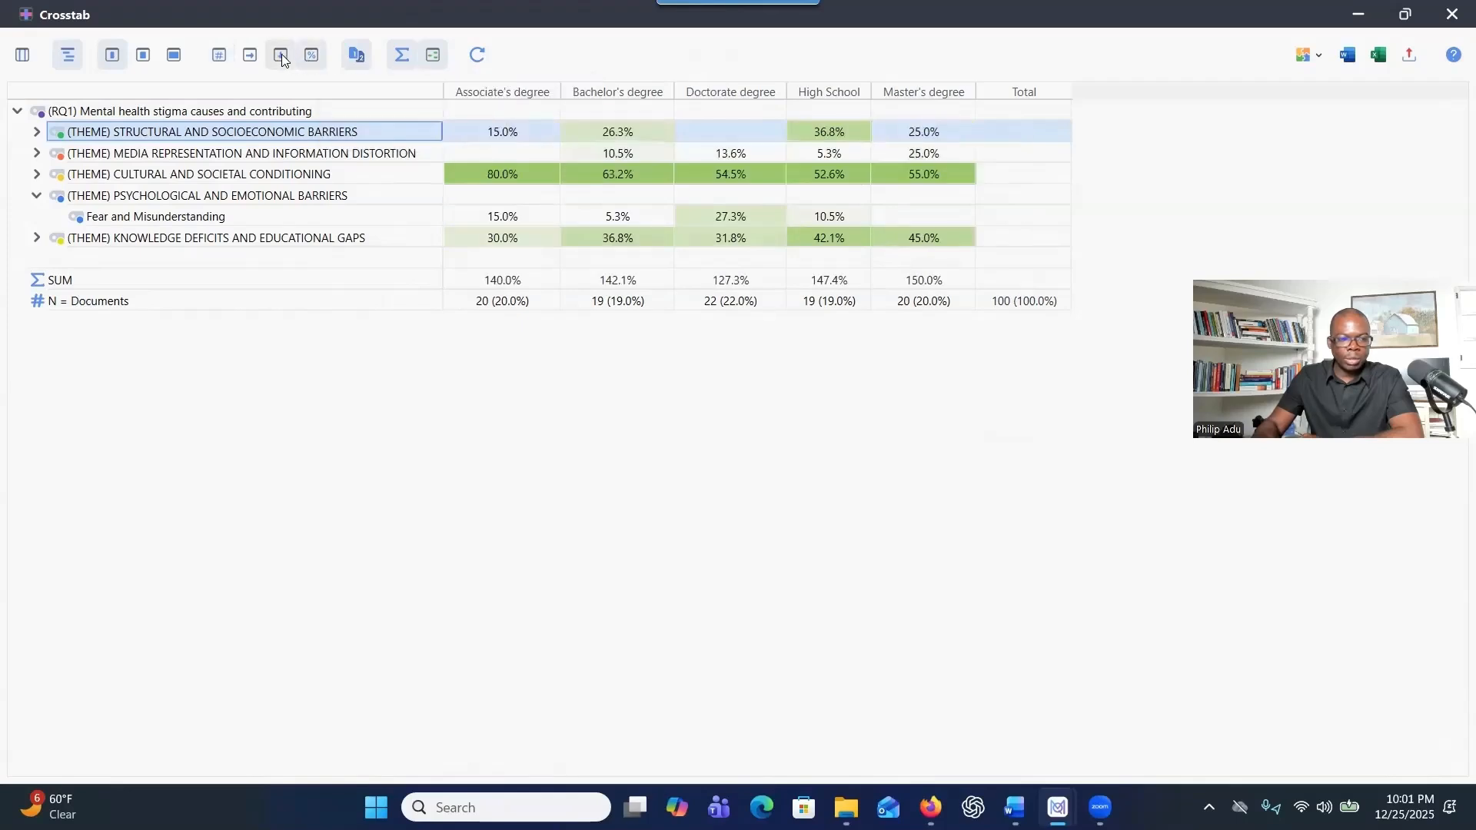
pyautogui.click(282, 54)
pyautogui.click(299, 56)
pyautogui.click(219, 55)
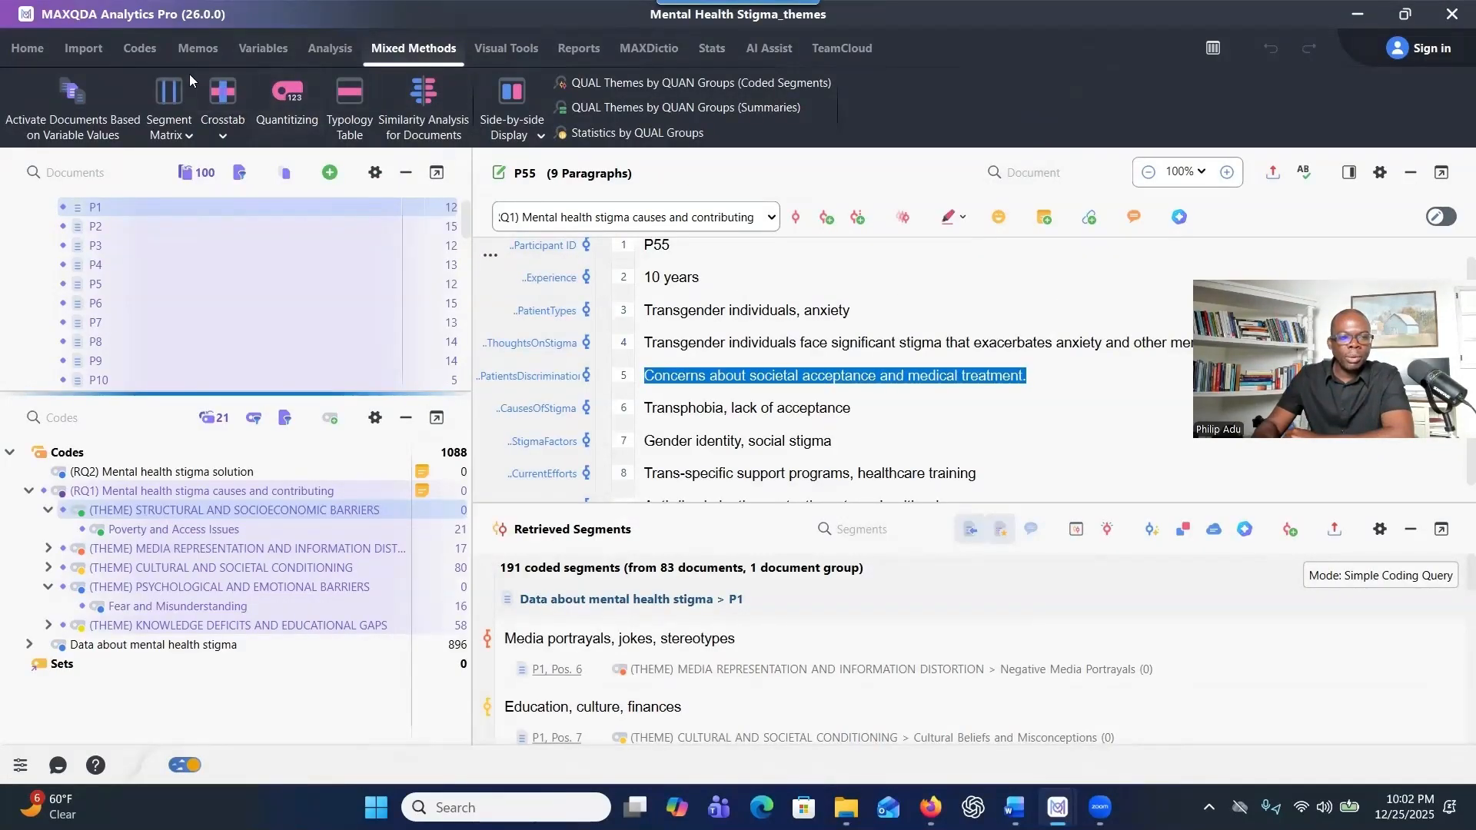
# Generate a Code Matrix Browser with documents as columns, limited to activated documents and activated codes.
pyautogui.click(503, 49)
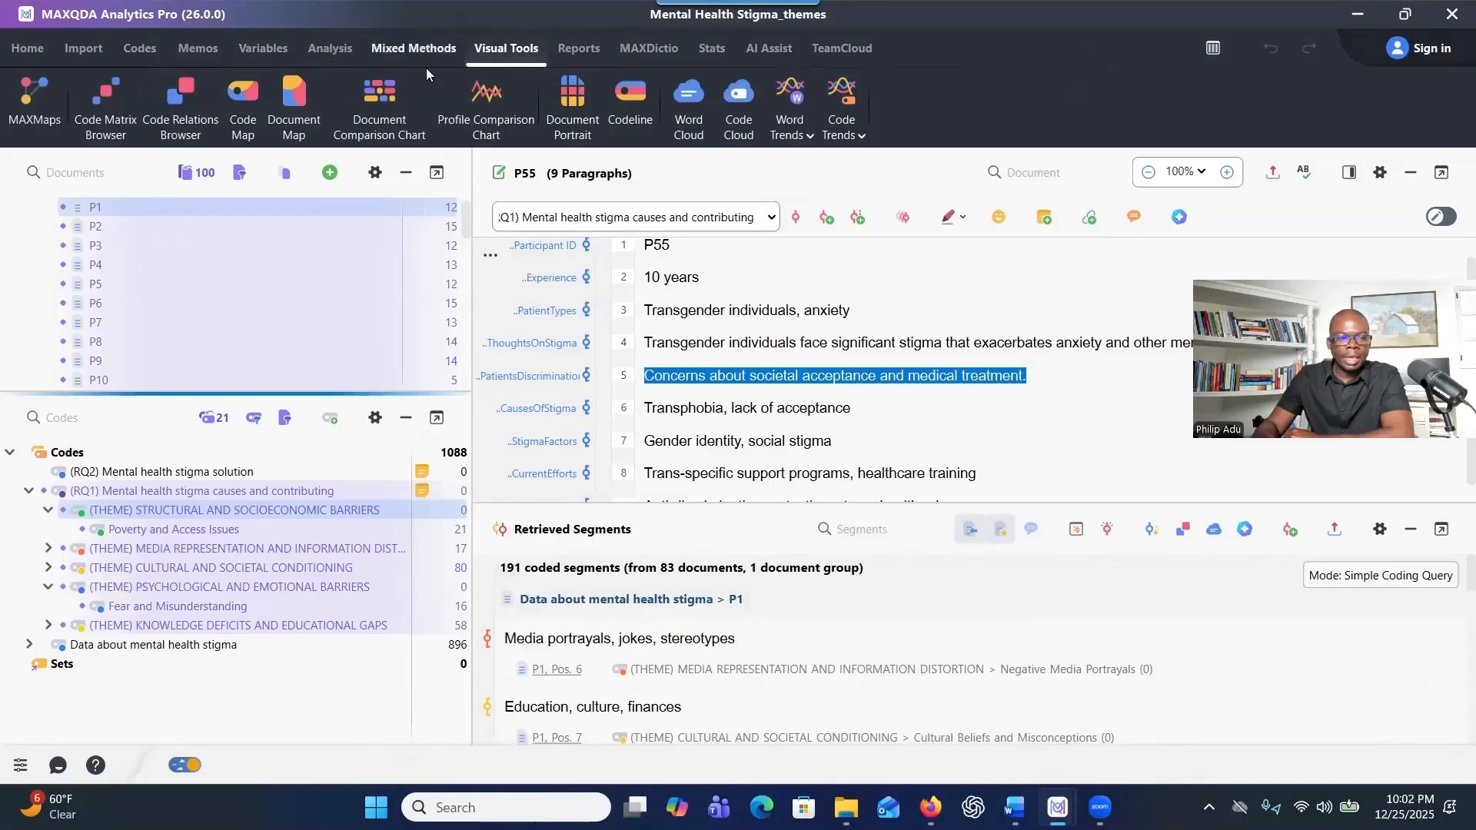
pyautogui.click(105, 130)
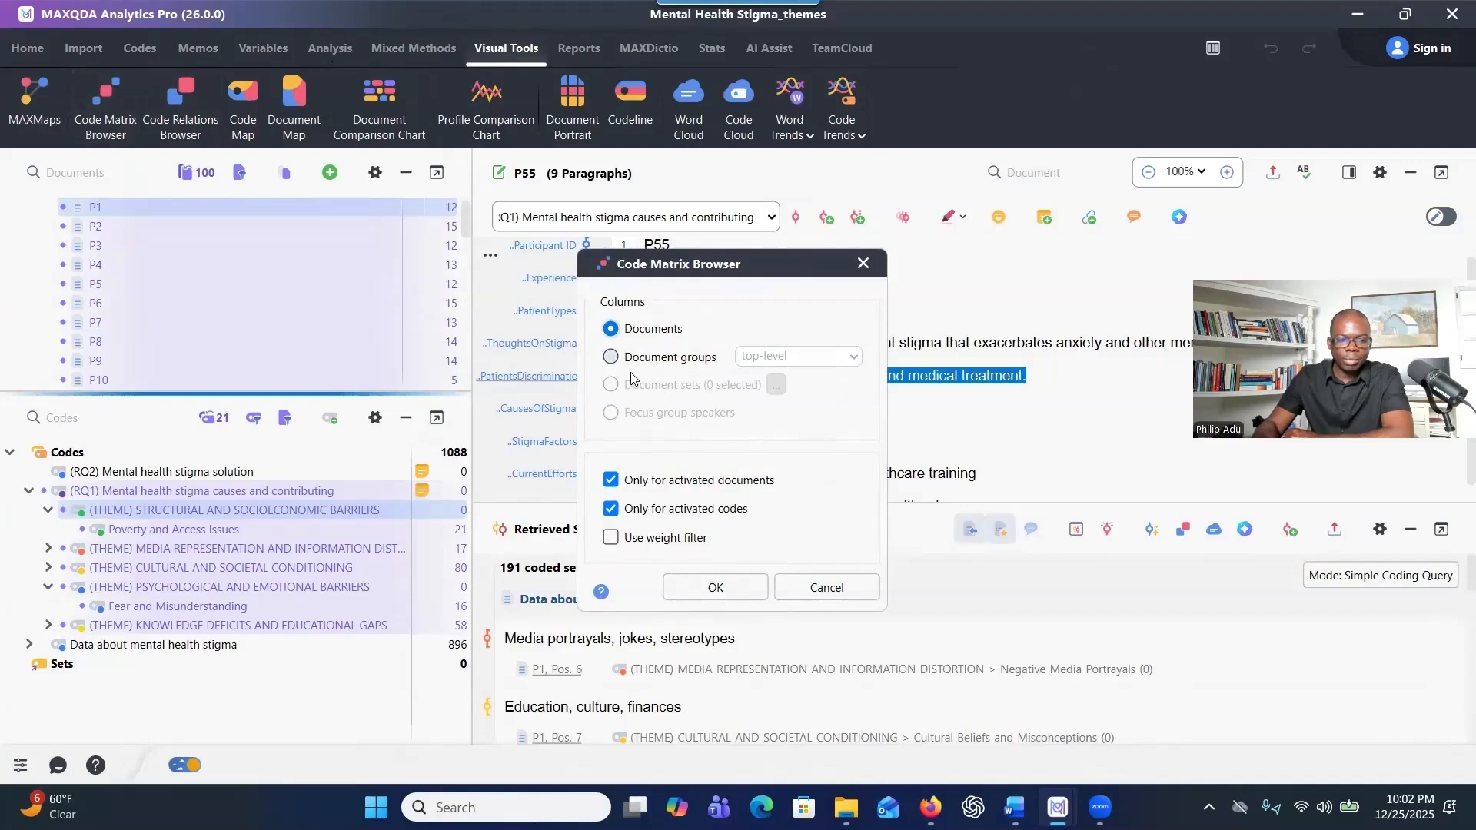
pyautogui.click(613, 358)
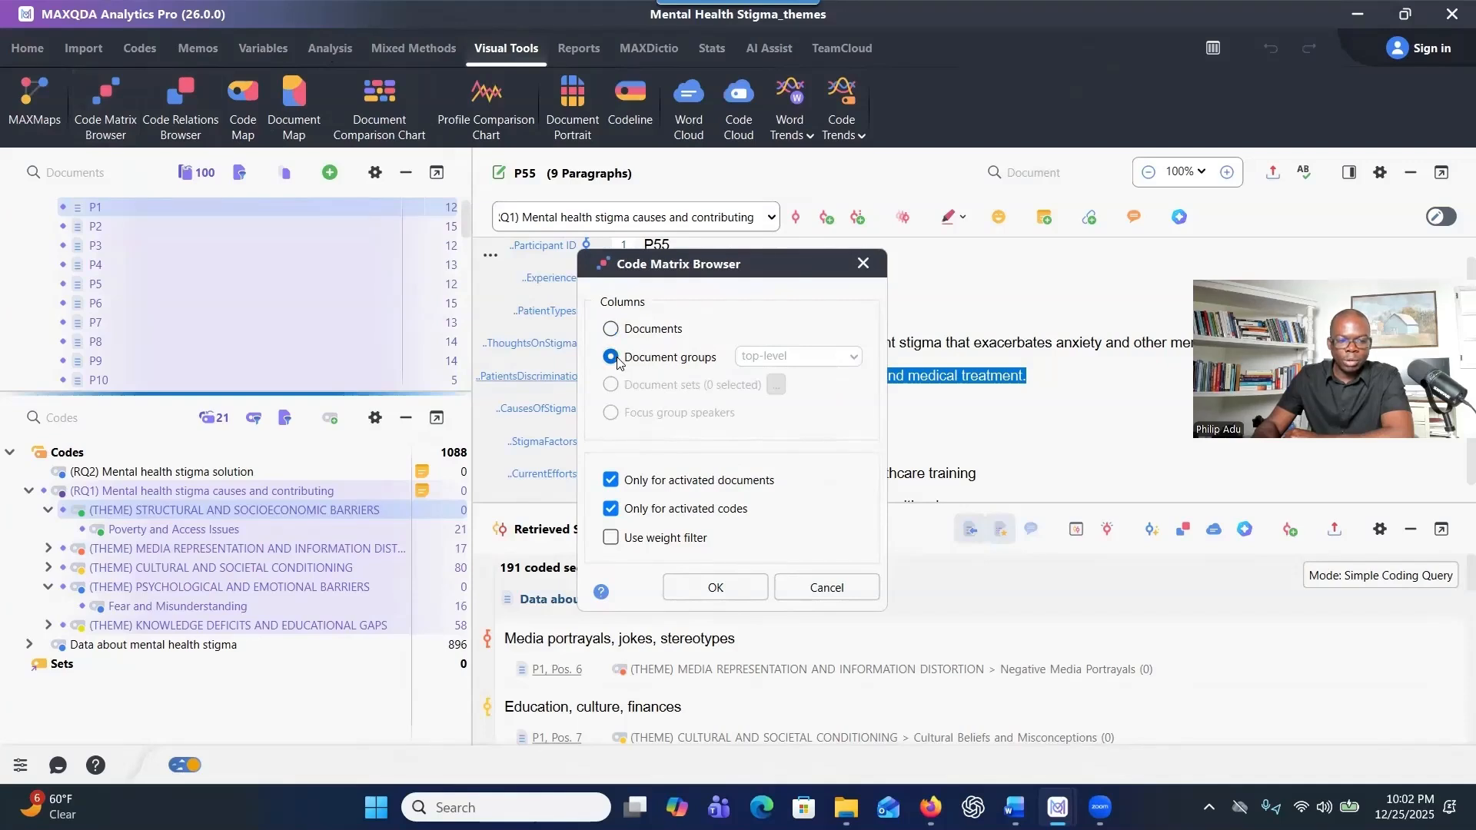
pyautogui.click(612, 329)
pyautogui.click(687, 590)
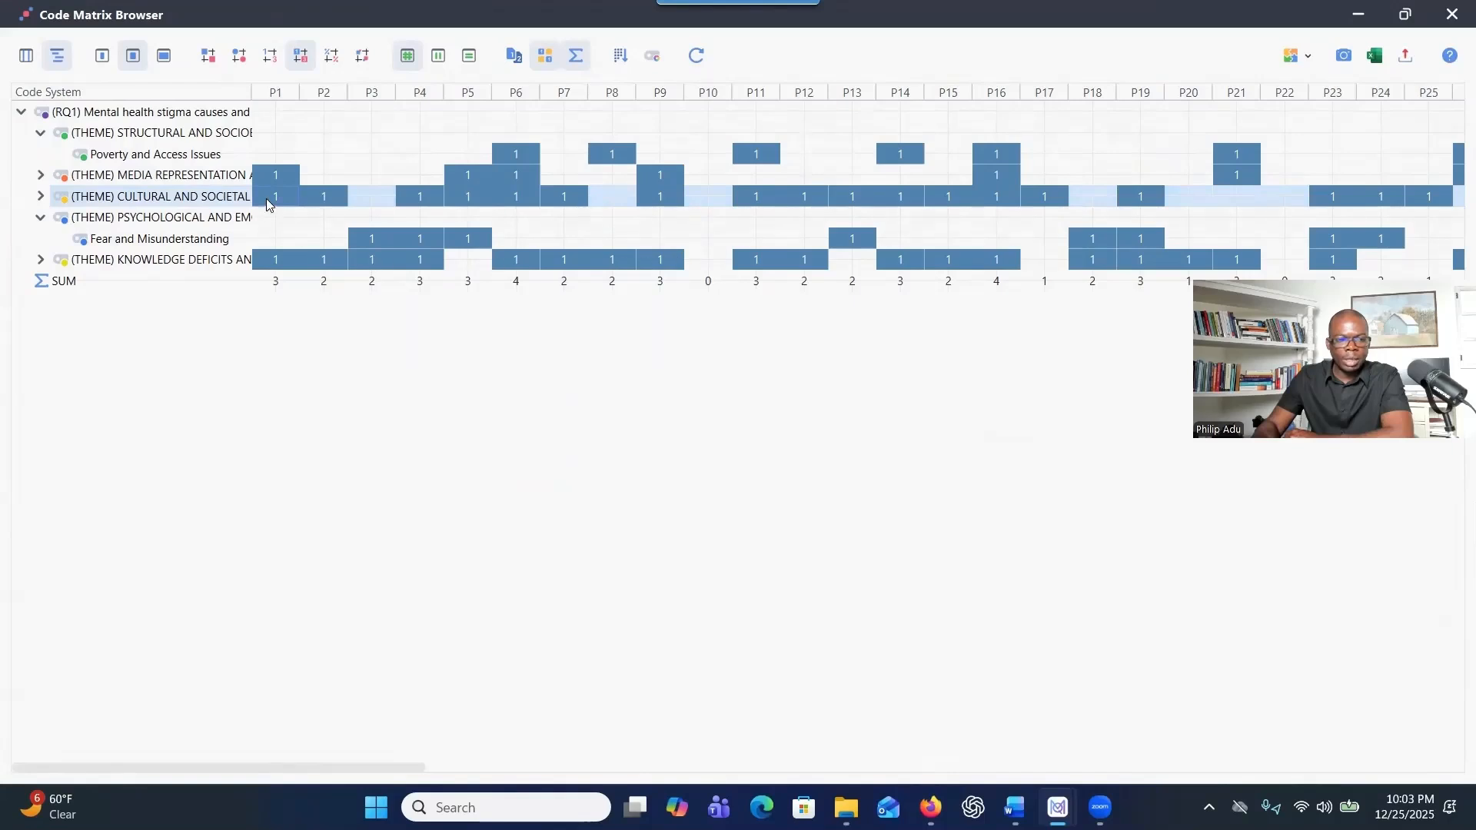
# Collapse the structural theme in the Code Matrix Browser, compare the themes across the participants, and close the matrix.
pyautogui.moveTo(266, 198)
pyautogui.click(39, 132)
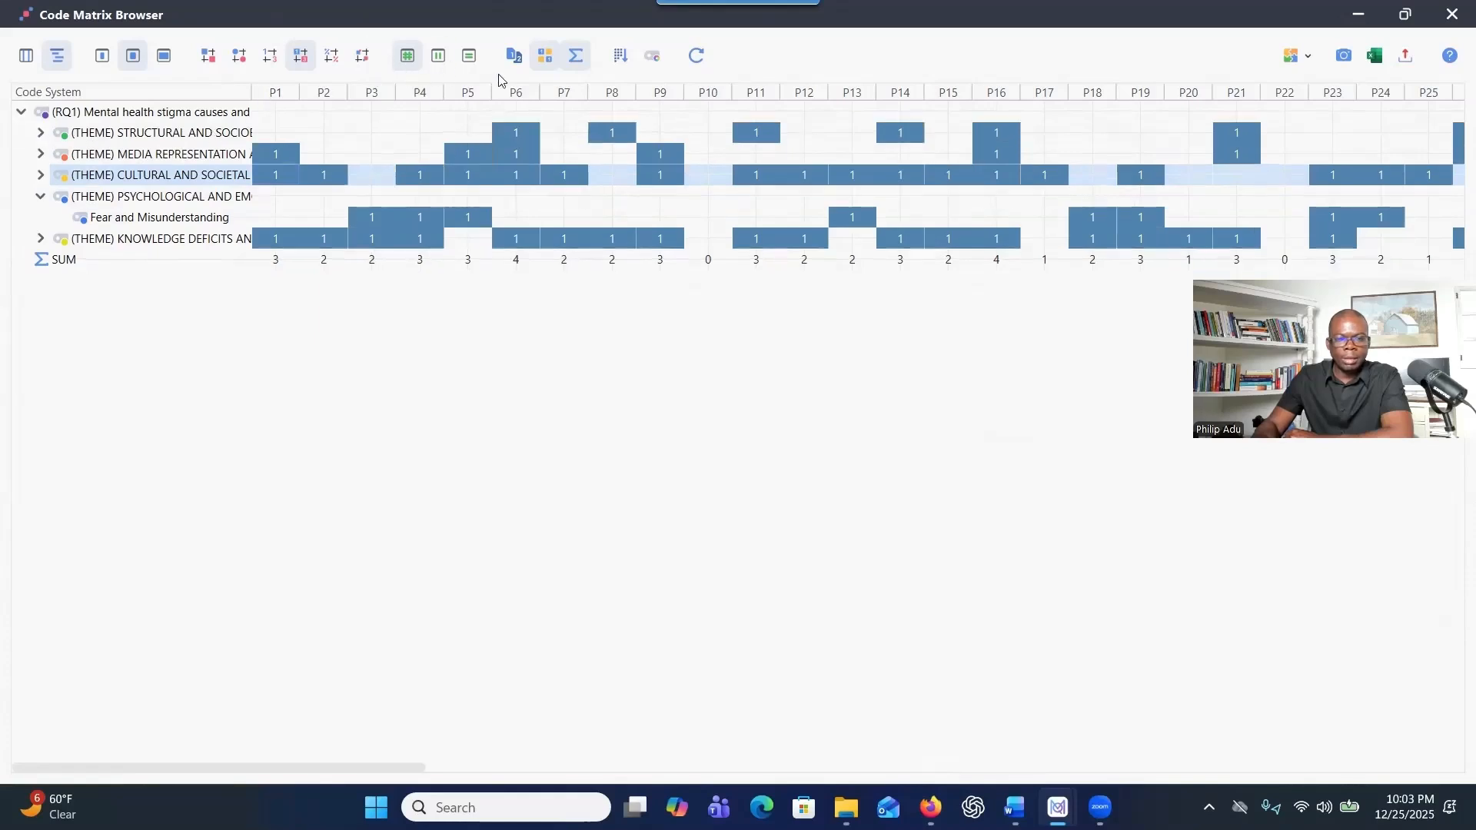
pyautogui.click(331, 58)
pyautogui.click(303, 61)
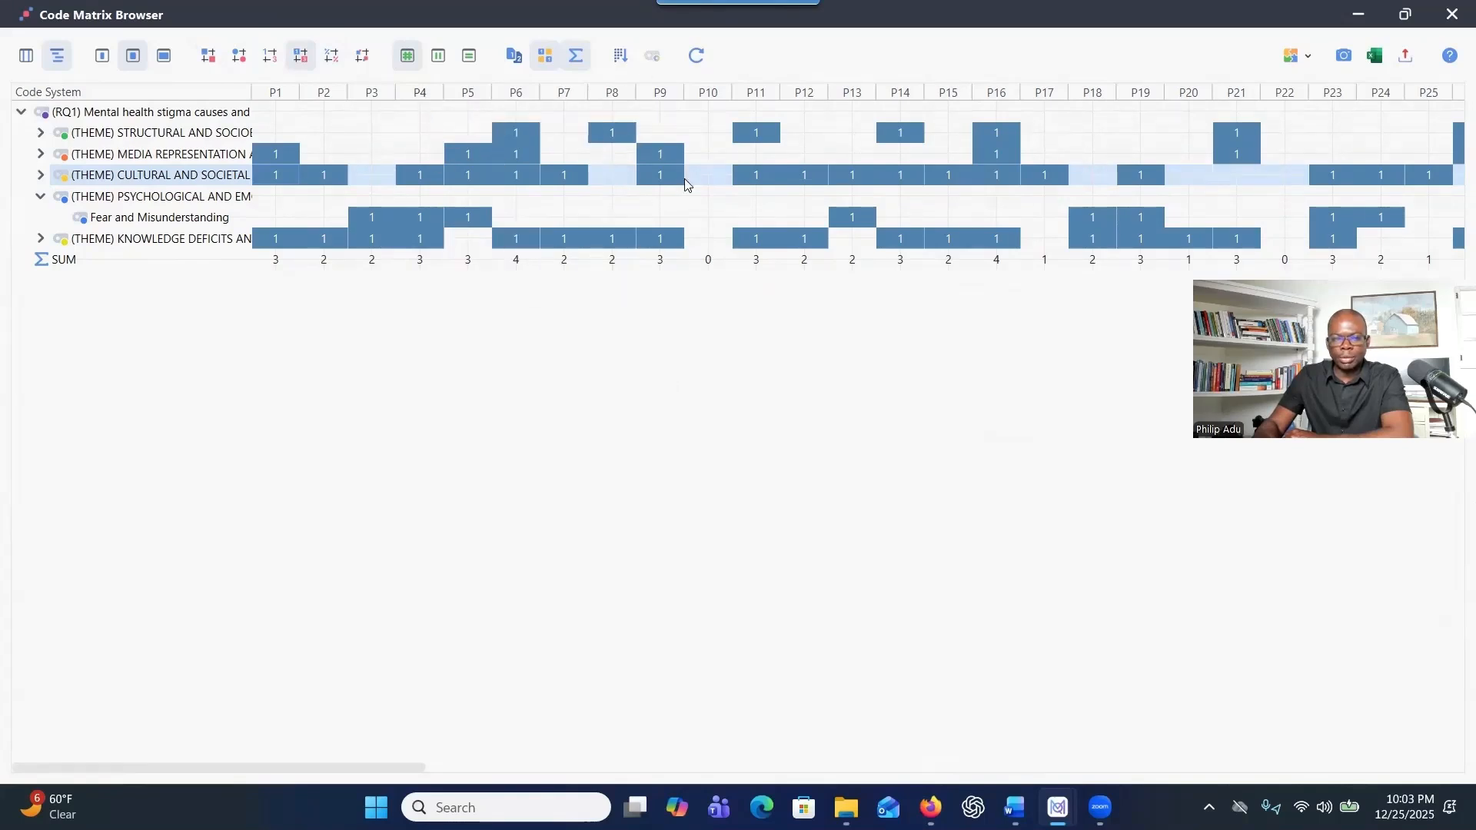
pyautogui.click(1454, 17)
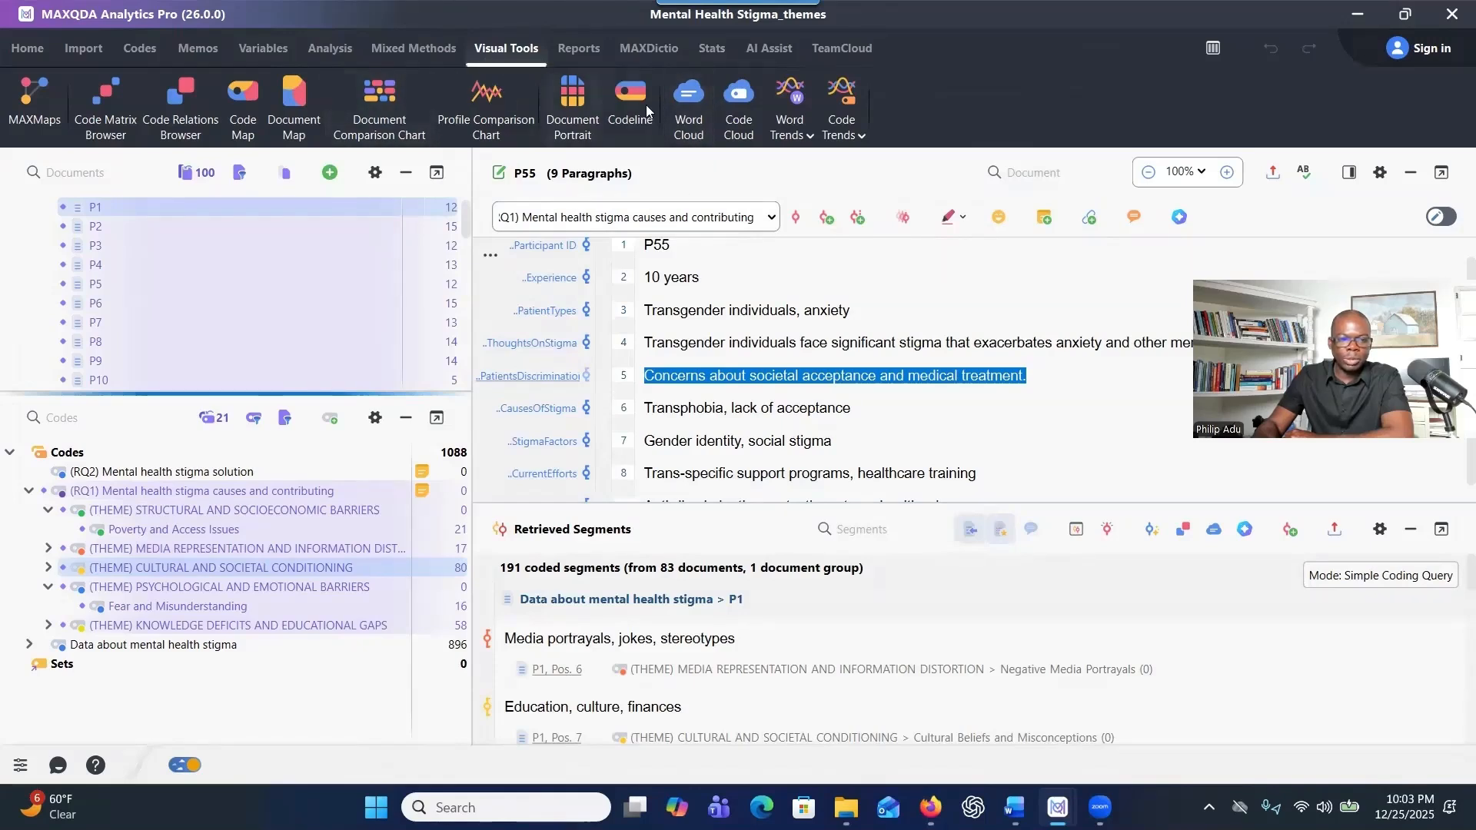
# Generate a word cloud from all activated documents, P1 to P100.
pyautogui.click(682, 126)
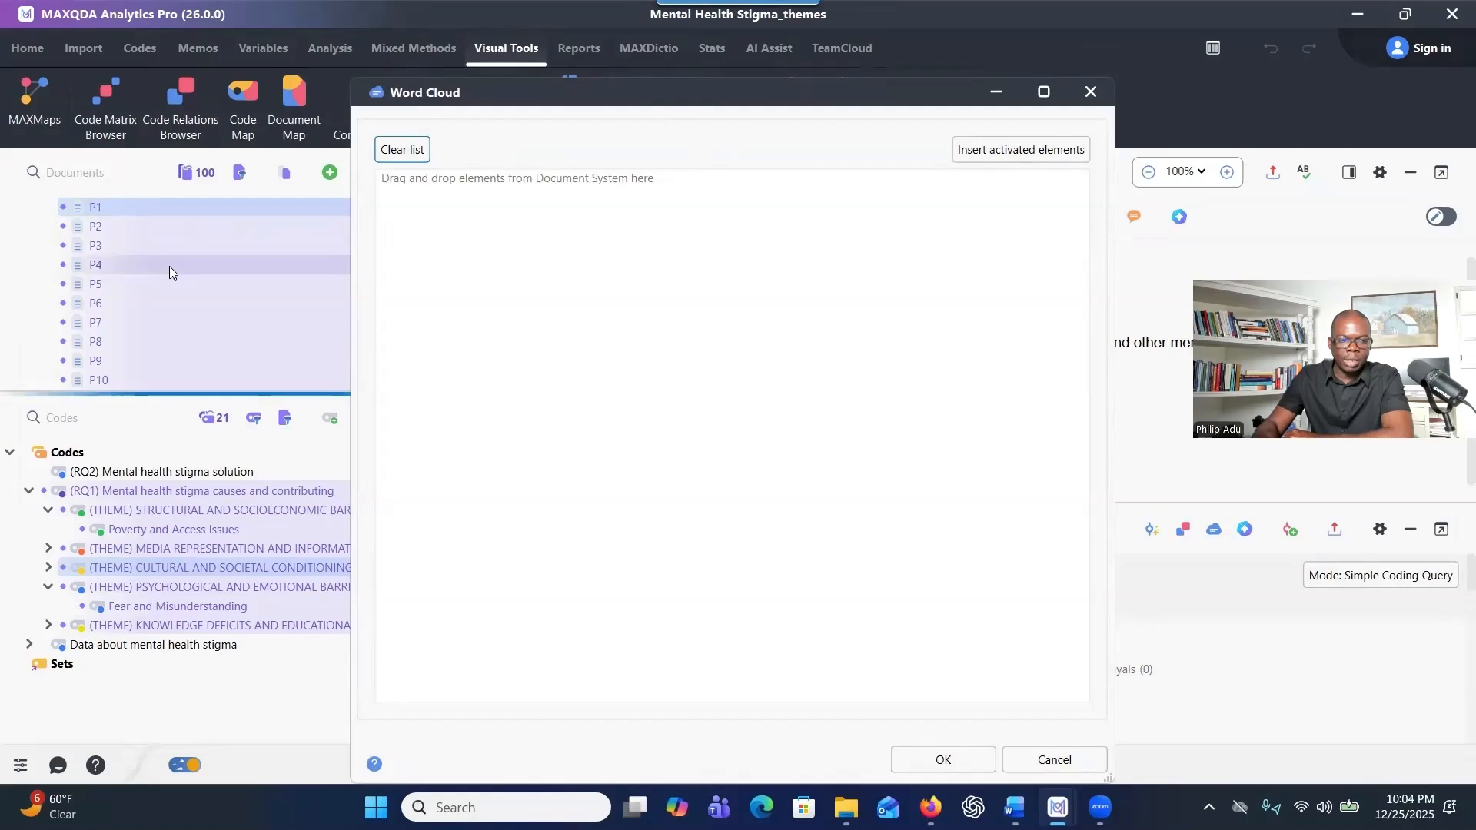
pyautogui.moveTo(171, 266); pyautogui.dragTo(570, 291)
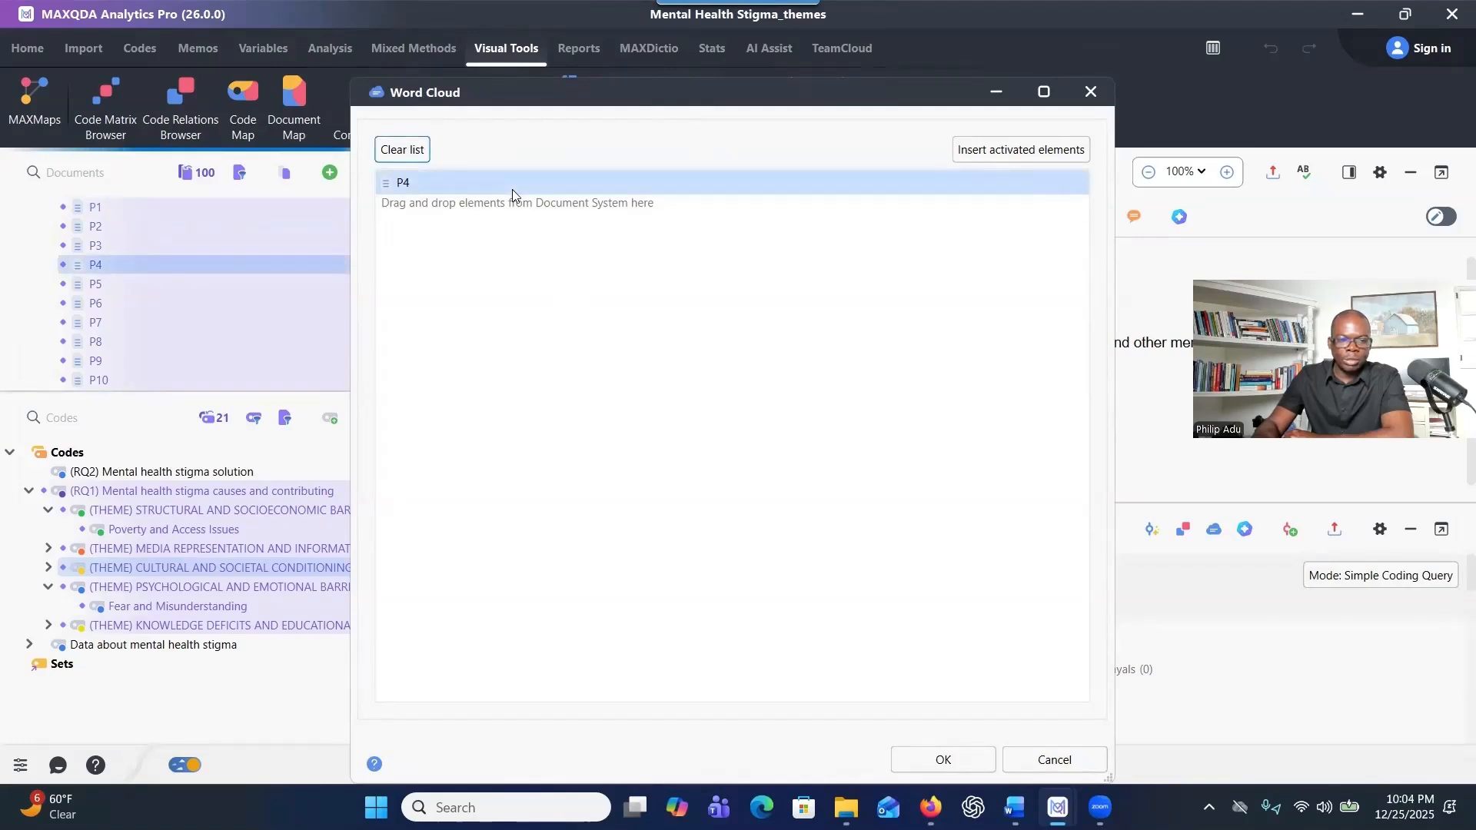
pyautogui.click(418, 153)
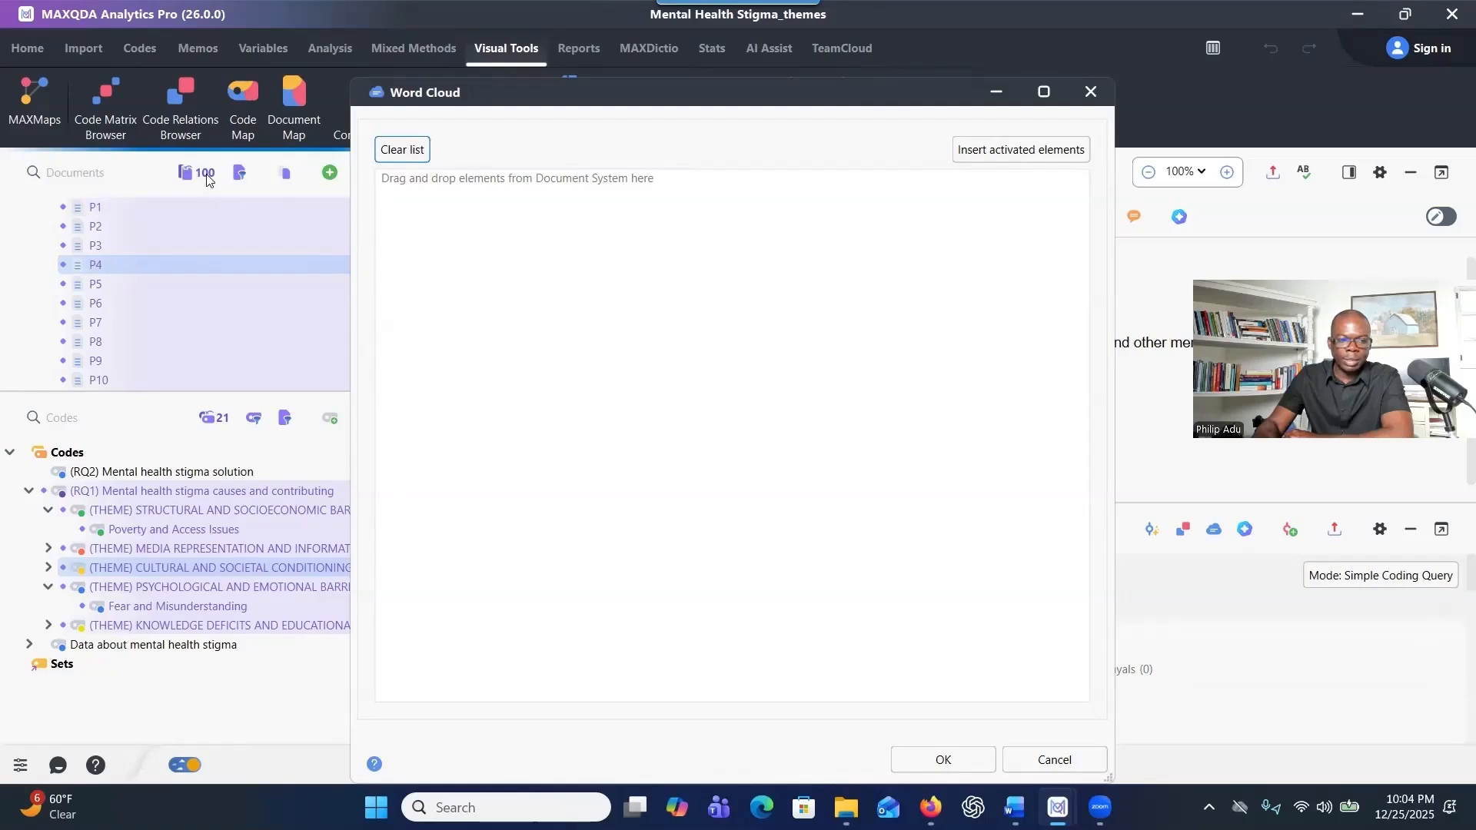
pyautogui.click(1009, 153)
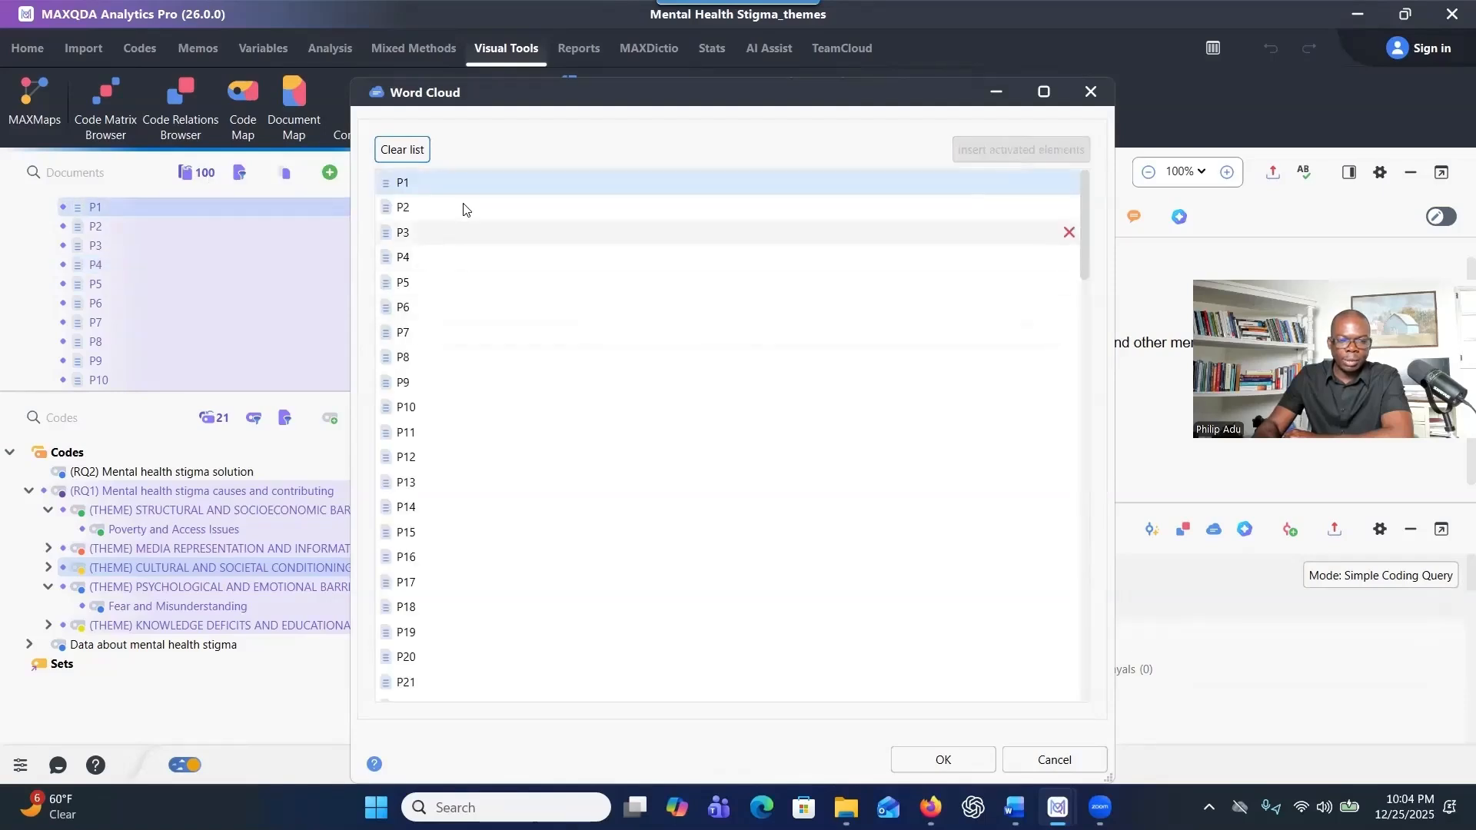
pyautogui.scroll(-20, 461, 592)
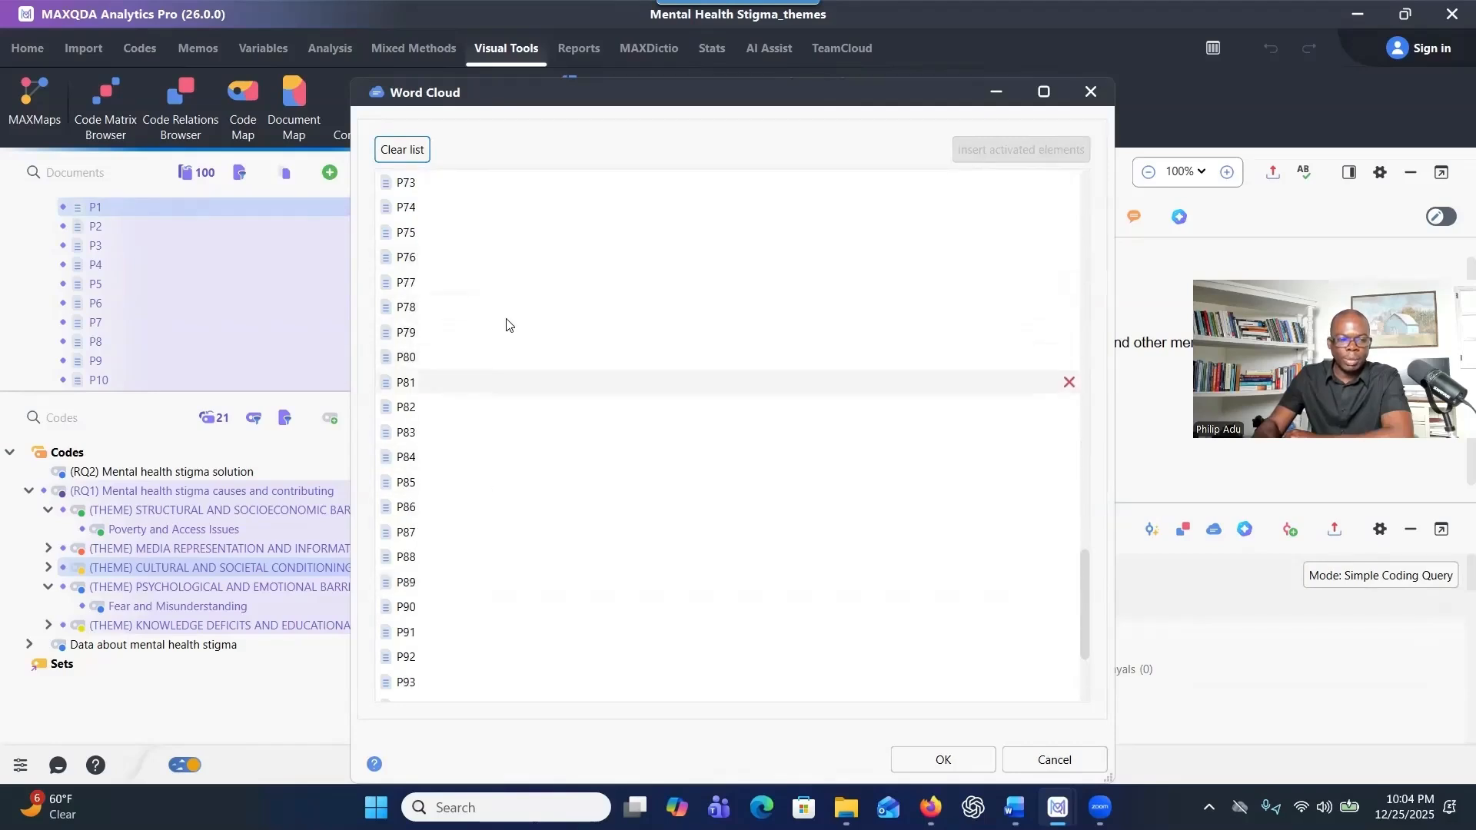
pyautogui.scroll(-3, 600, 487)
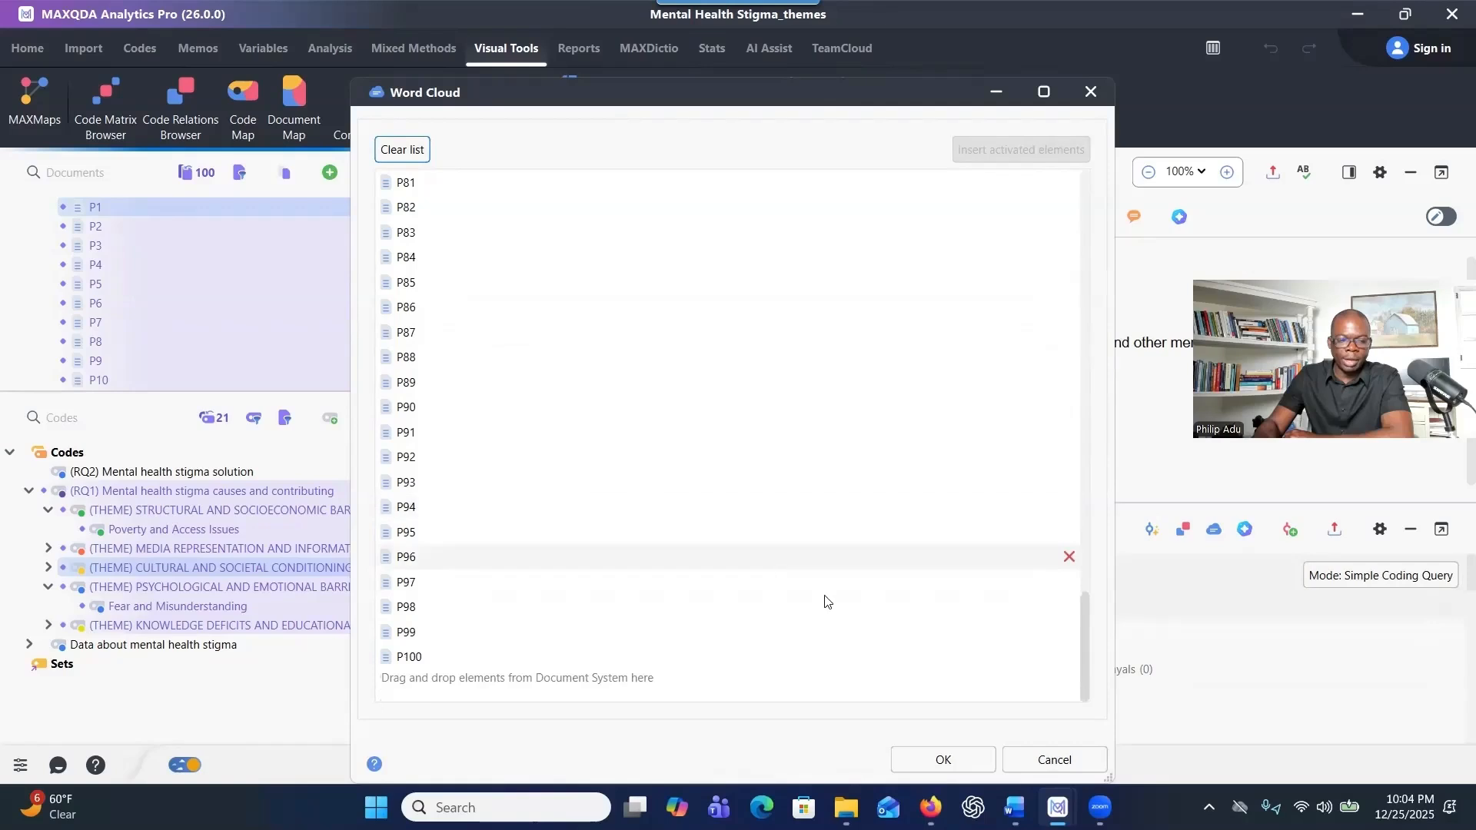
pyautogui.click(944, 760)
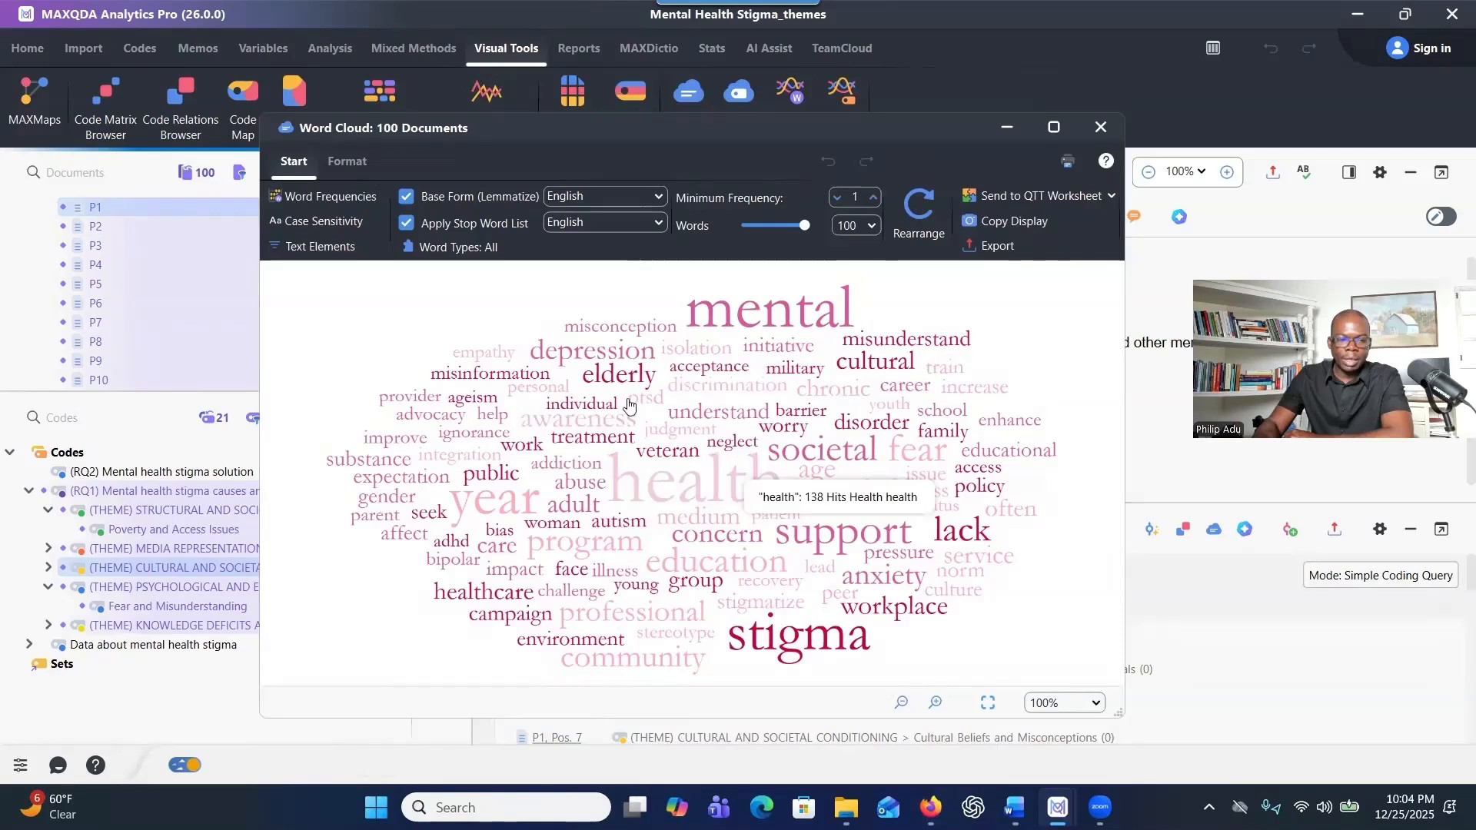
# Recolor the word cloud, trying a blue palette before applying a multicolored one.
pyautogui.moveTo(737, 536)
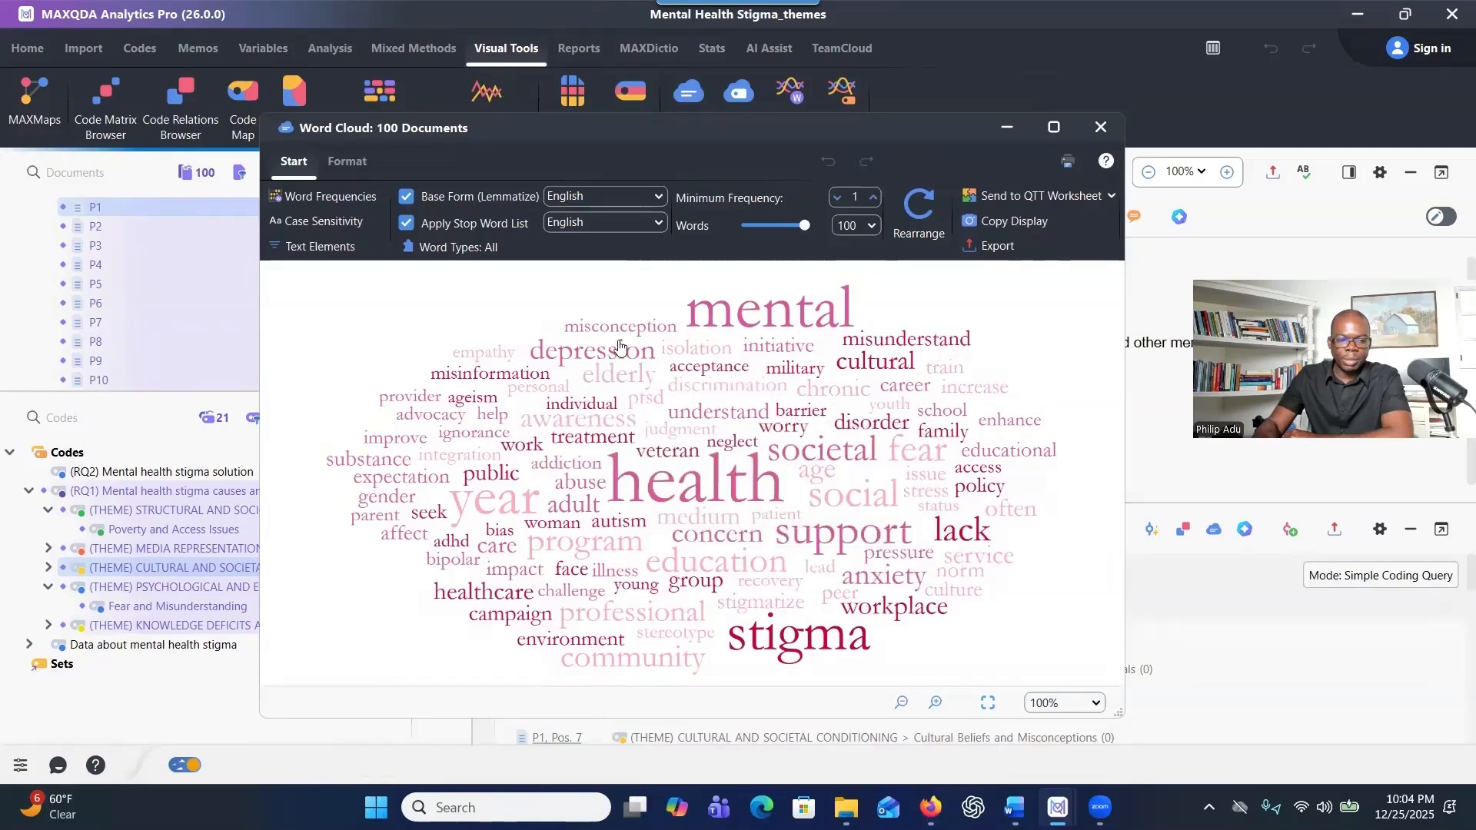
pyautogui.click(343, 163)
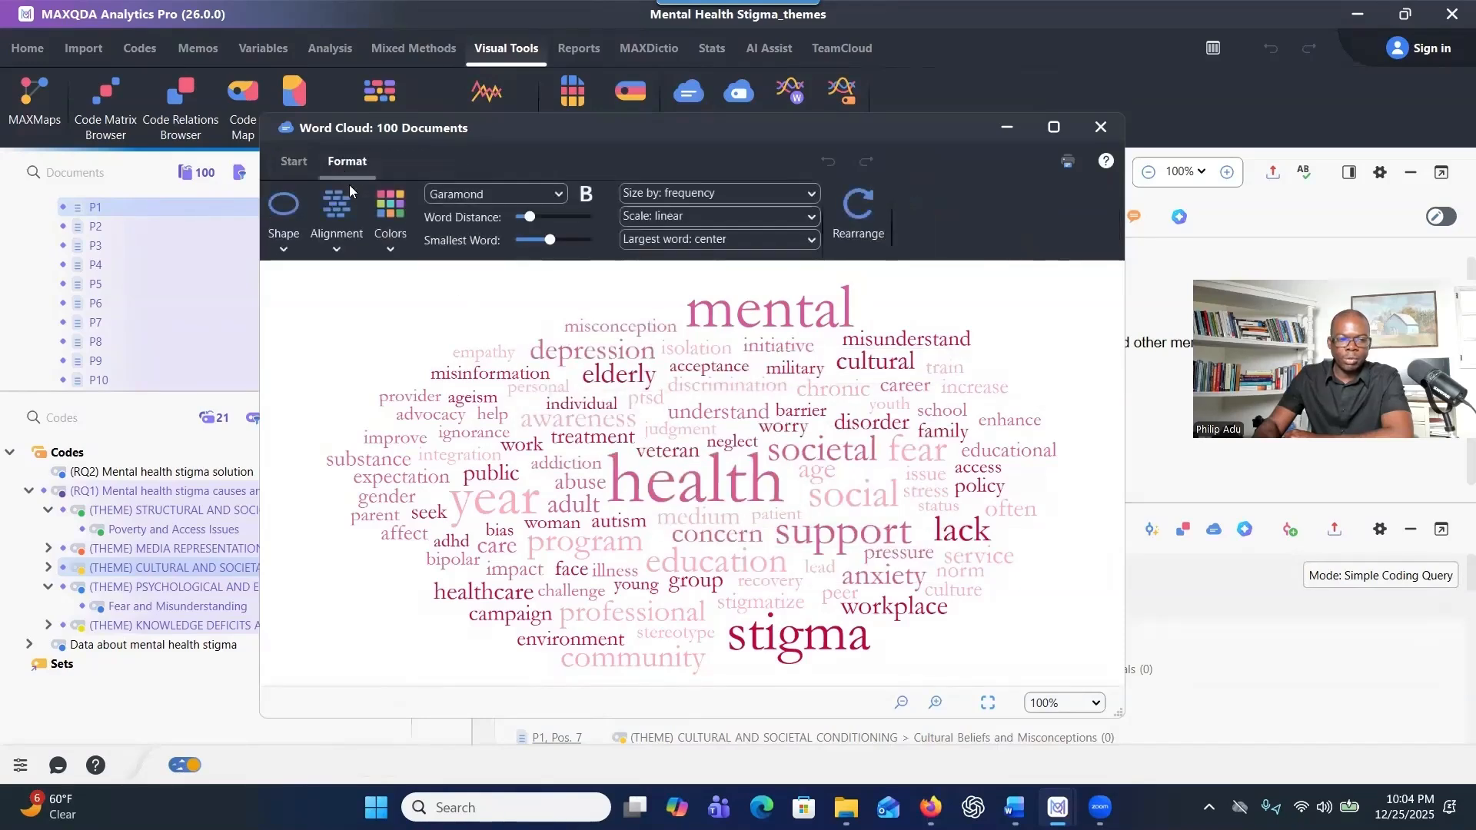
pyautogui.click(389, 211)
pyautogui.click(402, 306)
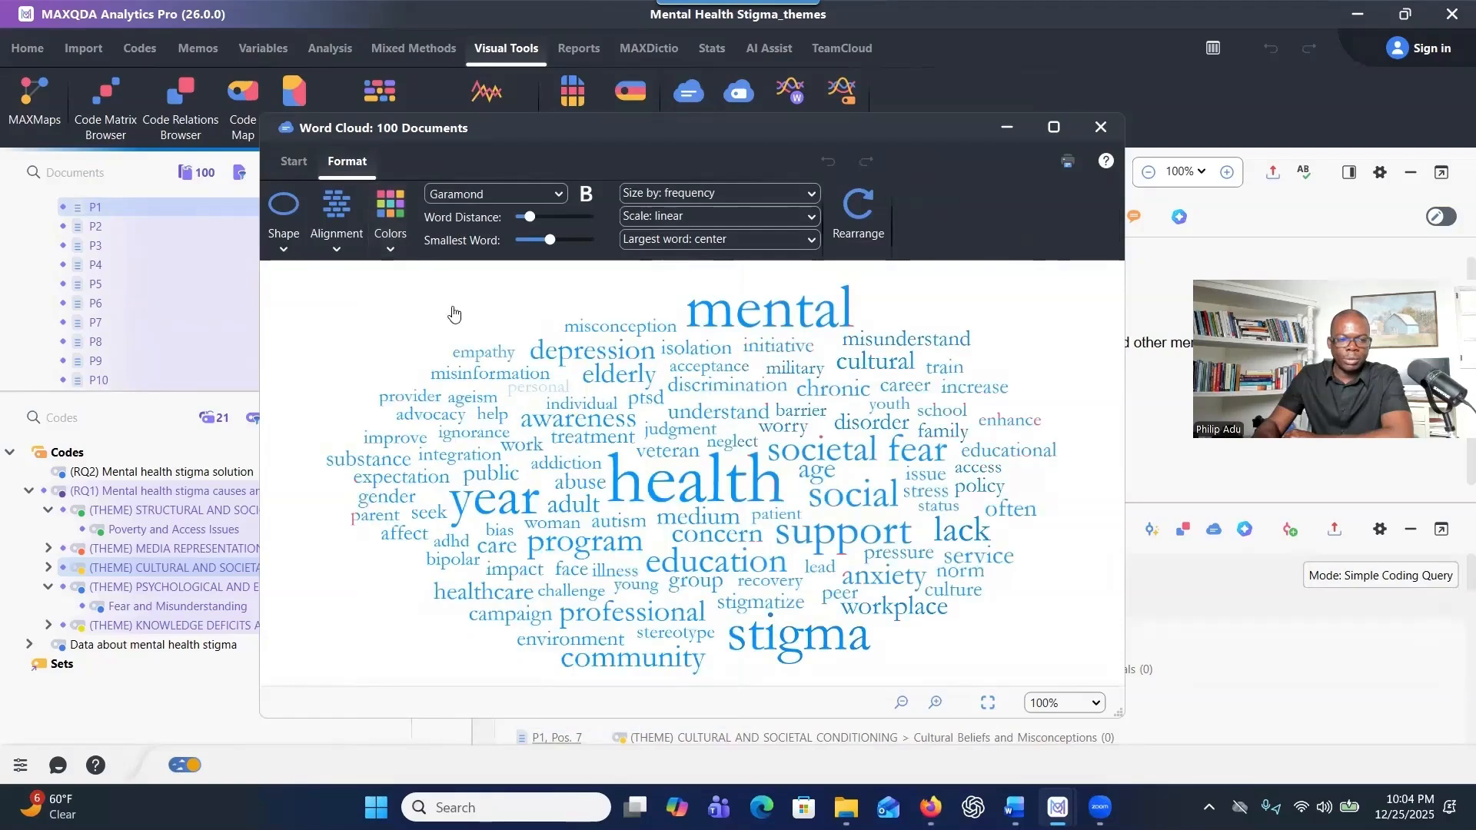
pyautogui.click(390, 209)
pyautogui.click(435, 540)
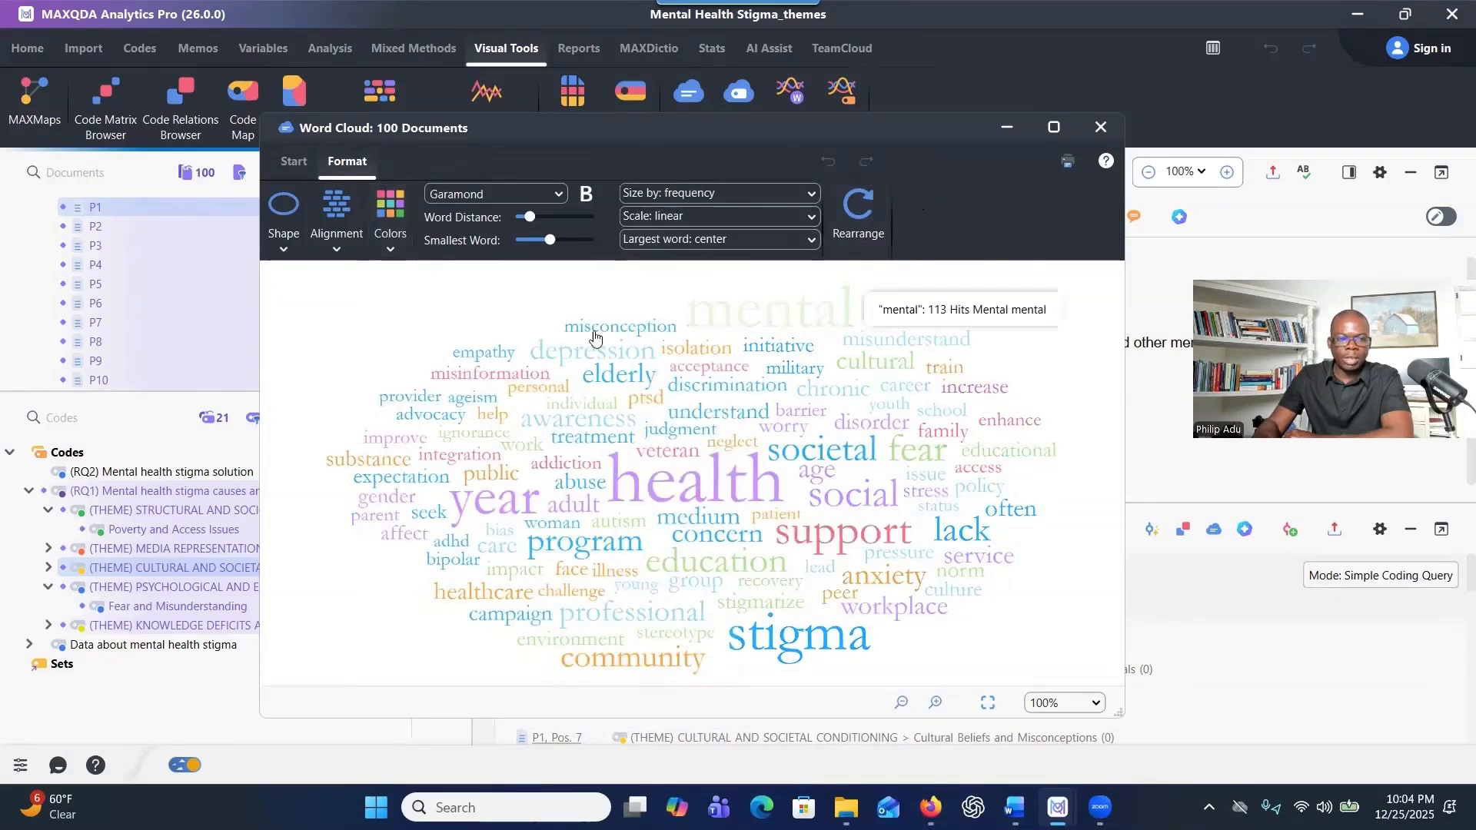
# Examine the most prominent words and the word settings of the word cloud, and close it.
pyautogui.click(301, 163)
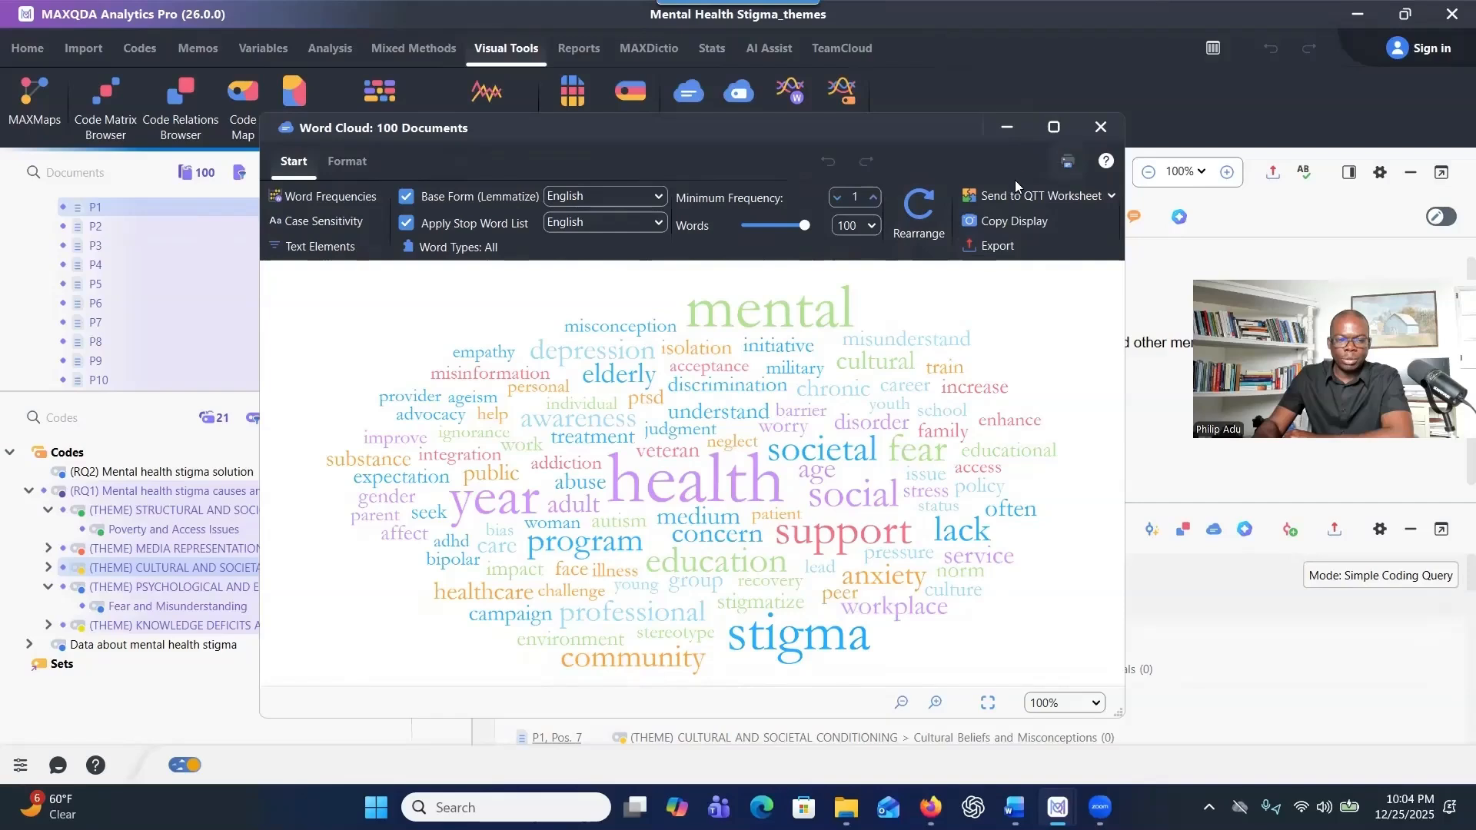
pyautogui.moveTo(694, 500)
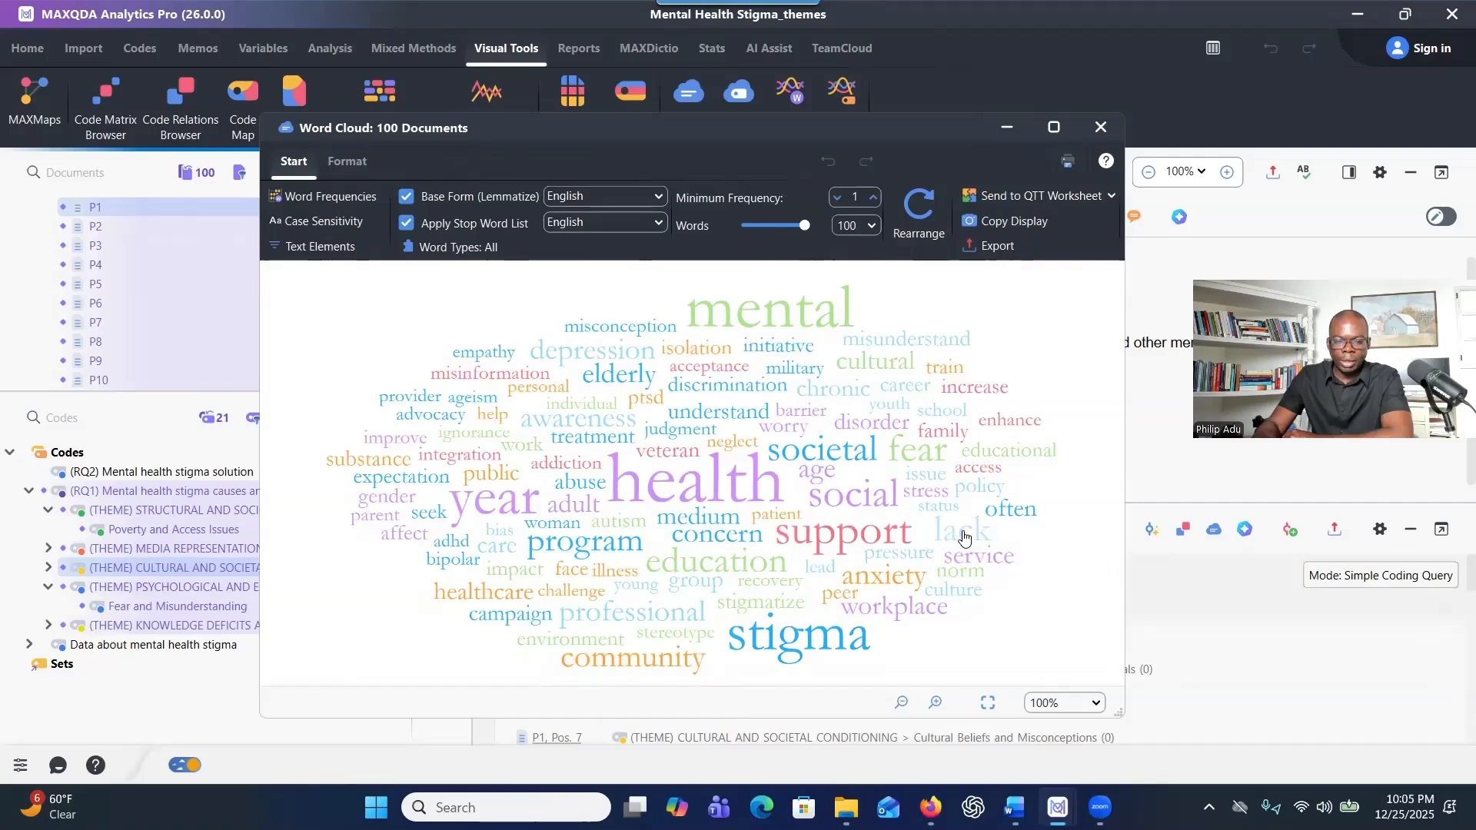
pyautogui.moveTo(953, 536)
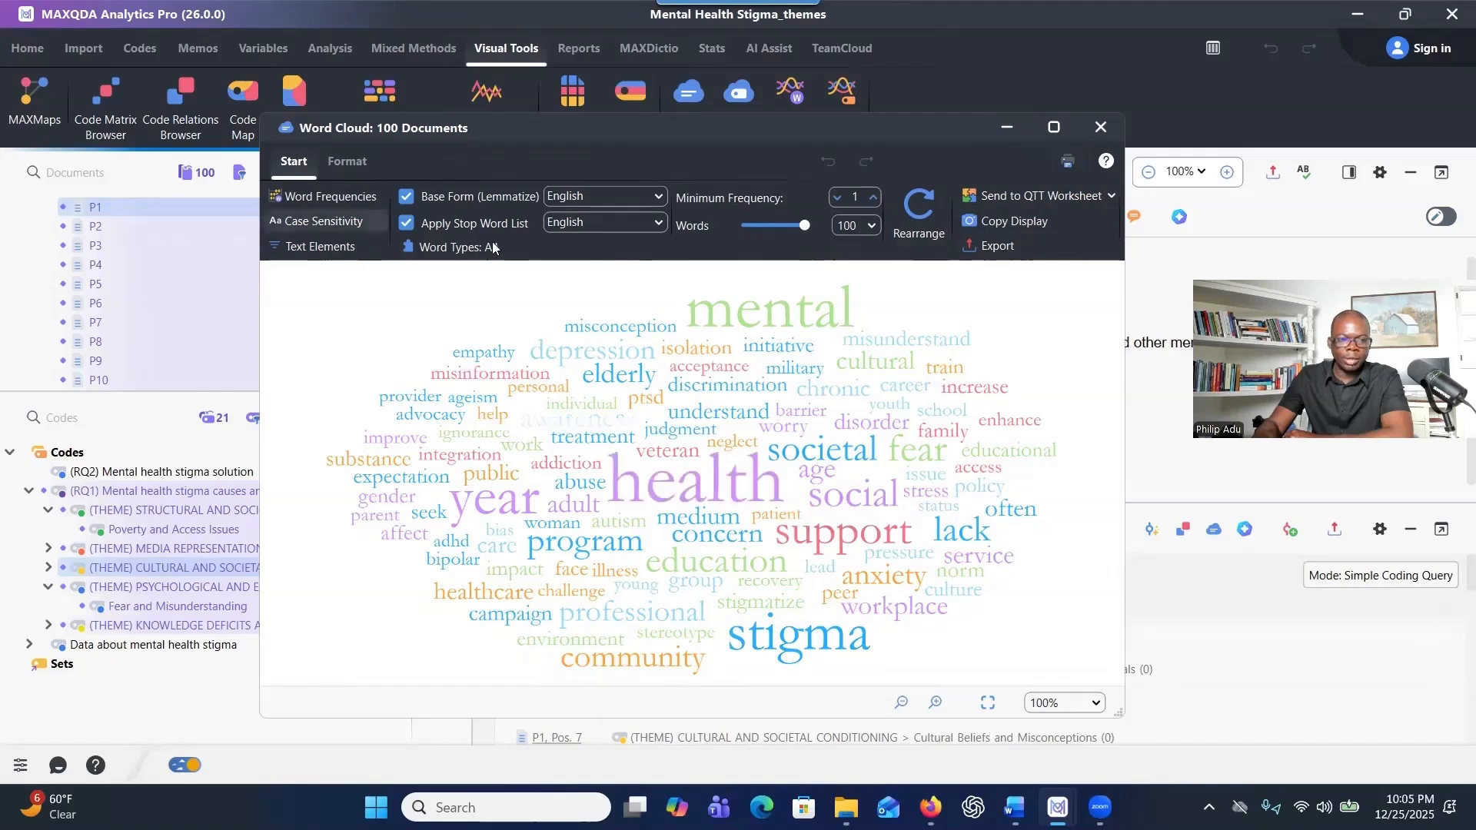
pyautogui.click(1101, 127)
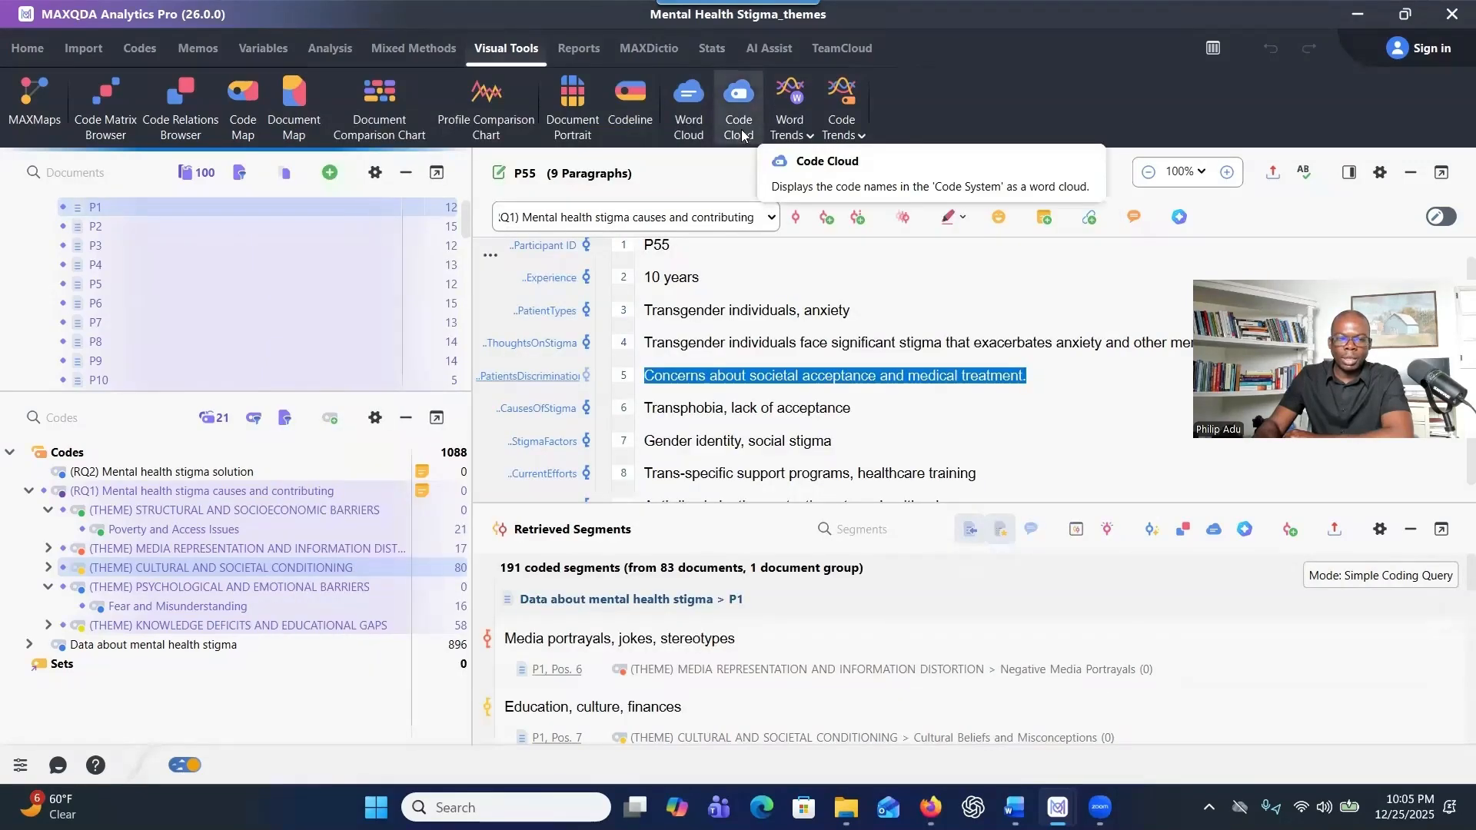
# Generate a code cloud from all activated documents and all activated codes, without aggregating subcodes.
pyautogui.click(739, 123)
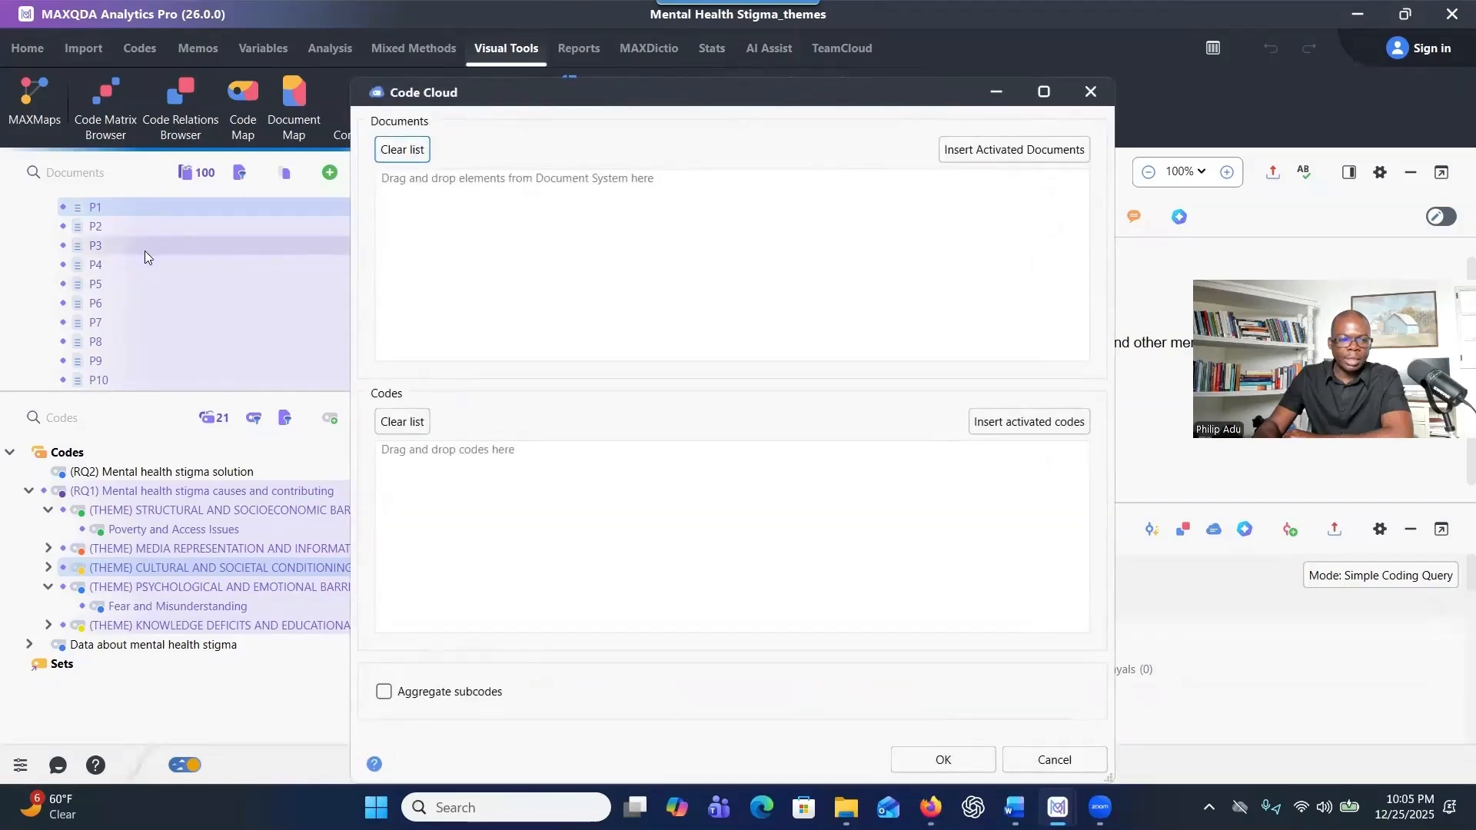
pyautogui.click(1028, 157)
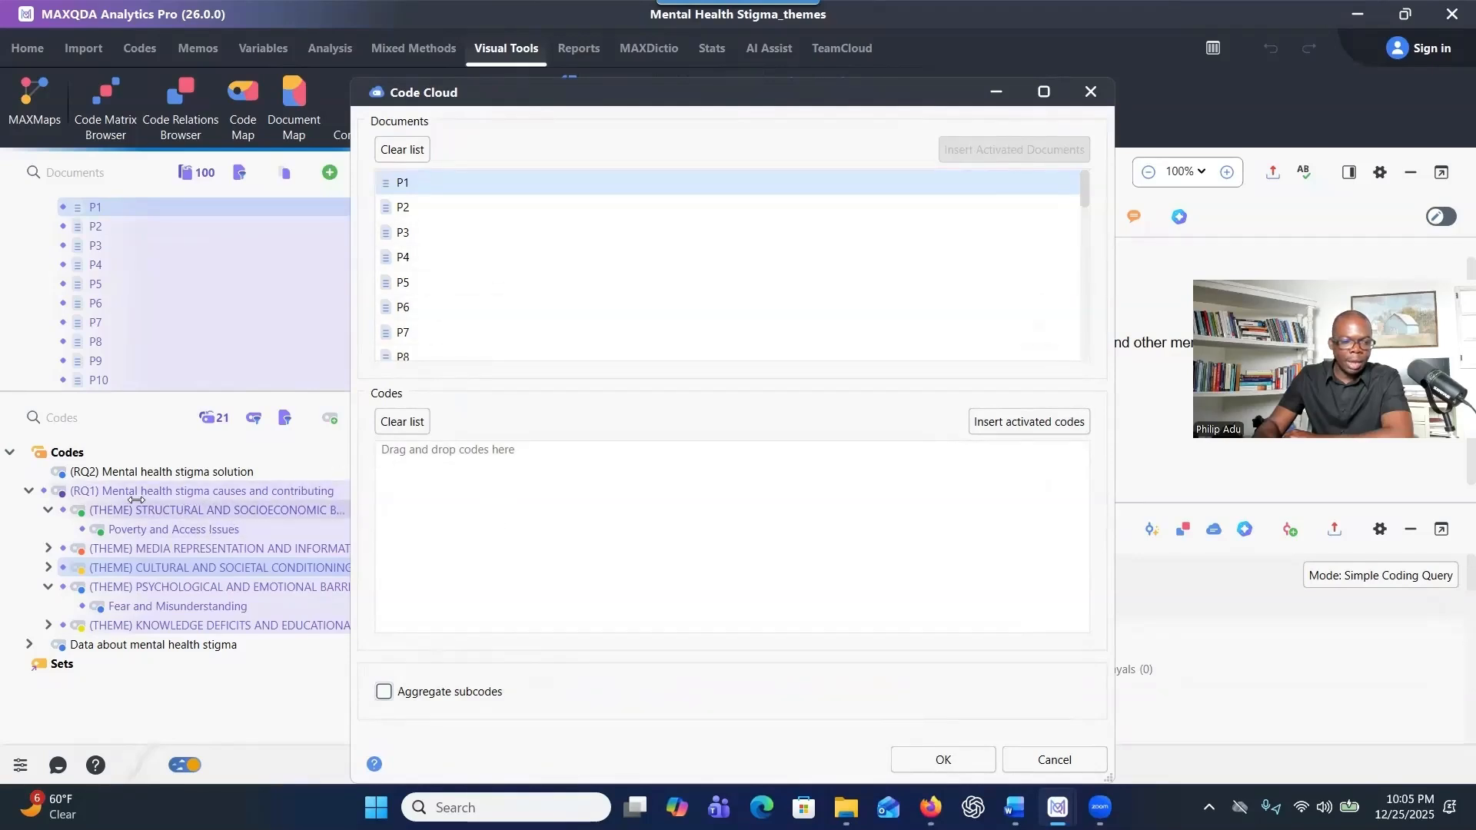
pyautogui.click(121, 529)
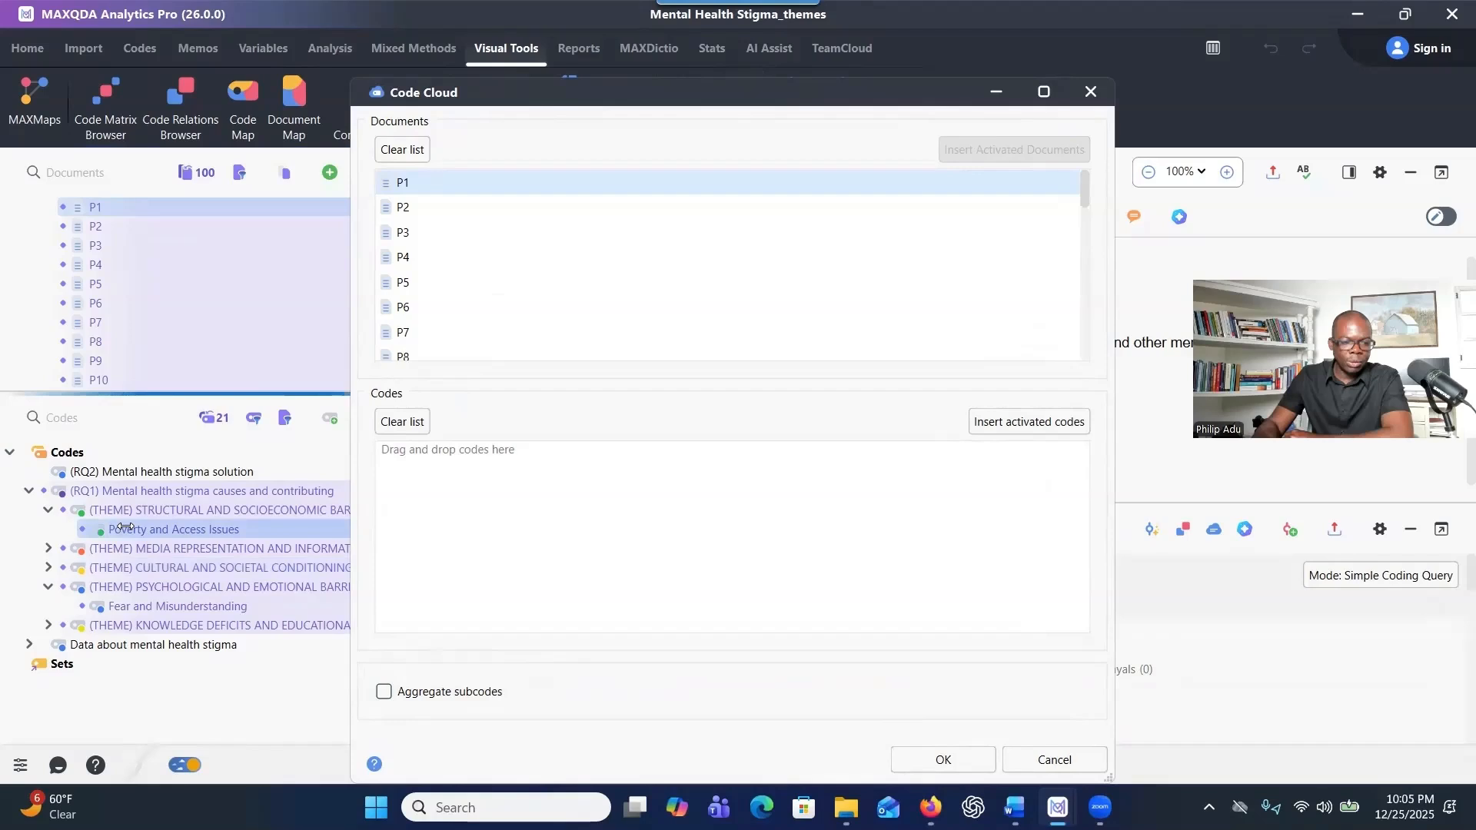
pyautogui.click(47, 548)
pyautogui.click(166, 568)
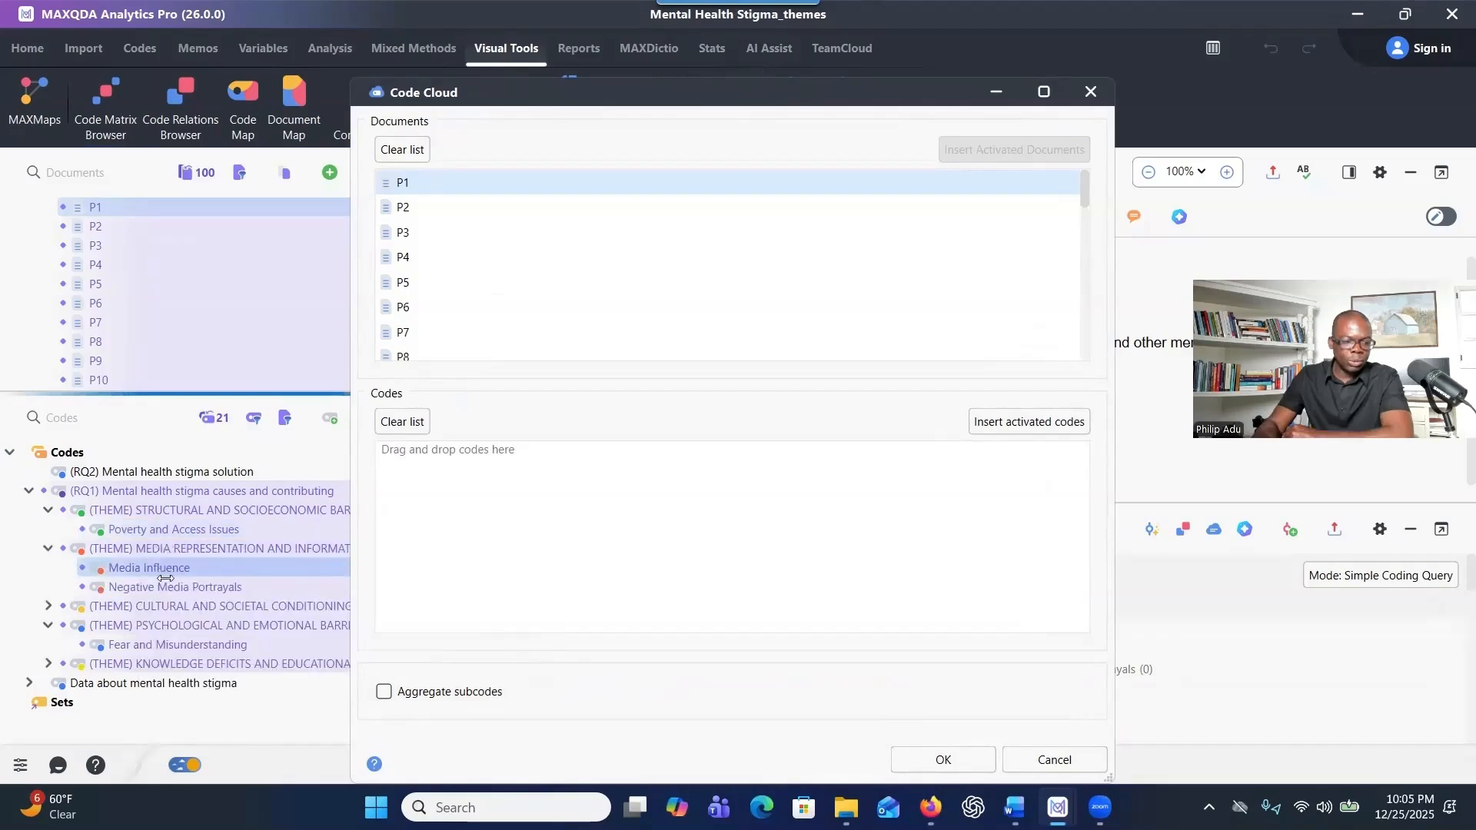
pyautogui.keyDown('ctrl'); pyautogui.click(158, 587); pyautogui.keyUp('ctrl')
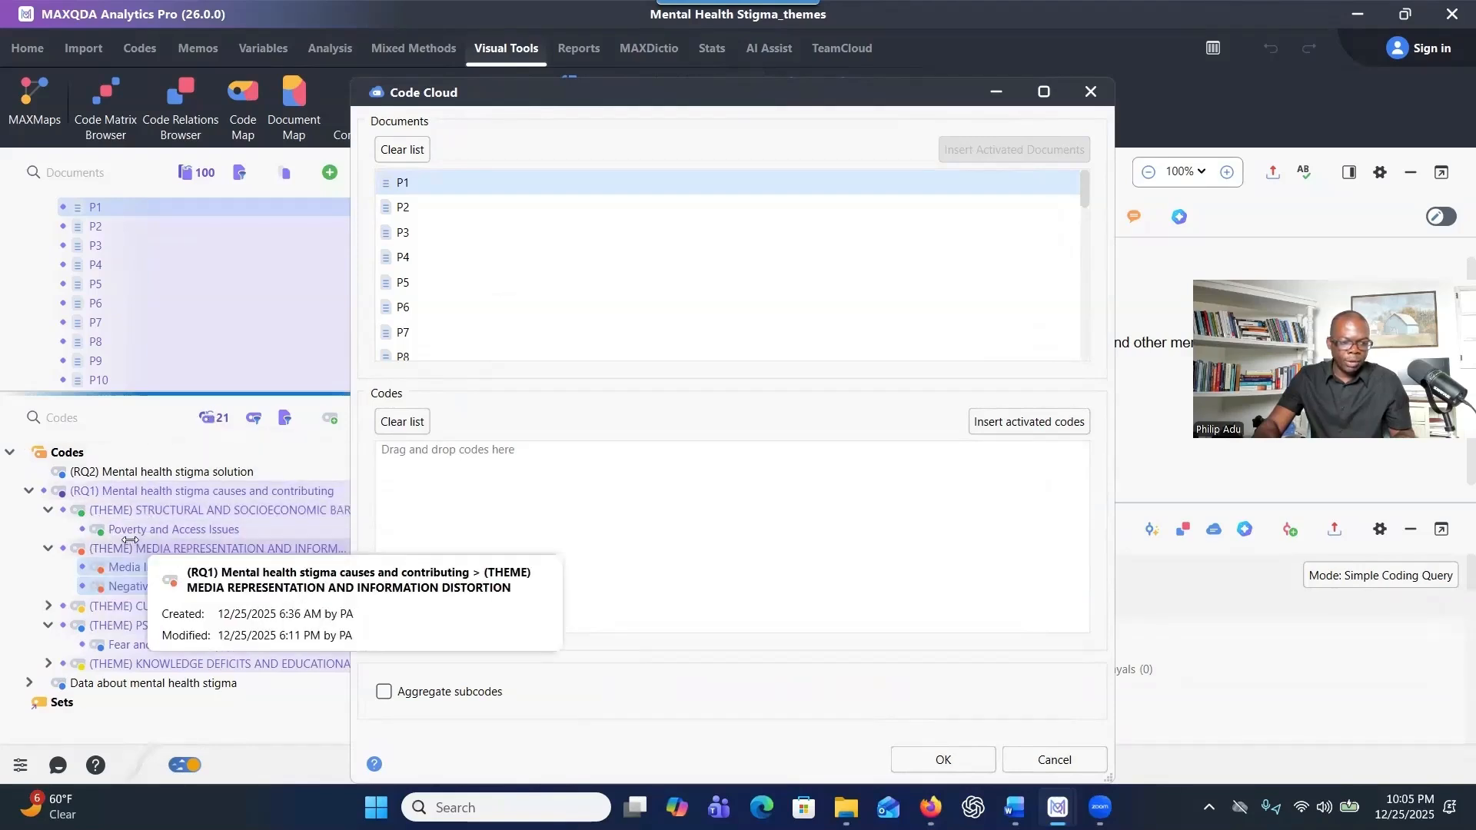
pyautogui.click(1058, 422)
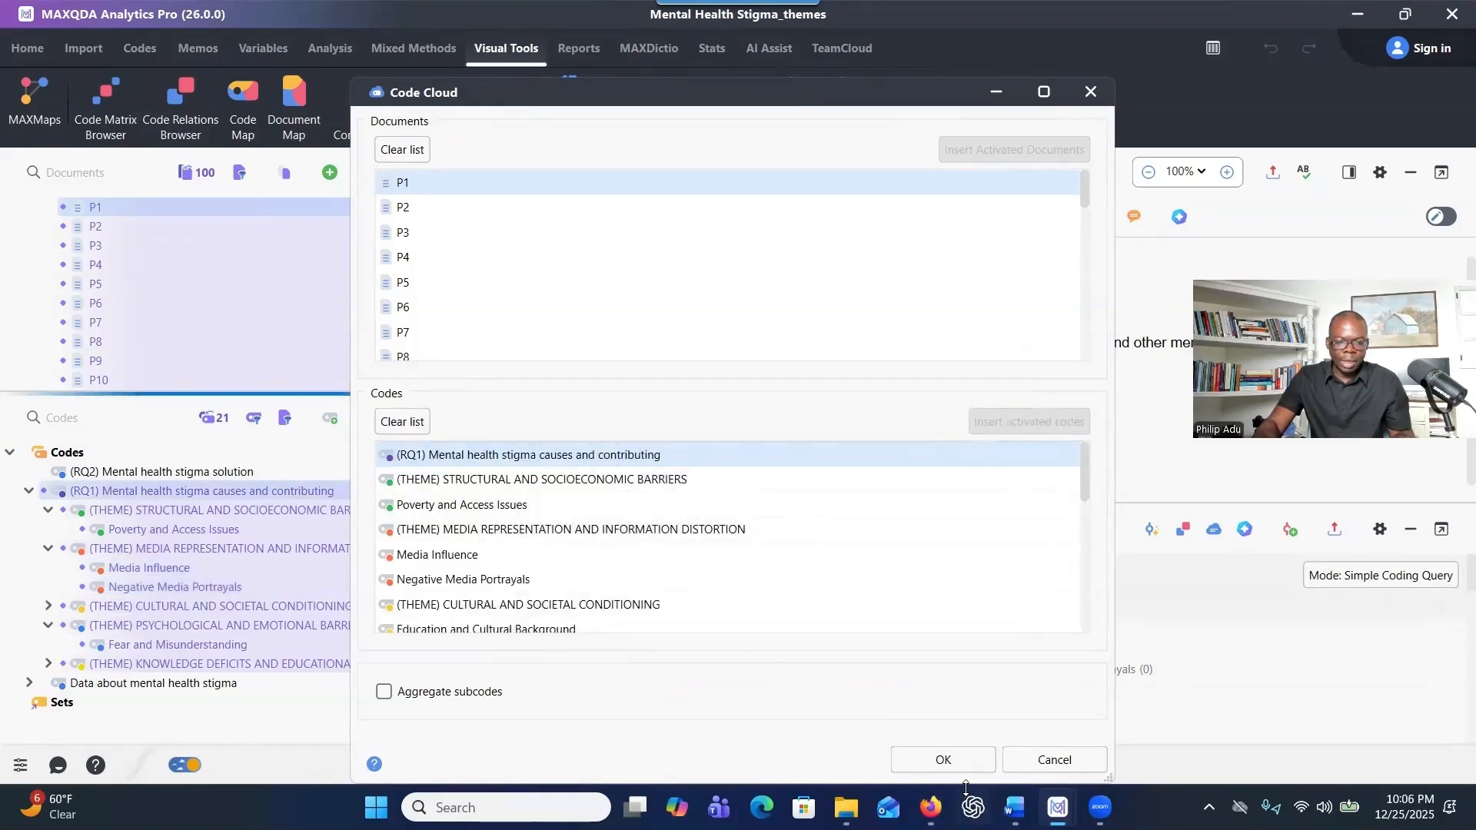
pyautogui.click(943, 761)
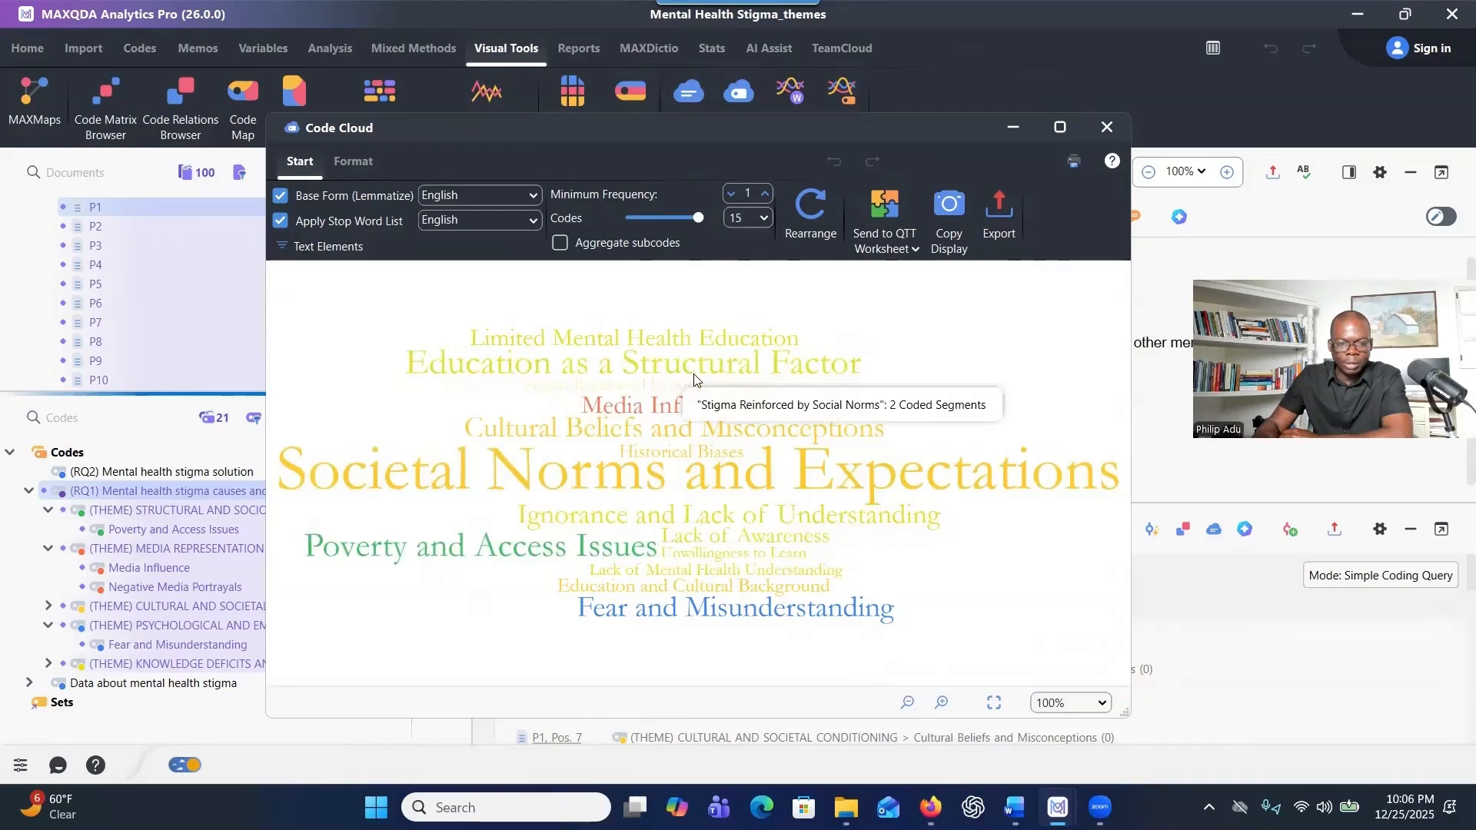
# Recolor the code cloud in blue and turquoise shades, check the most frequent code, and close the cloud.
pyautogui.click(365, 162)
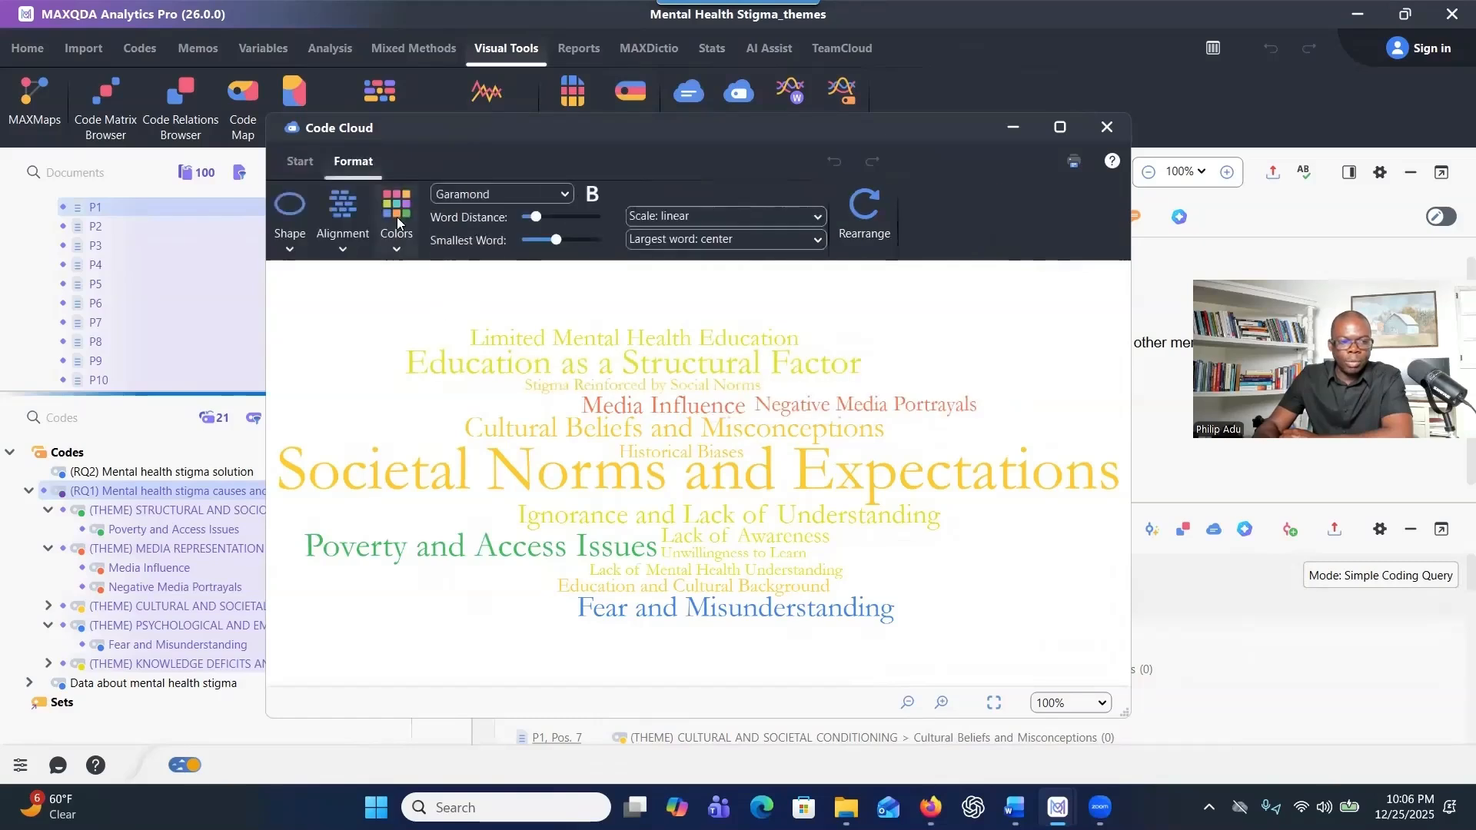
pyautogui.click(397, 218)
pyautogui.click(454, 395)
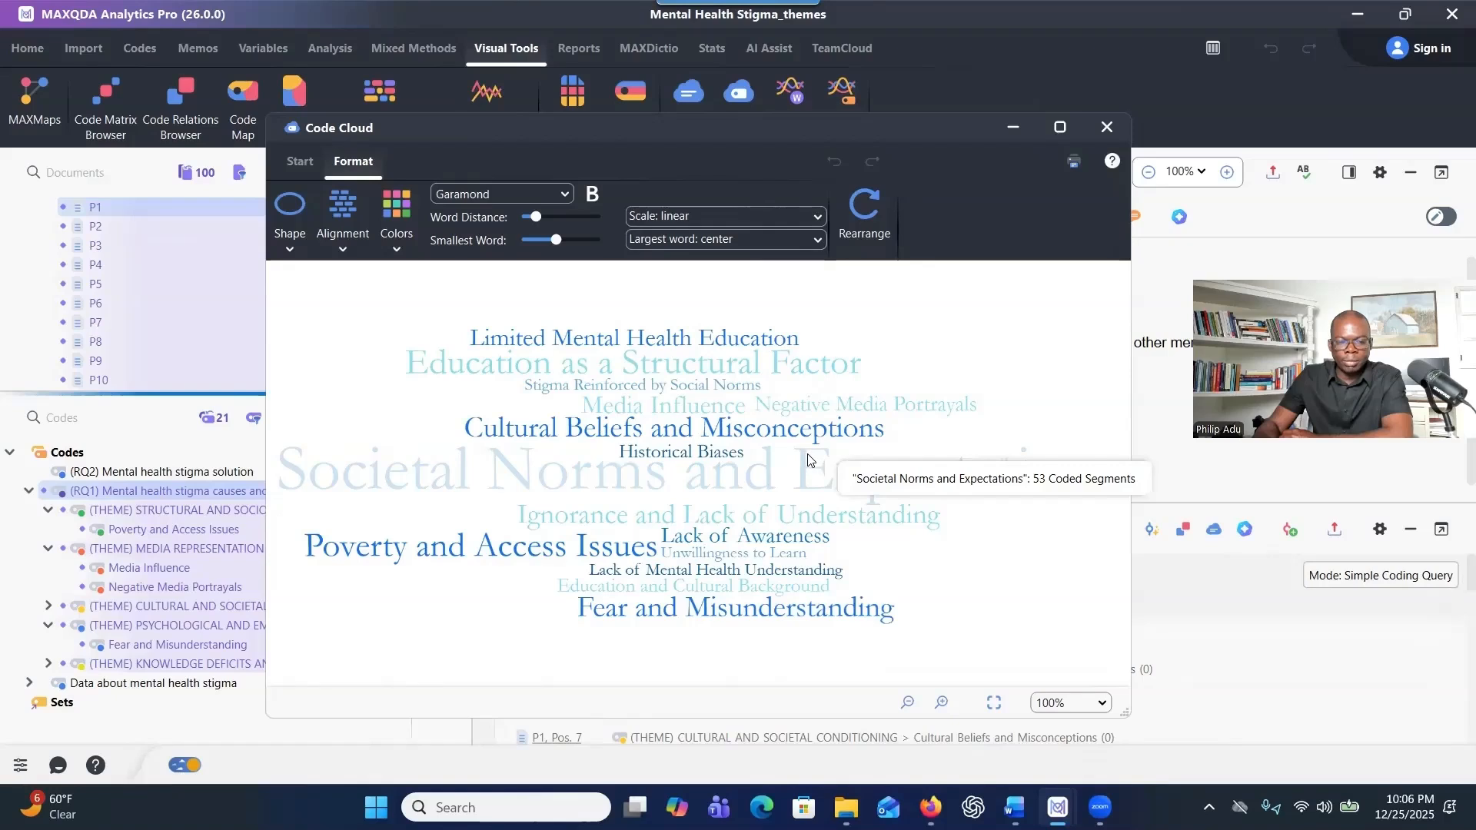
pyautogui.click(1105, 128)
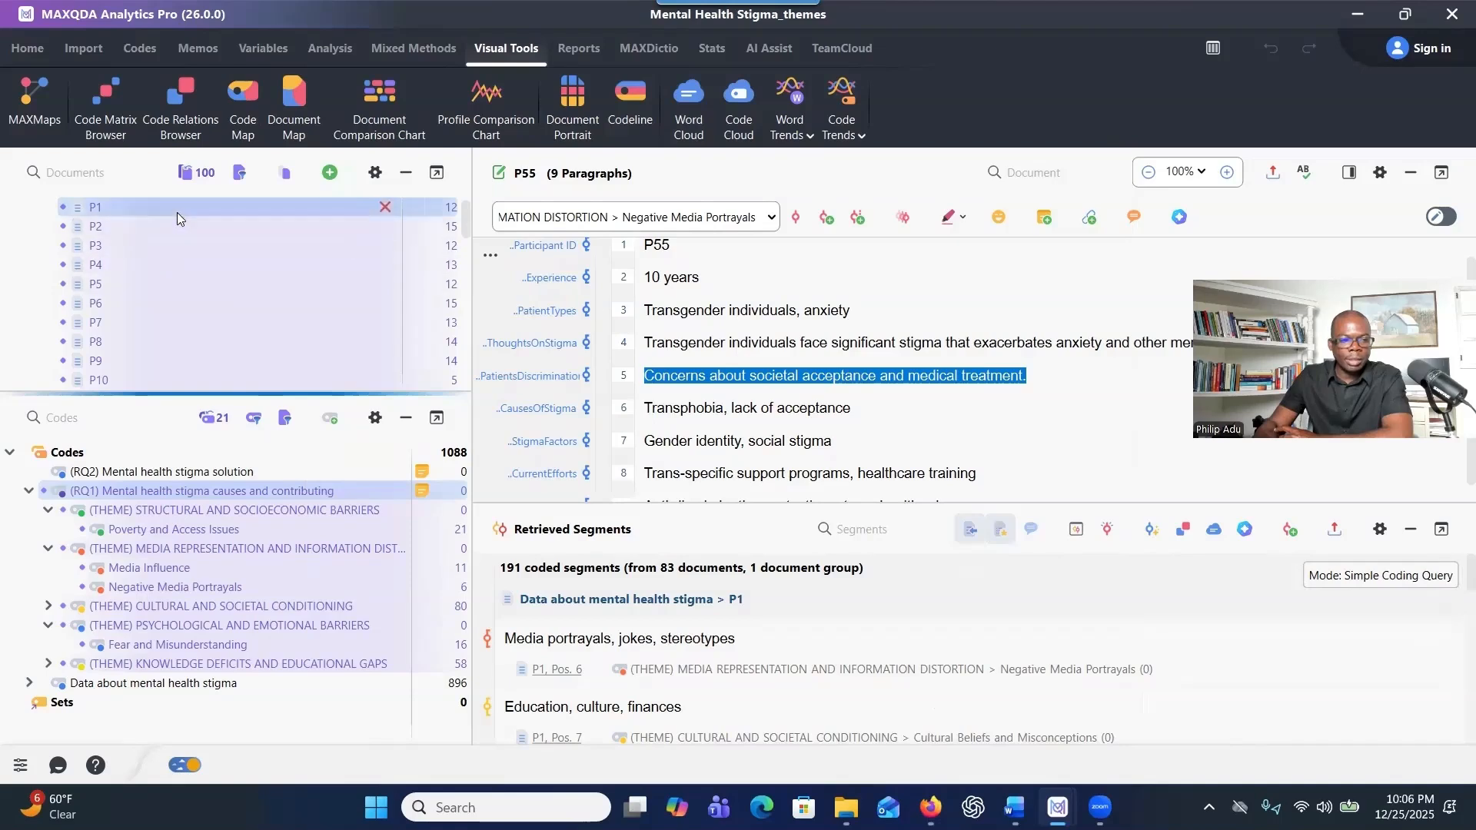
# Deactivate all documents and codes, and enlarge the Retrieved Segments area.
pyautogui.click(198, 173)
pyautogui.click(221, 417)
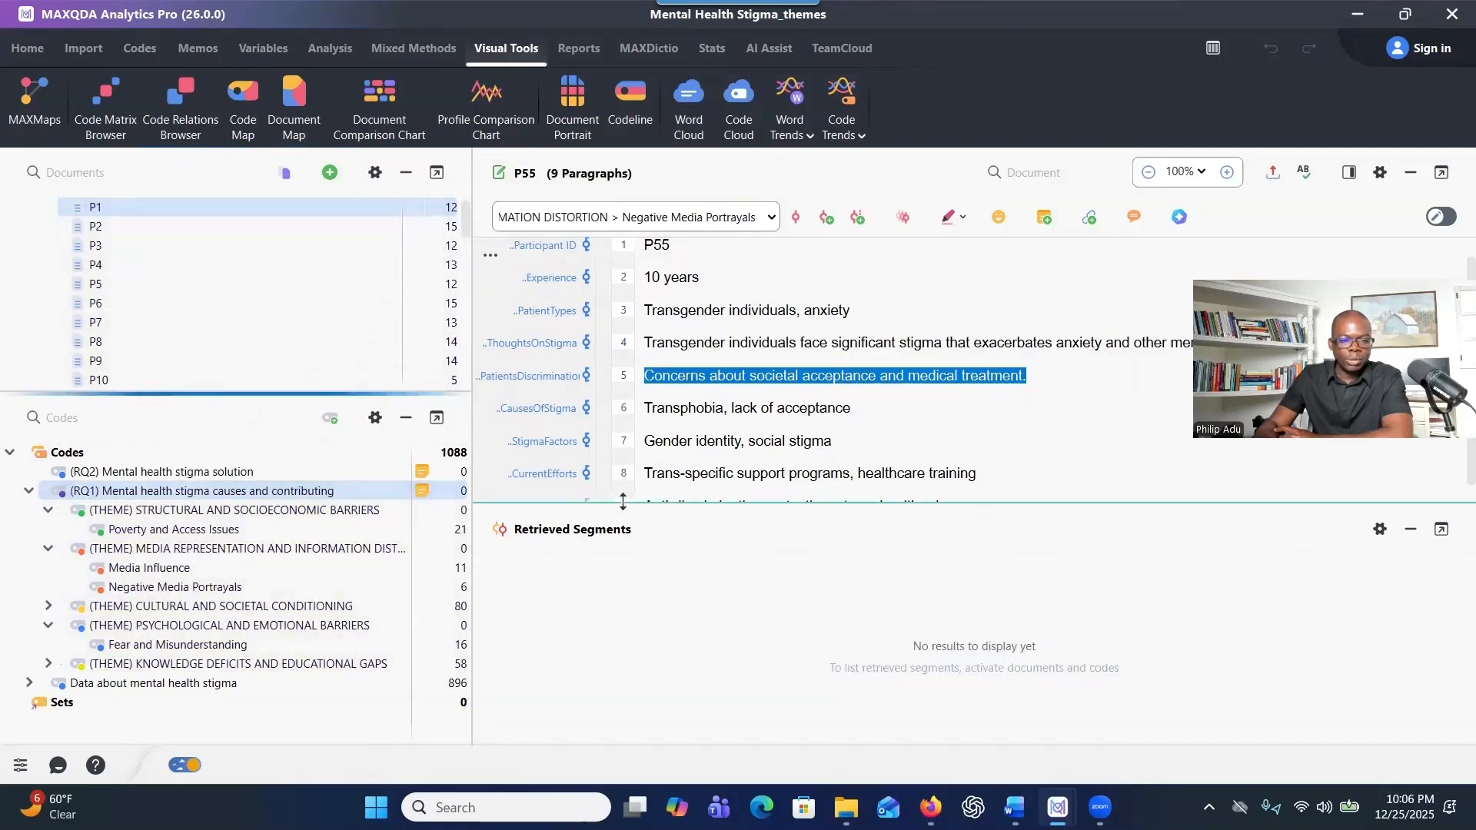
pyautogui.moveTo(617, 505); pyautogui.dragTo(635, 437)
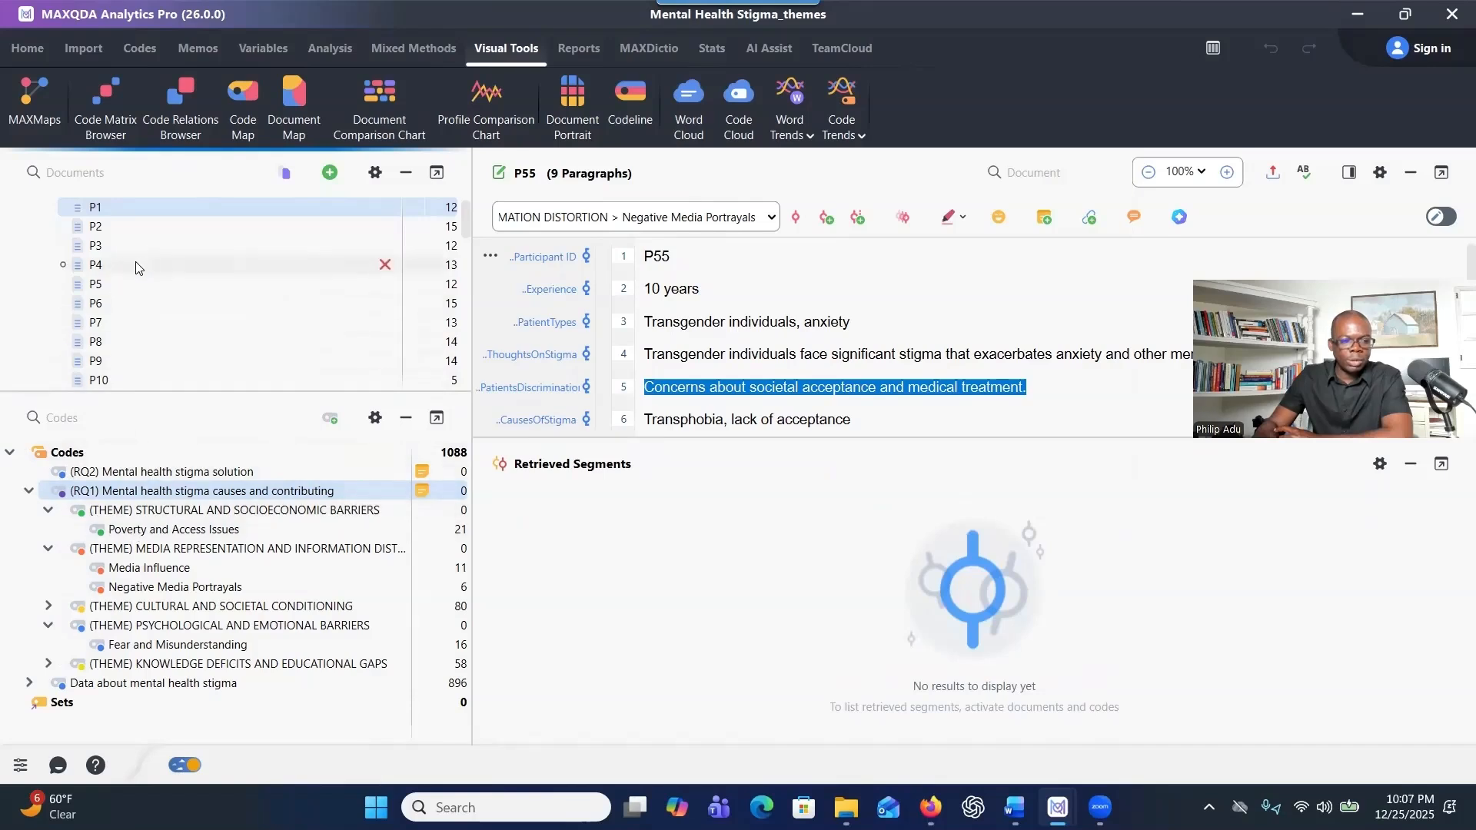
pyautogui.scroll(1, 161, 231)
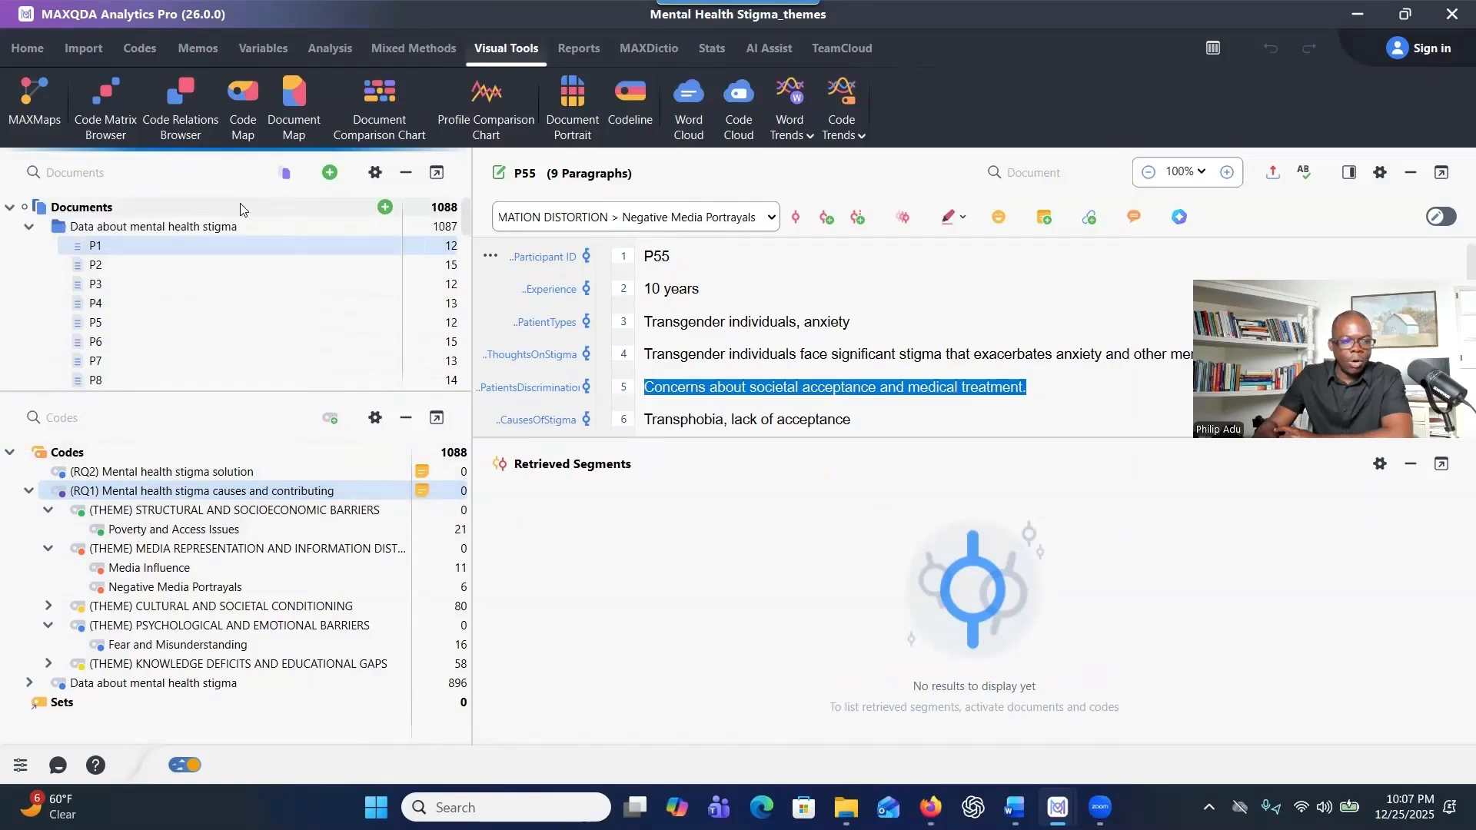
# Activate the Data about mental health stigma document group and all five codes under the CULTURAL AND SOCIETAL CONDITIONING theme.
pyautogui.click(46, 228)
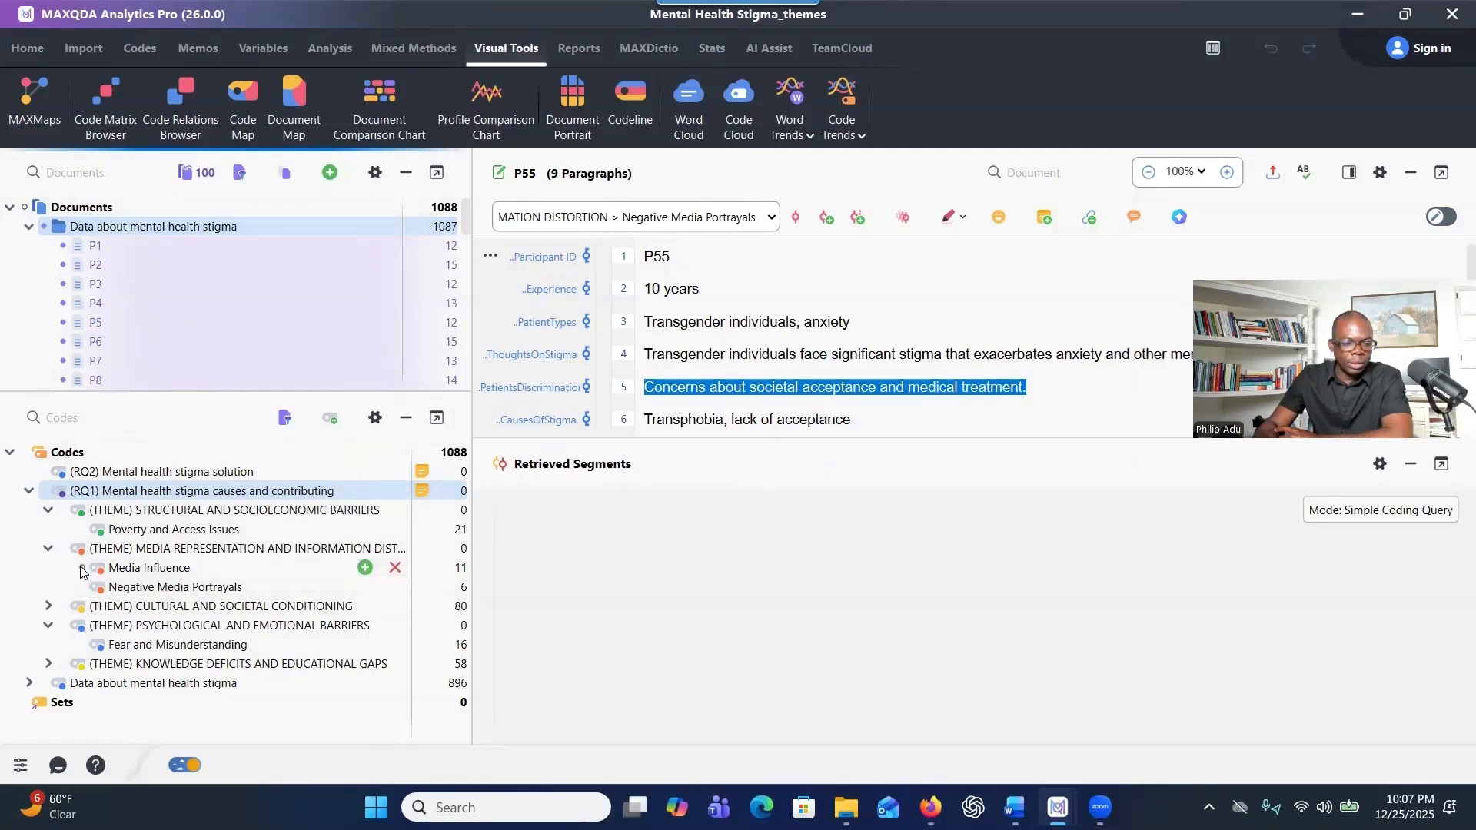
pyautogui.click(48, 606)
pyautogui.click(81, 626)
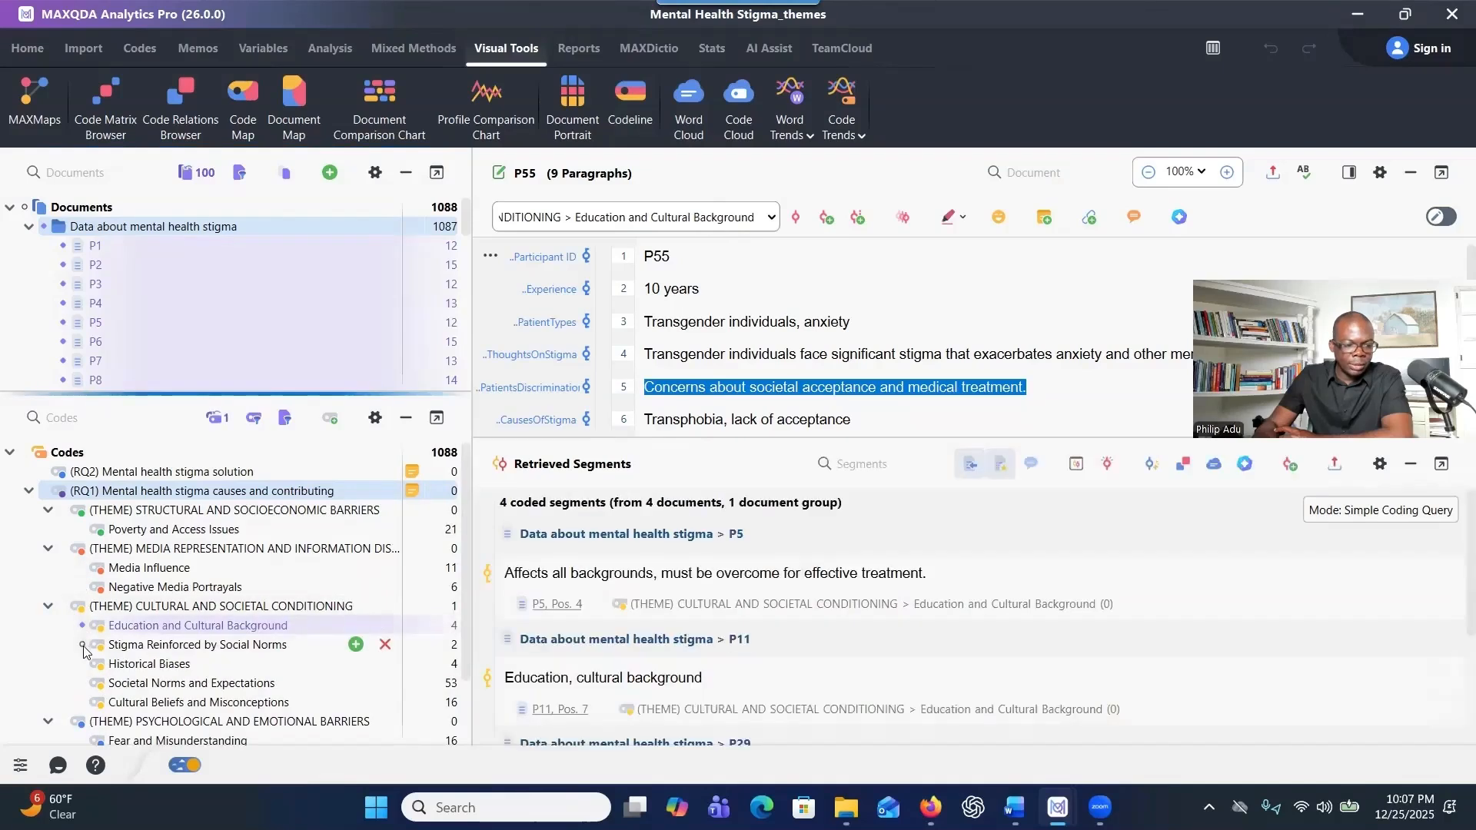
pyautogui.click(82, 646)
pyautogui.click(82, 665)
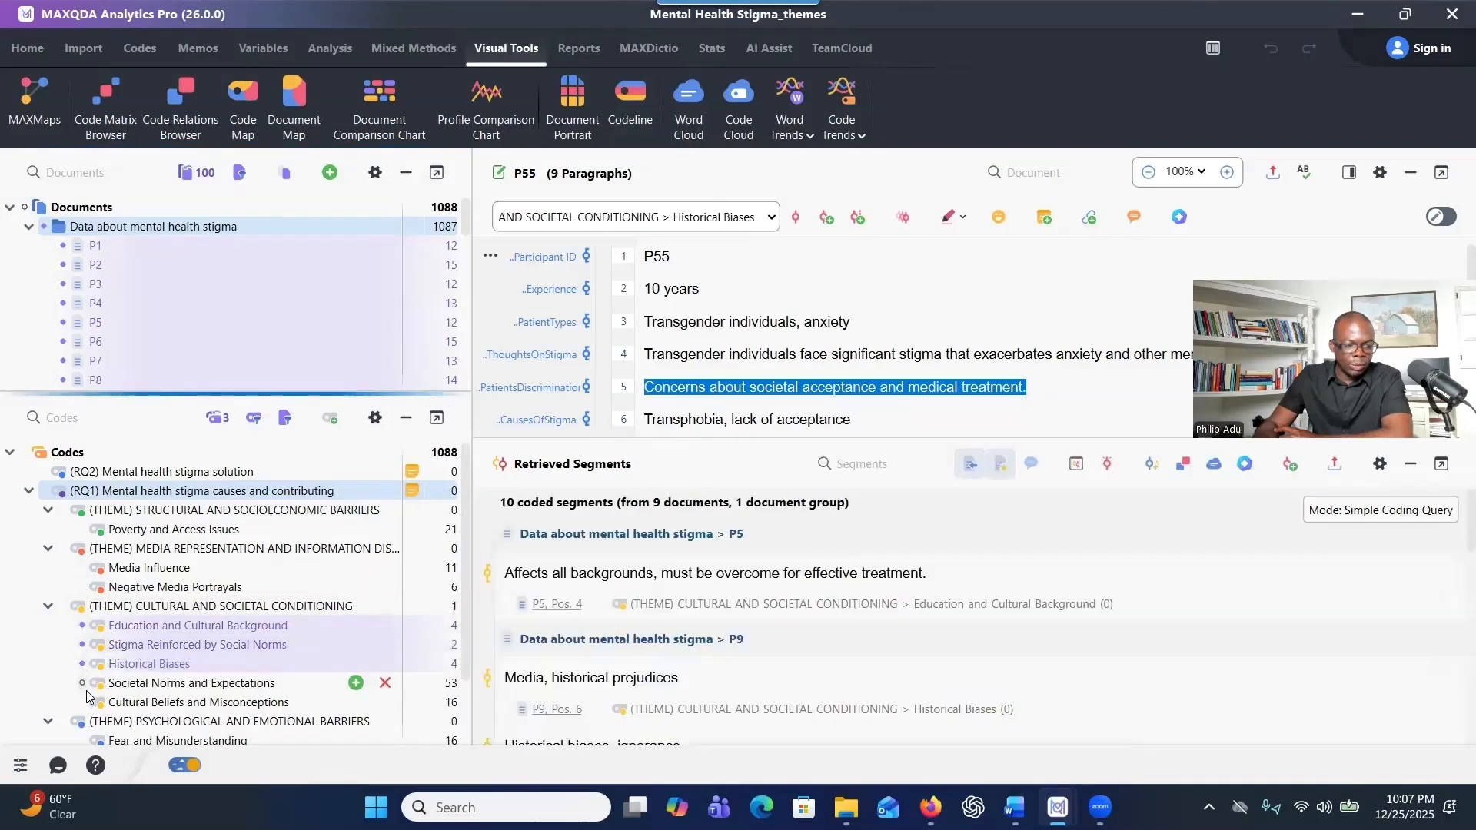
pyautogui.click(82, 683)
pyautogui.click(83, 703)
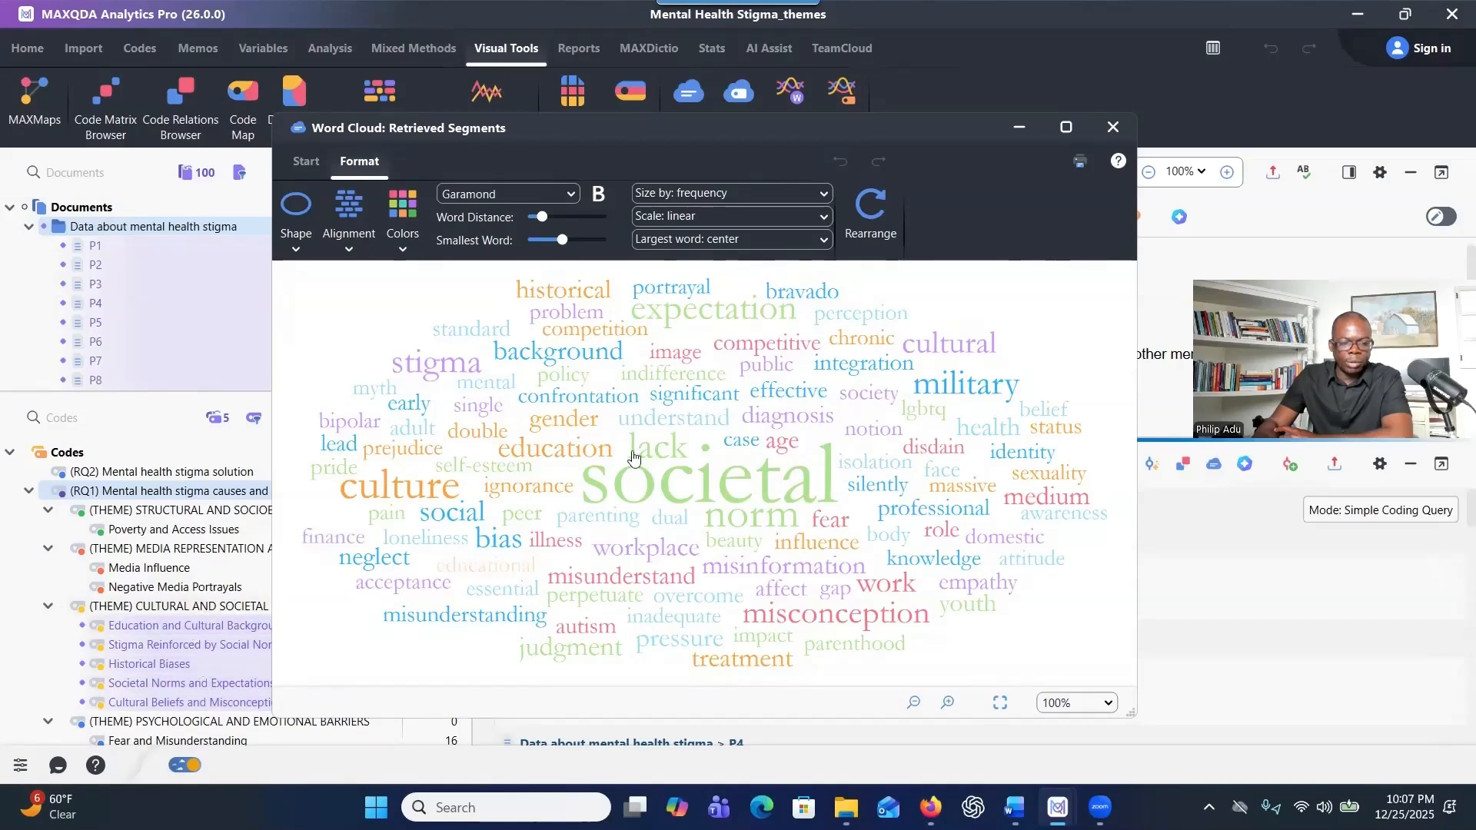
# View the color schemes for the retrieved segments word cloud, and check the search results for the word "Cultural".
pyautogui.click(408, 230)
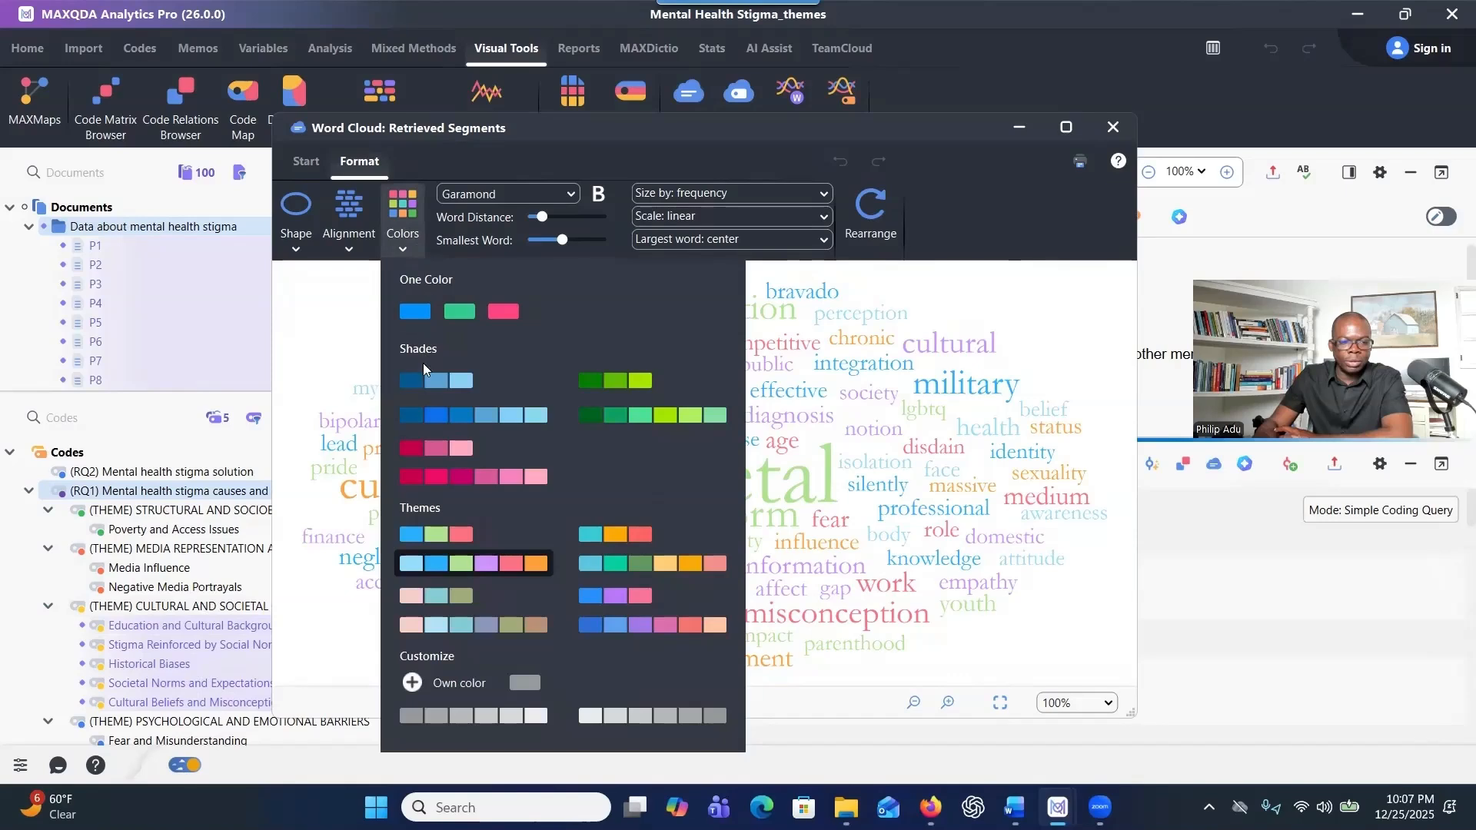
pyautogui.click(450, 477)
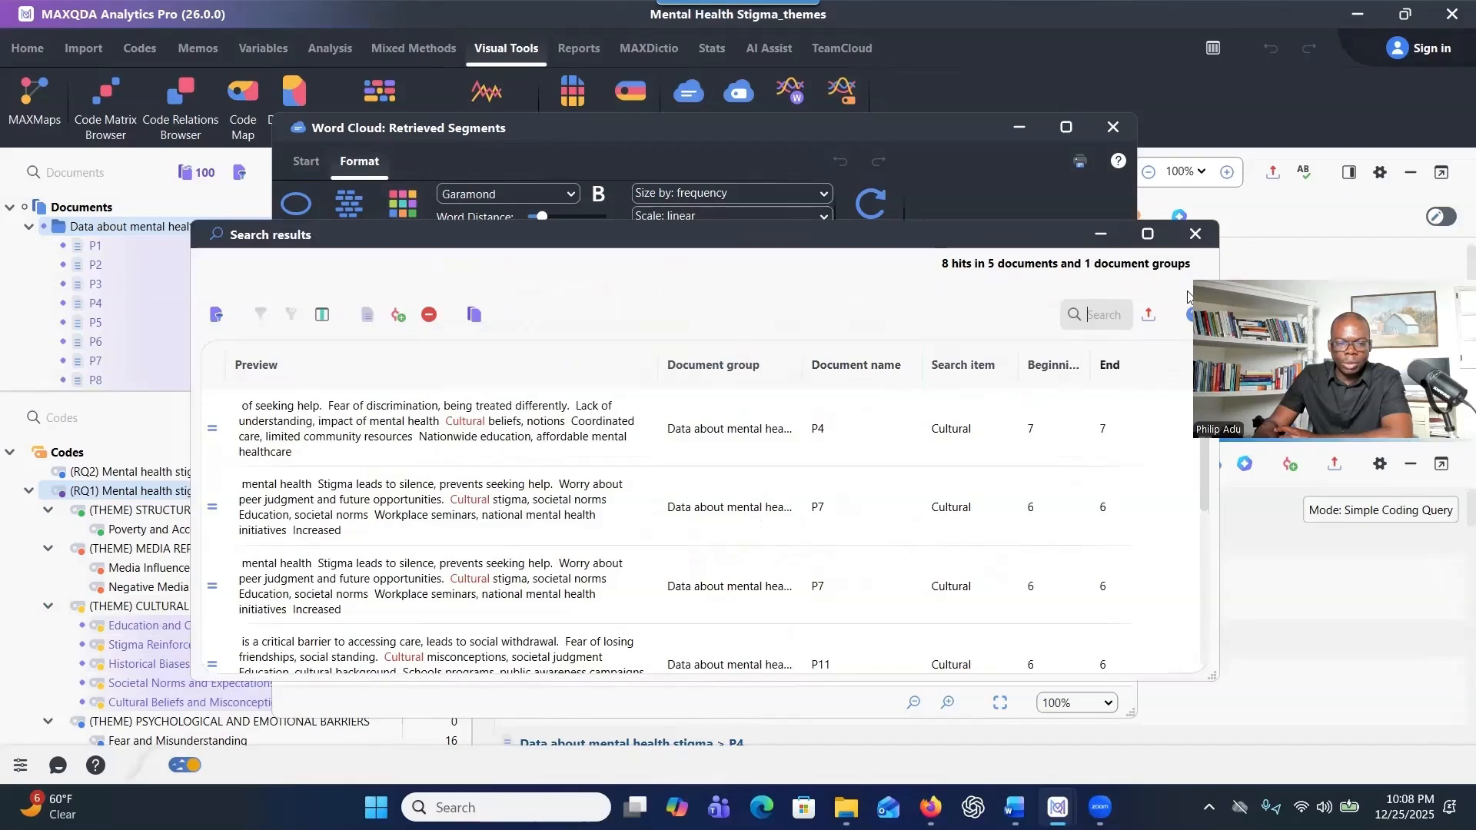
pyautogui.click(1195, 233)
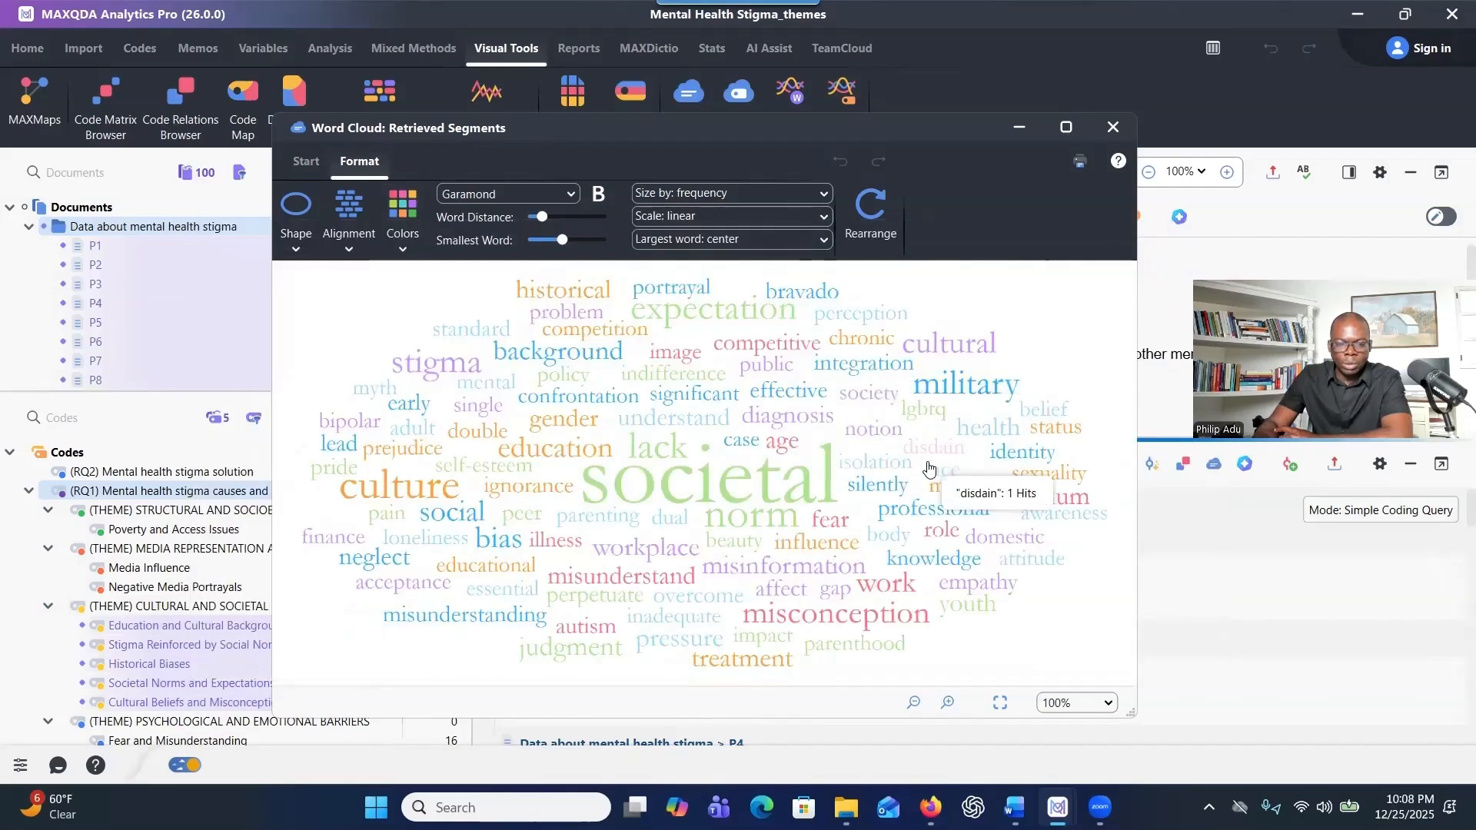
# Examine the passages behind the word "integration" in the word cloud, and close the cloud.
pyautogui.doubleClick(862, 368)
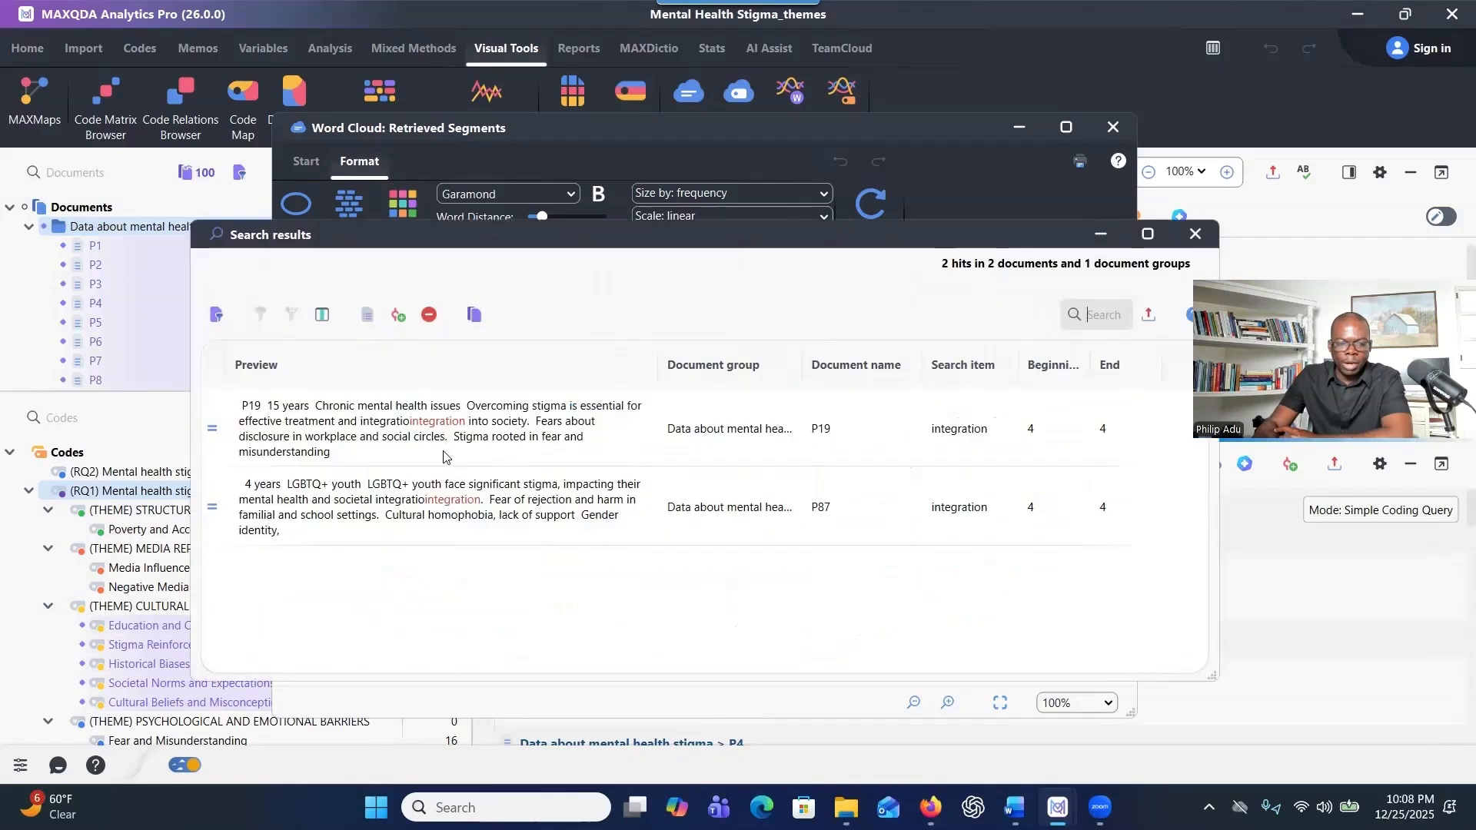
pyautogui.click(396, 442)
pyautogui.press('Escape')
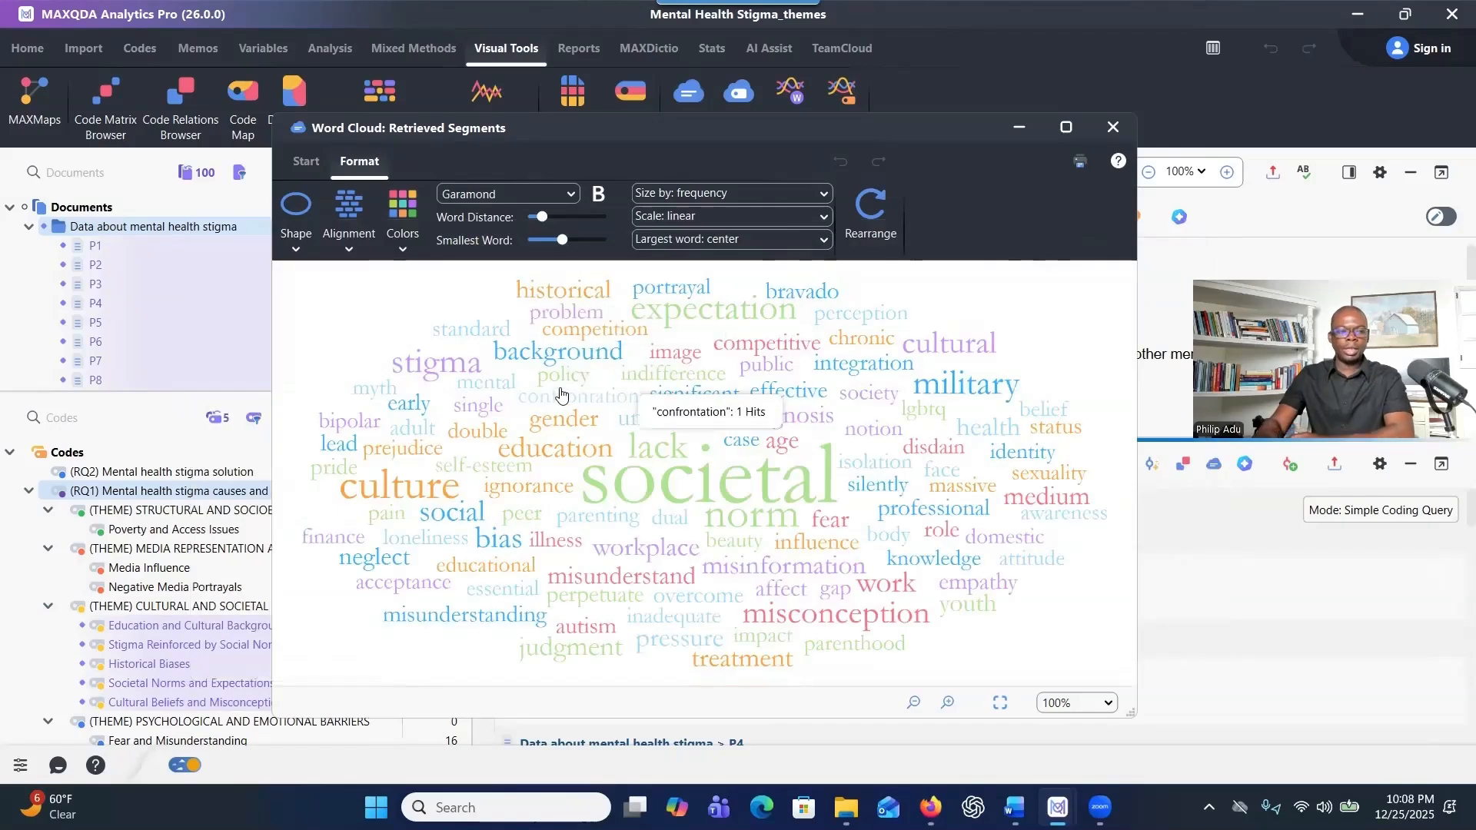
pyautogui.click(1114, 128)
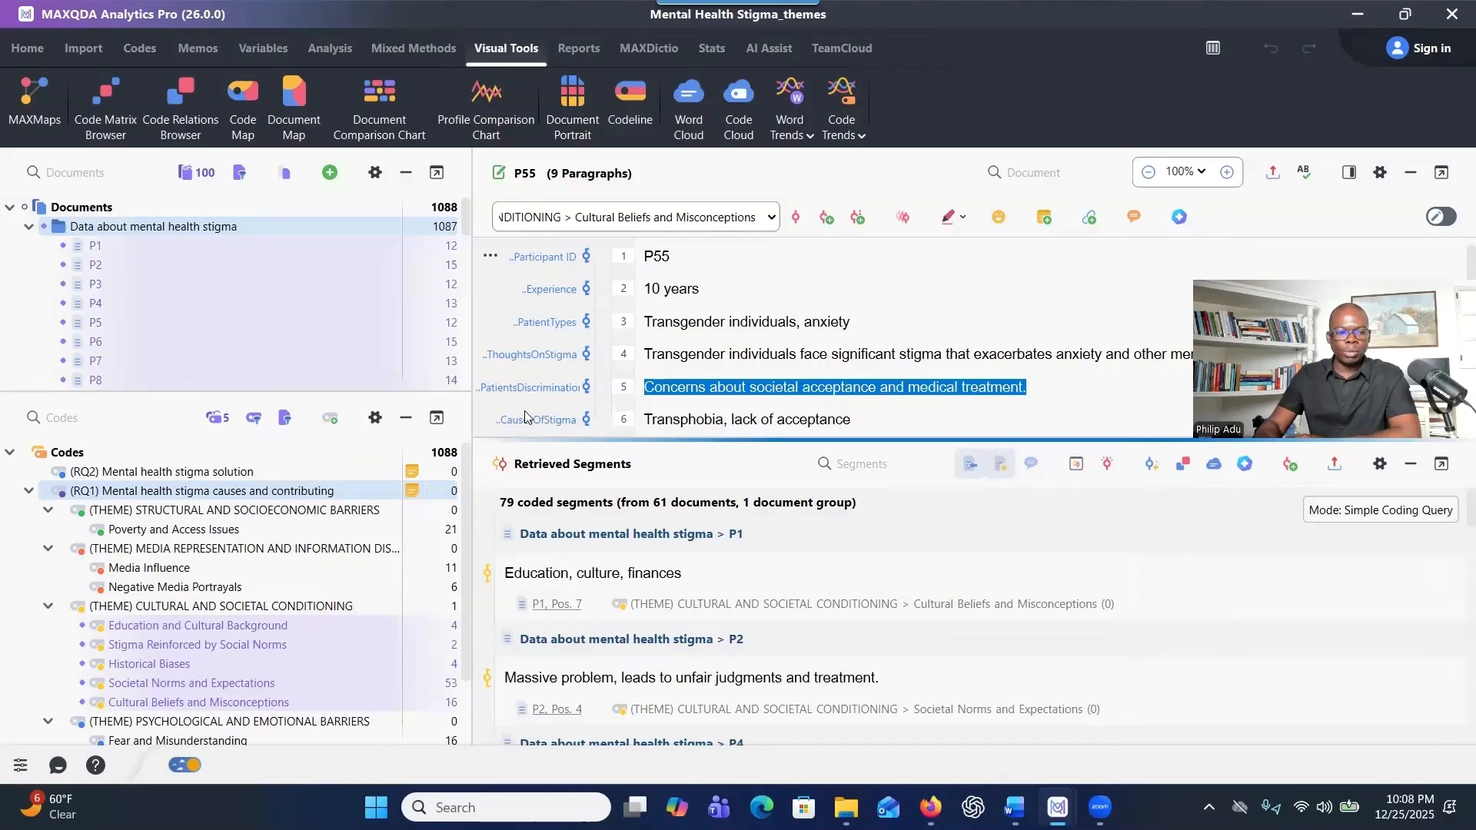